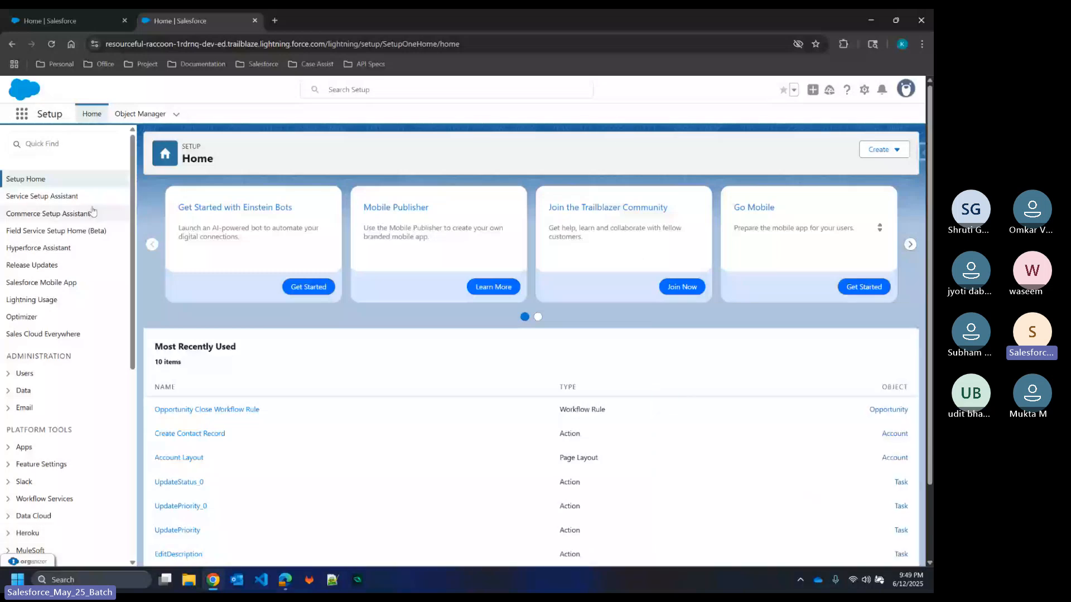
Step: Find Flows in Setup by searching for "flow" and open Create Contact Flow from the list of all flows
click(93, 141)
text(flow)
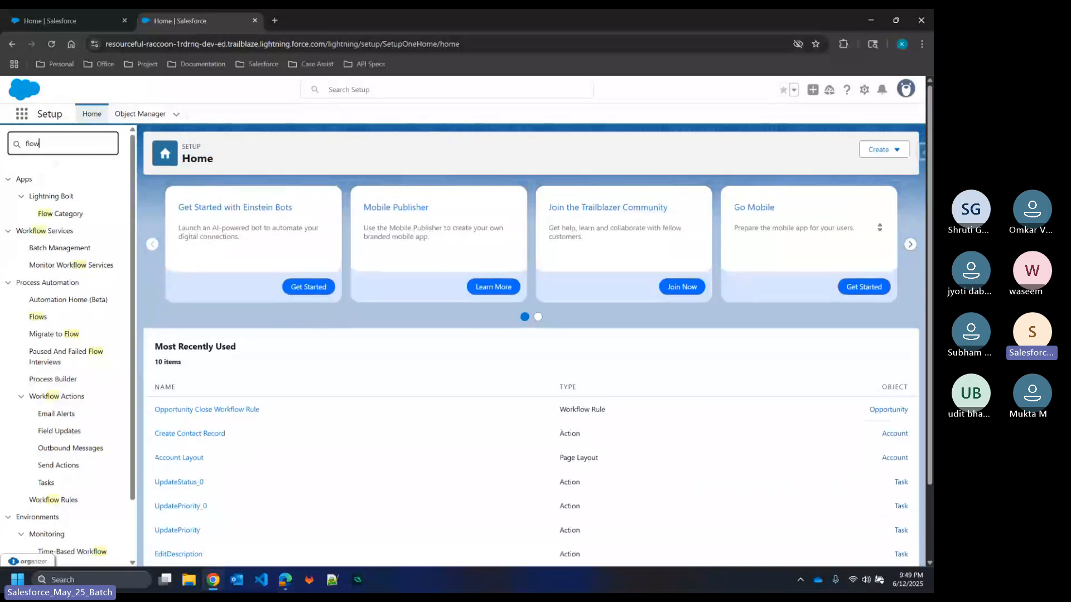
click(34, 317)
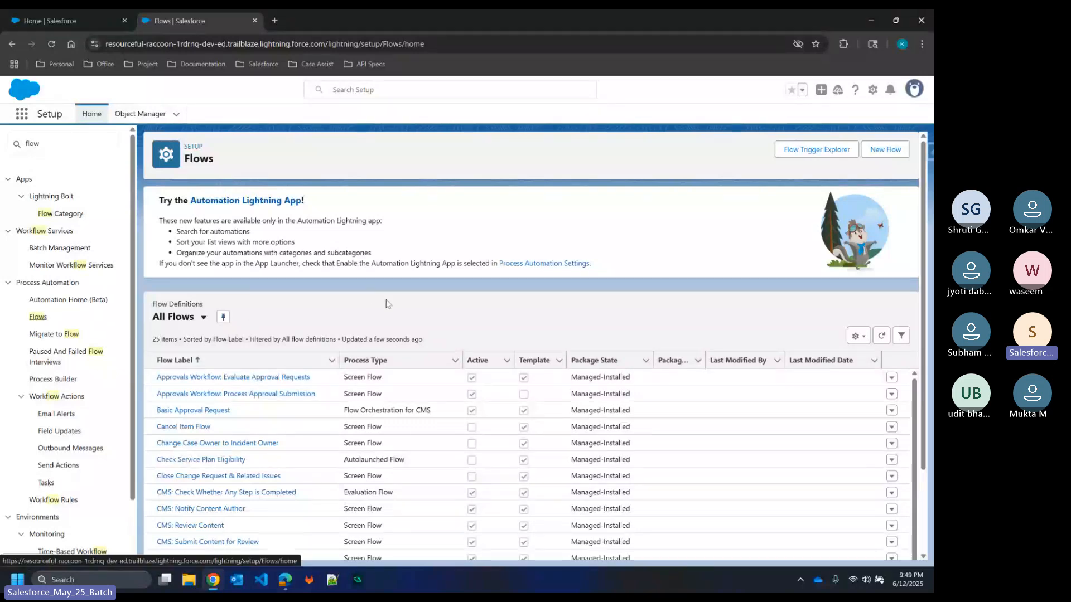
scroll(343, 379, down, 3)
scroll(401, 440, up, 3)
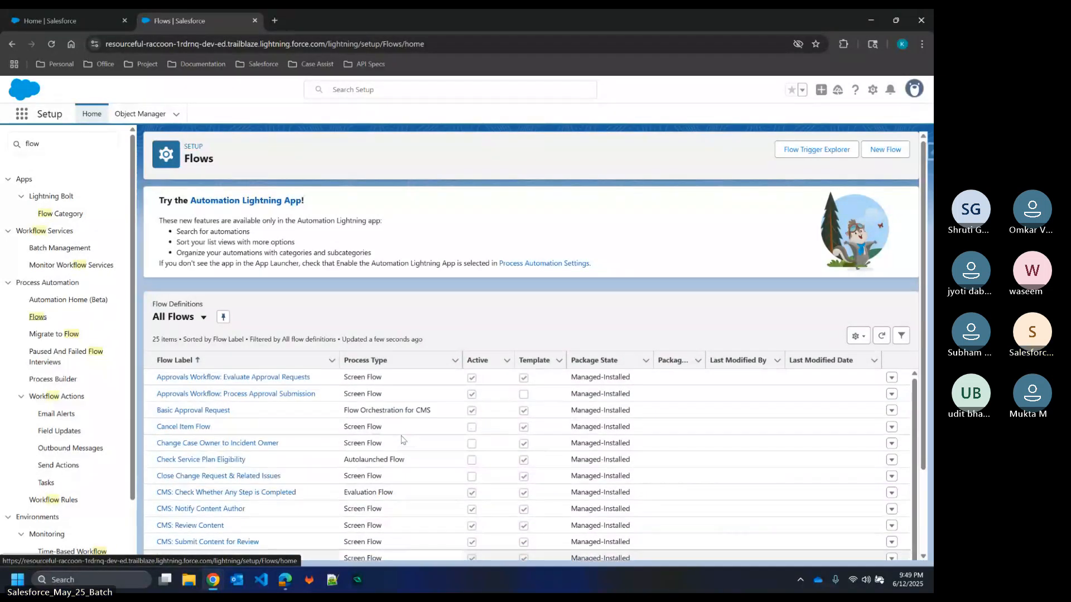
scroll(366, 251, down, 2)
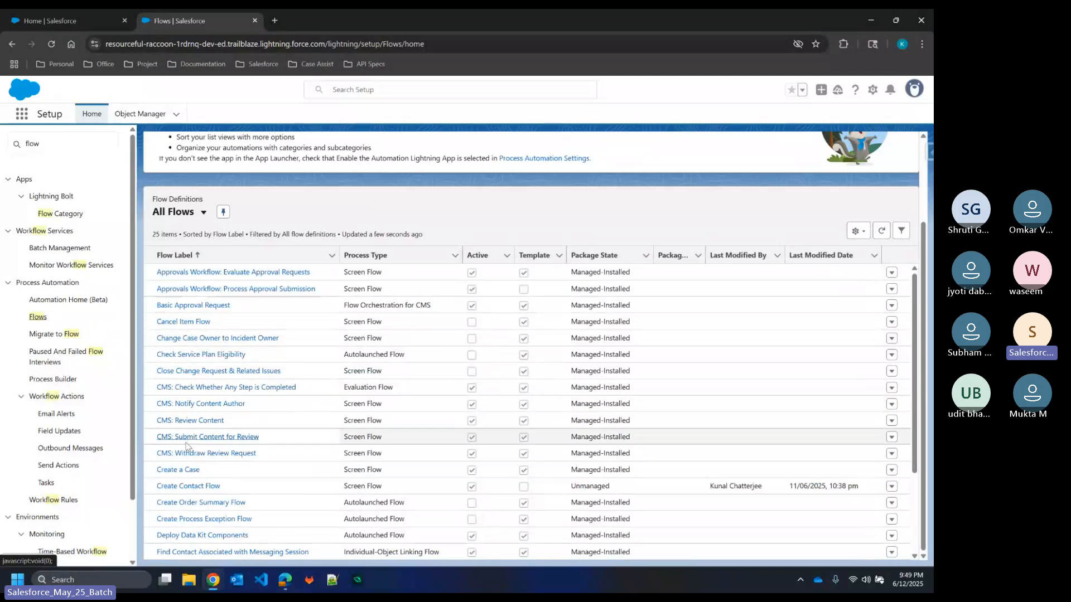
click(183, 488)
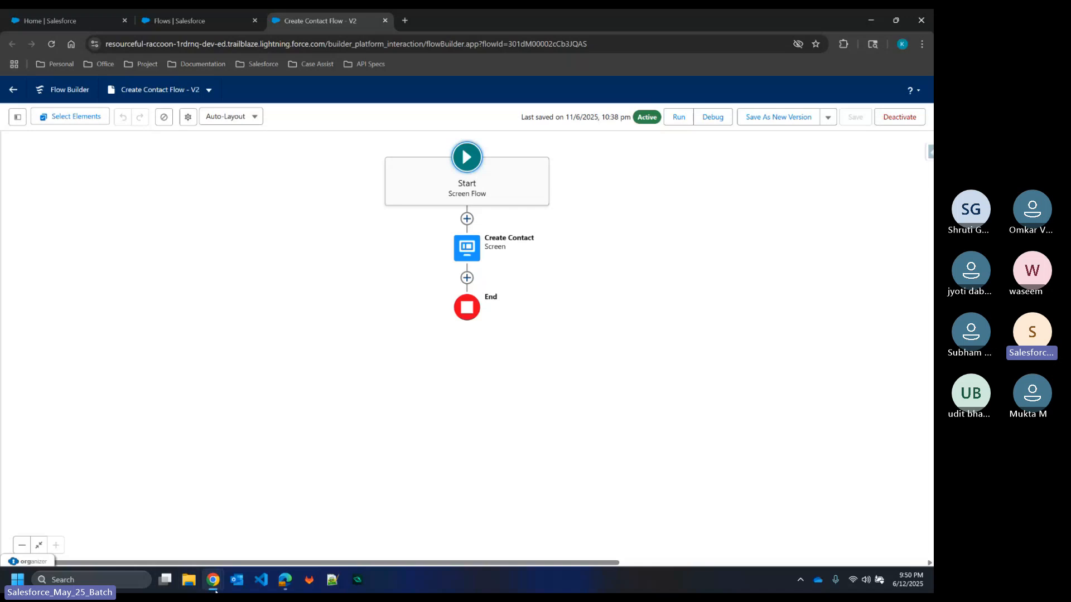
Step: Switch to the Teams meeting, admit the participant waiting in the lobby, and return to the flow
mouse_move(213, 583)
click(213, 524)
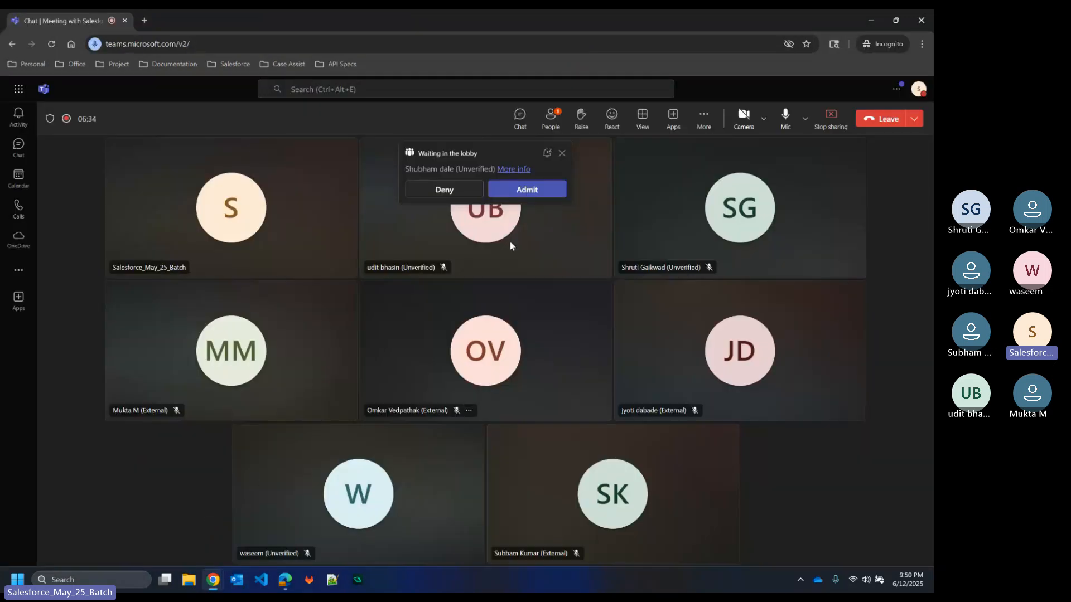
click(526, 189)
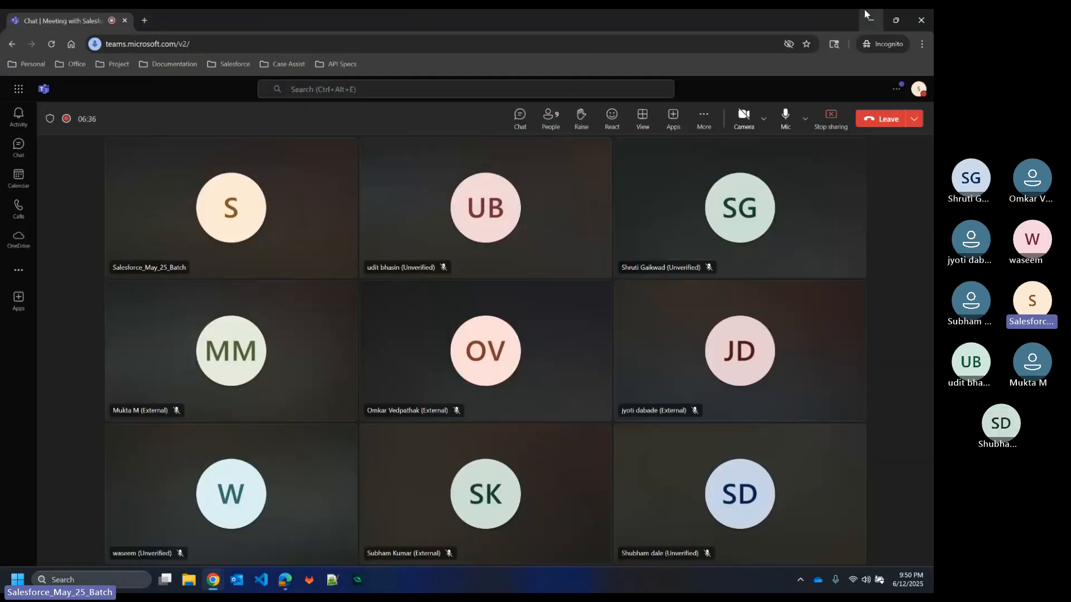
click(869, 19)
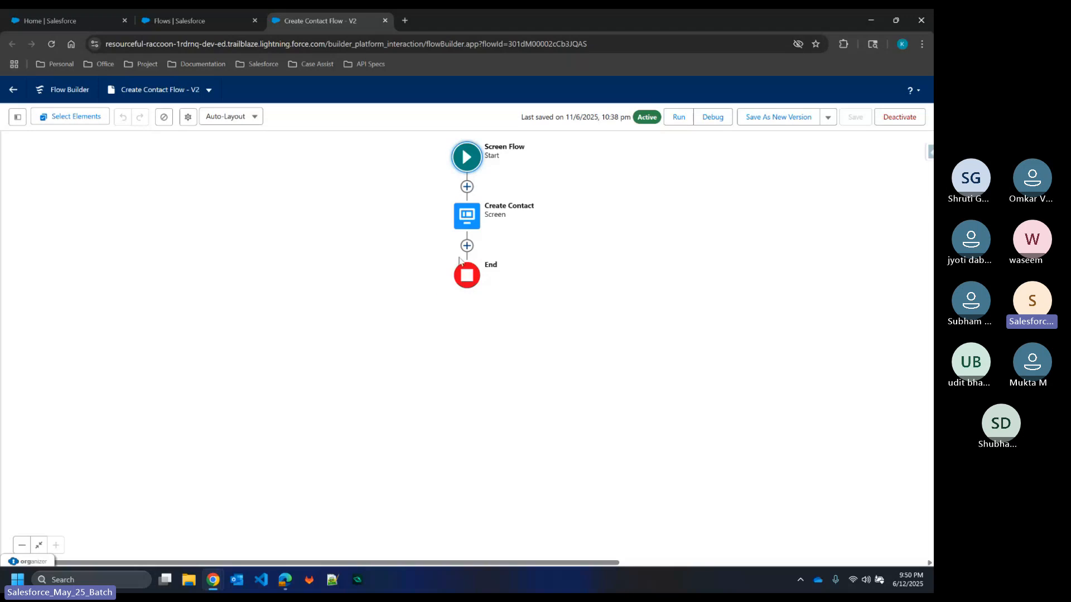
Step: Replace the Create Contact screen element with a new Screen element directly after the start of the flow
click(467, 216)
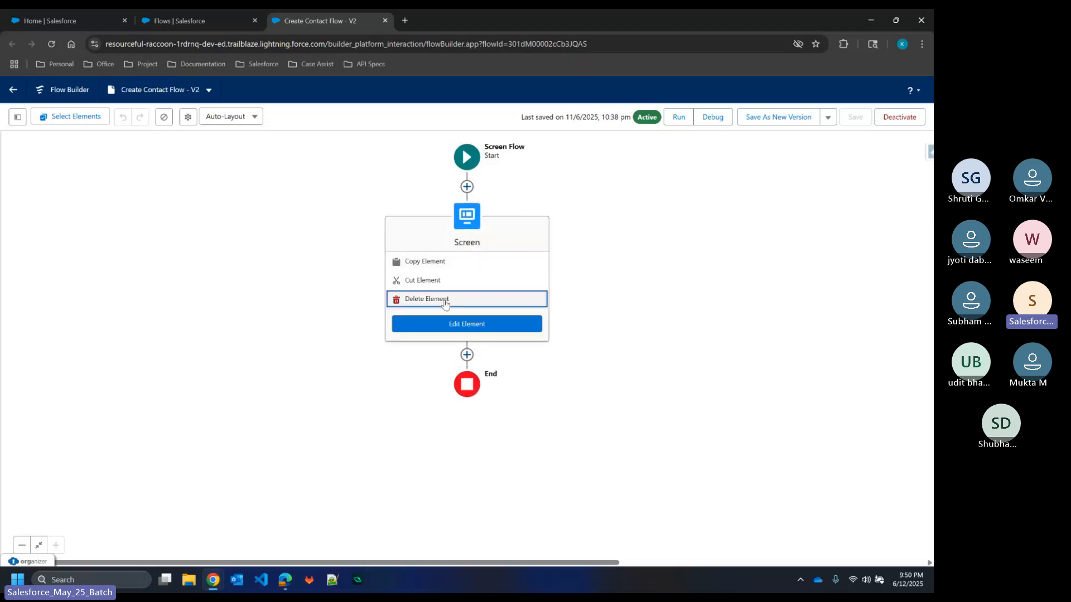
click(446, 303)
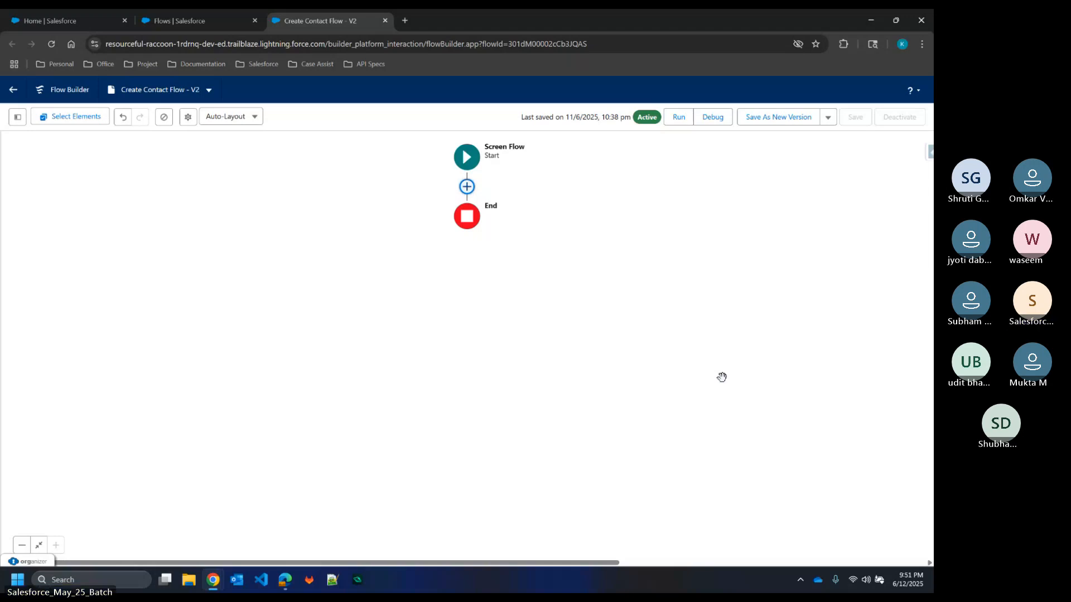
click(467, 187)
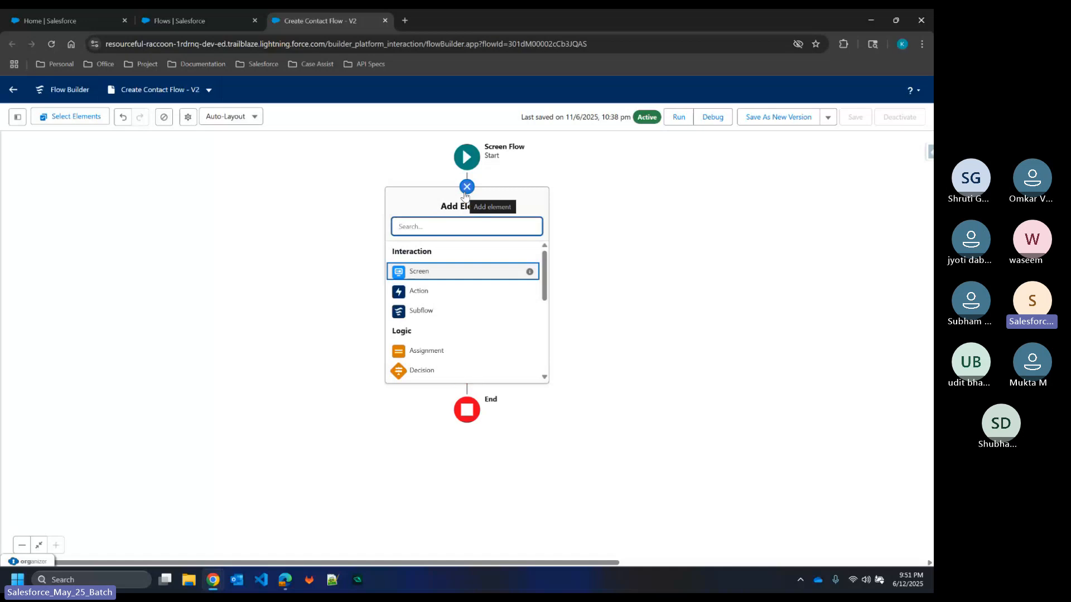
click(433, 277)
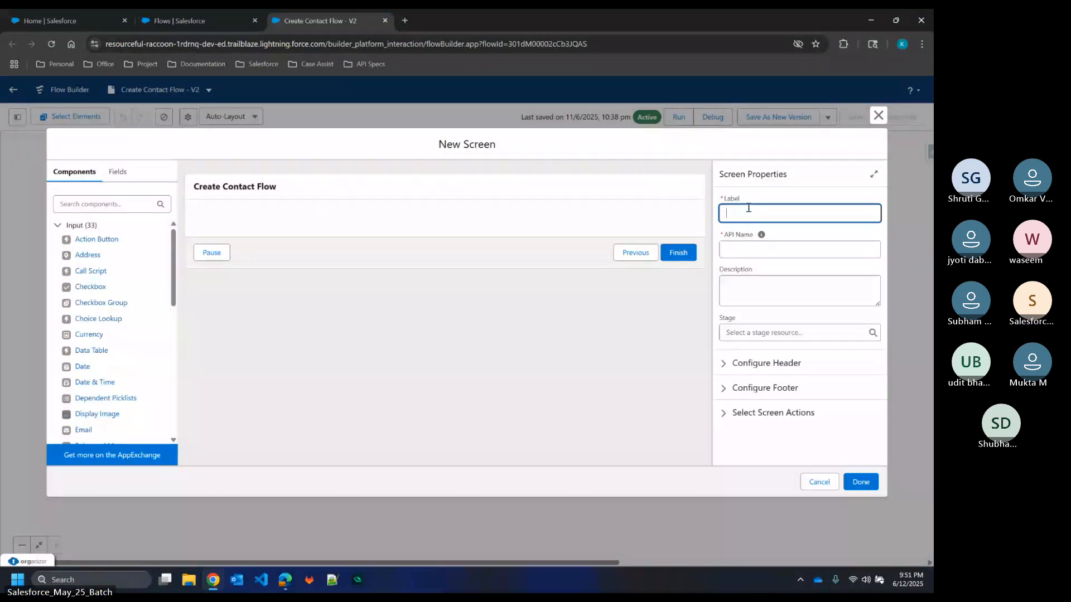
Step: Label the new screen "Account Selection Screen" and let its API name fill in from the label
text(Account Sele)
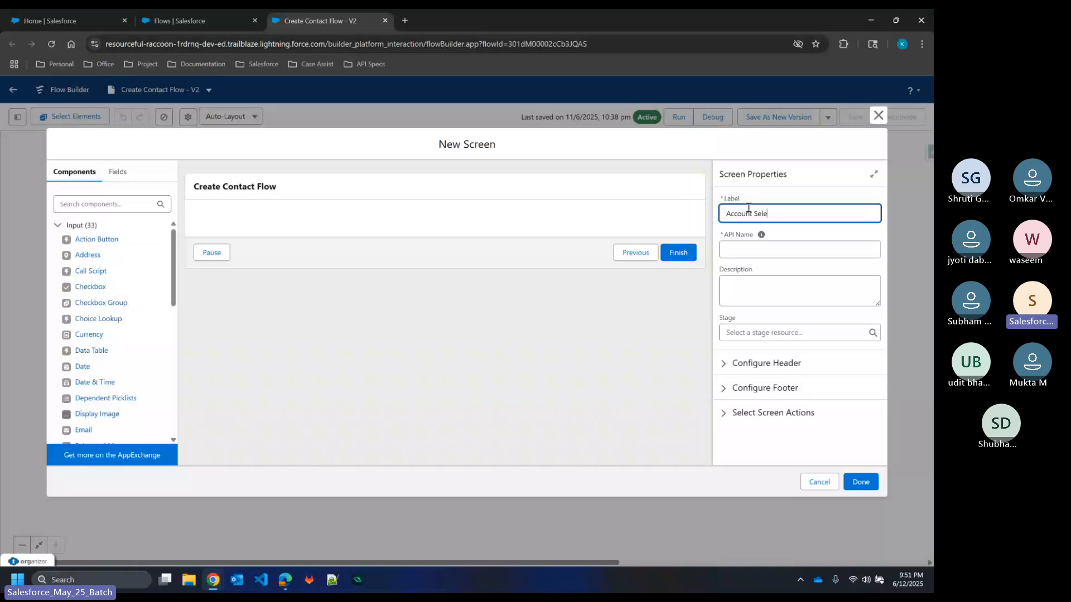
text(ction Screen)
click(765, 192)
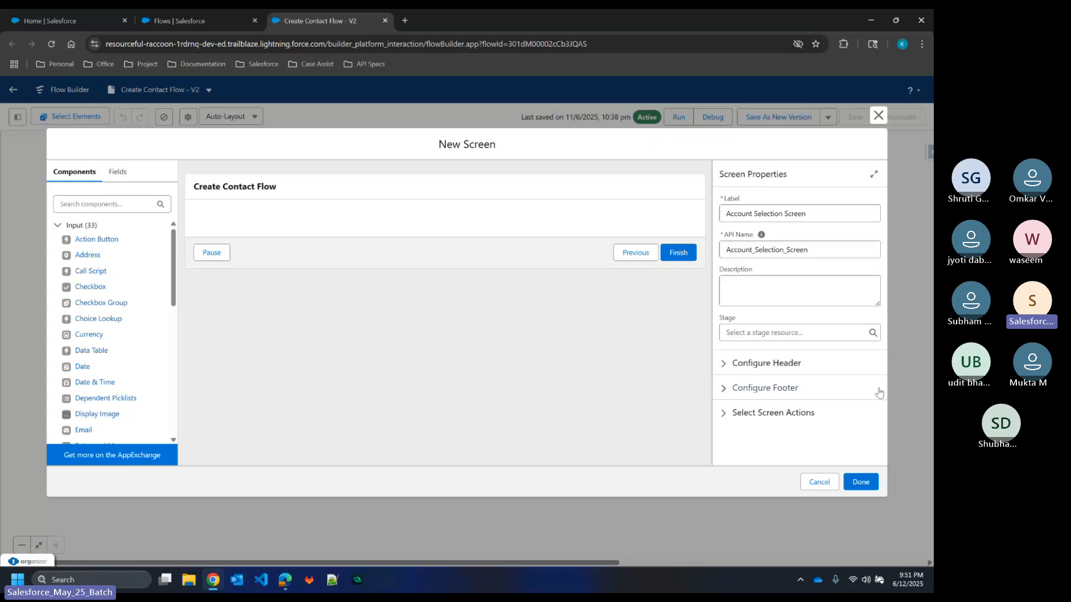
Step: Turn off the screen's header and hide the Previous and Pause buttons in its footer
click(775, 364)
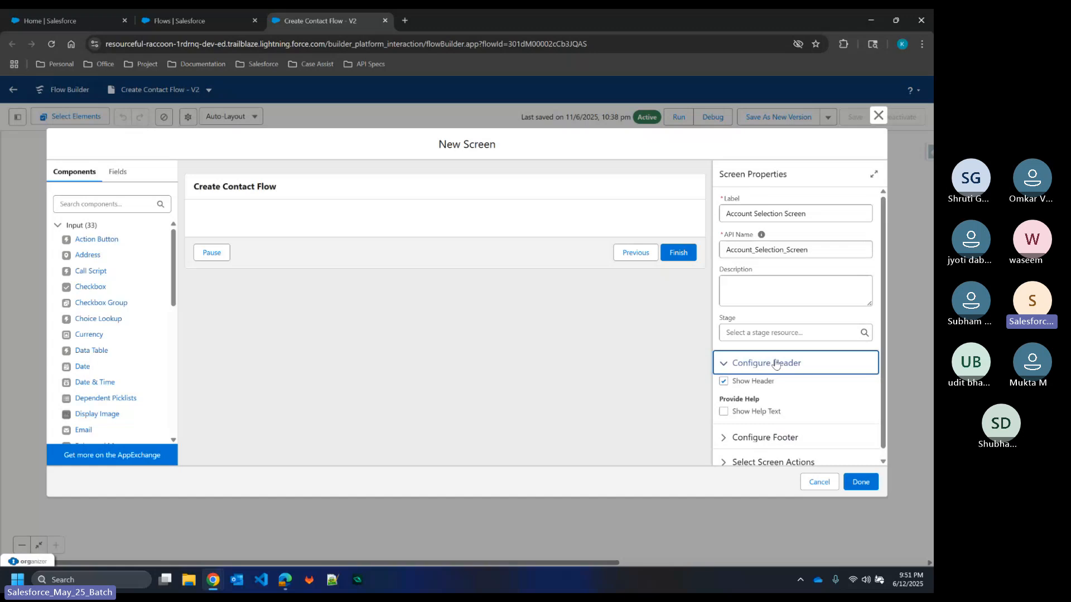
click(724, 381)
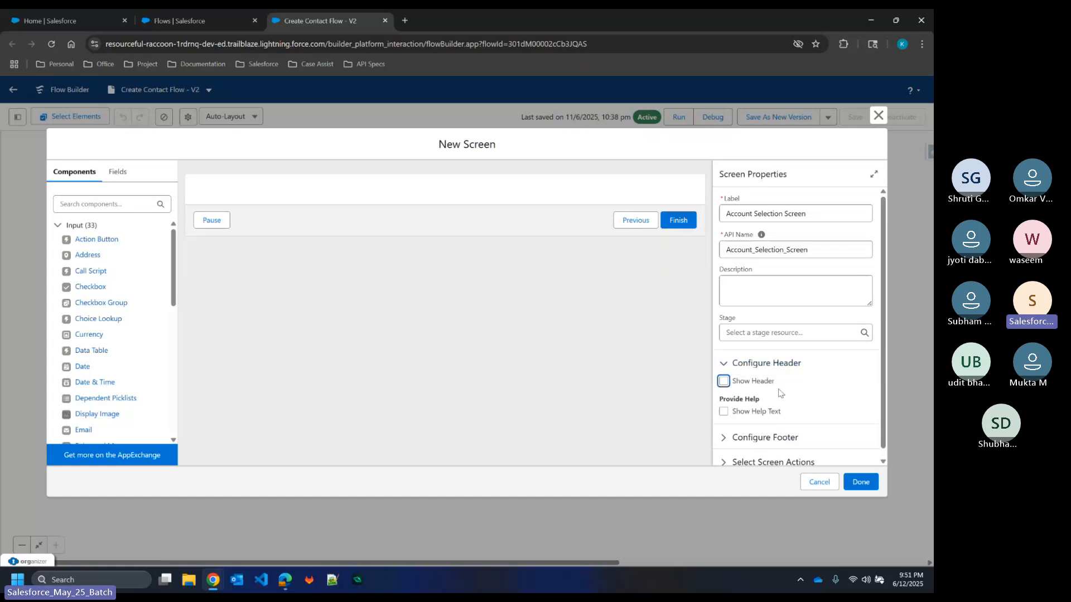
click(744, 437)
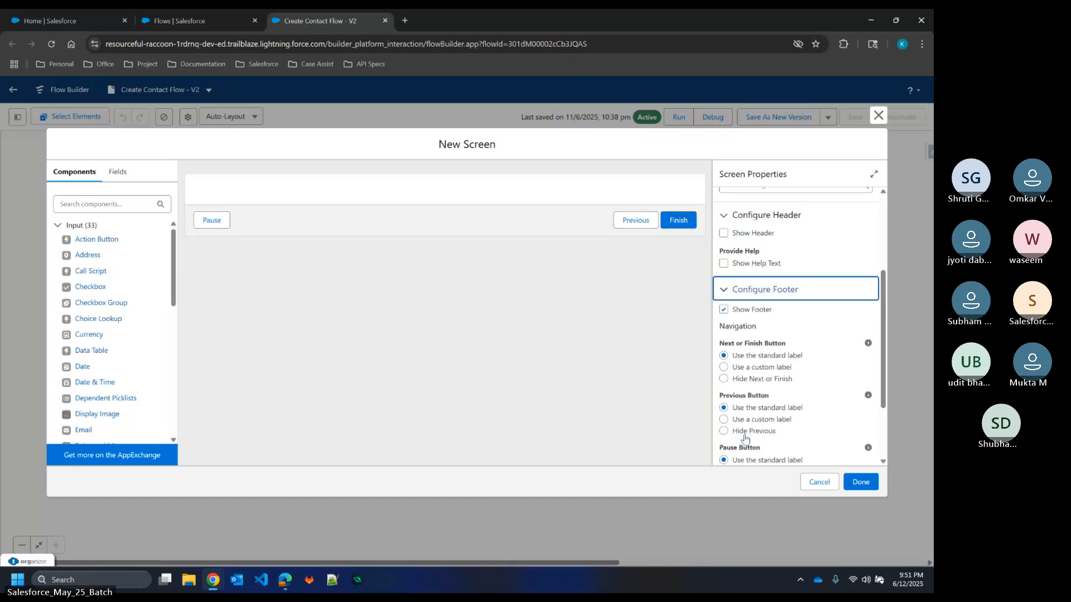
scroll(746, 350, down, 1)
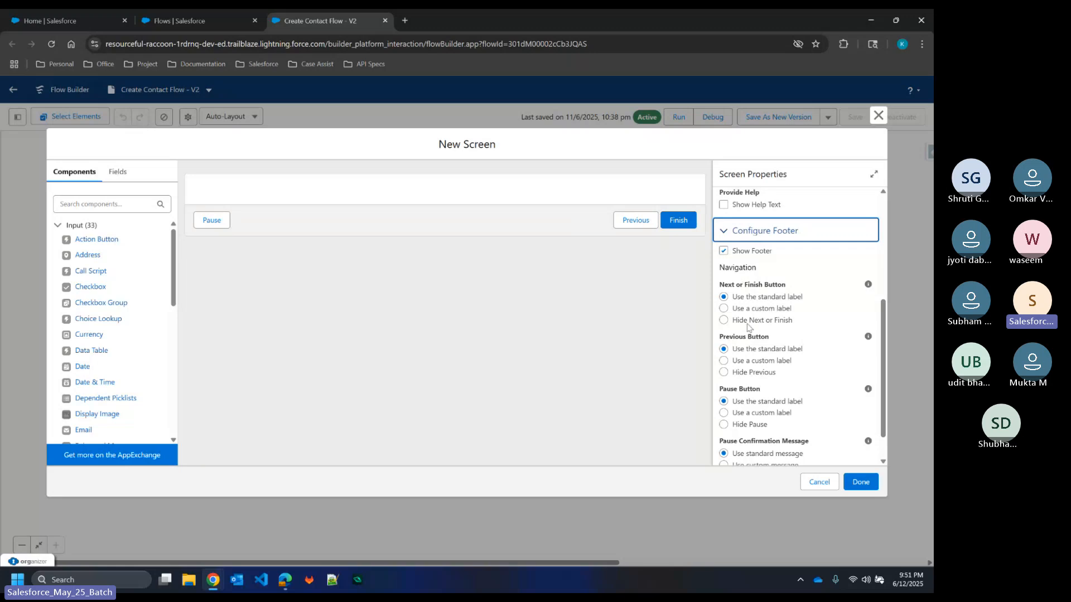
click(724, 373)
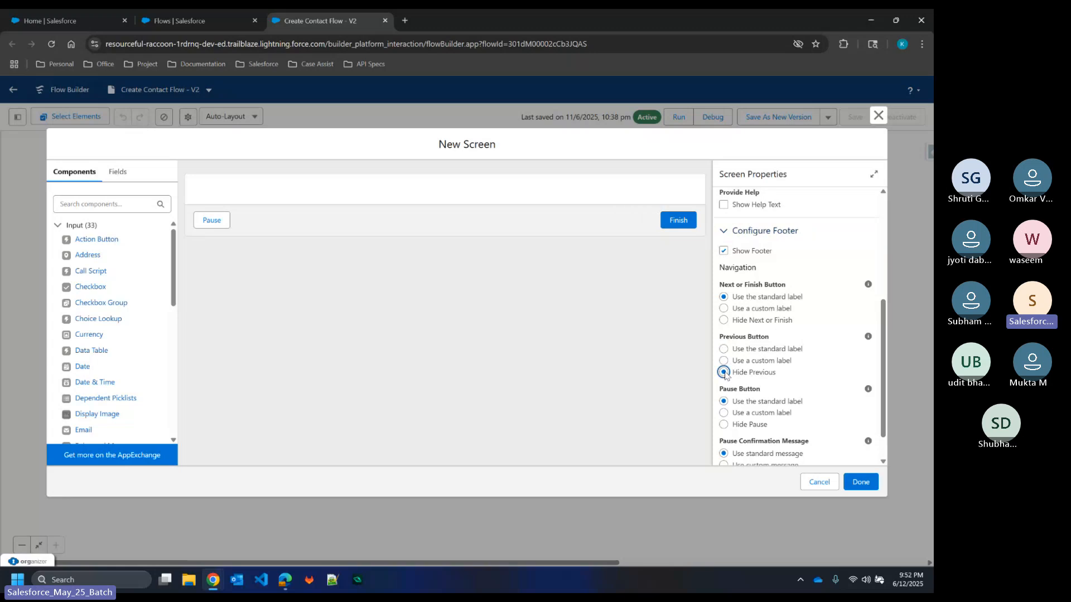
scroll(725, 375, down, 1)
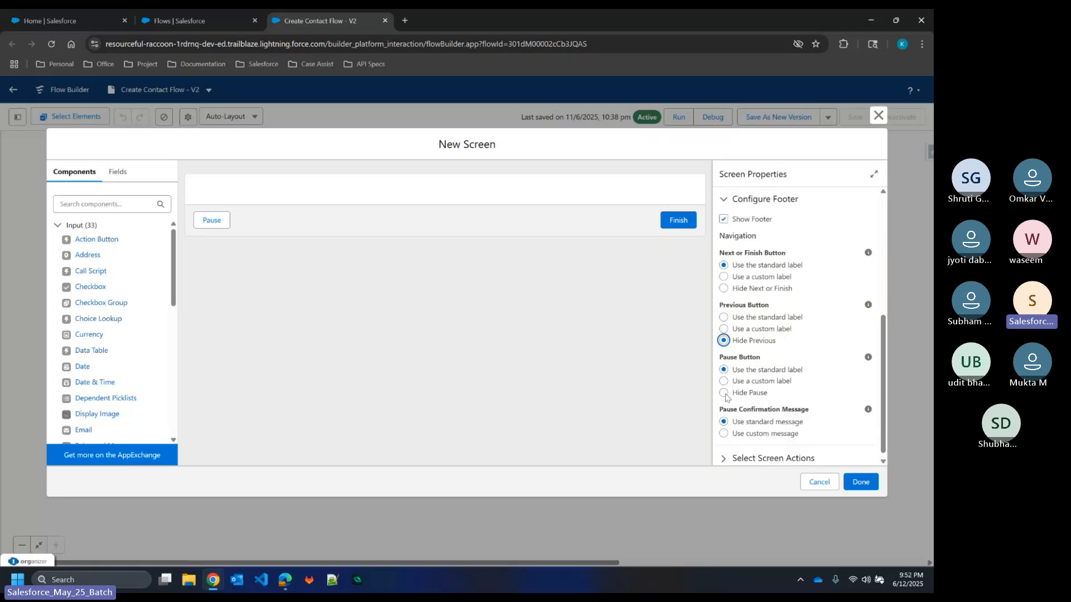
click(724, 393)
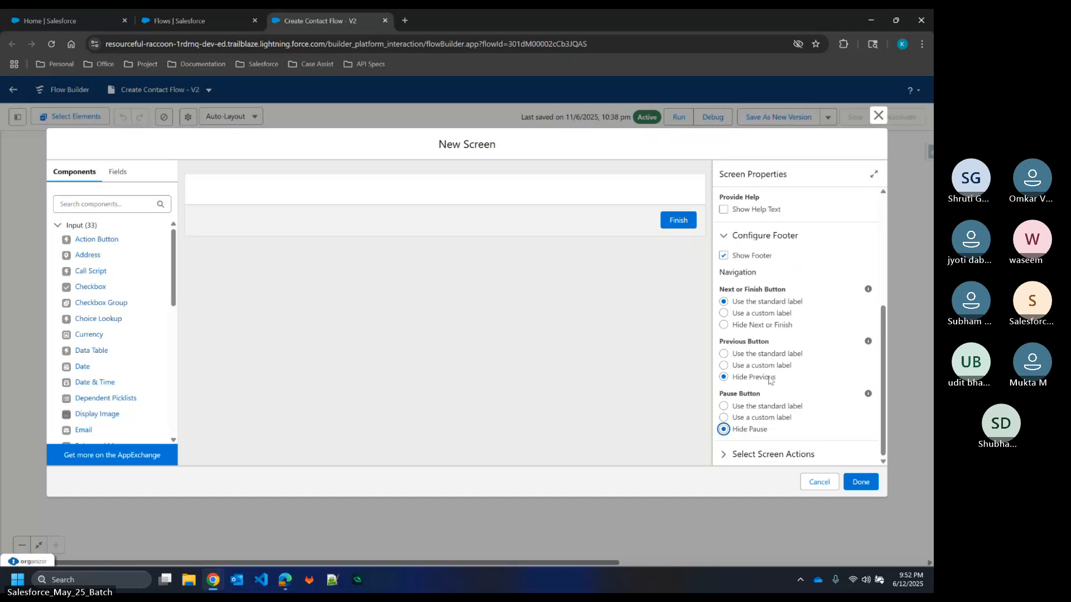
Step: Examine the screen action options and the input and display components available for the new screen
click(736, 454)
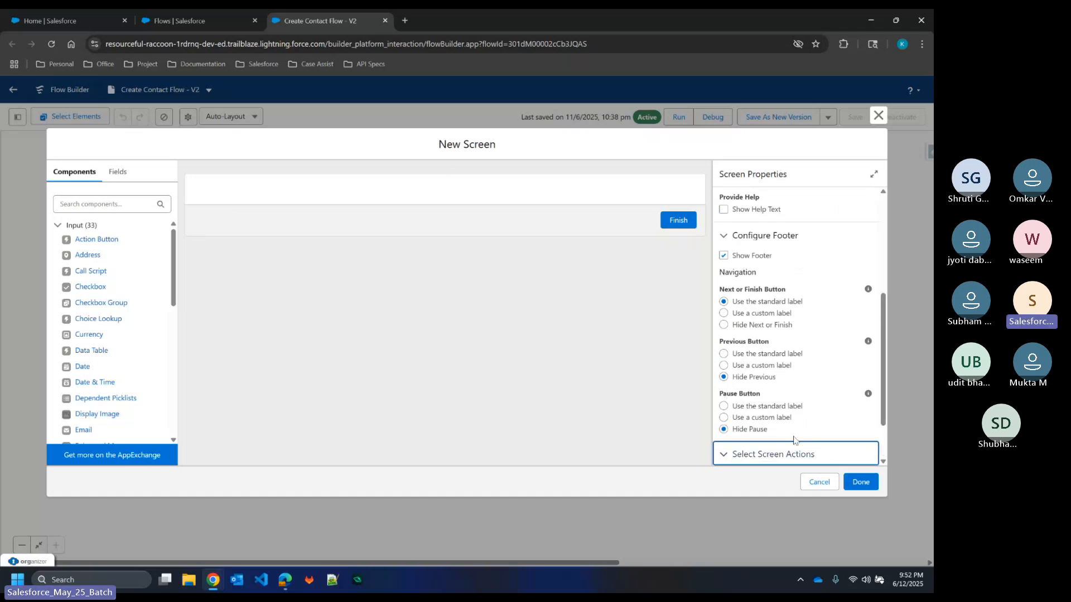
scroll(795, 446, down, 2)
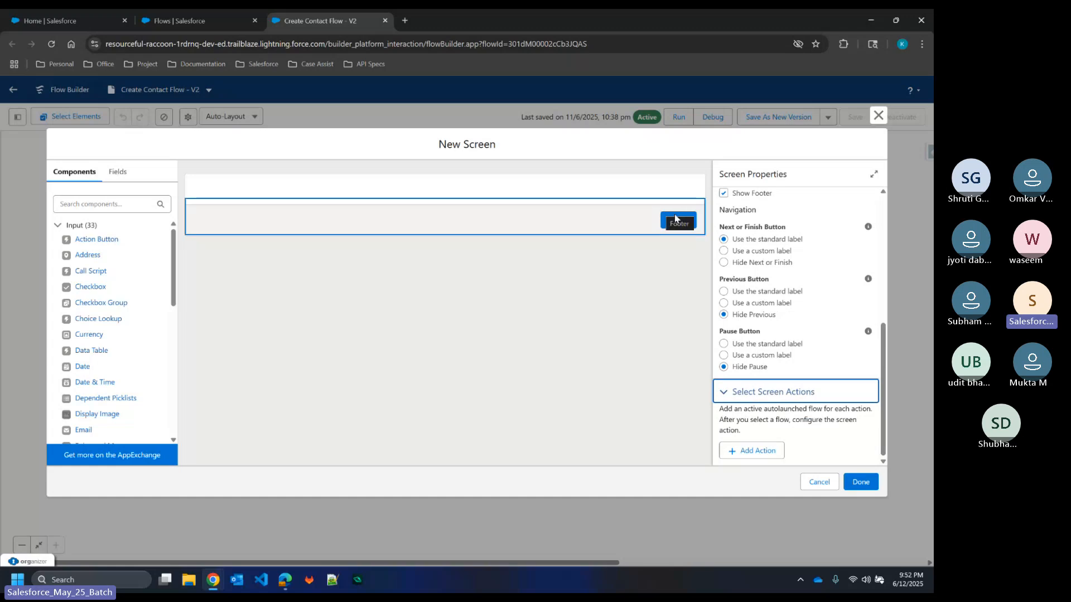
scroll(826, 346, up, 3)
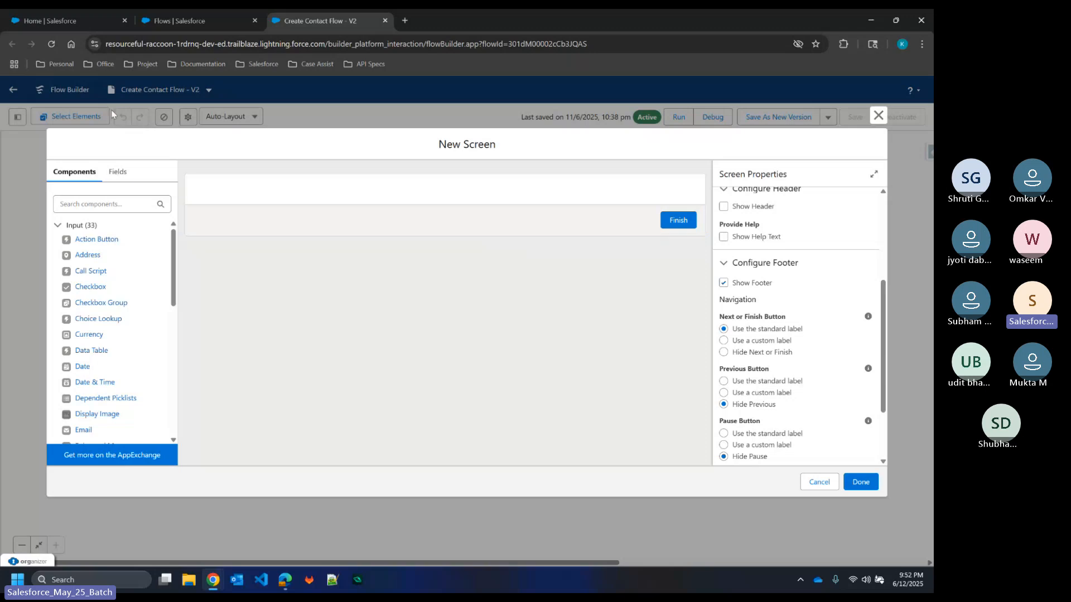
click(117, 172)
click(74, 172)
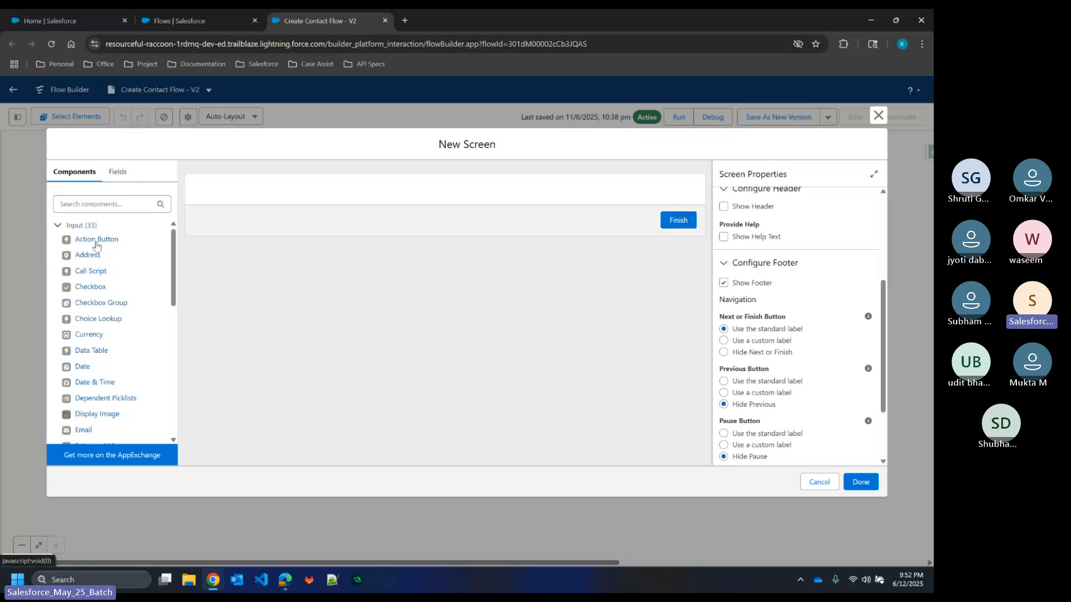
scroll(112, 349, down, 1)
scroll(111, 349, down, 1)
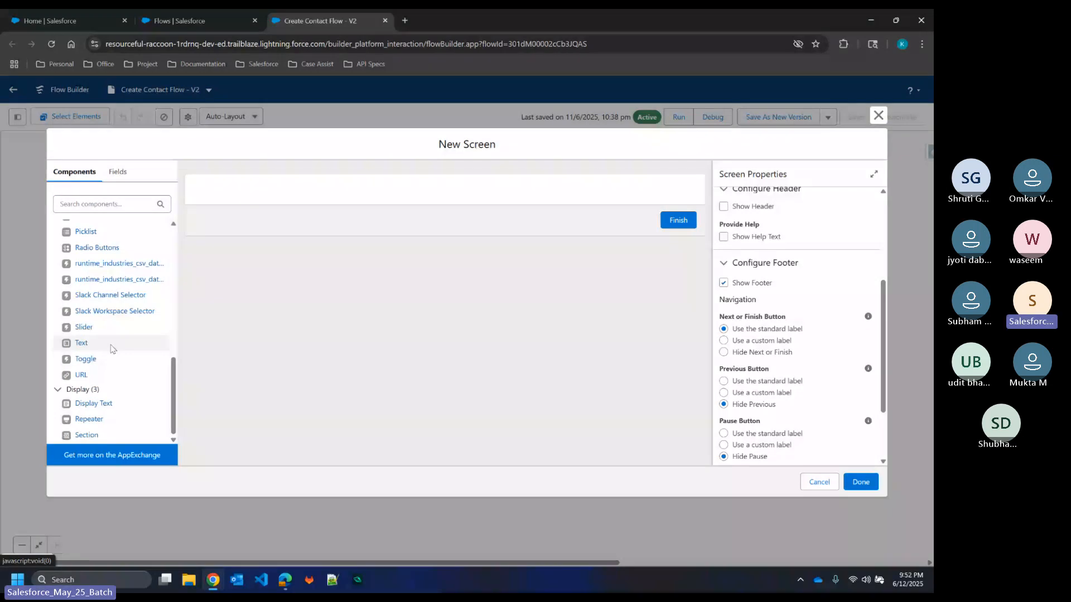
scroll(111, 349, up, 2)
scroll(111, 349, up, 3)
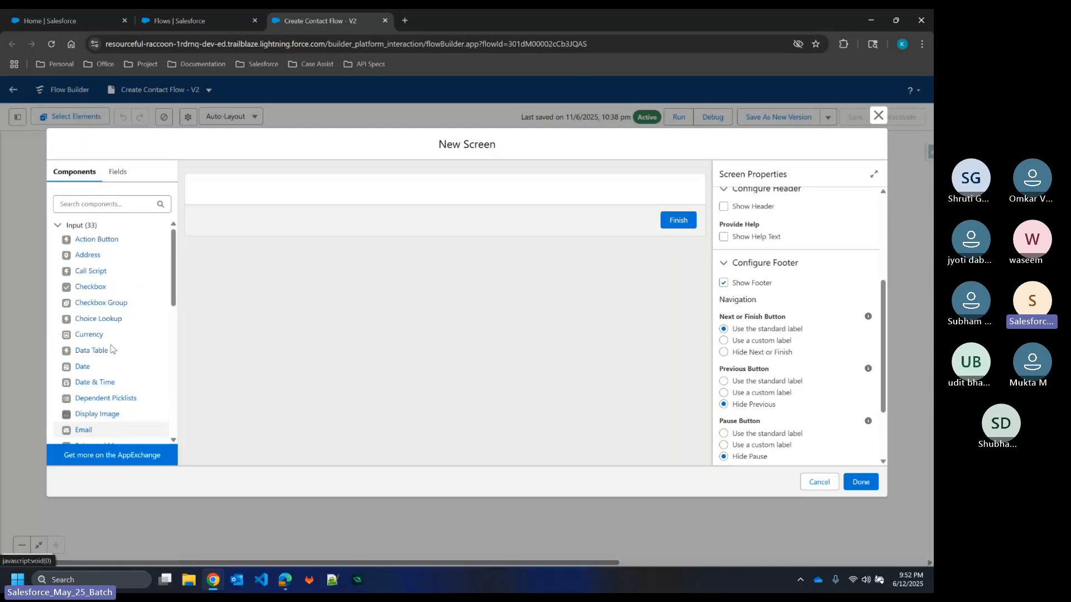
scroll(111, 349, down, 5)
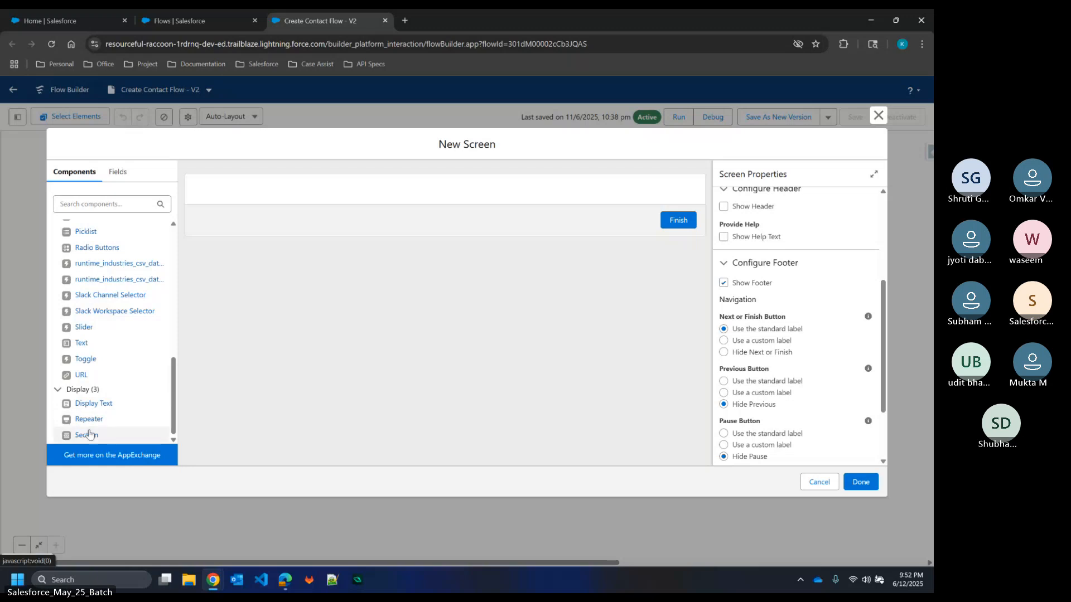
Step: Switch to the Teams meeting to check the participant list, and return to the new screen in the flow
mouse_move(213, 579)
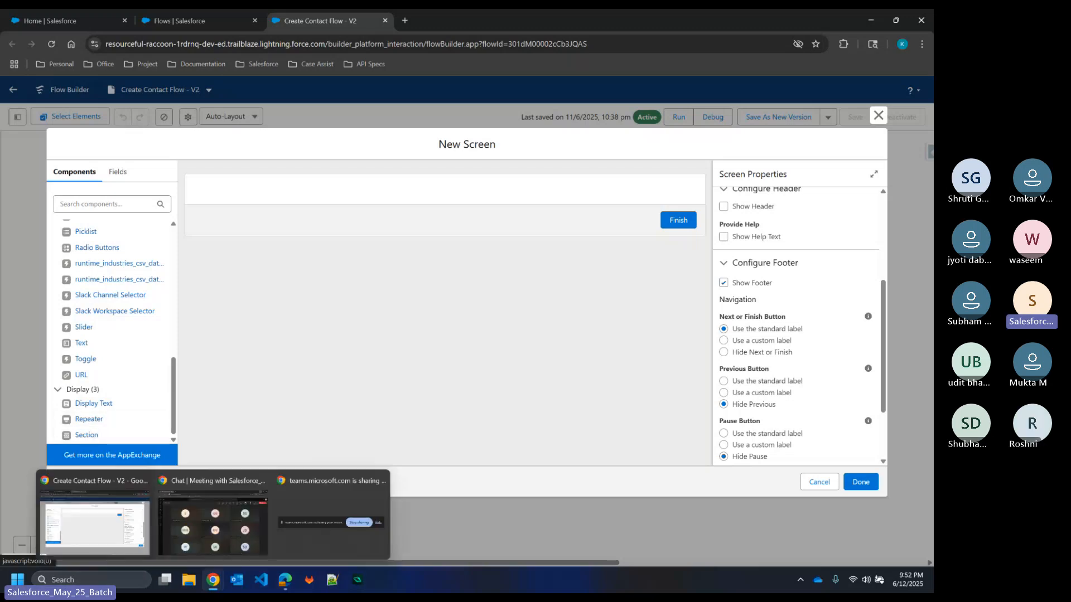
click(213, 524)
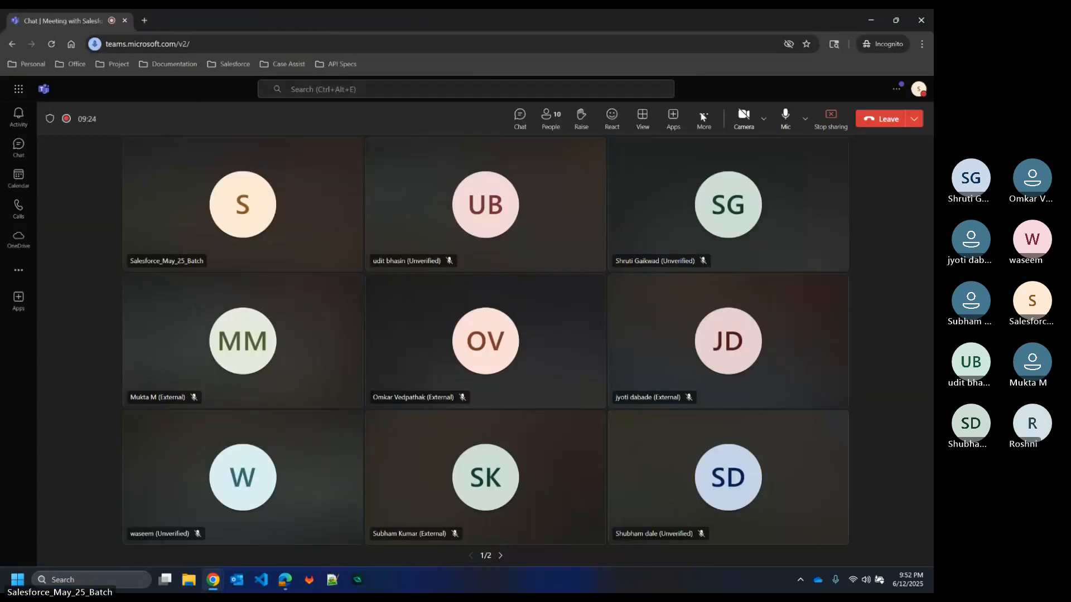
click(550, 118)
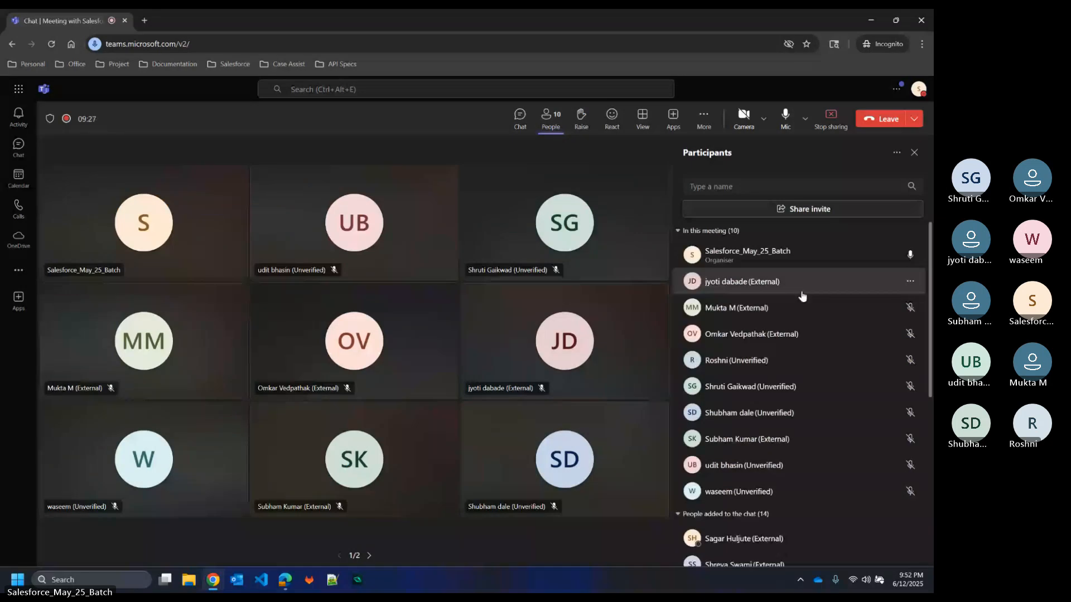
key(alt+Tab)
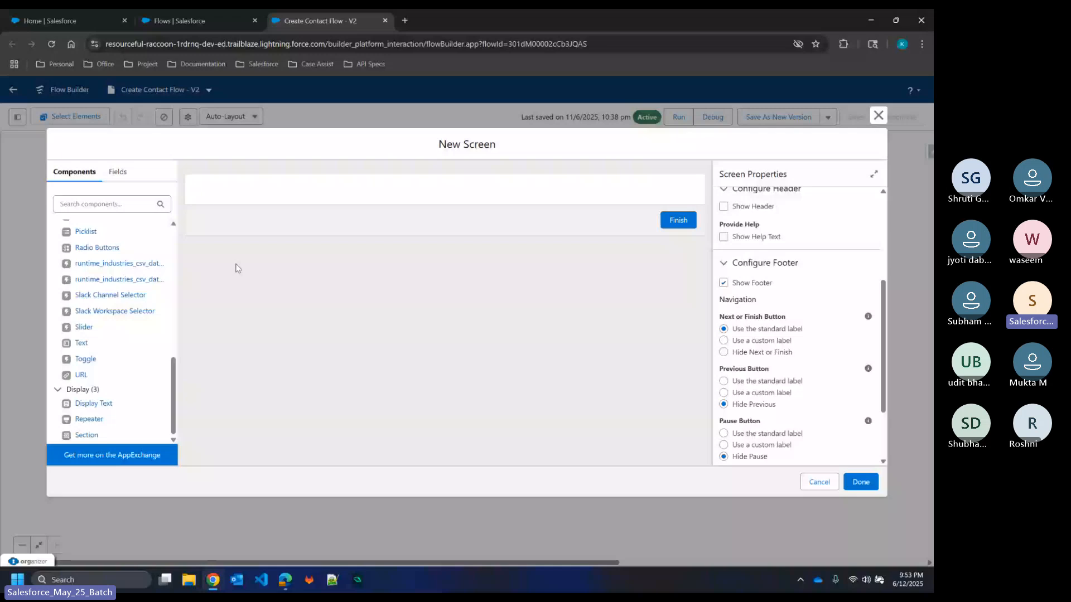
Step: Add a Lookup input component to the new screen
scroll(95, 277, up, 10)
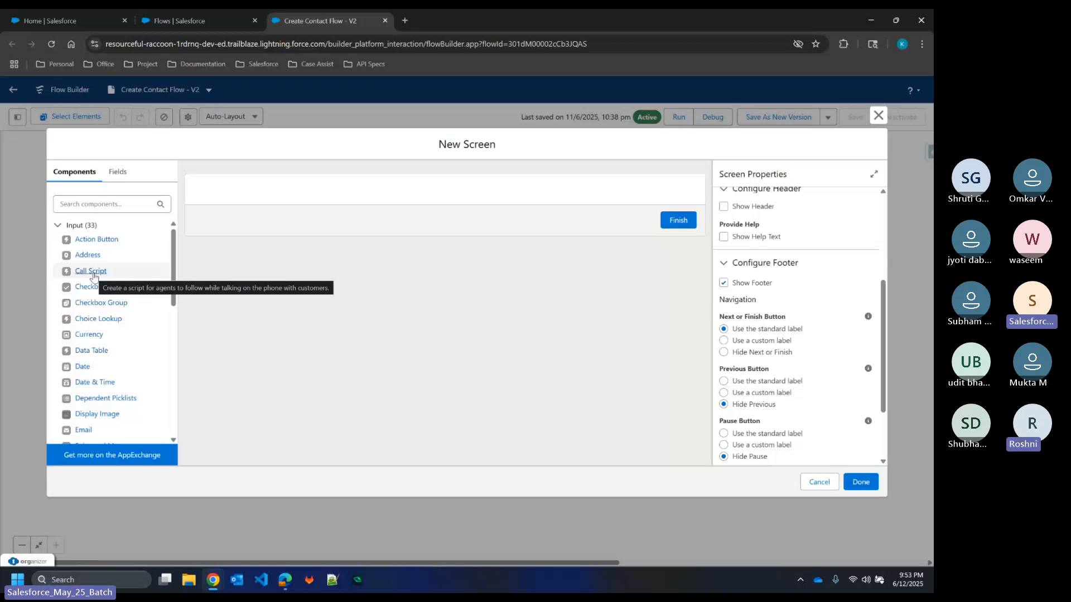
scroll(97, 351, down, 3)
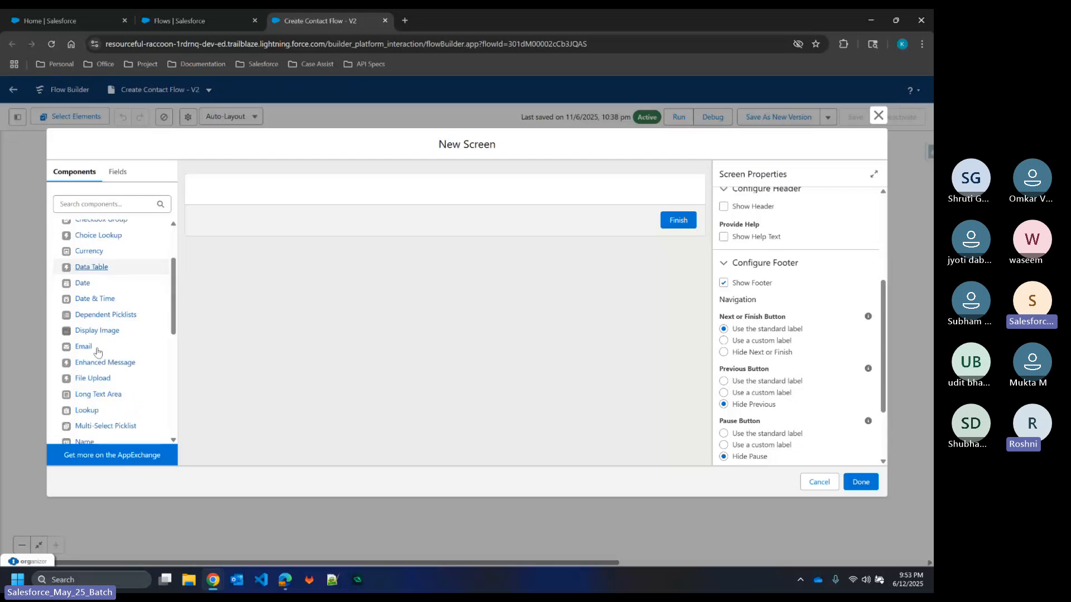
scroll(97, 351, down, 7)
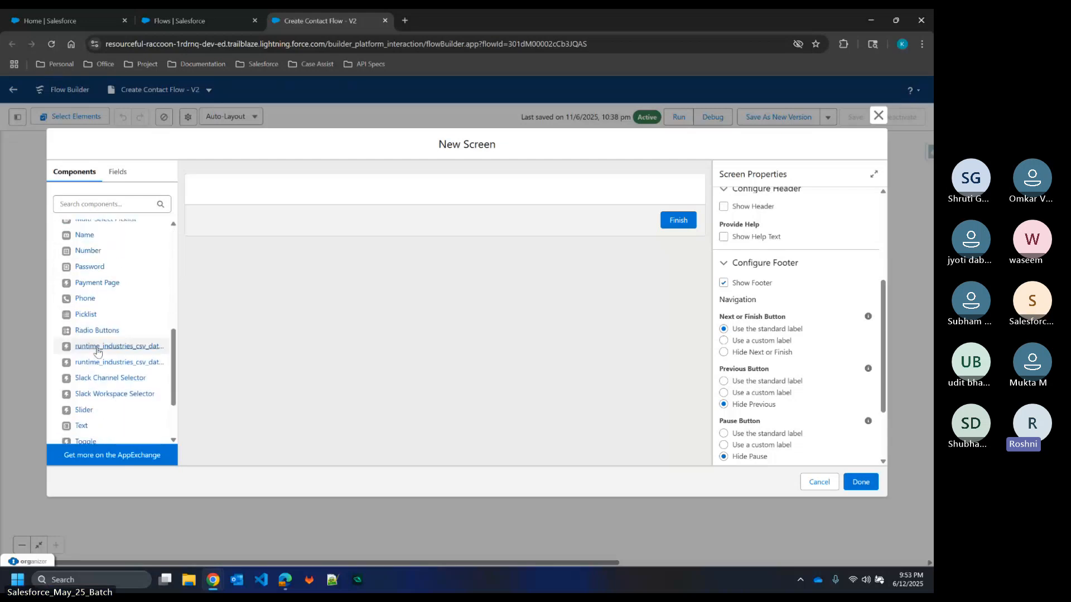
scroll(103, 301, up, 2)
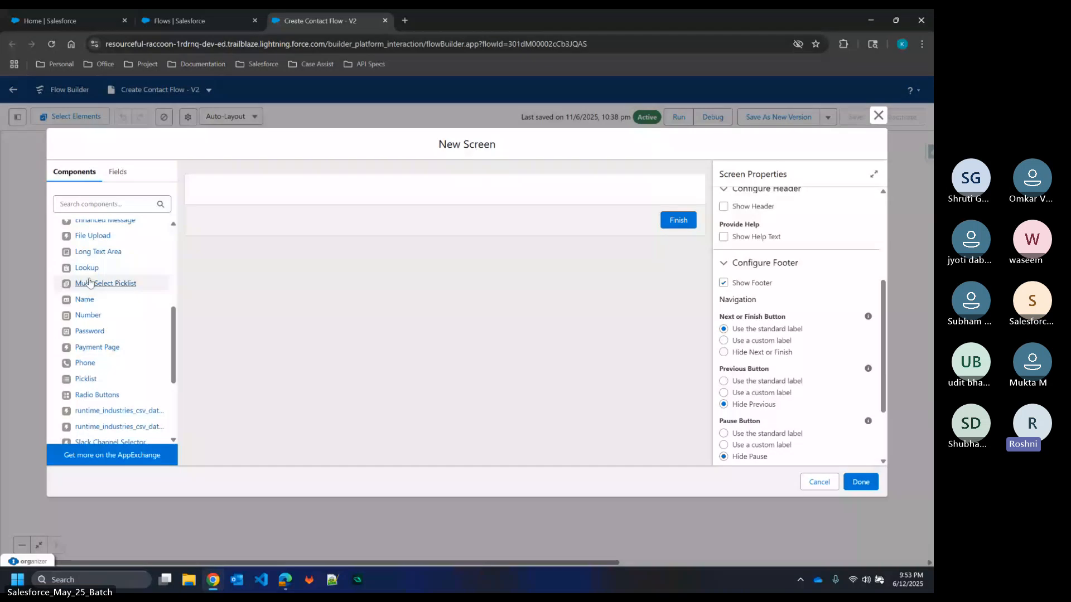
drag(87, 272, 290, 193)
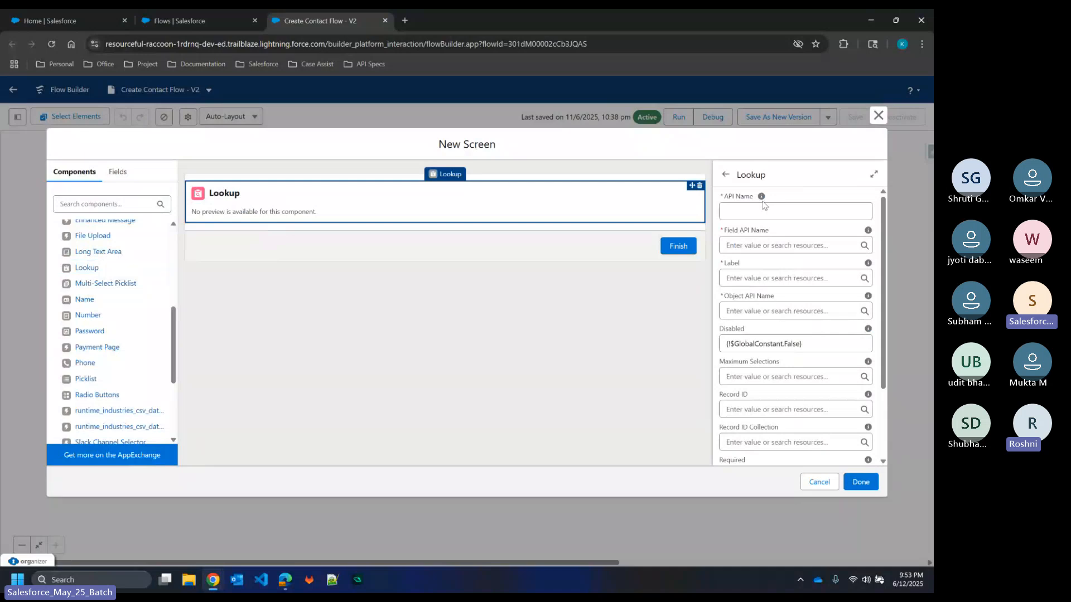
Step: Set the lookup component's API name to Account_Lookup, with an underscore instead of a space
click(746, 210)
text(Accou)
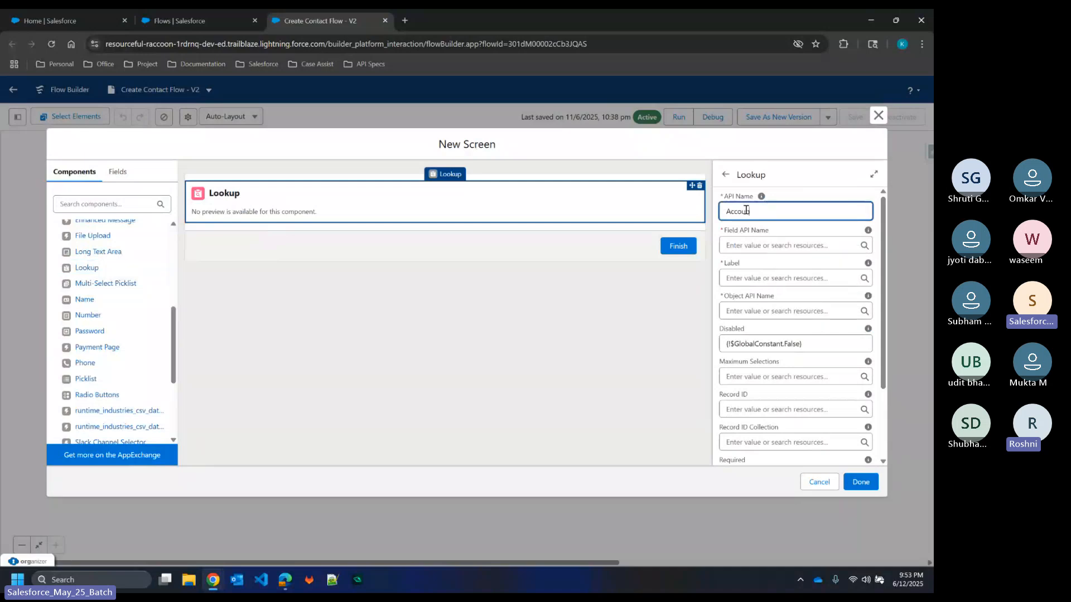
text(nt Lookup)
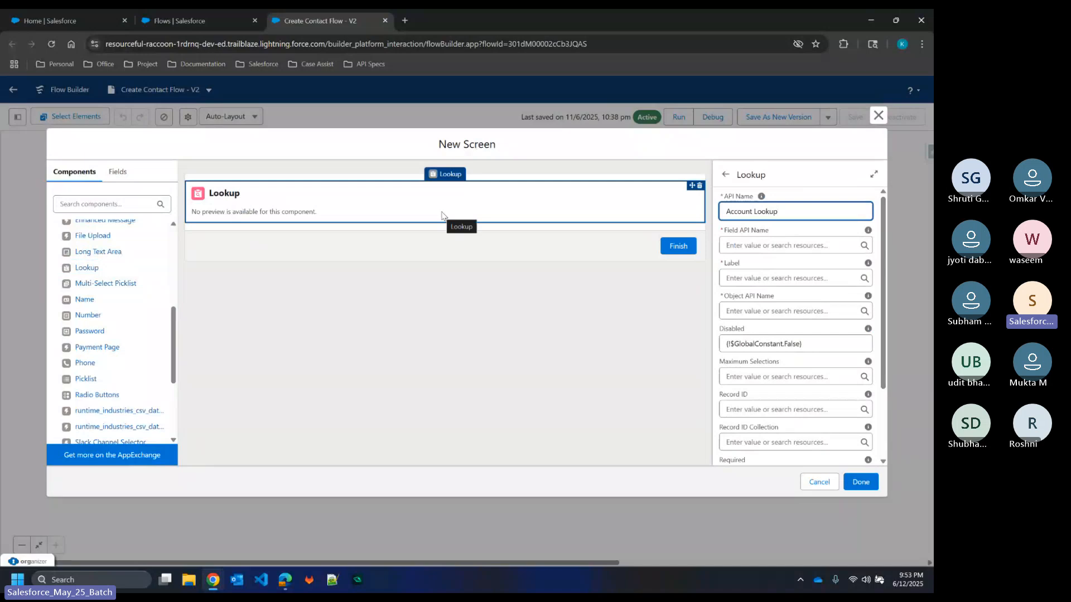
click(363, 199)
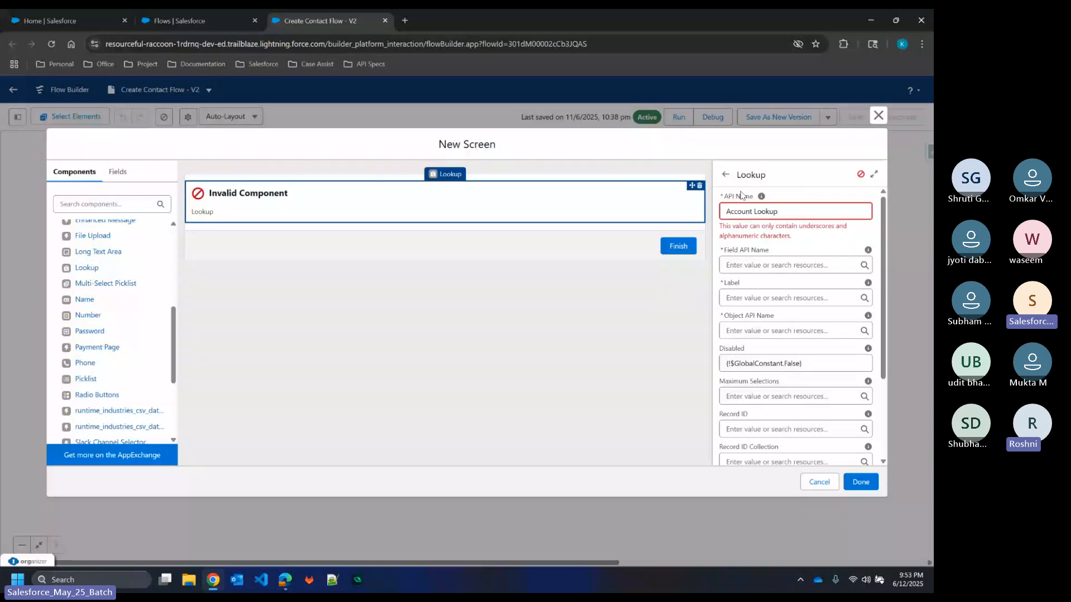
click(754, 212)
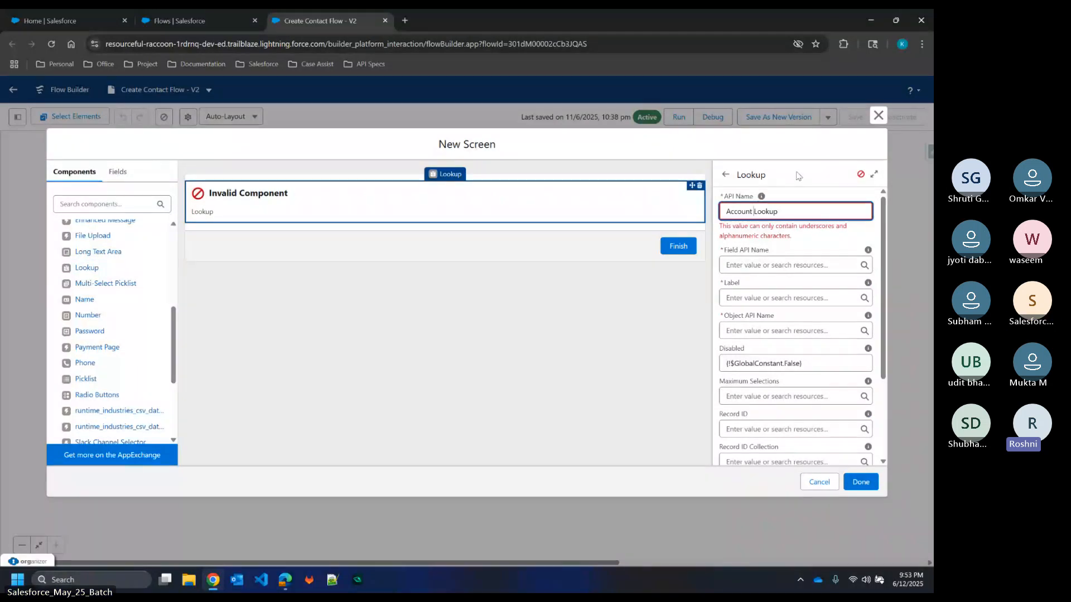
key(BackSpace)
text(_)
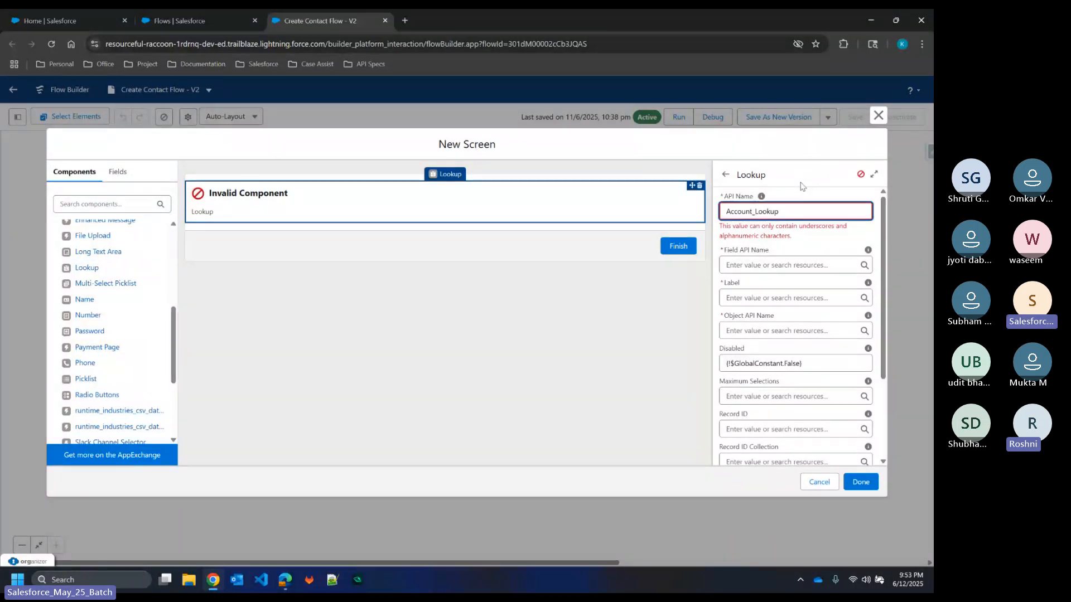
click(801, 190)
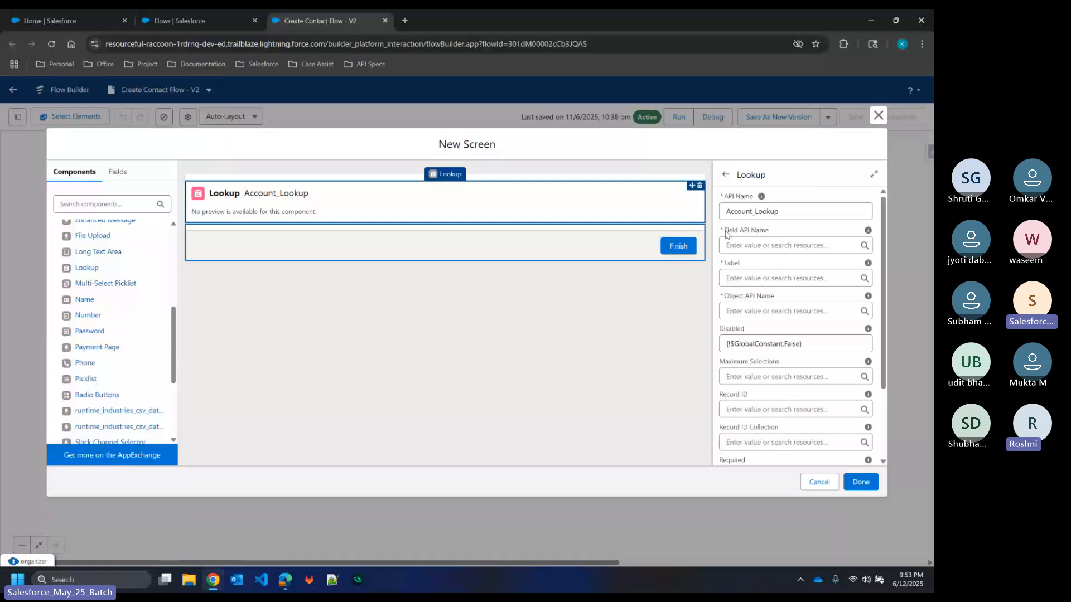
Step: Look through the resources offered for the lookup's Field API Name
click(739, 243)
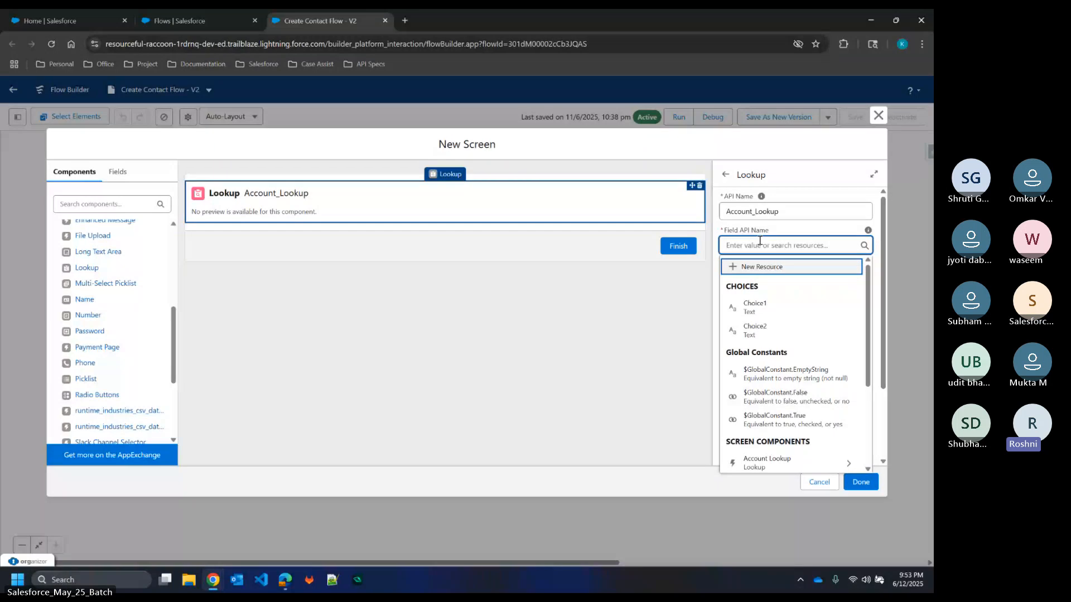
scroll(760, 241, down, 1)
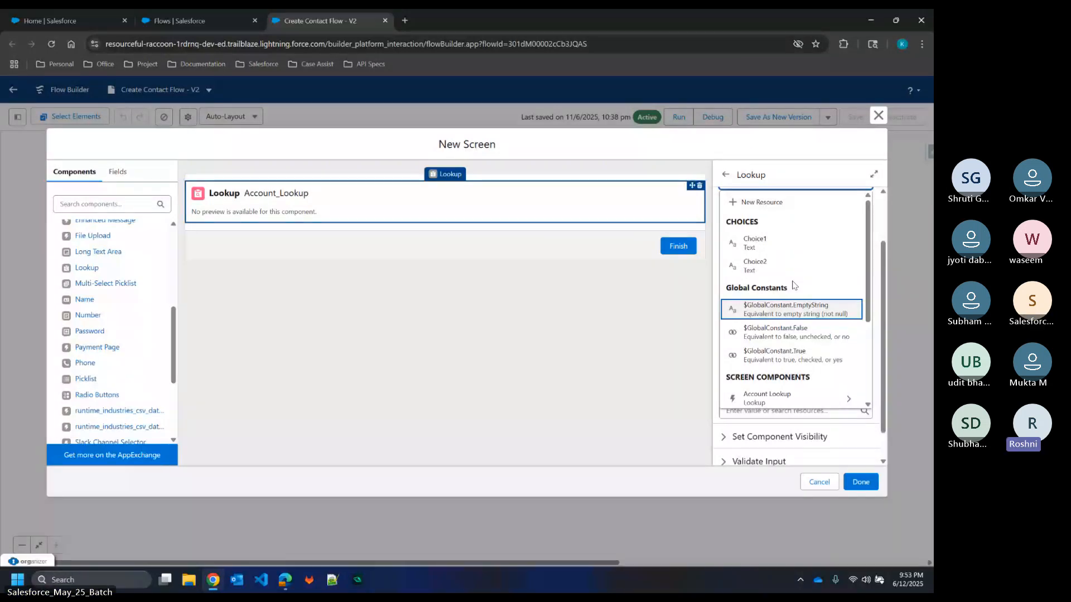
key(super+Tab)
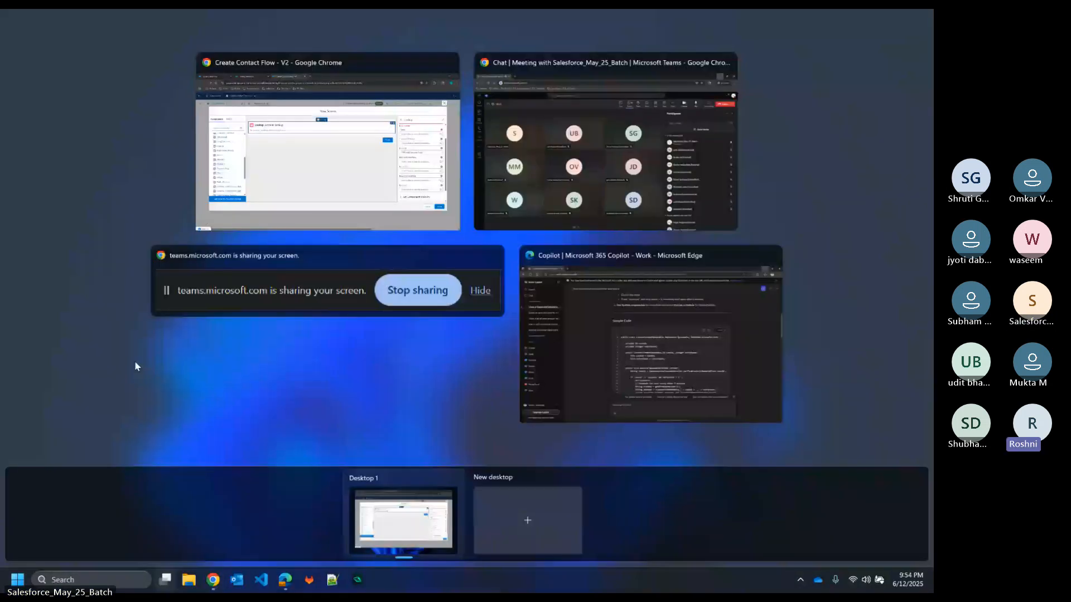
click(316, 200)
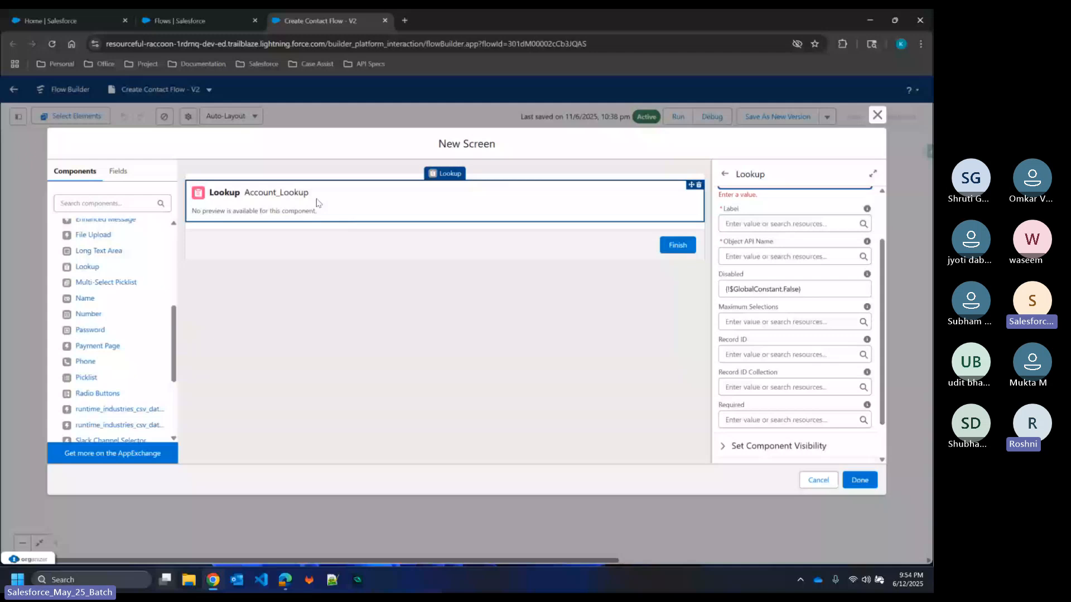
scroll(102, 333, down, 1)
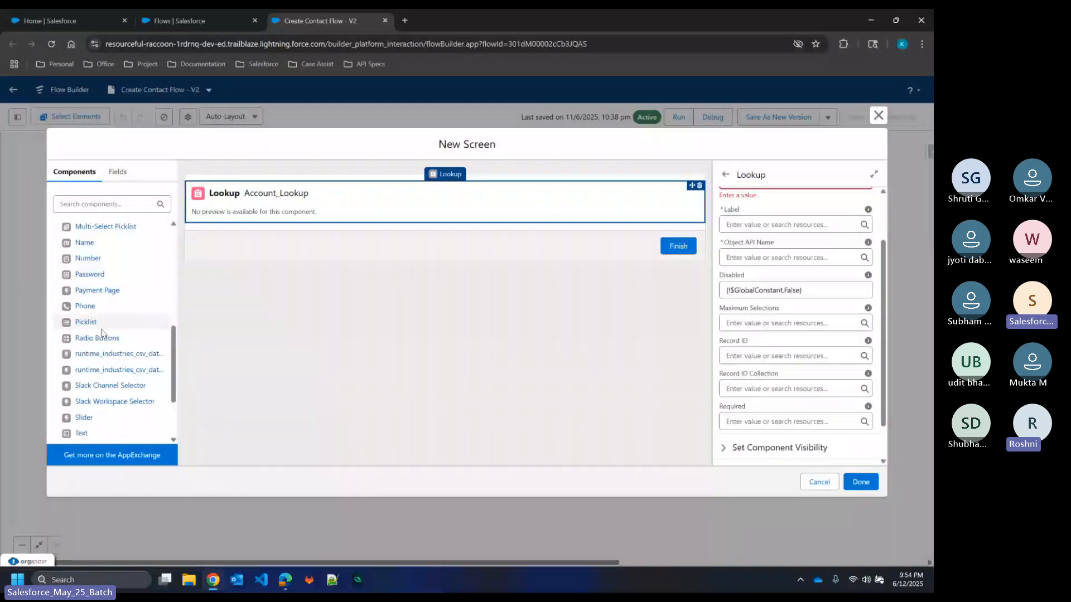
drag(102, 330, 360, 206)
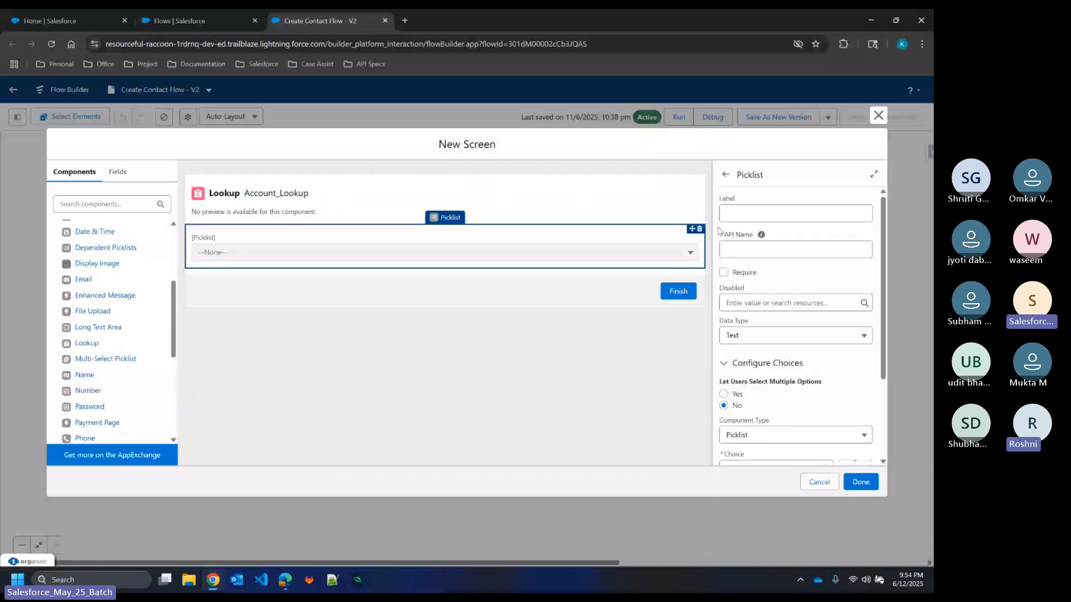
click(699, 229)
click(506, 202)
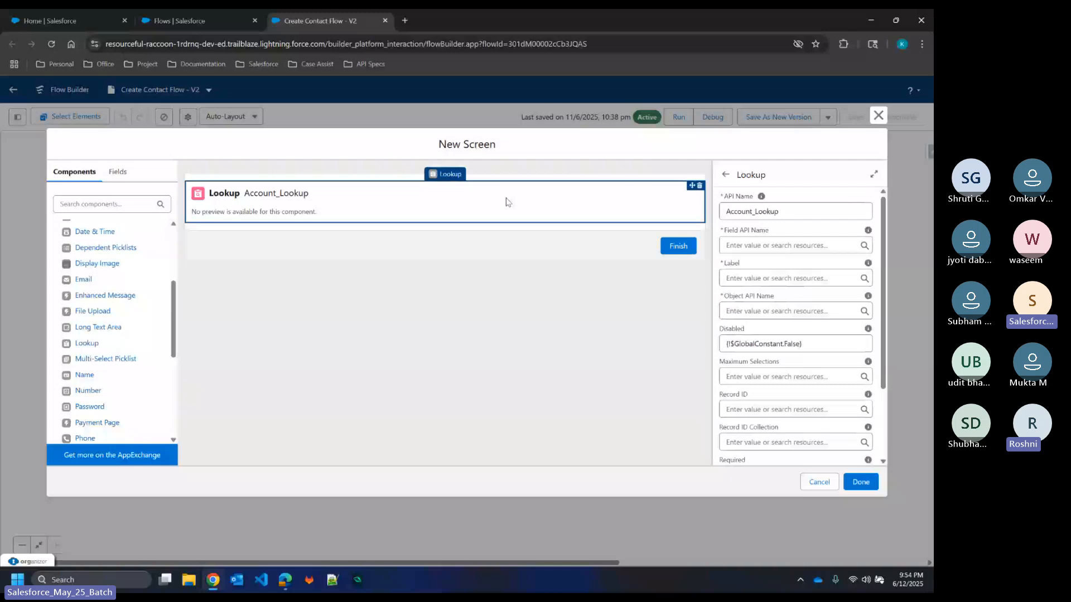
Step: Examine the lookup's required Field API Name and Label settings and the values they can take
scroll(799, 277, down, 1)
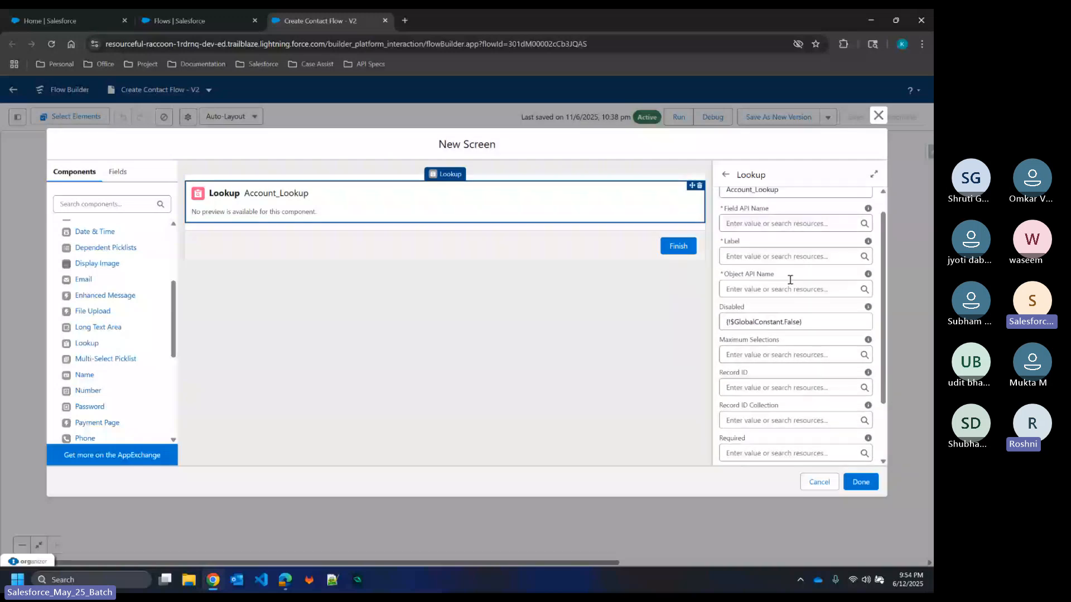
click(793, 223)
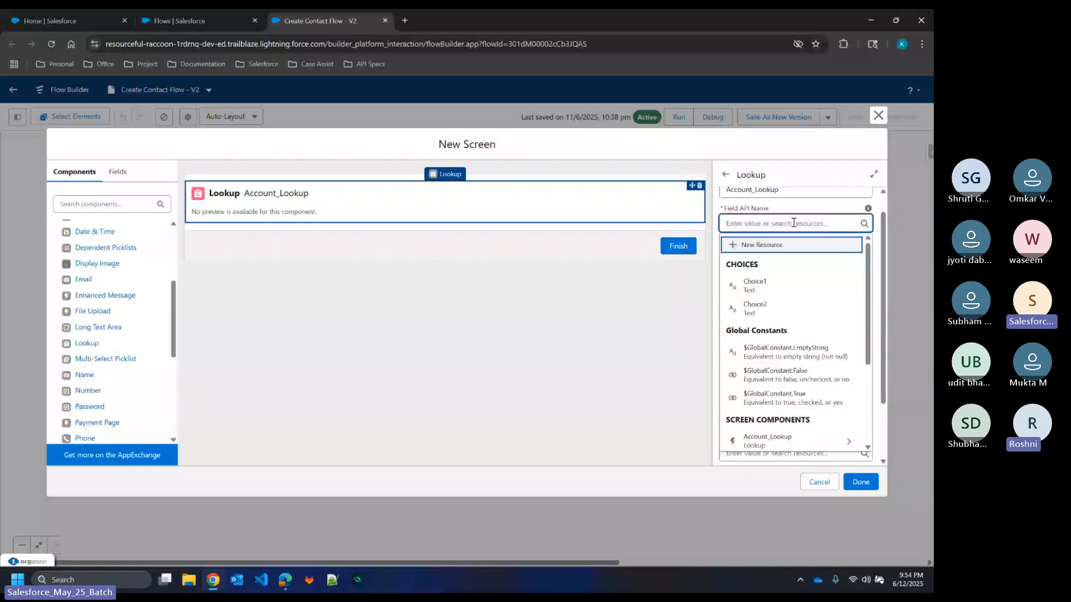
key(super+Tab)
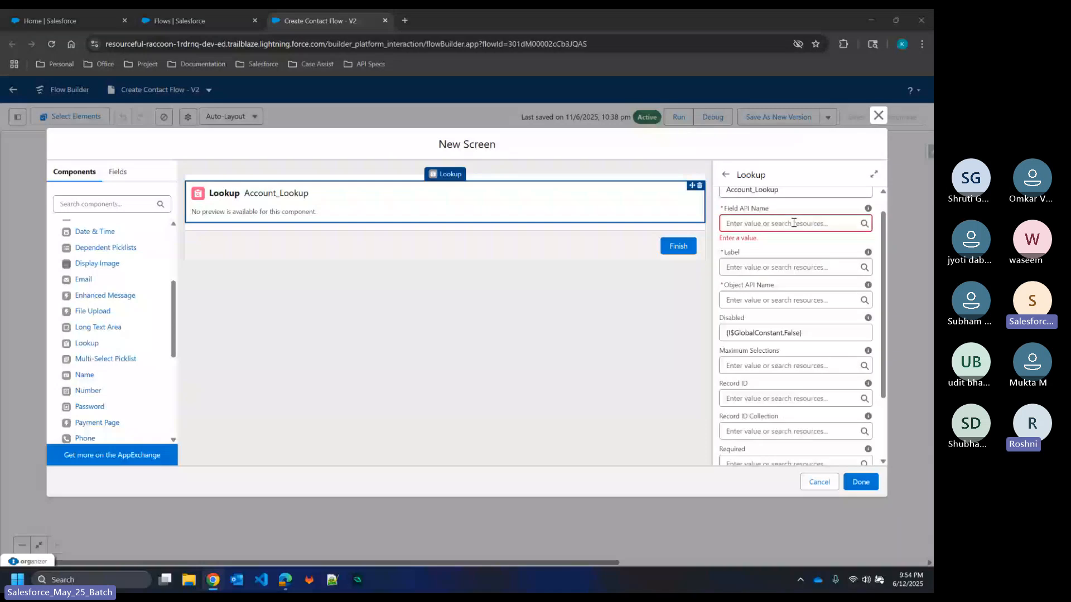
click(399, 143)
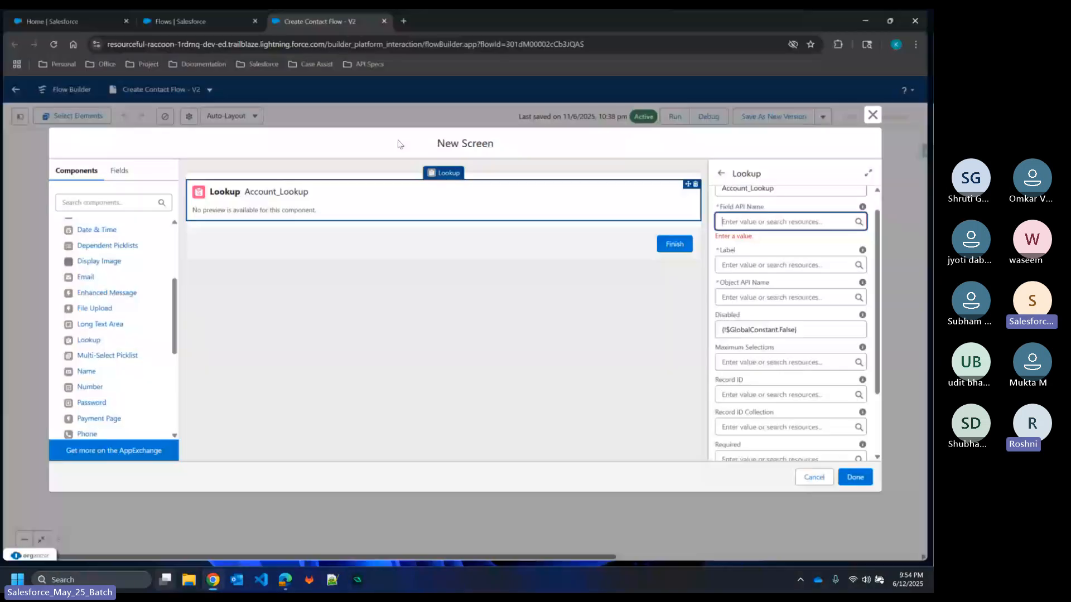
click(781, 247)
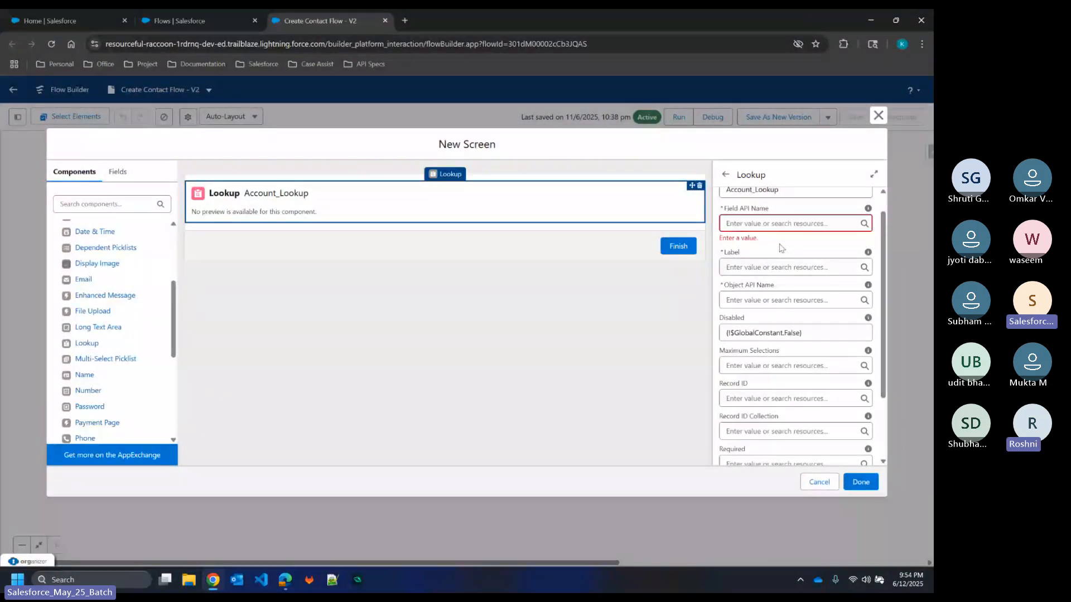
scroll(781, 247, up, 1)
click(768, 240)
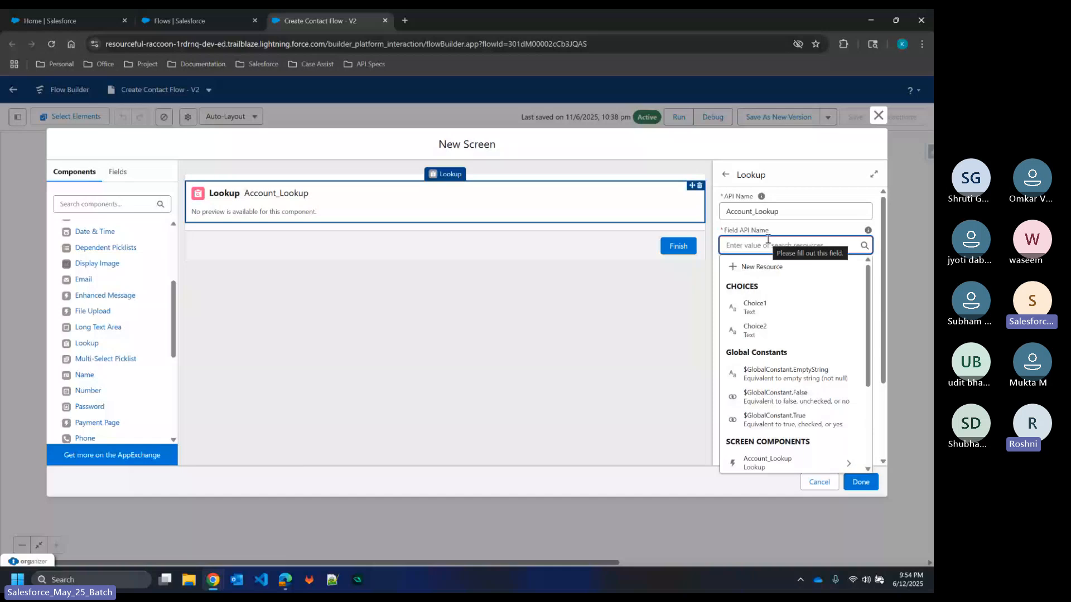
click(777, 232)
click(839, 246)
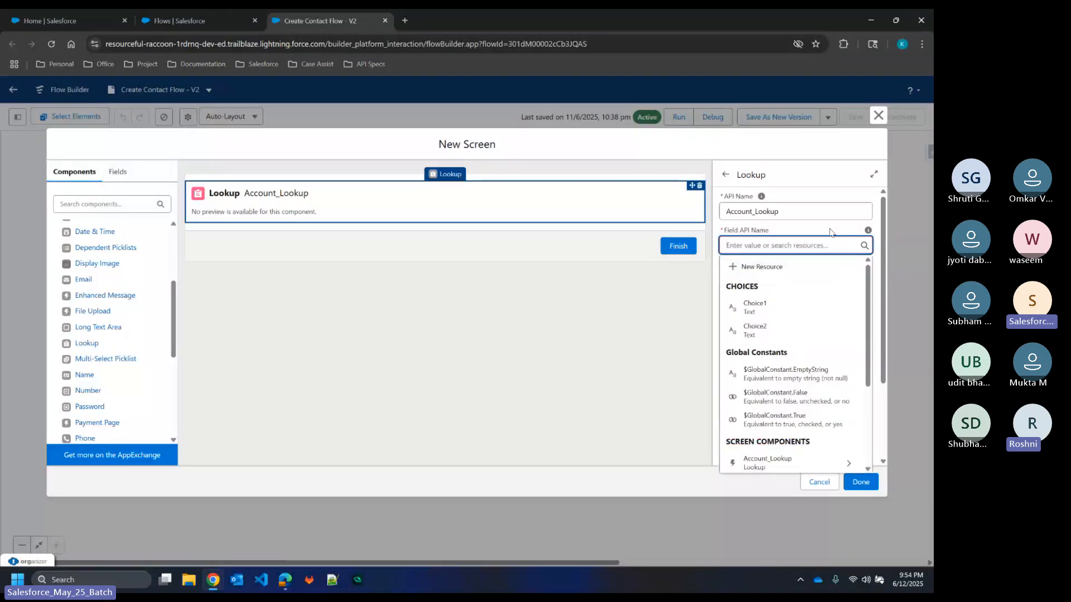
click(830, 232)
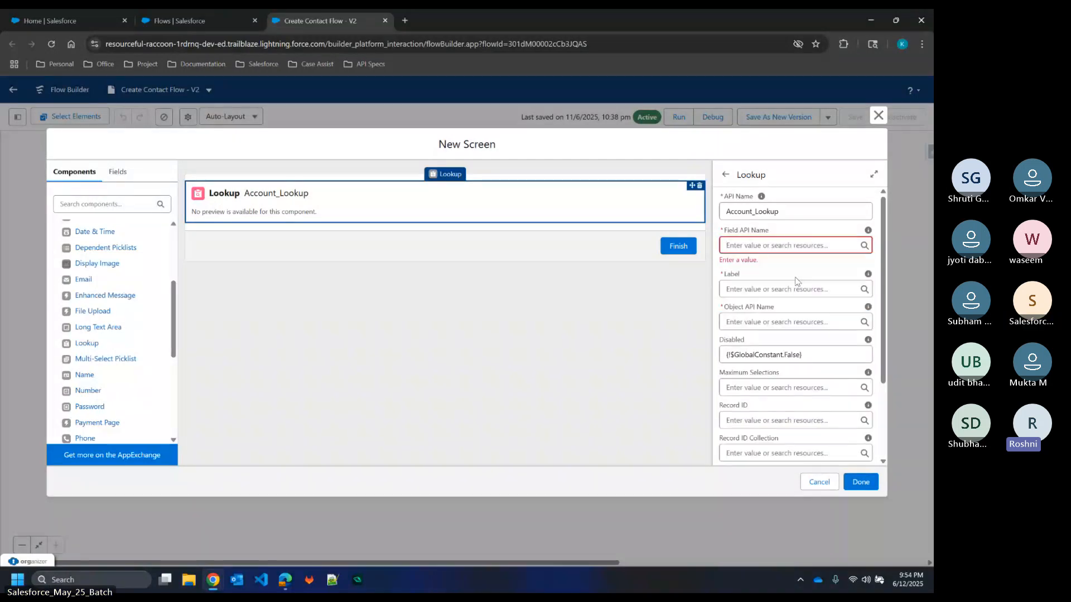
click(784, 289)
click(781, 273)
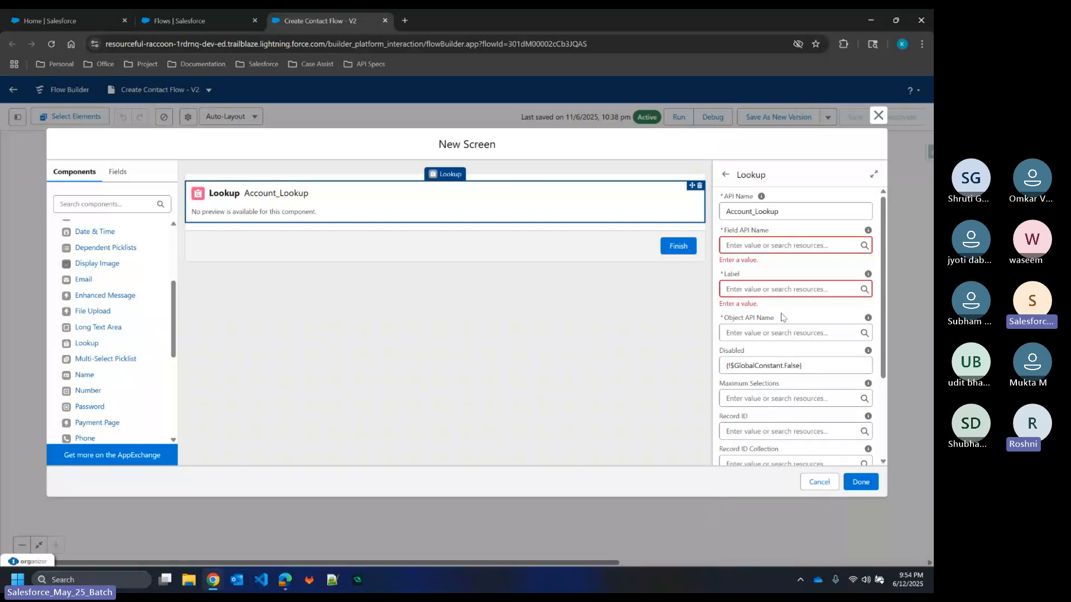
click(780, 333)
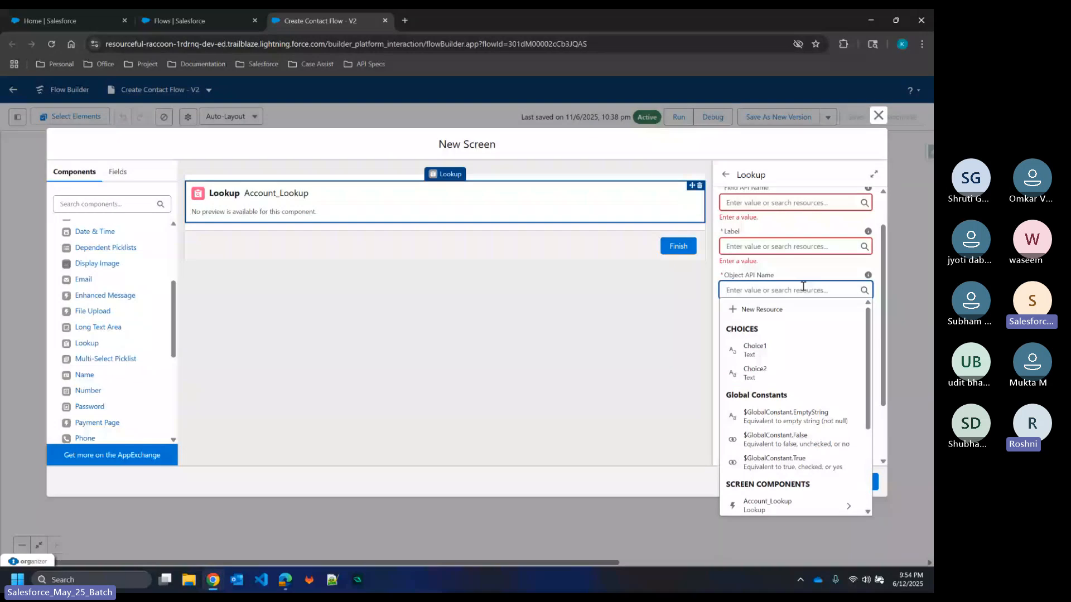
text(A)
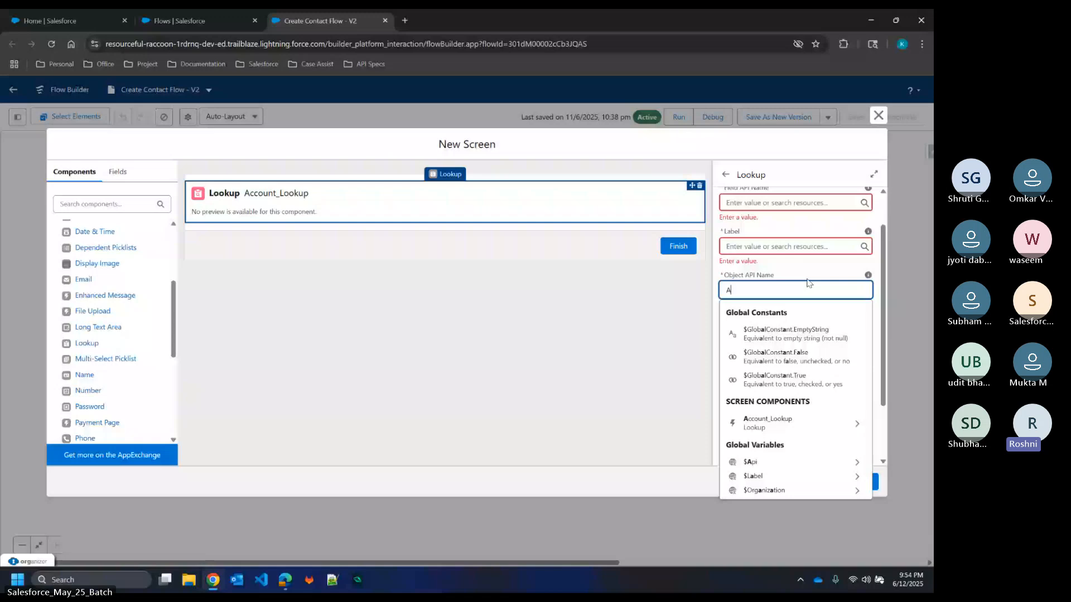
key(BackSpace)
click(768, 316)
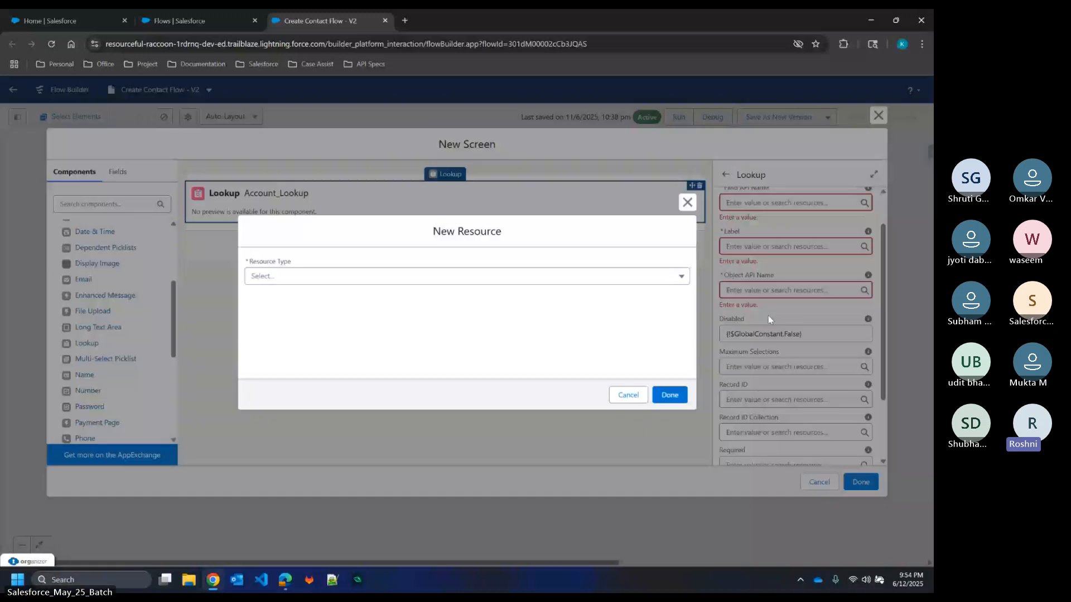
click(440, 279)
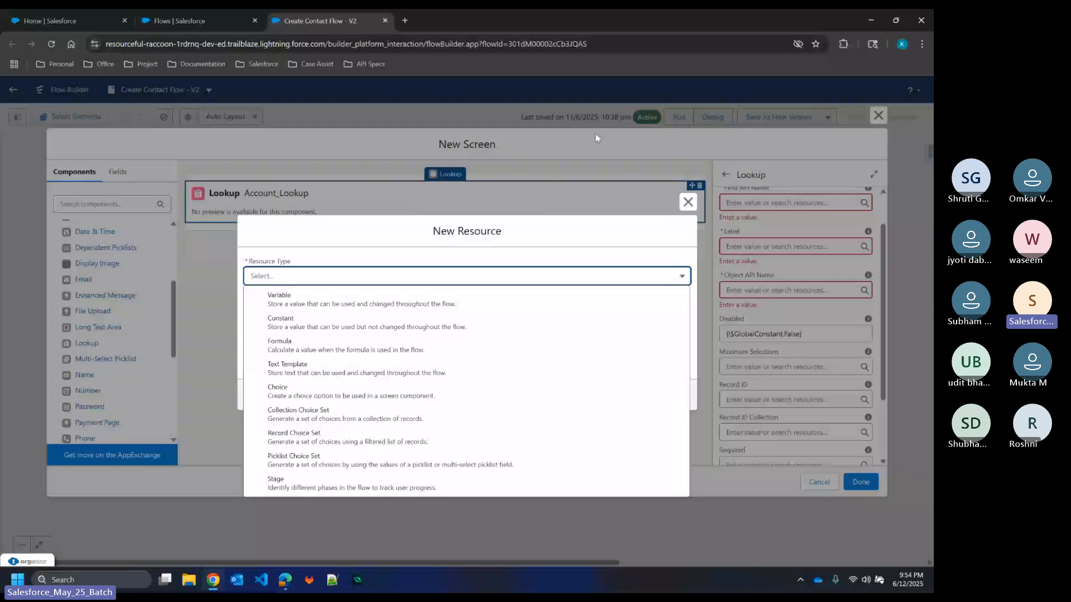
click(688, 201)
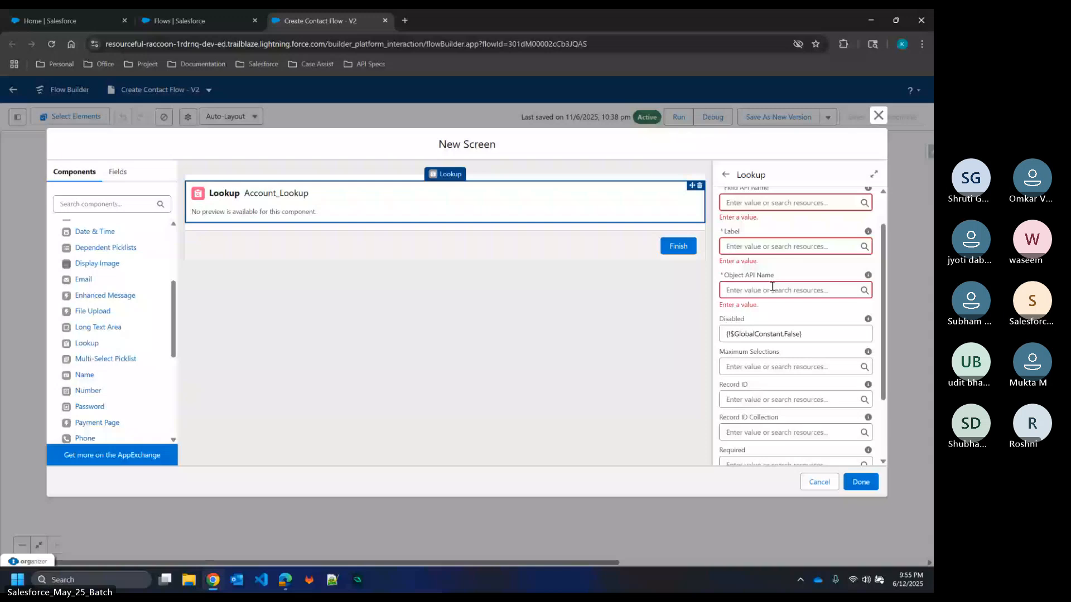
Step: Set the lookup's Object API Name to Account
click(772, 286)
click(791, 272)
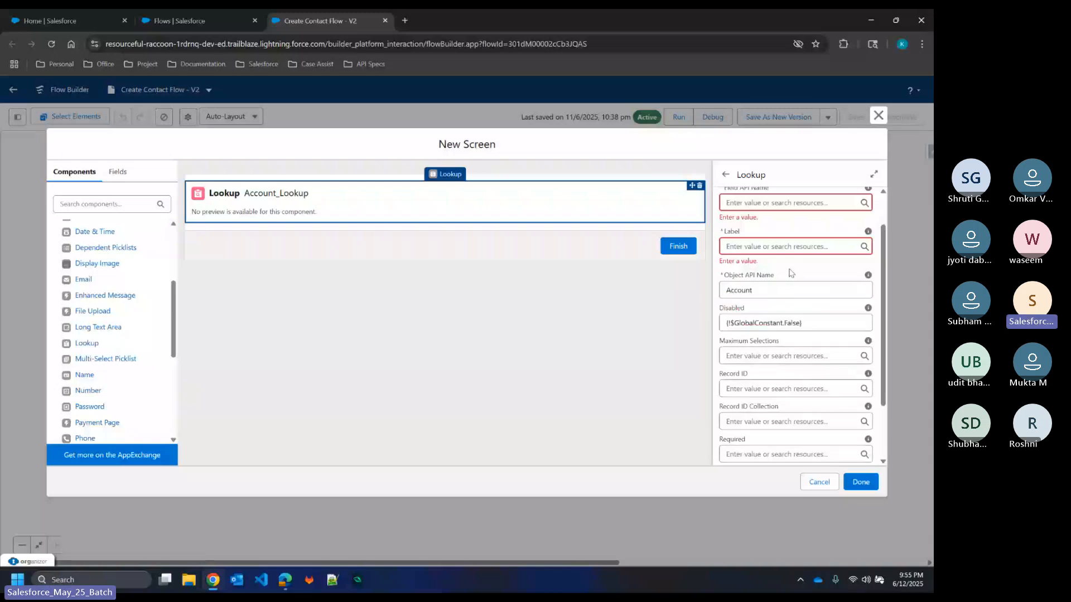
scroll(791, 251, up, 2)
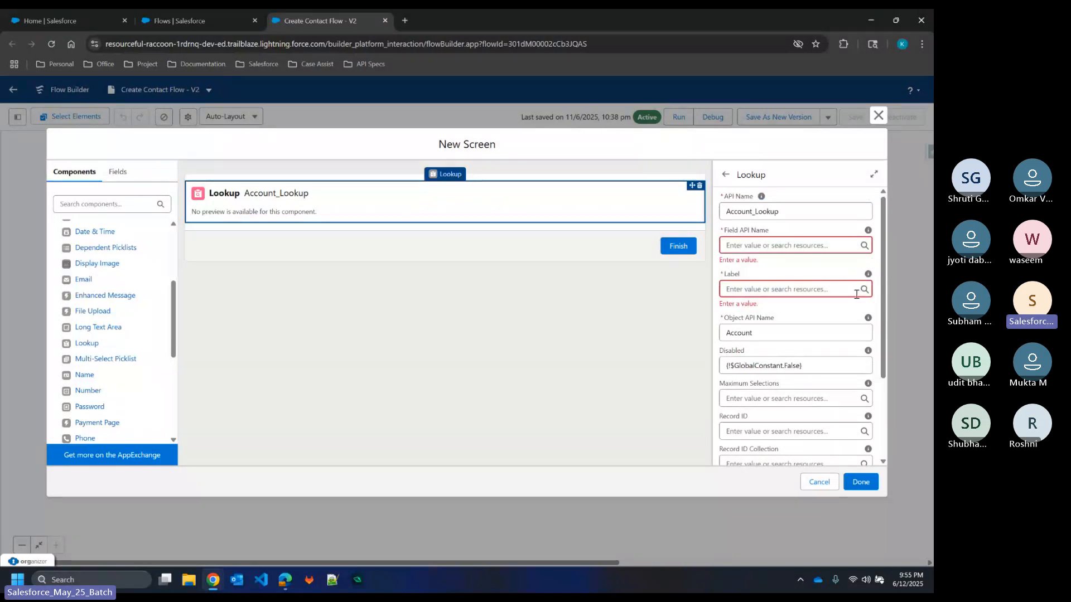
mouse_move(868, 319)
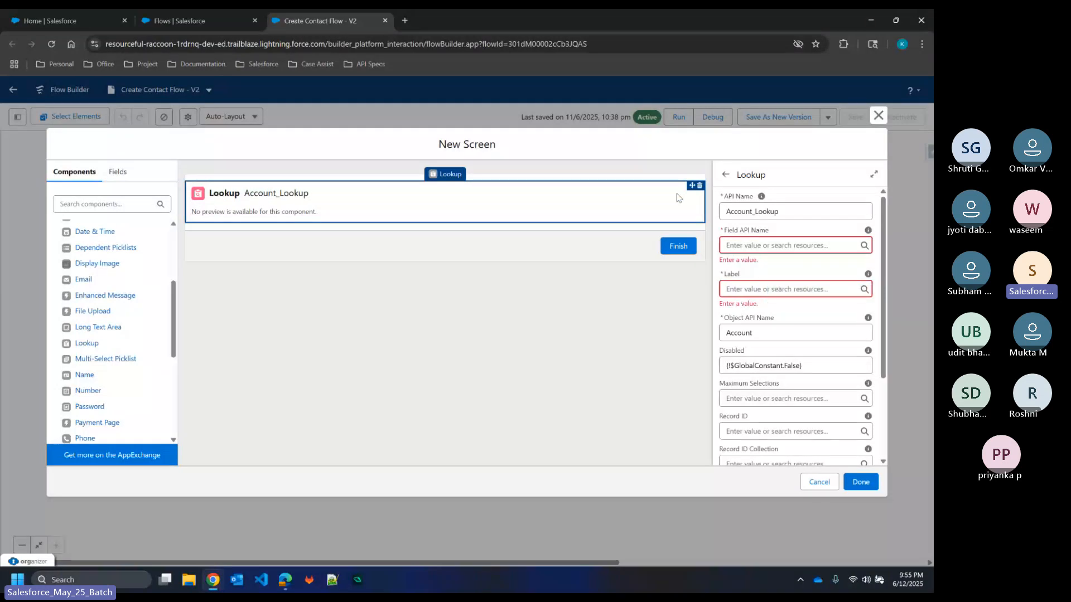
Step: Add a Picklist component above the account lookup and look through its Data Type and Disabled options
scroll(143, 390, down, 1)
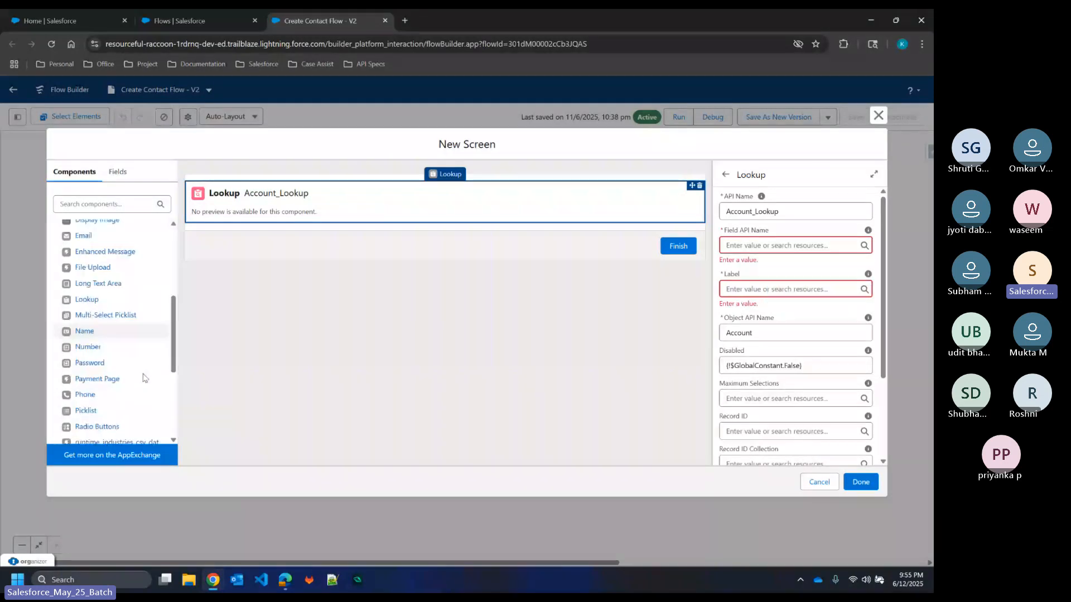
scroll(129, 385, down, 1)
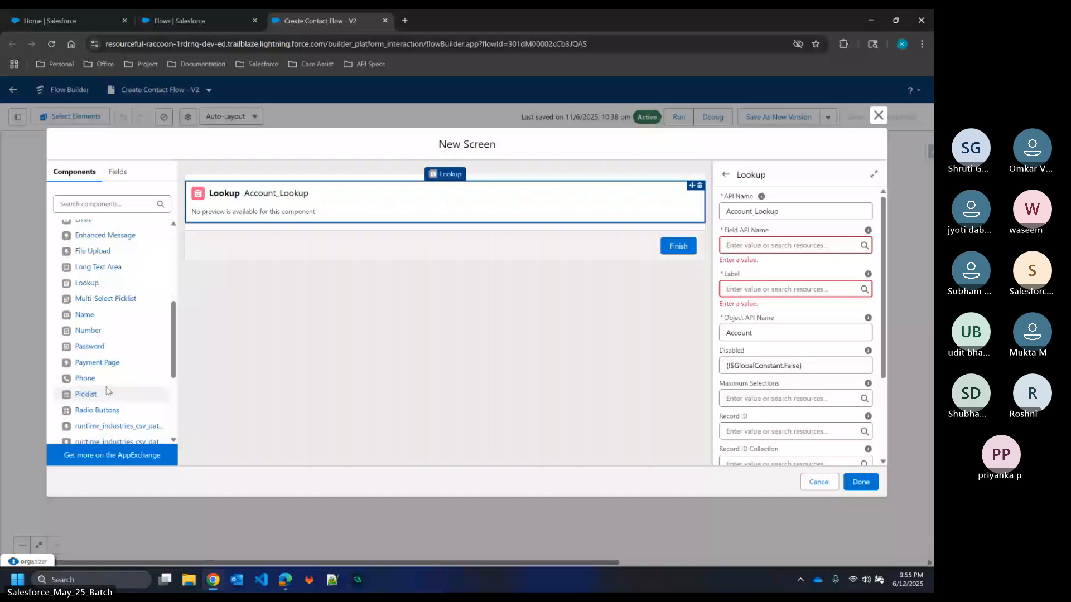
drag(108, 391, 336, 204)
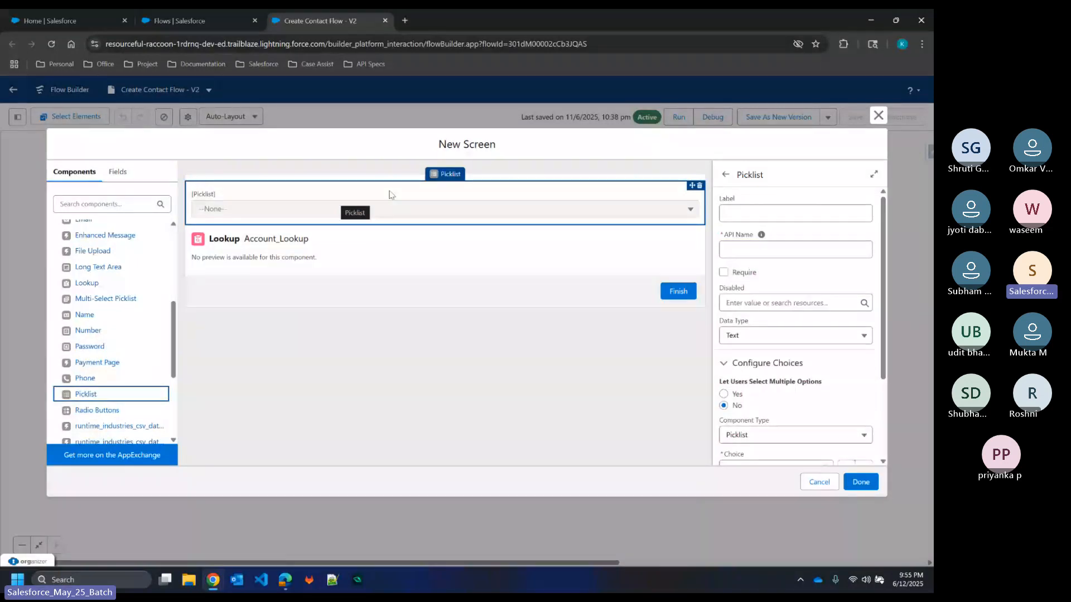
click(795, 335)
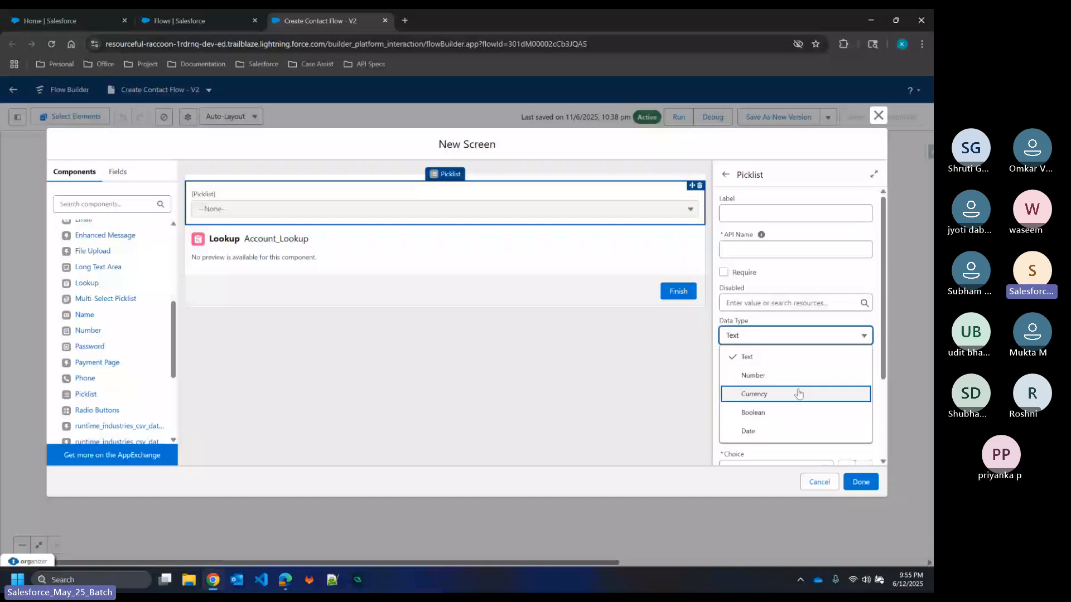
click(769, 297)
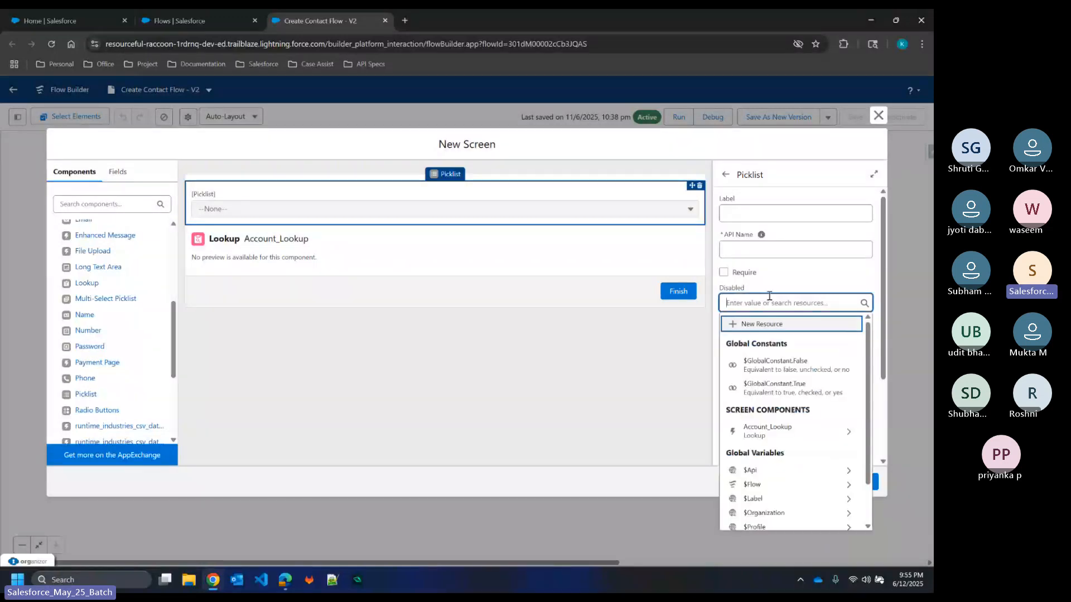
click(792, 280)
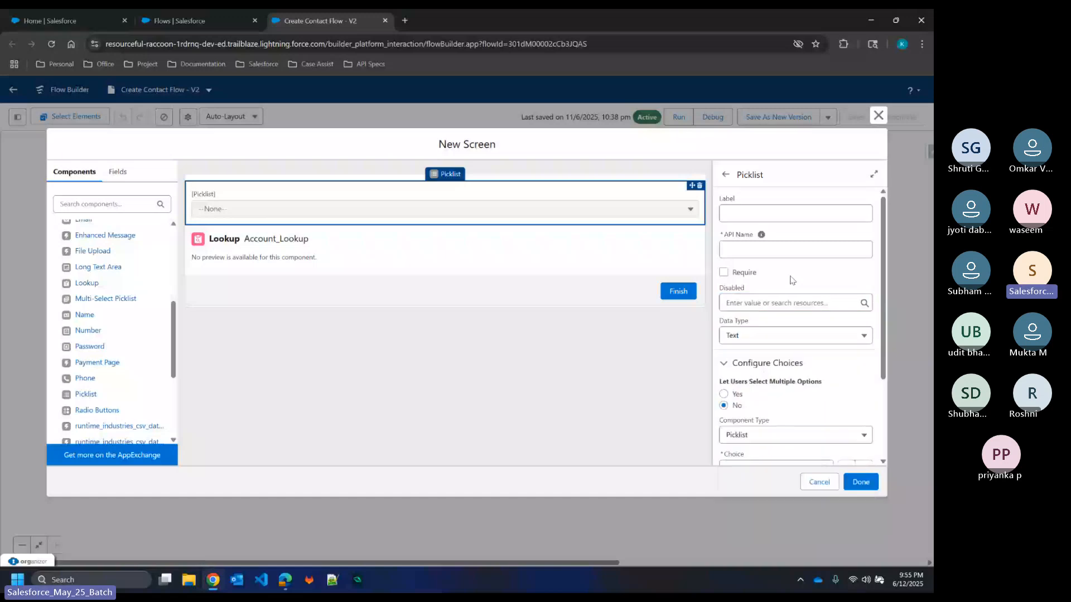
Step: Select the Account_Lookup component and review its settings, from API Name and Maximum Selections to Required and Validate Input
click(482, 250)
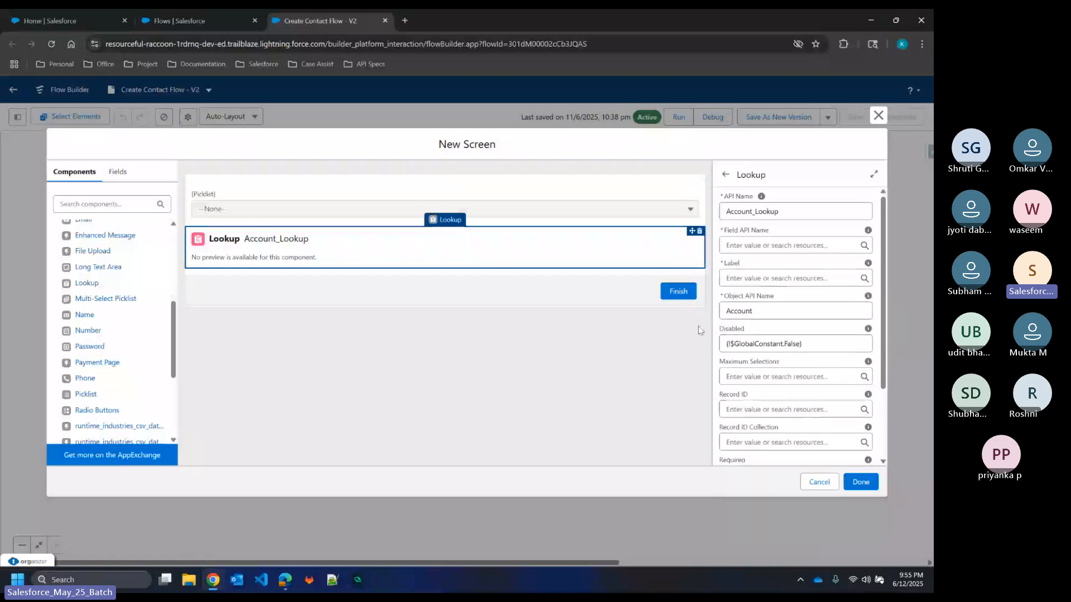
click(790, 378)
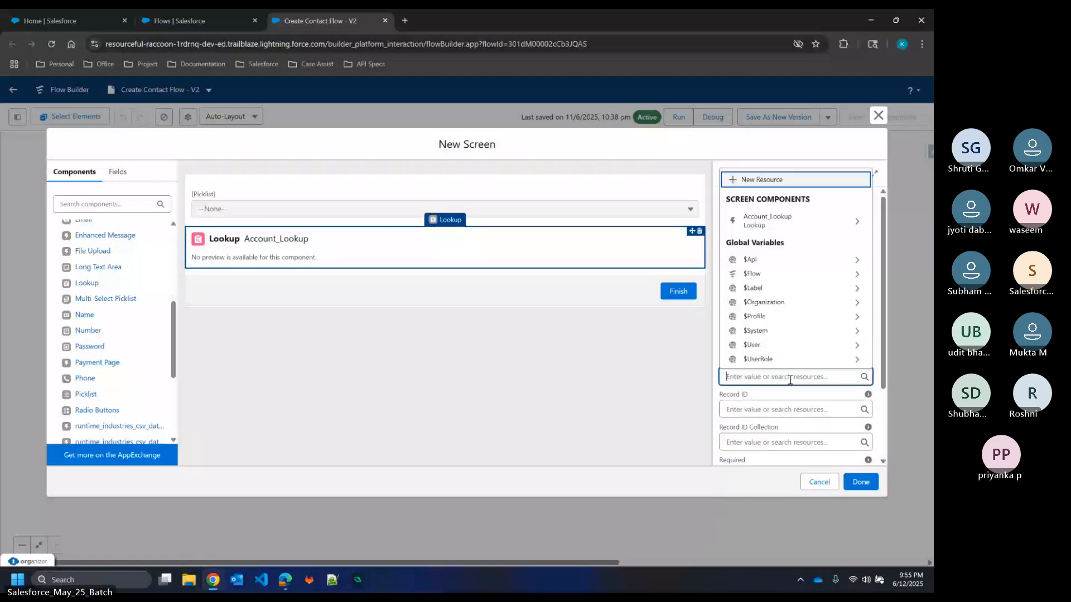
click(779, 403)
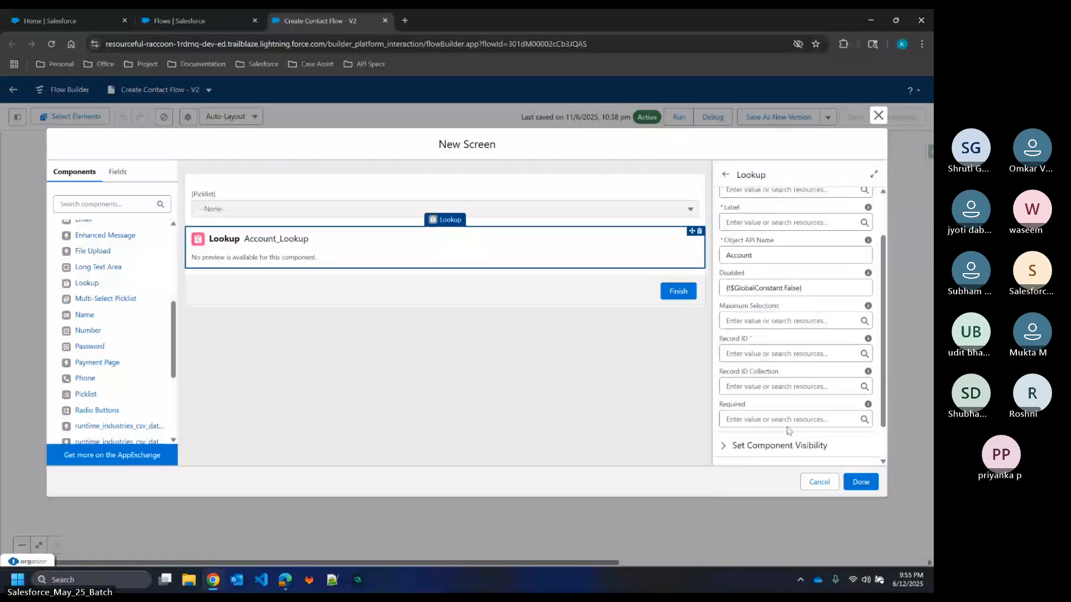
scroll(789, 431, down, 1)
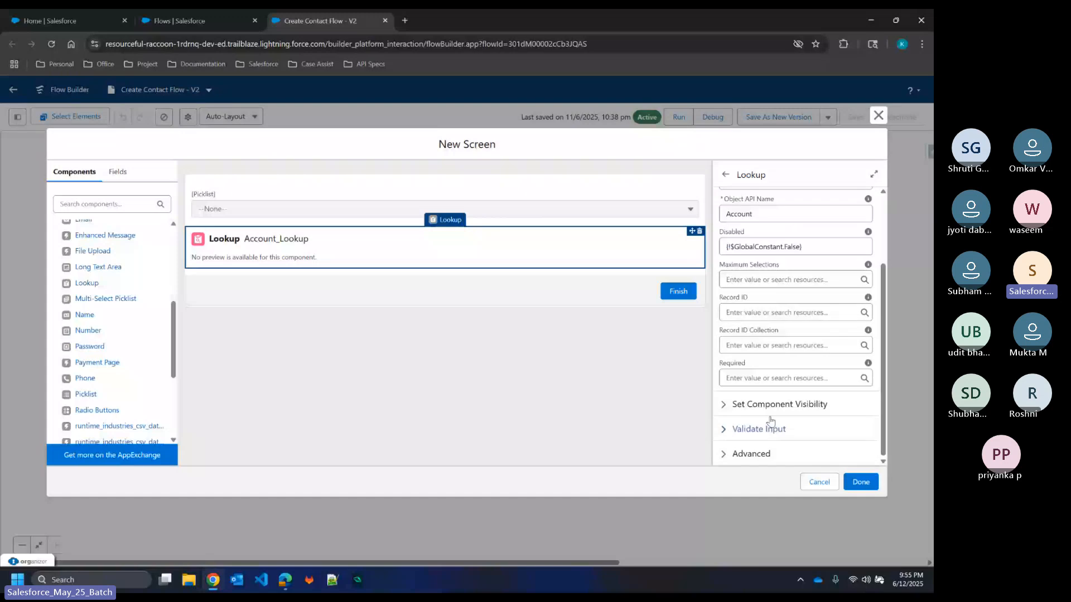
scroll(771, 421, up, 3)
click(790, 212)
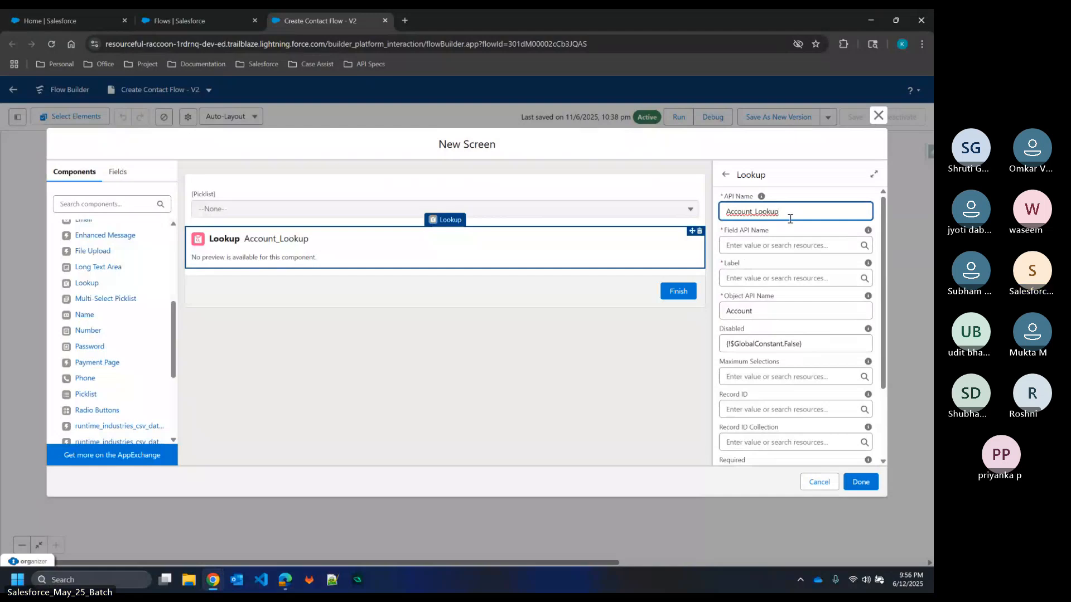
click(788, 239)
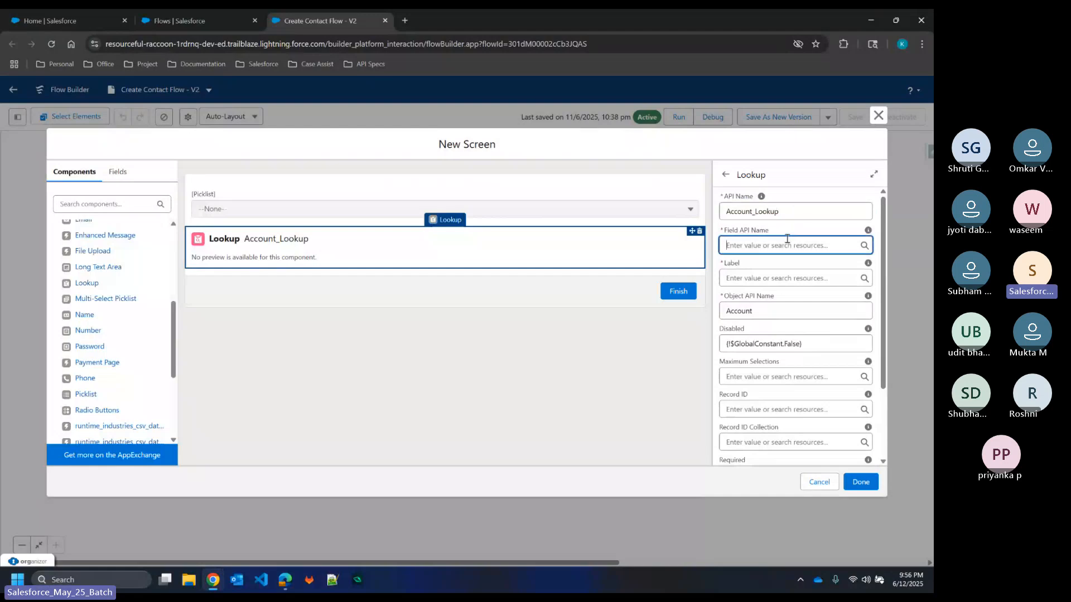
Step: View the Account object's details in Object Manager, including its API name, and return to the Create Contact flow
click(199, 10)
click(133, 113)
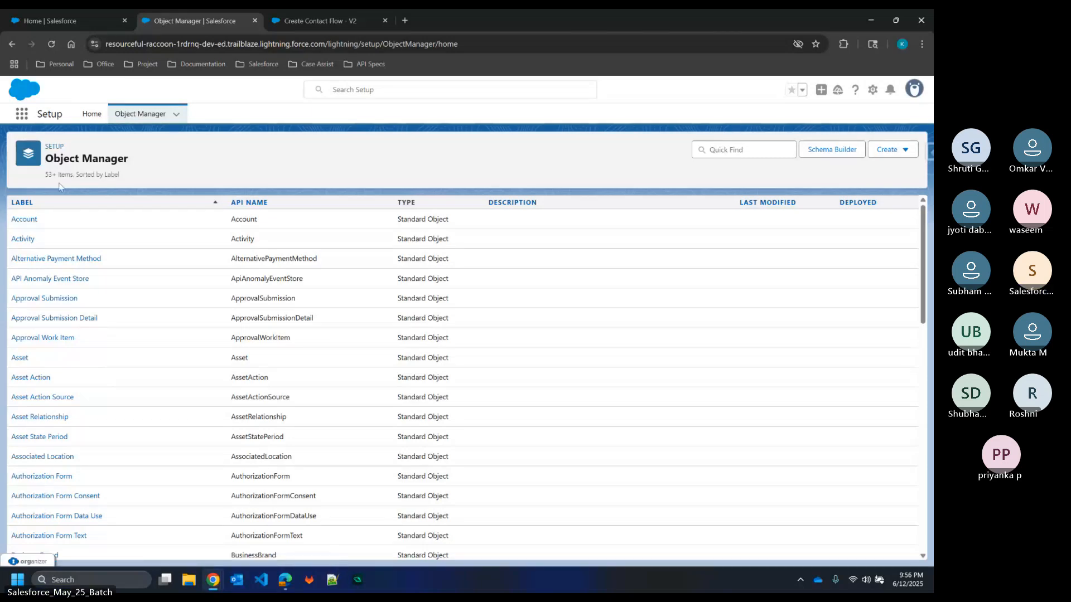
click(21, 221)
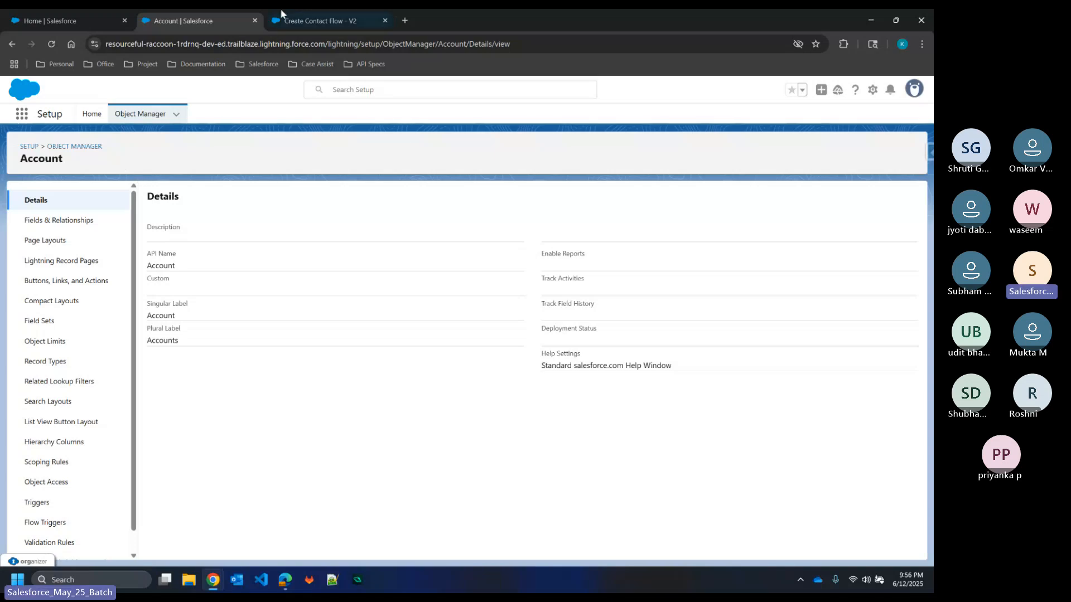
click(323, 10)
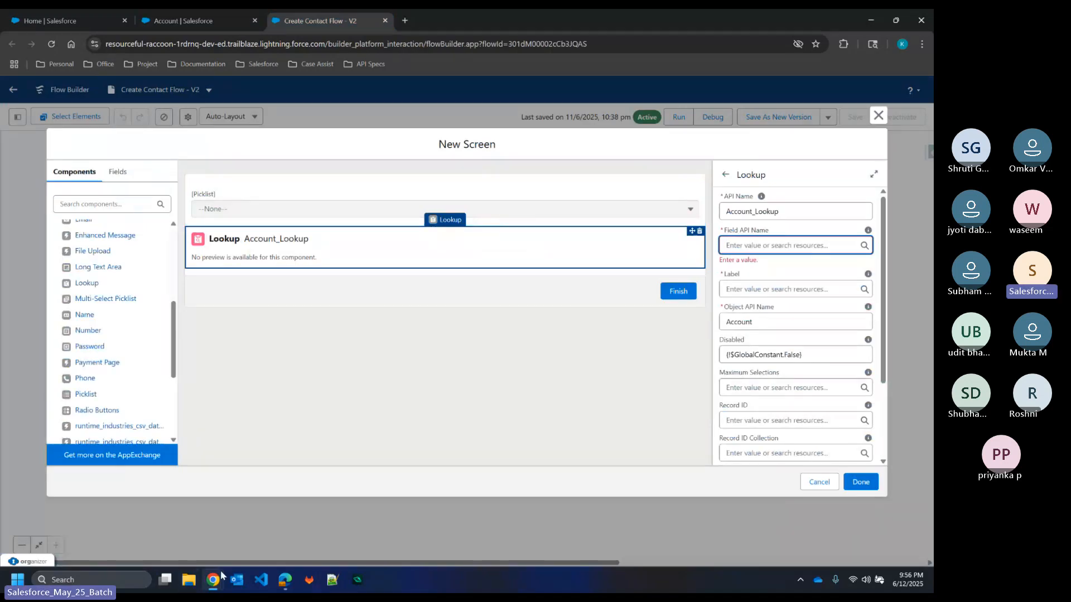
mouse_move(222, 575)
click(215, 520)
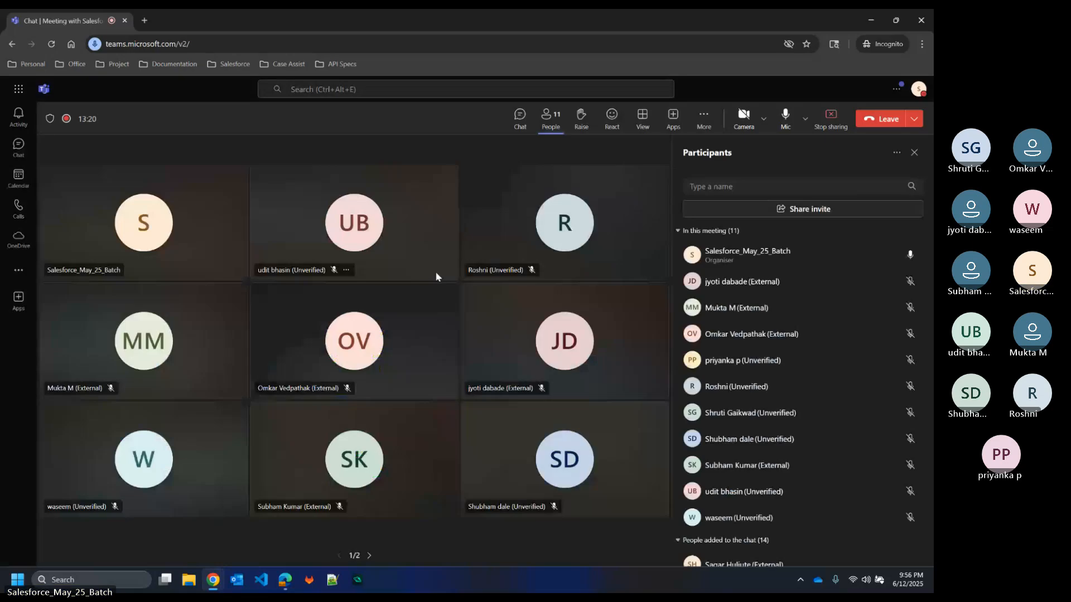
click(785, 116)
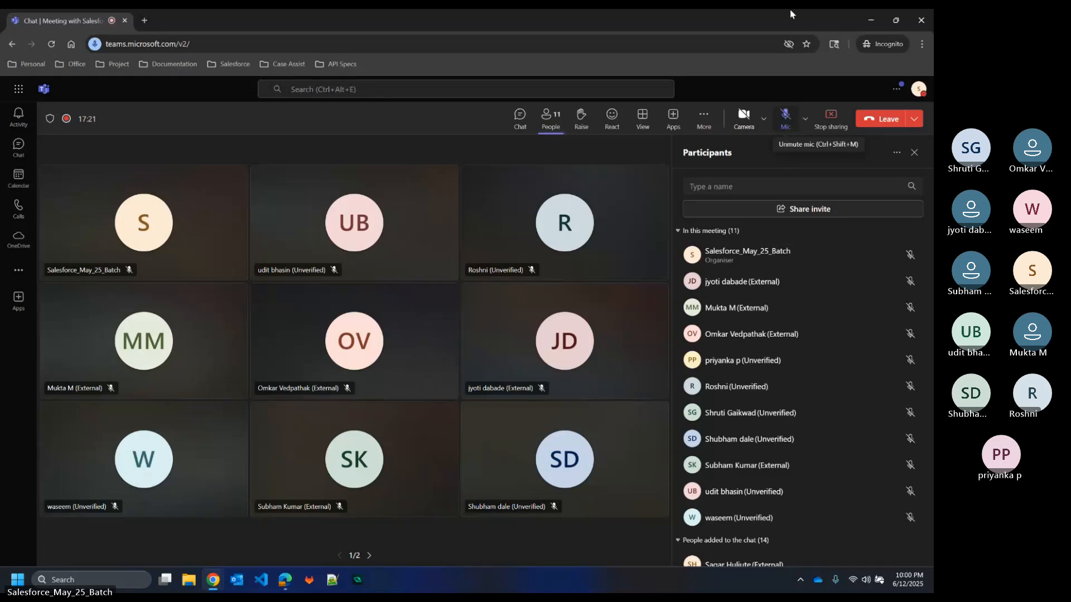
click(784, 117)
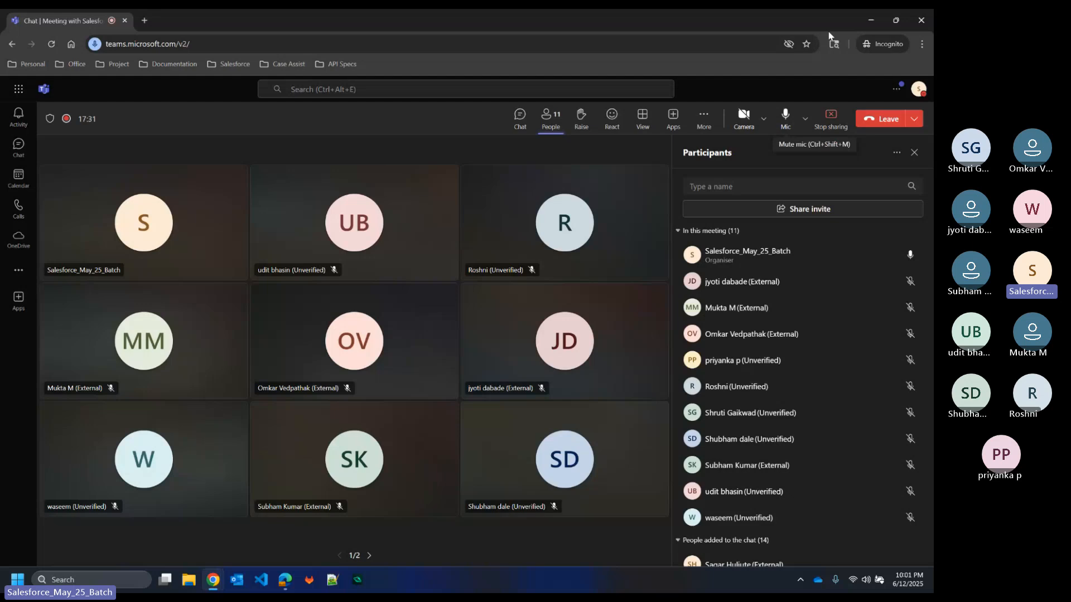
key(alt+Tab)
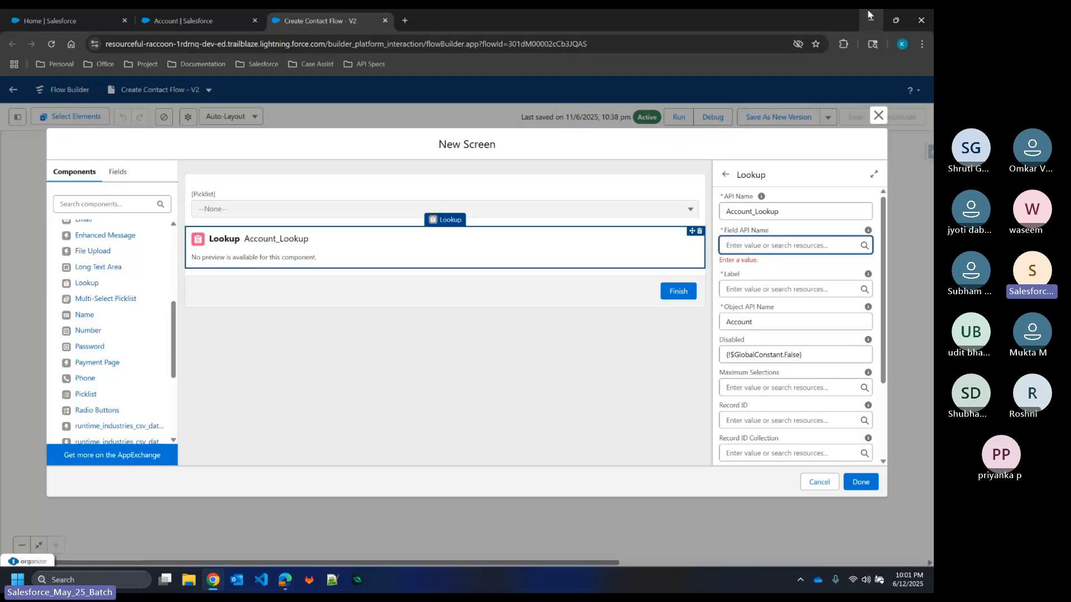
Step: Delete the Picklist component from the screen and select the Account_Lookup component again
click(799, 229)
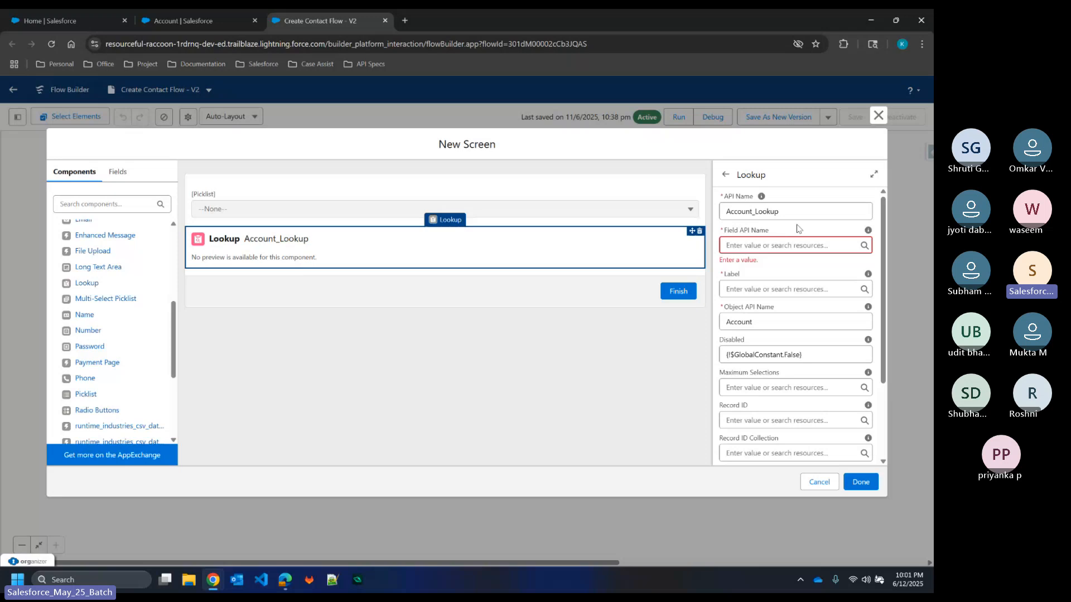
click(700, 231)
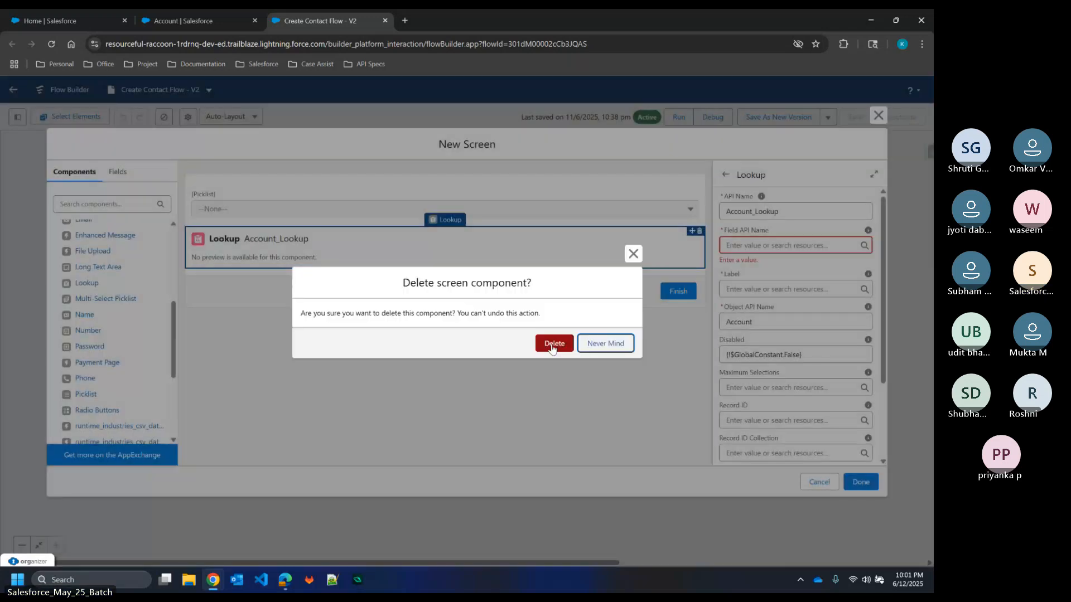
click(552, 345)
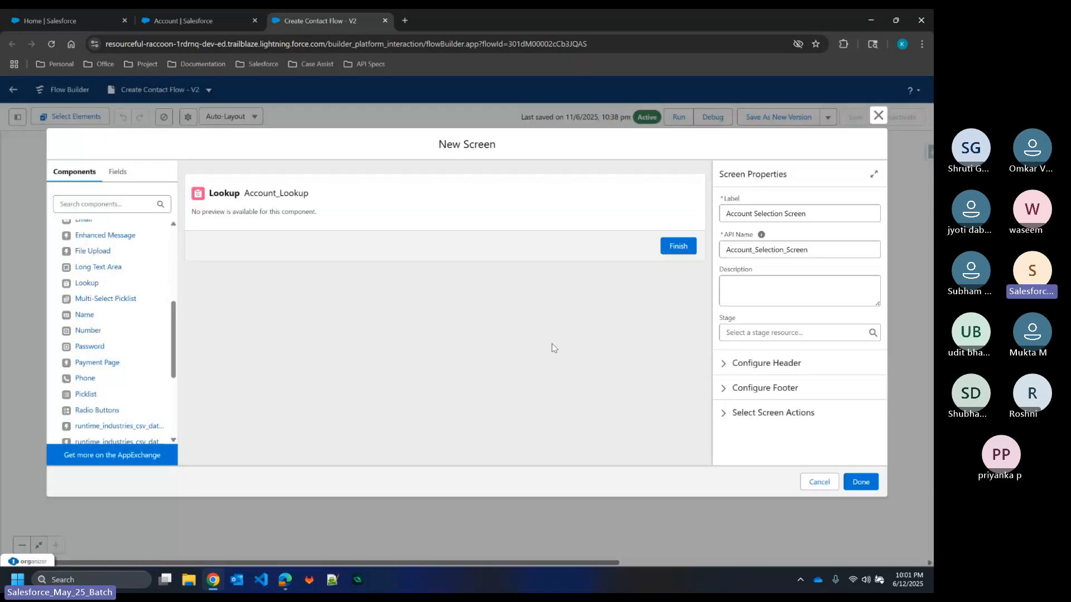
click(478, 192)
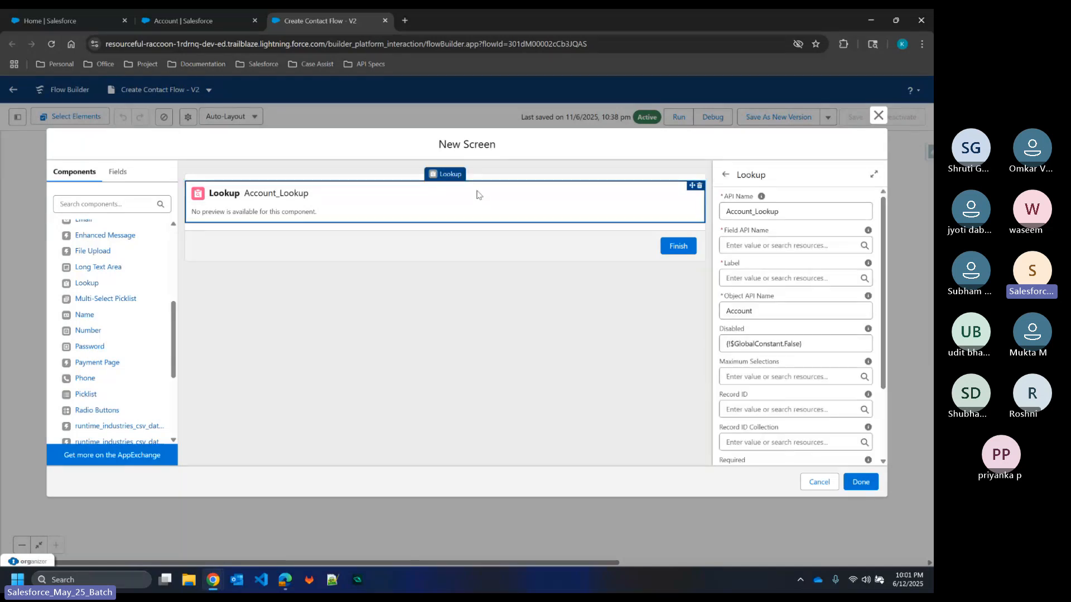
mouse_move(213, 580)
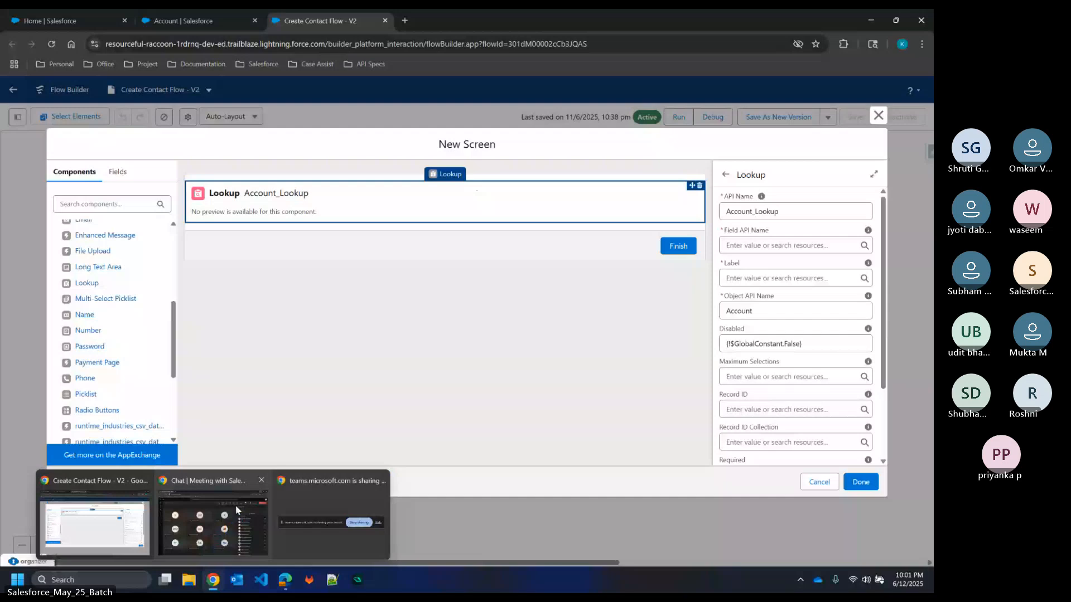
click(237, 509)
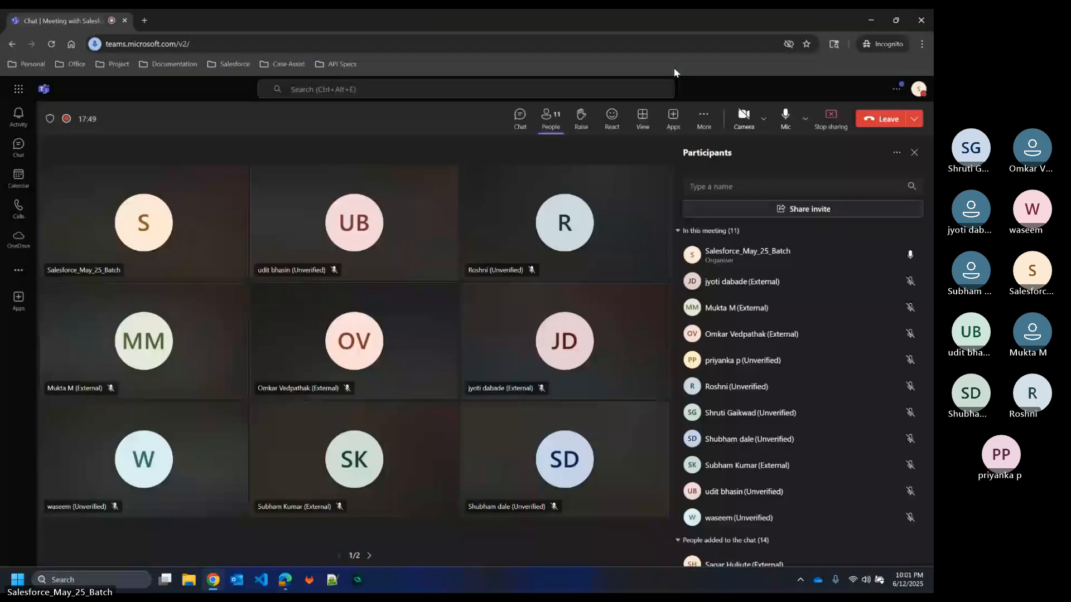
click(871, 15)
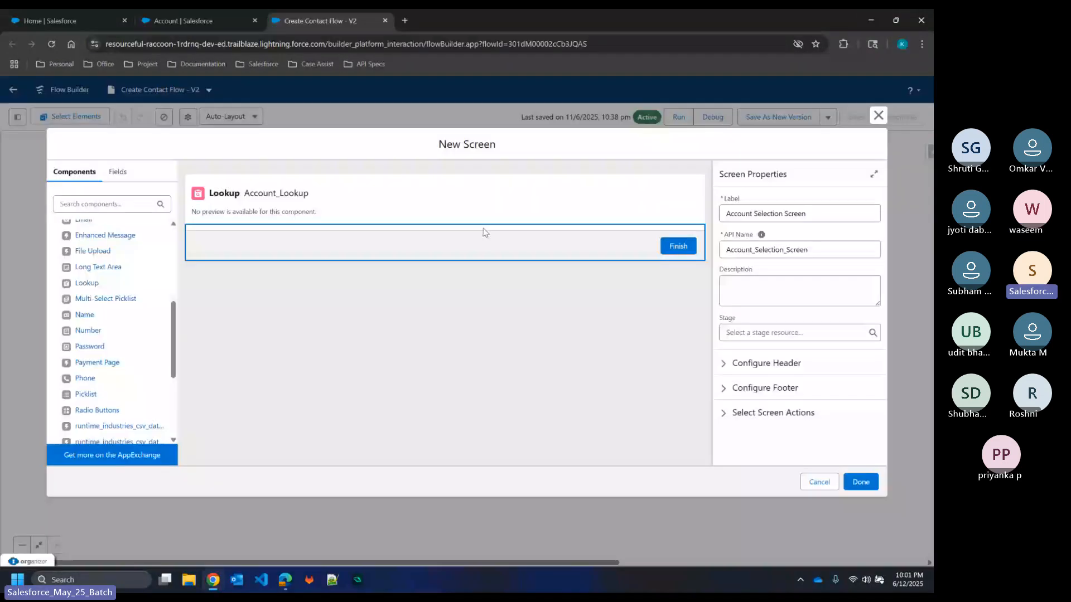
Step: Review the Account_Lookup component's Object API Name setting against the Account object's details page in Setup
click(479, 222)
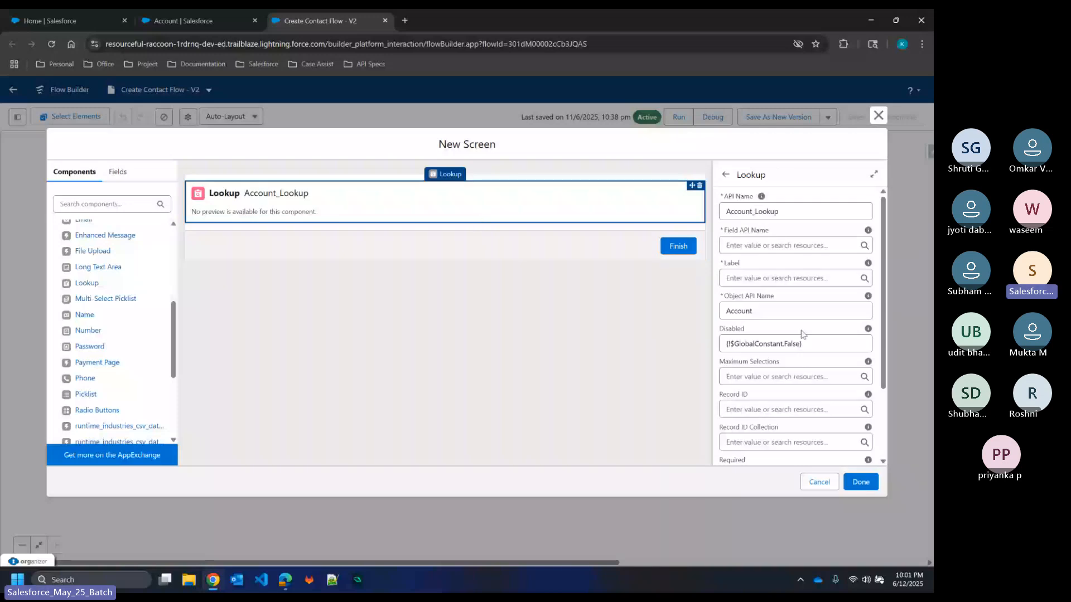
click(63, 17)
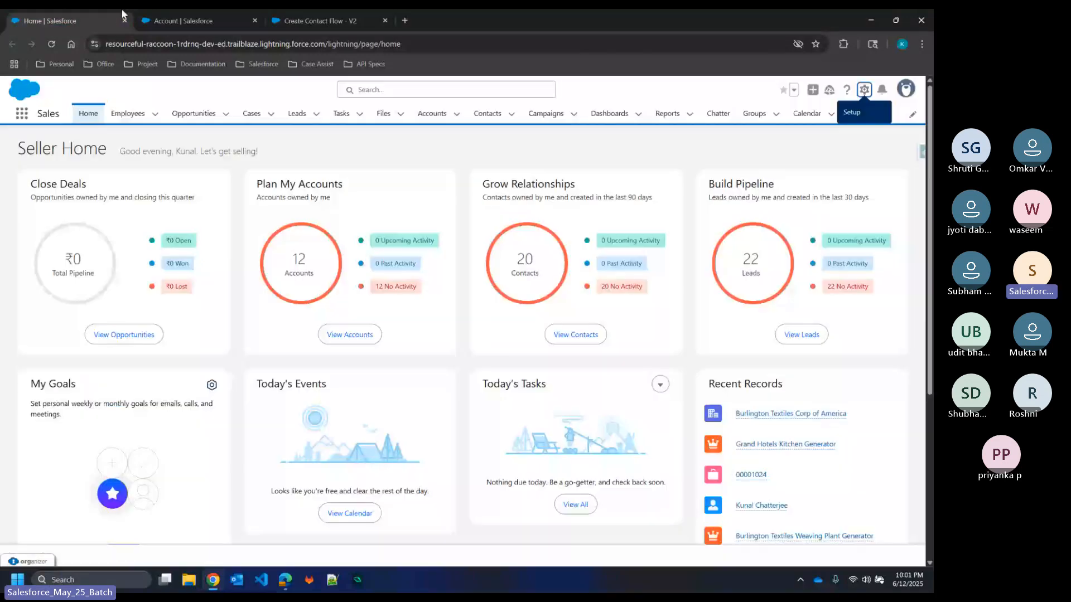
click(330, 17)
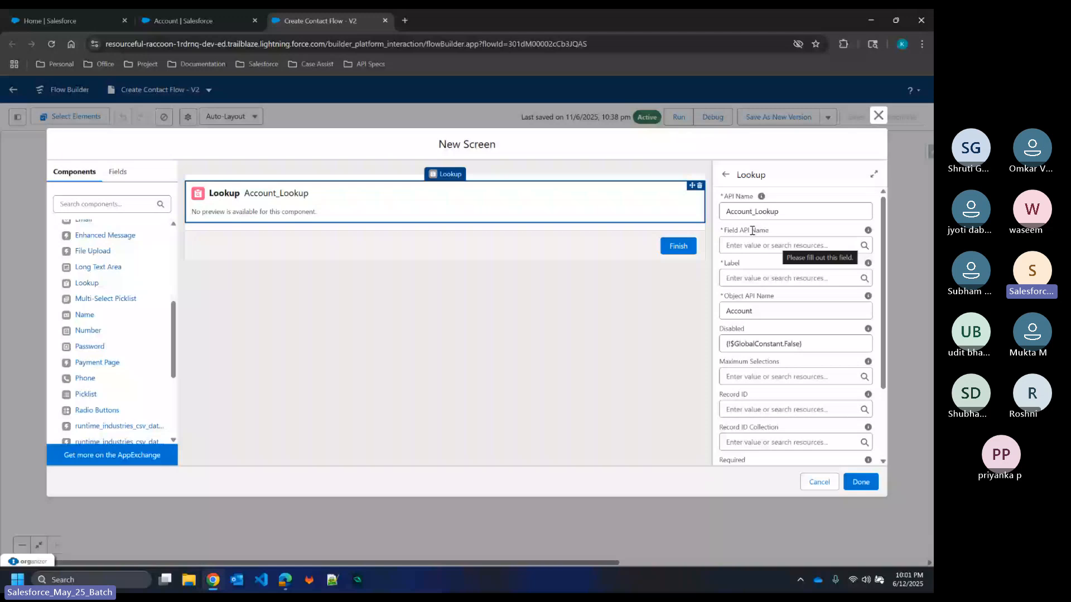
click(213, 21)
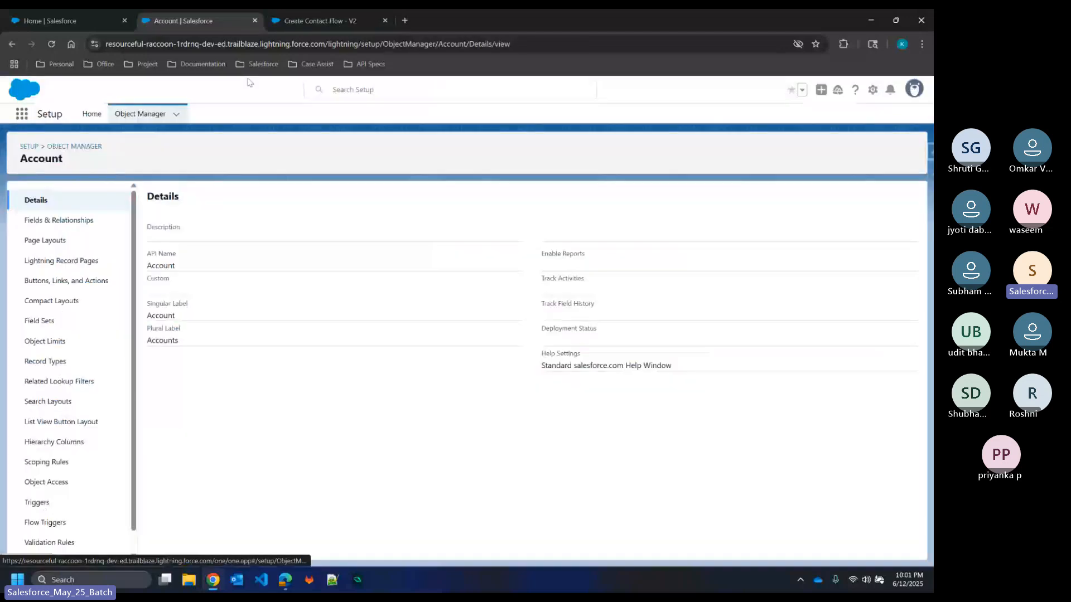
click(328, 21)
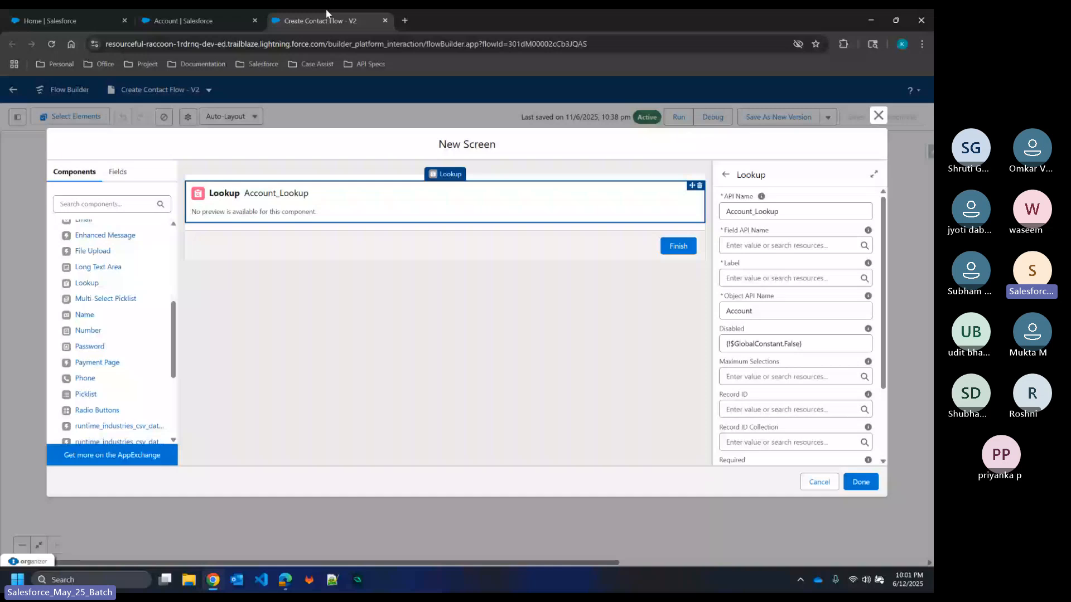
click(773, 306)
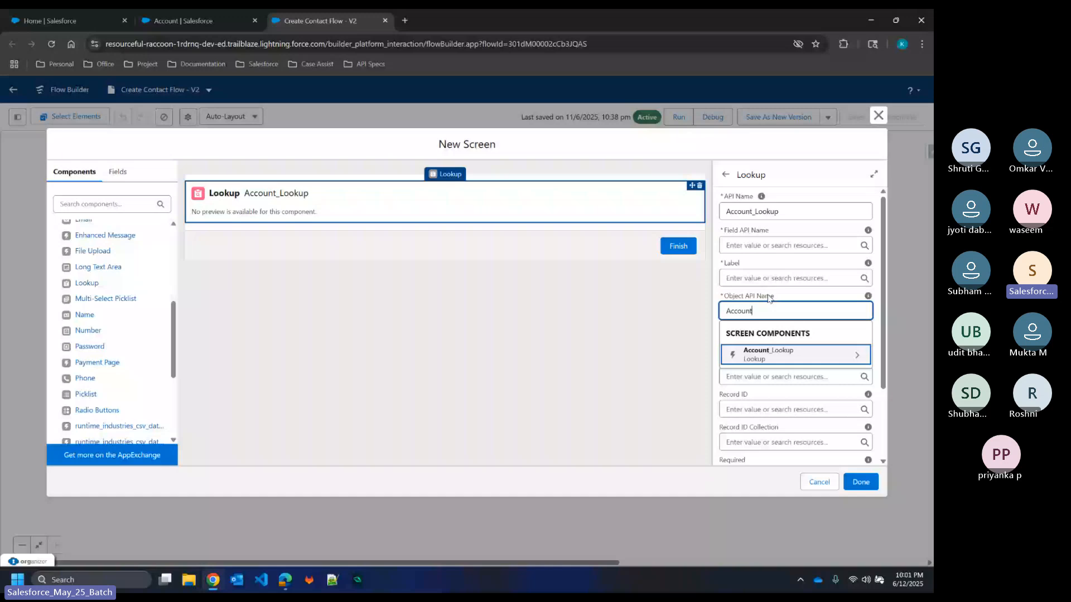
triple_click(770, 297)
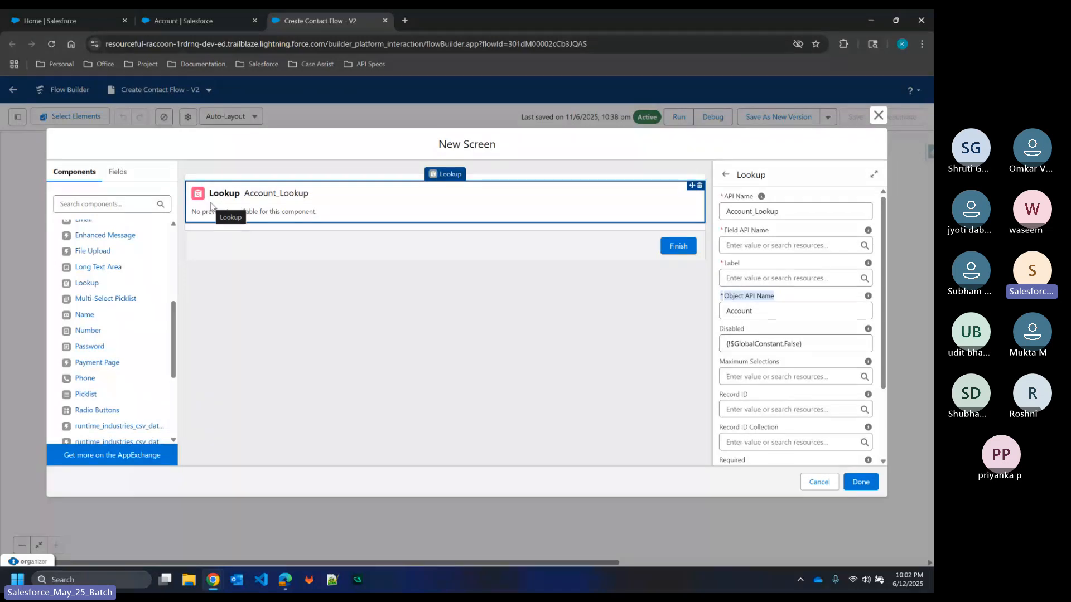
Step: Find the Contact object in Setup's Object Manager by searching for "contact" and open its Fields & Relationships list
click(192, 13)
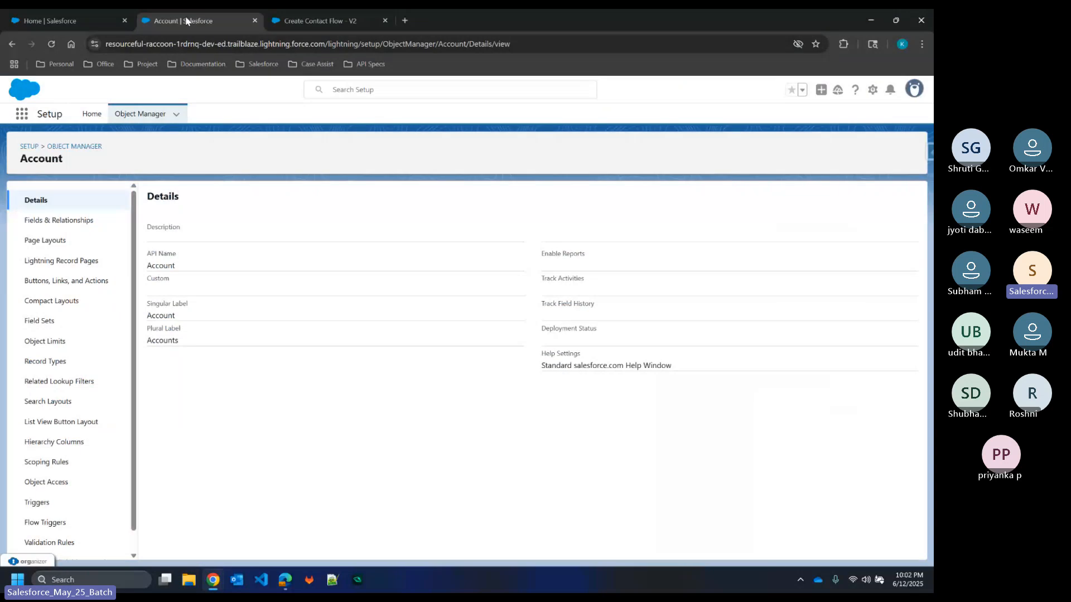
click(124, 115)
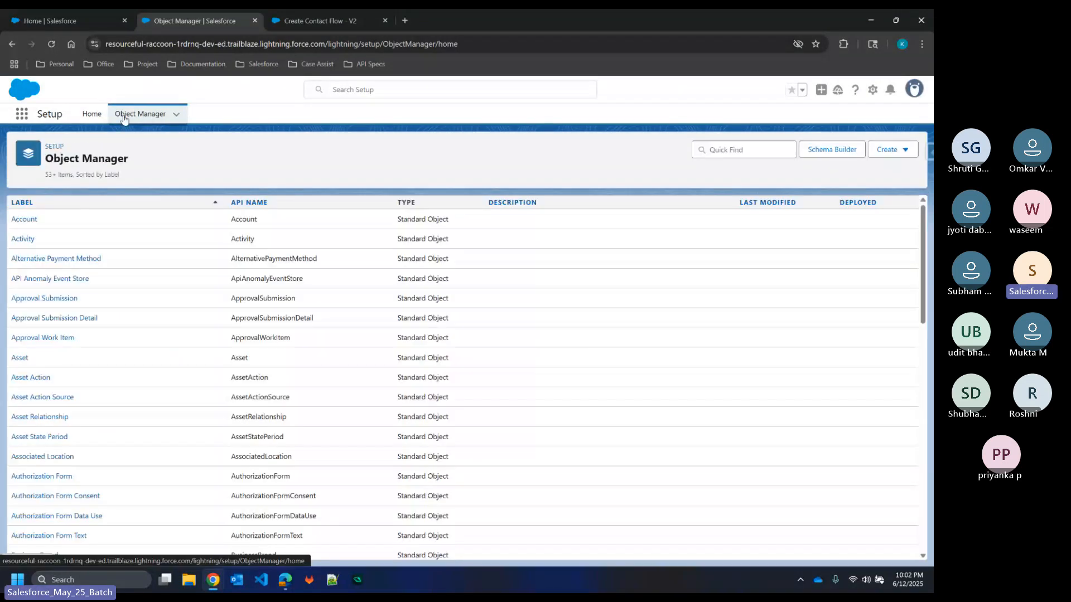
click(725, 150)
text(co)
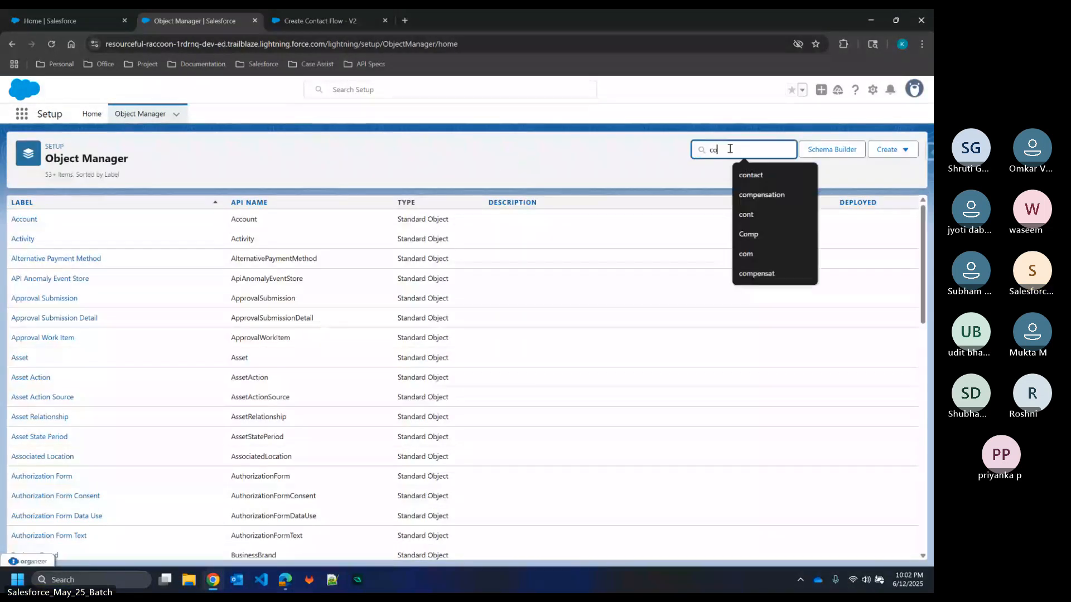
text(ntac)
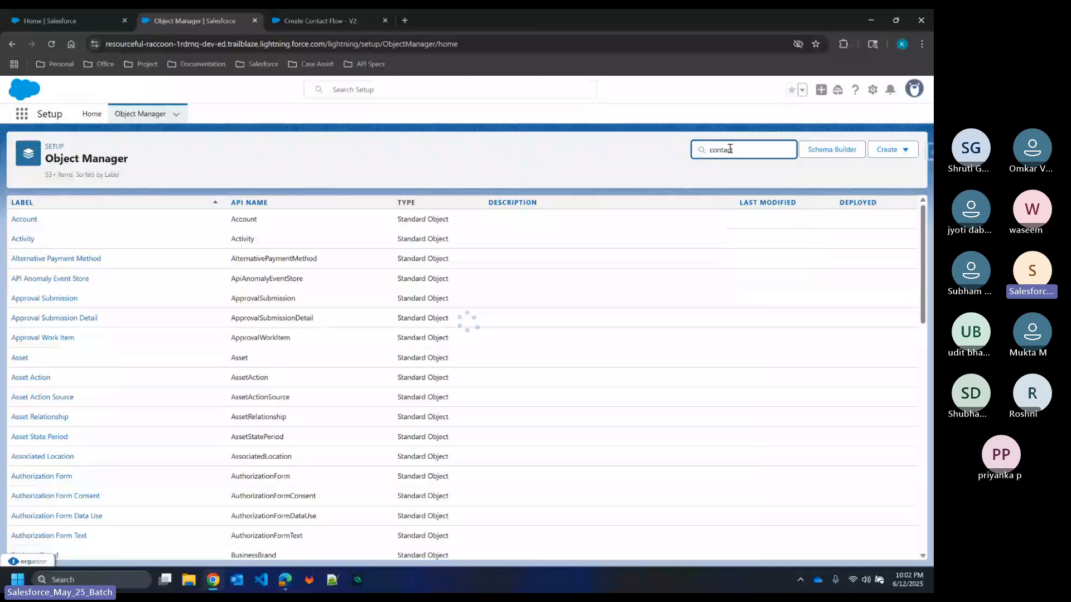
text(t)
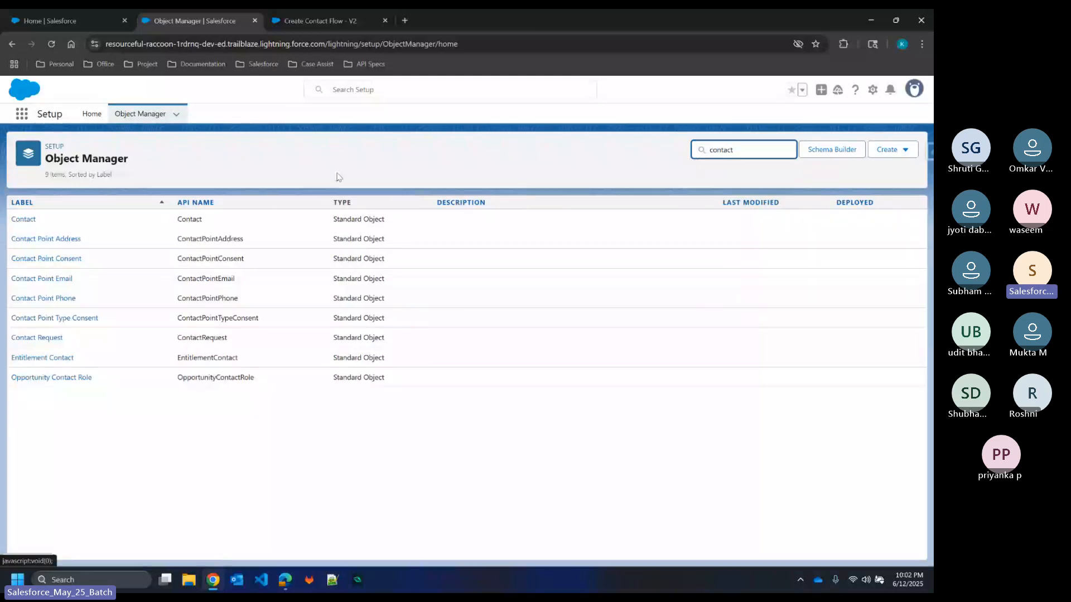
click(23, 218)
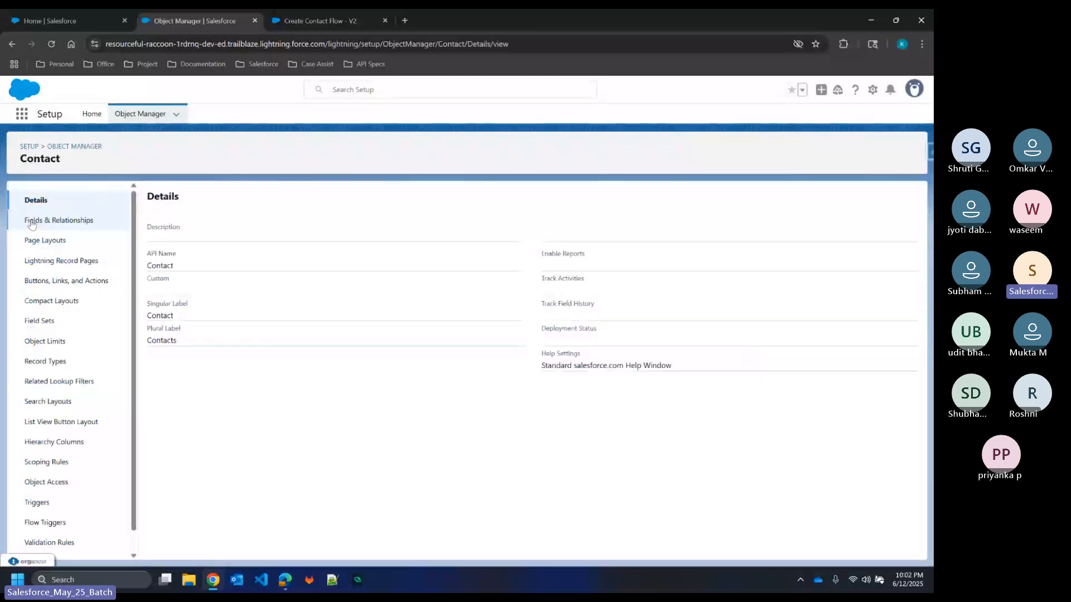
click(32, 222)
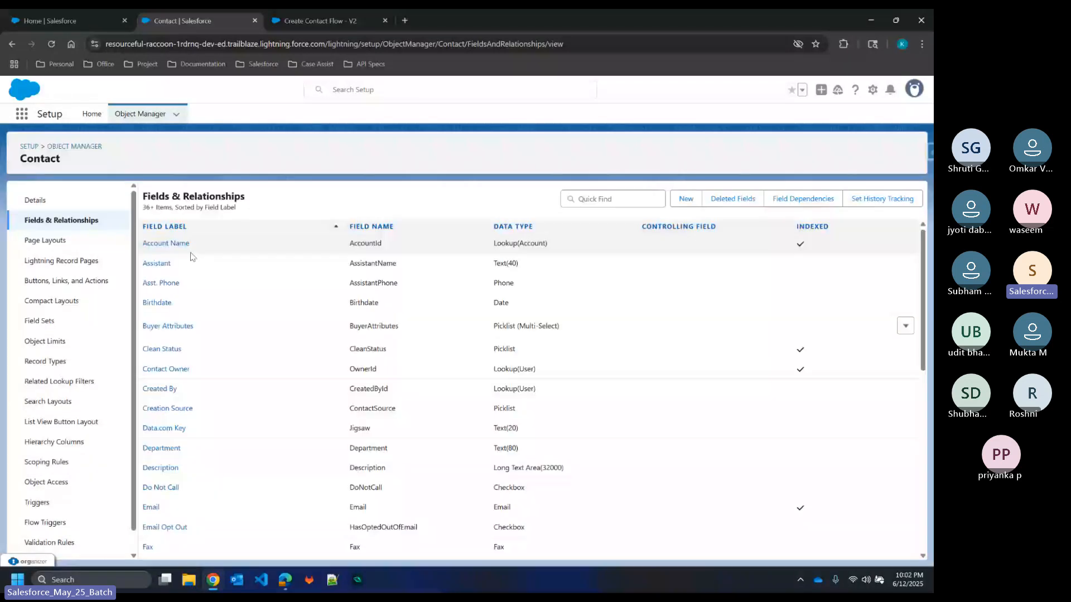
Step: Copy the Account Name field's API name, AccountId, and enter it as the Account_Lookup component's Field API Name
double_click(368, 243)
key(ctrl+c)
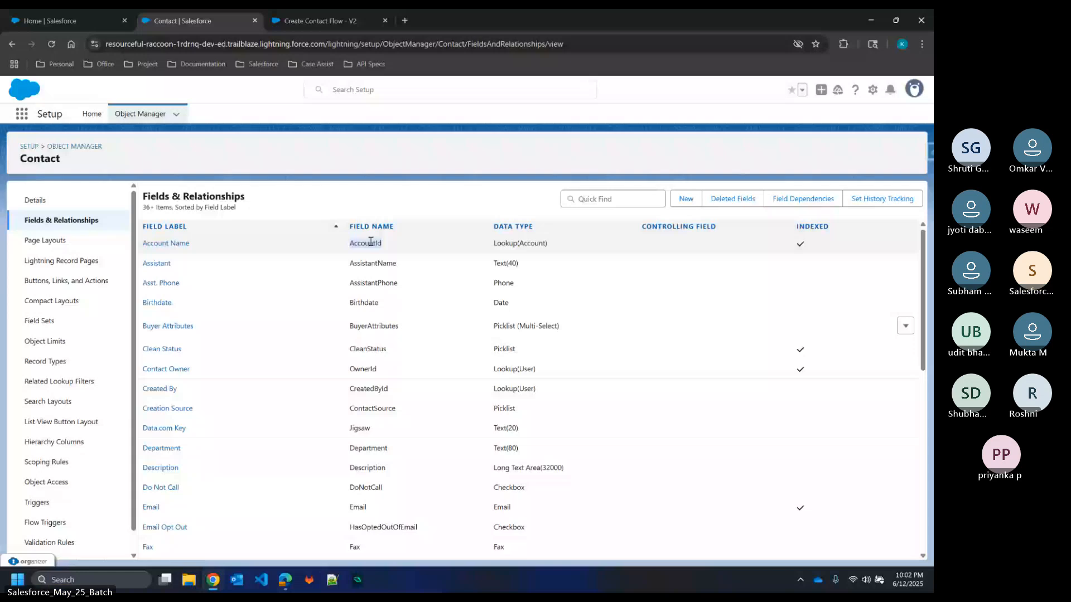
key(ctrl+Tab)
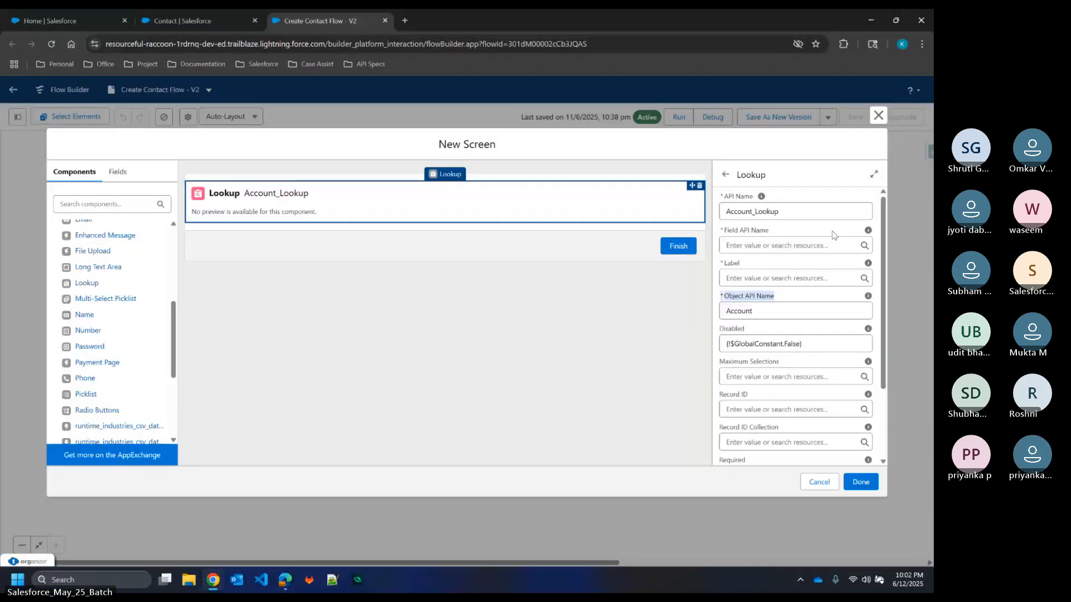
click(779, 244)
key(ctrl+v)
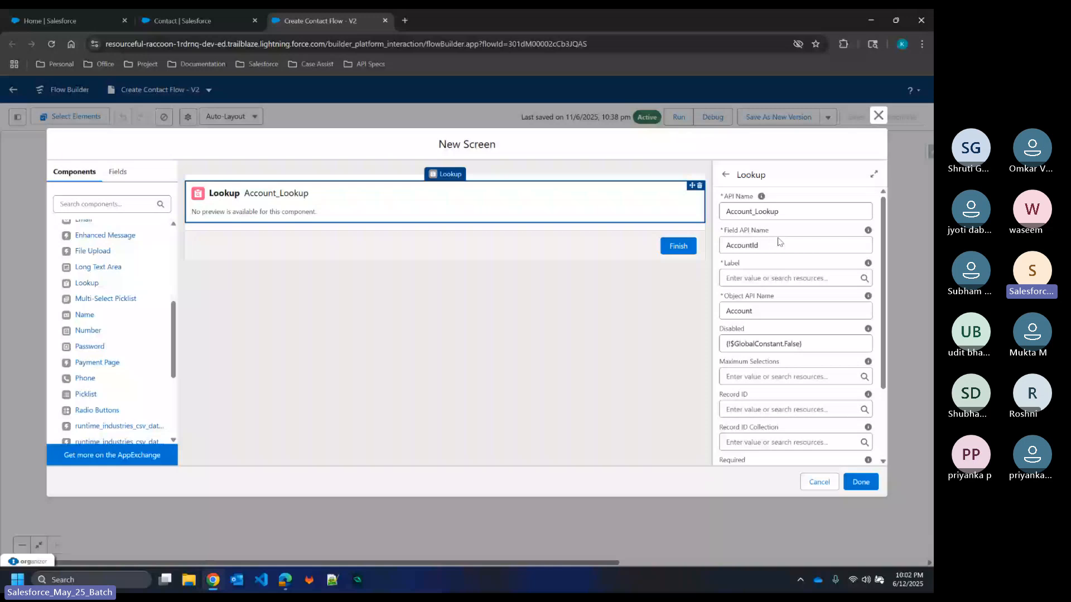
Step: Set the Account_Lookup component's Object API Name to Contact
click(764, 310)
key(BackSpace)
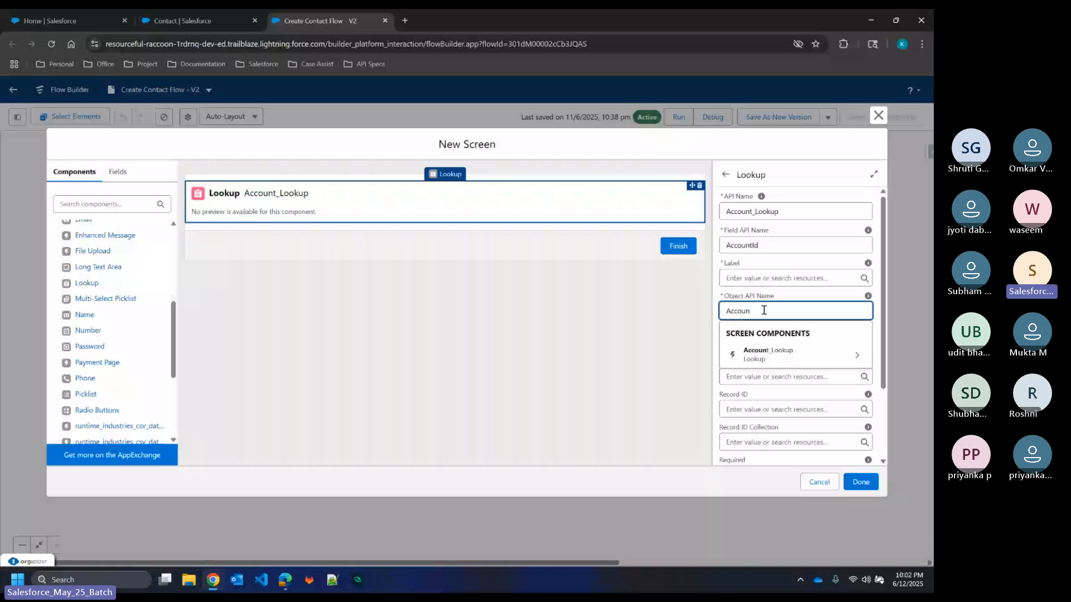
key(BackSpace)
key(BackSpace)
key(BackSpace)
key(BackSpace)
key(BackSpace)
key(BackSpace)
text(Contact)
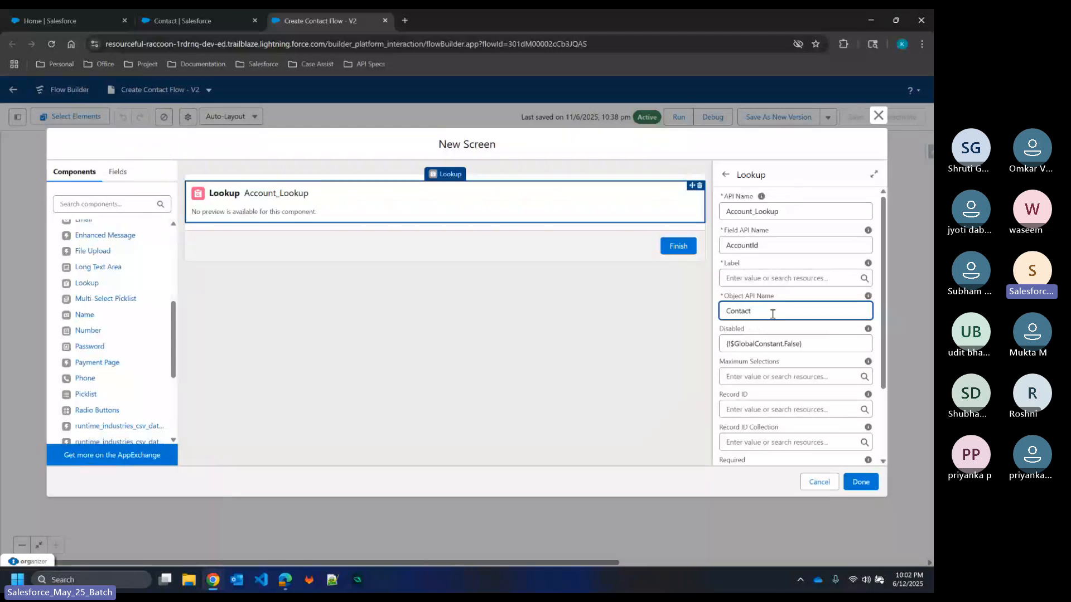
Step: Check the Account Name field's data type in the Contact fields list and return to the Create Contact flow
click(226, 12)
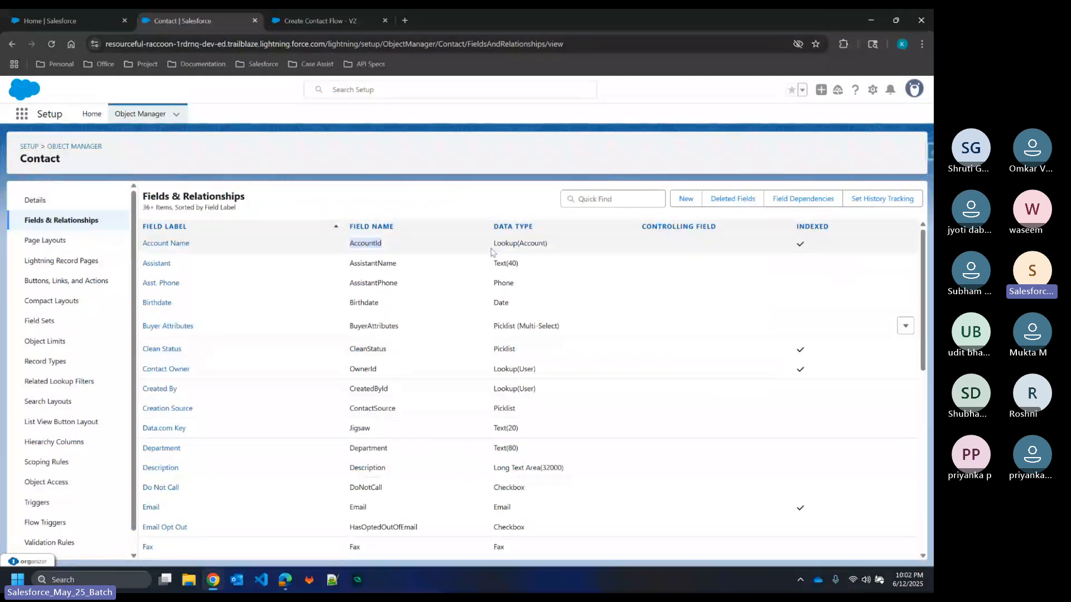
click(497, 247)
drag(494, 247, 540, 237)
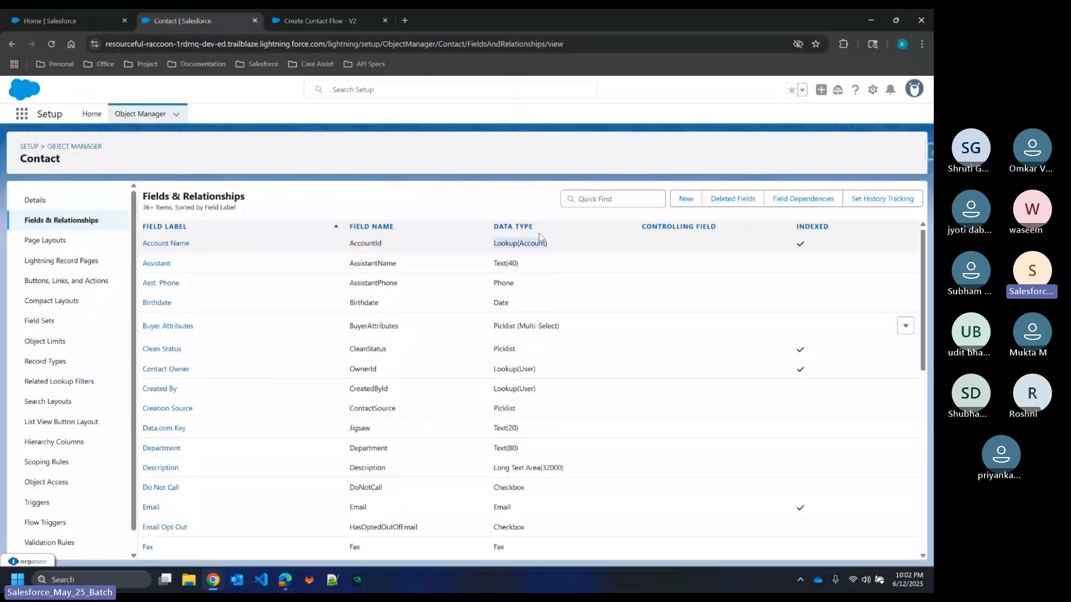
key(ctrl+Tab)
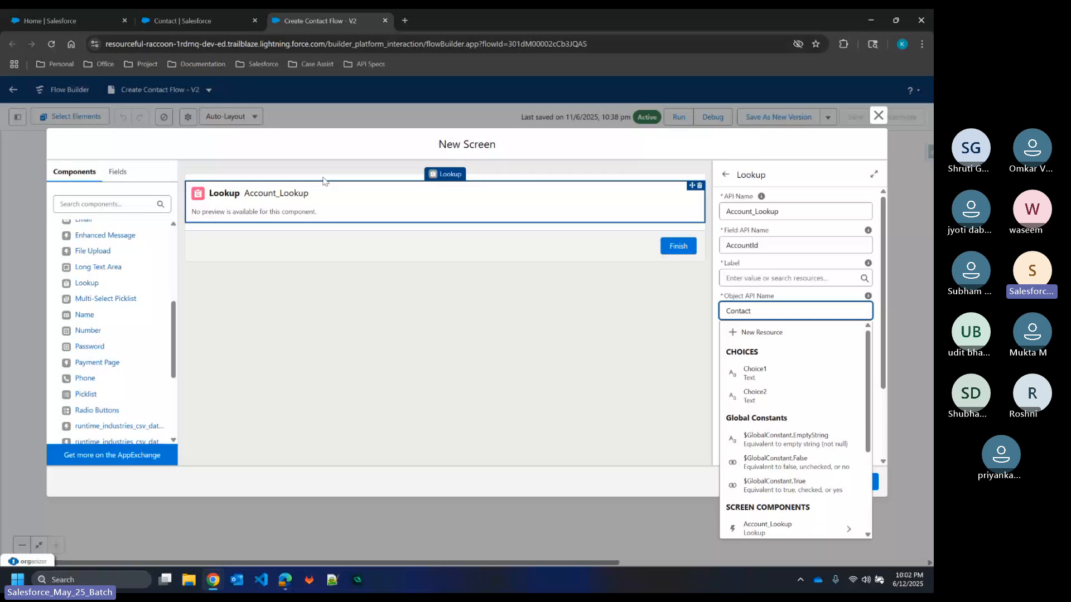
click(805, 176)
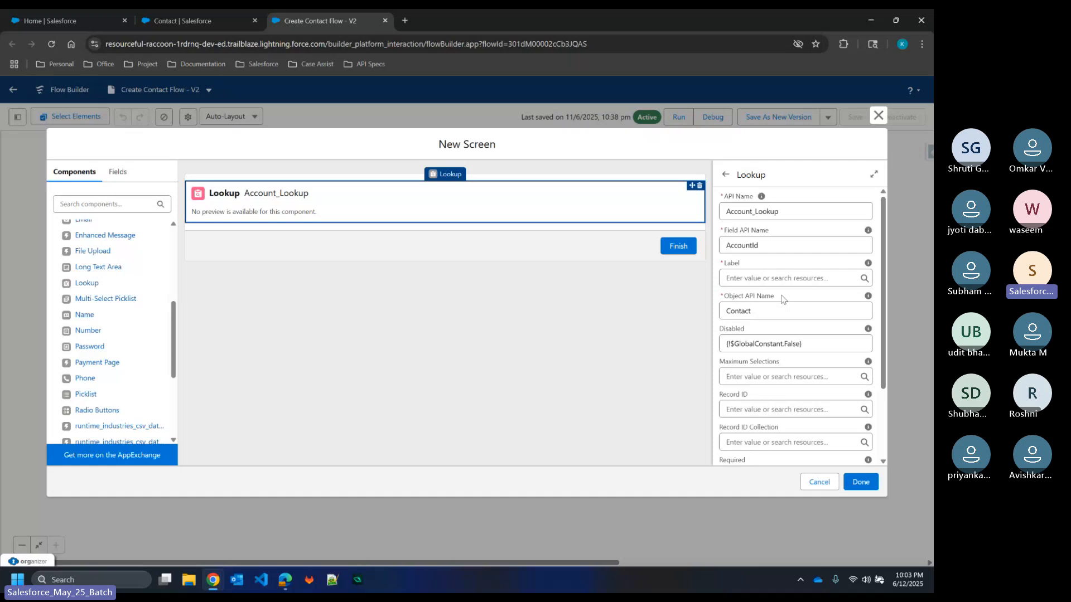
Step: Open a contact record from the Sales app's Contacts list, view its details and bring up its edit form
click(206, 14)
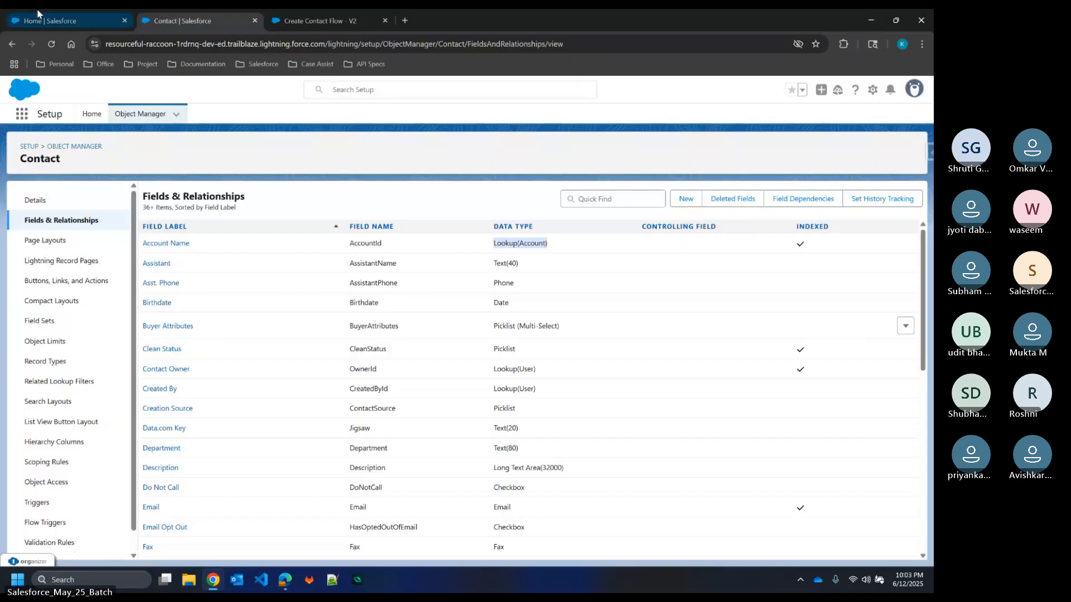
click(38, 14)
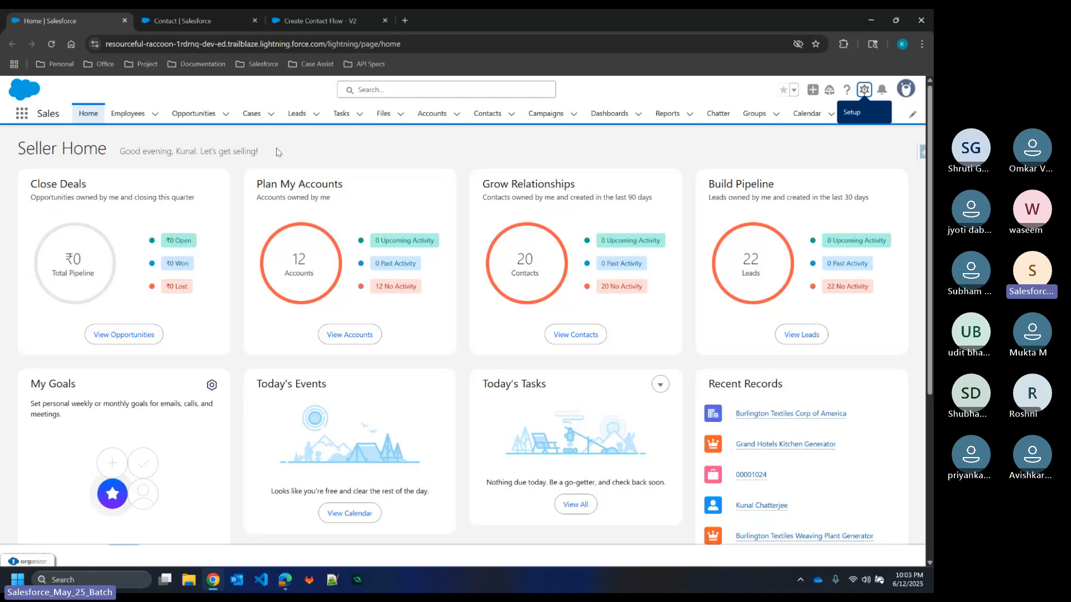
click(488, 113)
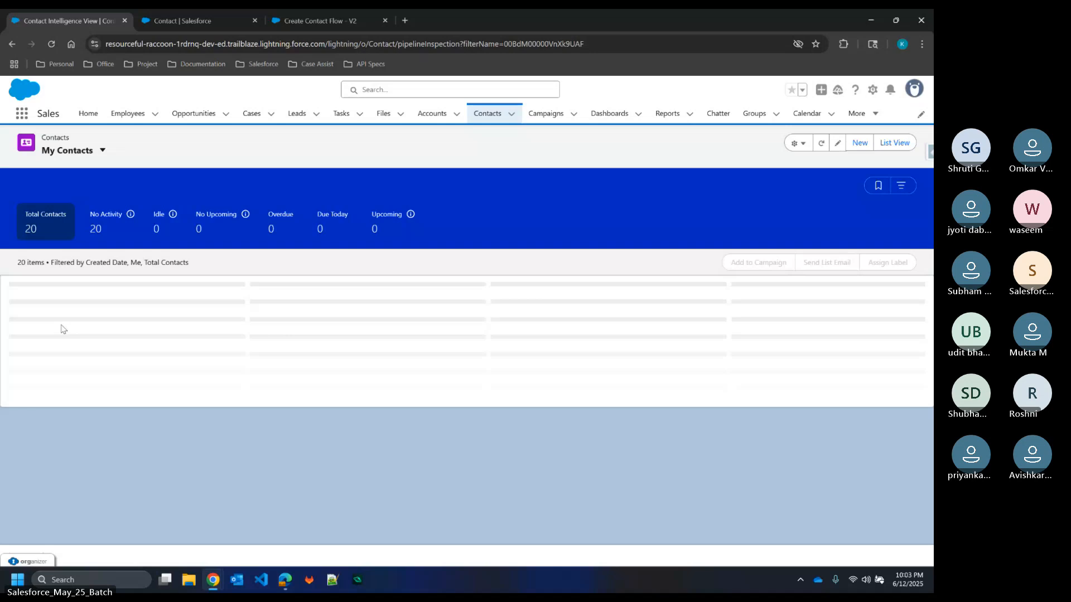
click(81, 308)
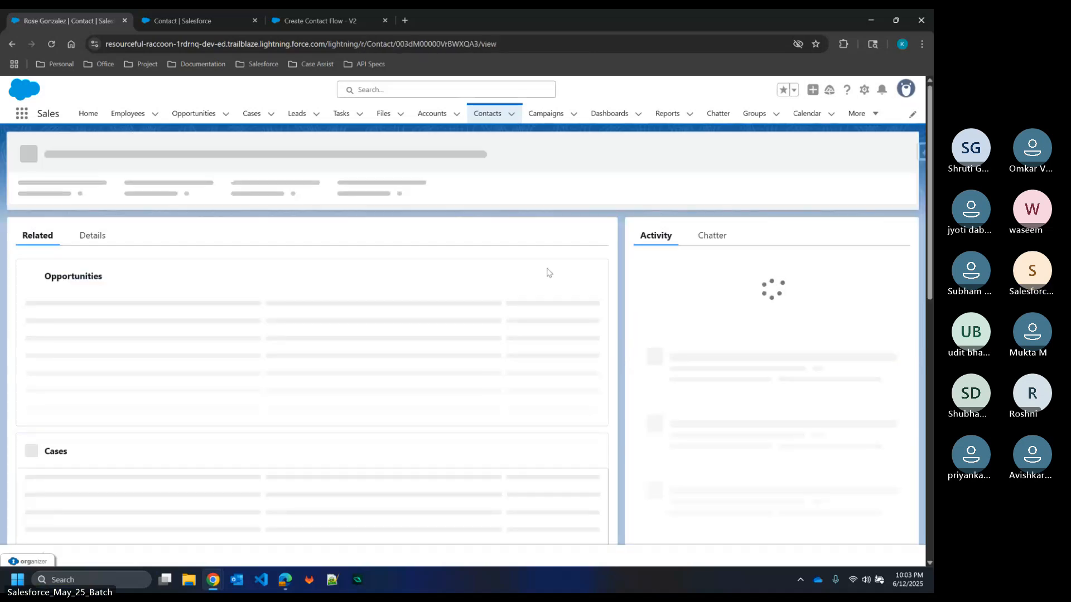
click(92, 233)
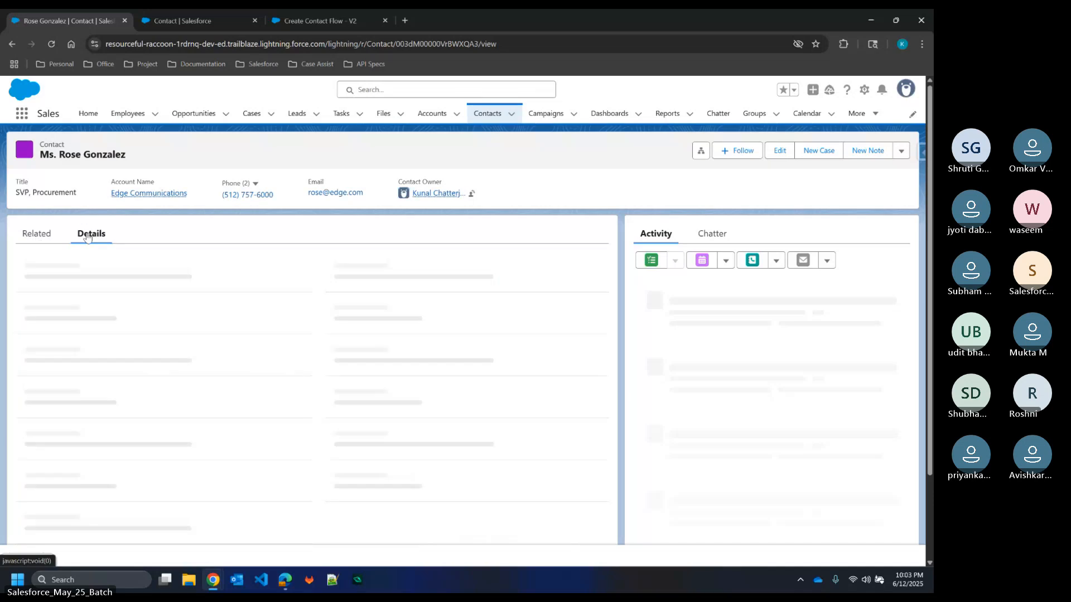
click(780, 147)
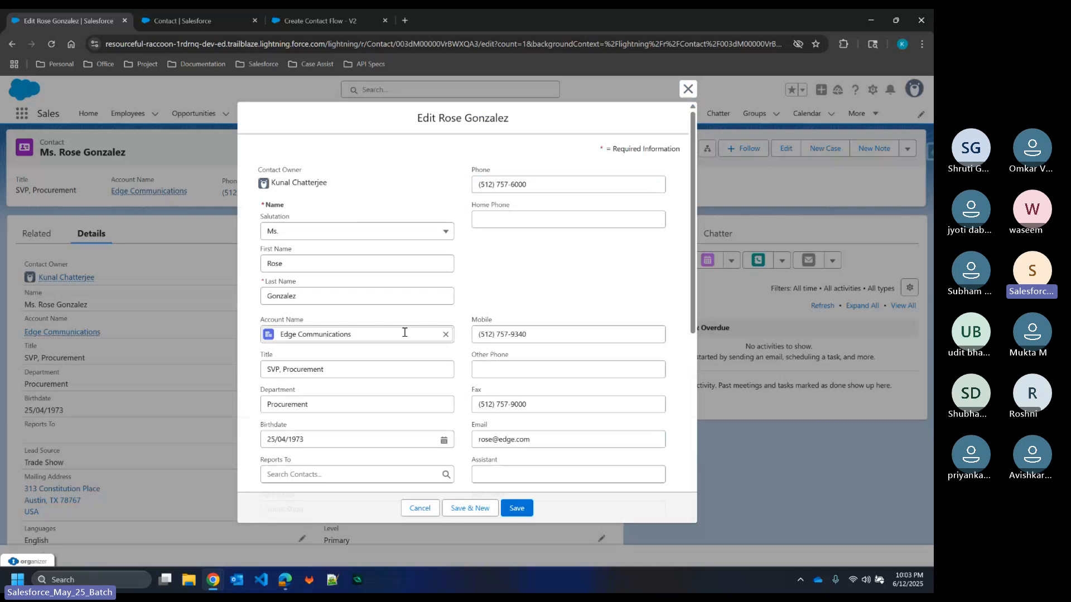
Step: Examine how the Account Name lookup behaves when emptied in the contact's edit form, and return to the flow without saving
drag(260, 322, 304, 321)
click(446, 335)
click(363, 334)
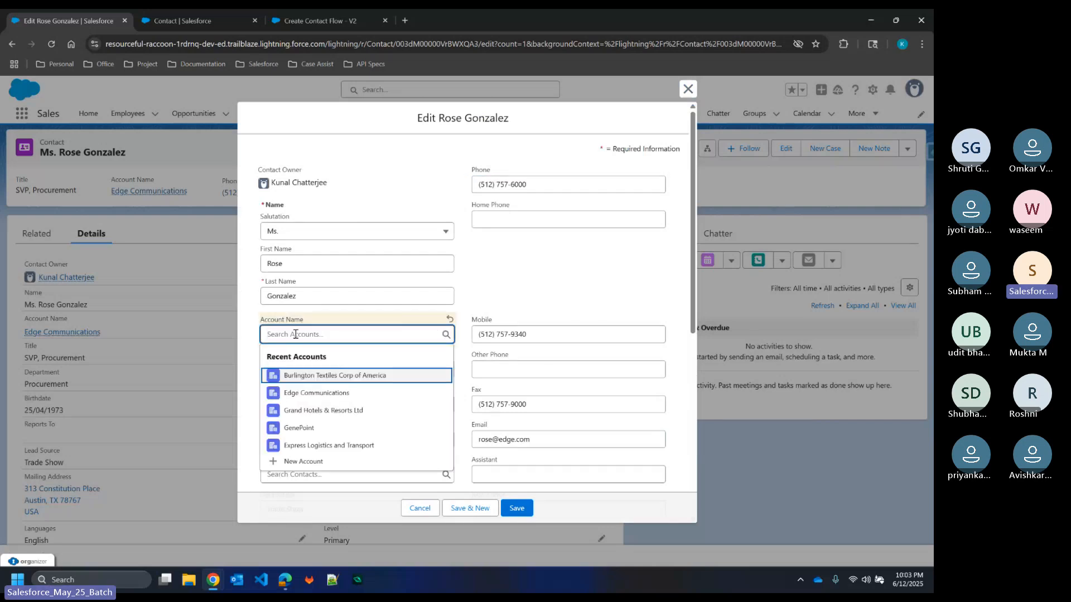
click(260, 323)
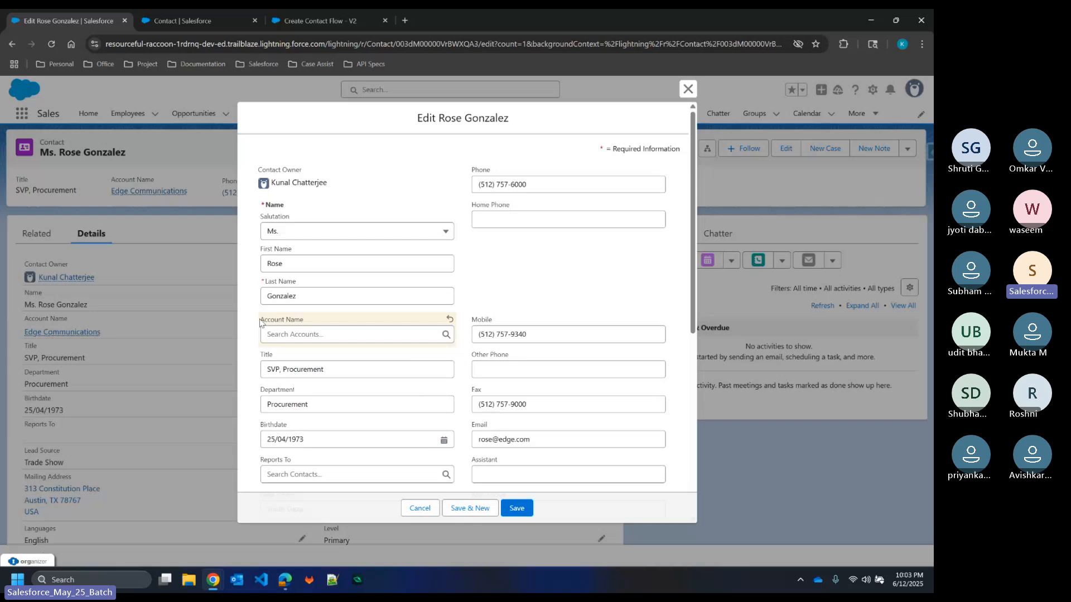
drag(261, 323, 312, 322)
click(314, 324)
click(362, 13)
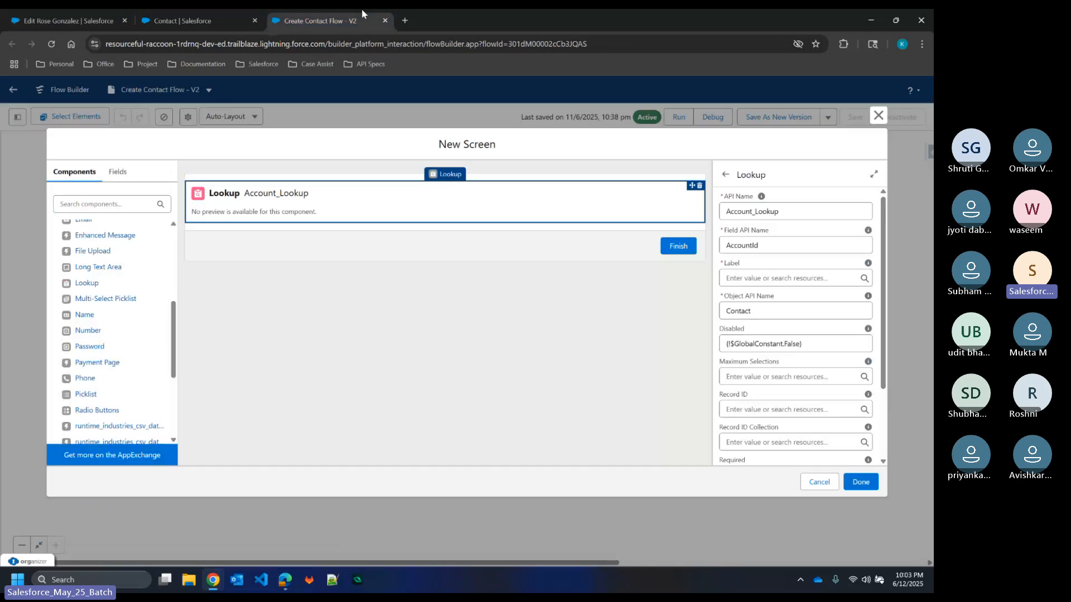
Step: Set the Account_Lookup component's label to "Select Account"
click(755, 278)
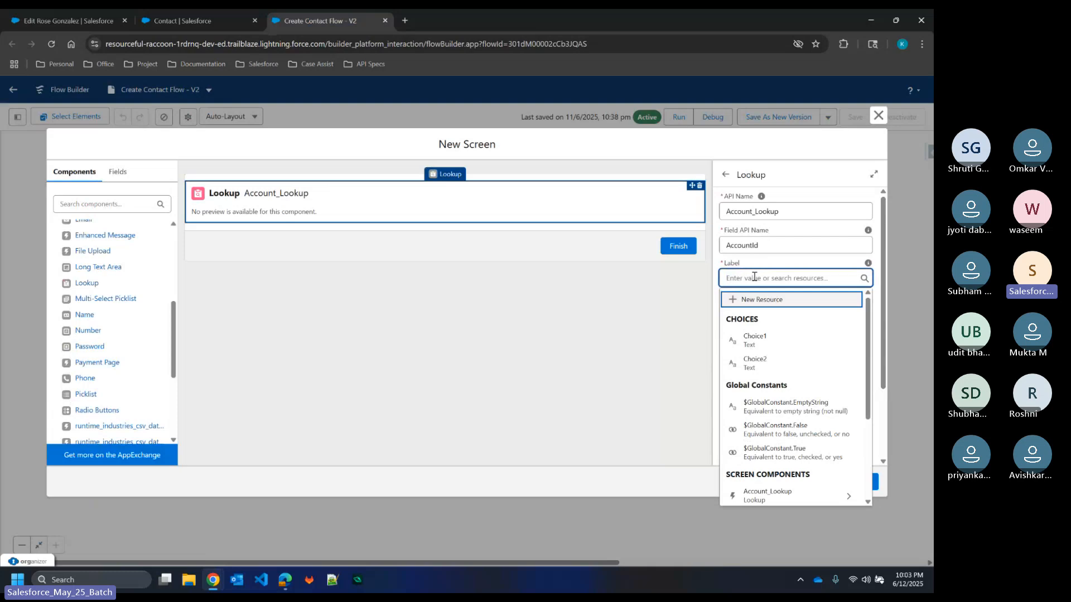
text(Select Ac)
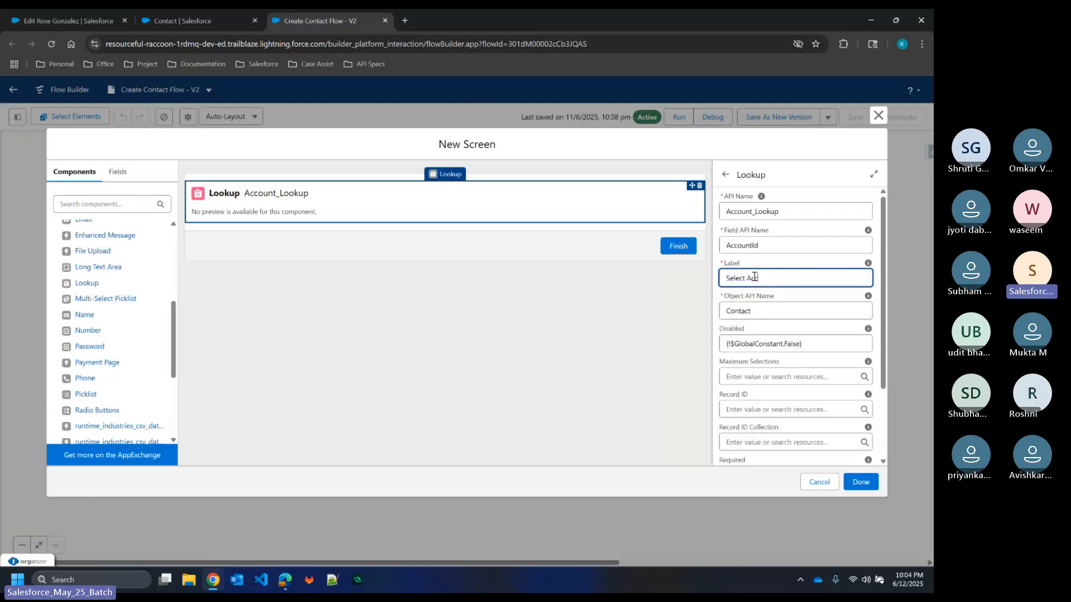
text(count)
click(766, 296)
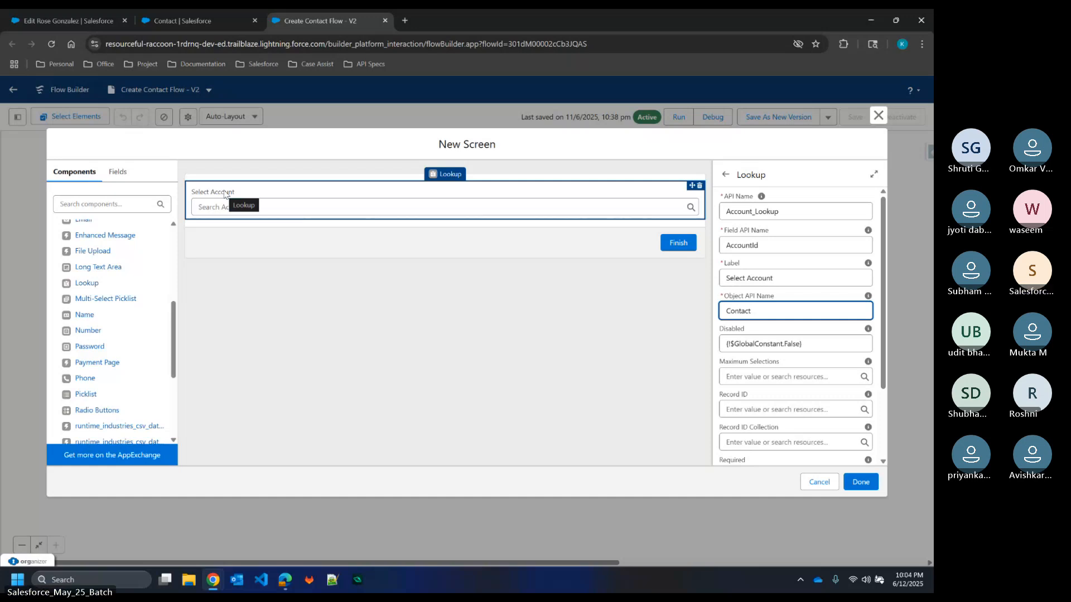
Step: Change the lookup component's label to "Select Parent Account" and bring its remaining settings into view
mouse_move(212, 585)
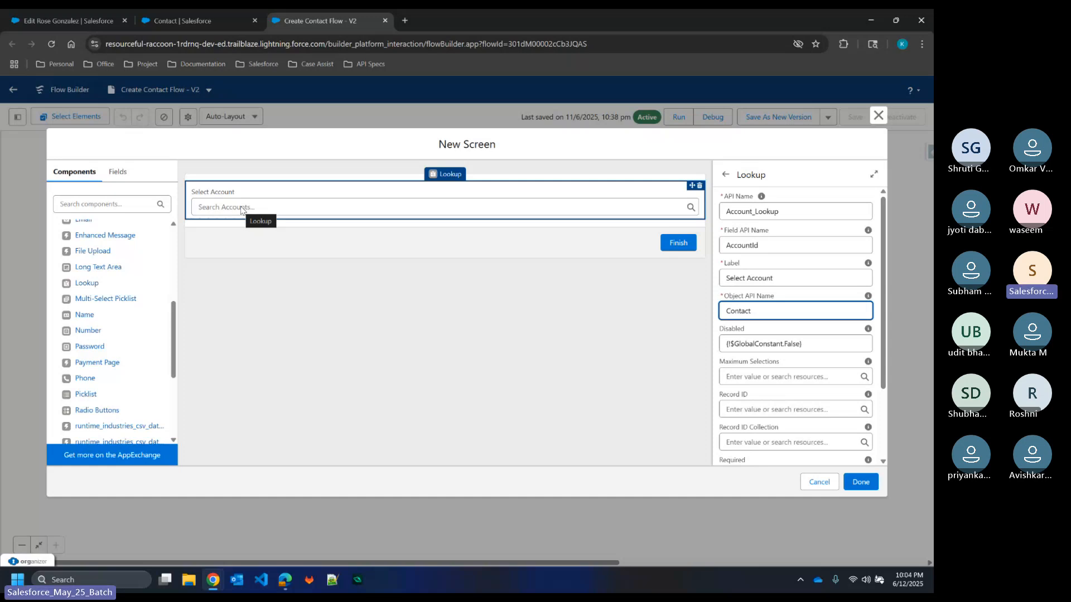
click(747, 282)
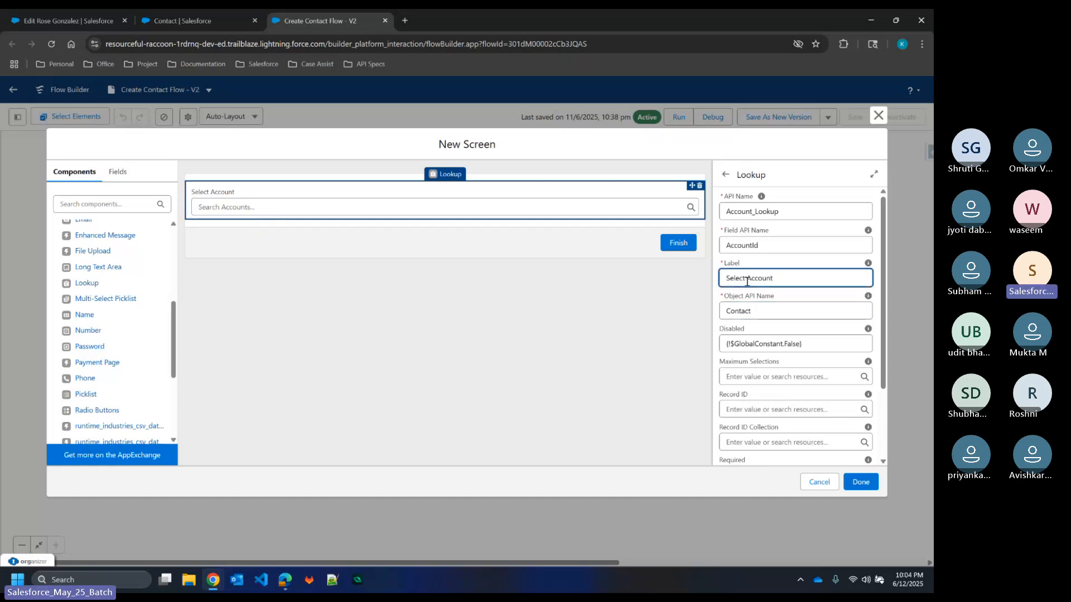
text(Parent)
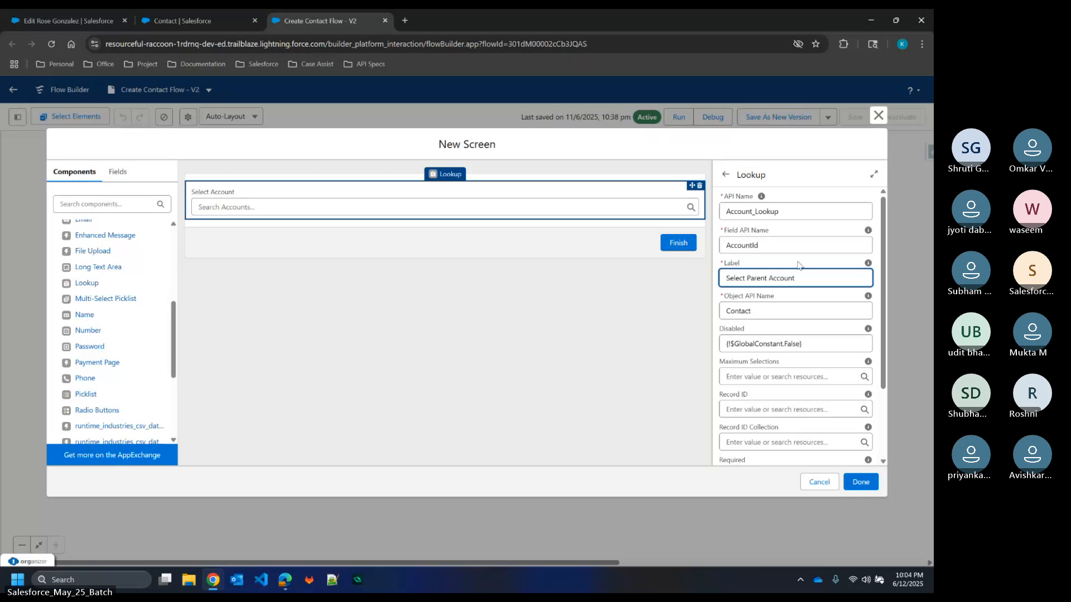
click(799, 265)
scroll(799, 266, down, 3)
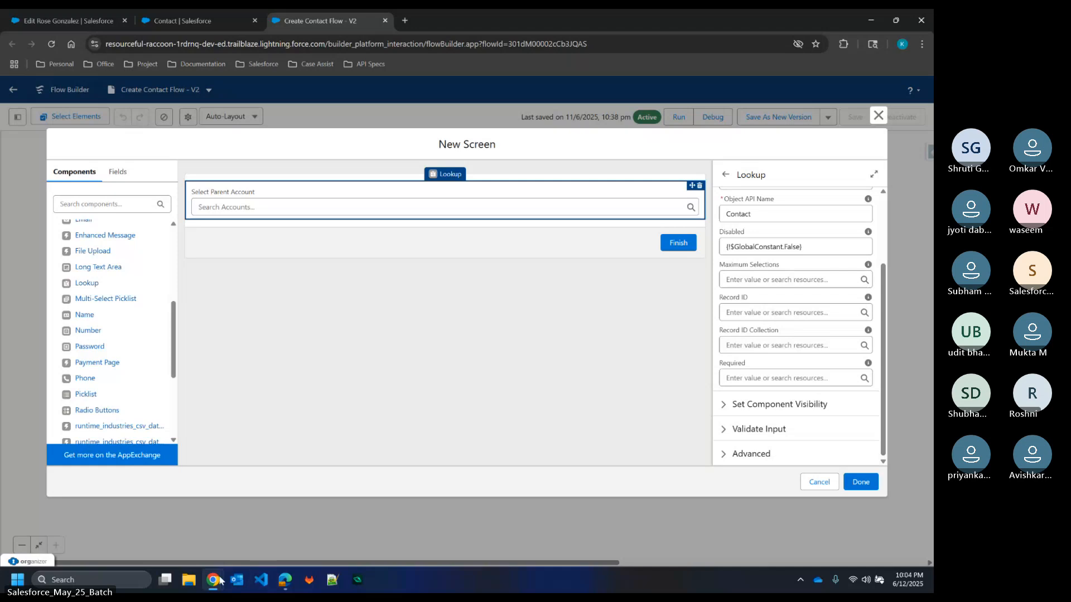
click(259, 514)
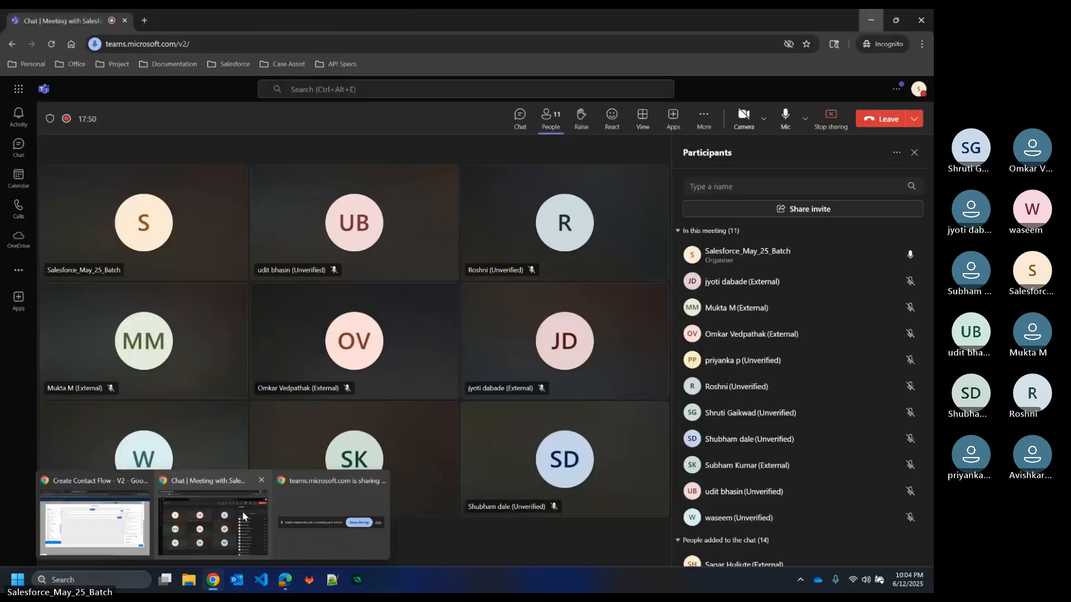
click(784, 115)
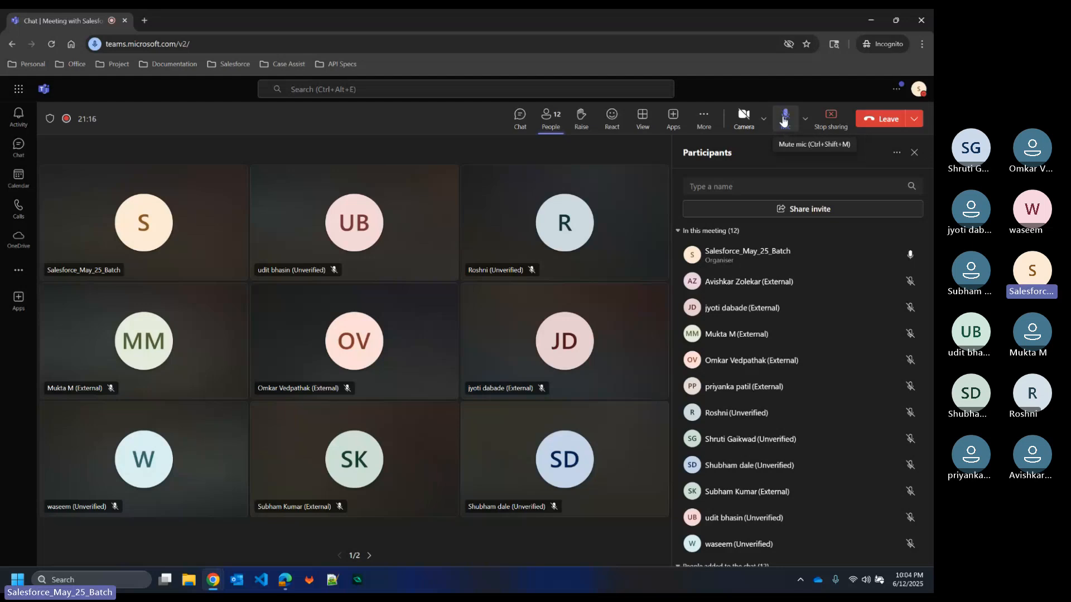
click(866, 18)
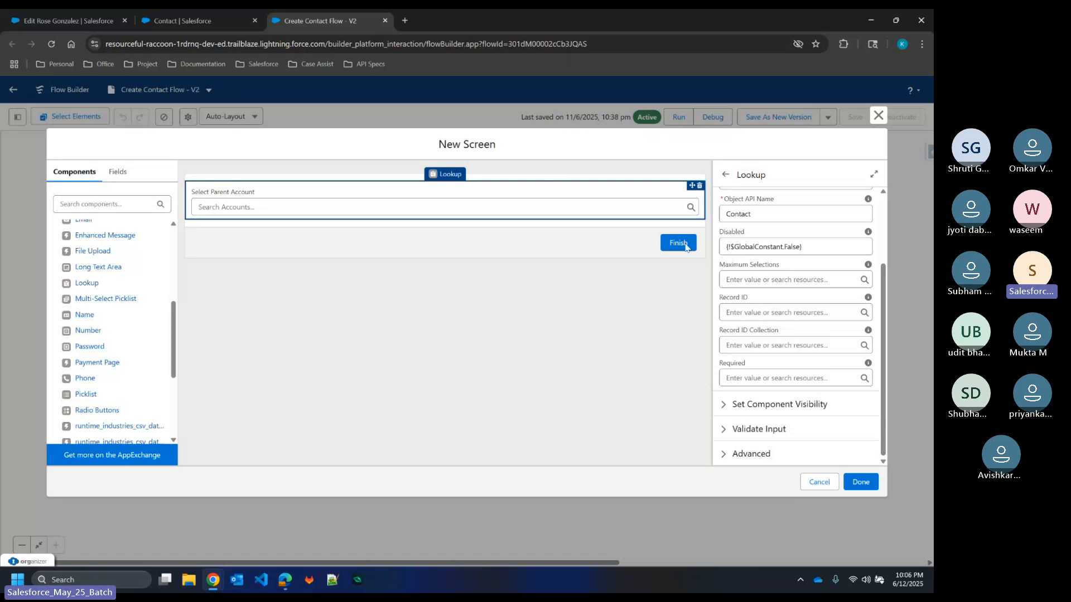
Step: Examine the lookup component's Advanced, Validate Input and Set Component Visibility settings, including the options for when to display it
click(721, 456)
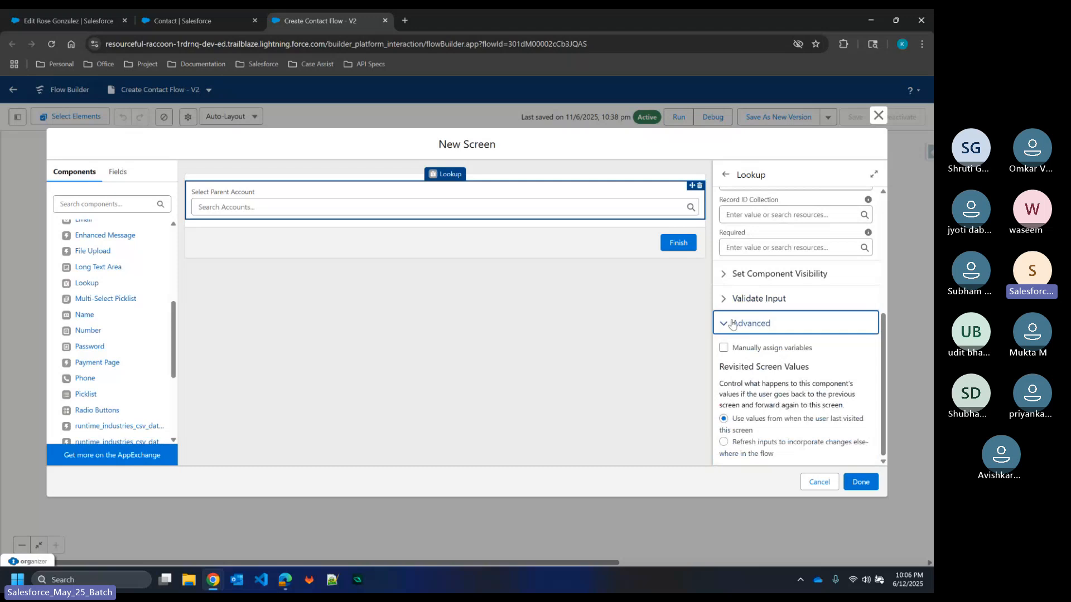
click(722, 305)
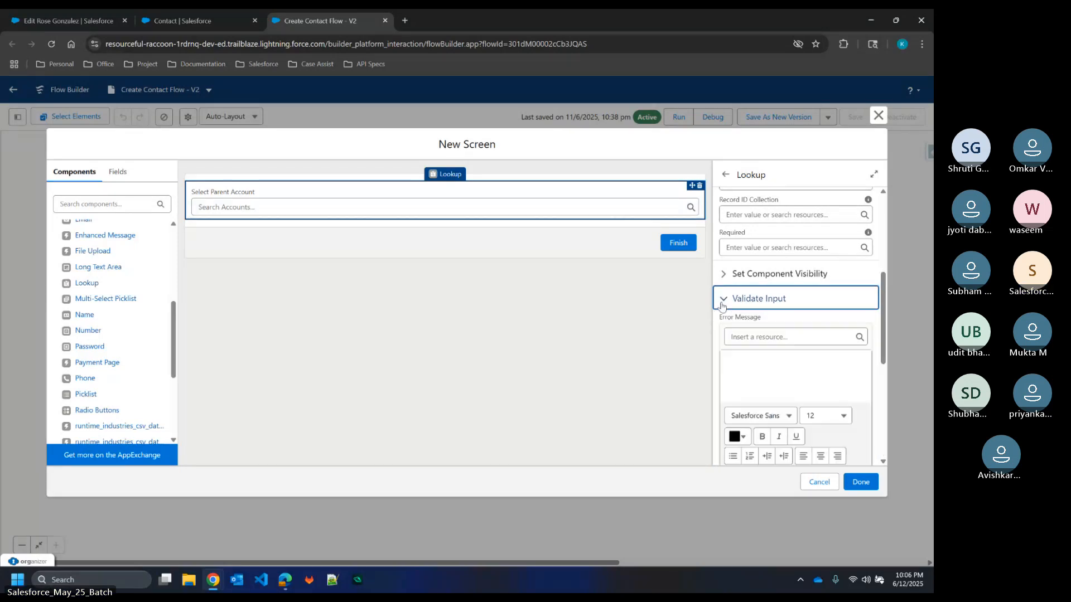
click(724, 281)
scroll(781, 201, up, 5)
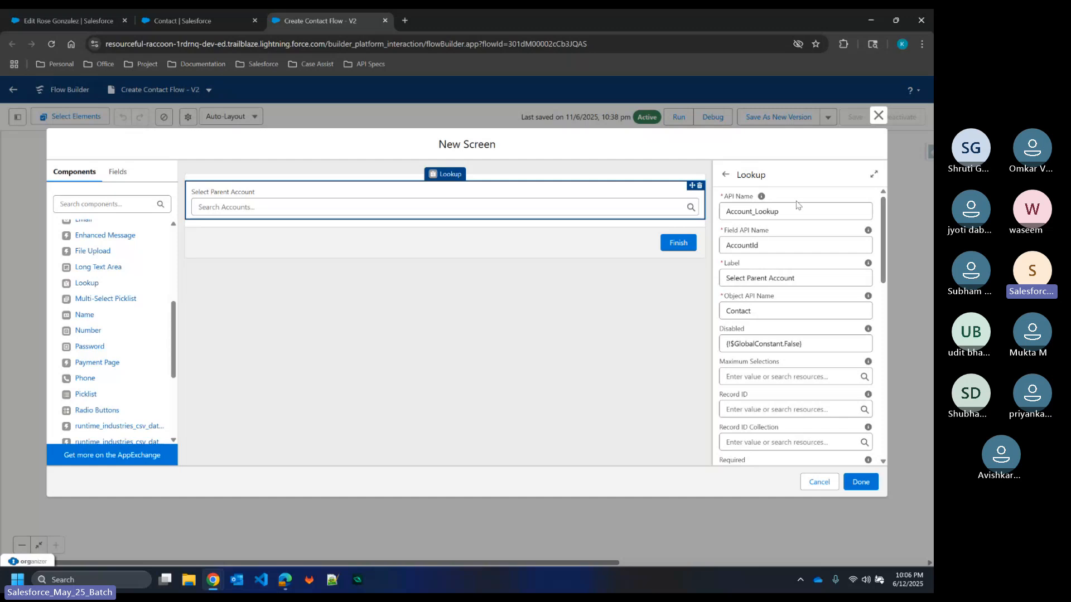
scroll(796, 206, down, 3)
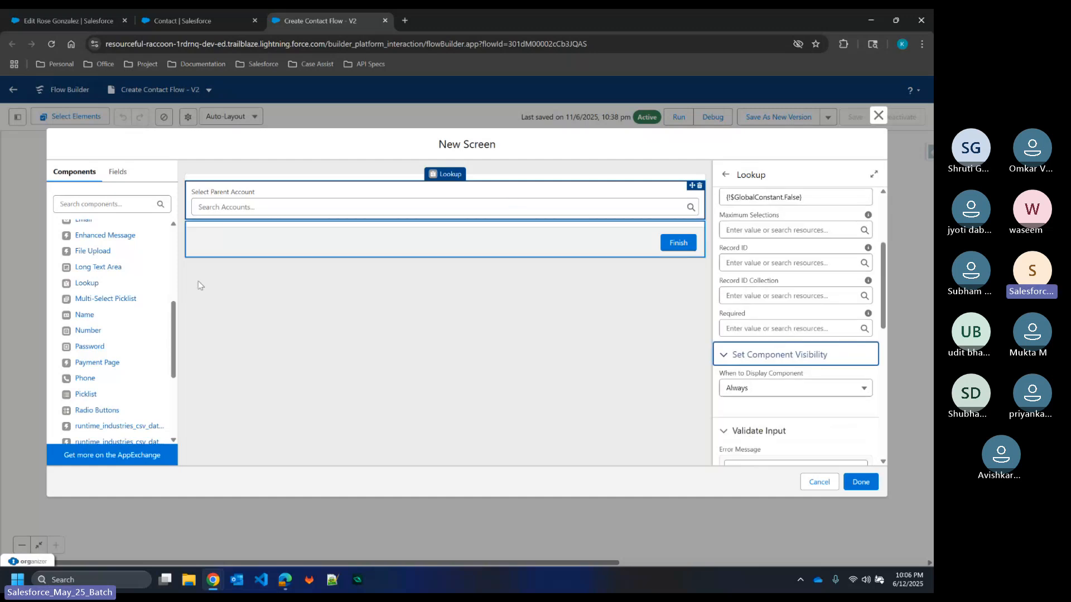
scroll(113, 316, down, 3)
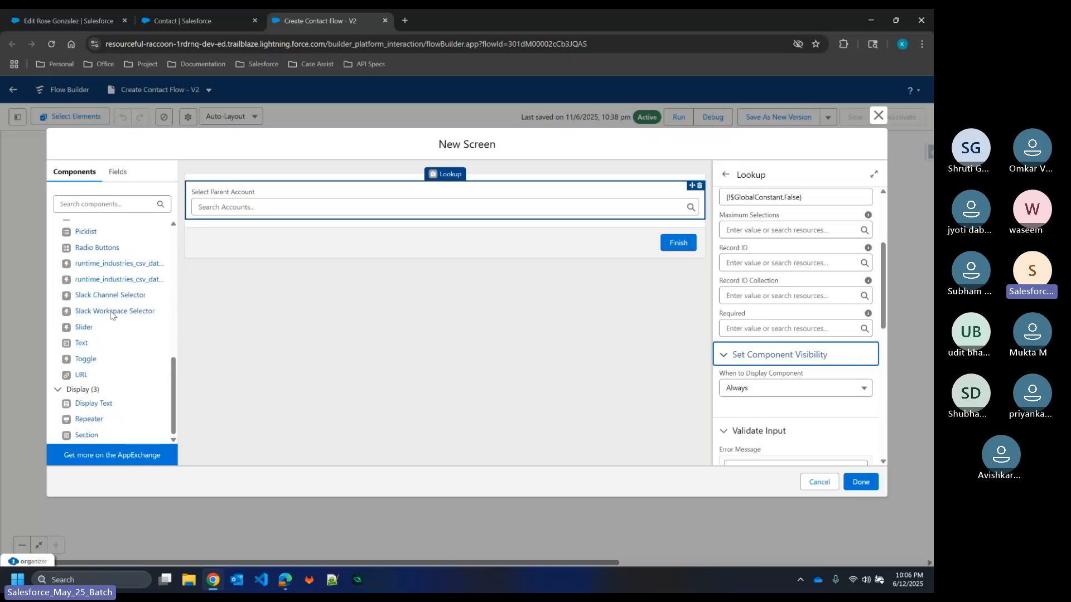
scroll(114, 313, up, 8)
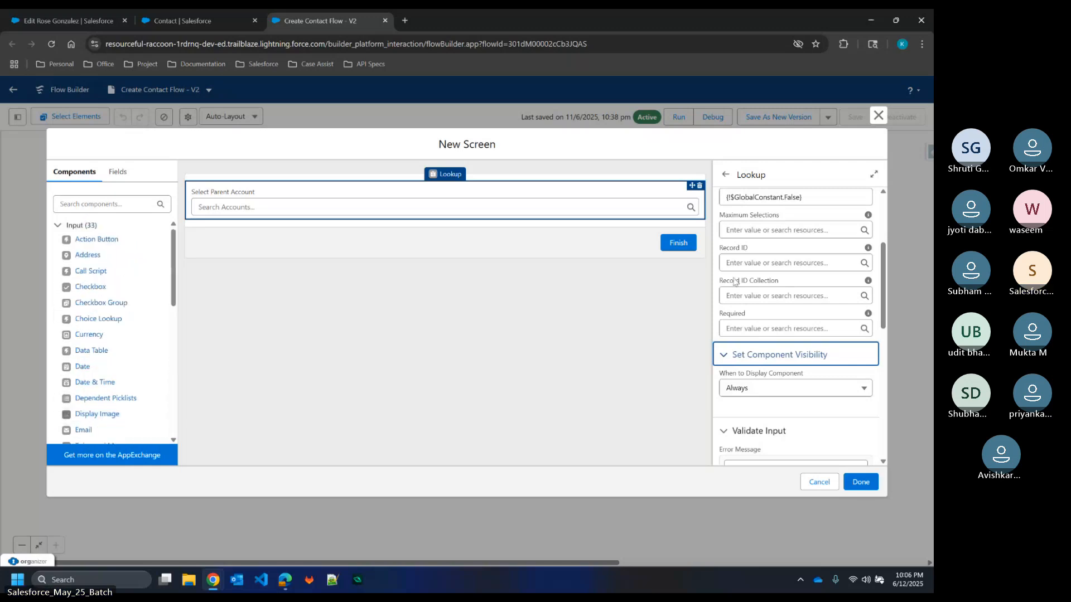
scroll(765, 363, up, 1)
scroll(764, 362, down, 4)
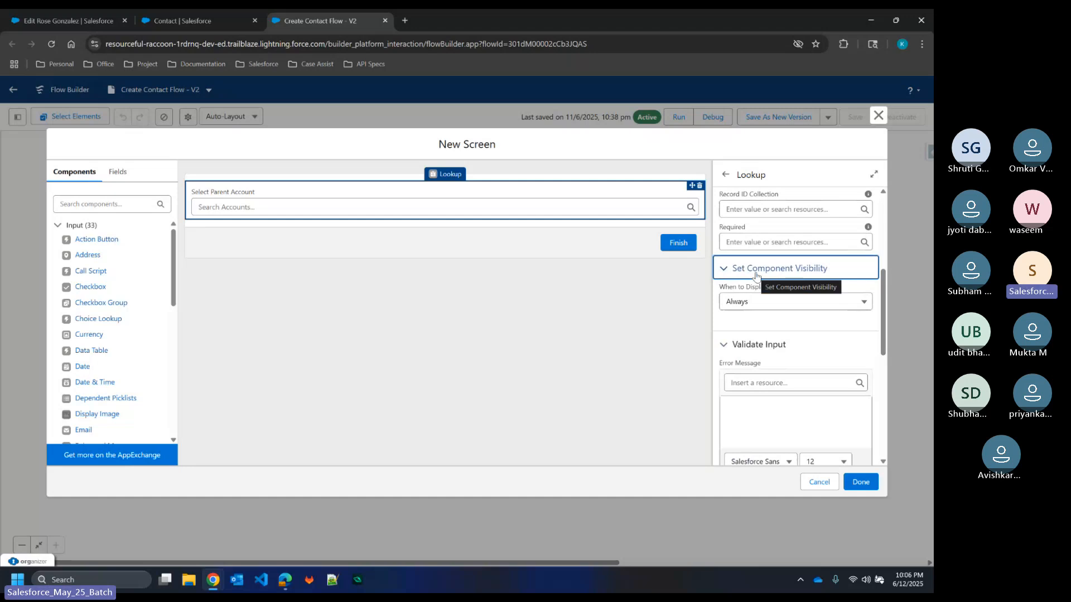
click(764, 311)
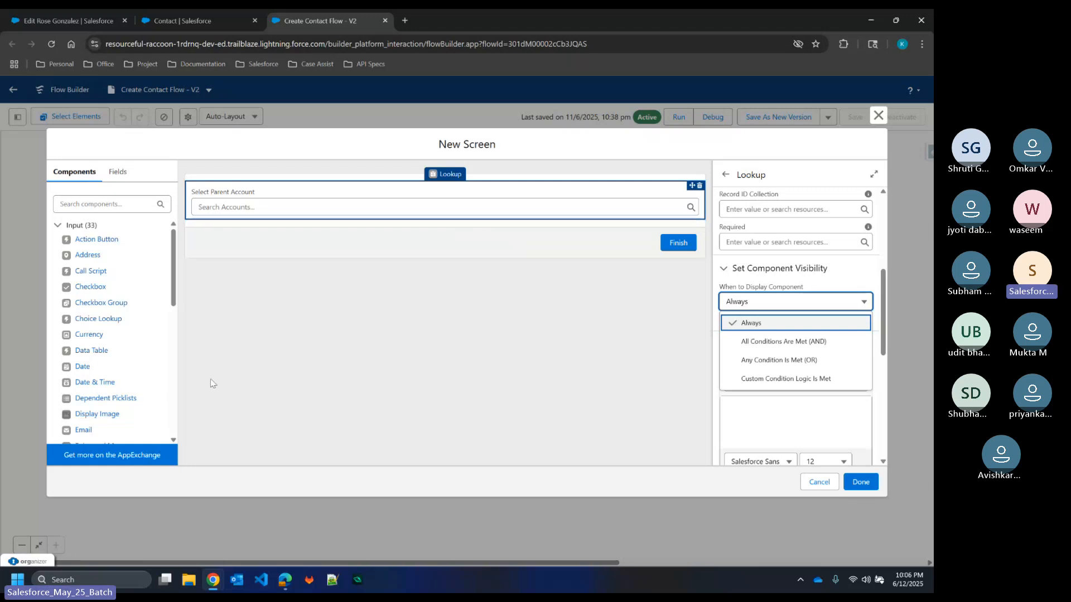
Step: Add a Date & Time component and a Name component below the Select Parent Account lookup on the screen
scroll(97, 385, down, 1)
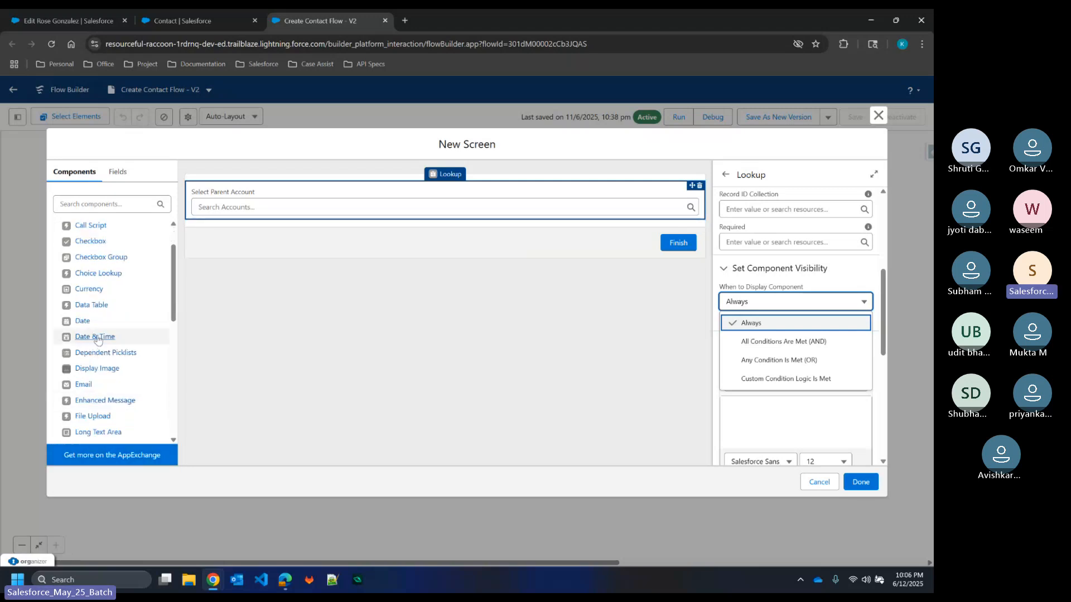
drag(97, 340, 223, 240)
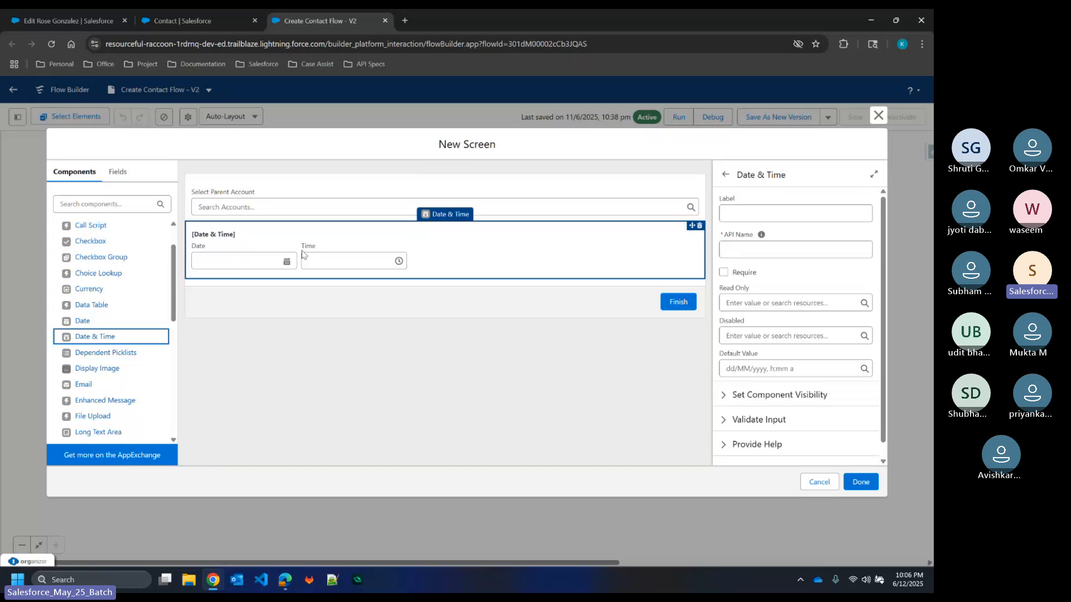
scroll(95, 371, down, 2)
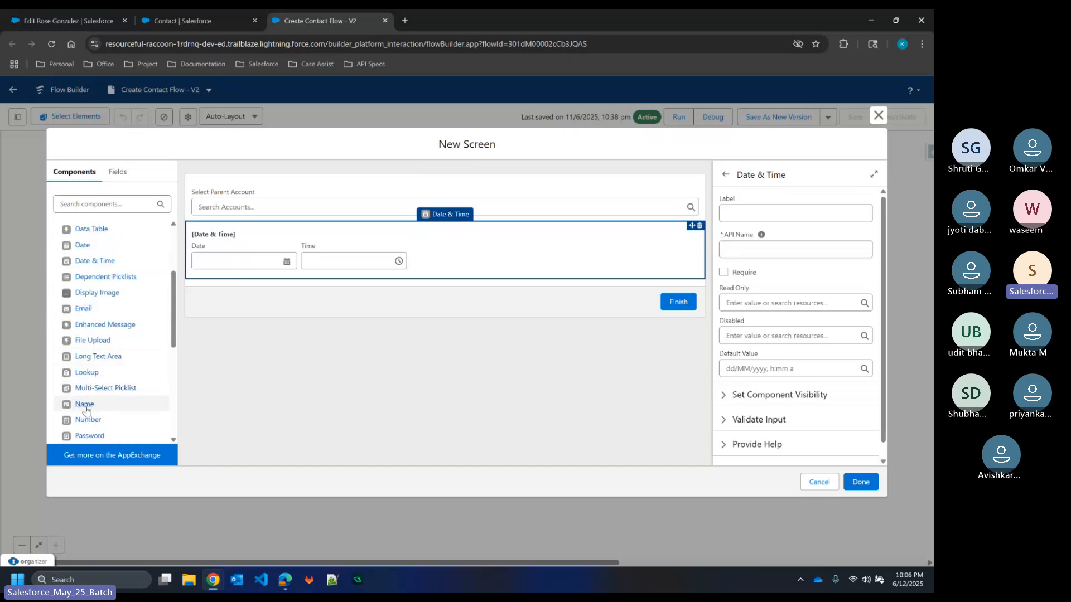
drag(85, 406, 324, 274)
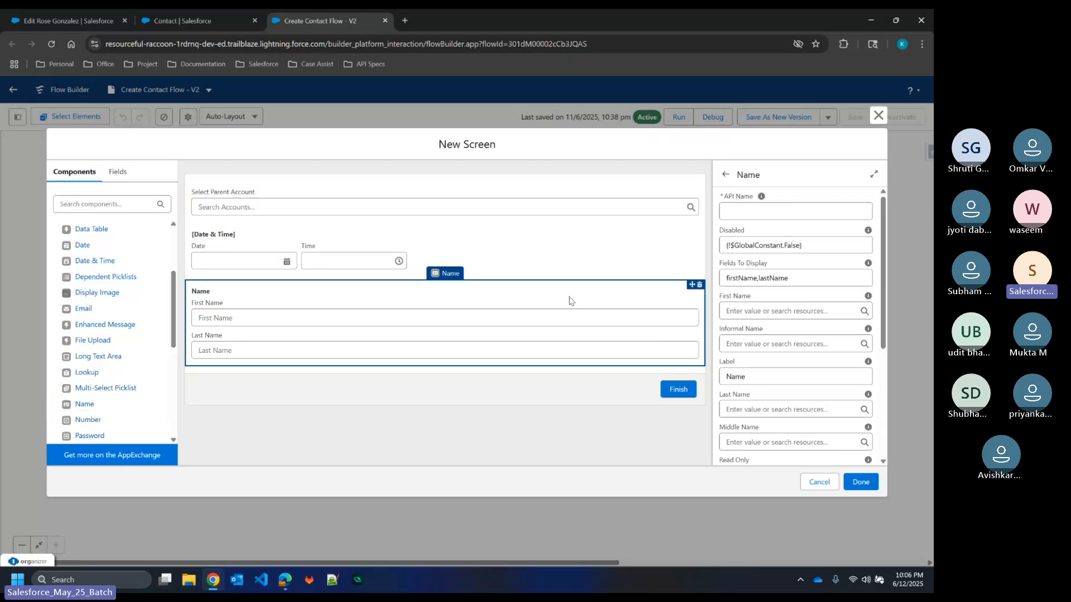
Step: Try showing the Name component only when all conditions are met, remove the new condition, and review the display options again
scroll(764, 405, down, 5)
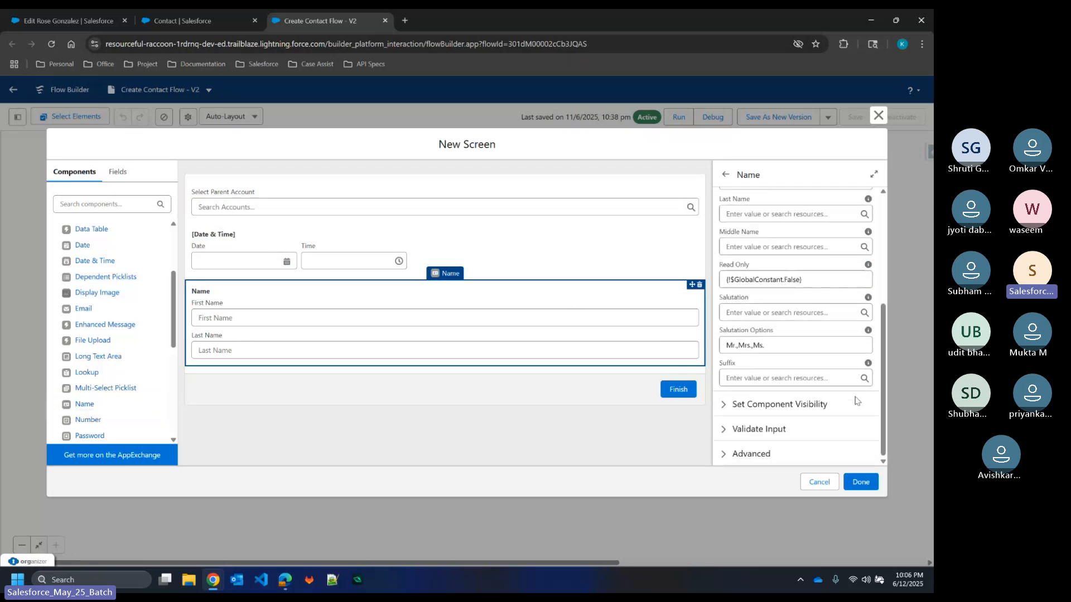
click(764, 405)
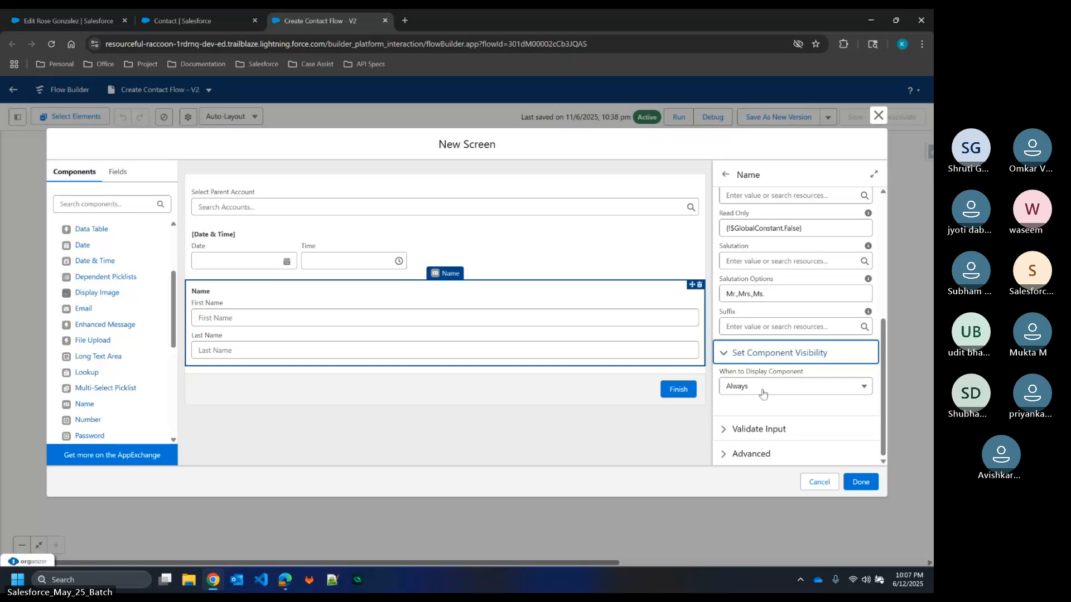
click(763, 391)
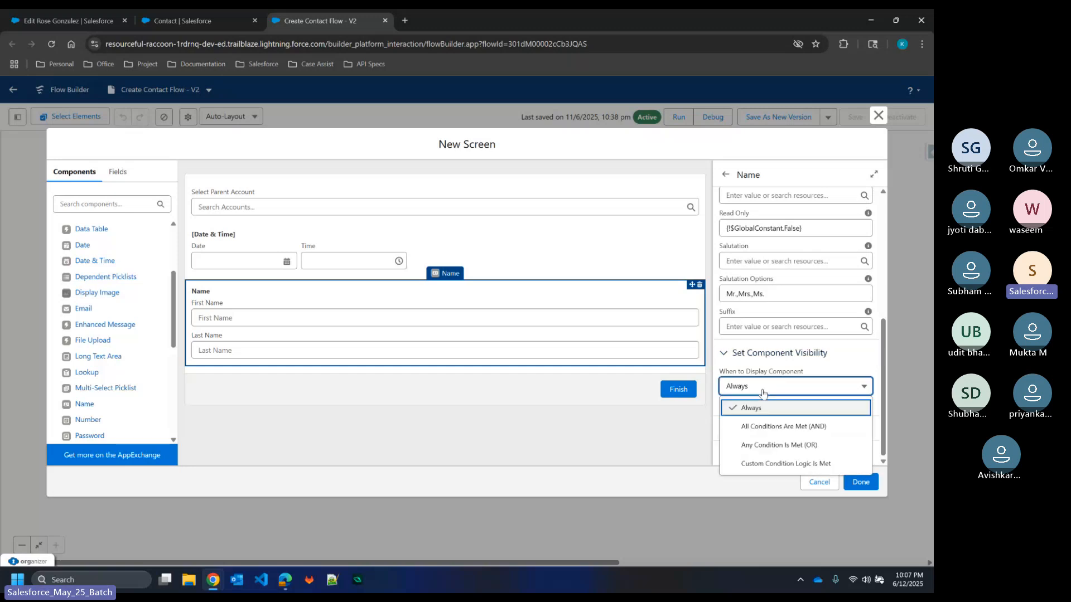
click(788, 429)
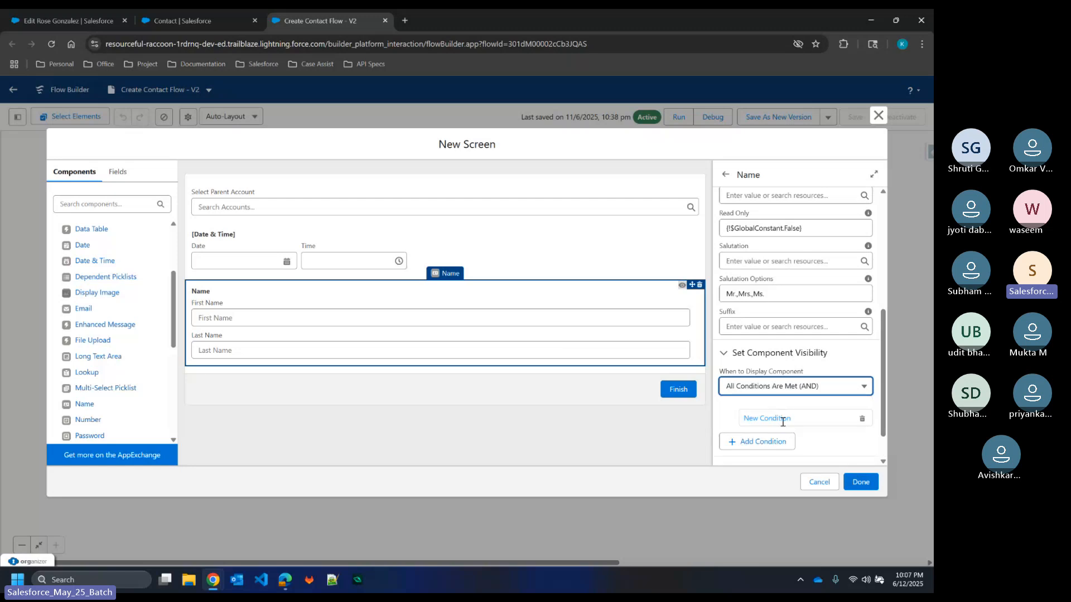
click(782, 422)
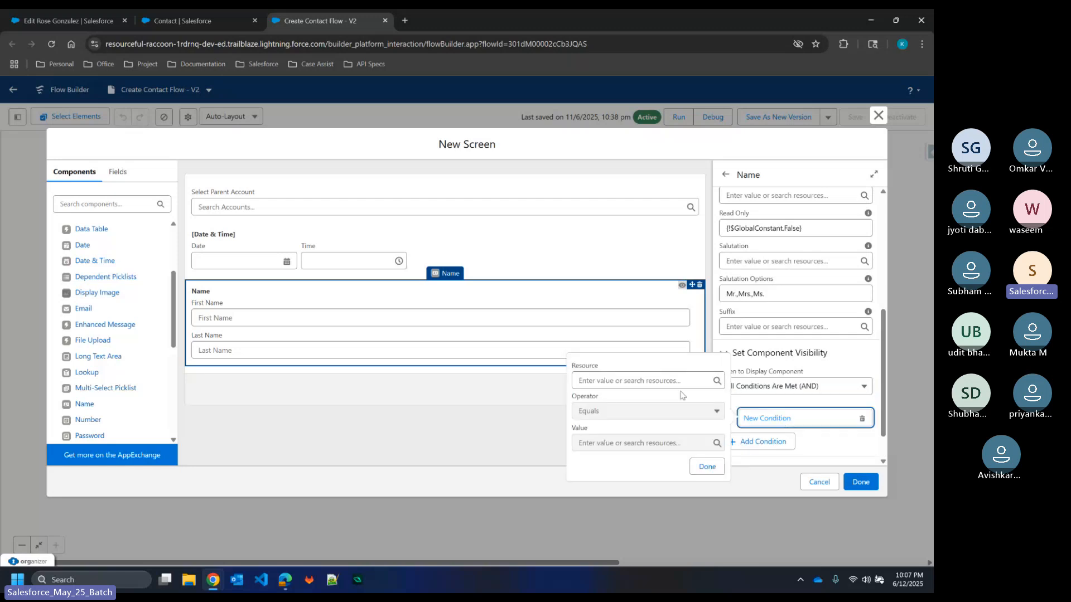
click(862, 419)
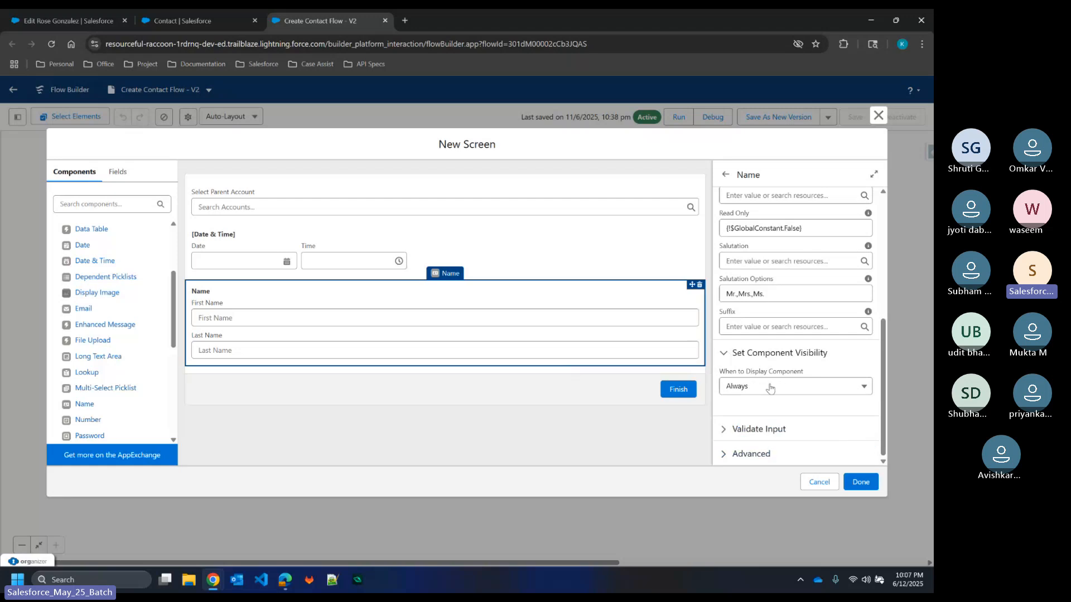
click(771, 387)
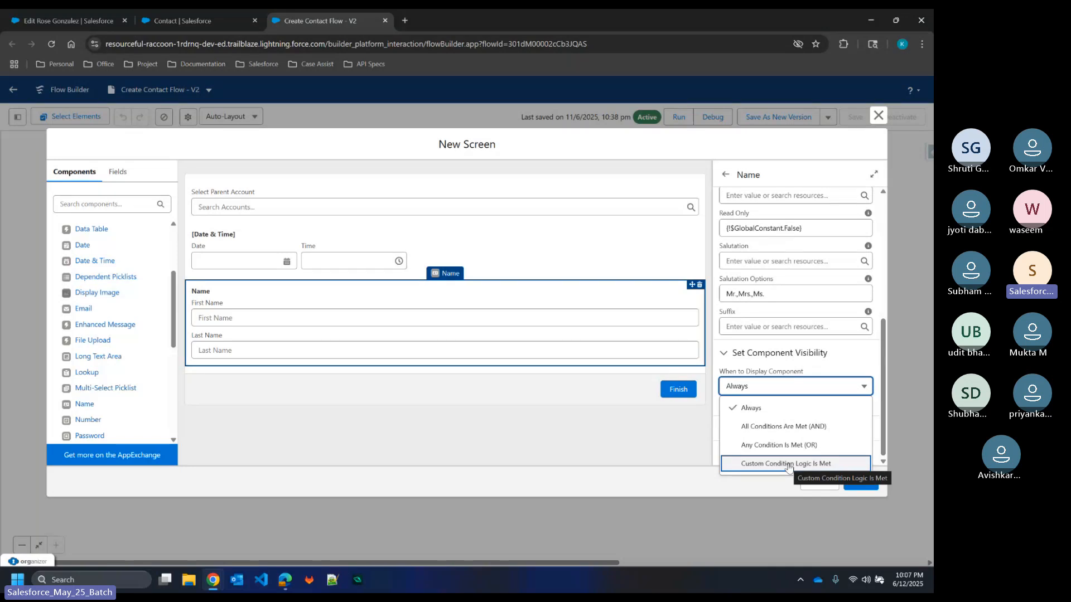
Step: Delete the Name and Date & Time components from the screen
click(699, 284)
click(549, 342)
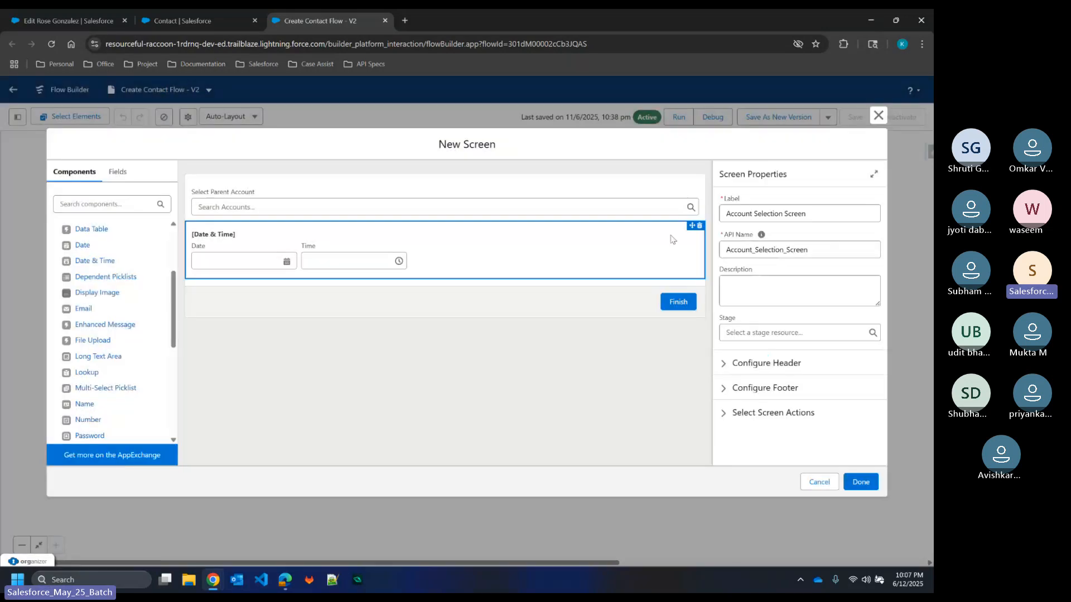
click(699, 226)
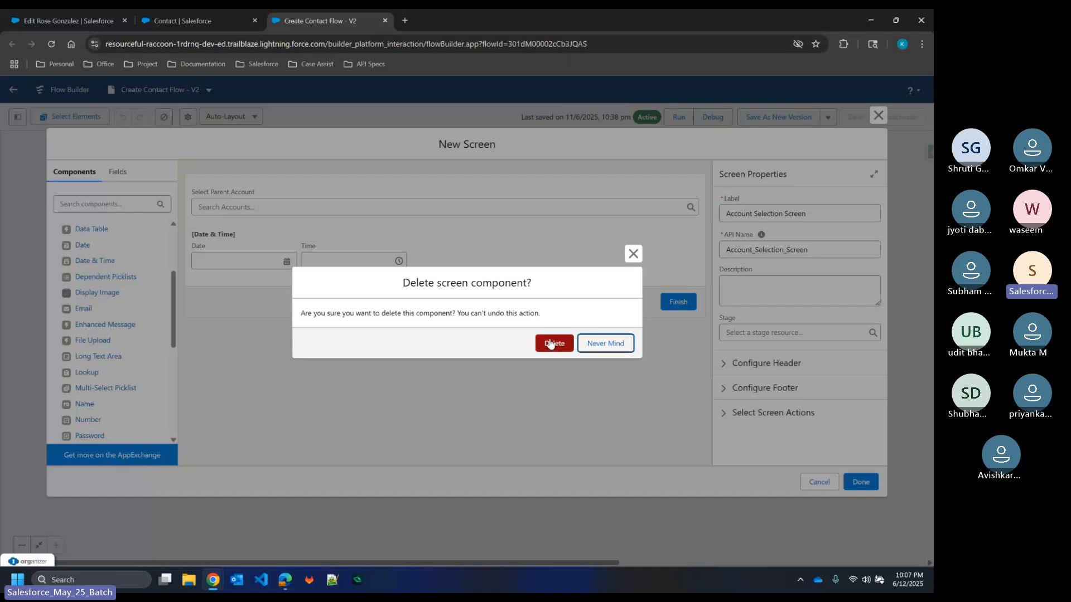
click(549, 343)
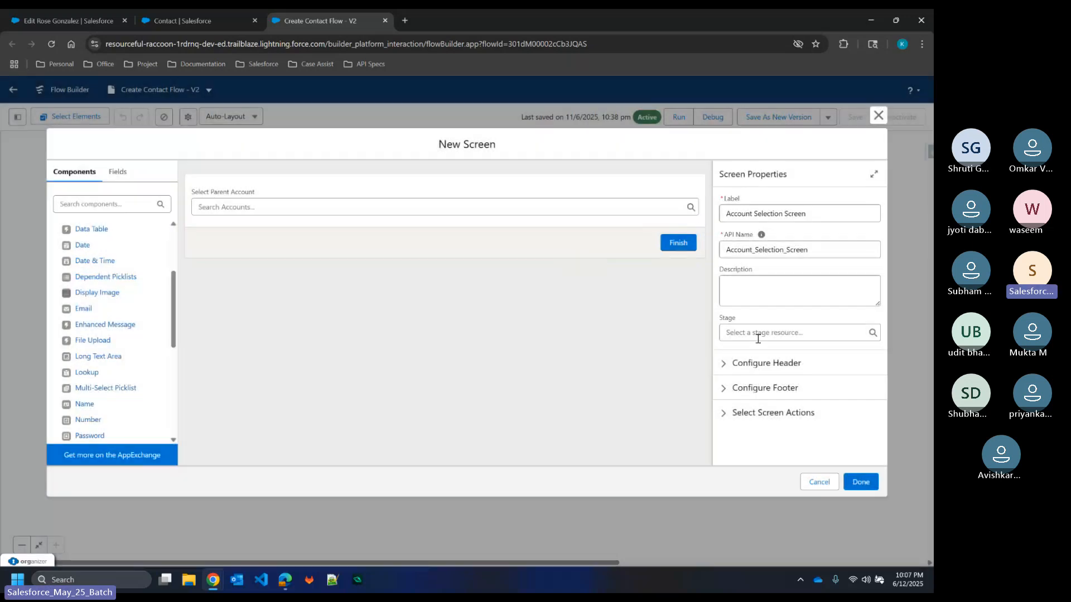
Step: Review the Select Parent Account lookup's settings and finish the Account Selection Screen
click(602, 197)
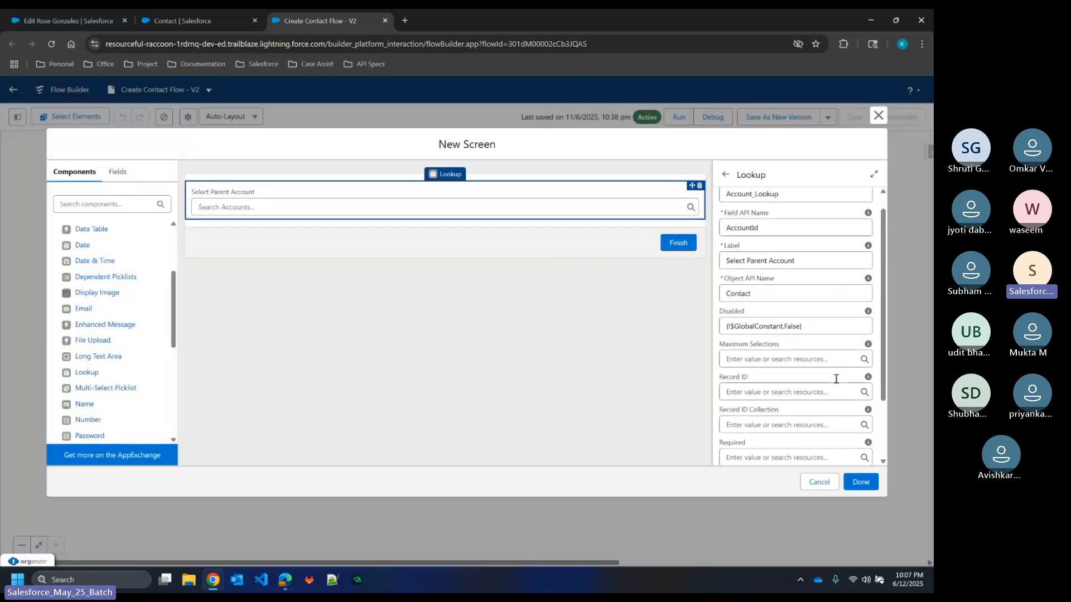
scroll(835, 375, down, 5)
click(860, 482)
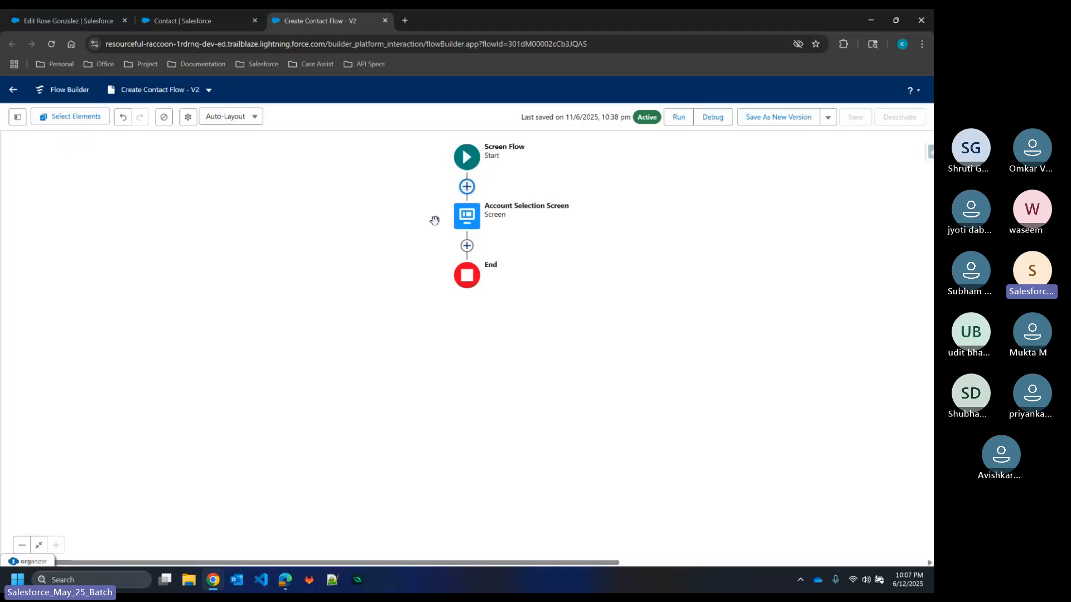
Step: Delete the leftover choice resources Choice1 and Choice2 from the flow
click(467, 186)
scroll(464, 290, down, 3)
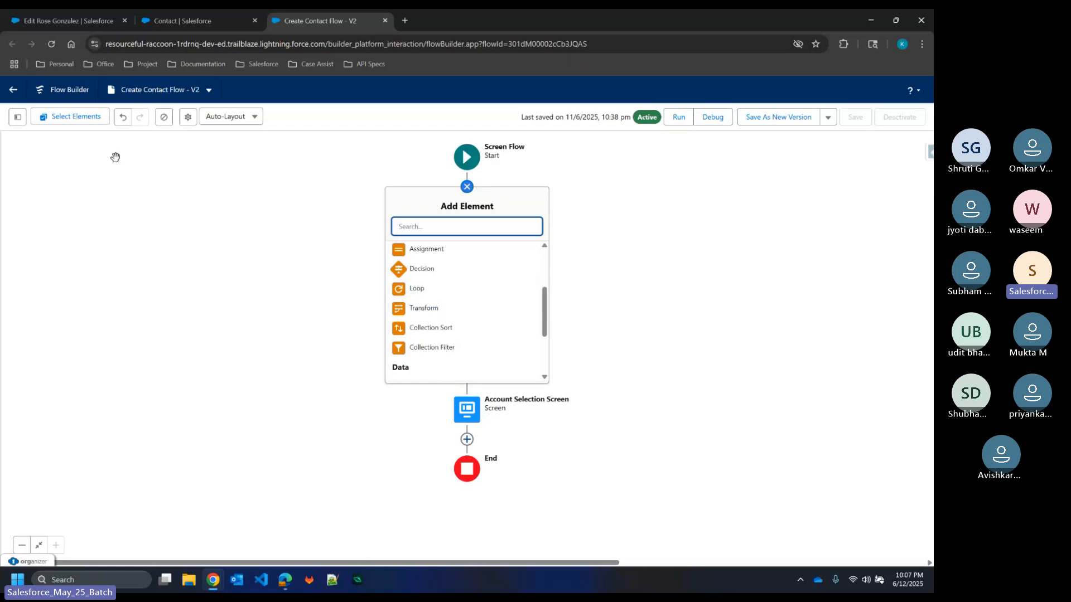
click(16, 120)
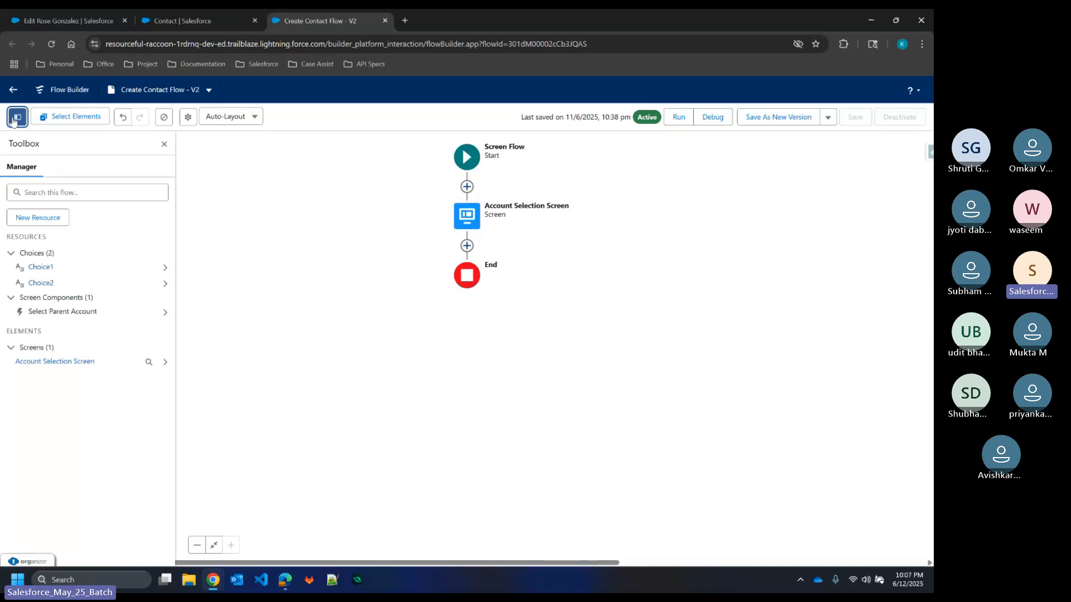
click(165, 271)
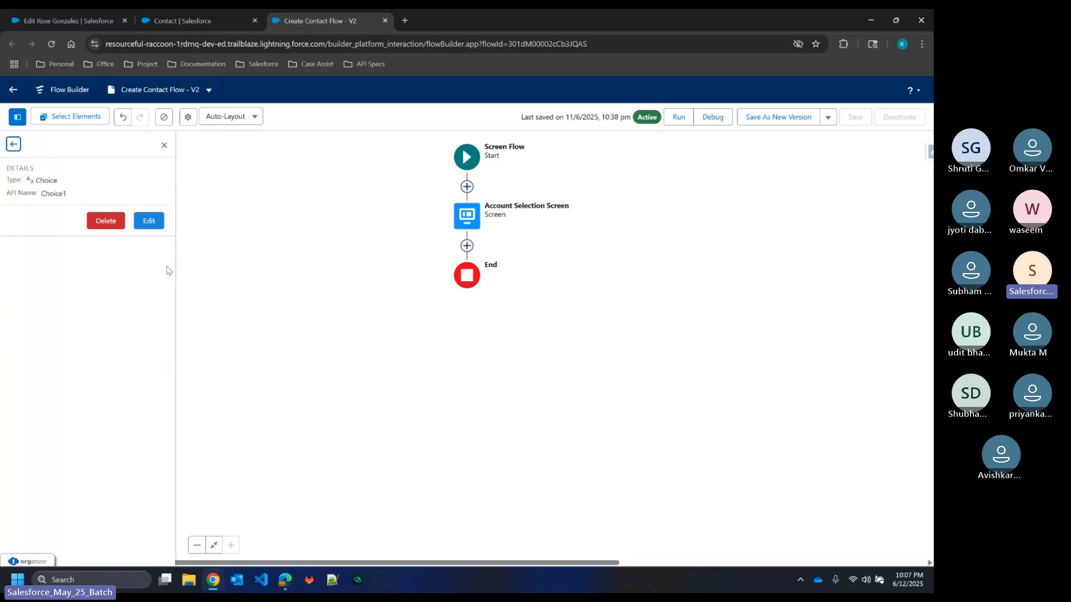
click(108, 222)
click(165, 267)
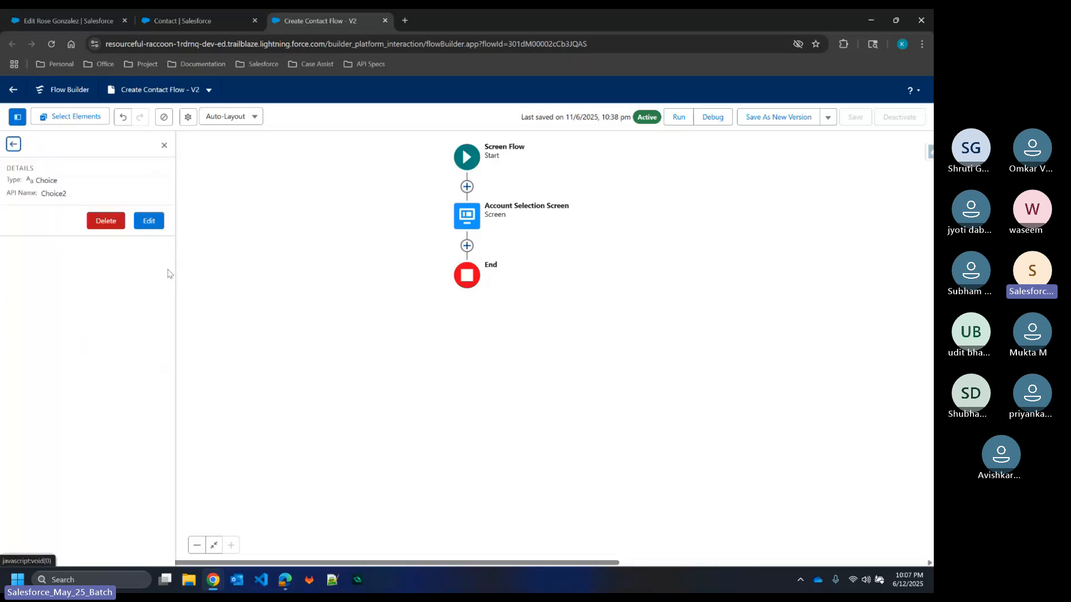
click(110, 219)
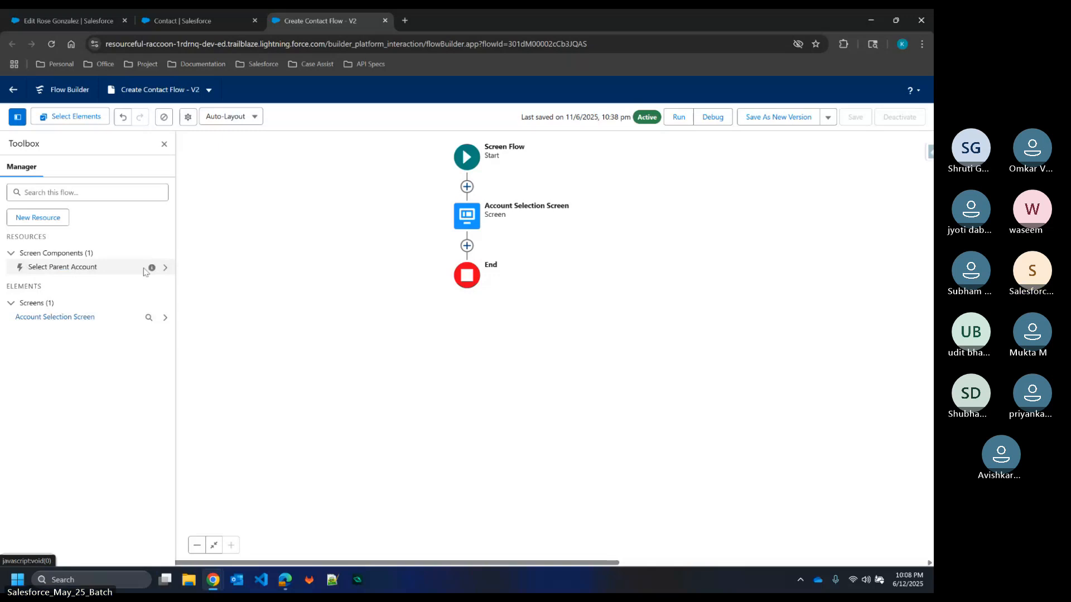
Step: Create a new variable resource named varFirstName with the Text data type
click(38, 218)
click(351, 279)
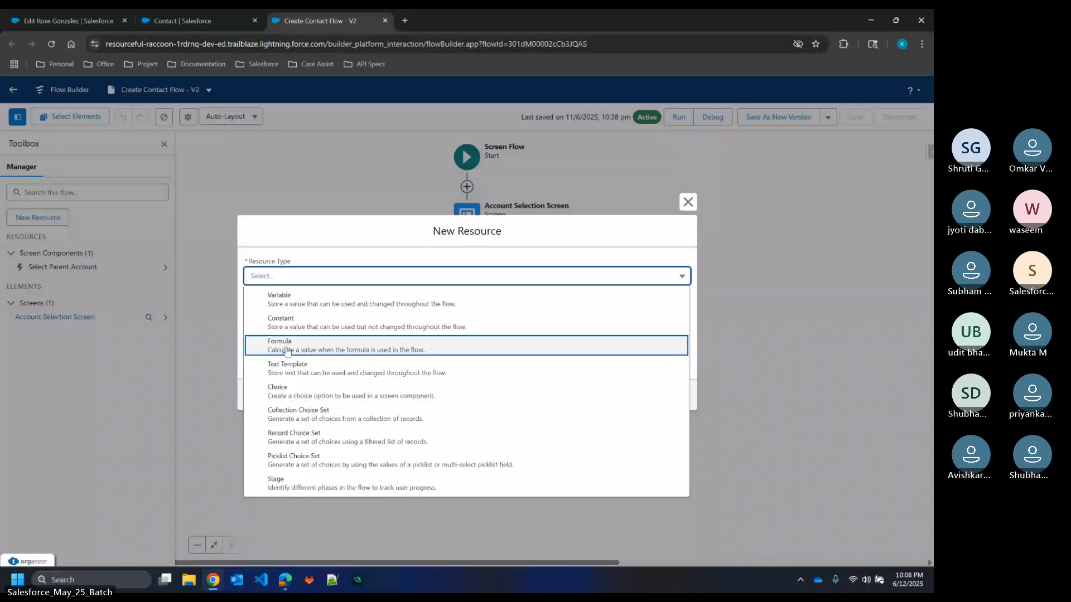
click(298, 300)
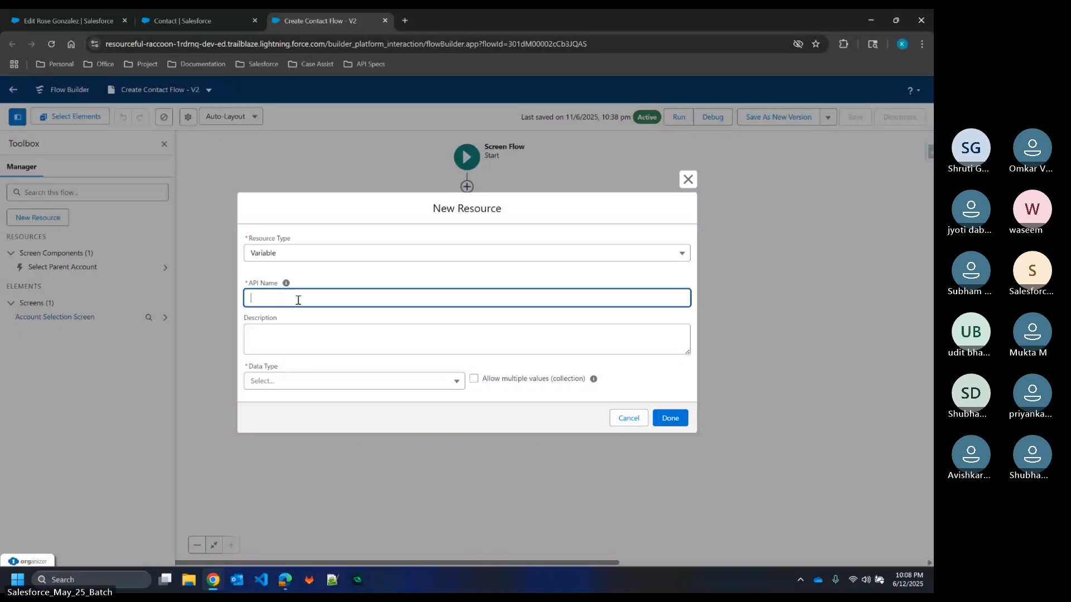
text(varFirs)
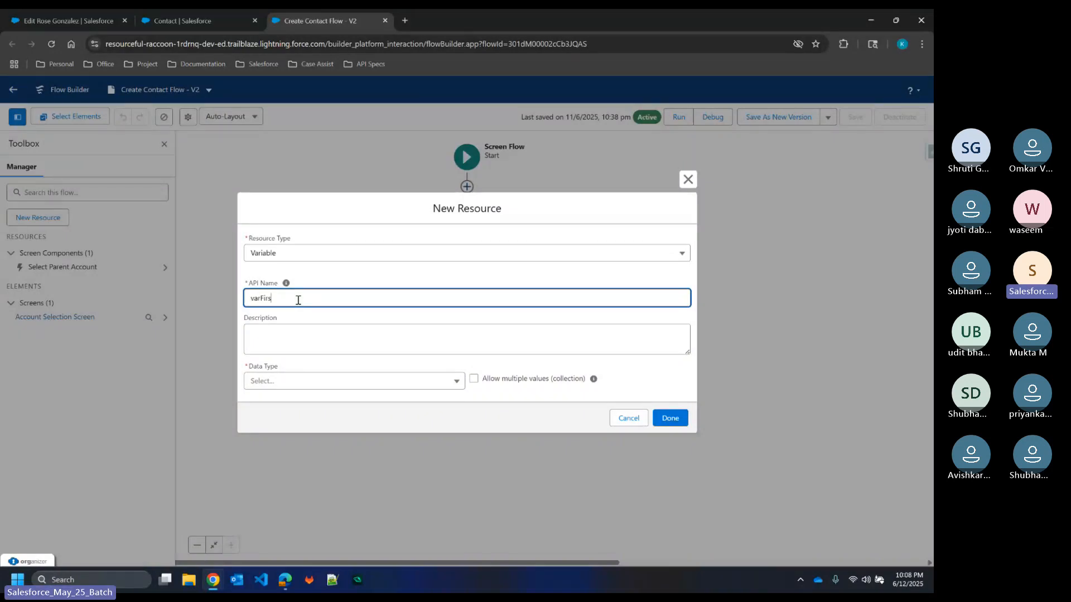
text(tName)
click(339, 379)
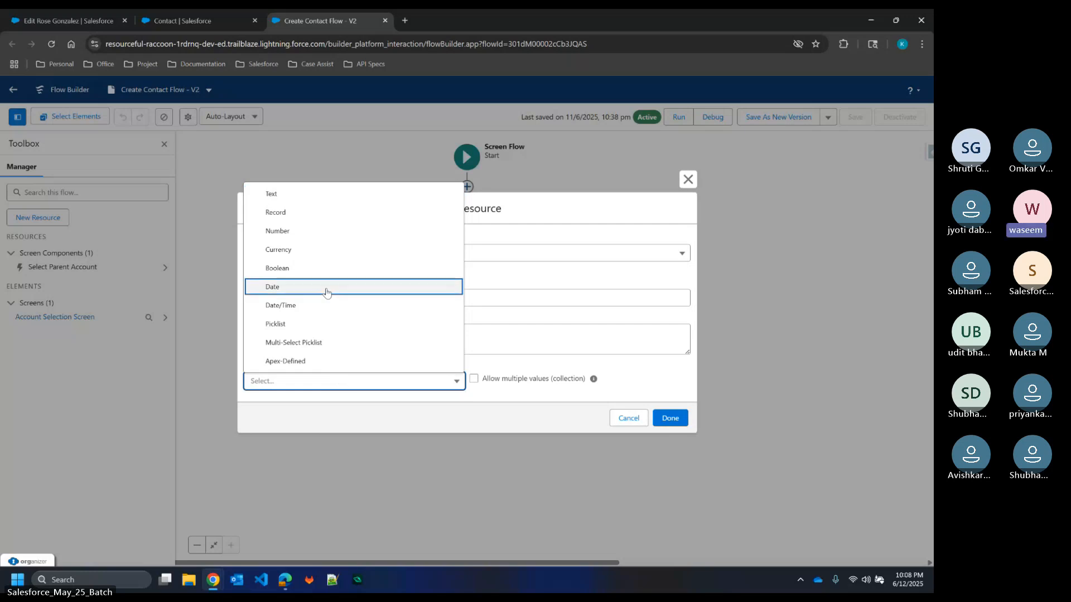
click(299, 198)
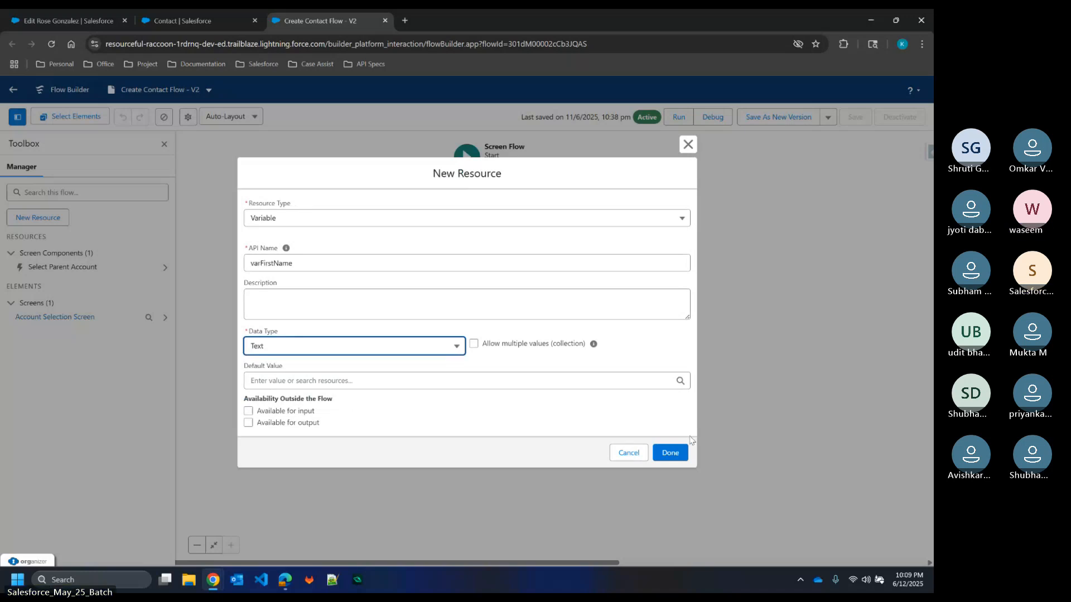
click(670, 452)
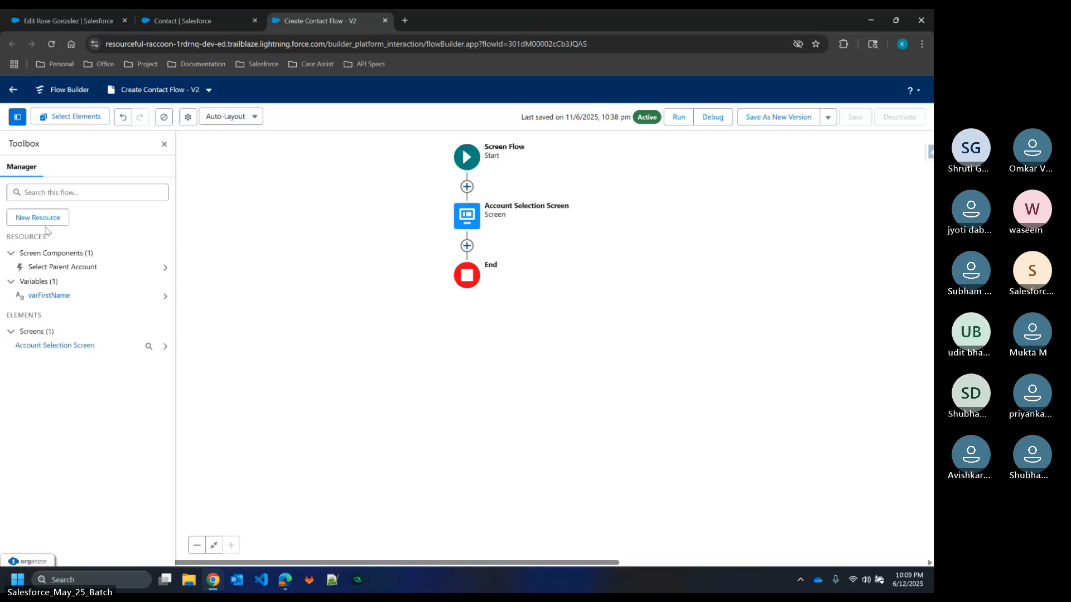
Step: Create a new variable resource named varLastName with the Text data type
click(39, 218)
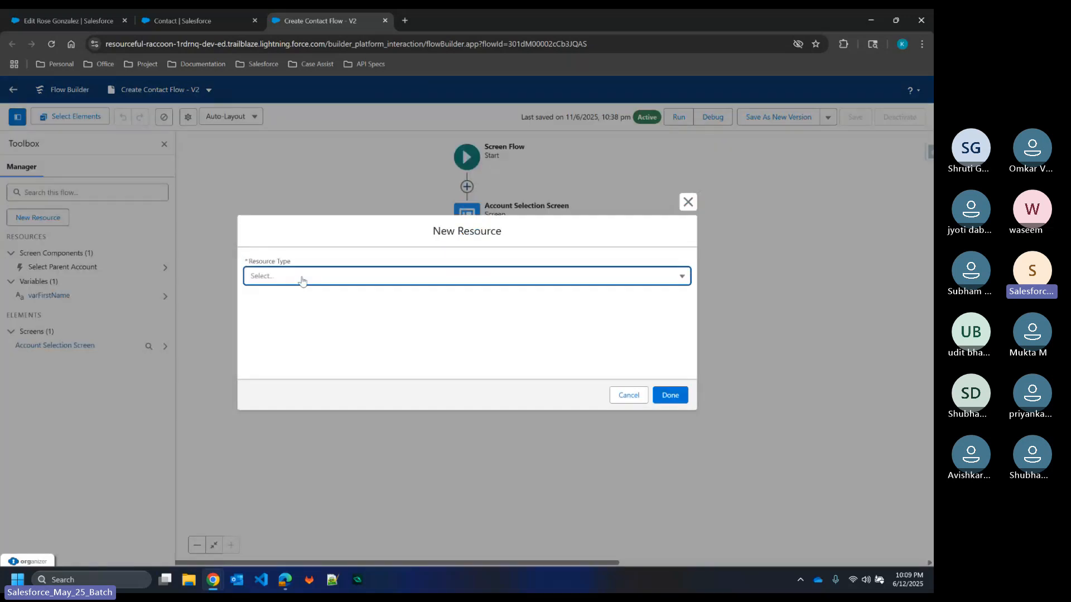
click(301, 280)
click(304, 304)
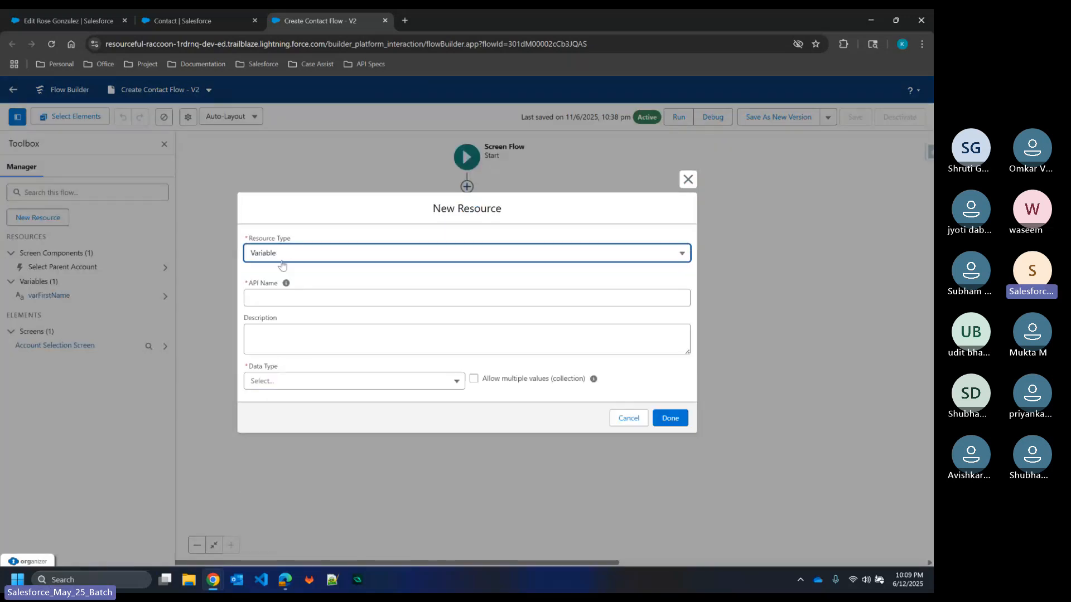
click(277, 298)
text(LastName)
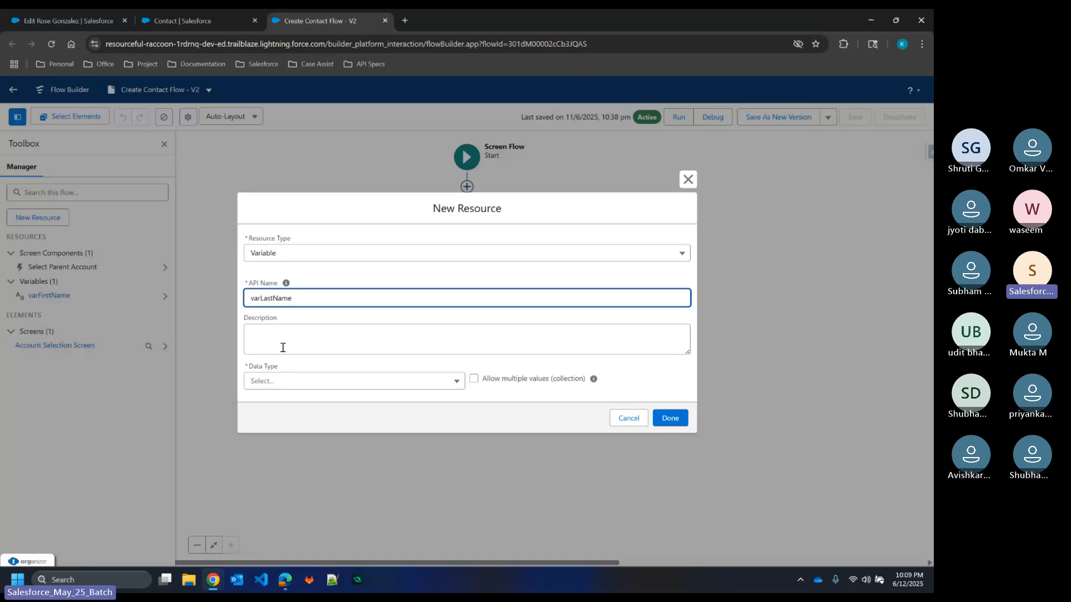
click(282, 381)
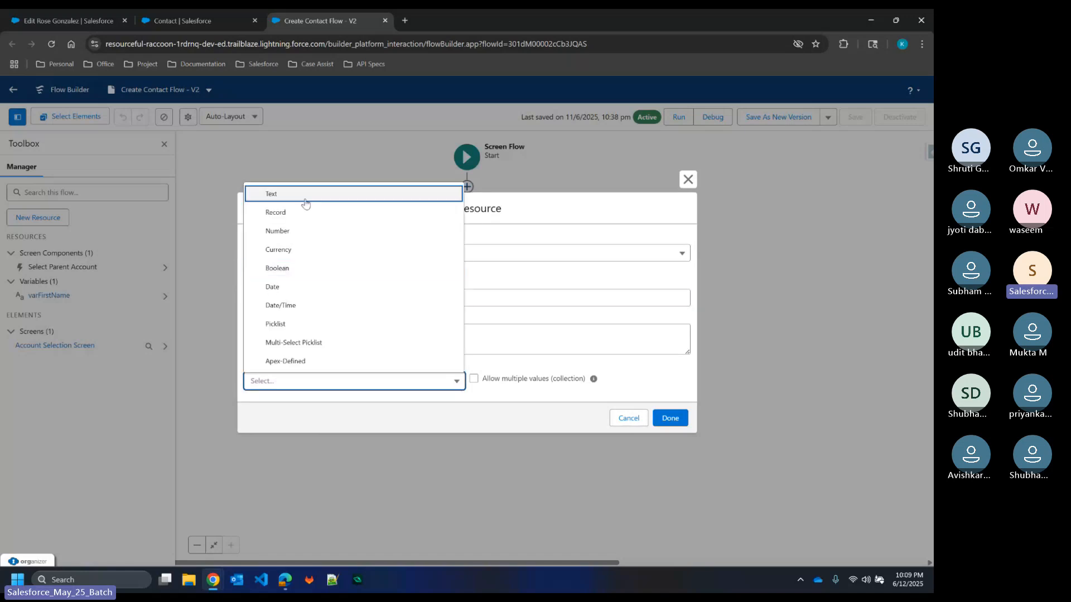
click(305, 201)
click(671, 453)
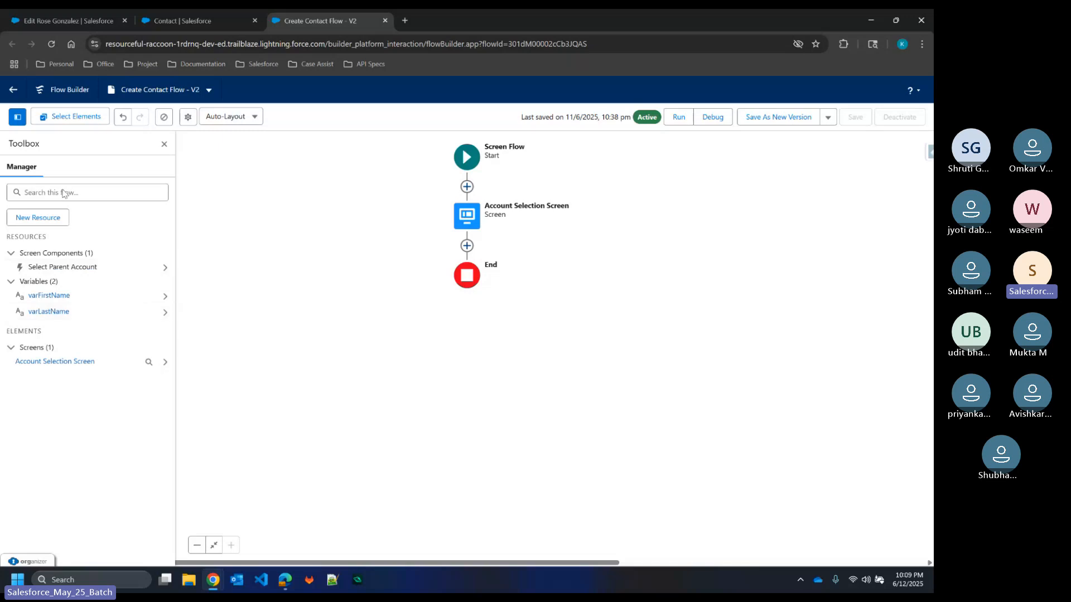
Step: Start another new flow resource of the Variable type
click(33, 217)
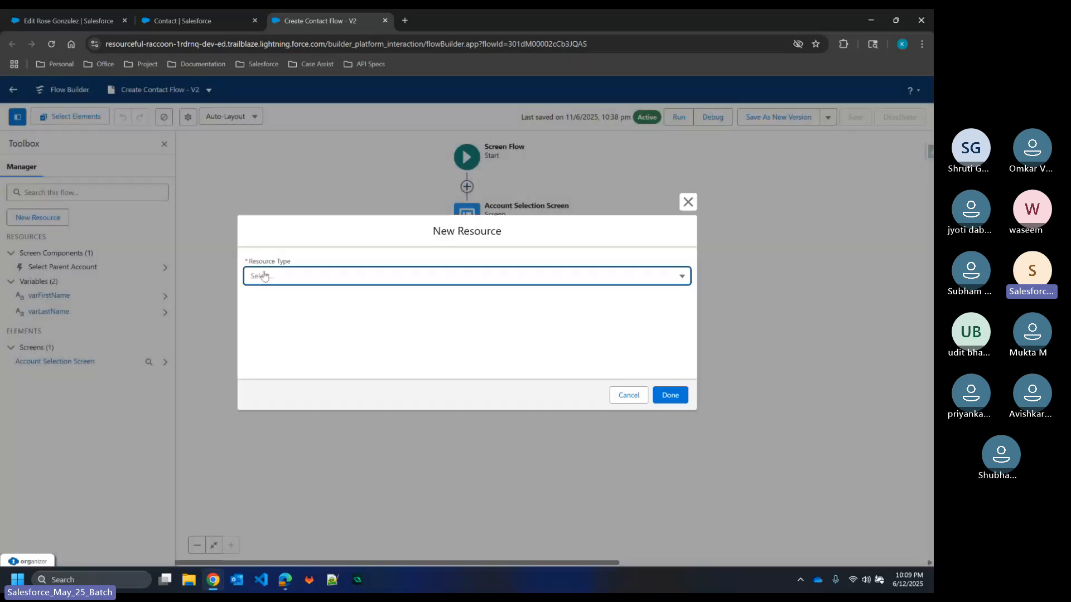
click(265, 276)
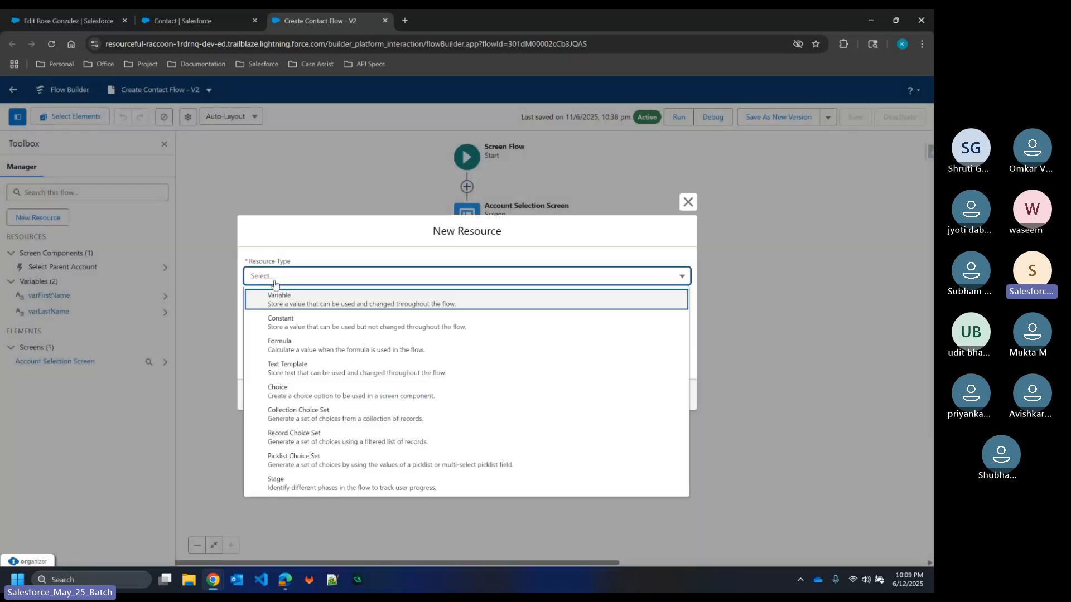
click(282, 296)
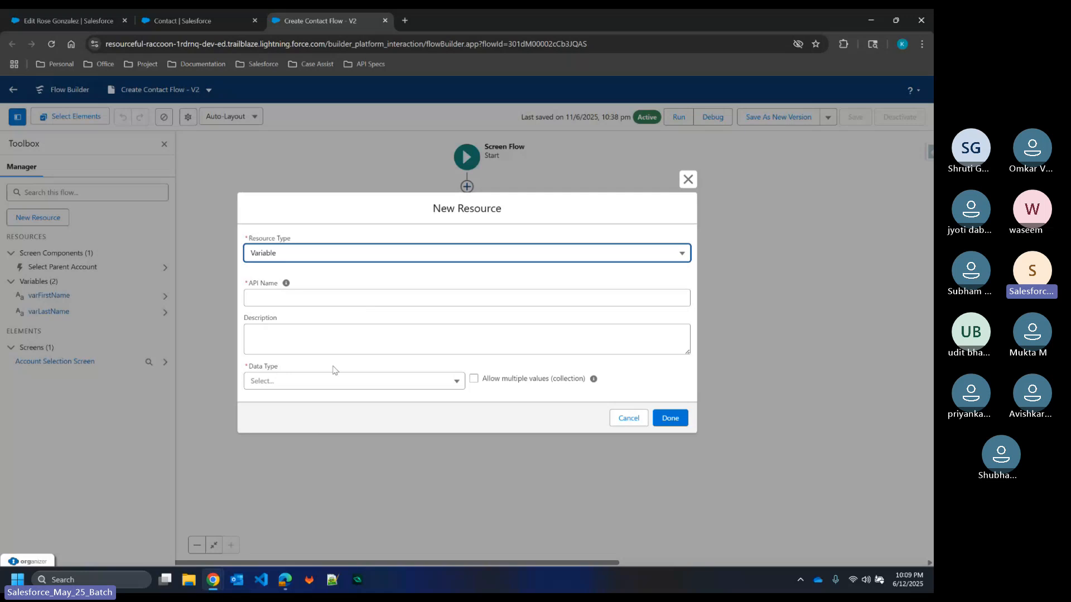
Step: Set the new variable's data type to Apex-Defined and browse the available Apex classes
click(329, 386)
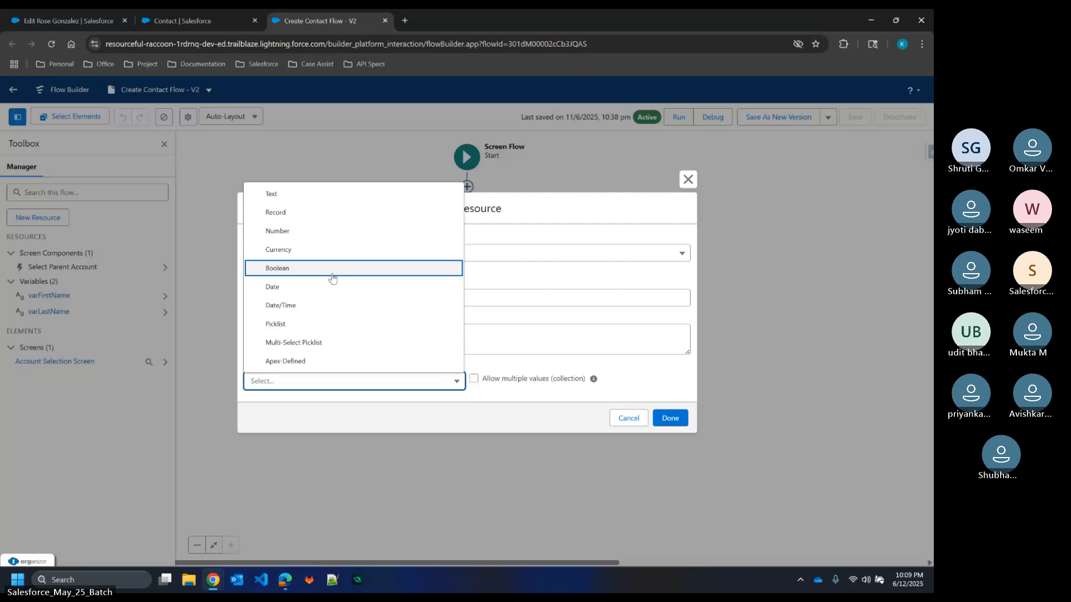
click(308, 362)
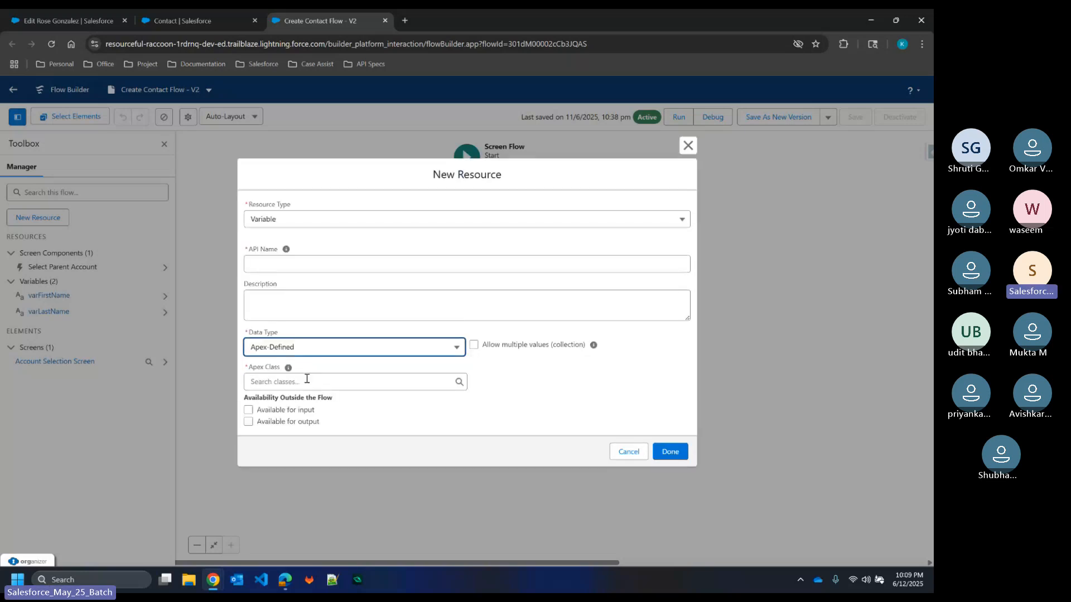
click(307, 378)
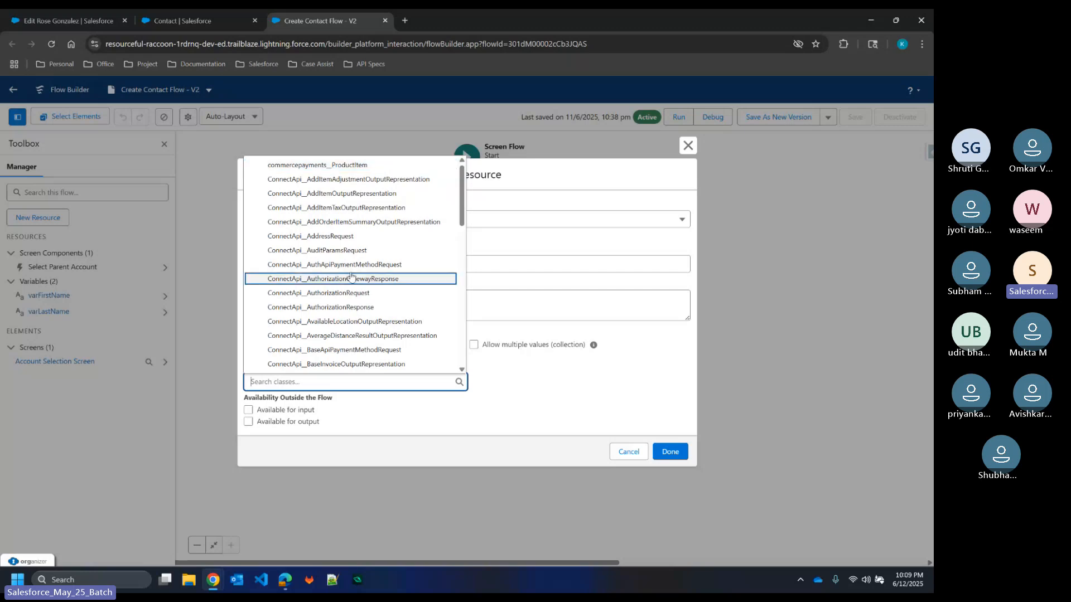
scroll(351, 276, down, 15)
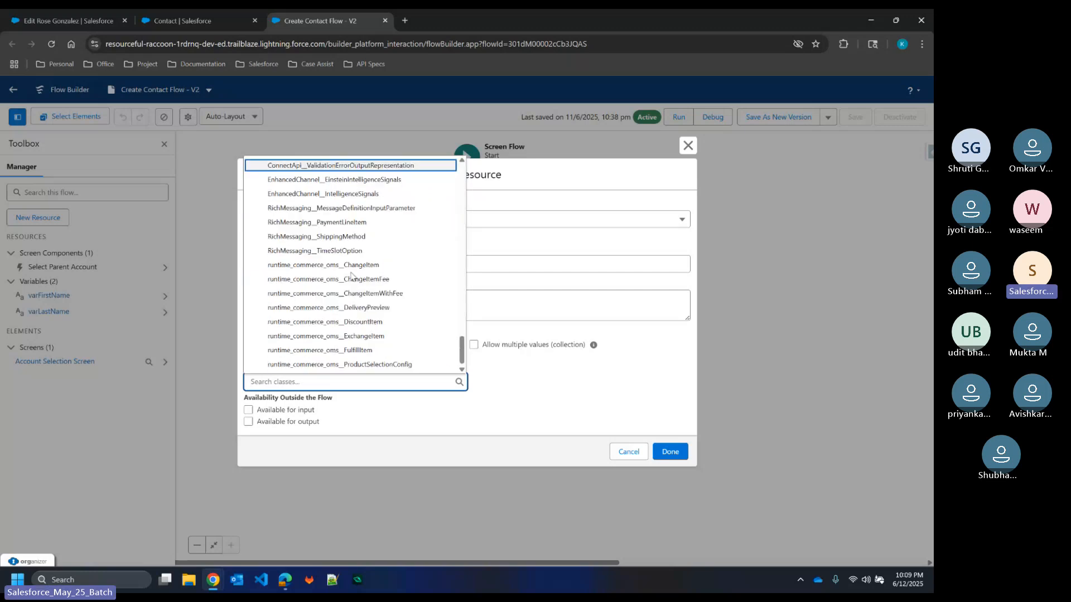
scroll(351, 275, up, 15)
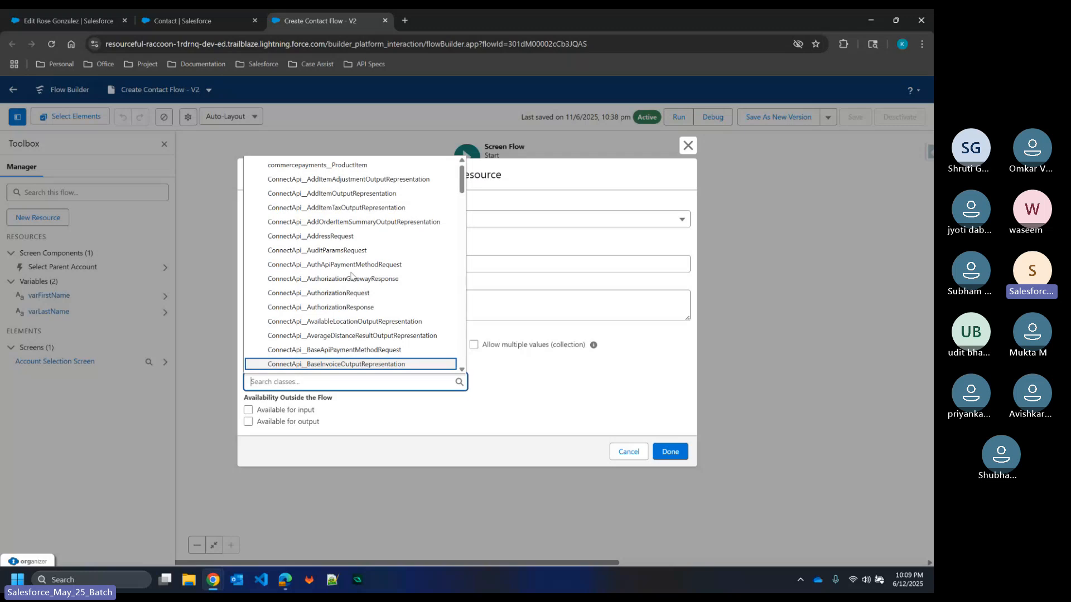
click(521, 390)
Step: Change the new variable's data type to Record and choose Contact as its object
click(422, 346)
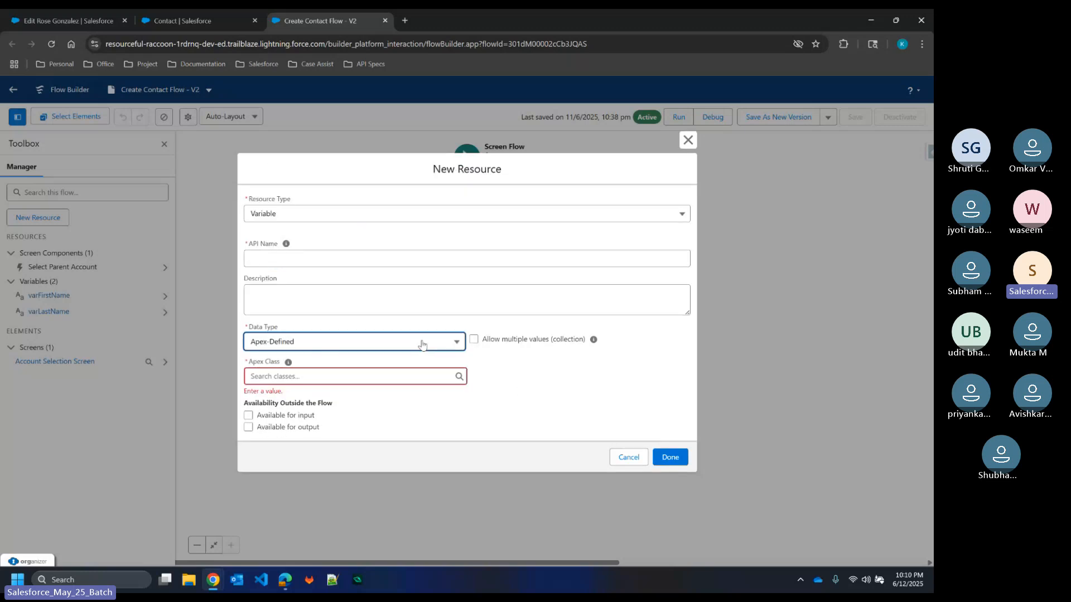
click(355, 381)
click(420, 376)
scroll(402, 299, down, 12)
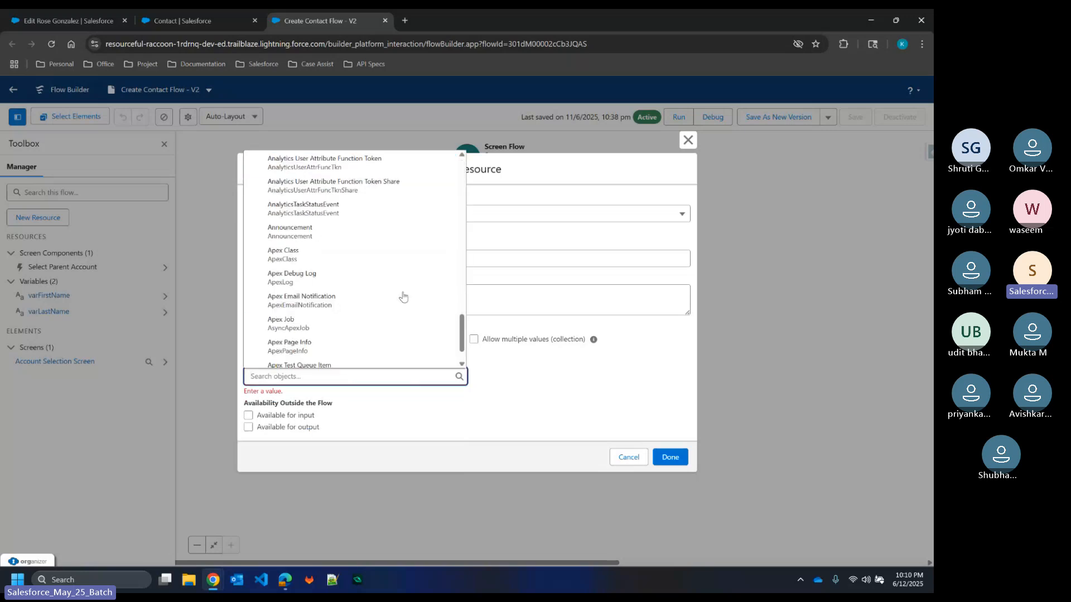
scroll(404, 296, down, 1)
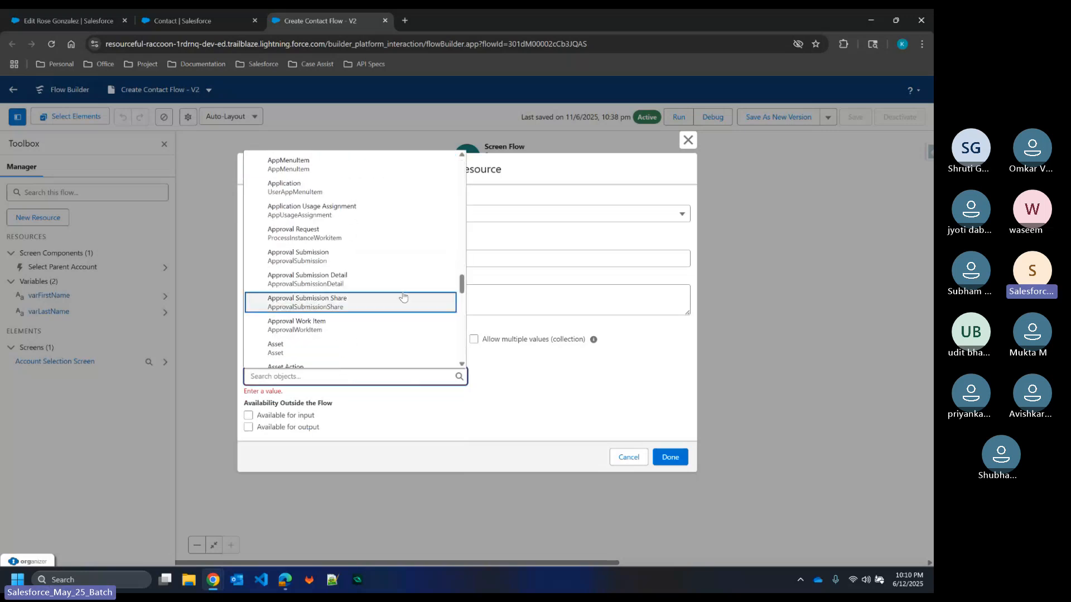
text(c)
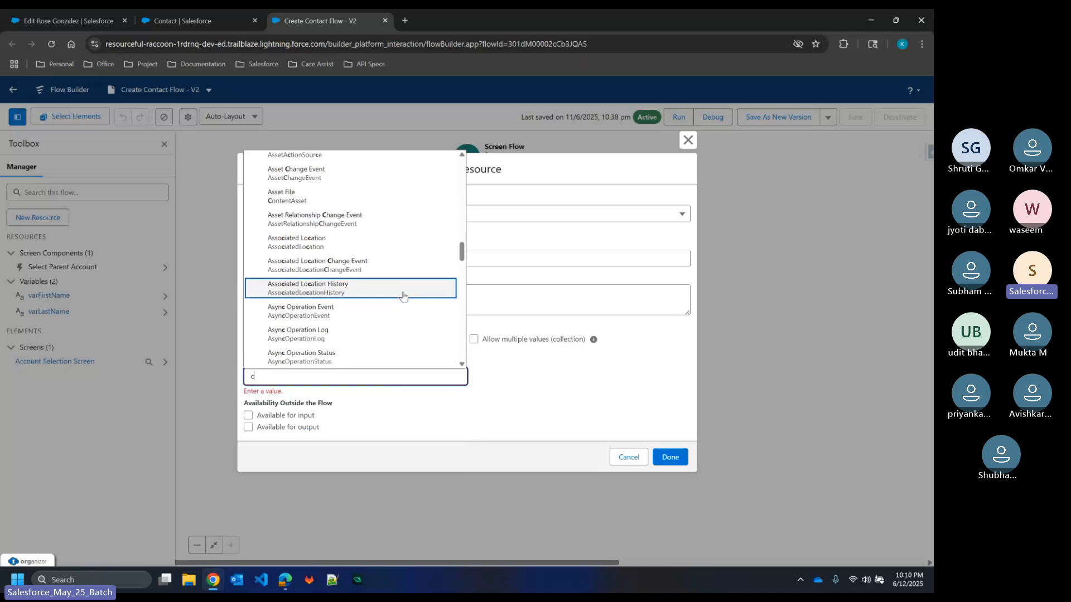
text(on)
scroll(367, 253, up, 5)
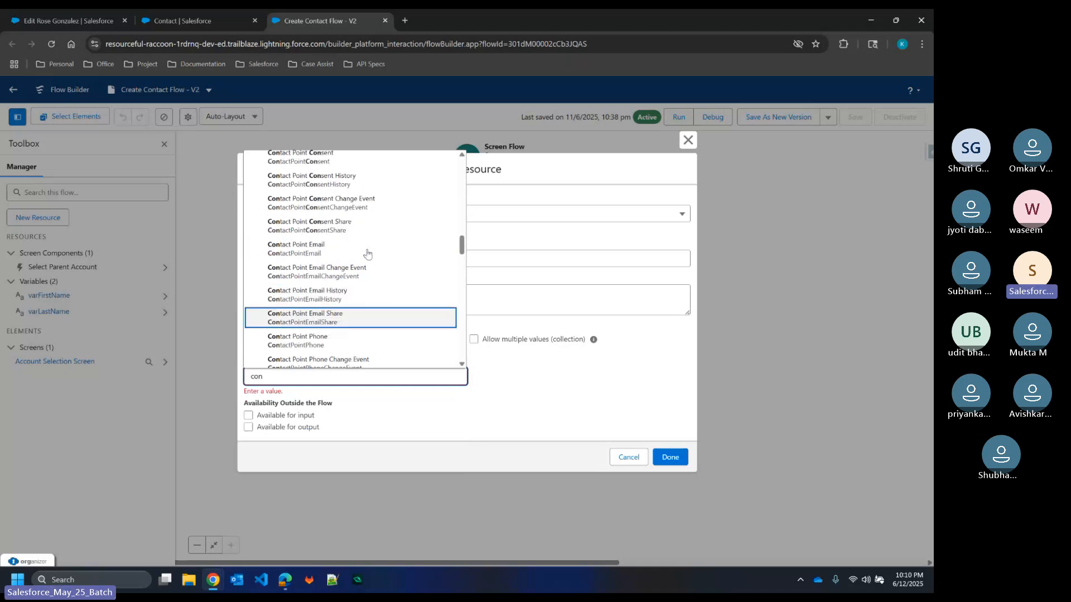
scroll(367, 254, up, 2)
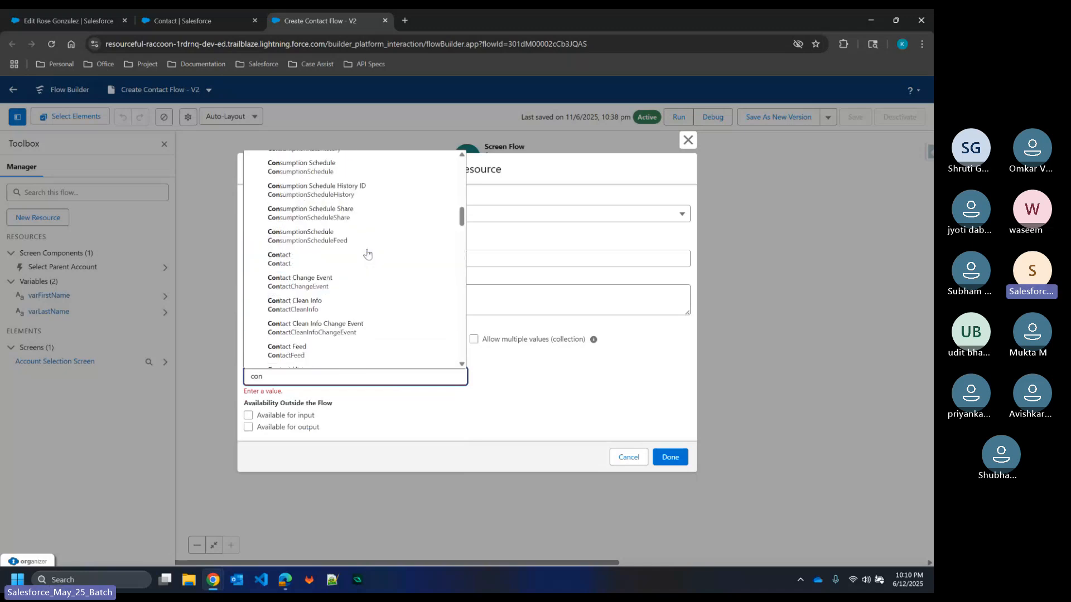
click(359, 258)
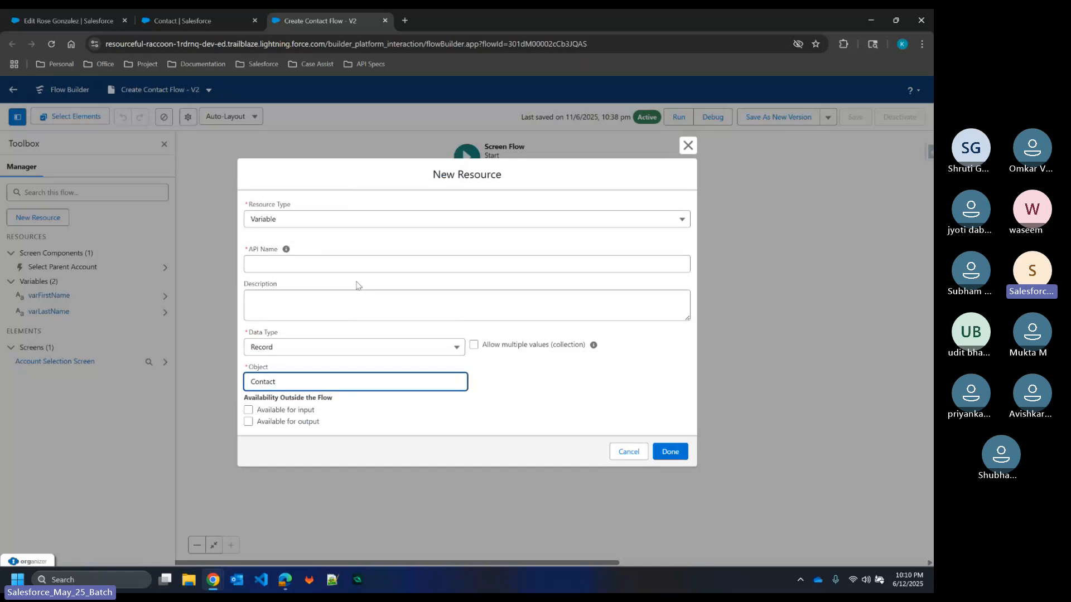
Step: Name the new variable varEmail, set its data type to Text, and finish creating it
click(338, 264)
text(var)
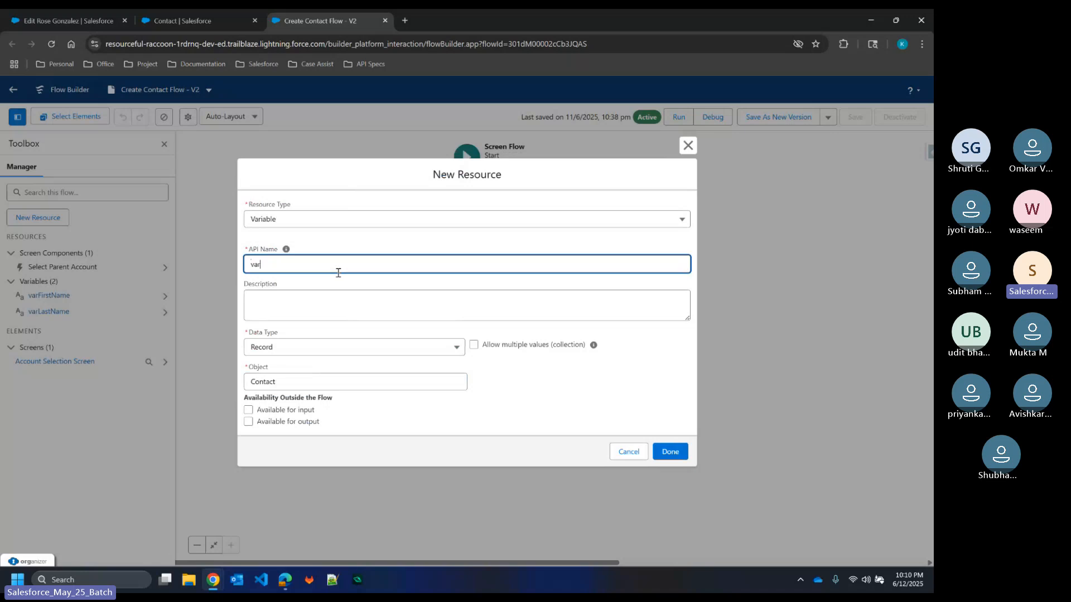
text(Email)
click(337, 381)
click(513, 371)
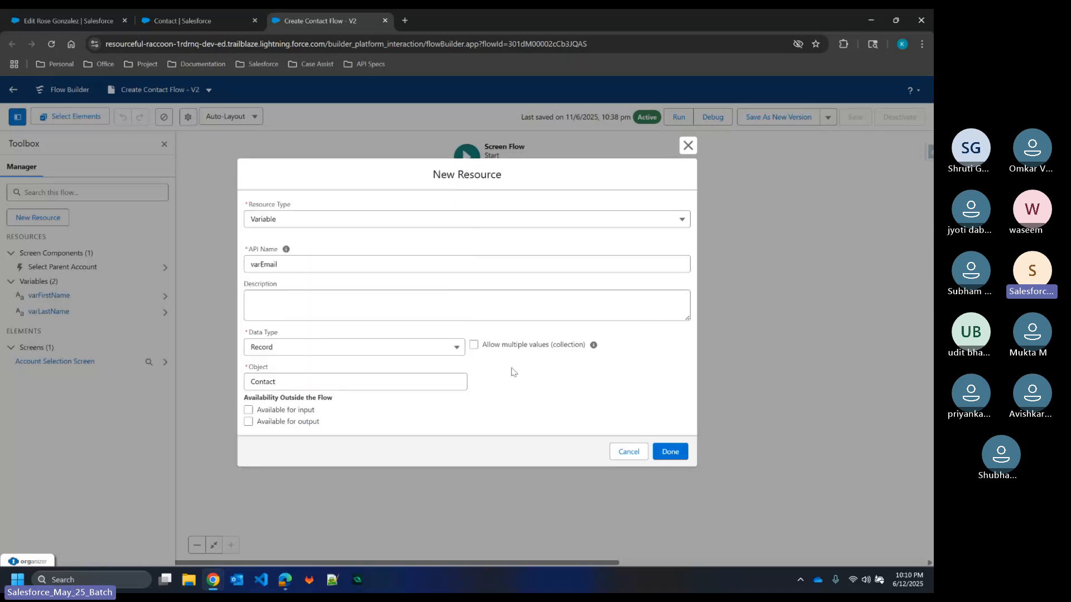
click(414, 353)
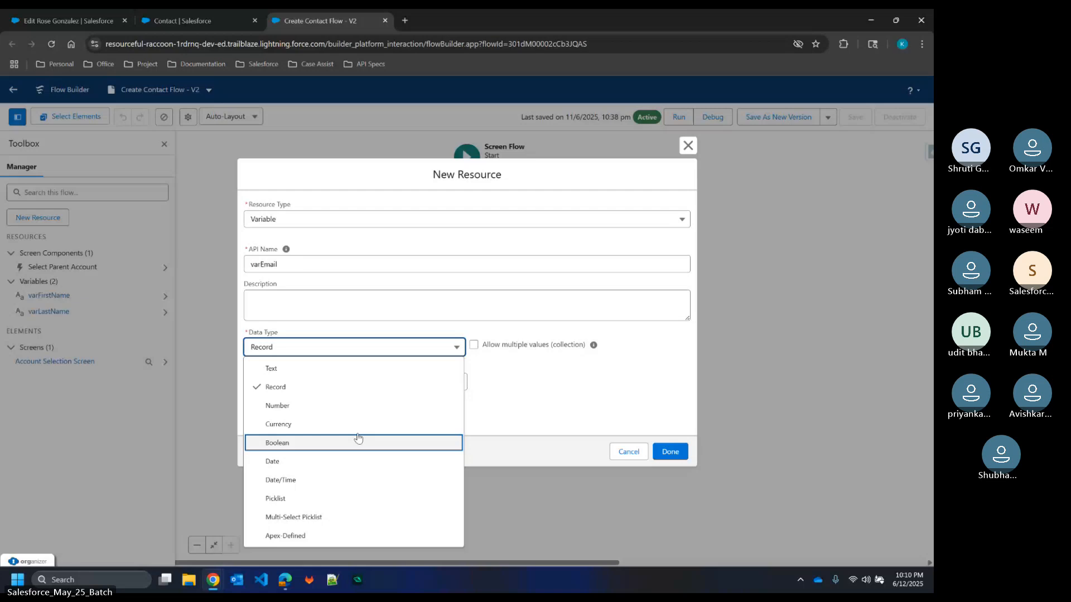
click(299, 369)
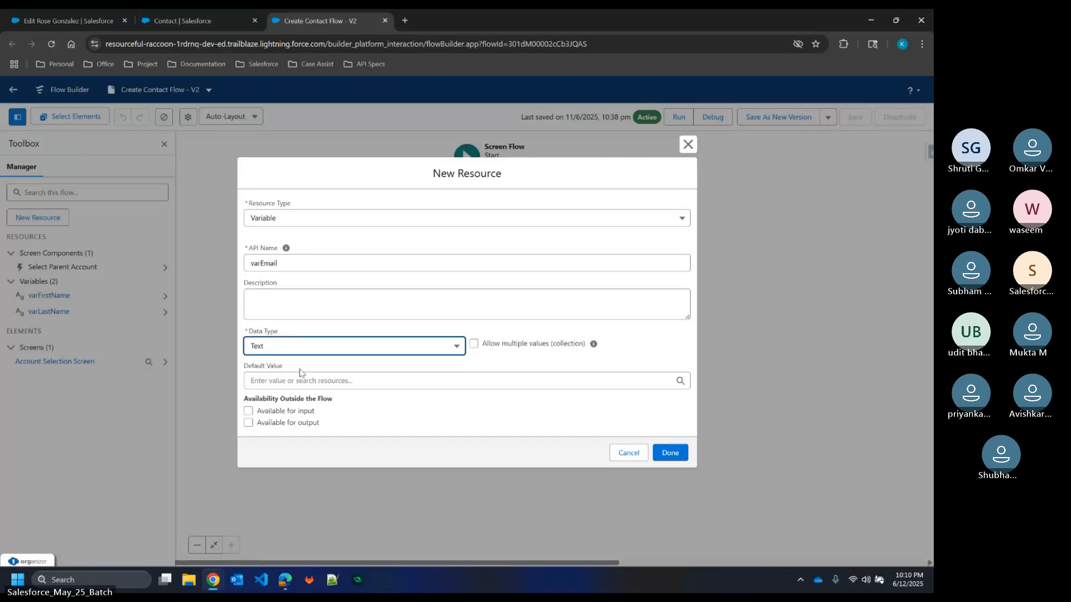
click(405, 416)
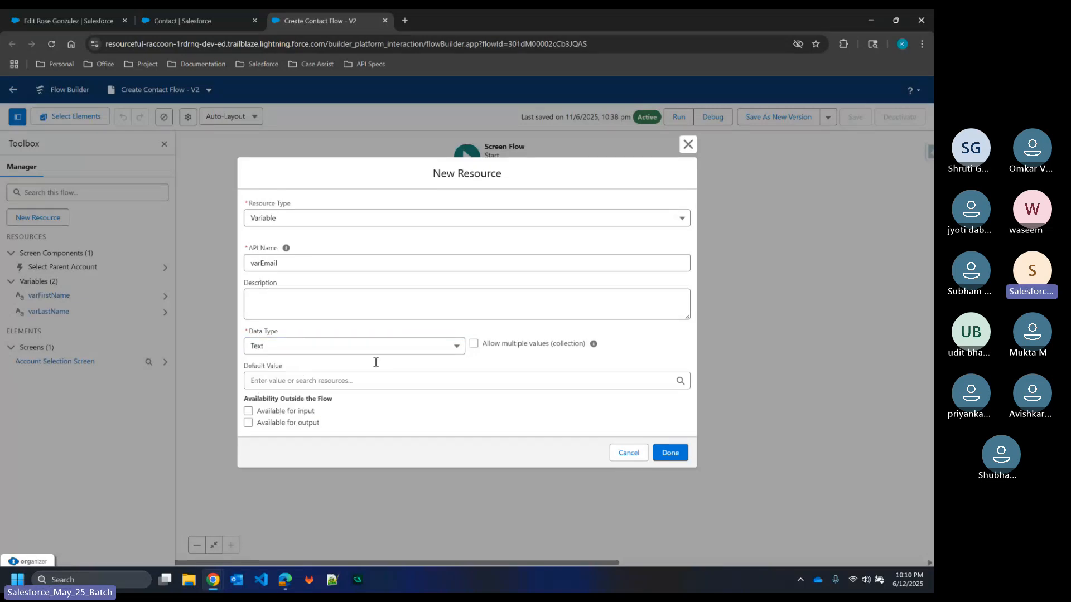
click(670, 453)
Step: Start a new variable resource with the API name varPhone
click(52, 220)
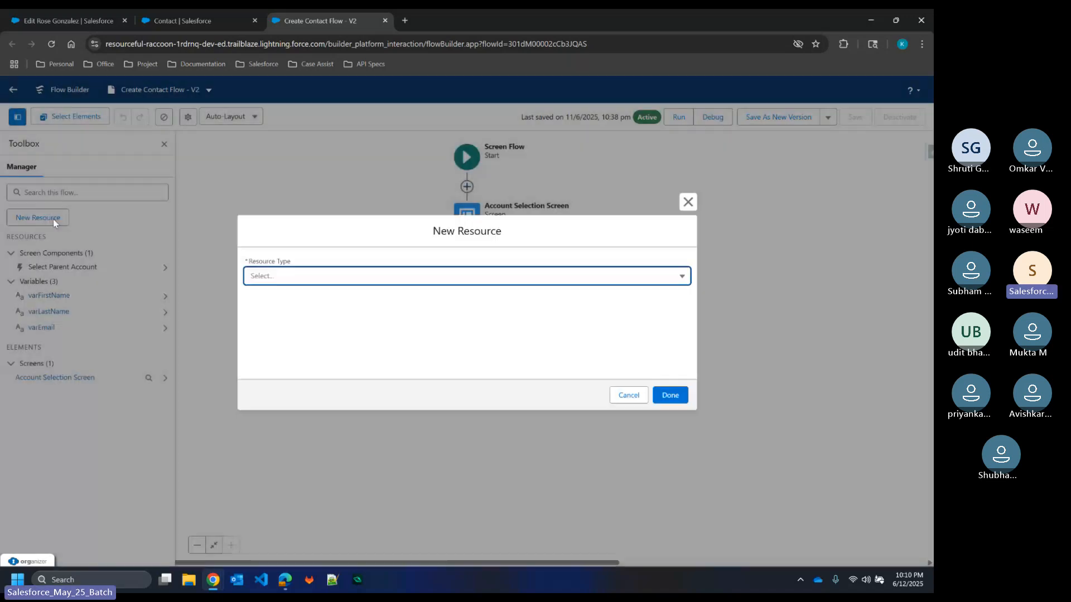
click(256, 282)
click(291, 297)
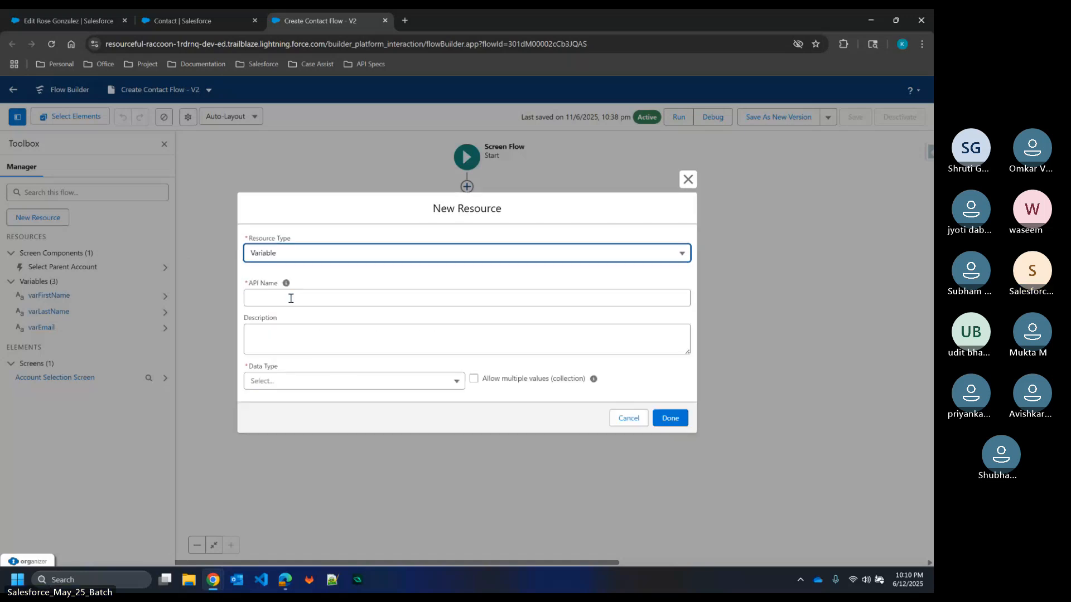
click(286, 300)
text(va)
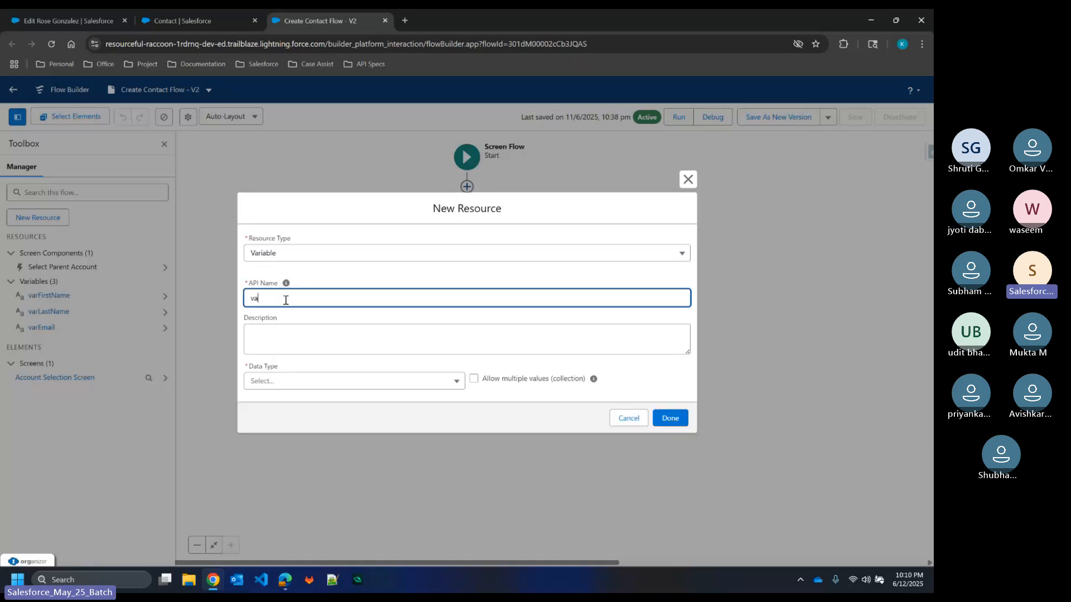
text(rPhone)
Step: Set the varPhone variable's data type to Number with 0 decimal places
click(286, 385)
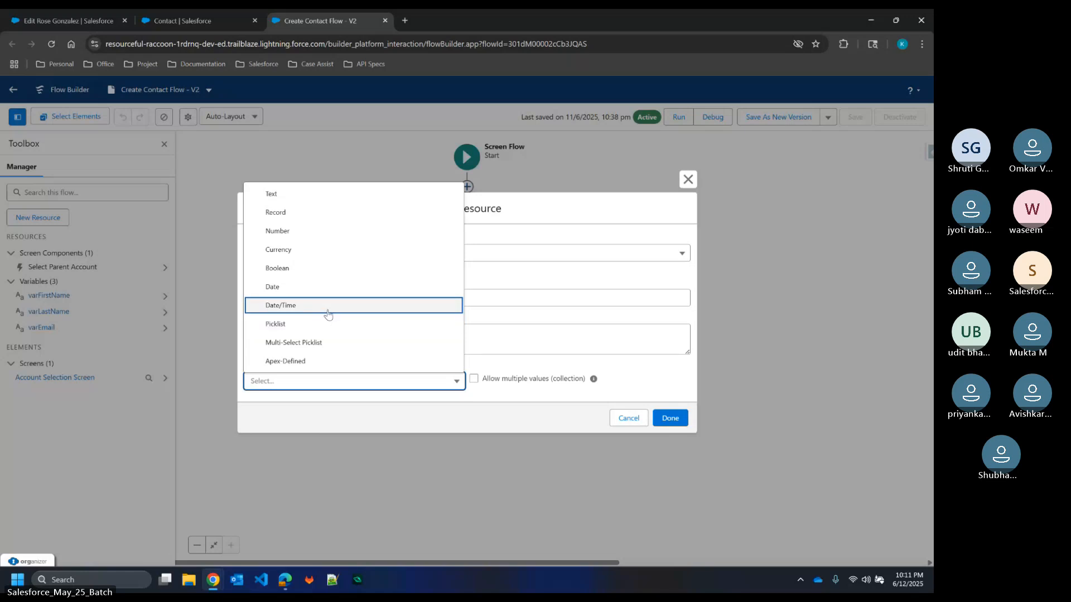
click(349, 287)
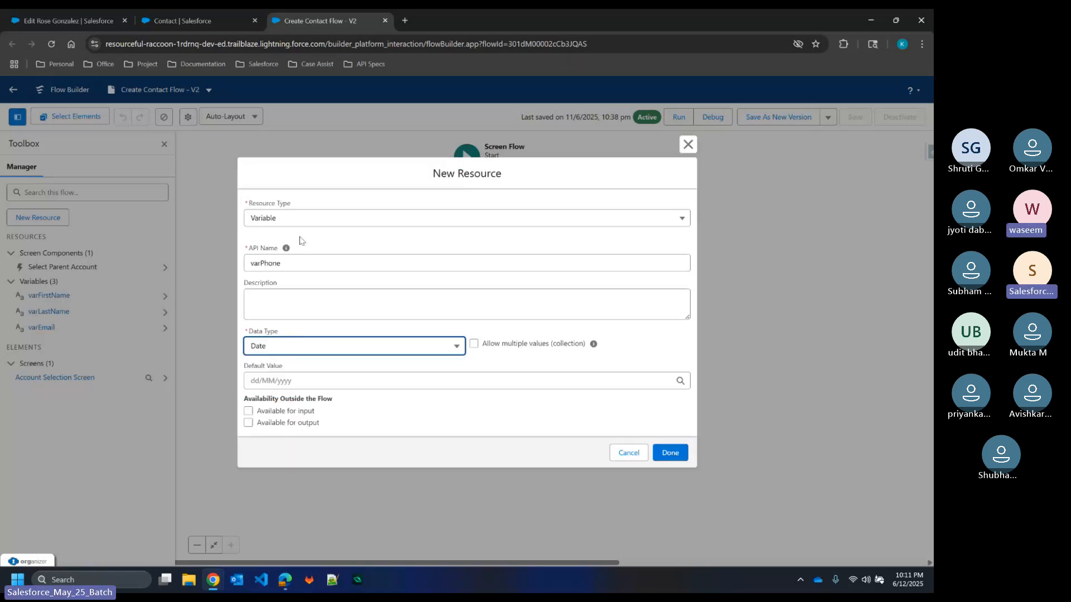
click(332, 348)
click(312, 406)
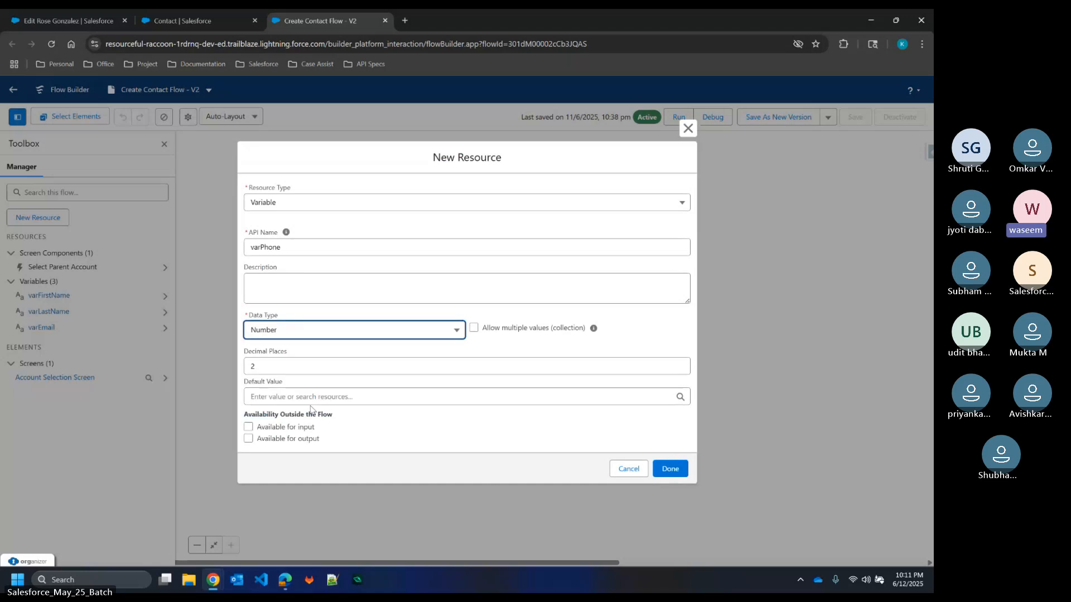
click(345, 337)
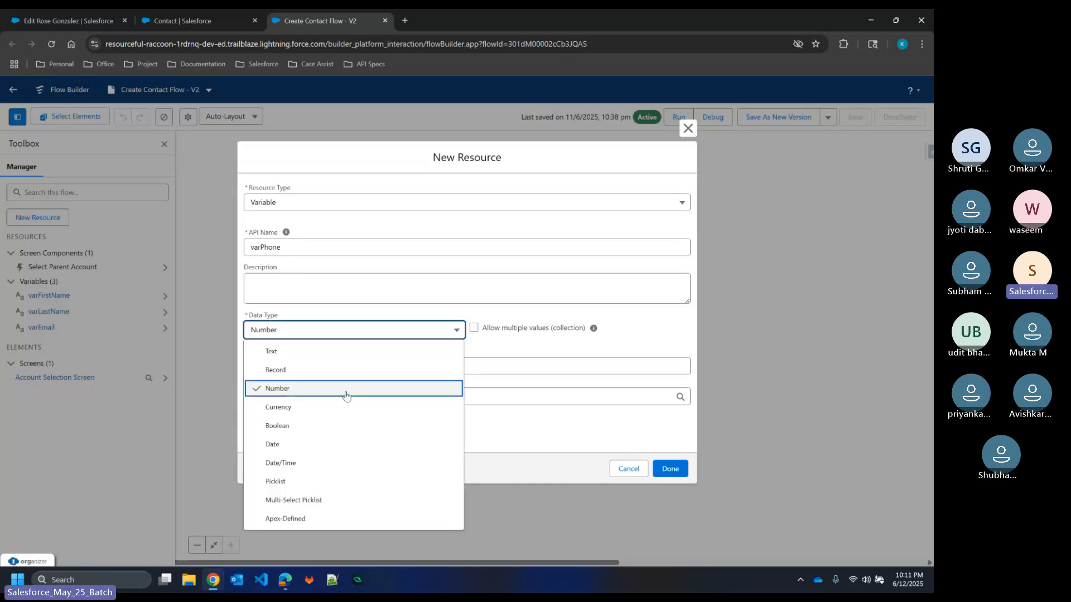
click(509, 345)
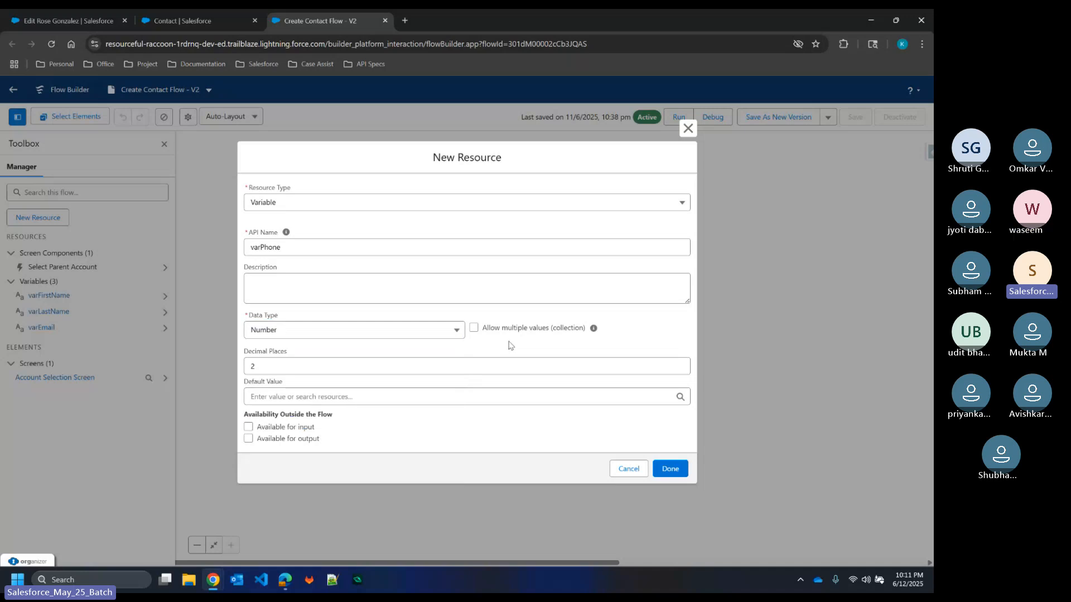
click(298, 370)
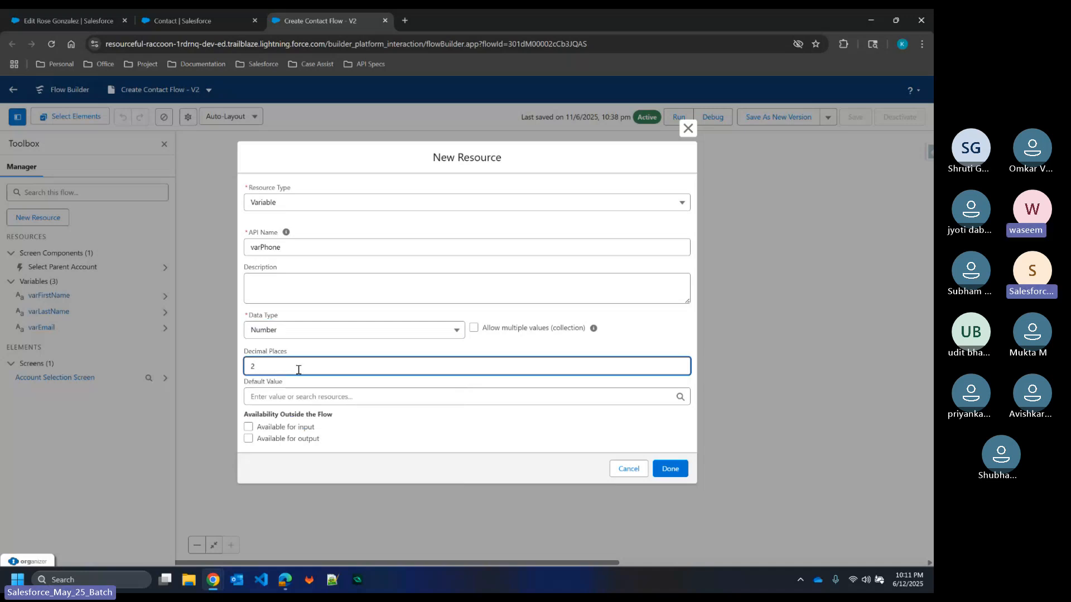
key(BackSpace)
click(359, 352)
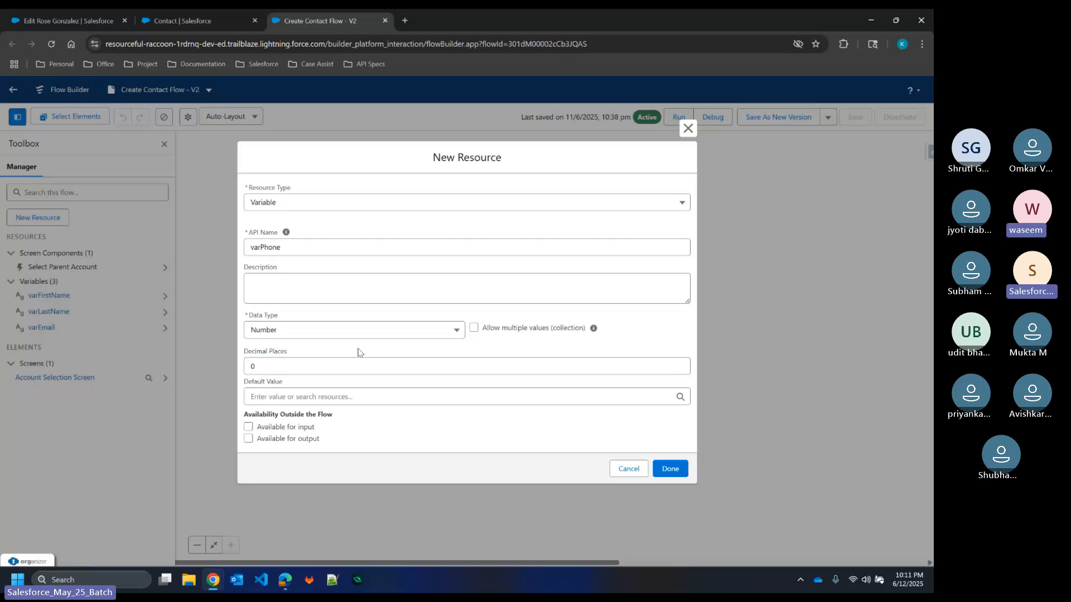
Step: Review the available data types and resource types for the varPhone variable, and close the new resource without saving it
click(337, 330)
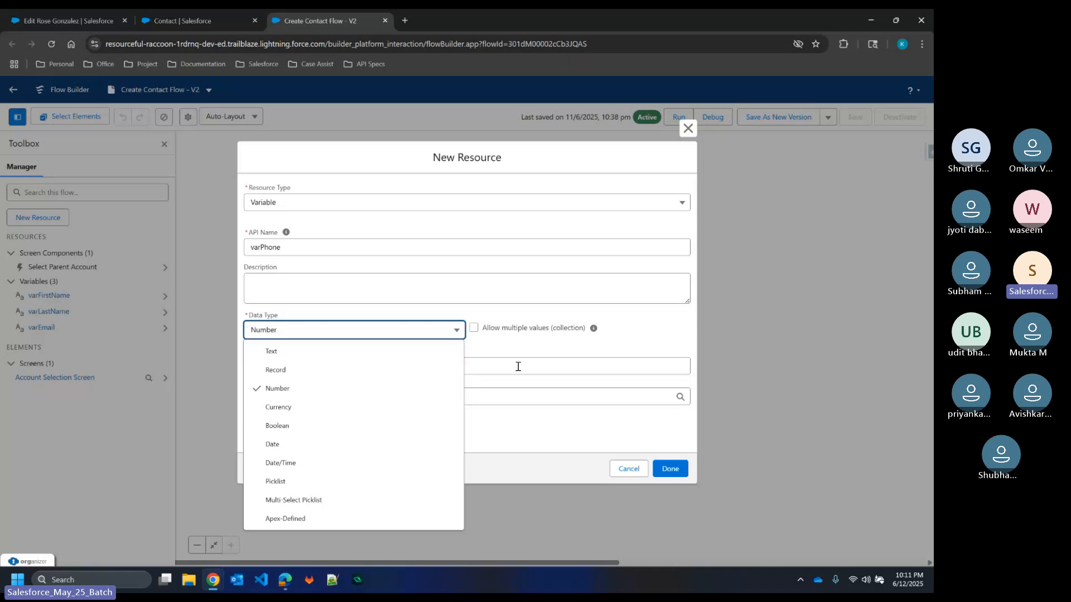
click(504, 351)
click(249, 247)
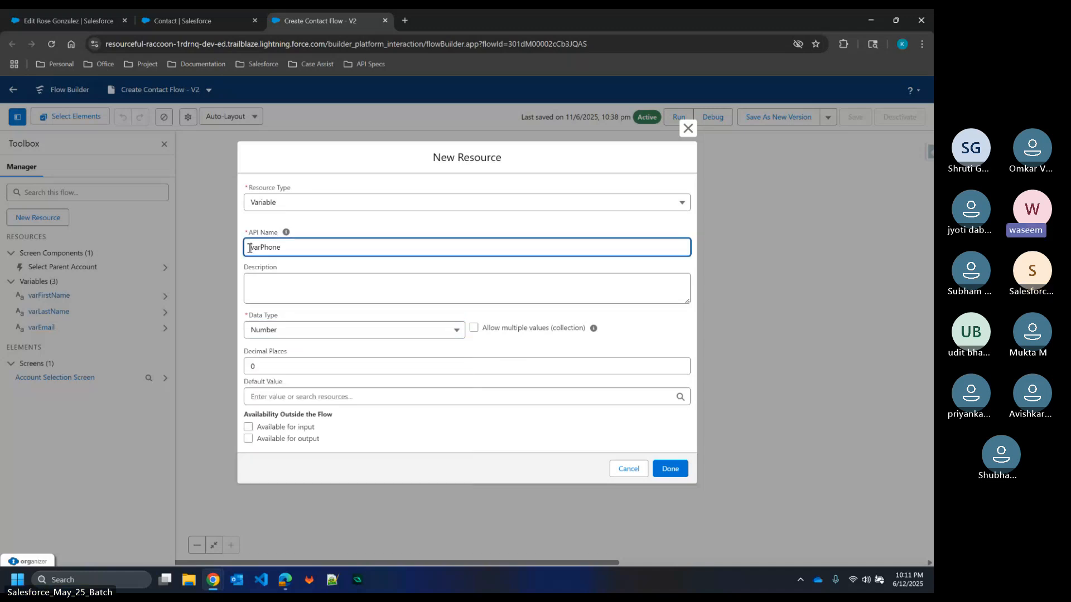
drag(249, 247, 296, 241)
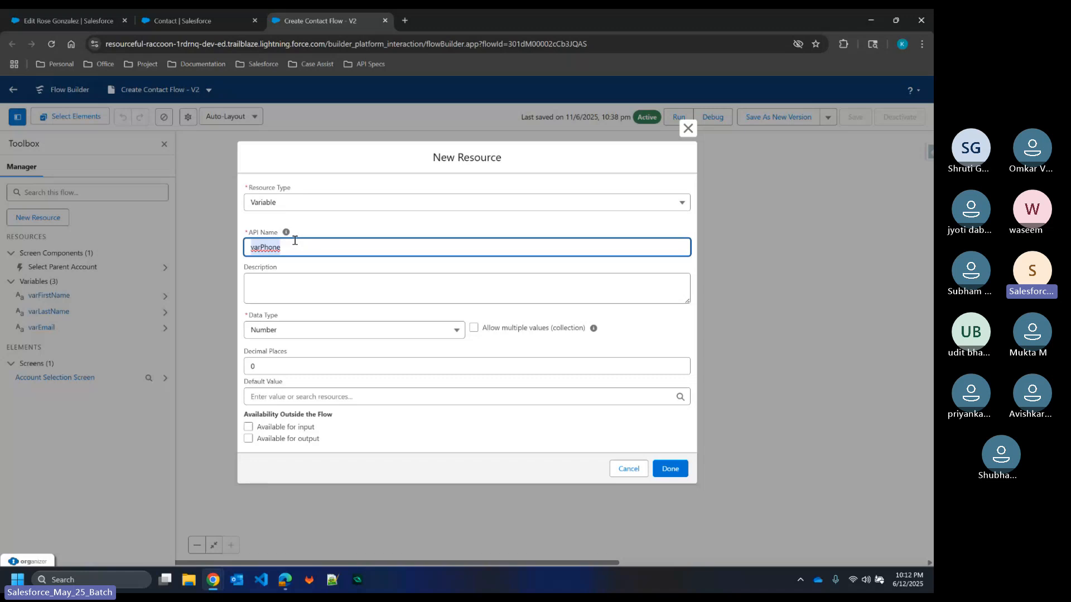
click(308, 206)
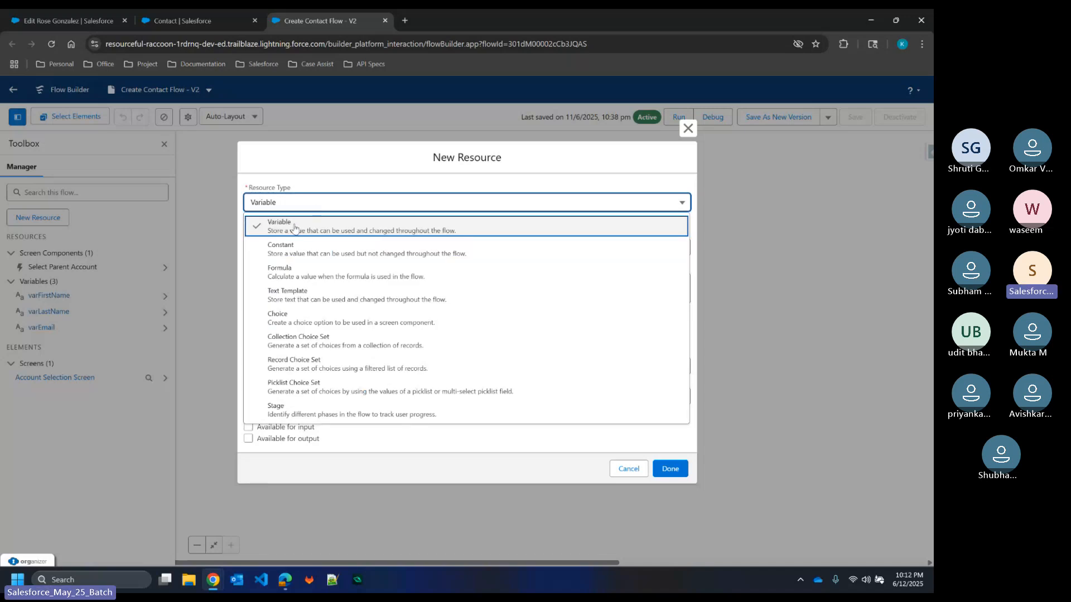
click(301, 184)
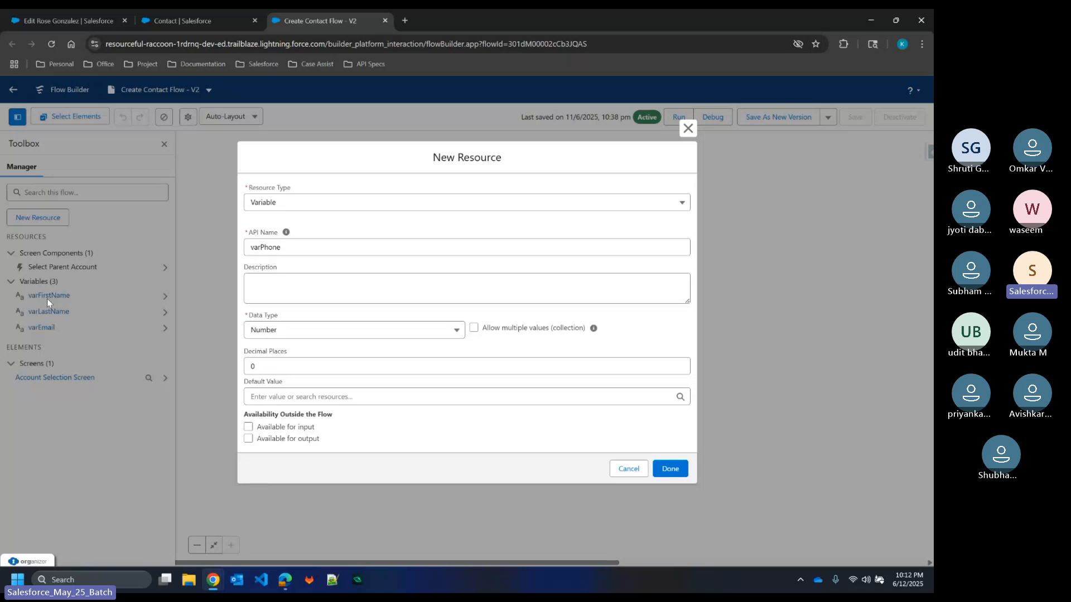
click(341, 203)
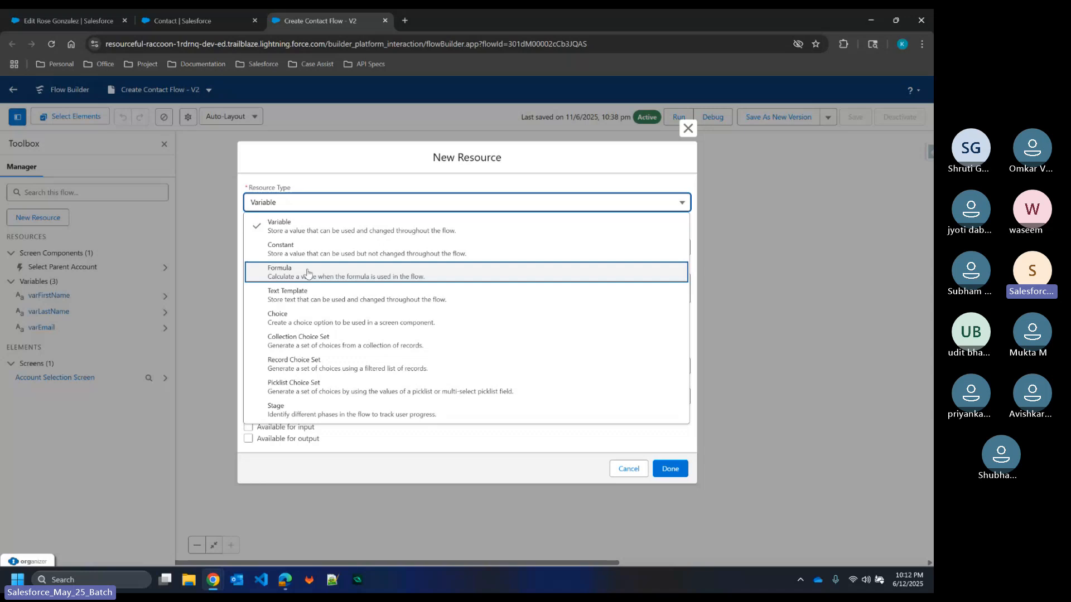
click(352, 176)
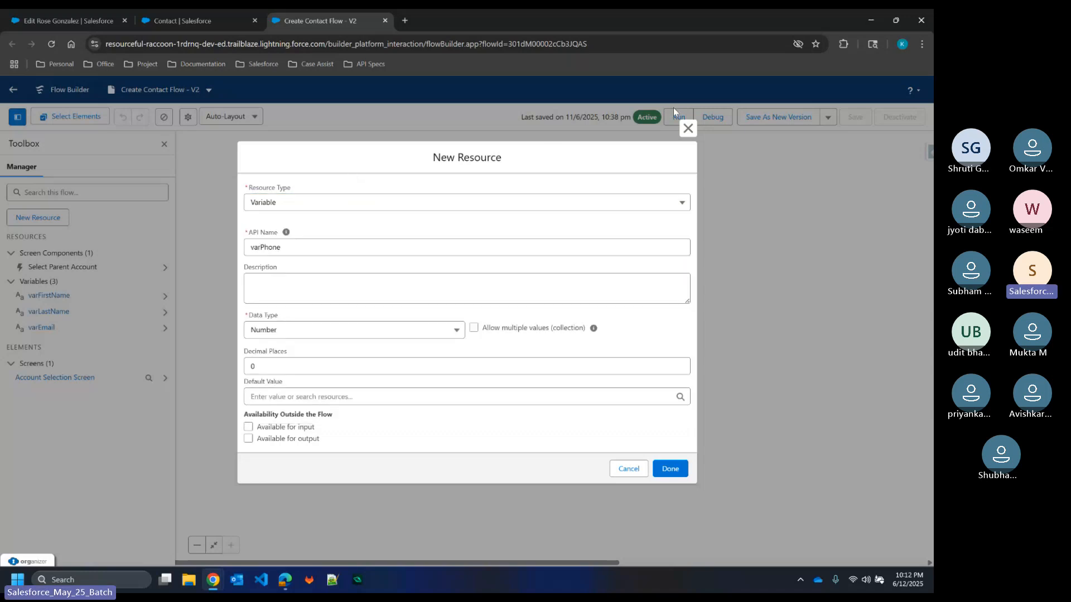
click(687, 128)
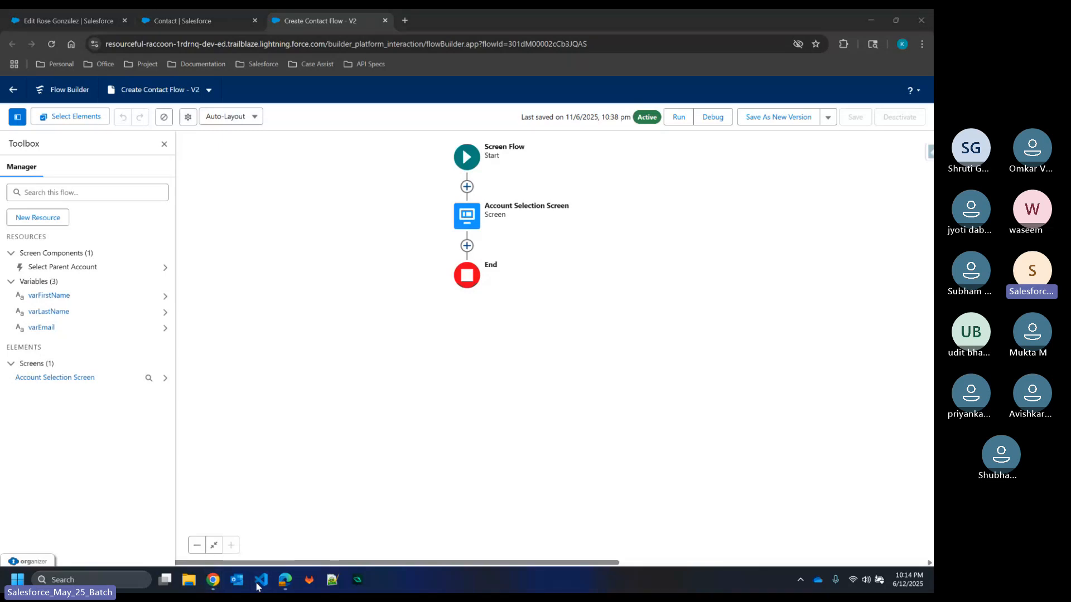
Step: Switch to Visual Studio Code, close the CaseOptimizationController.cls working tree comparison and go to the beginning of the class file
click(261, 580)
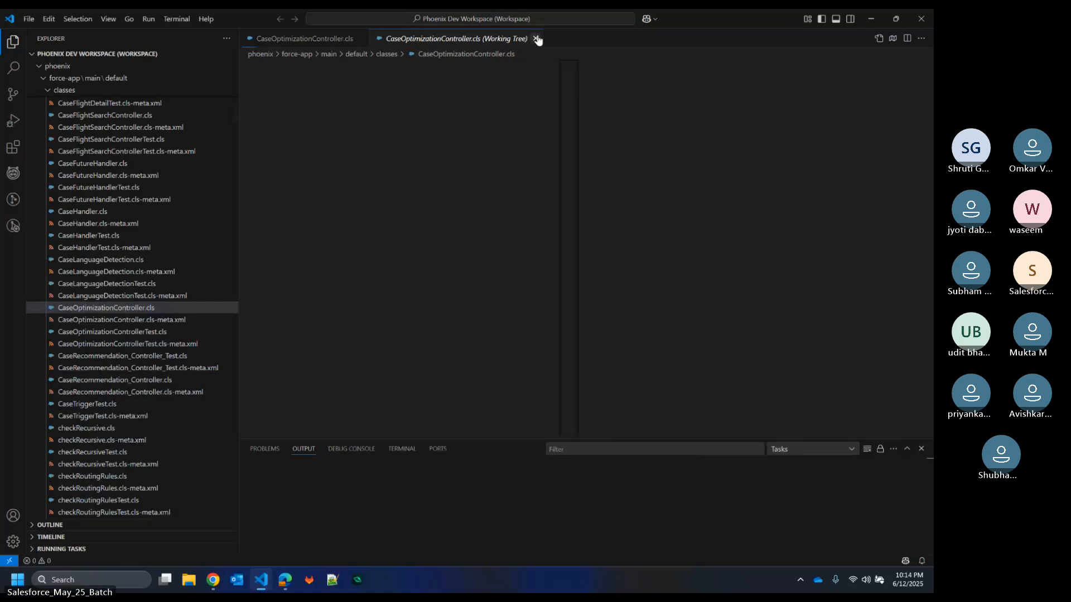
click(536, 39)
scroll(585, 320, up, 8)
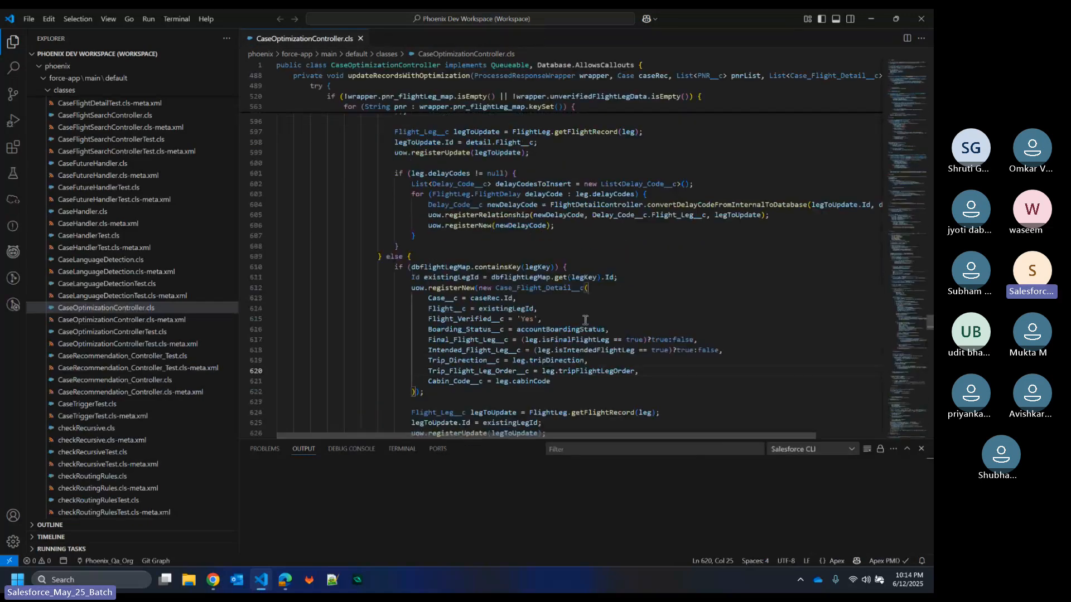
scroll(585, 320, up, 13)
scroll(586, 320, up, 20)
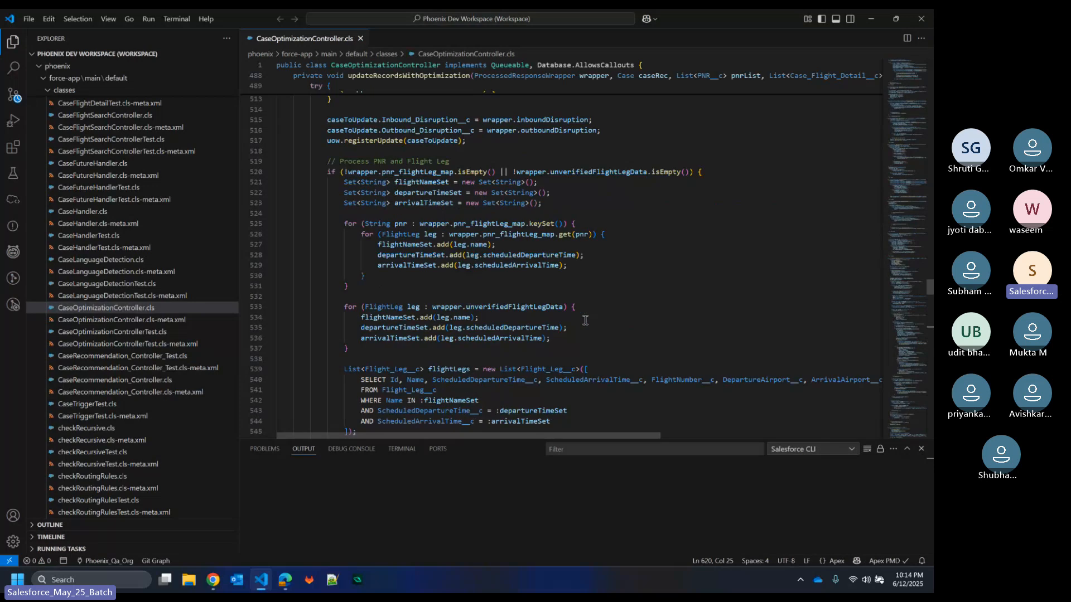
scroll(585, 321, up, 20)
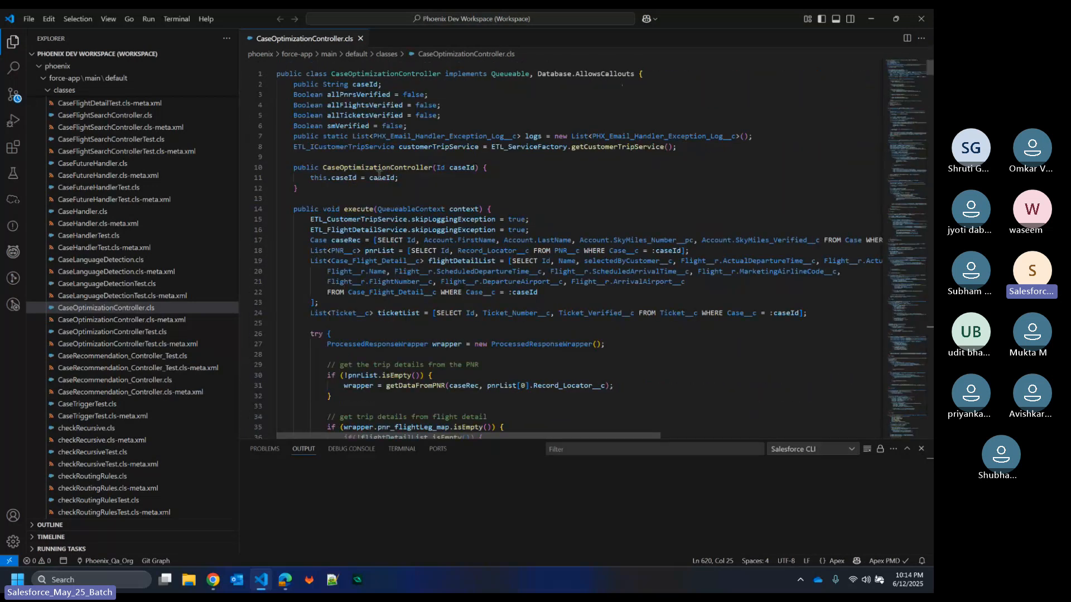
Step: Examine the class name, the Boolean variables and the customer trip service declaration at the start of CaseOptimizationController
double_click(385, 77)
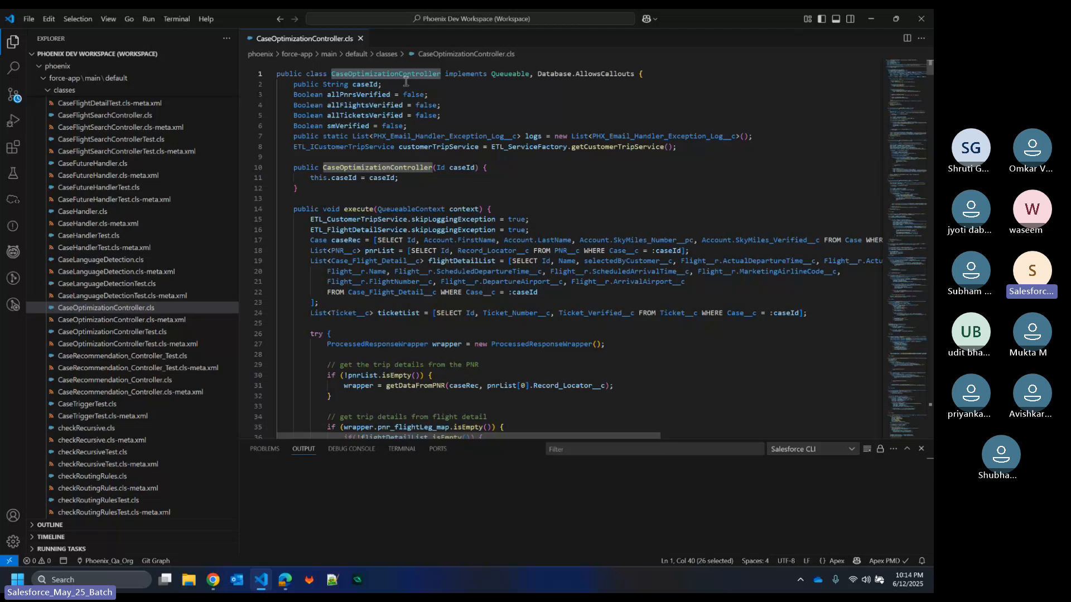
click(366, 75)
double_click(349, 105)
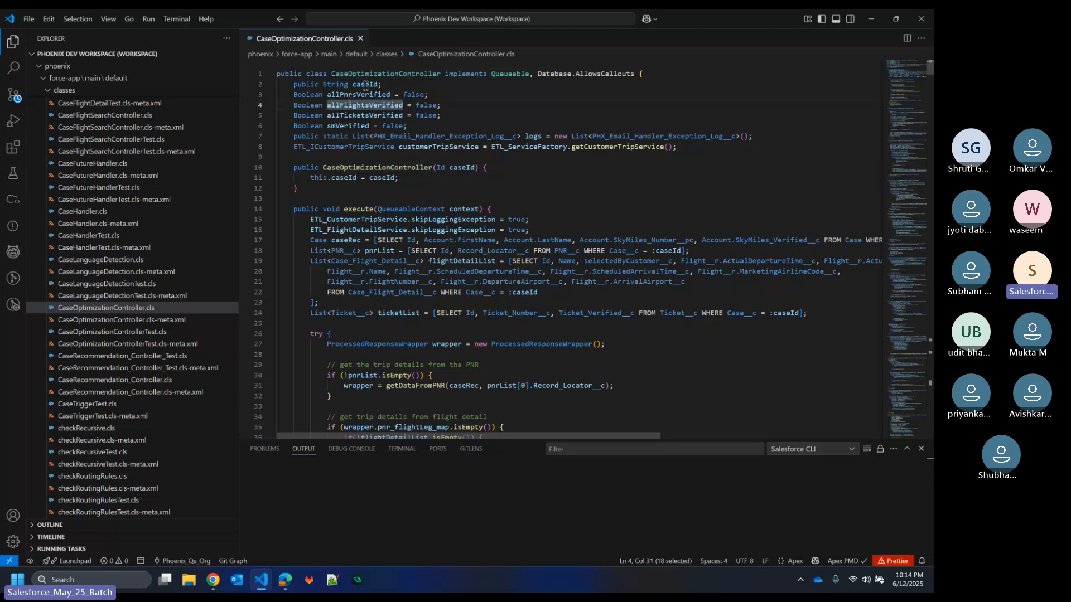
scroll(366, 85, down, 1)
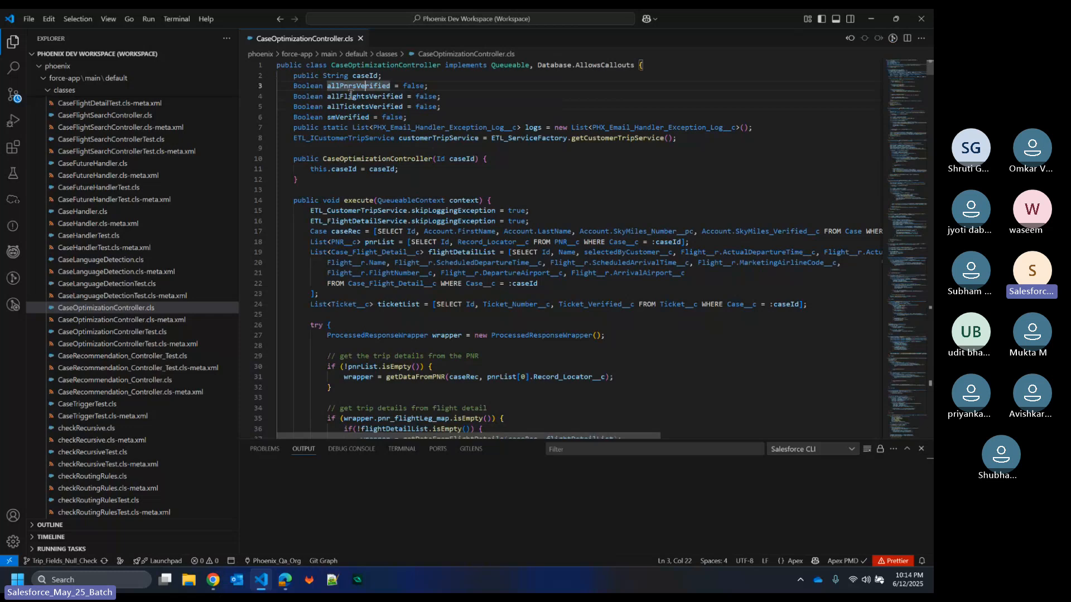
click(354, 86)
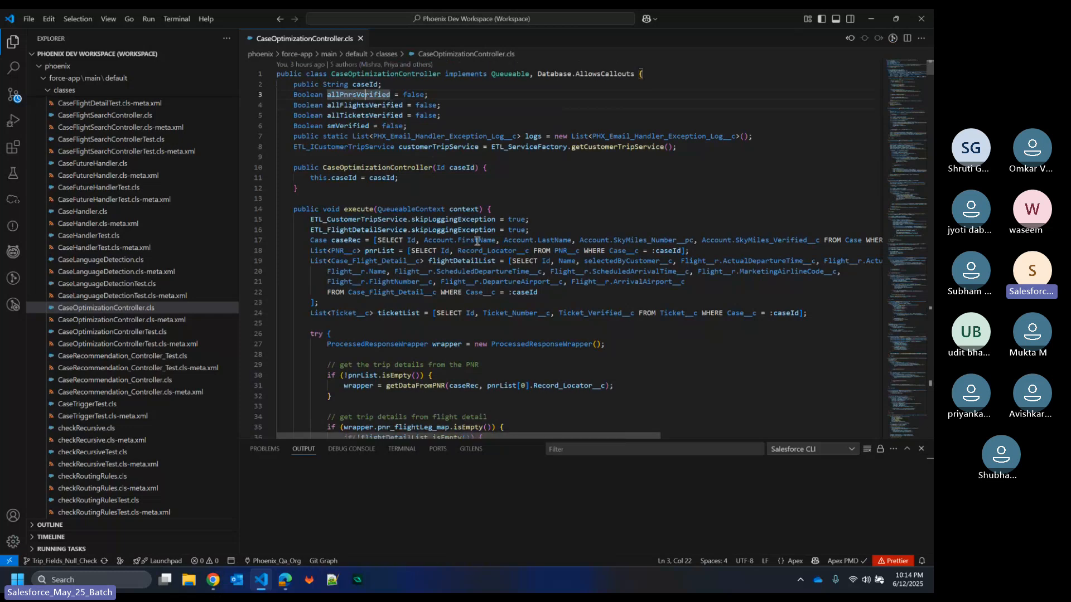
double_click(580, 147)
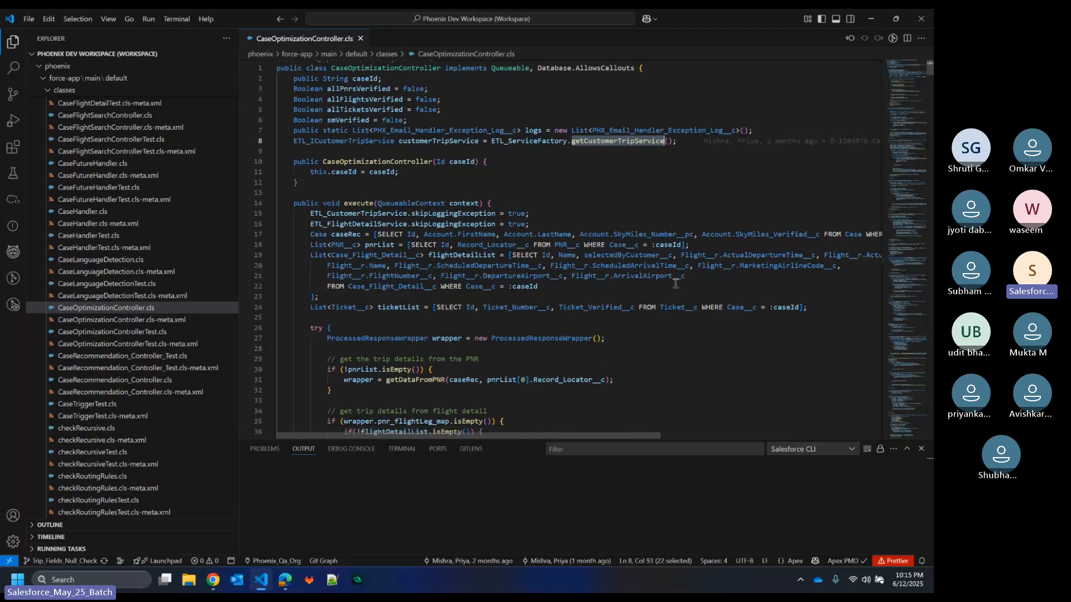
scroll(676, 283, down, 1)
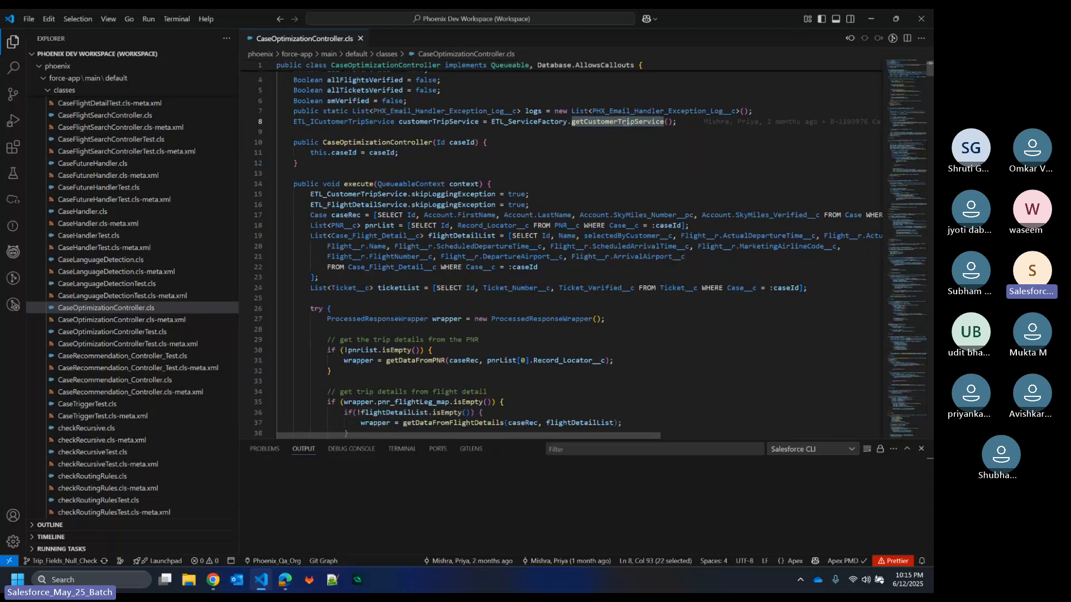
double_click(329, 121)
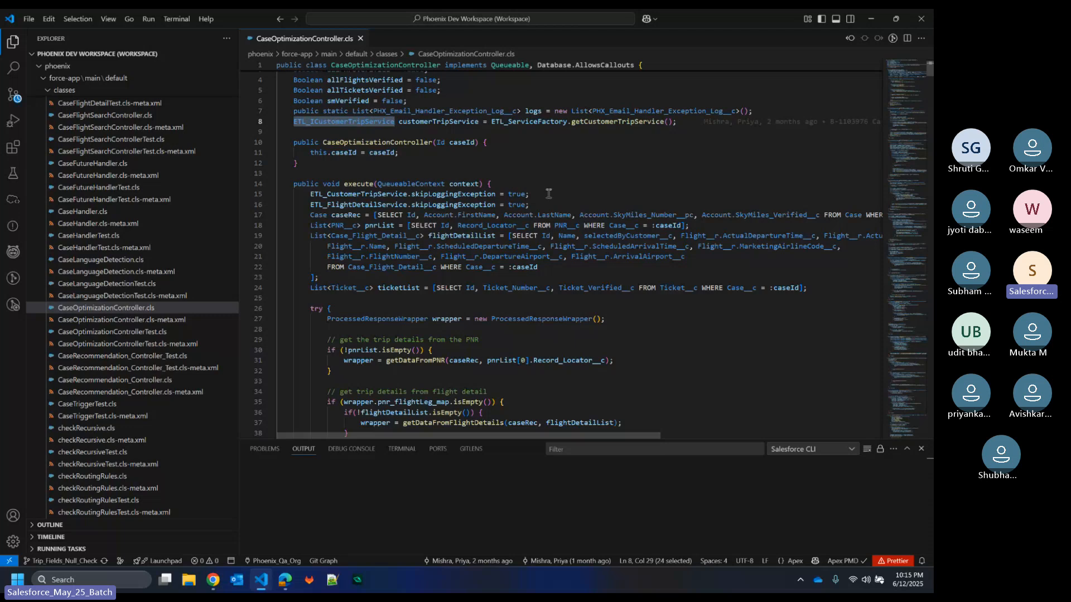
Step: Examine the execute method's calls for getting trip details, updating records, logging exceptions and inserting logs
scroll(548, 194, down, 2)
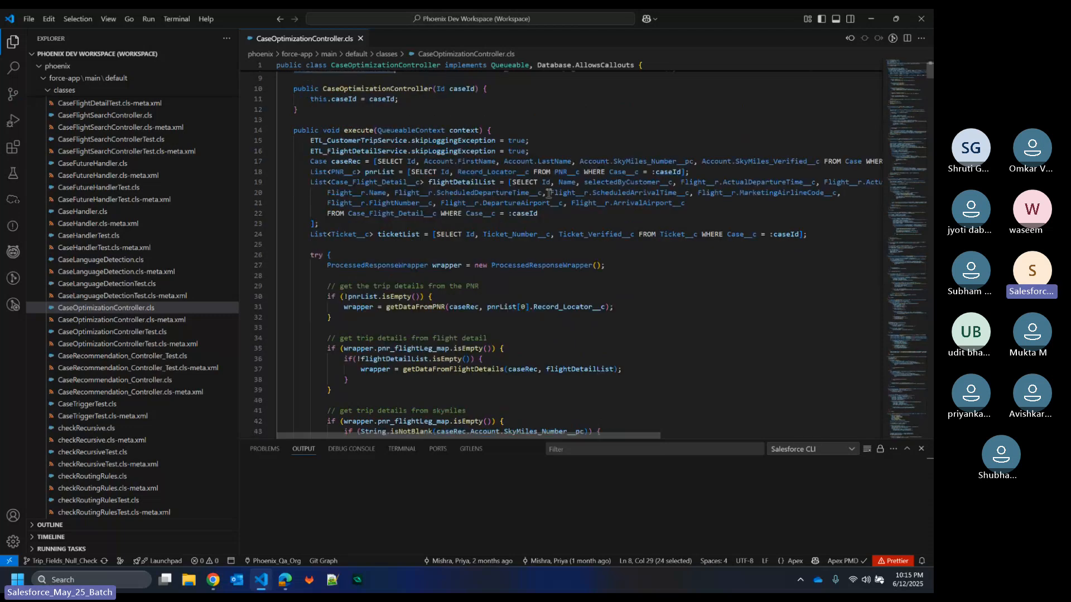
click(429, 310)
double_click(429, 310)
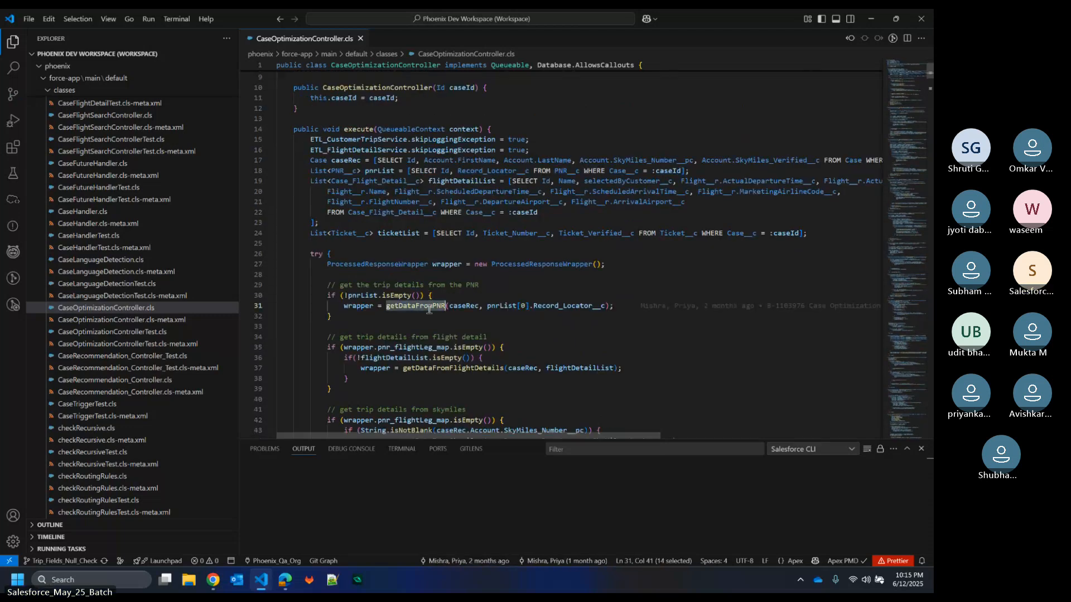
scroll(413, 295, down, 3)
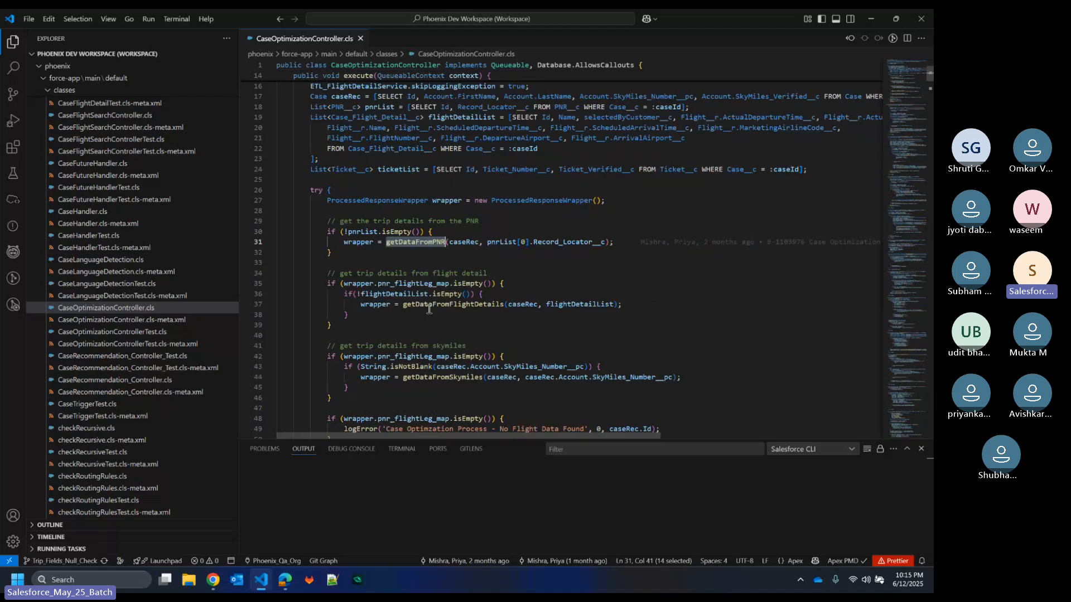
double_click(377, 277)
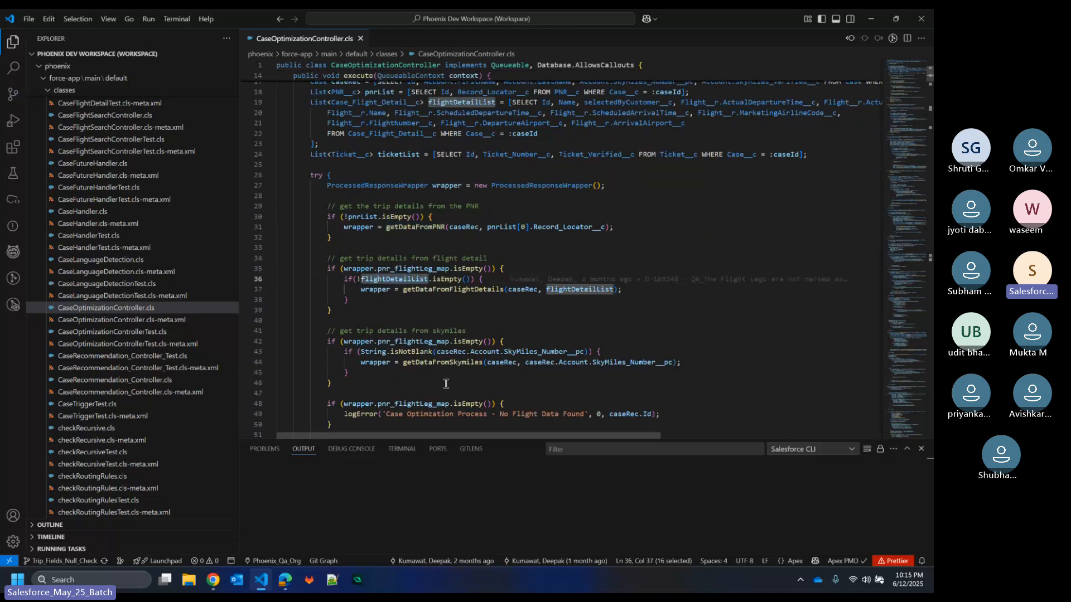
scroll(445, 377, down, 1)
scroll(472, 428, down, 5)
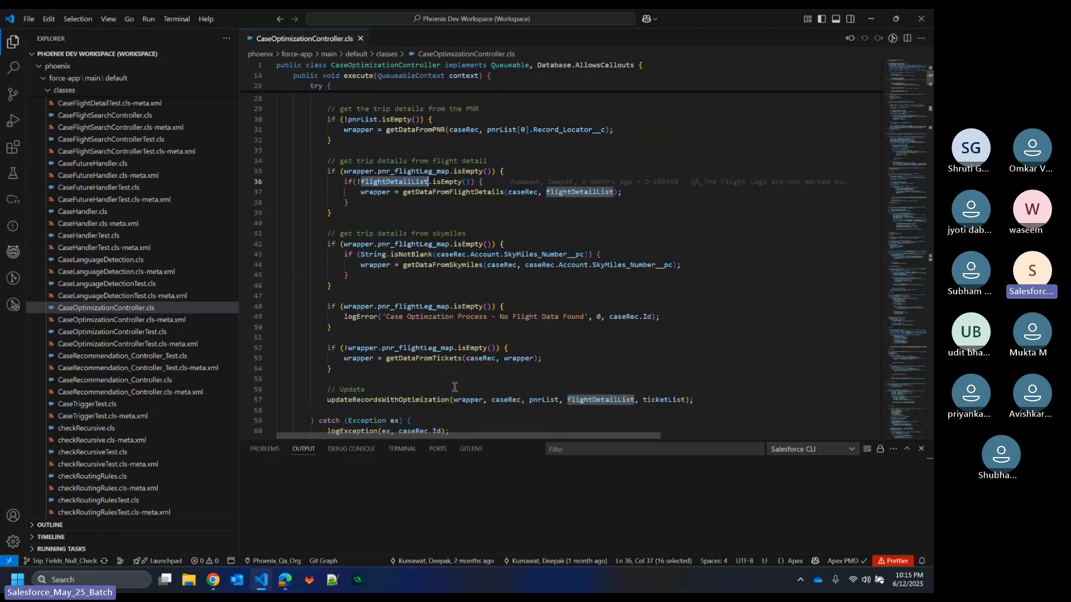
scroll(455, 387, down, 1)
double_click(391, 312)
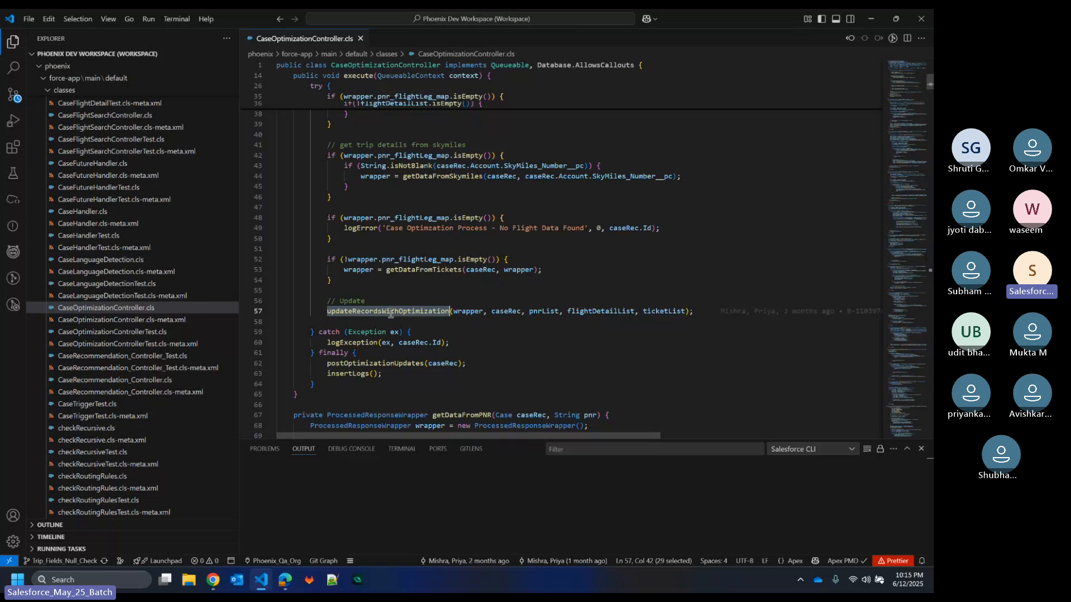
click(326, 343)
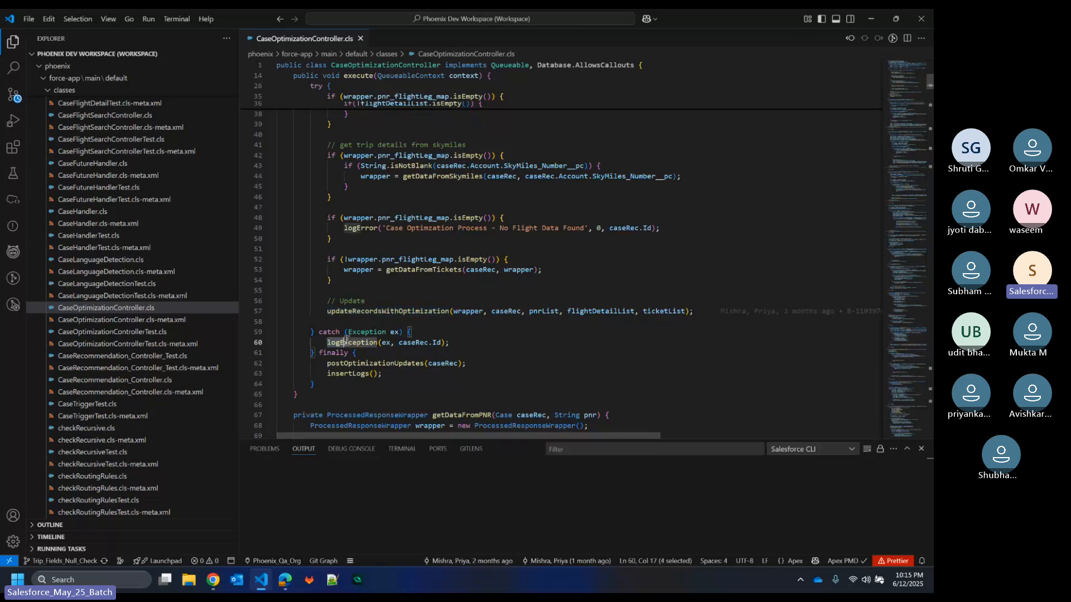
click(327, 364)
drag(327, 363, 367, 373)
scroll(440, 368, down, 2)
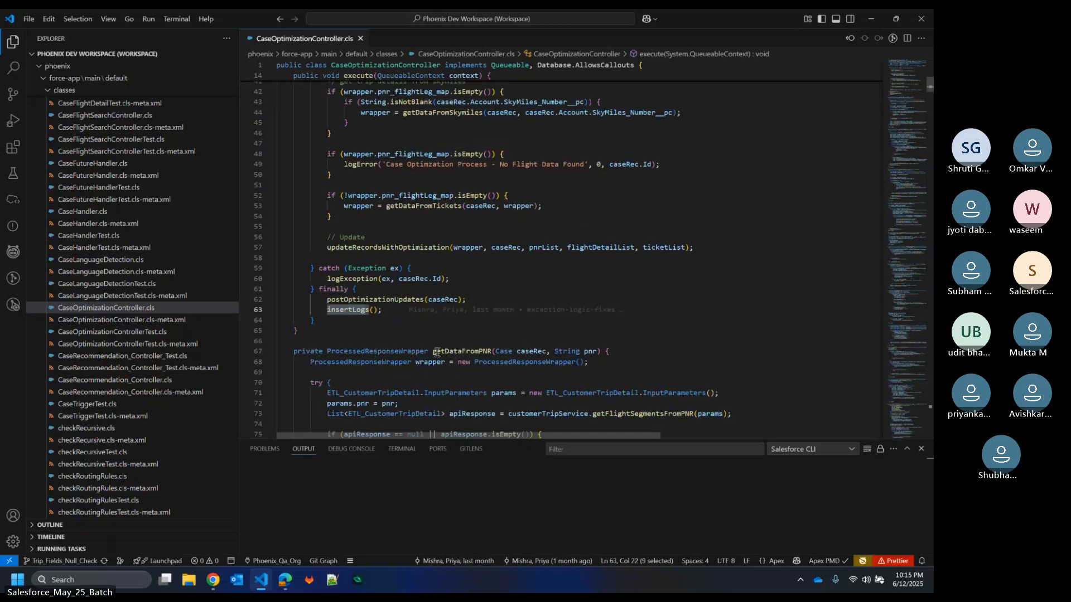
Step: Examine the getDataFromPNR method's name, its params variable and its apiResponse list
drag(433, 352, 491, 351)
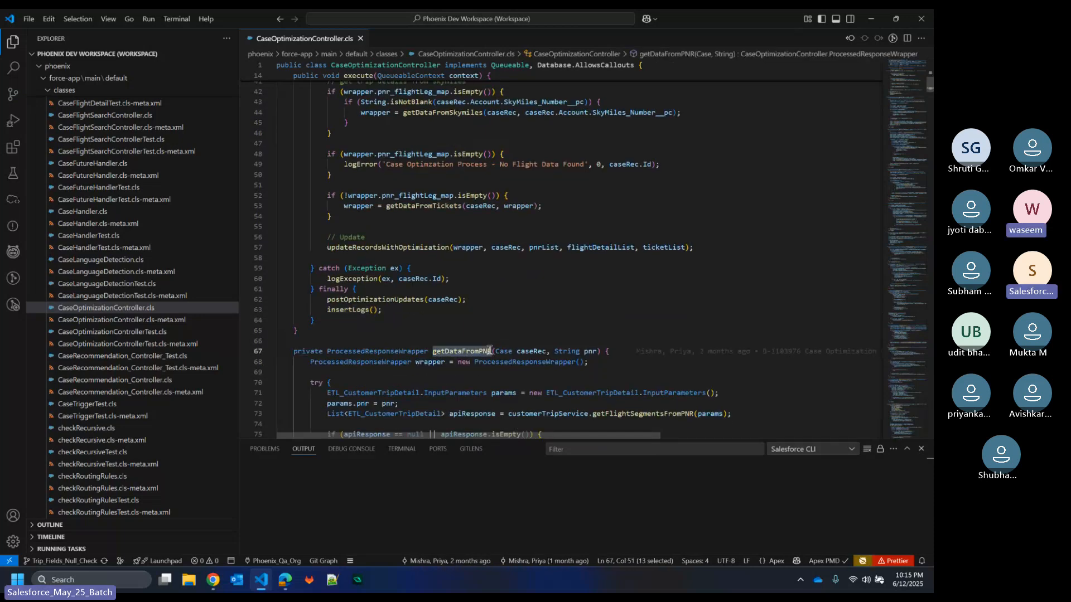
click(502, 393)
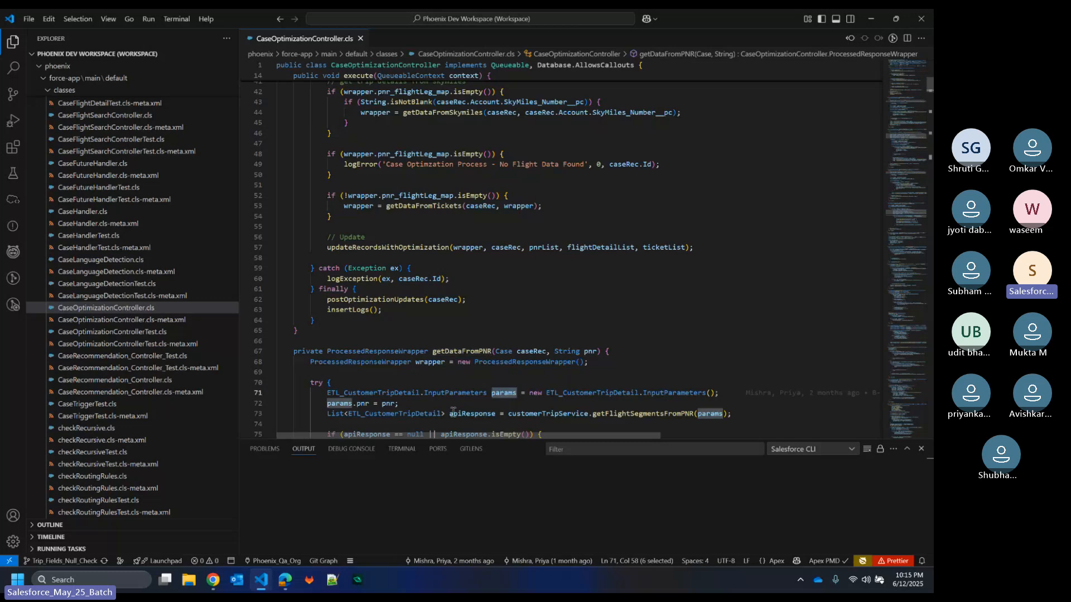
click(451, 414)
drag(450, 413, 486, 415)
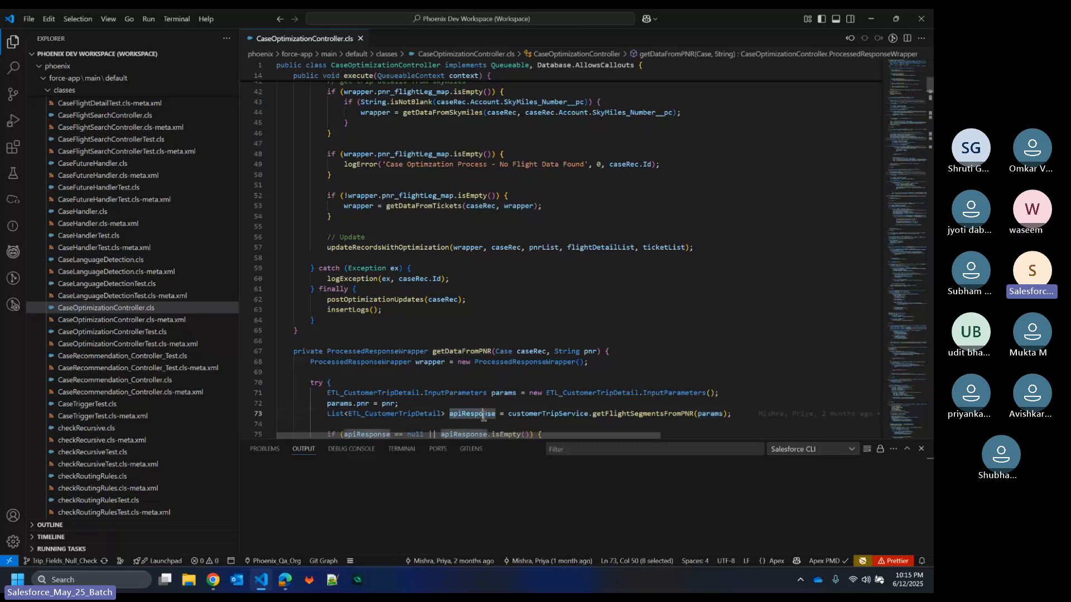
Step: Return to the class declaration and examine the names of the exception log object, customer trip service and flight detail service
scroll(486, 416, up, 10)
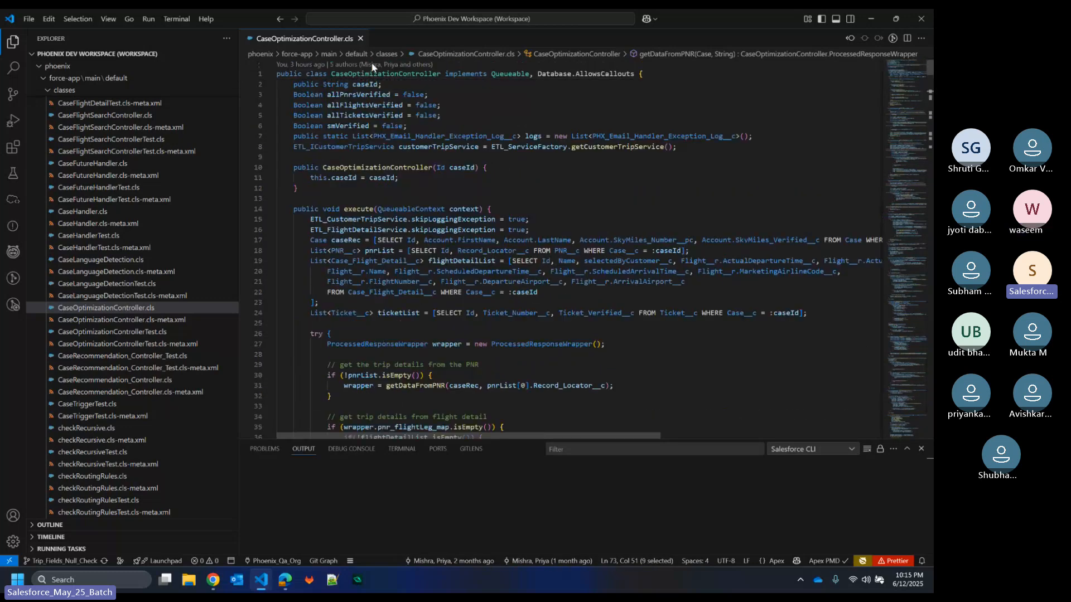
double_click(363, 73)
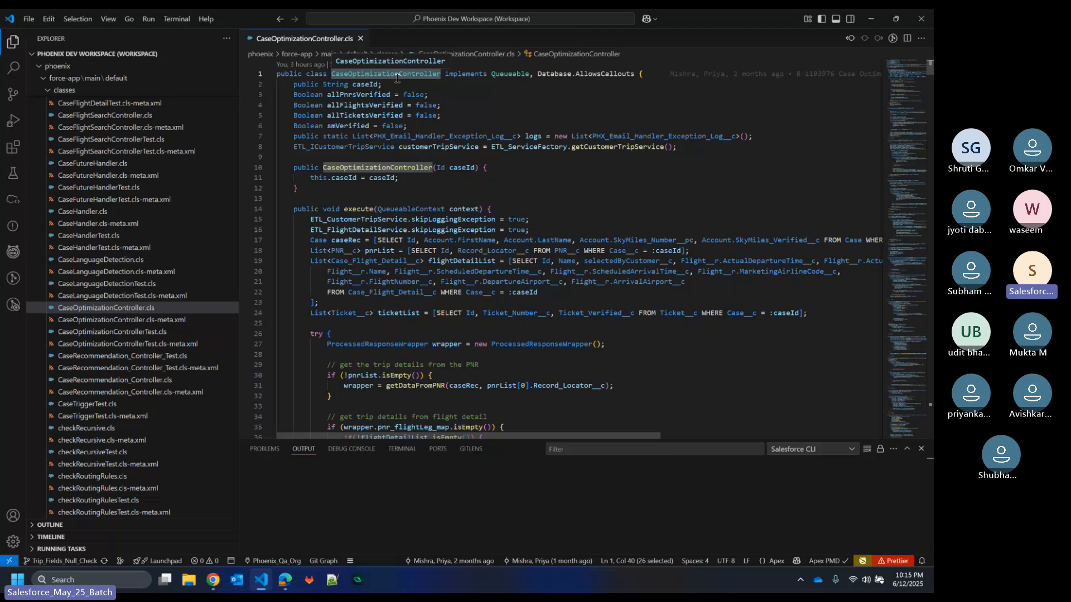
double_click(365, 146)
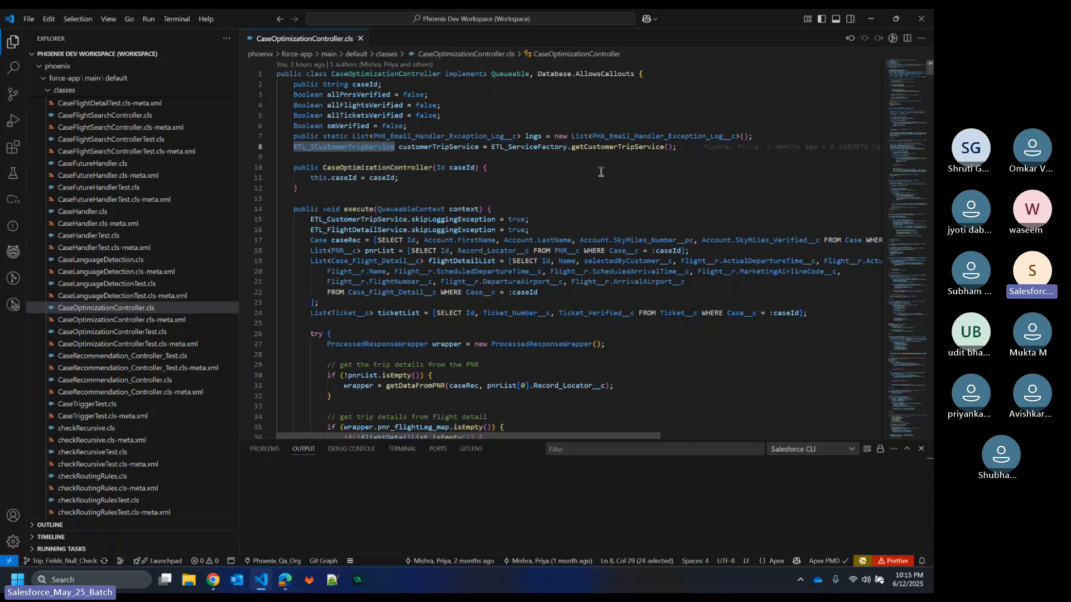
double_click(457, 135)
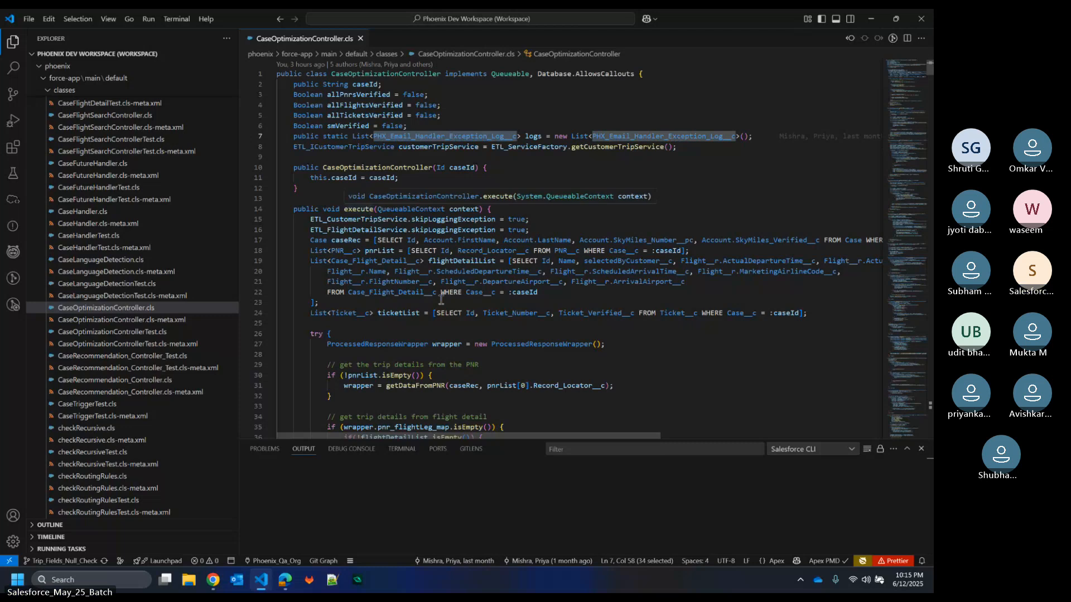
double_click(377, 230)
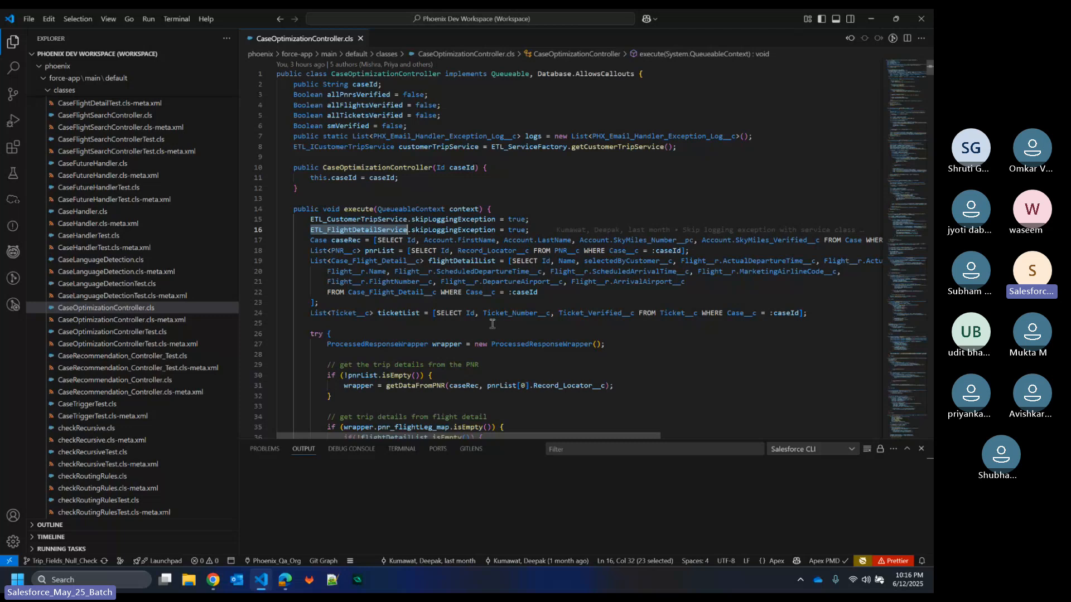
Step: Examine the skipLoggingException flag set for the customer trip and flight detail services in the execute method
scroll(492, 324, down, 1)
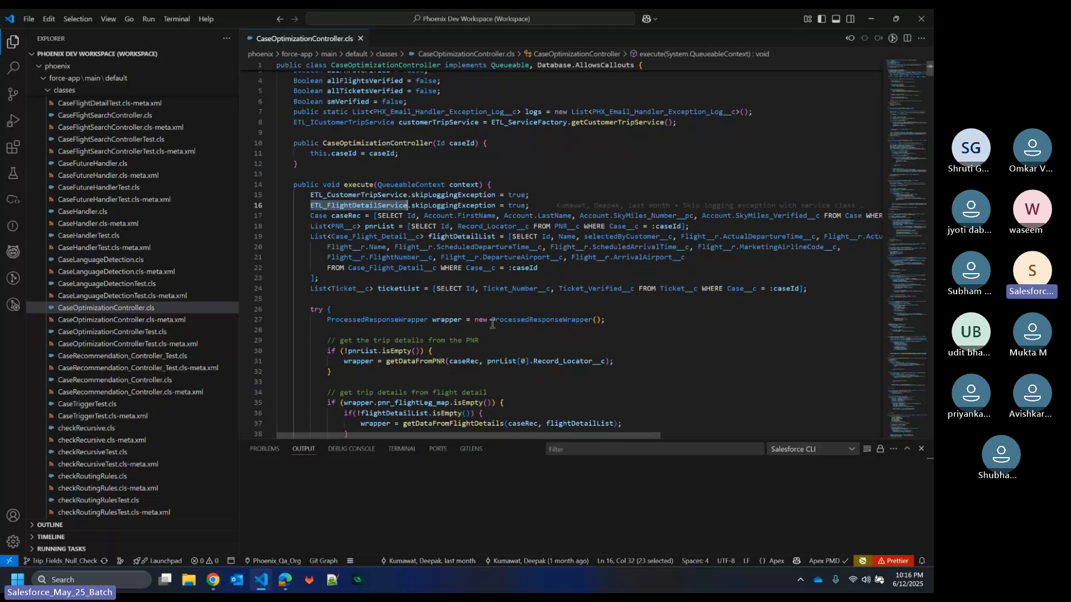
scroll(492, 324, down, 2)
click(470, 149)
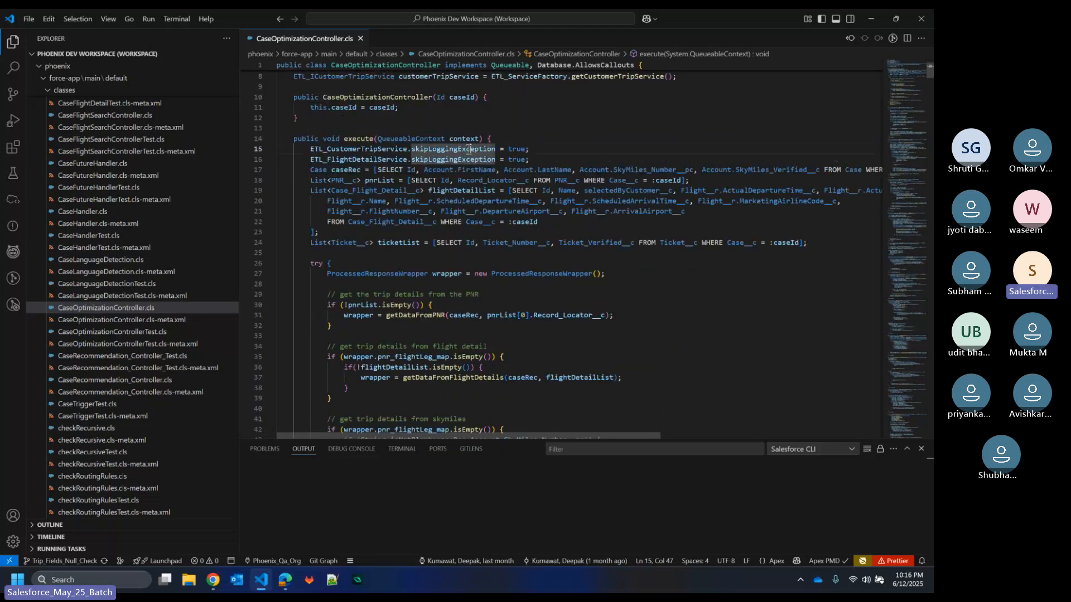
double_click(470, 149)
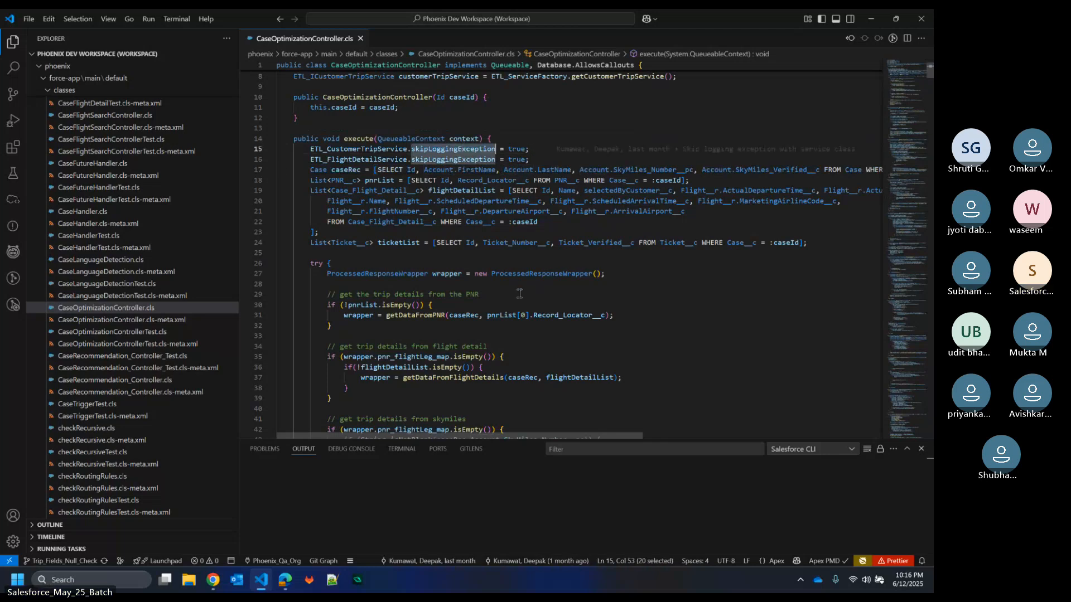
scroll(519, 293, down, 7)
scroll(519, 293, up, 6)
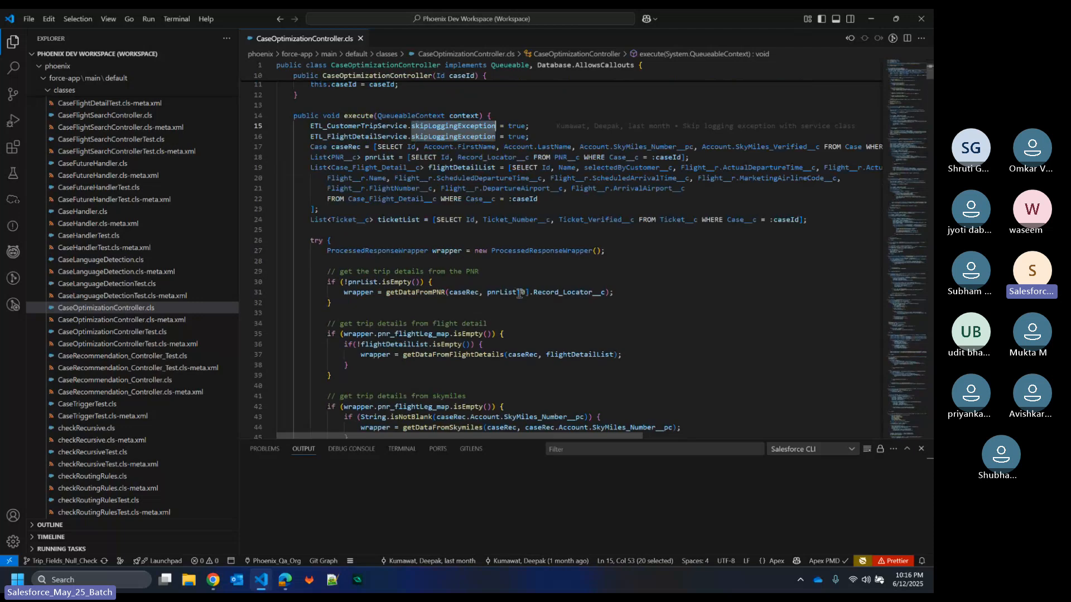
scroll(477, 134, up, 1)
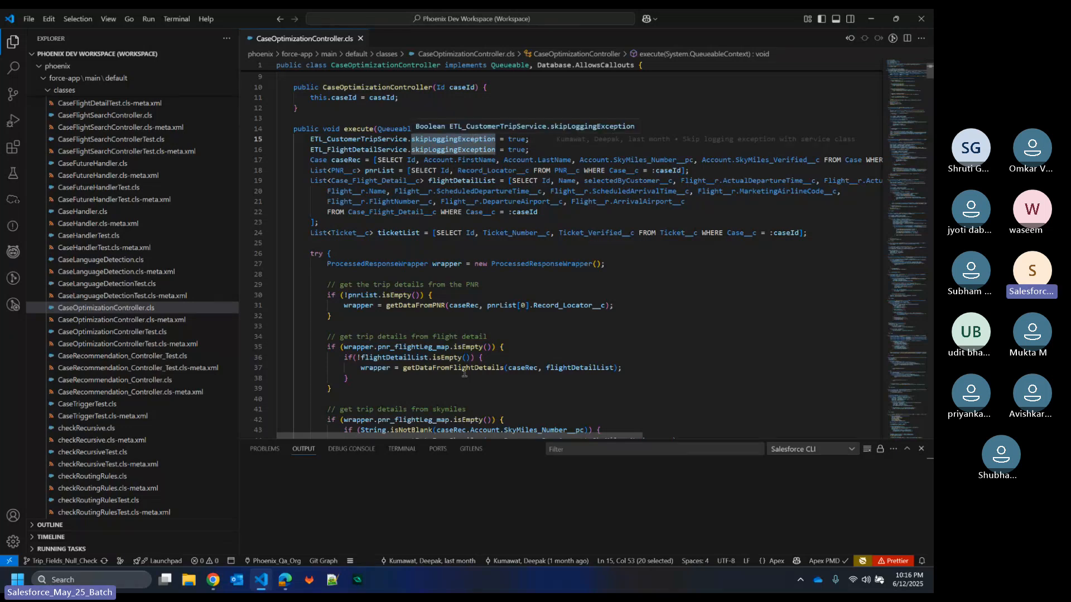
Step: Examine the variable names in the ProcessedResponseWrapper class and the logging methods near the end of the class
scroll(827, 178, down, 15)
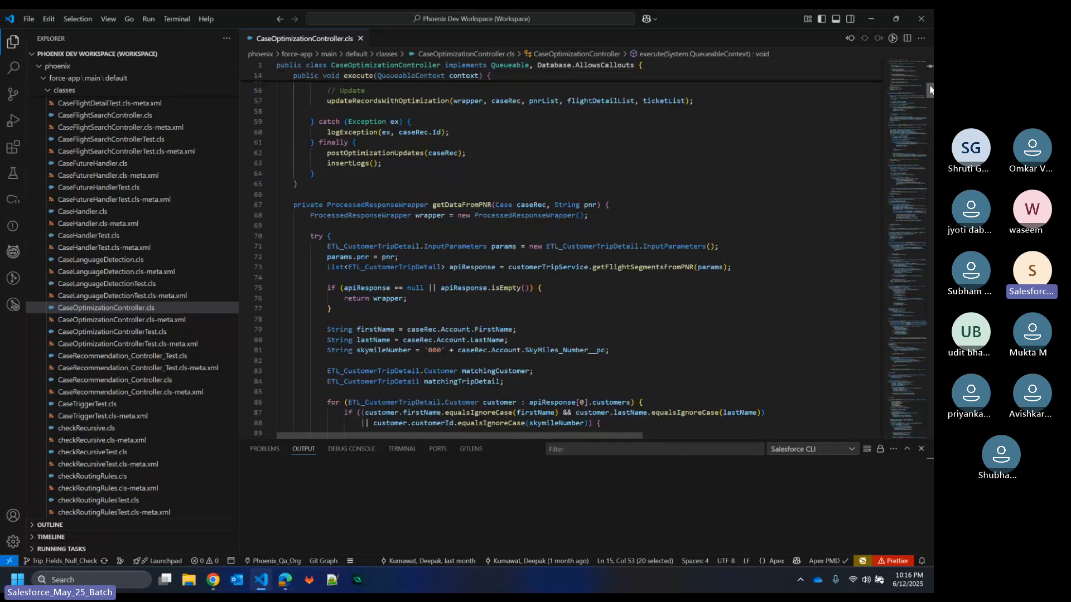
scroll(585, 253, down, 20)
scroll(383, 202, up, 5)
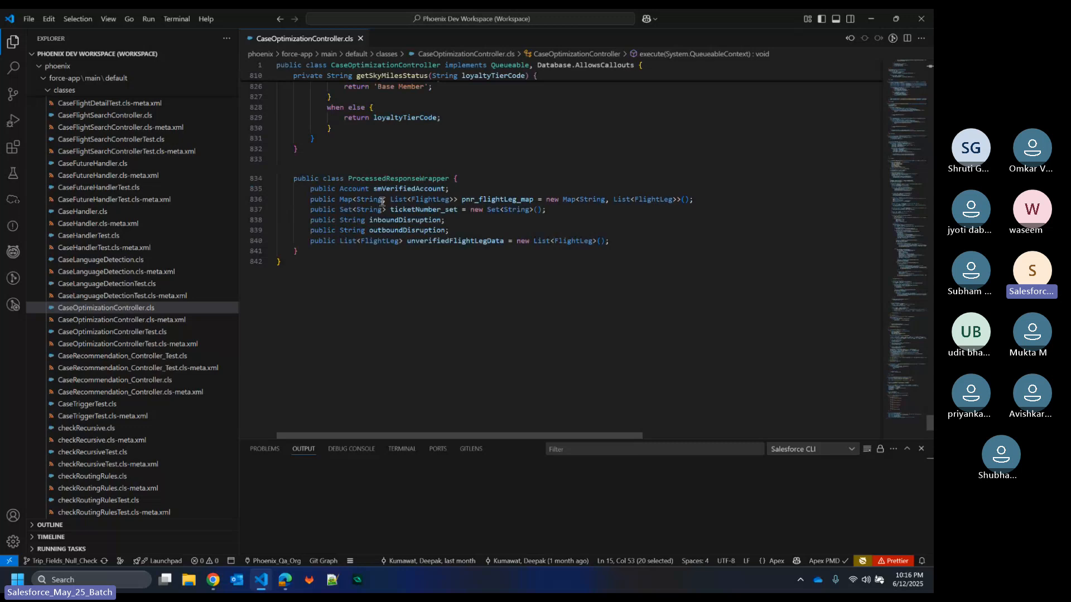
scroll(383, 201, up, 4)
scroll(355, 121, up, 11)
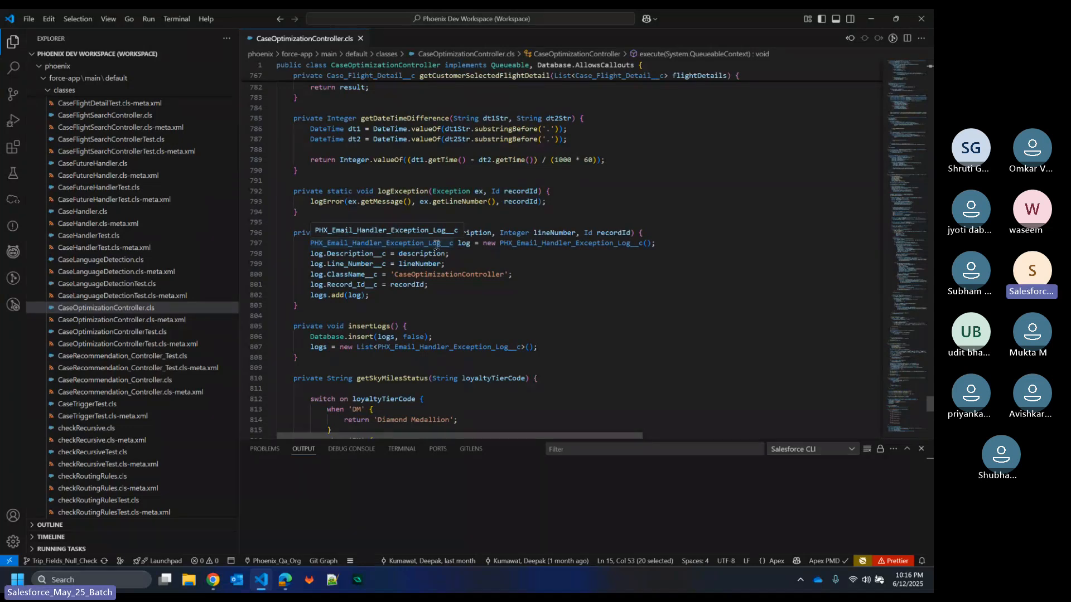
scroll(437, 245, up, 5)
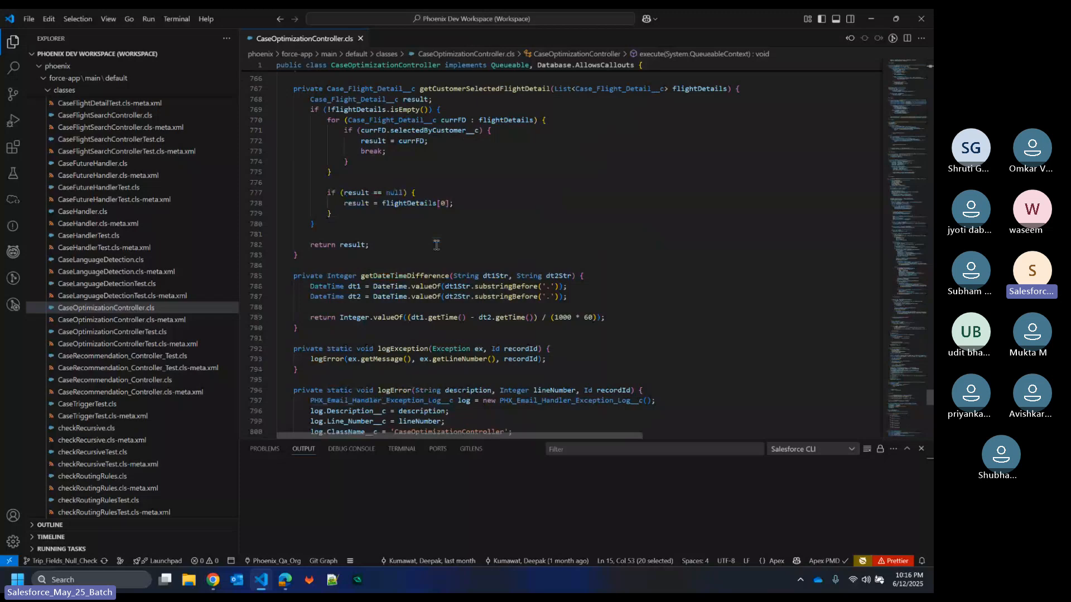
Step: Examine the names in postOptimizationUpdates and the helper methods that follow it, down to logError
scroll(437, 246, up, 18)
scroll(399, 247, down, 1)
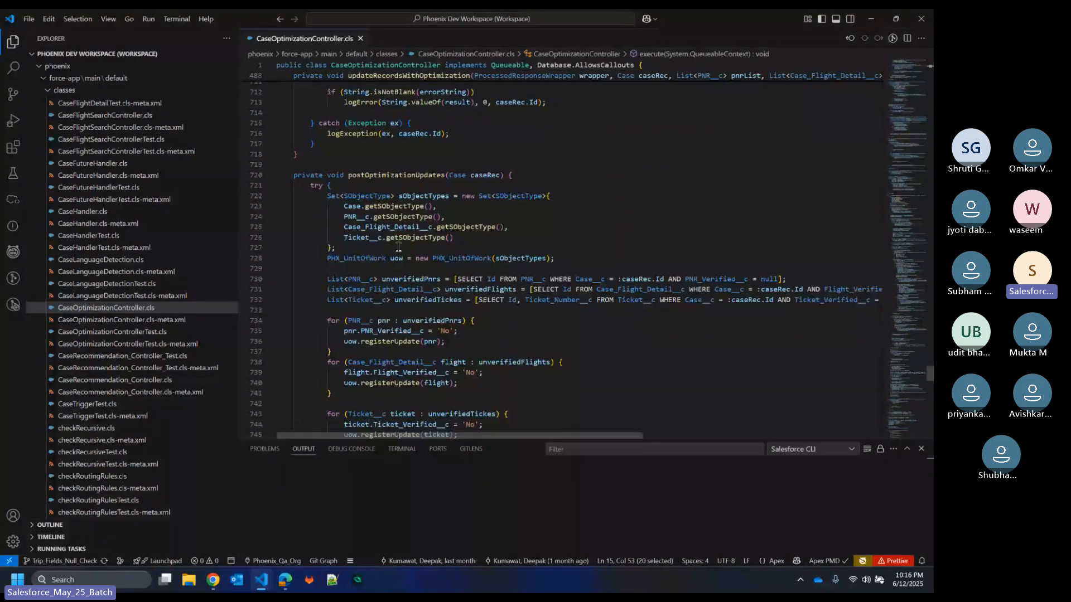
scroll(399, 247, down, 1)
scroll(399, 248, down, 3)
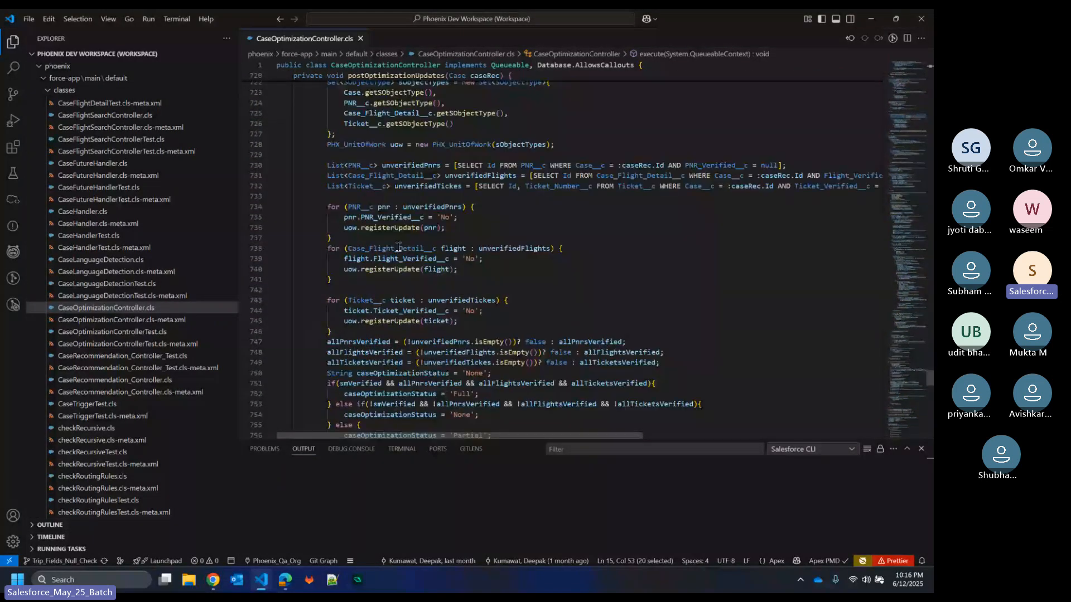
scroll(398, 247, down, 1)
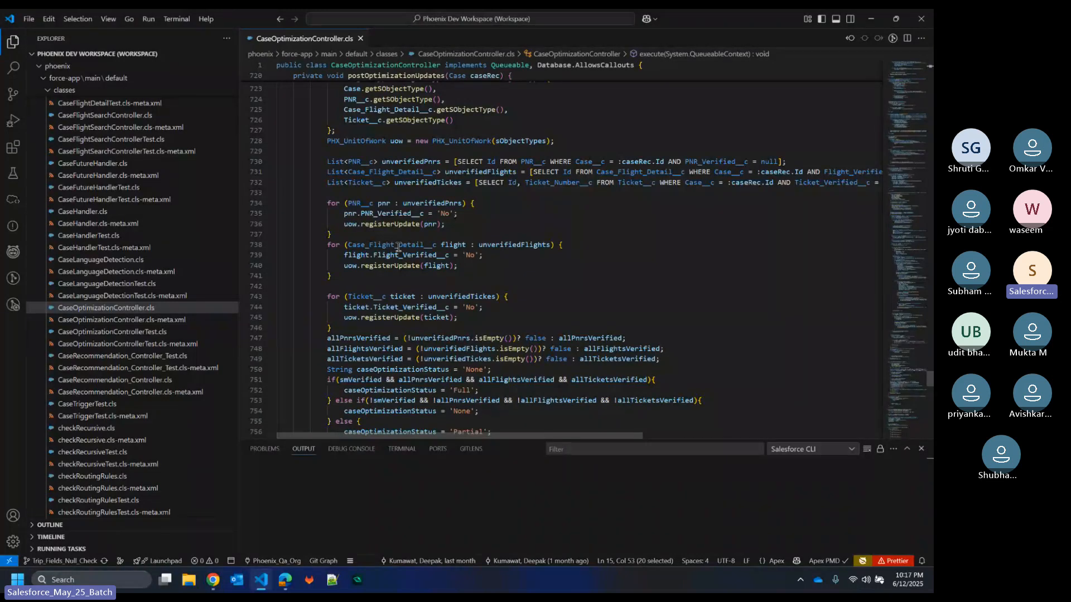
scroll(399, 248, down, 5)
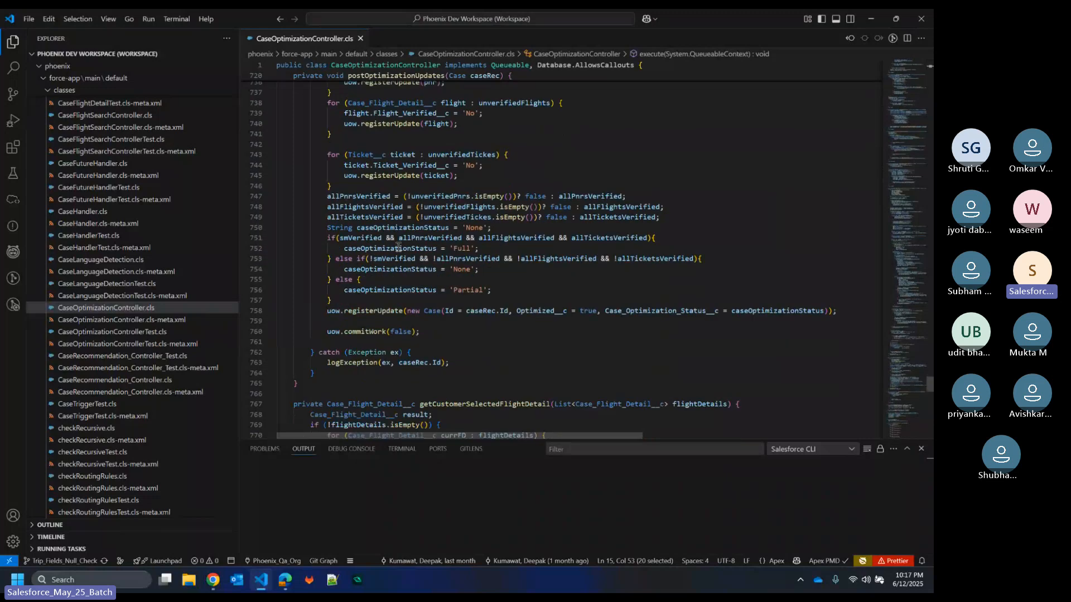
scroll(398, 248, down, 1)
scroll(398, 248, down, 5)
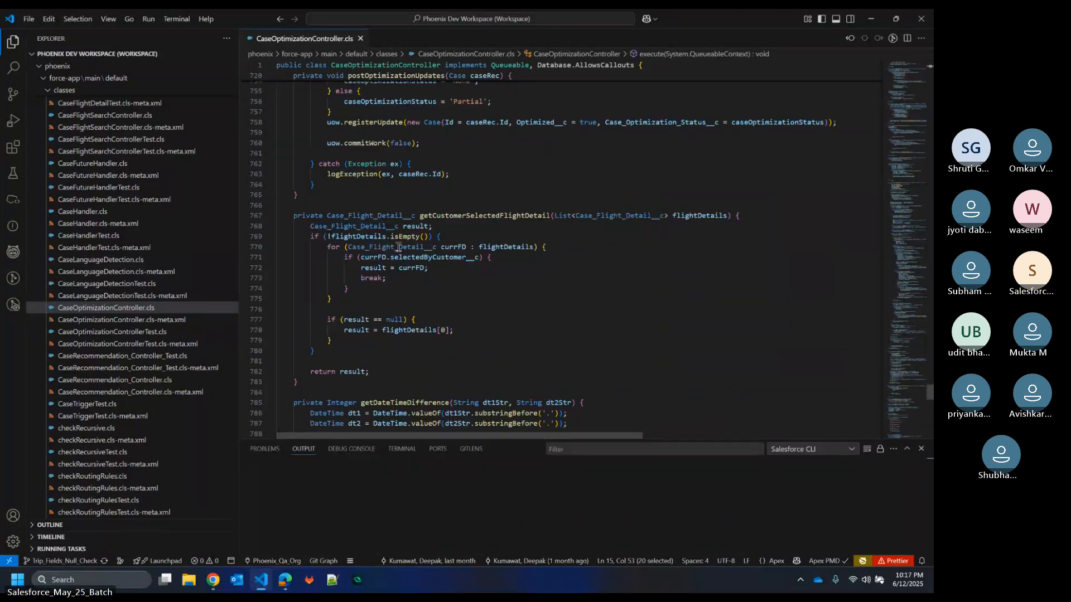
scroll(398, 249, down, 3)
scroll(398, 247, down, 3)
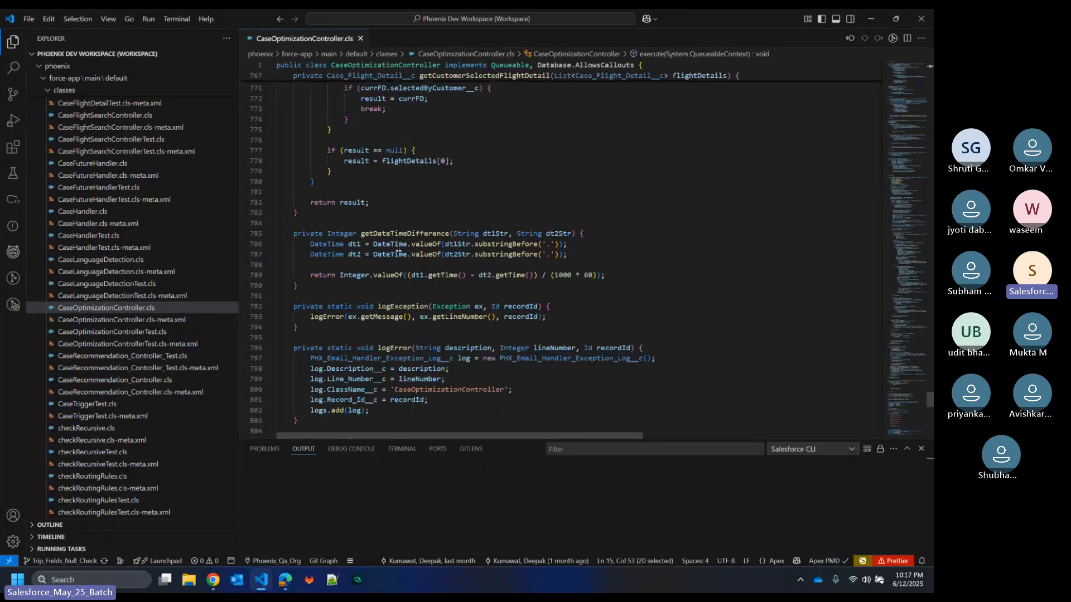
scroll(399, 248, down, 2)
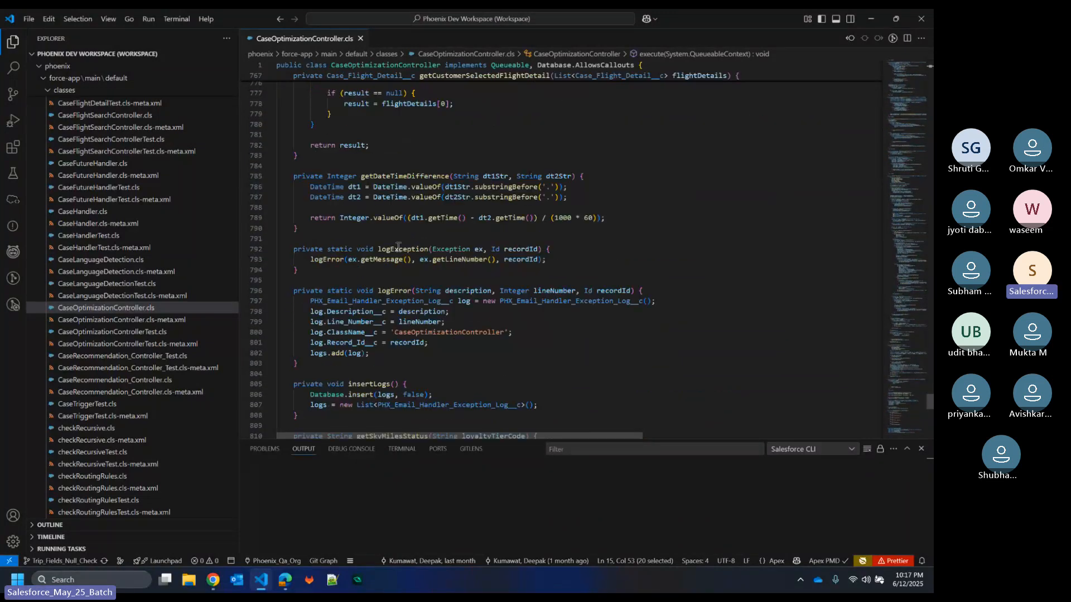
Step: Examine the getDateTimeDifference method's dt1 and dt2 variables, its string parameters and its getTime calls
click(295, 176)
drag(295, 176, 299, 228)
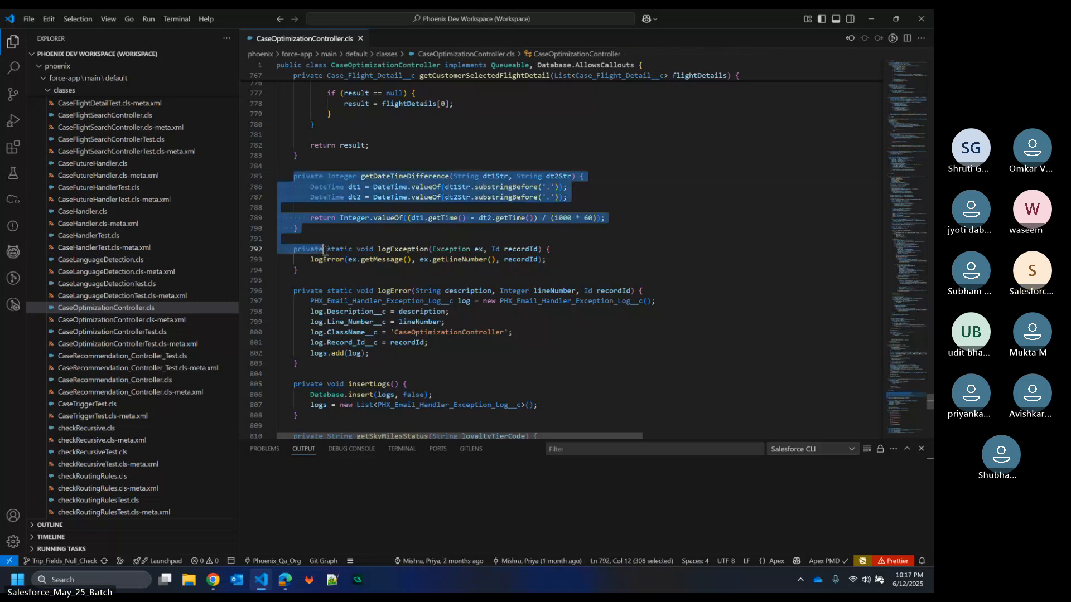
click(336, 218)
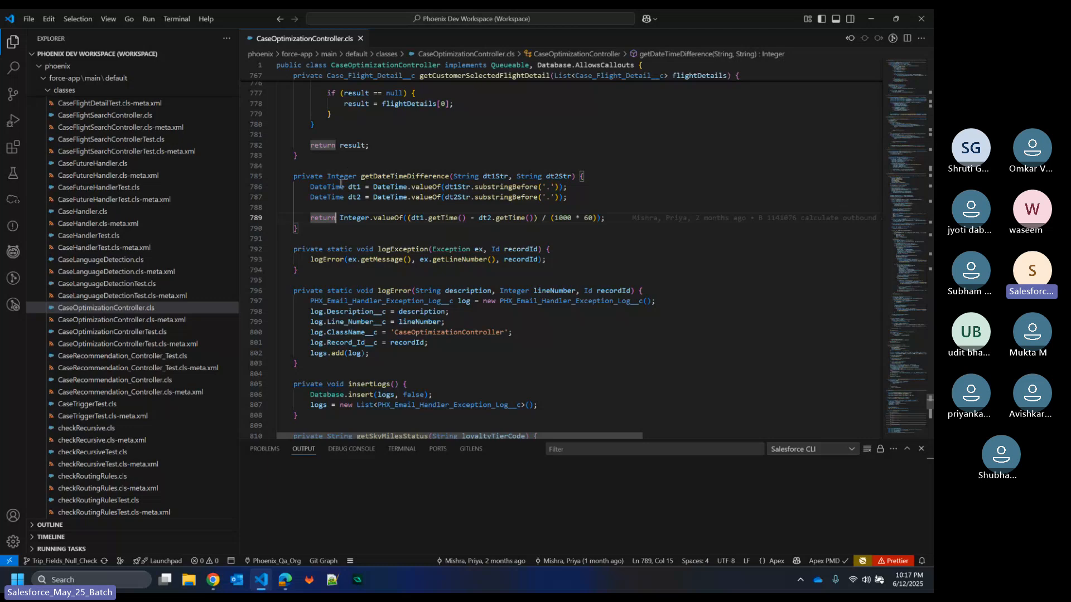
double_click(354, 197)
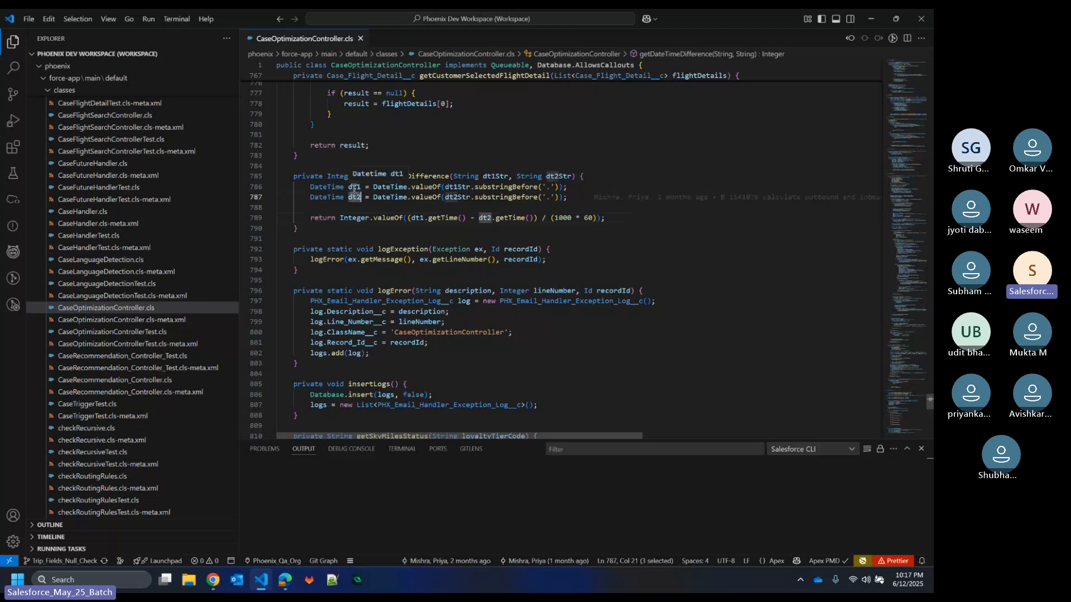
click(462, 186)
double_click(457, 197)
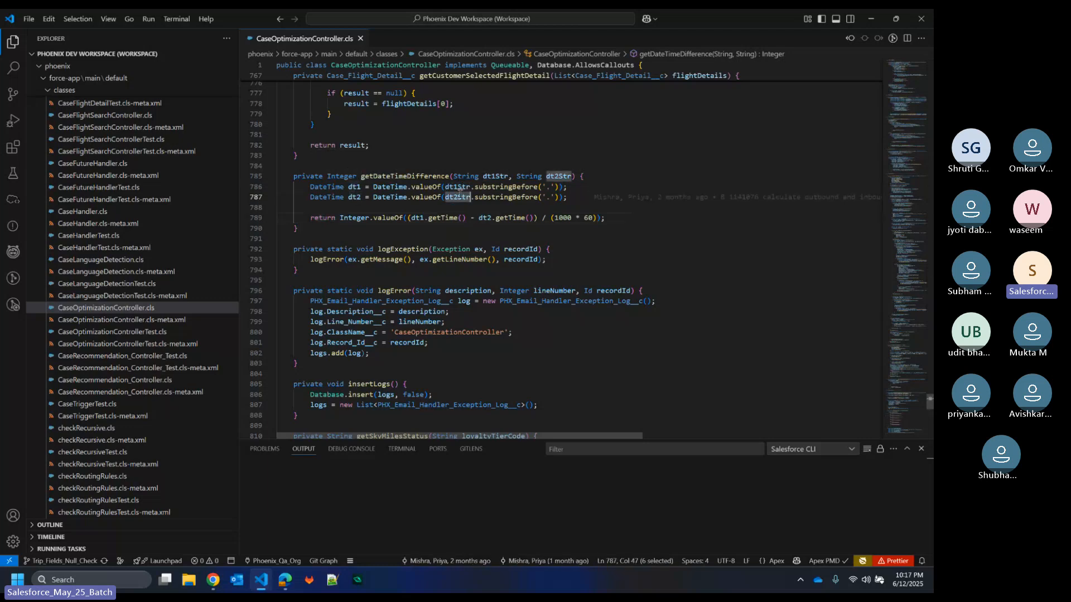
double_click(458, 215)
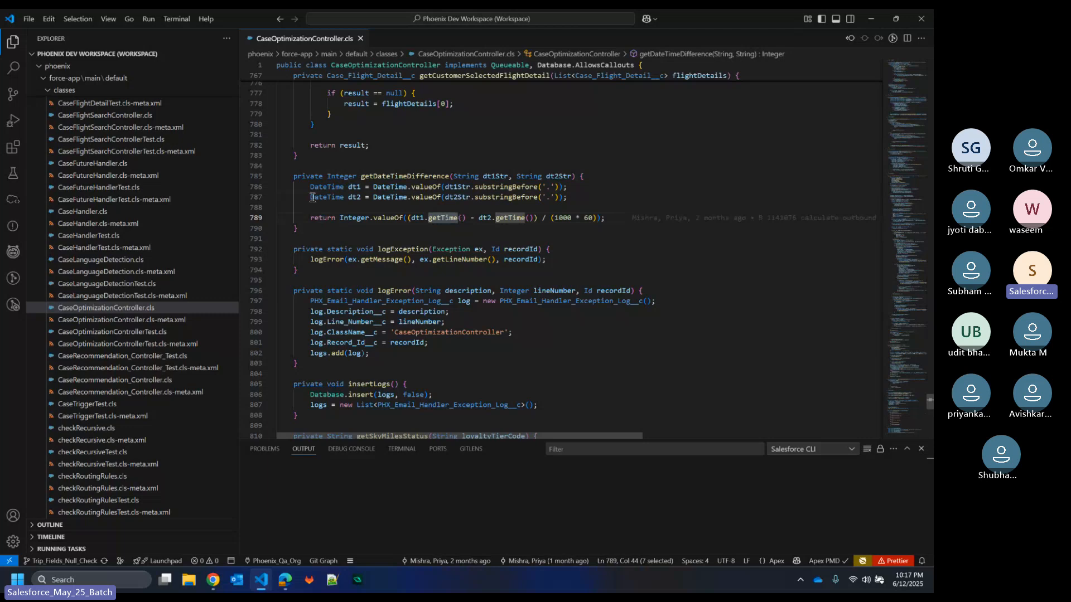
Step: Return to the start of the class and examine the Boolean variables allFlightsVerified and smVerified
scroll(558, 308, up, 4)
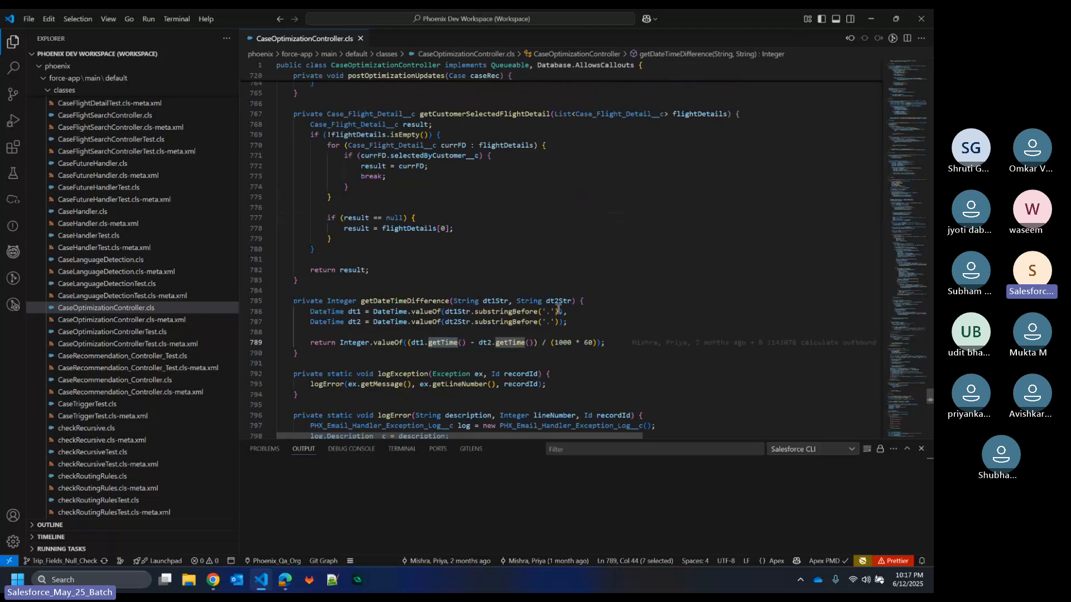
scroll(559, 308, up, 10)
scroll(558, 308, up, 20)
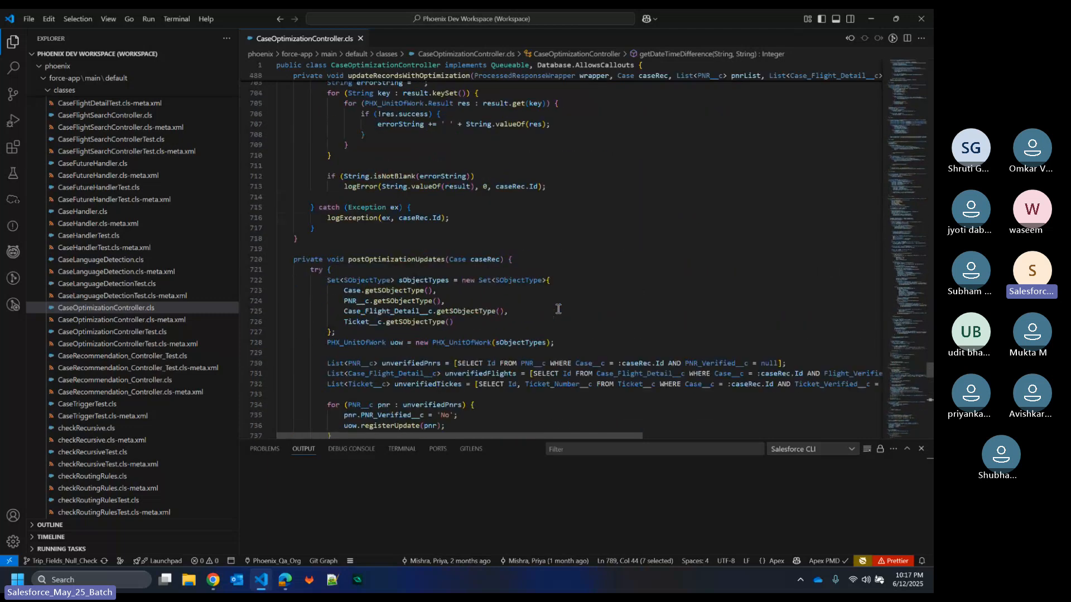
scroll(558, 309, up, 20)
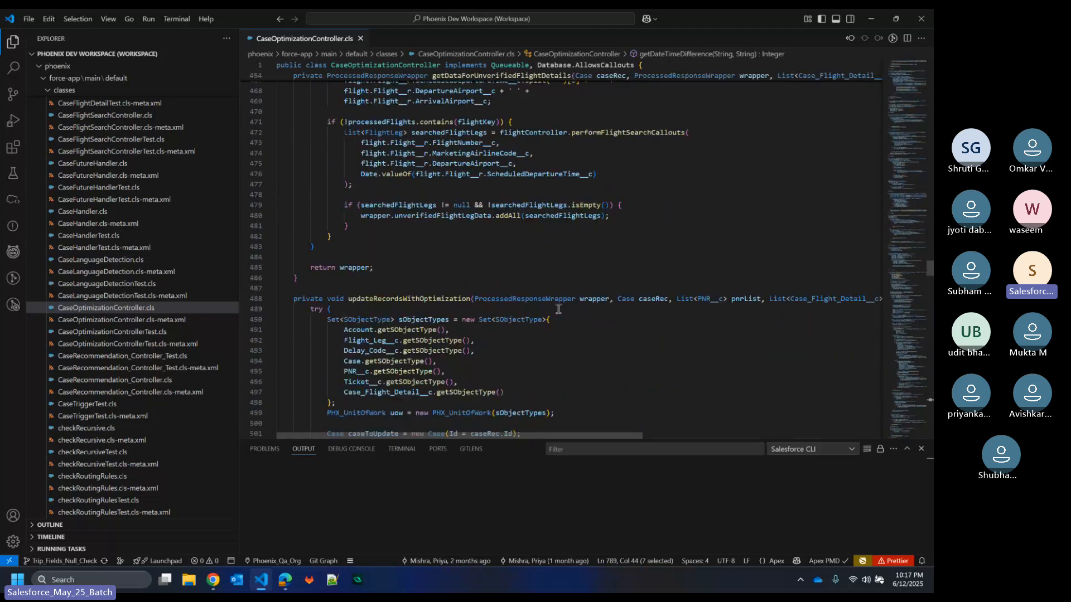
scroll(558, 309, up, 20)
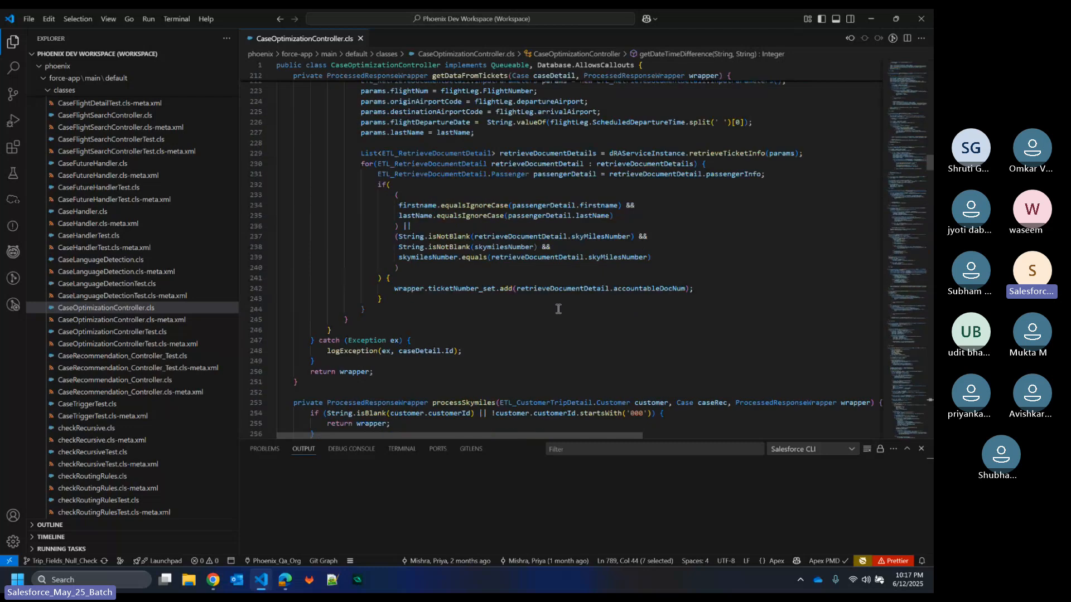
scroll(558, 309, up, 13)
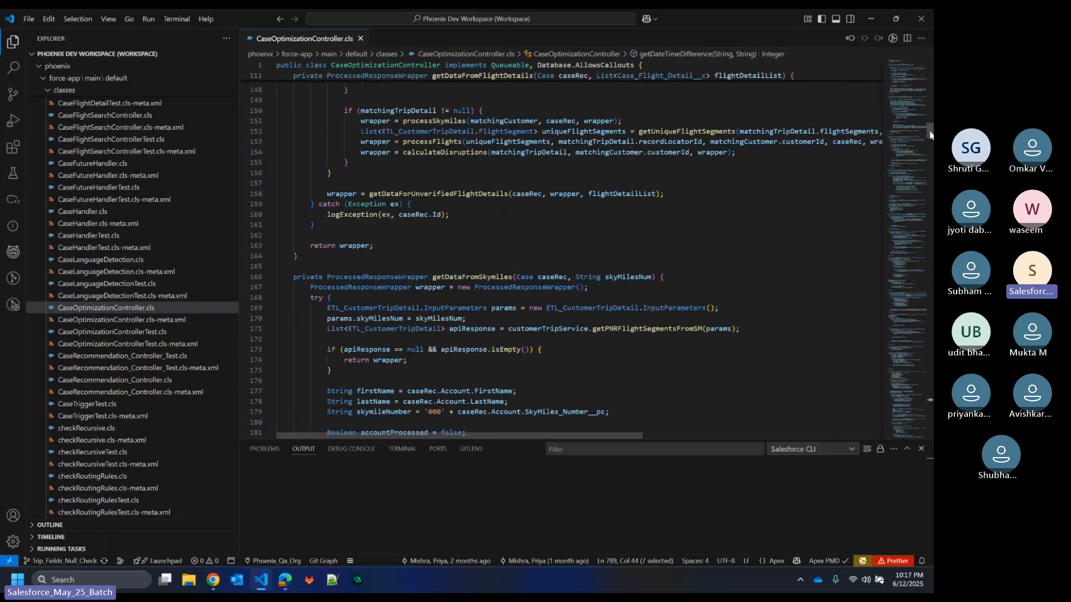
drag(930, 134, 930, 66)
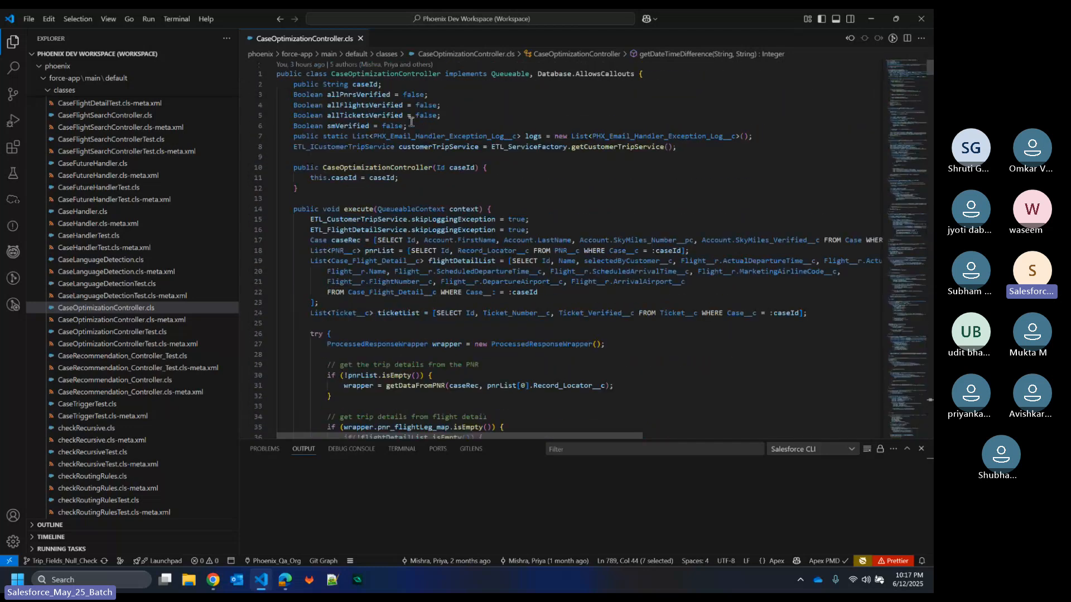
double_click(370, 105)
double_click(349, 126)
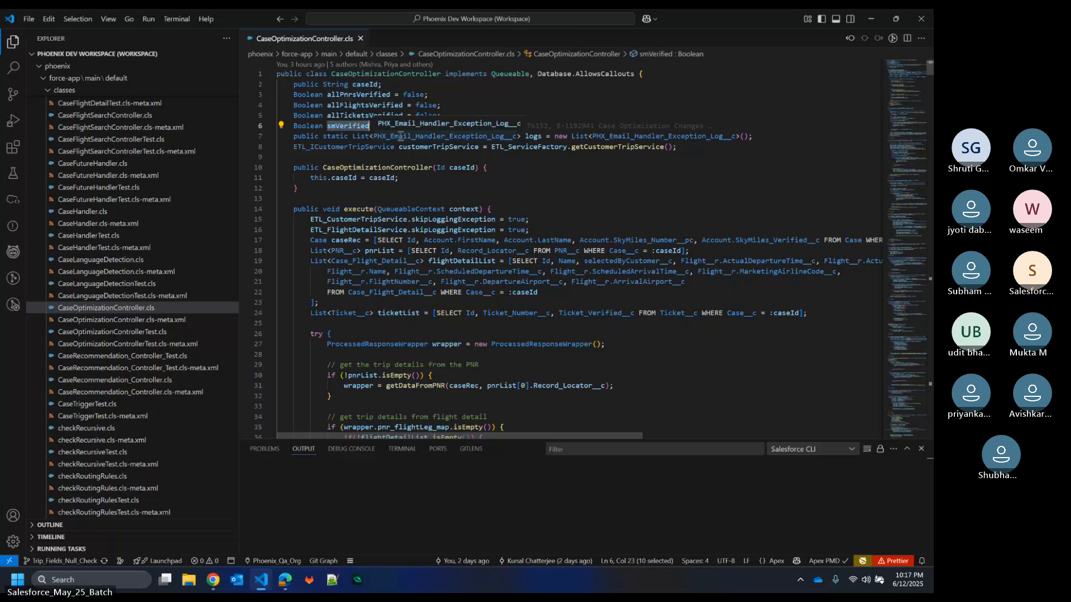
Step: Close Visual Studio Code, return to Flow Builder in Chrome and review the Account Selection Screen element without changing it
click(921, 18)
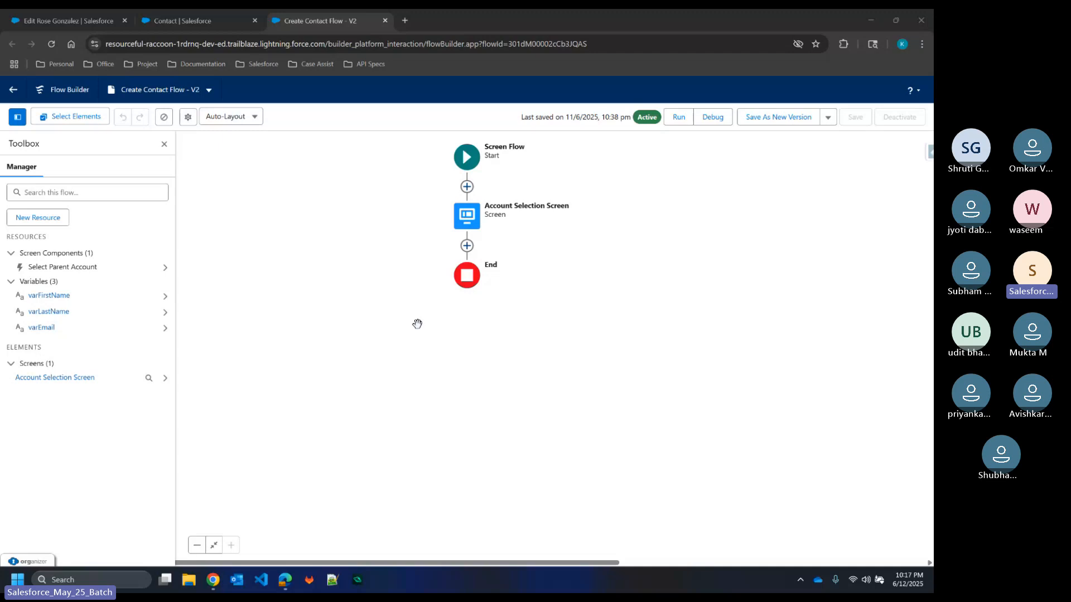
click(463, 225)
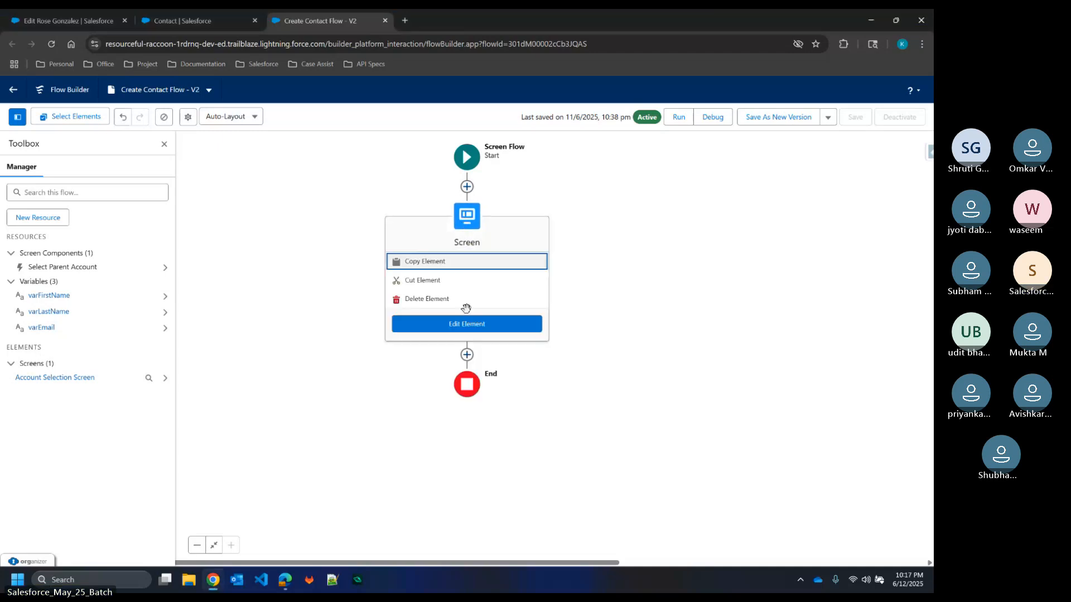
click(463, 323)
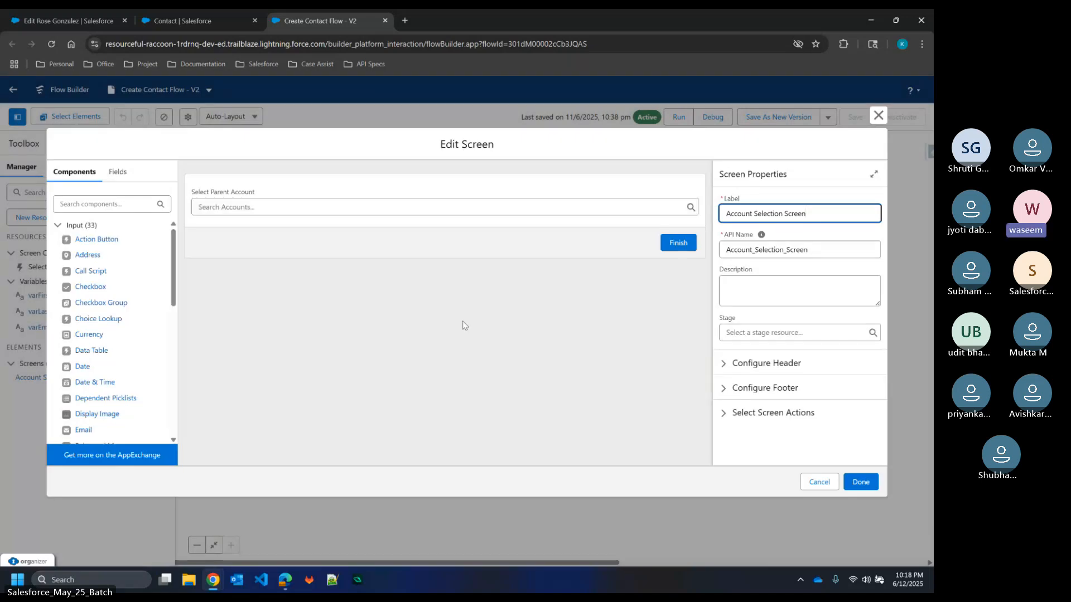
click(878, 116)
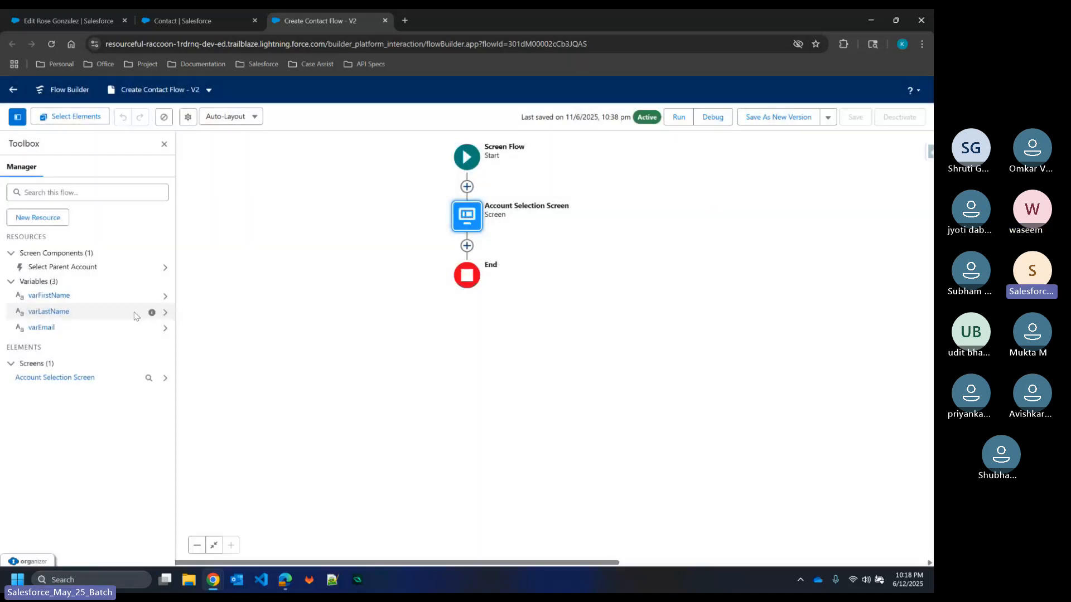
Step: Create a variable resource with the API name varPhone, data type Number and 0 decimal places
click(52, 215)
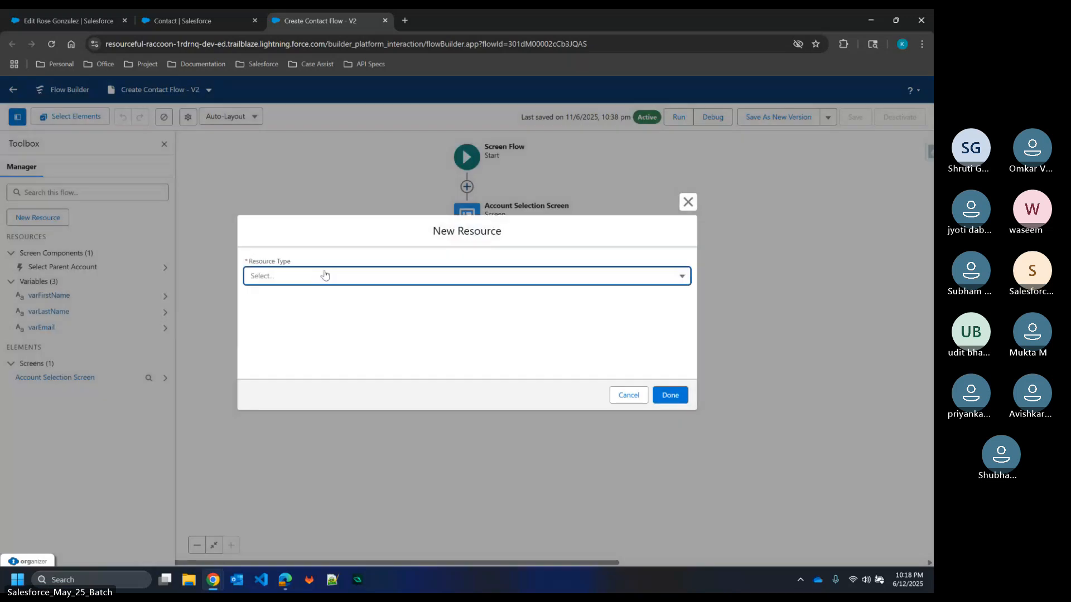
click(323, 275)
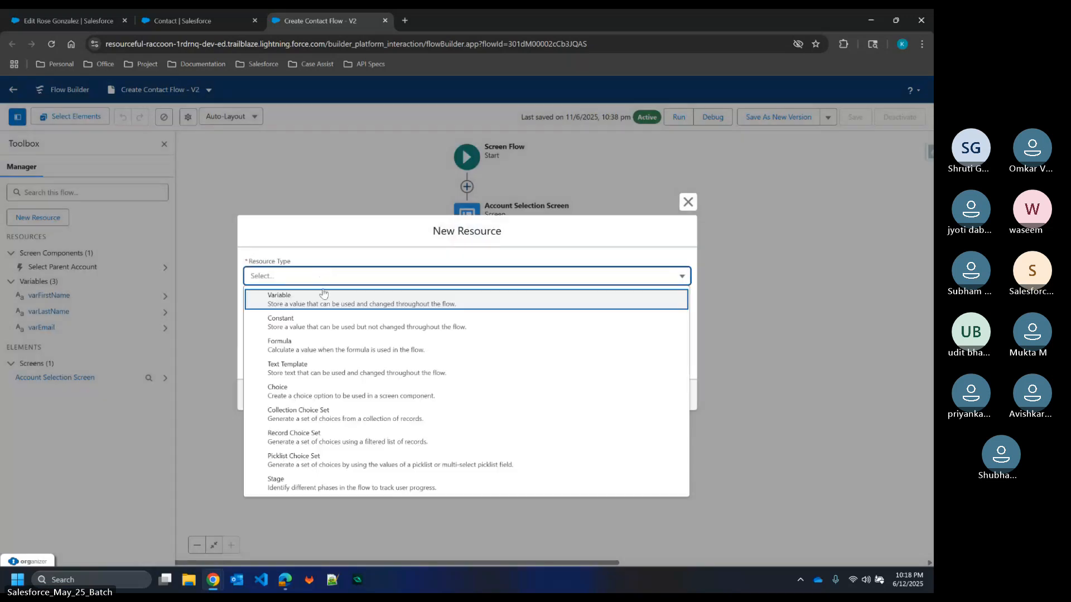
click(314, 306)
click(305, 297)
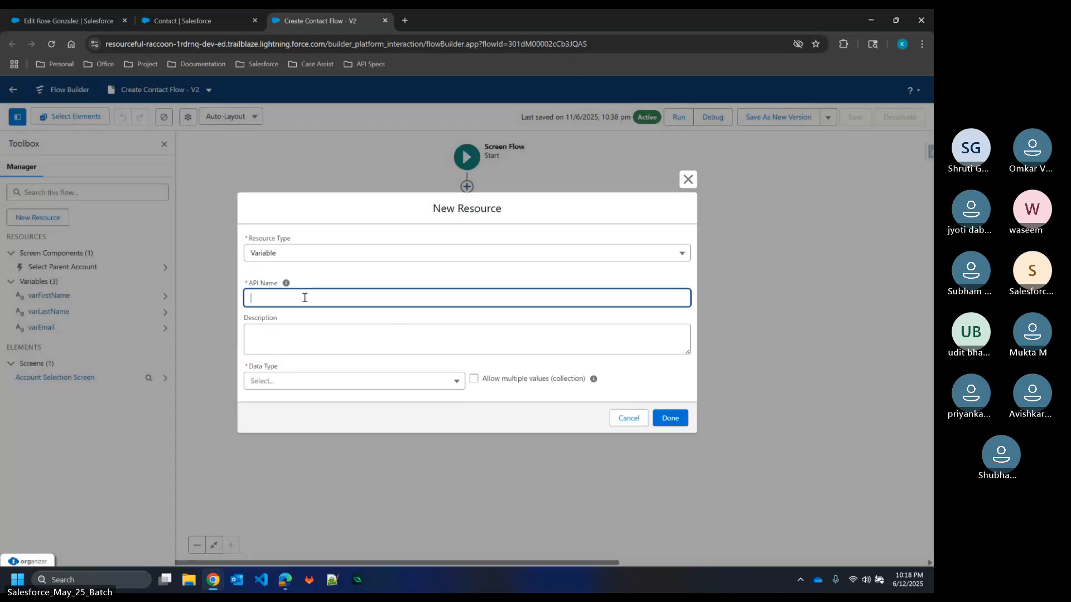
text(varPhone)
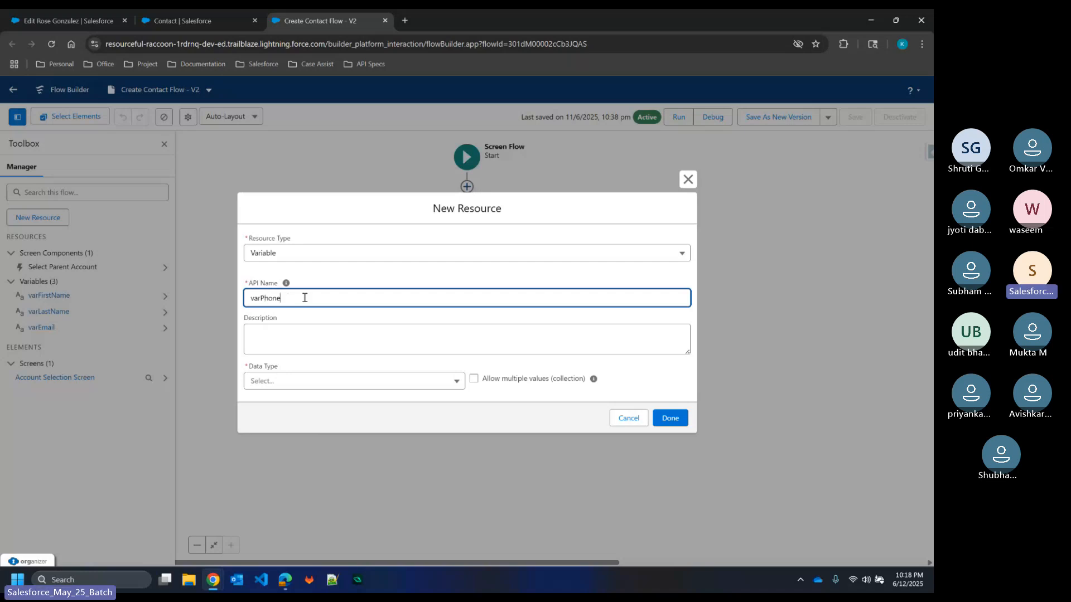
click(306, 381)
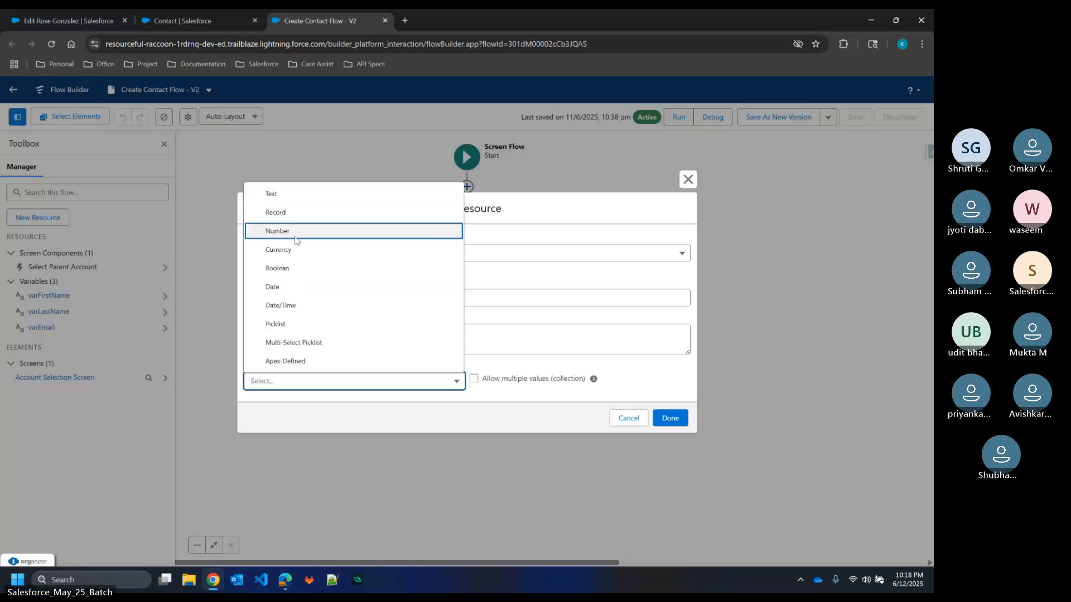
click(296, 235)
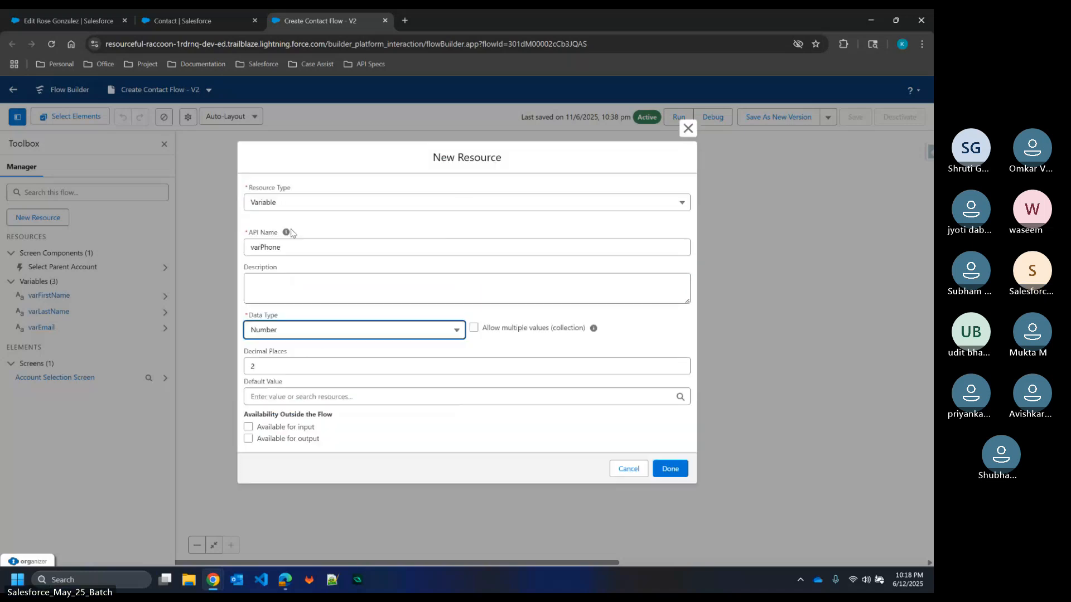
click(325, 366)
text(0)
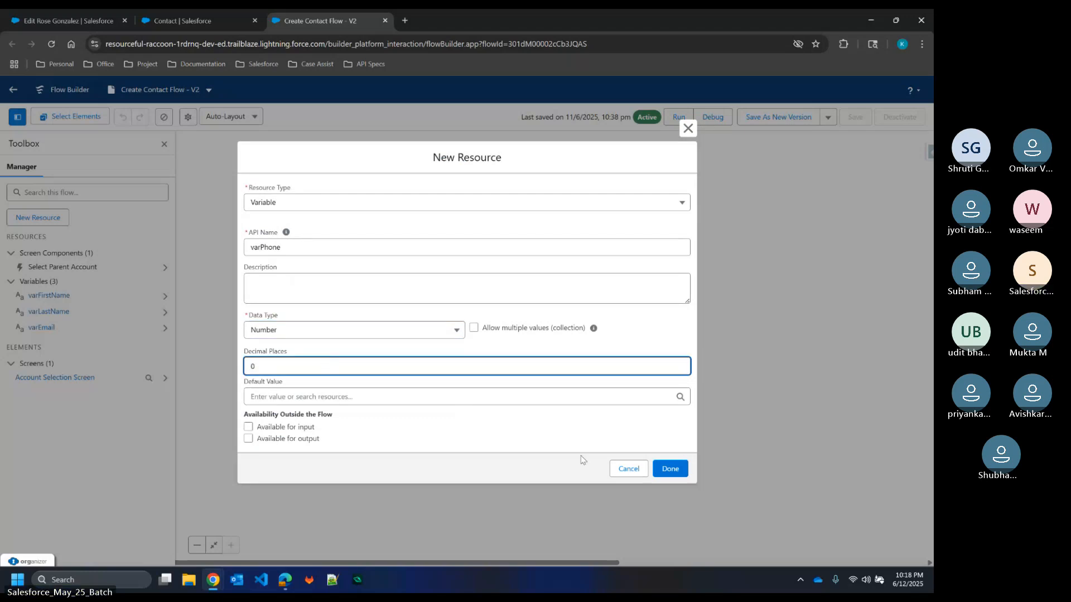
click(654, 474)
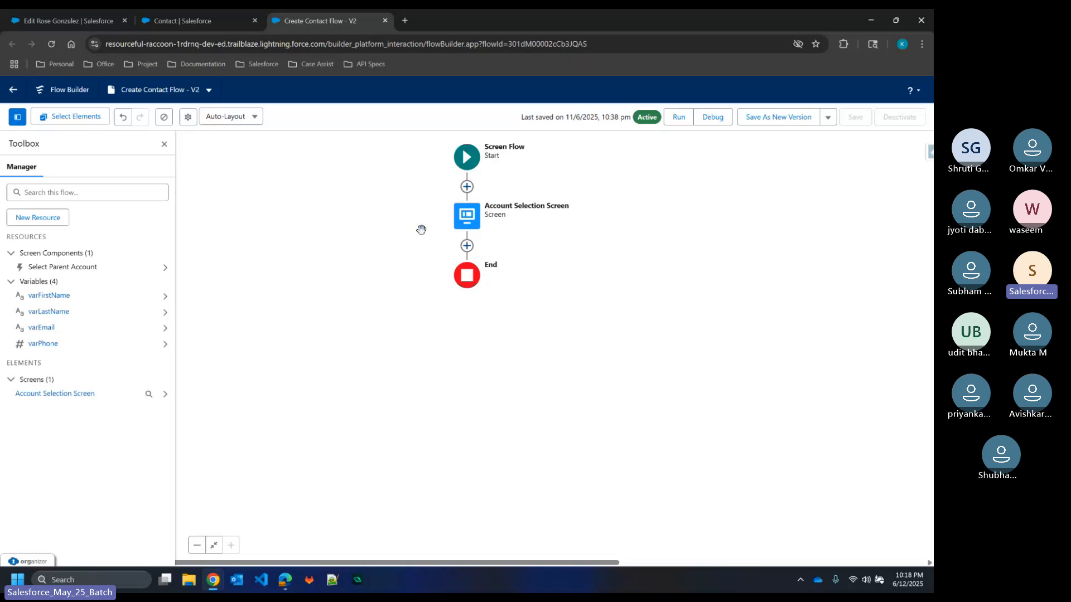
Step: Open the Account Selection Screen element for editing and add a Text input component below Select Parent Account
click(465, 222)
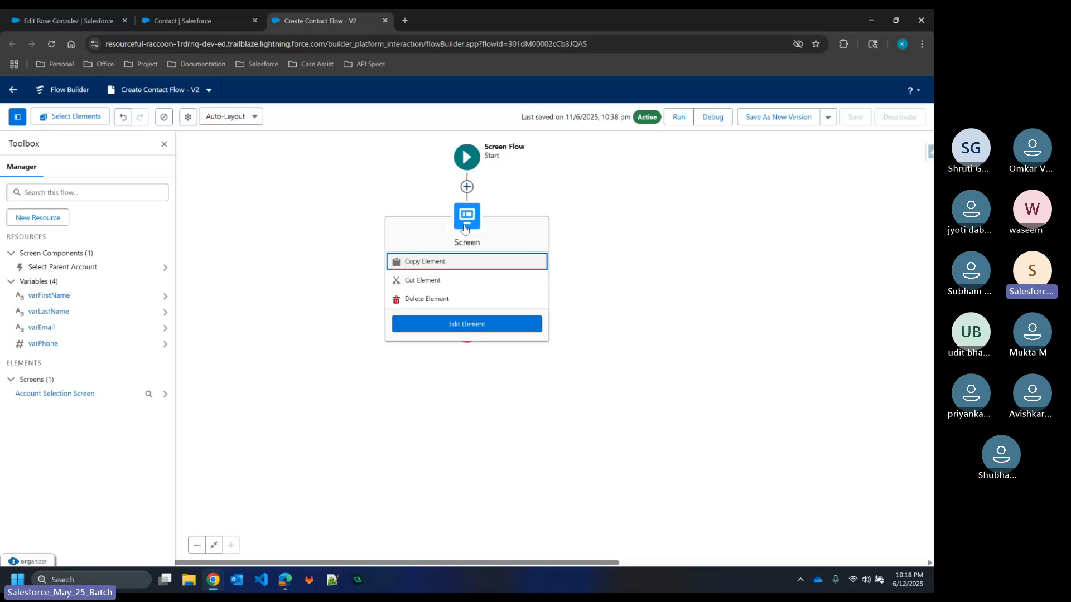
click(449, 326)
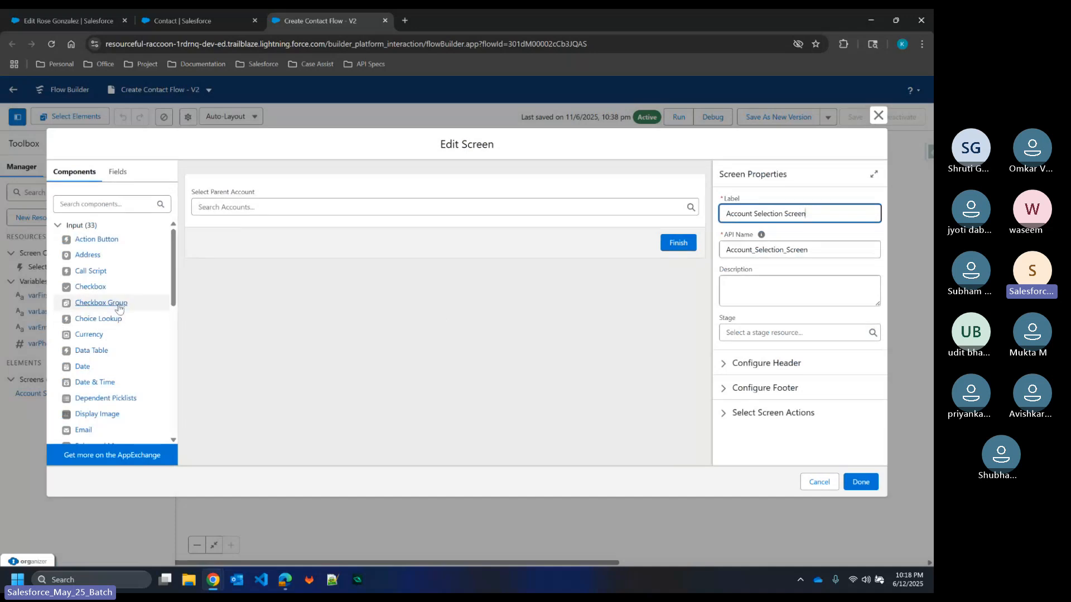
scroll(115, 309, down, 3)
scroll(119, 310, down, 3)
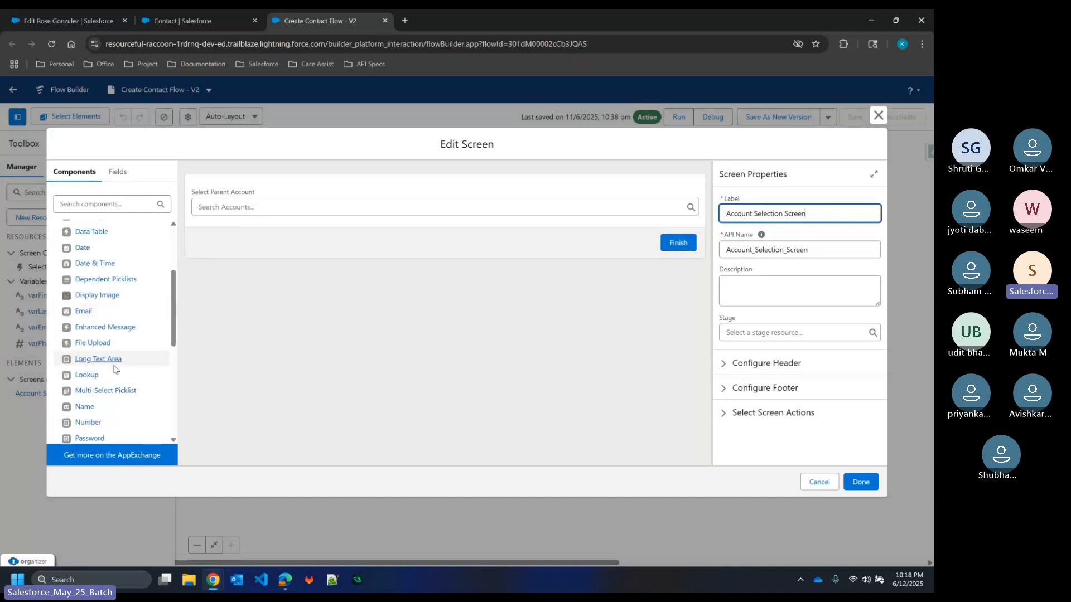
scroll(116, 389, down, 1)
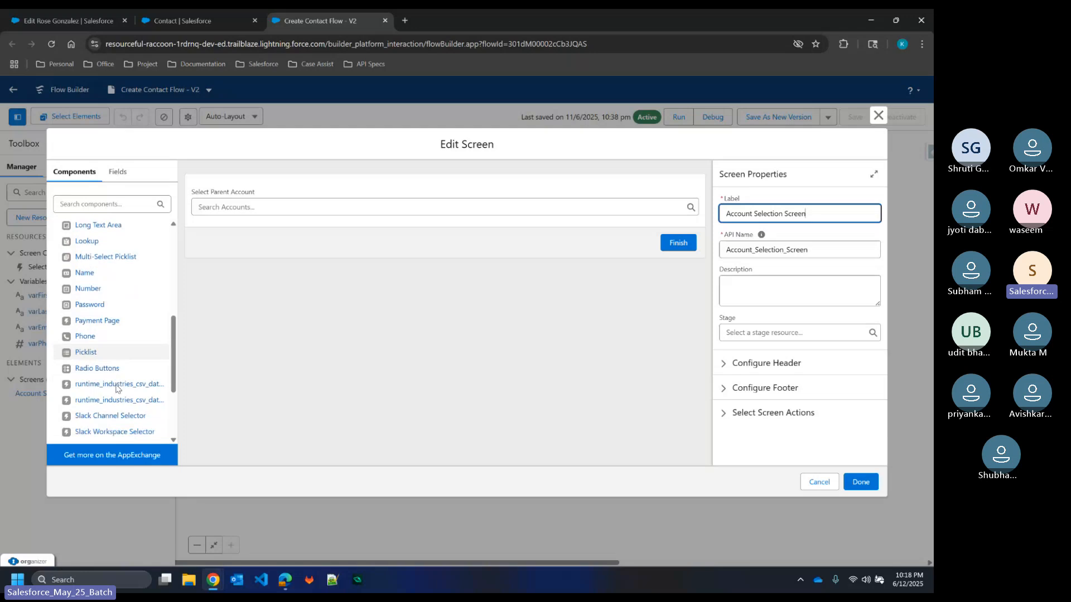
scroll(116, 389, down, 2)
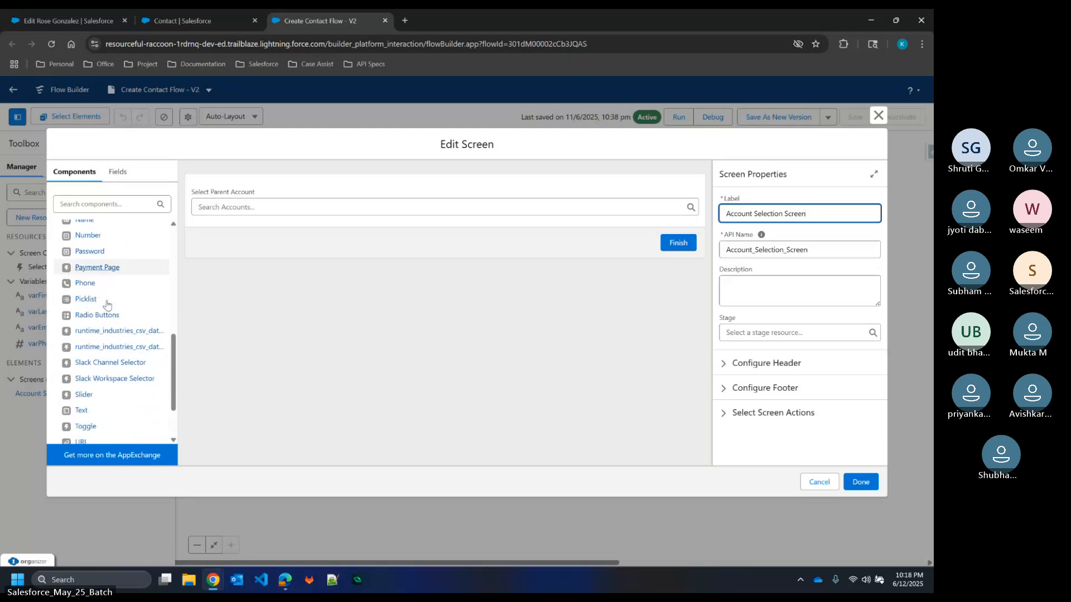
scroll(108, 304, up, 3)
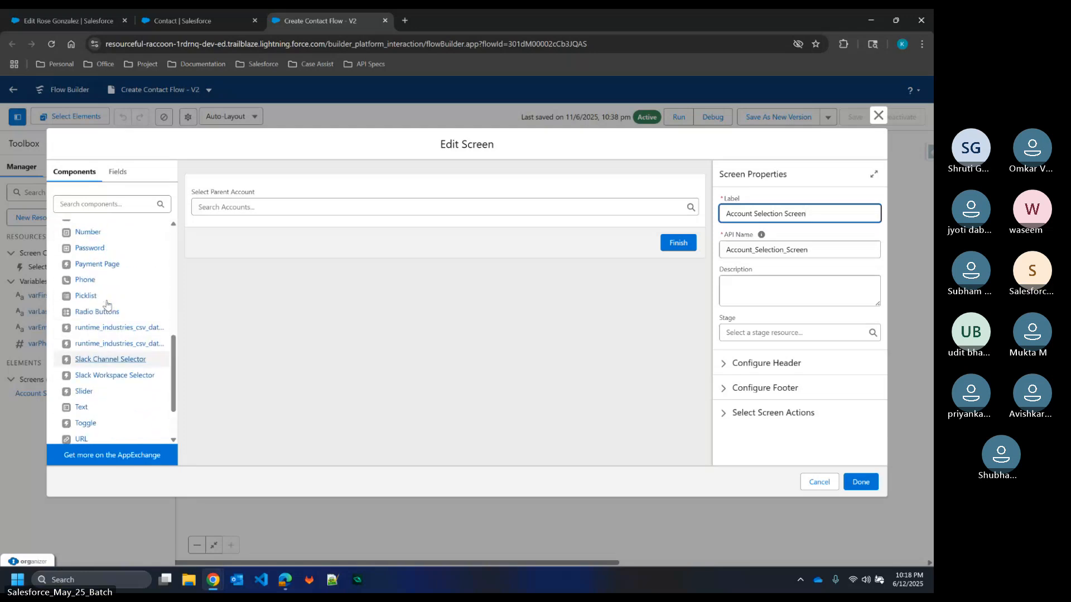
scroll(107, 304, up, 5)
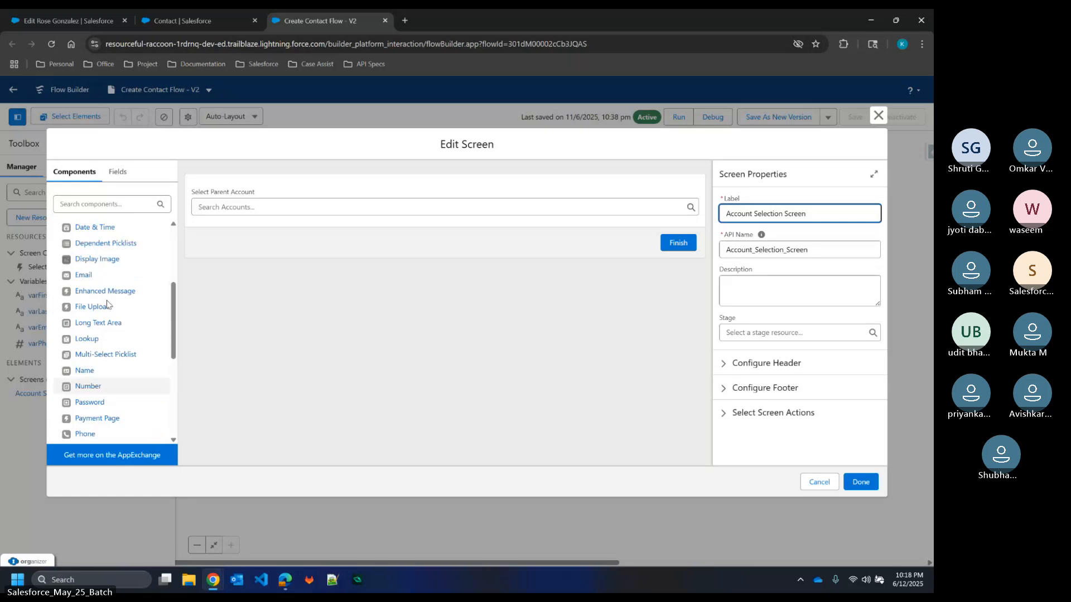
scroll(108, 305, up, 1)
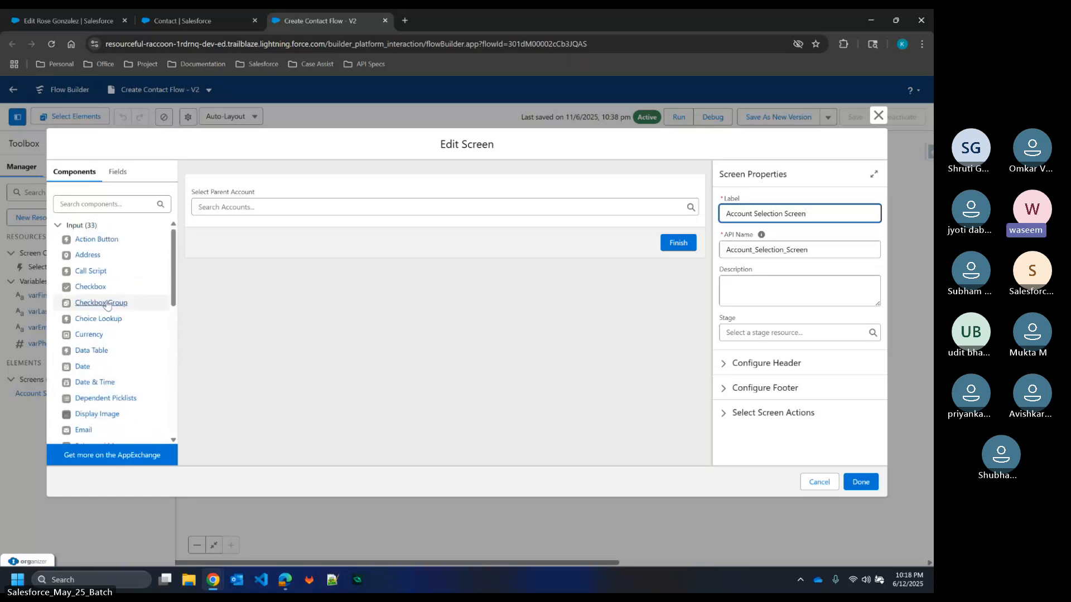
scroll(107, 304, down, 1)
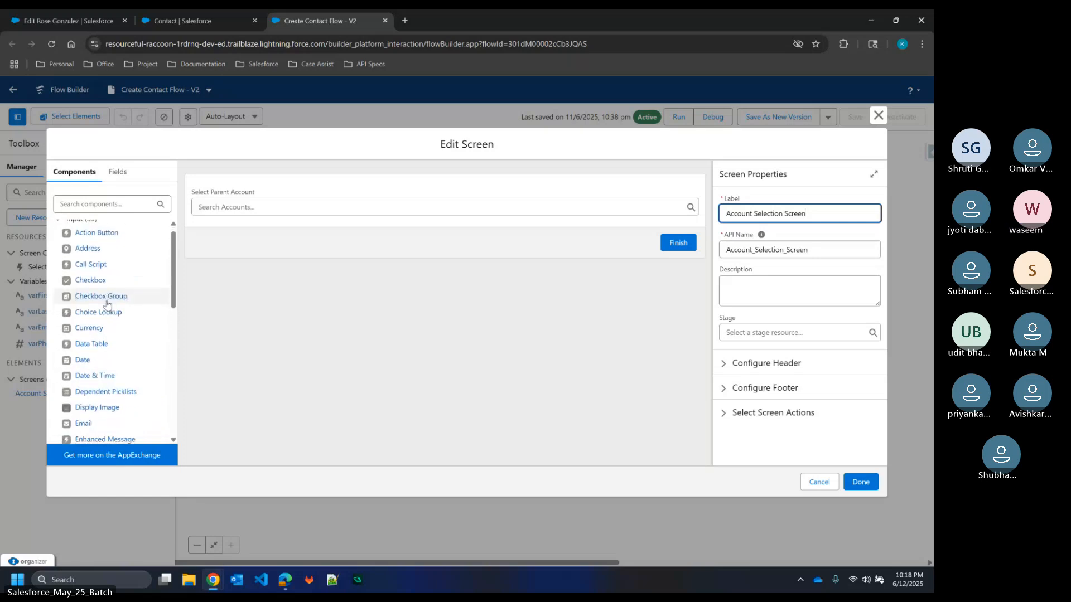
scroll(108, 304, down, 1)
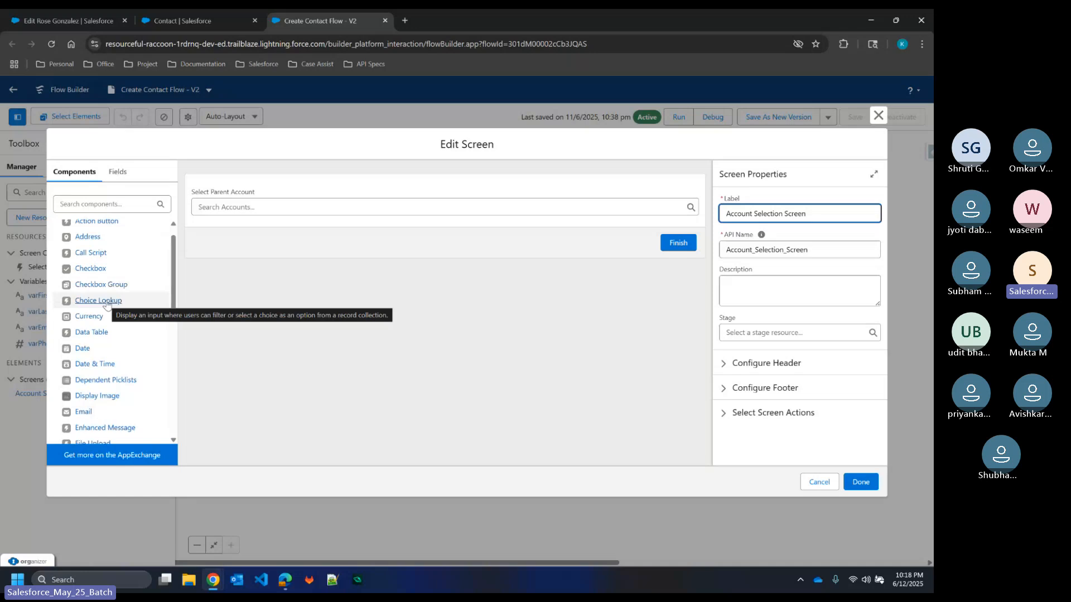
scroll(108, 305, down, 5)
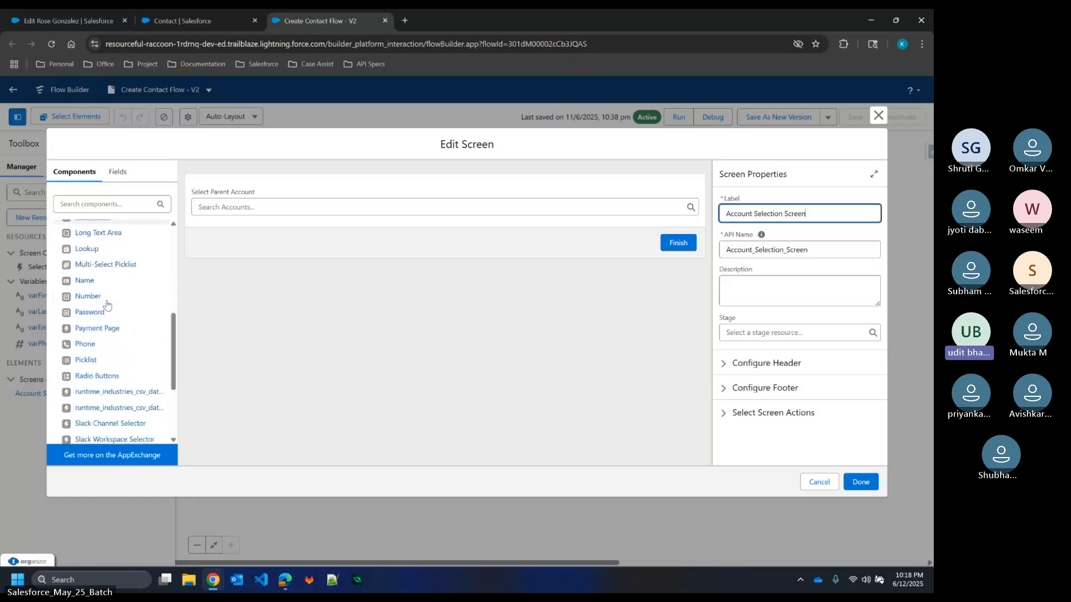
scroll(108, 305, down, 2)
drag(84, 386, 241, 224)
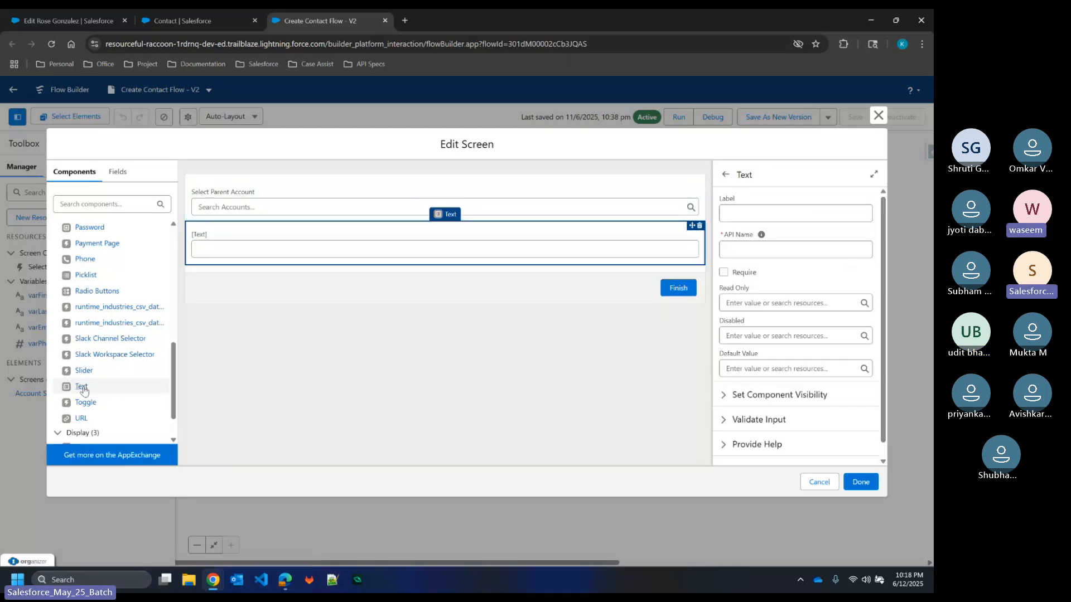
Step: Add a second Text component to the screen below the Select Parent Account lookup
drag(84, 387, 251, 234)
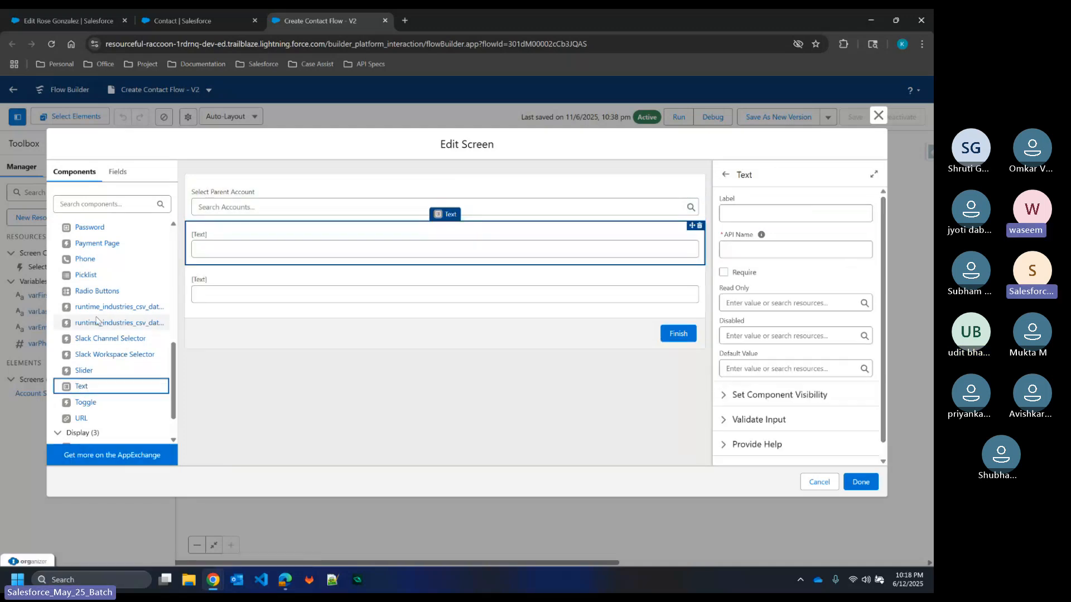
scroll(98, 321, up, 1)
scroll(97, 320, up, 1)
drag(85, 292, 214, 267)
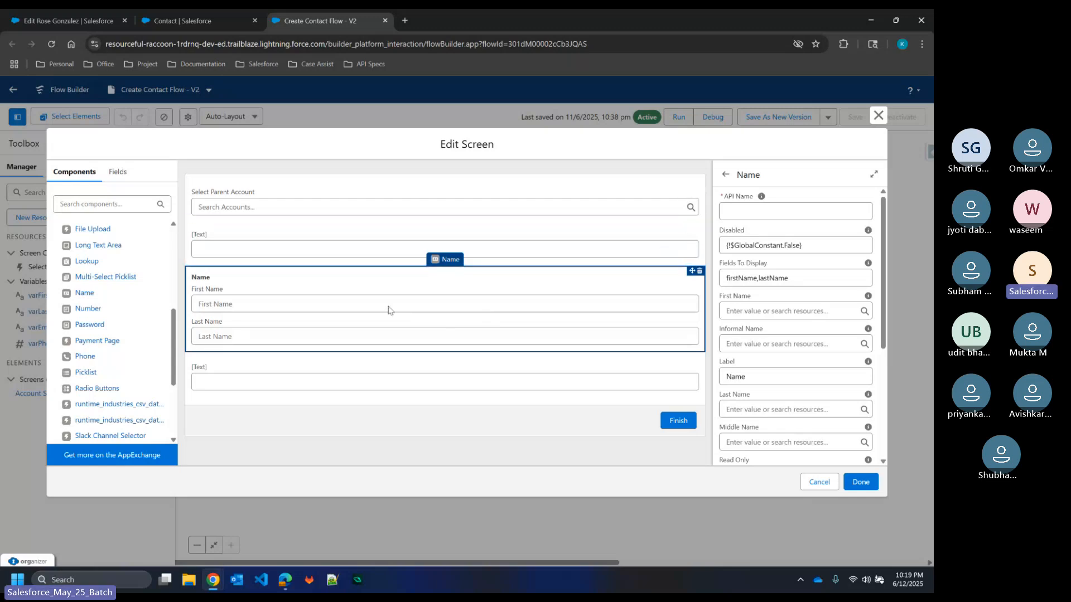
click(699, 274)
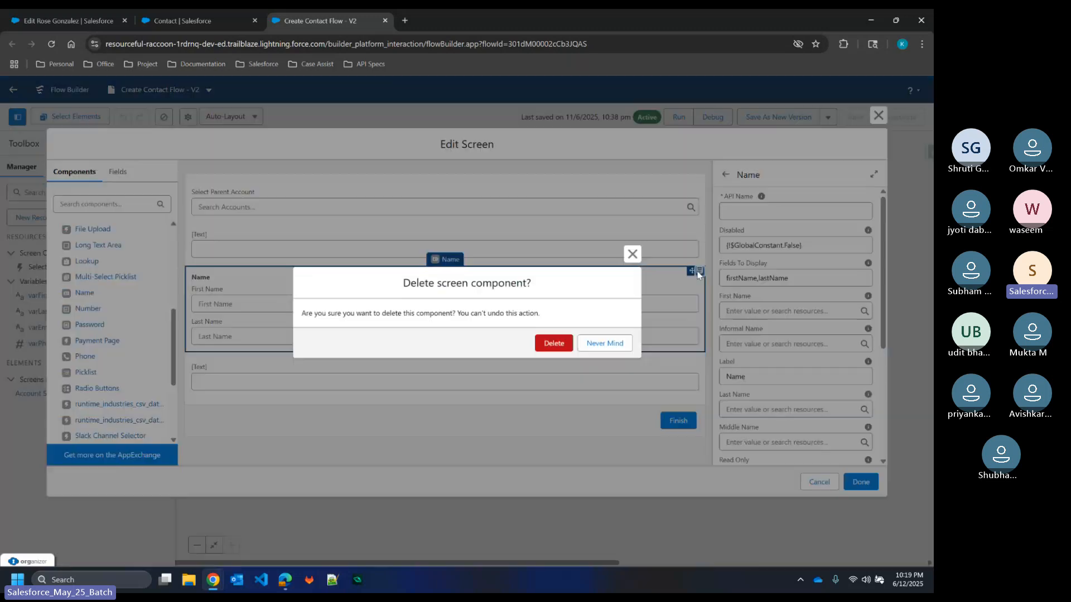
click(558, 344)
Step: Label the upper Text component "First Name"
click(484, 261)
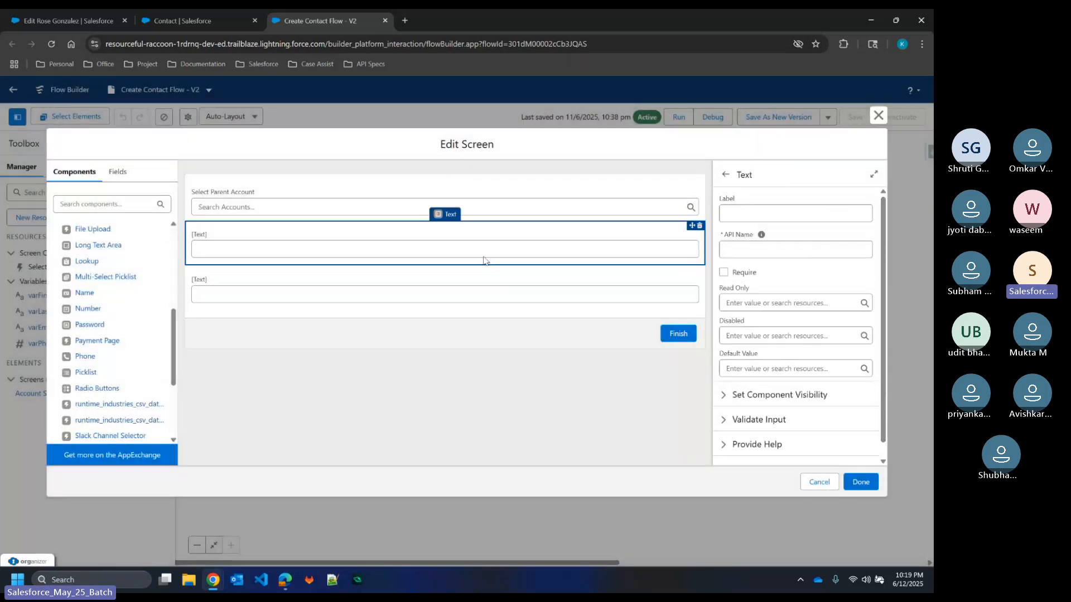
click(738, 215)
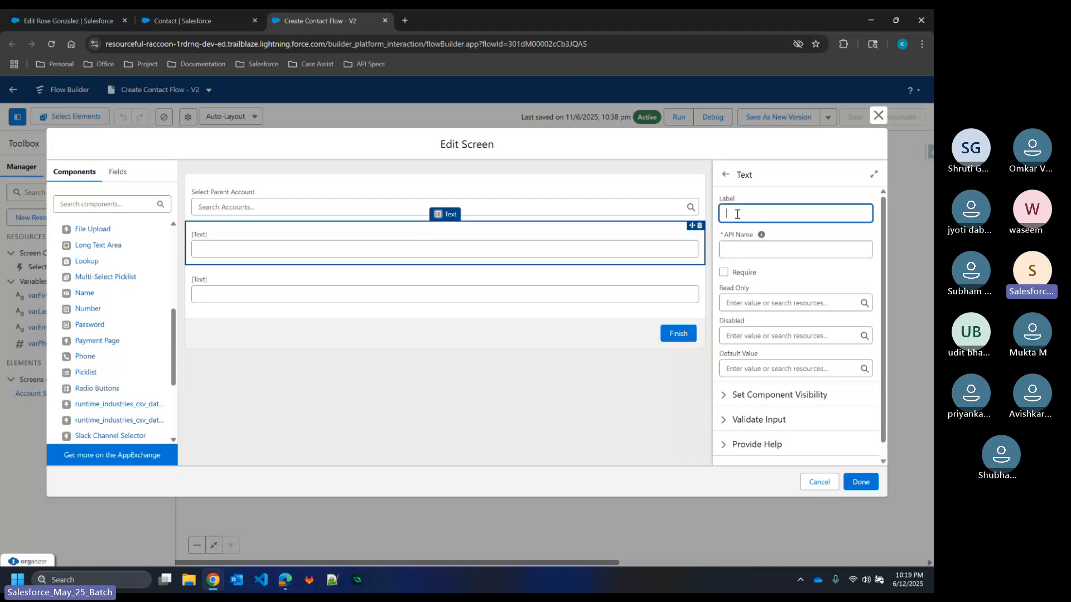
text(First)
click(641, 188)
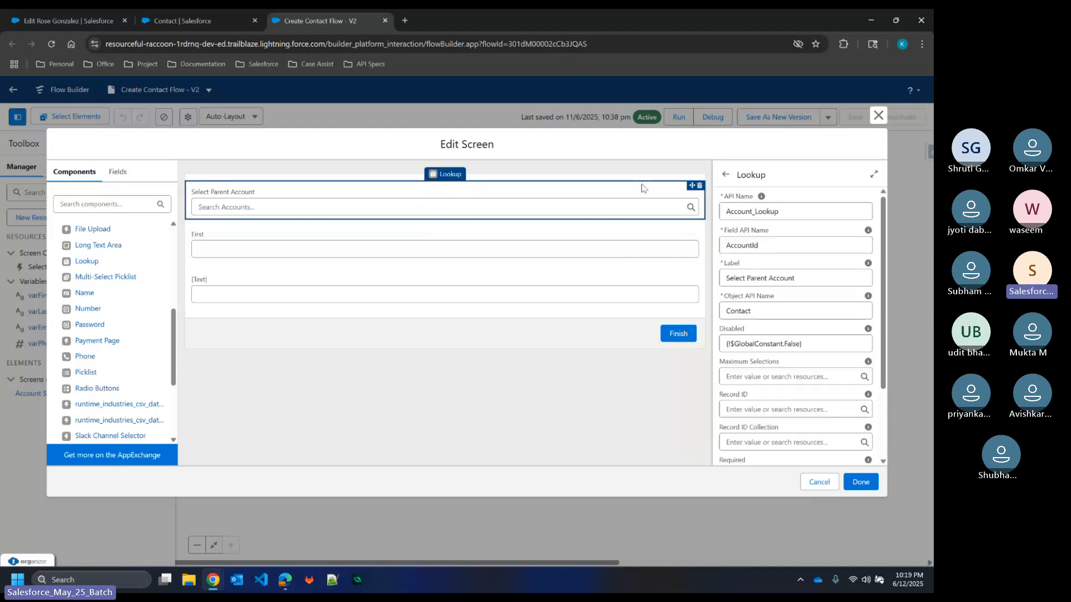
click(616, 255)
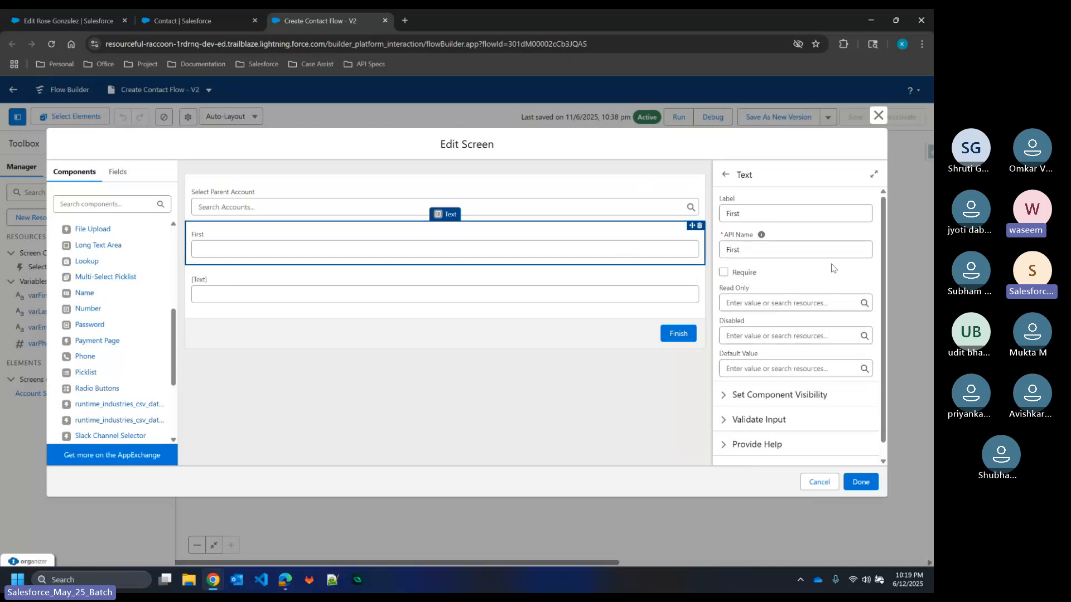
click(776, 219)
text(Name)
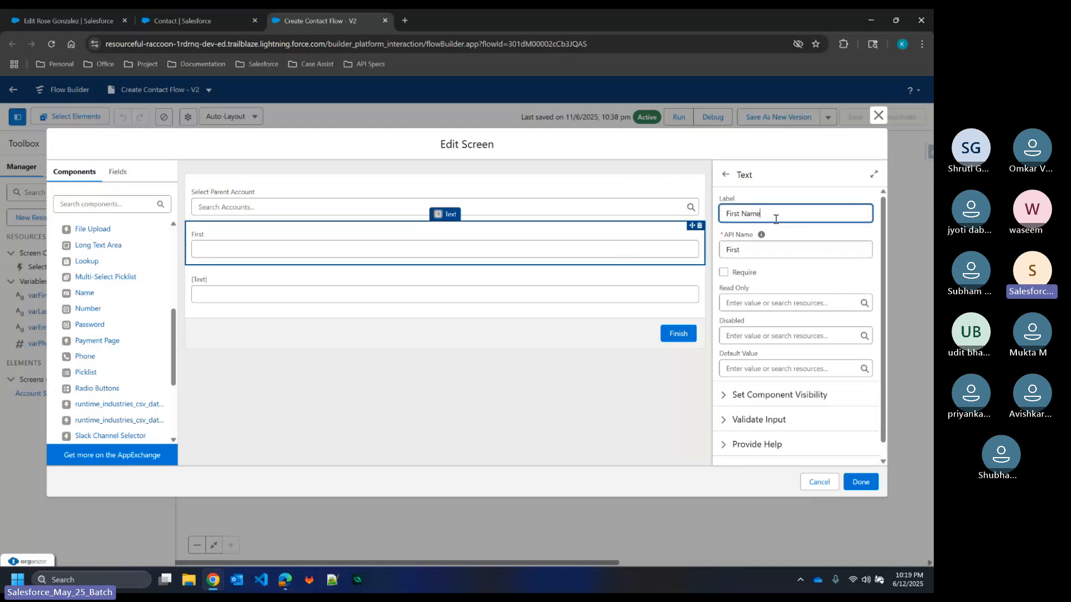
Step: Set the First Name component's API name to First_Name and make the field required
click(762, 252)
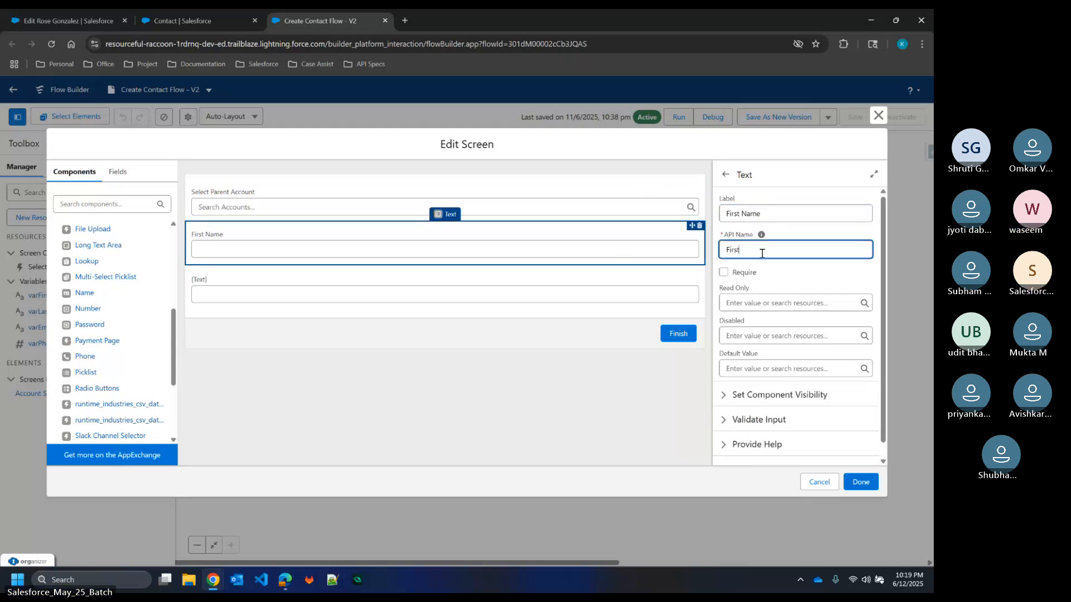
key(BackSpace)
key(BackSpace)
key(BackSpace)
key(BackSpace)
triple_click(779, 214)
key(ctrl+c)
key(BackSpace)
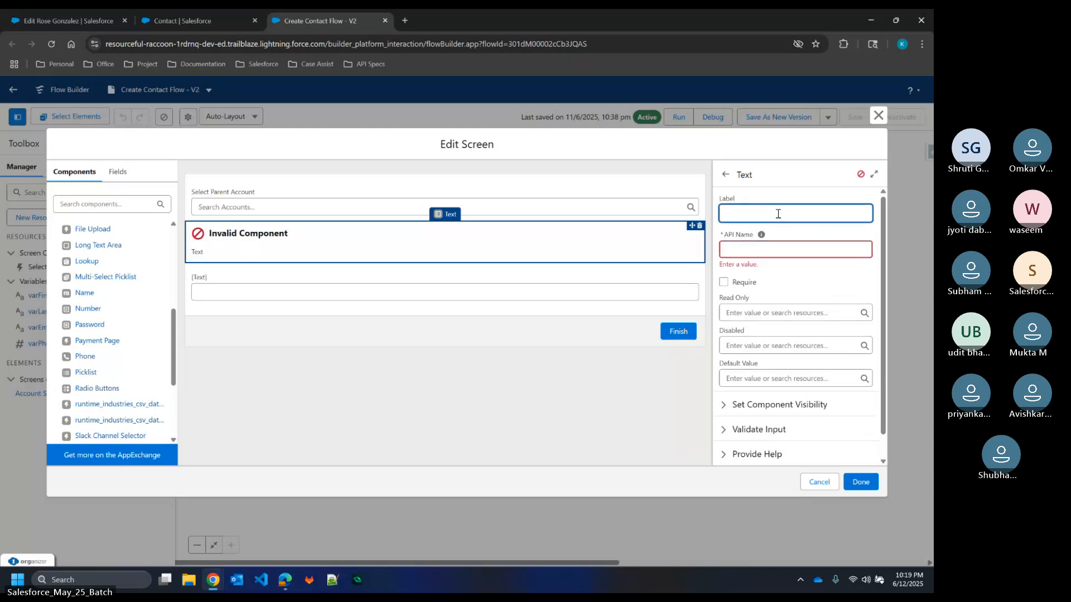
key(ctrl+v)
click(803, 237)
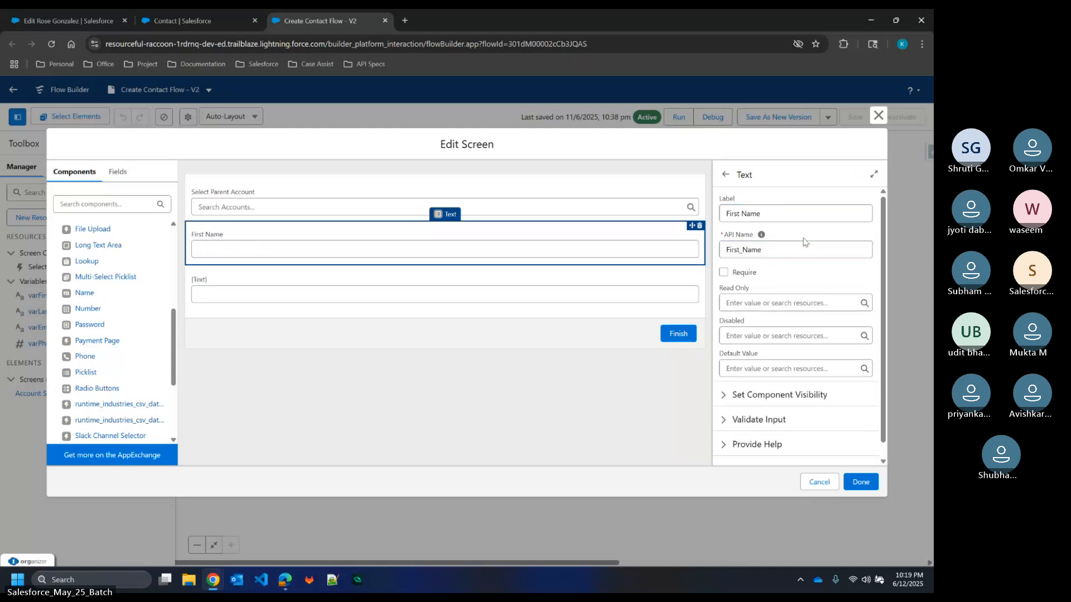
click(749, 277)
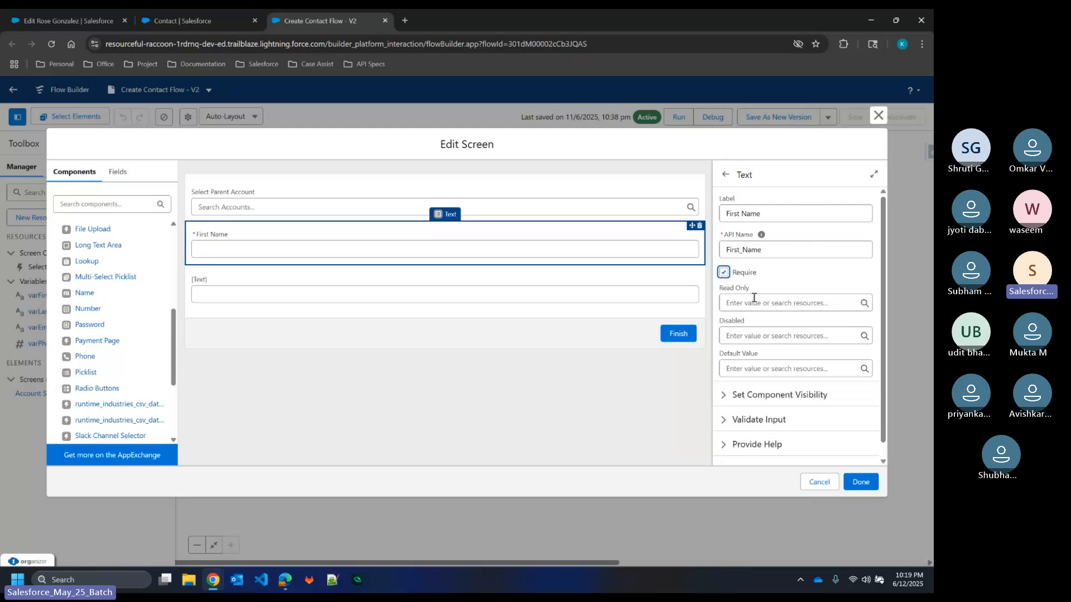
Step: Review the First Name component's visibility, input validation, help text and advanced settings
scroll(753, 299, down, 1)
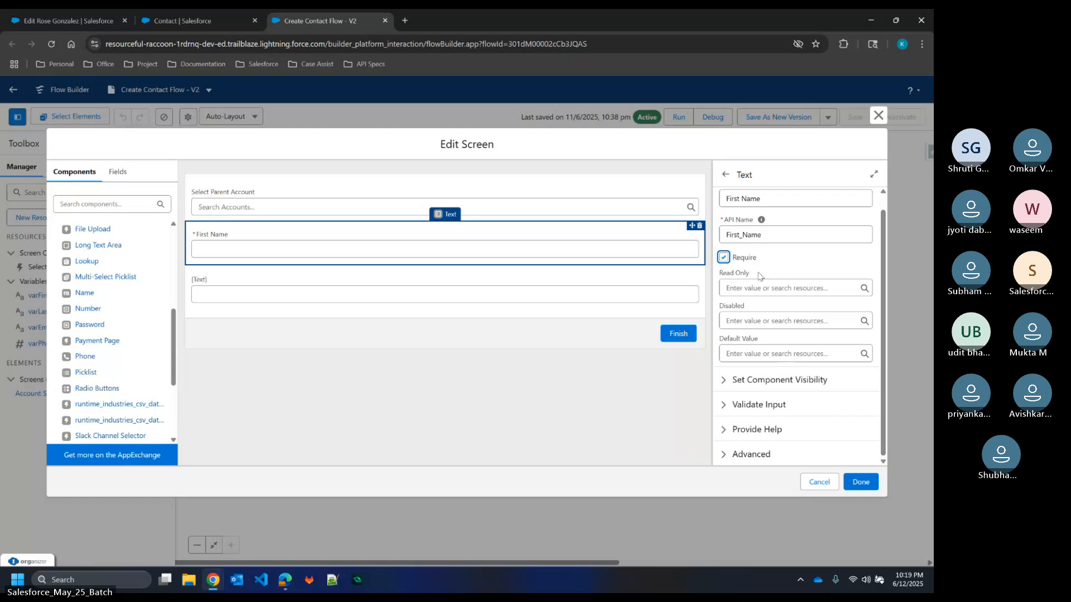
click(777, 379)
click(756, 409)
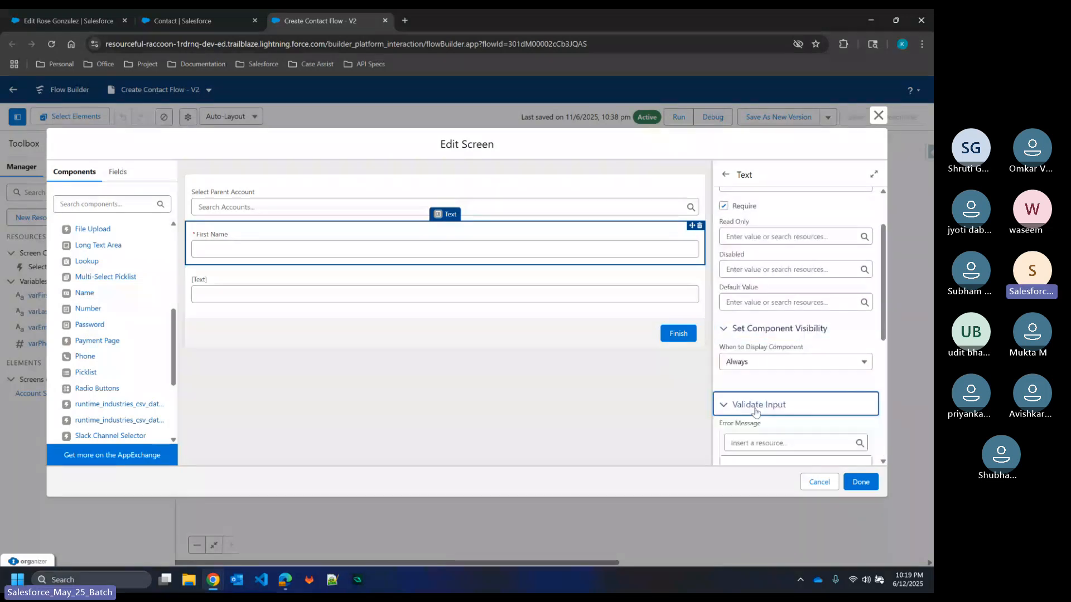
scroll(758, 396, down, 5)
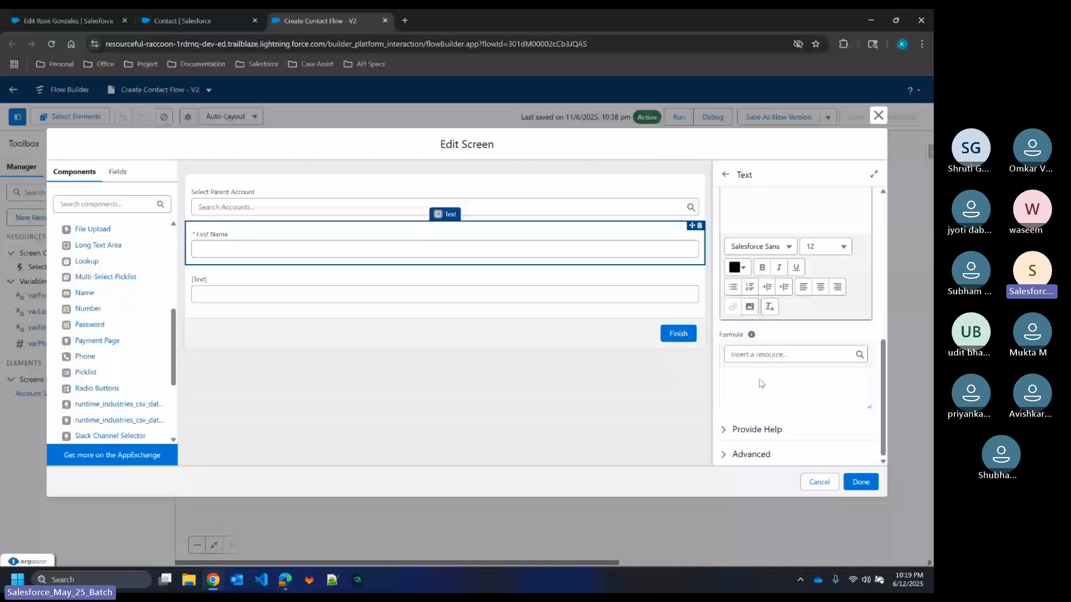
click(754, 429)
scroll(750, 435, down, 4)
click(742, 453)
scroll(743, 453, down, 2)
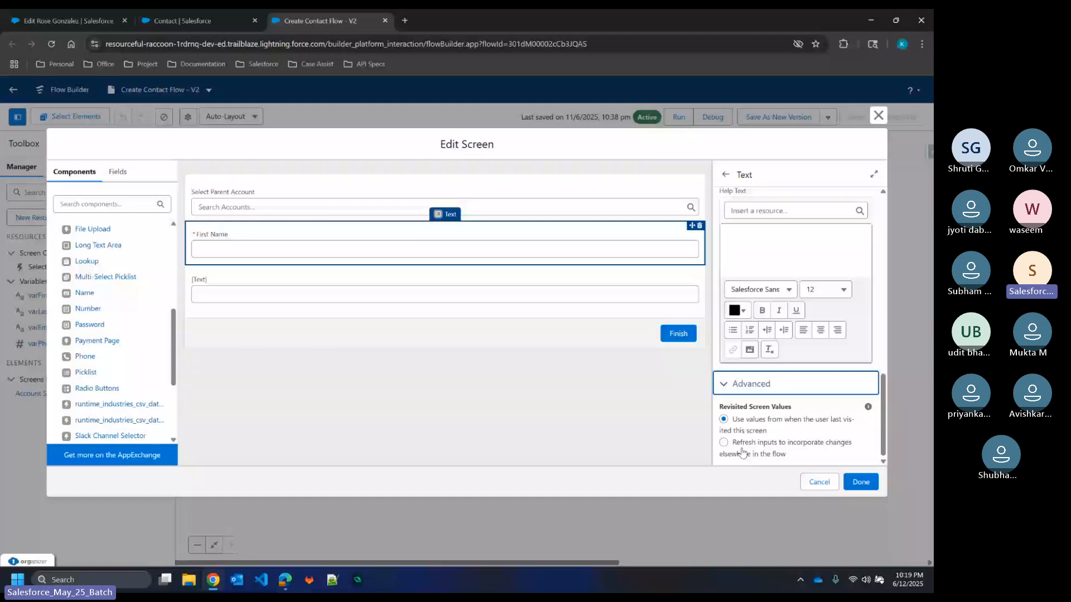
scroll(824, 277, up, 10)
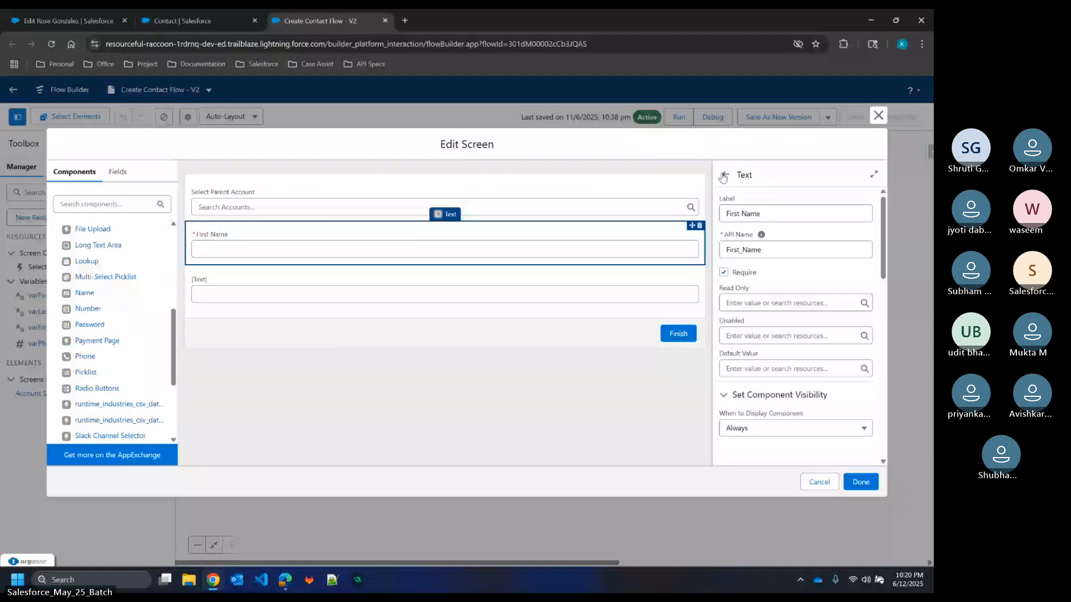
Step: Label the second Text component "Last Name" with API name Last_Name and make it required
click(445, 294)
click(765, 212)
text(Las)
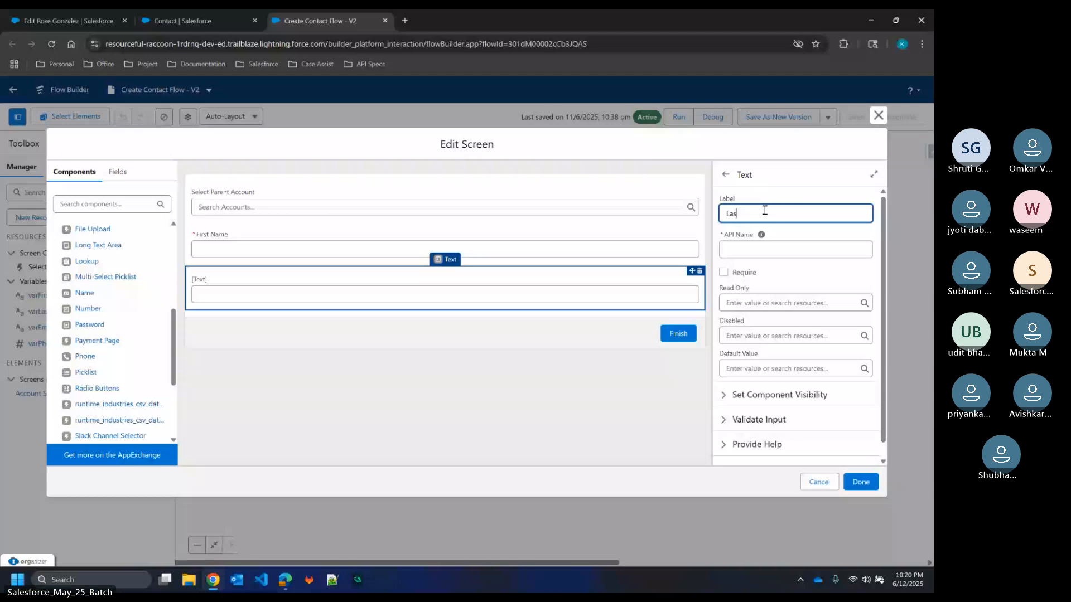
text(t Name)
click(724, 273)
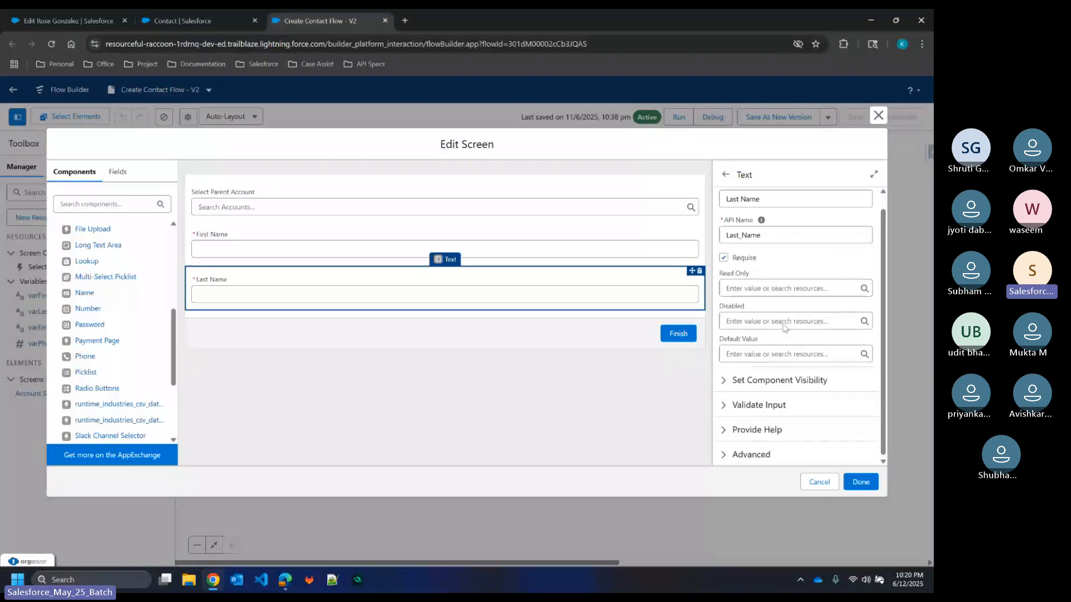
Step: Add an Email component to the screen below the Last Name field
scroll(94, 326, up, 3)
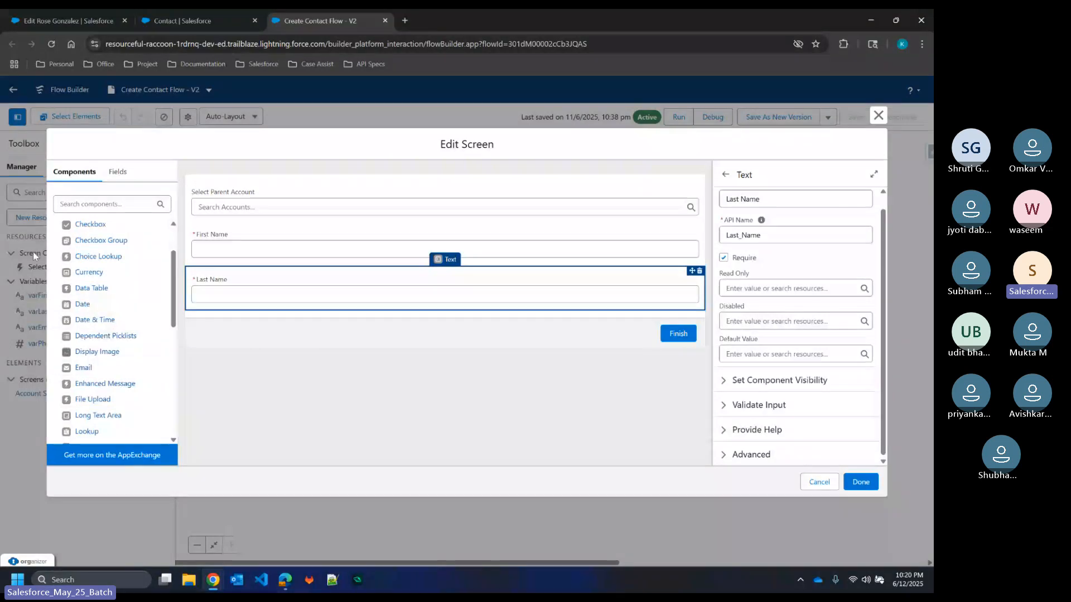
click(283, 248)
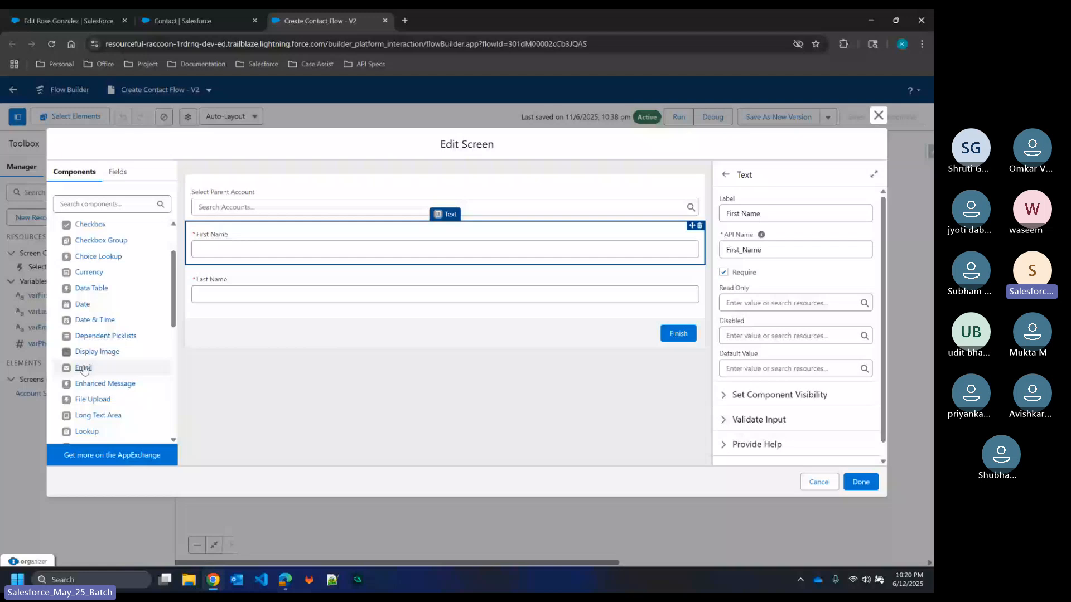
drag(84, 371, 222, 339)
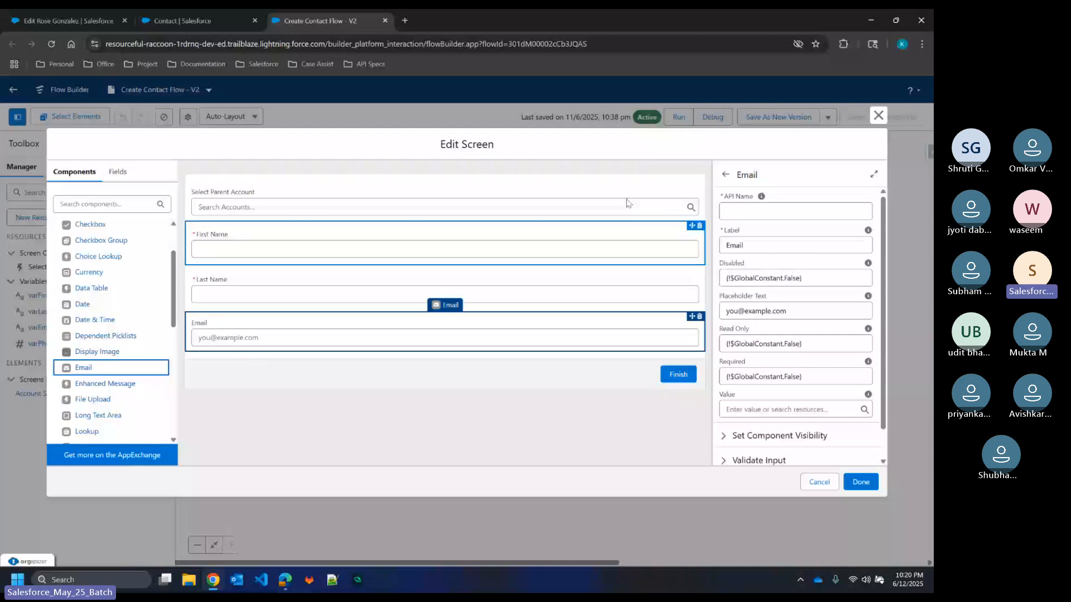
mouse_move(756, 214)
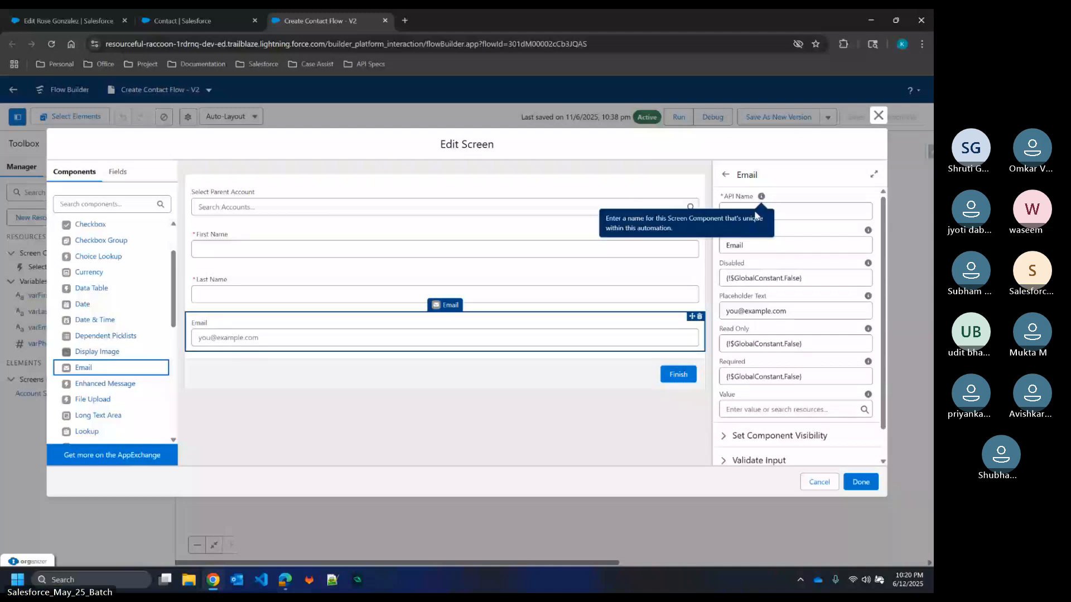
click(818, 210)
text(Cont)
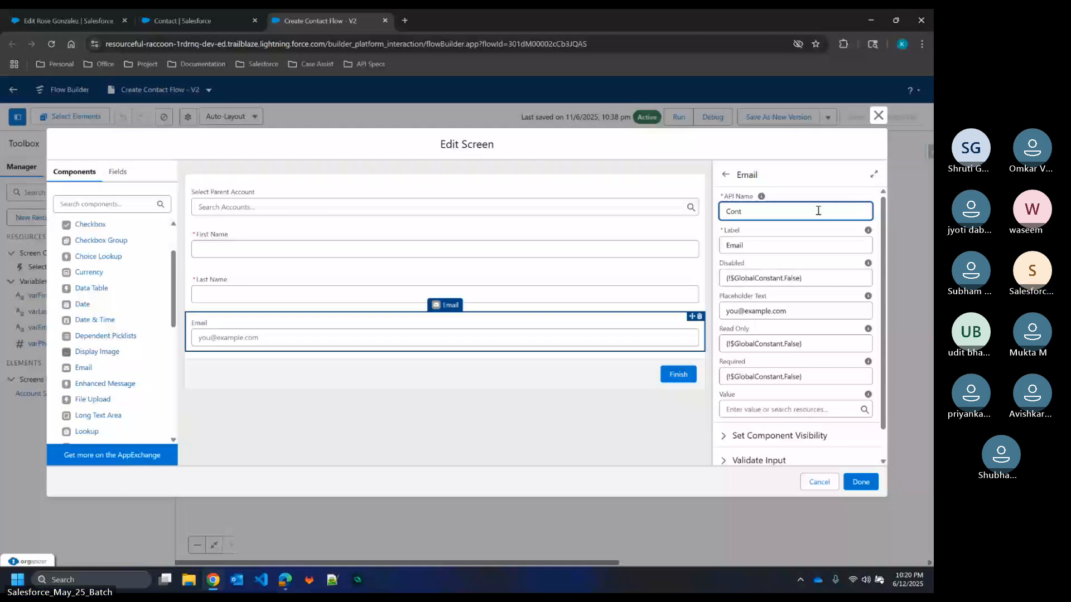
text(act Email)
key(ctrl+a)
key(BackSpace)
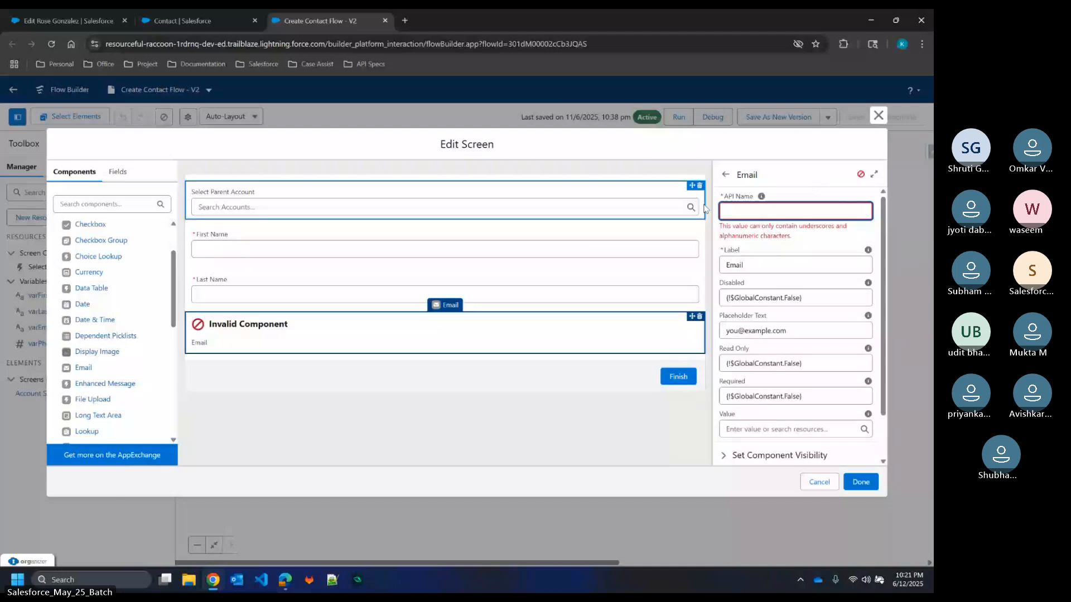
Step: Set the Email component's label to "Contact Email" and its API name to Contact_Email
click(757, 263)
key(BackSpace)
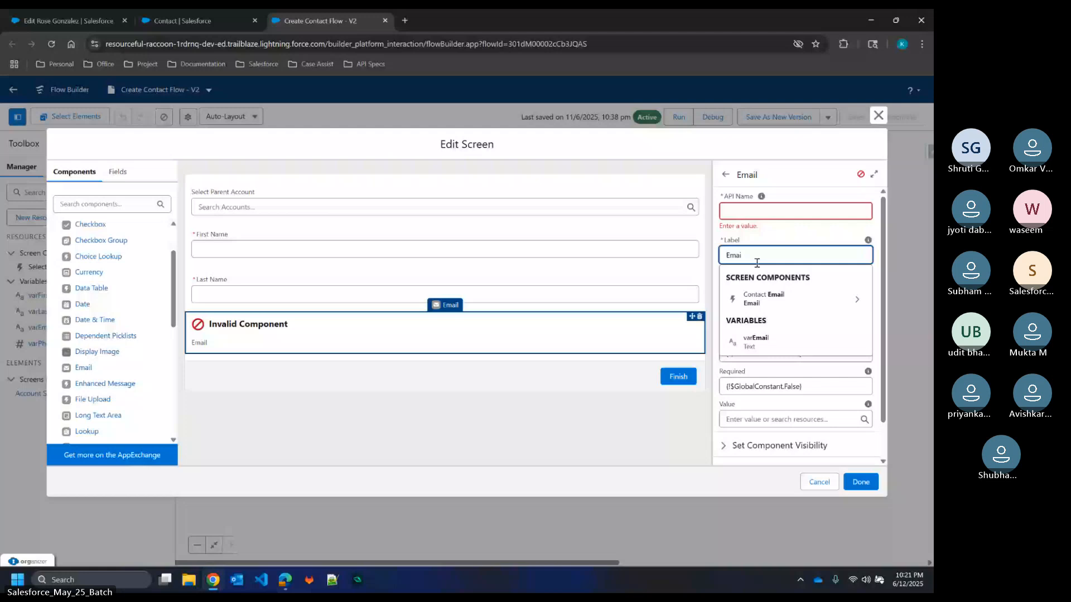
click(793, 209)
text(c)
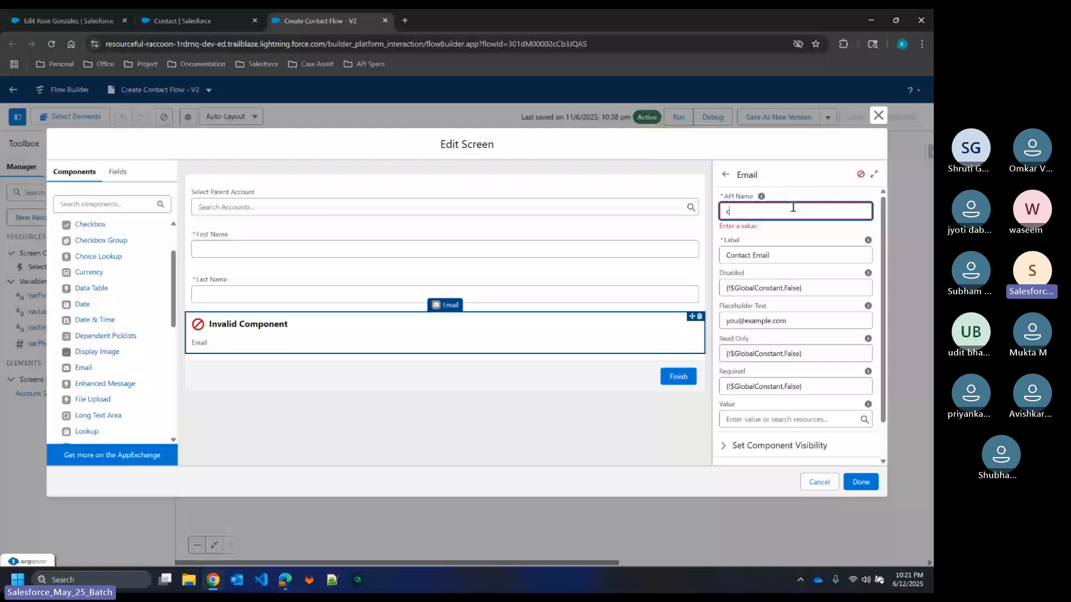
text(ontact_Email)
click(518, 340)
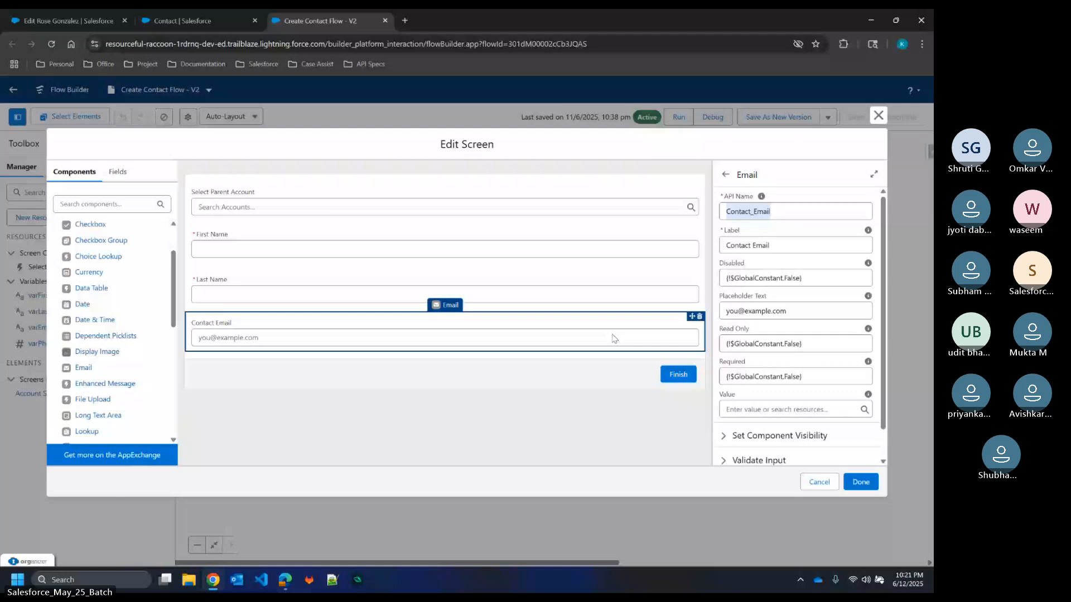
Step: Clear the placeholder text of the Contact Email component
click(290, 344)
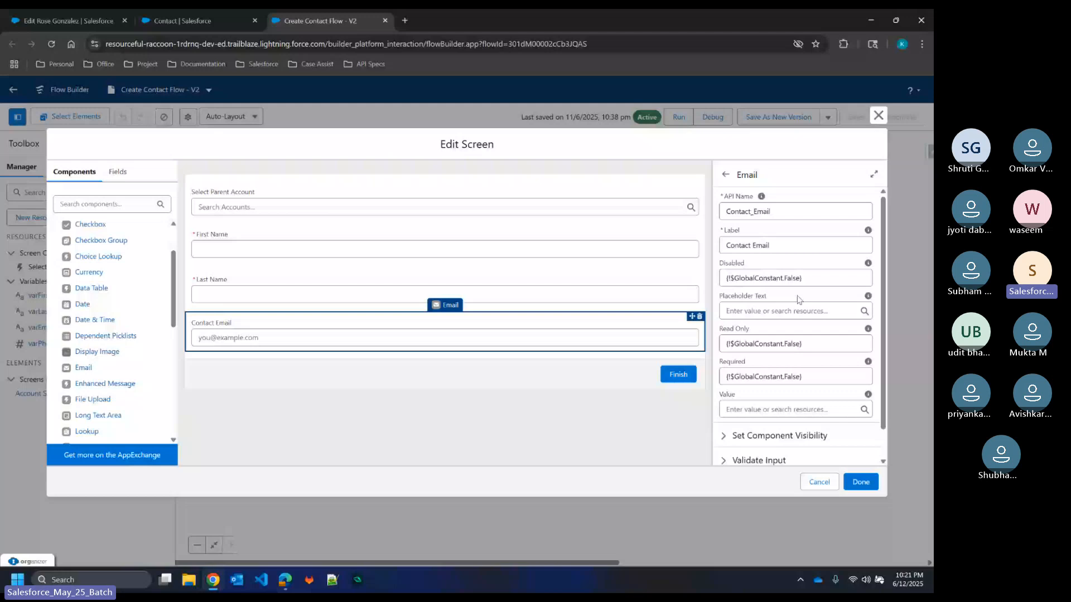
scroll(799, 300, down, 2)
scroll(111, 307, down, 1)
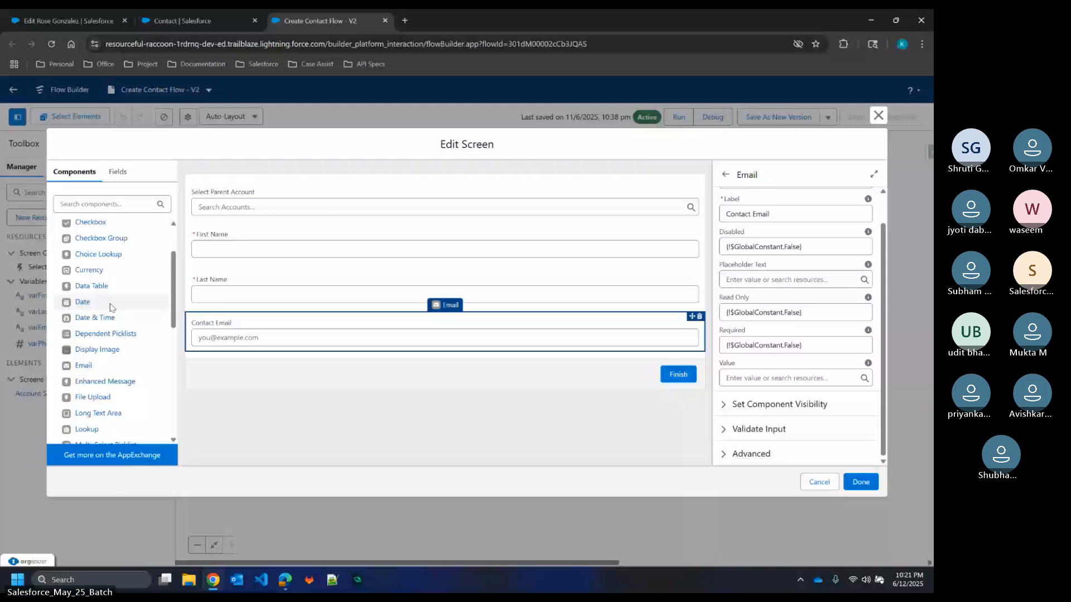
Step: Add a Phone component below the Contact Email field and set its API name to Contact_Phone
scroll(112, 307, down, 3)
drag(85, 393, 337, 363)
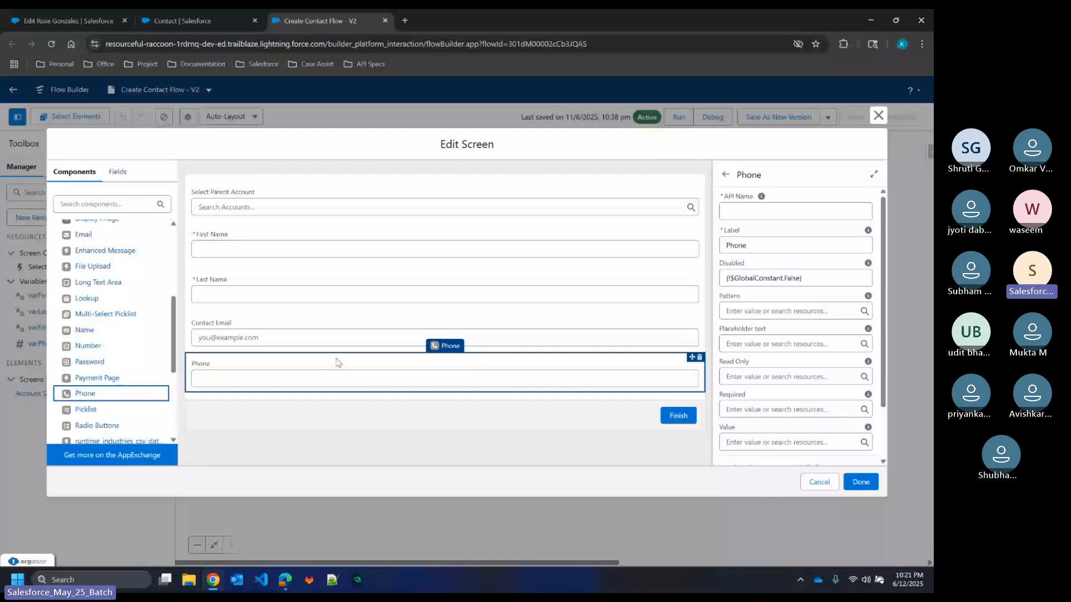
click(785, 211)
text(Contact_Phone)
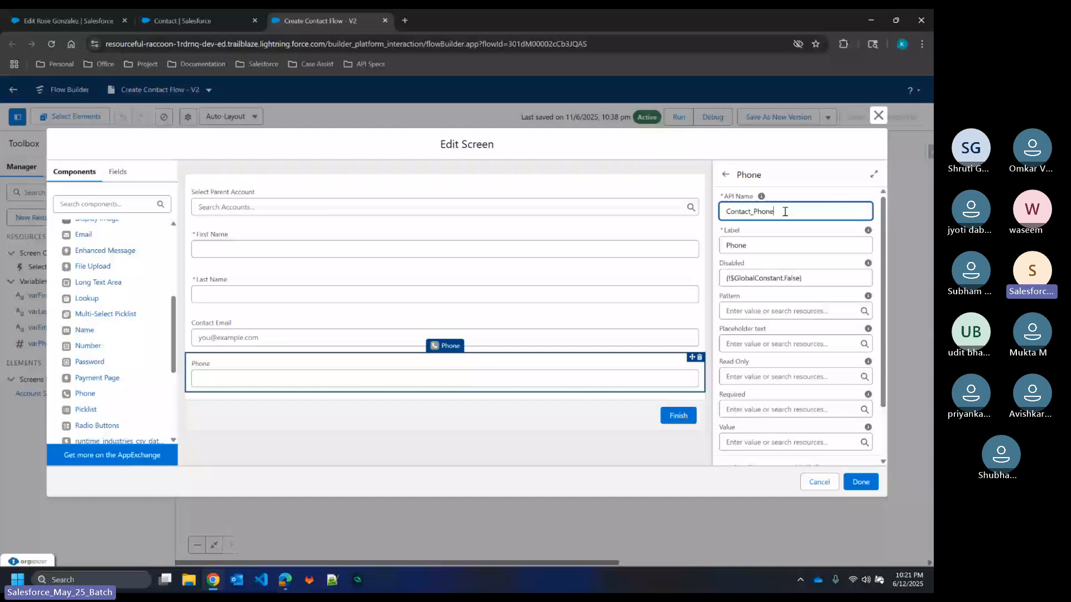
click(761, 246)
key(Home)
text(Contac)
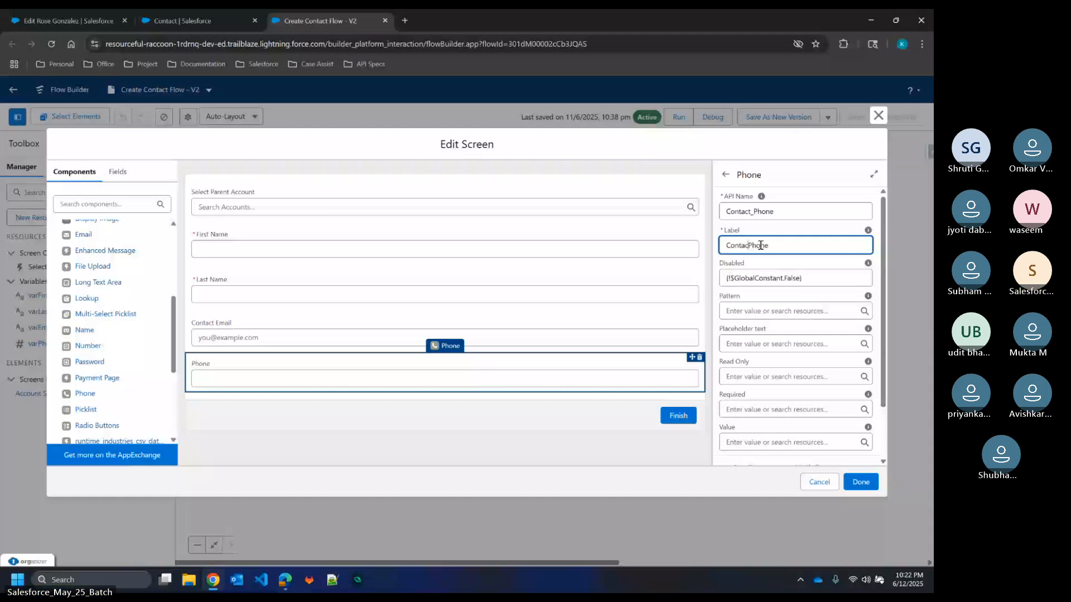
Step: Change the Contact Email field's label to "Email" and reselect the Phone component
click(613, 335)
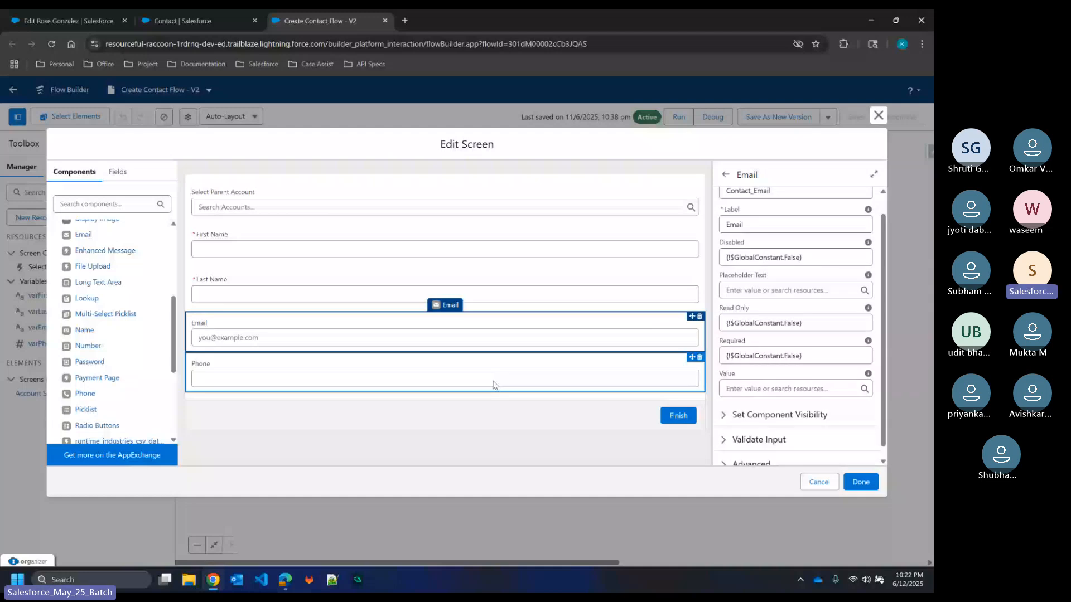
click(663, 373)
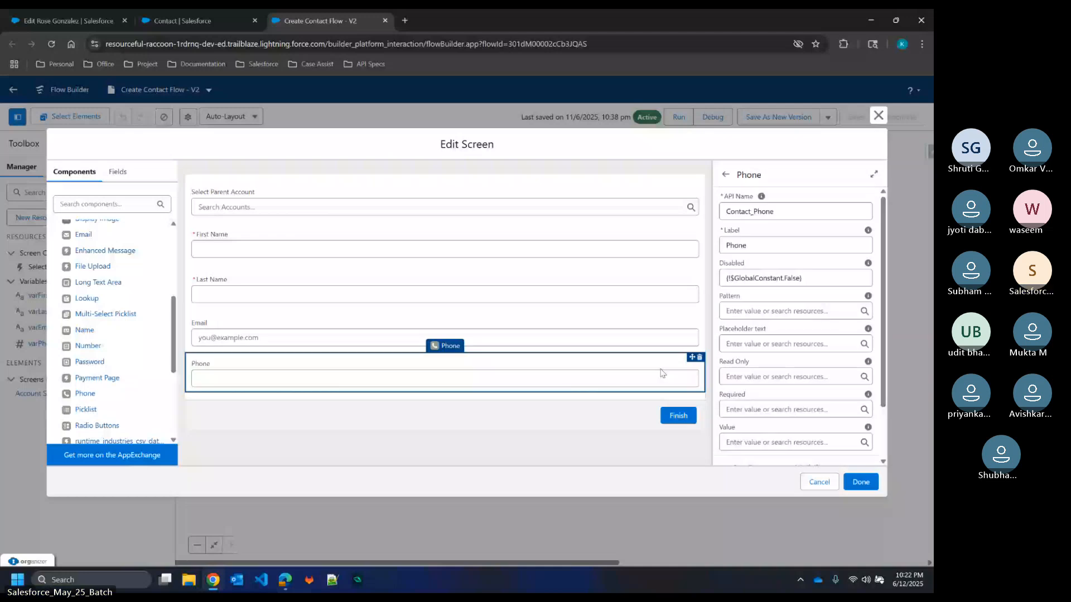
Step: Try to make the Email component mandatory by replacing its Required value with the plain text True
click(669, 341)
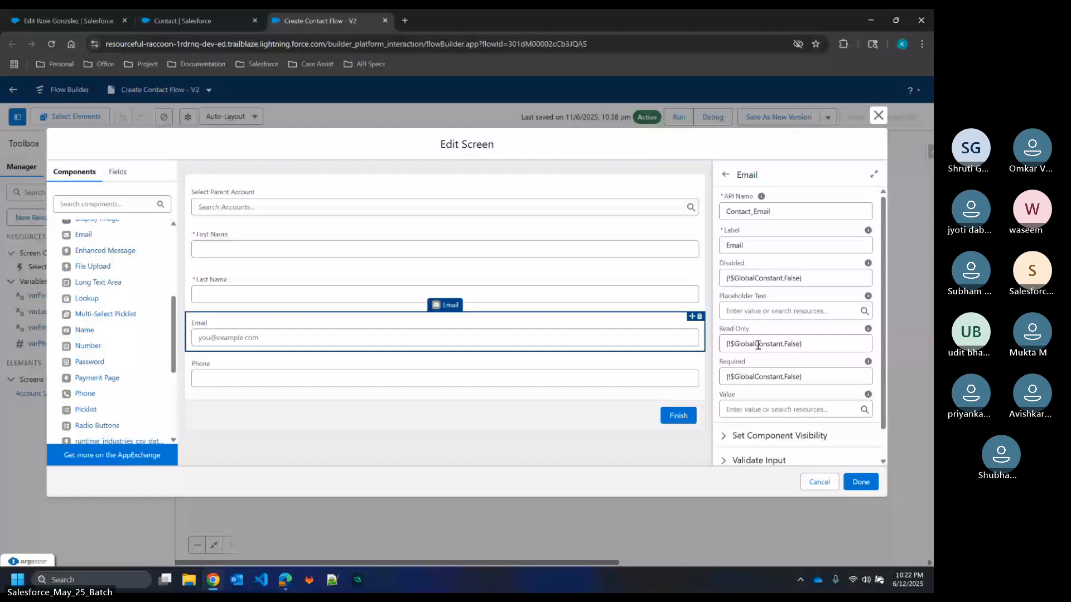
click(575, 357)
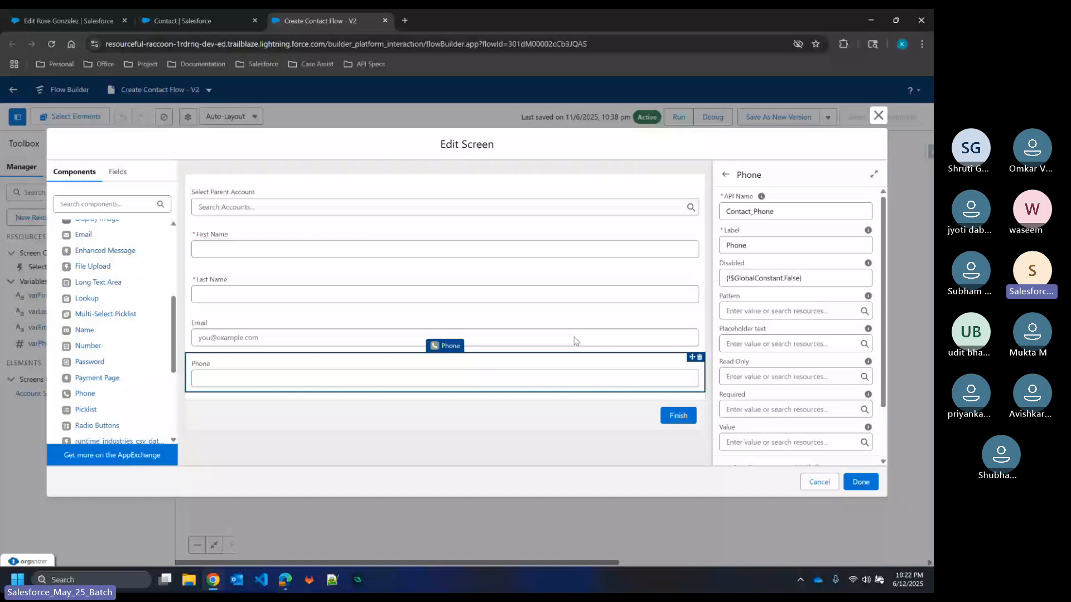
click(598, 349)
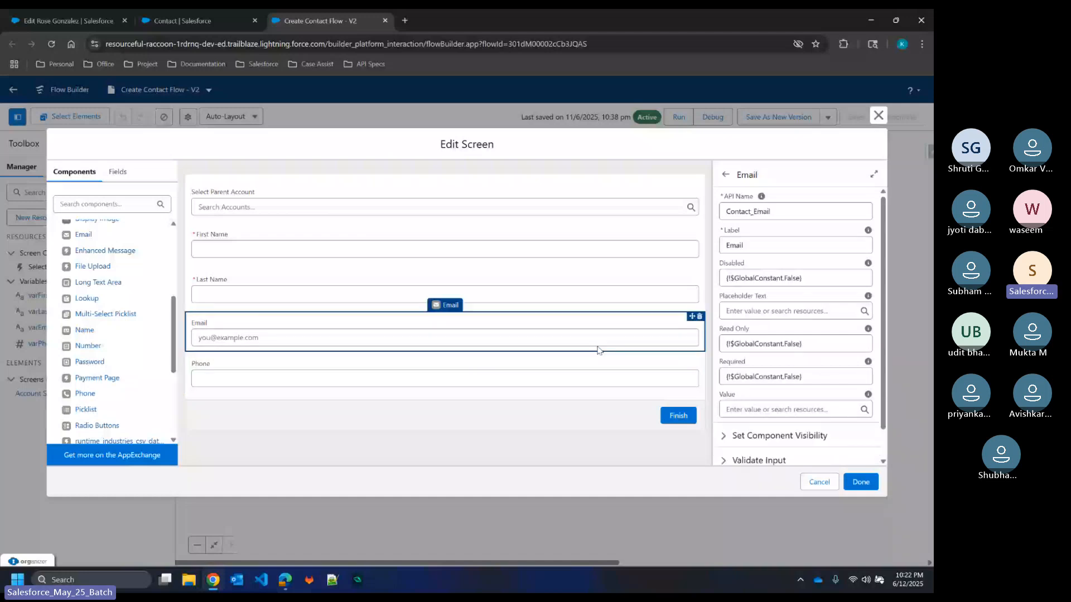
click(624, 249)
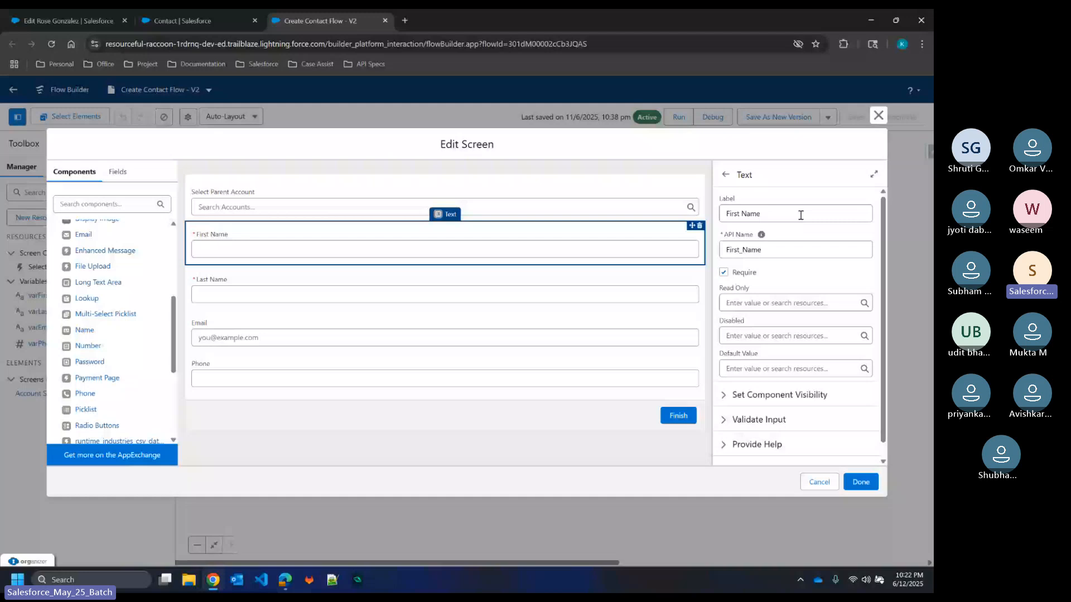
click(641, 337)
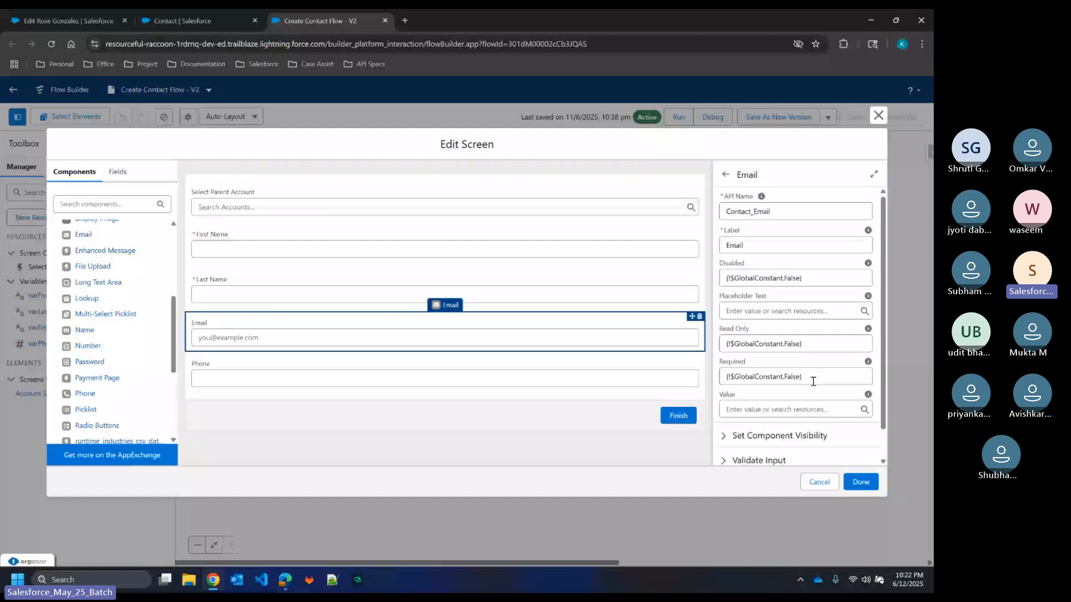
click(814, 383)
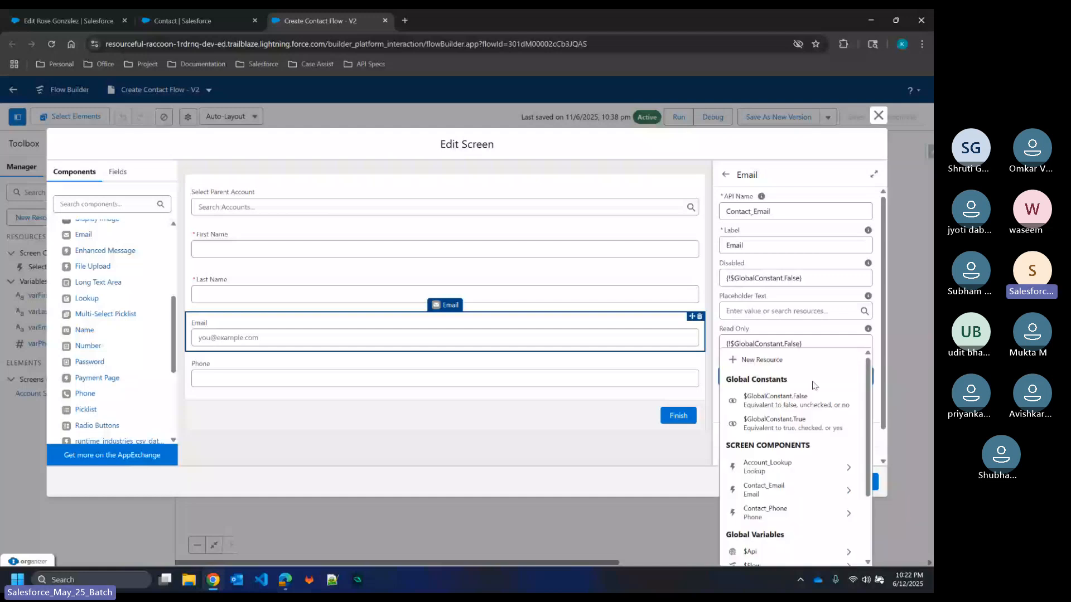
click(770, 380)
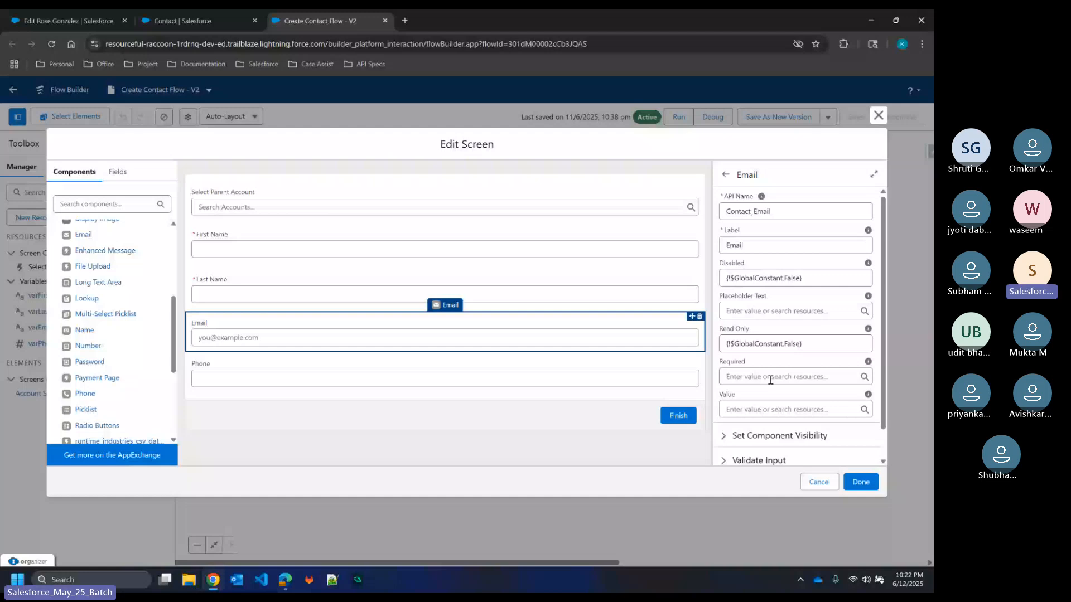
click(771, 380)
text(True)
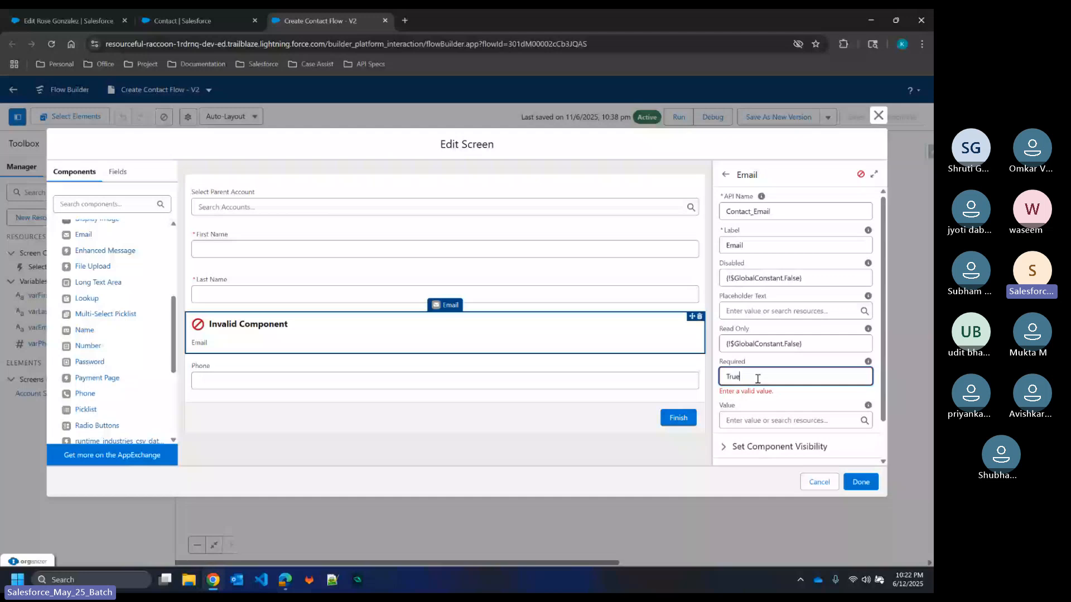
Step: Try the $User and $Profile global variables as the source for the Email component's Required value
click(758, 380)
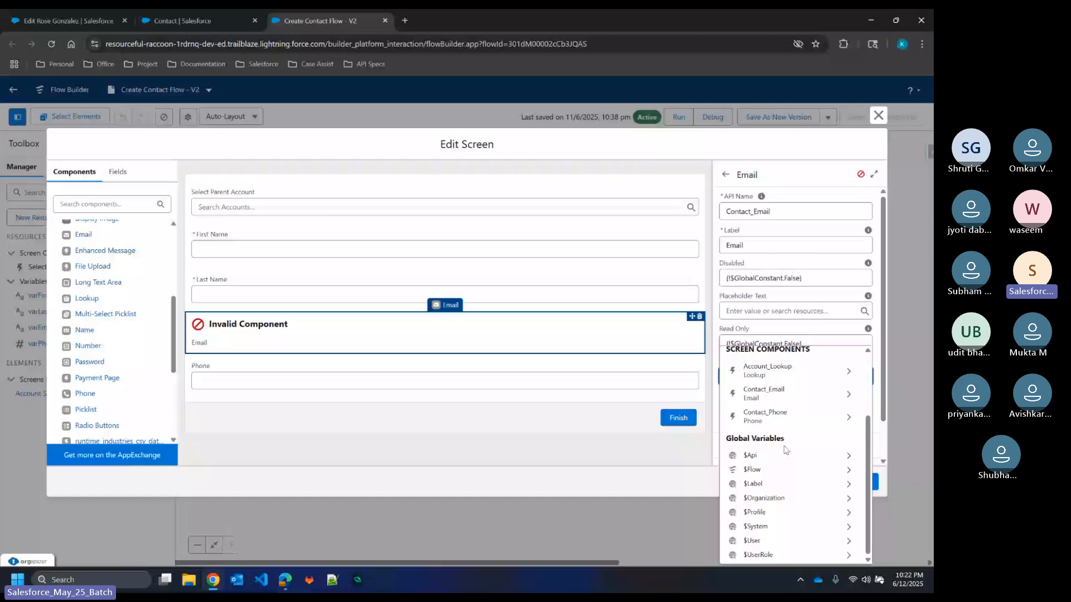
scroll(786, 450, up, 2)
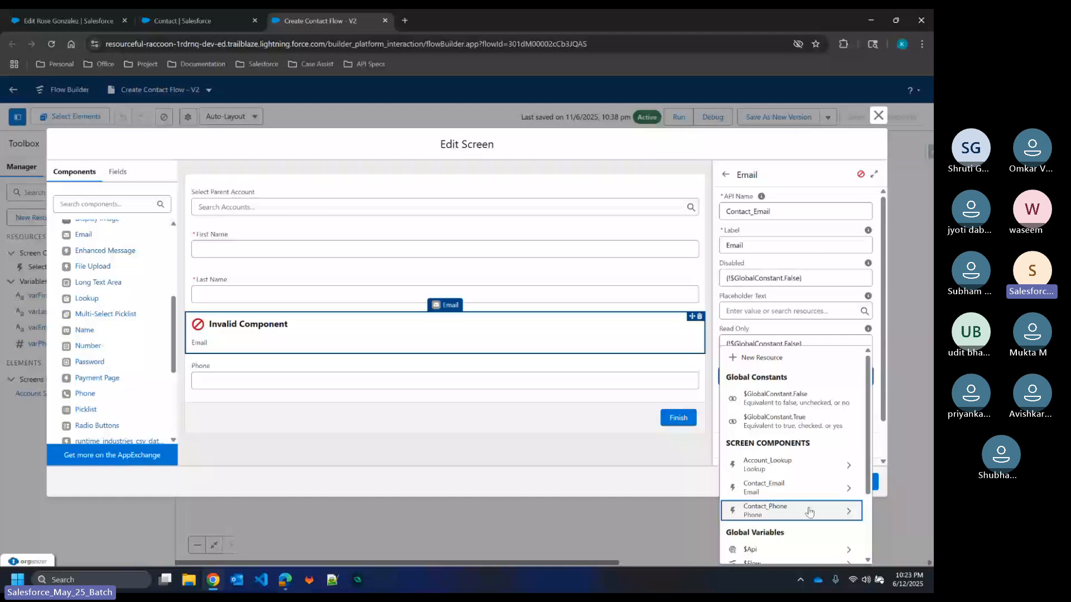
click(815, 381)
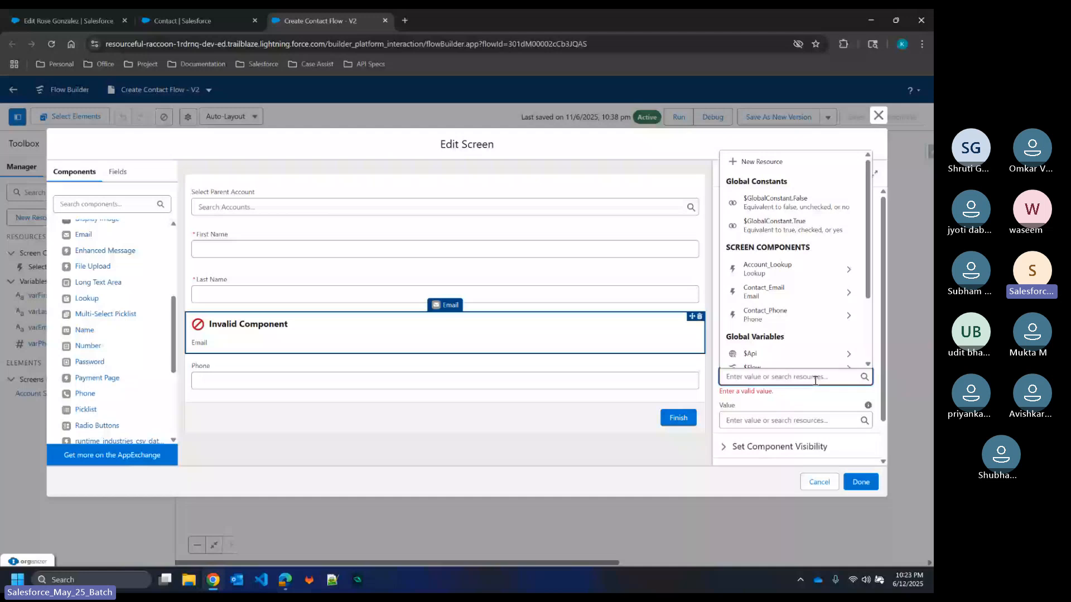
scroll(765, 346, down, 3)
click(763, 360)
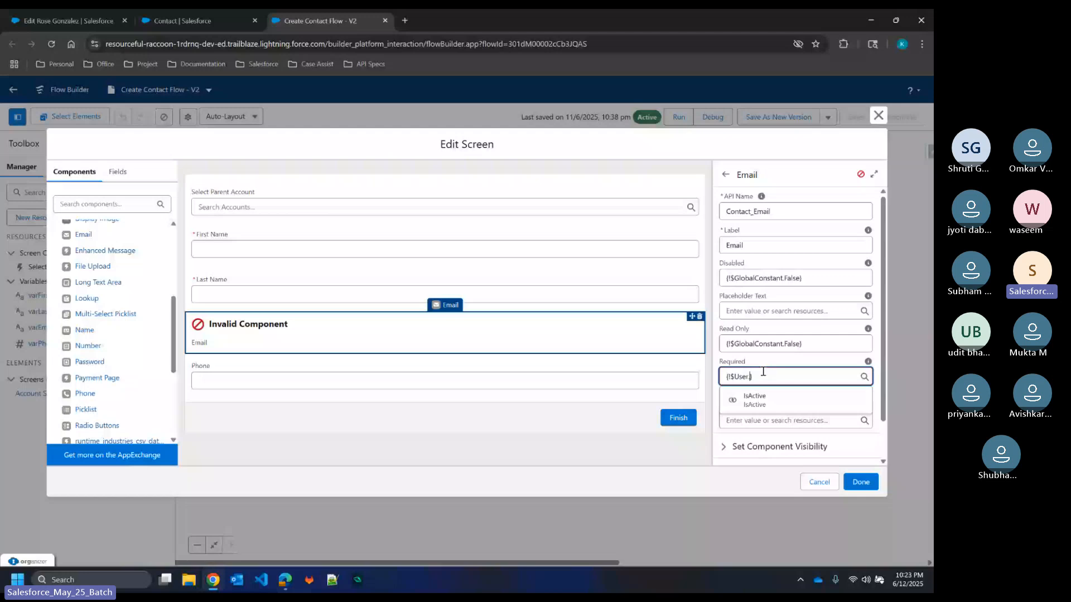
click(782, 469)
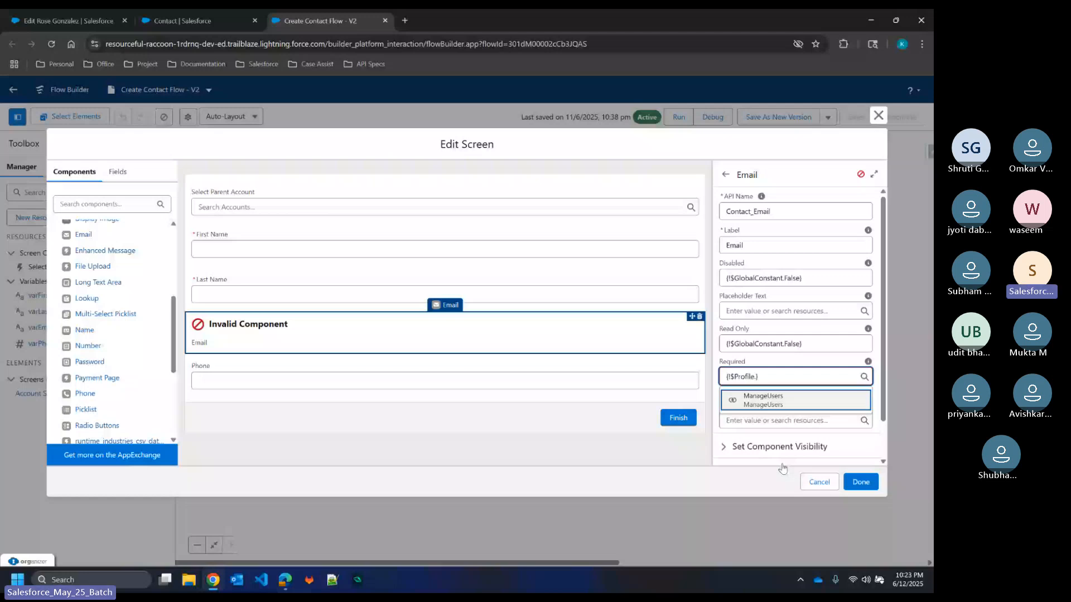
click(743, 141)
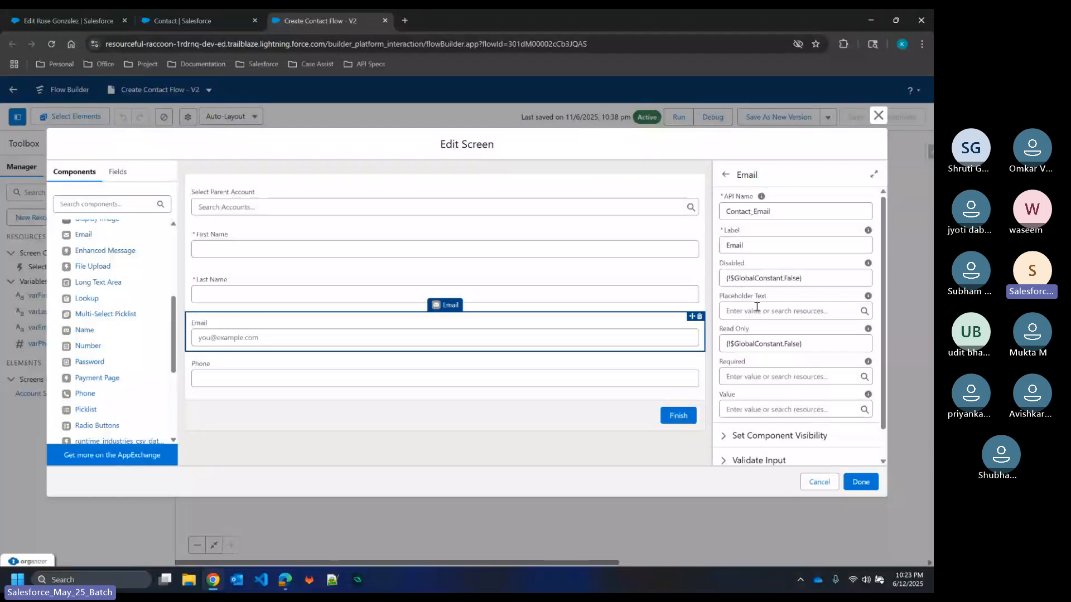
Step: Set the Email component's Required property to $GlobalConstant.True, comparing it with the Require option of the First Name field
click(765, 377)
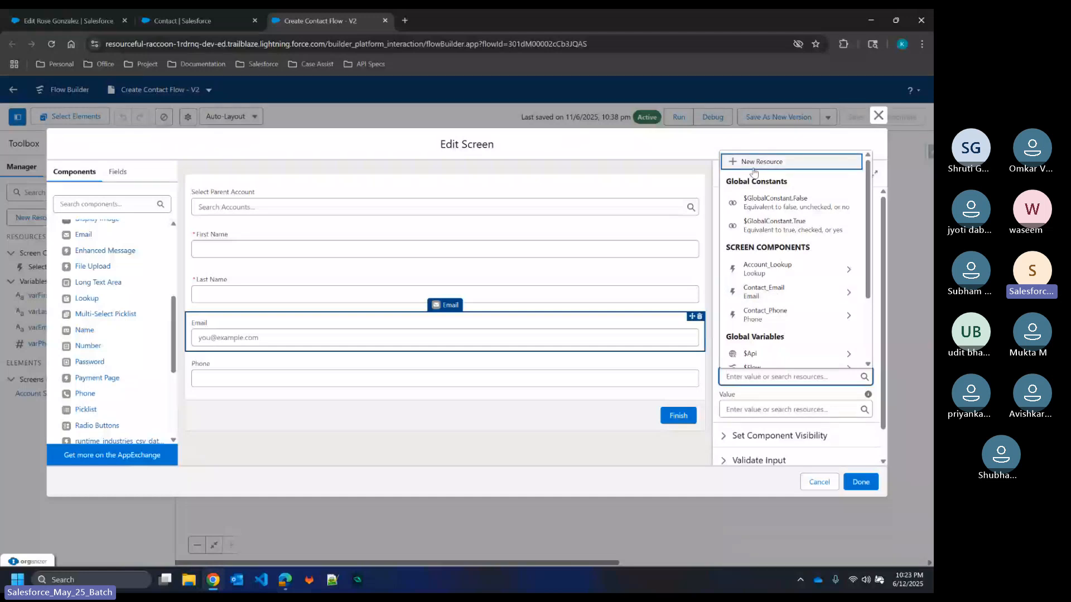
click(774, 225)
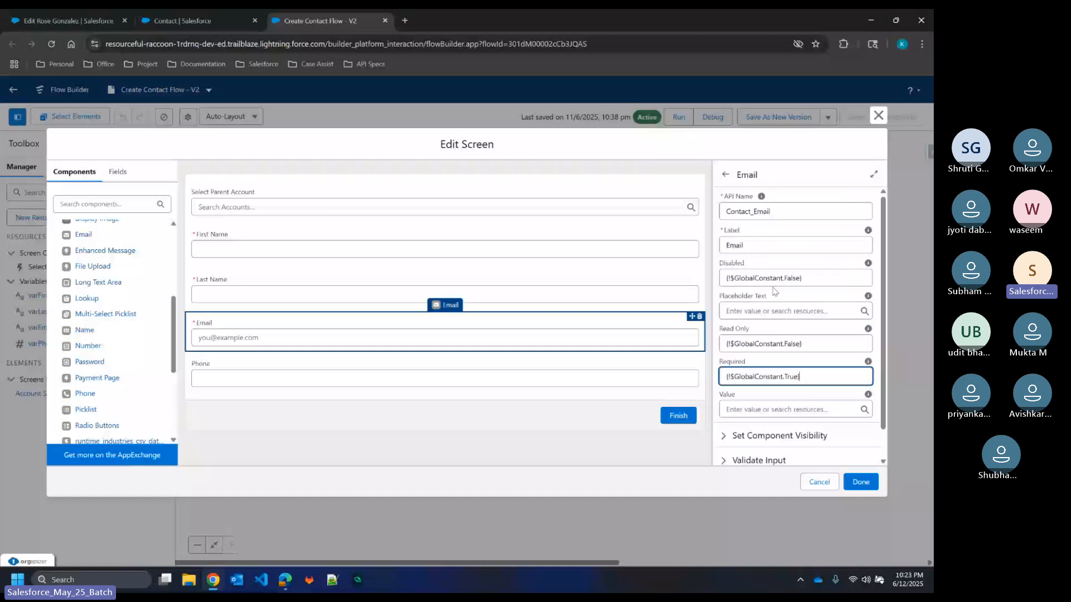
click(800, 383)
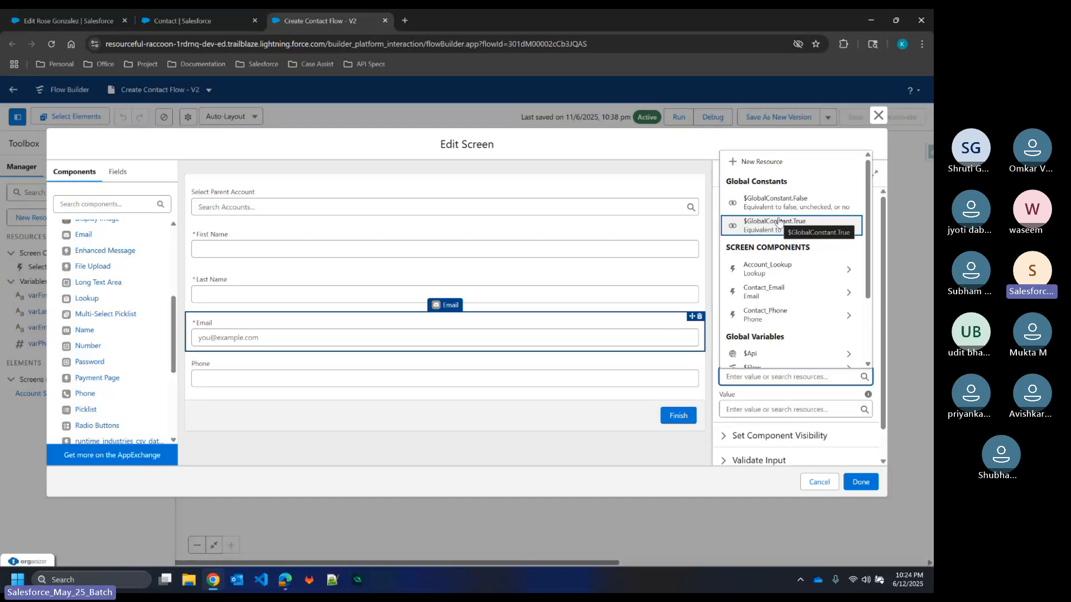
click(529, 229)
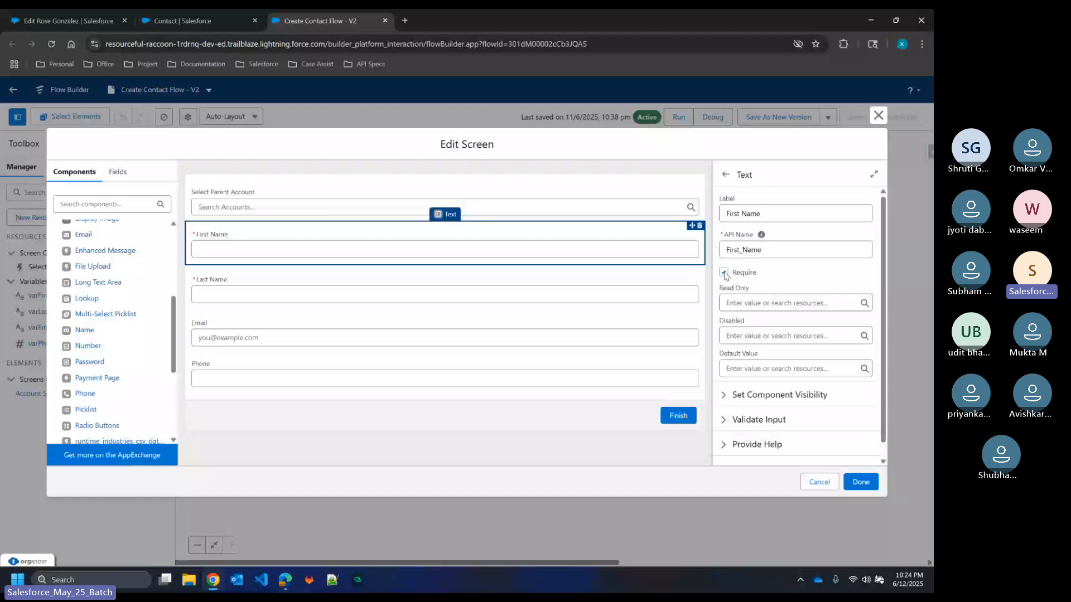
click(700, 341)
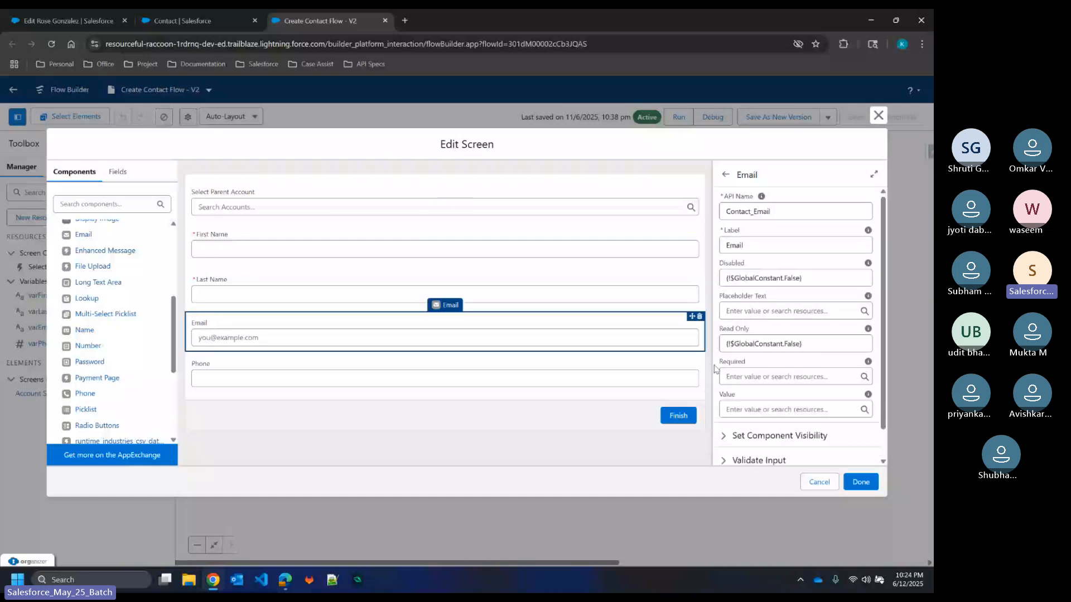
click(768, 377)
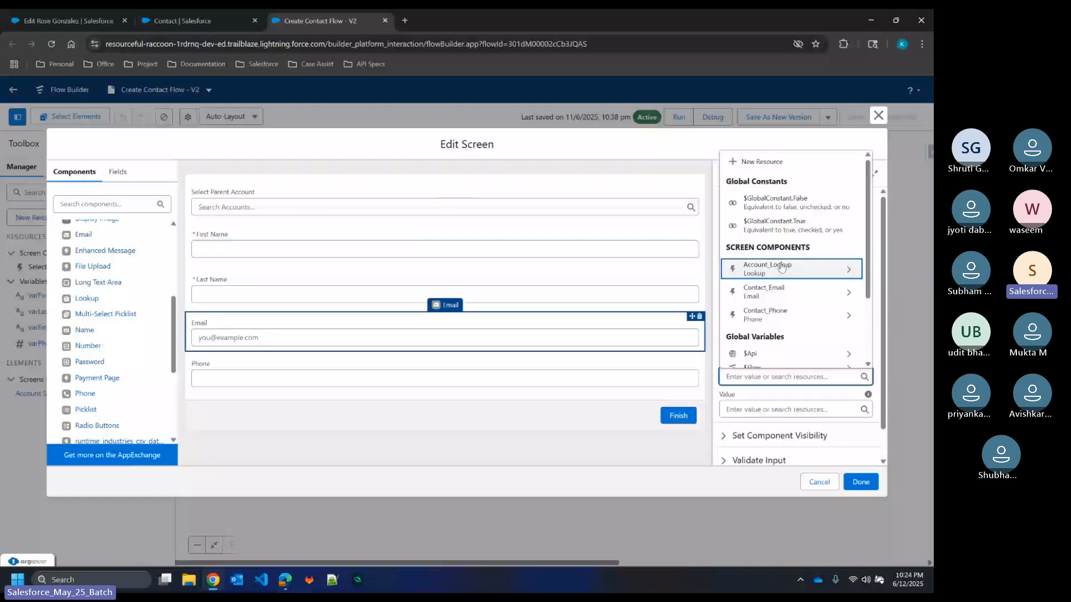
click(782, 225)
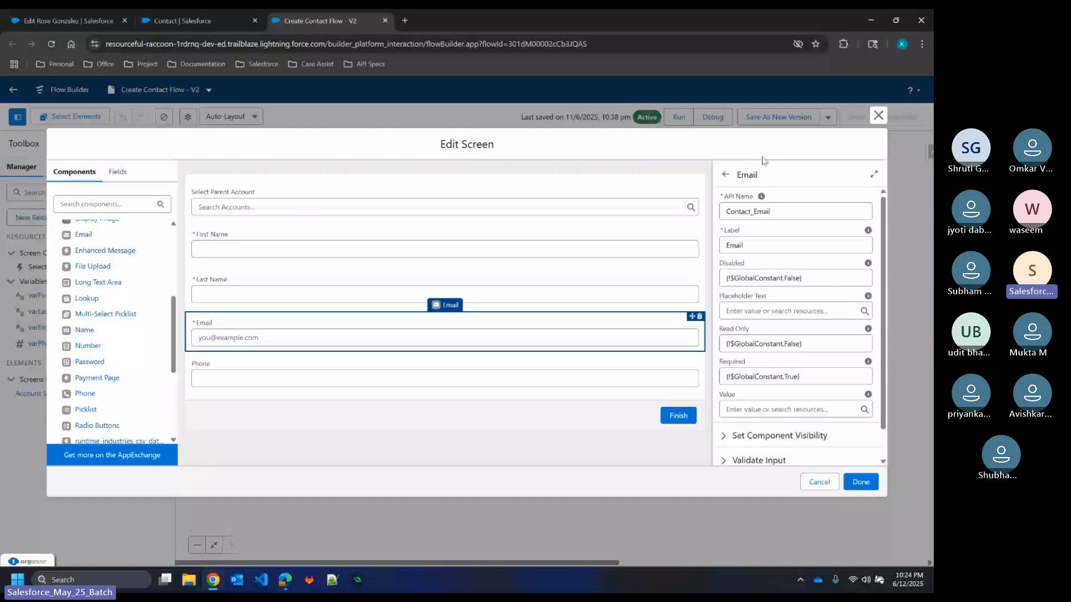
Step: Set the Phone component's Required property to $GlobalConstant.True and finish editing the screen
click(265, 371)
click(794, 410)
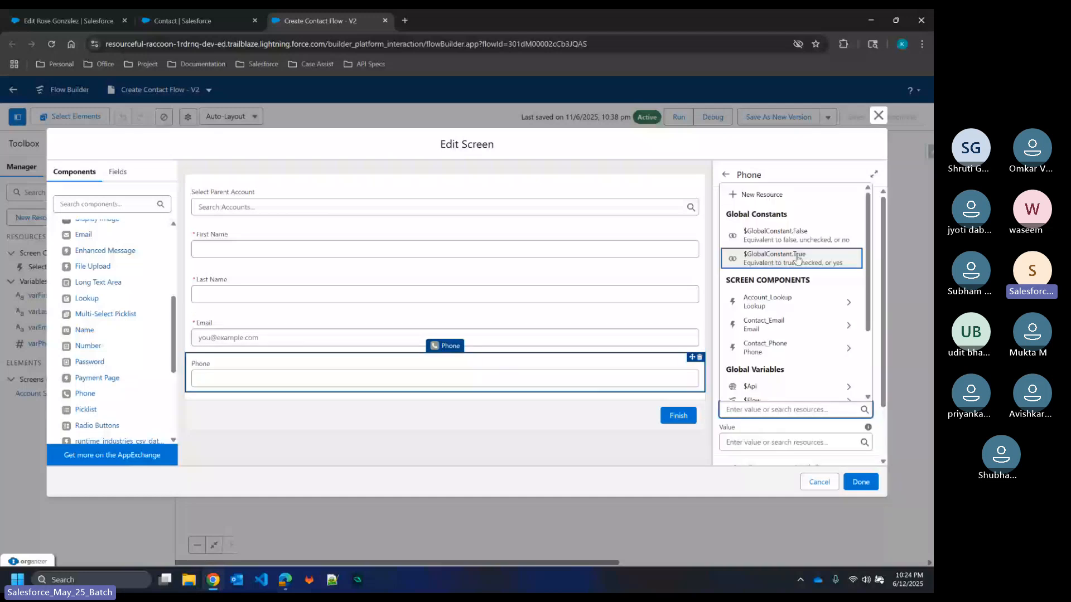
click(798, 260)
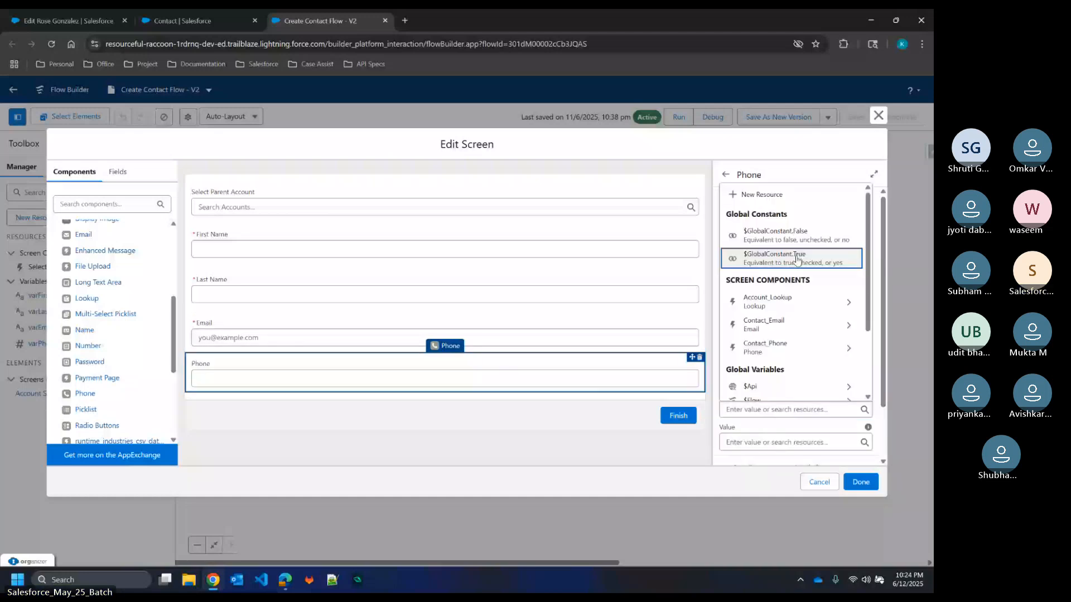
click(798, 260)
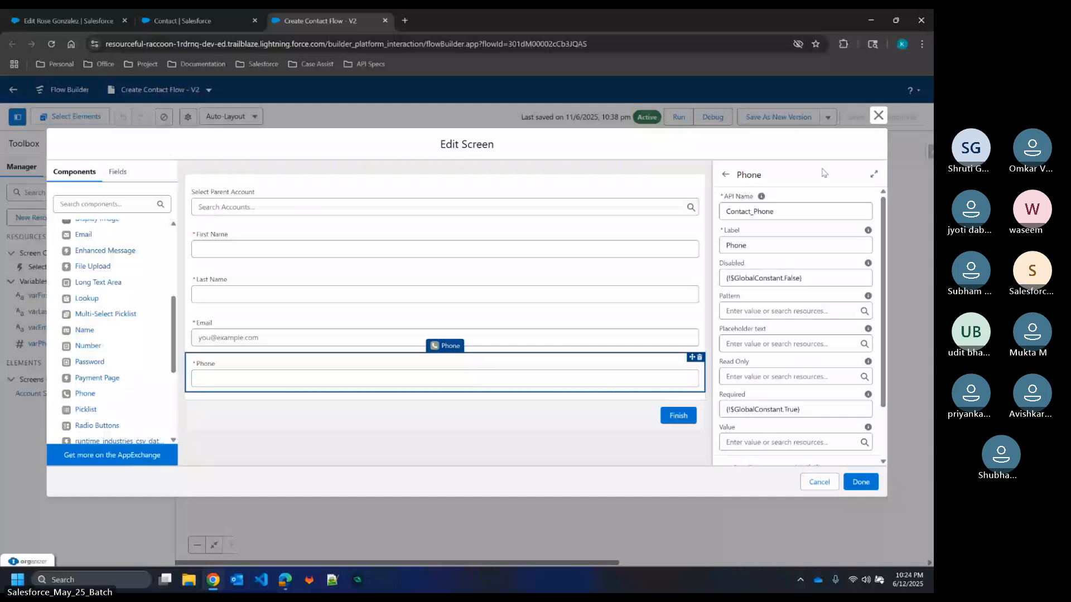
scroll(826, 368, down, 2)
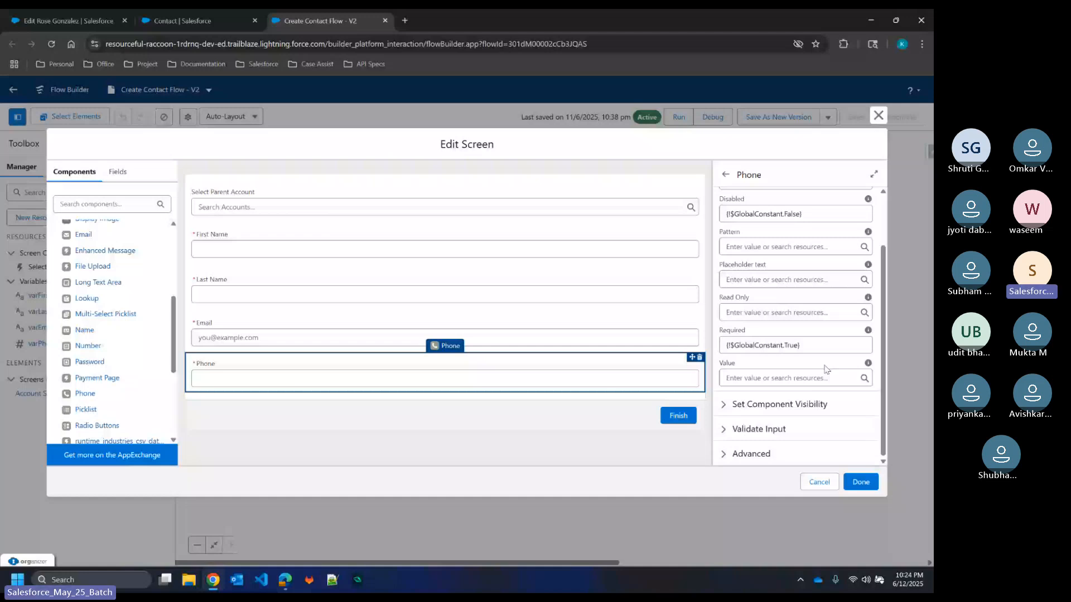
click(866, 483)
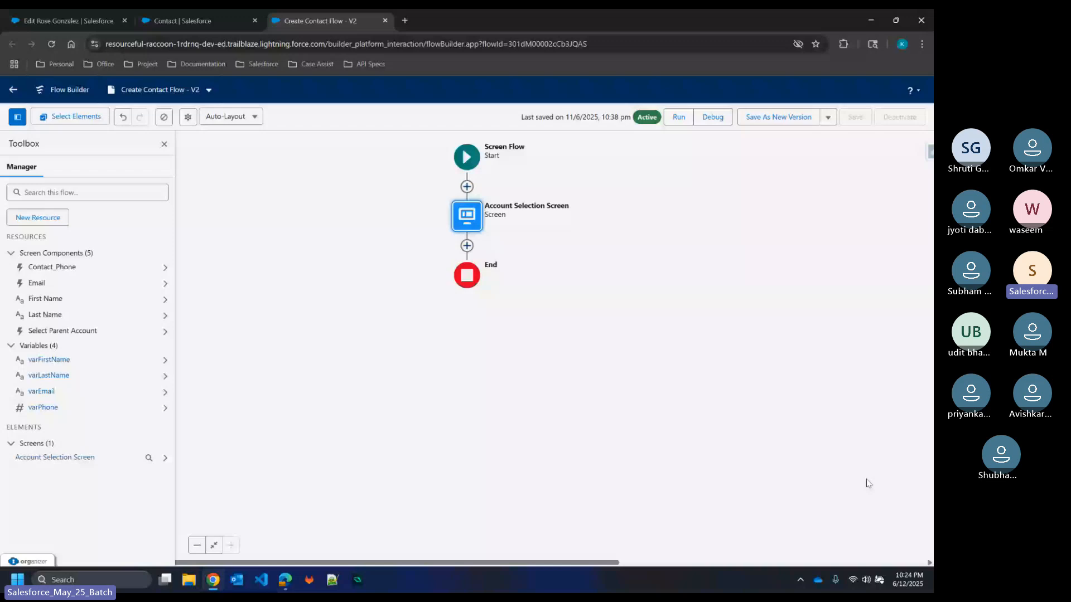
Step: Save Create Contact Flow as a new version and activate that version
click(787, 121)
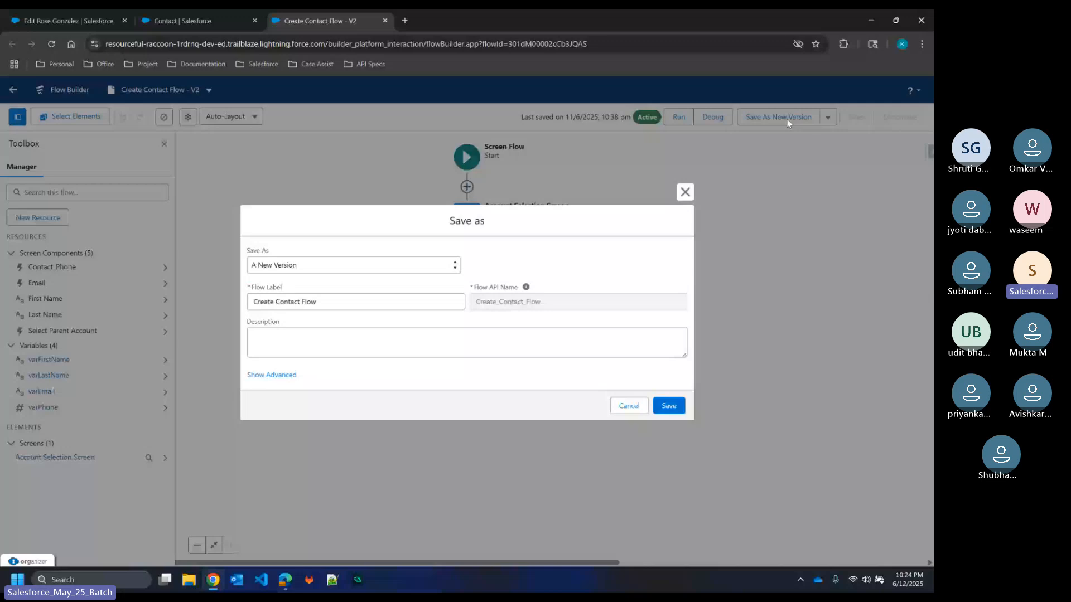
click(680, 404)
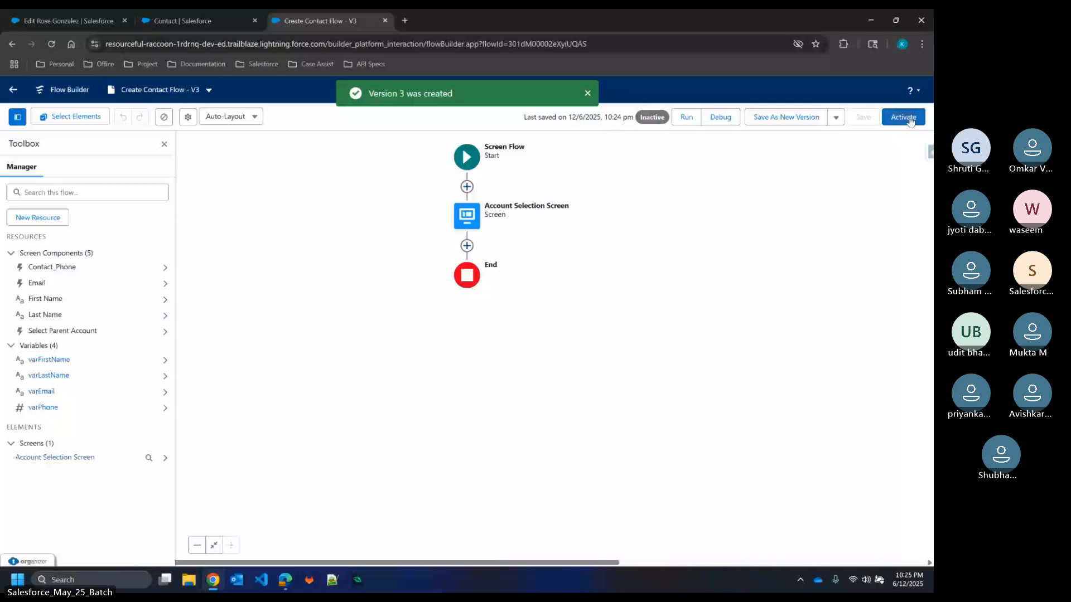
click(903, 117)
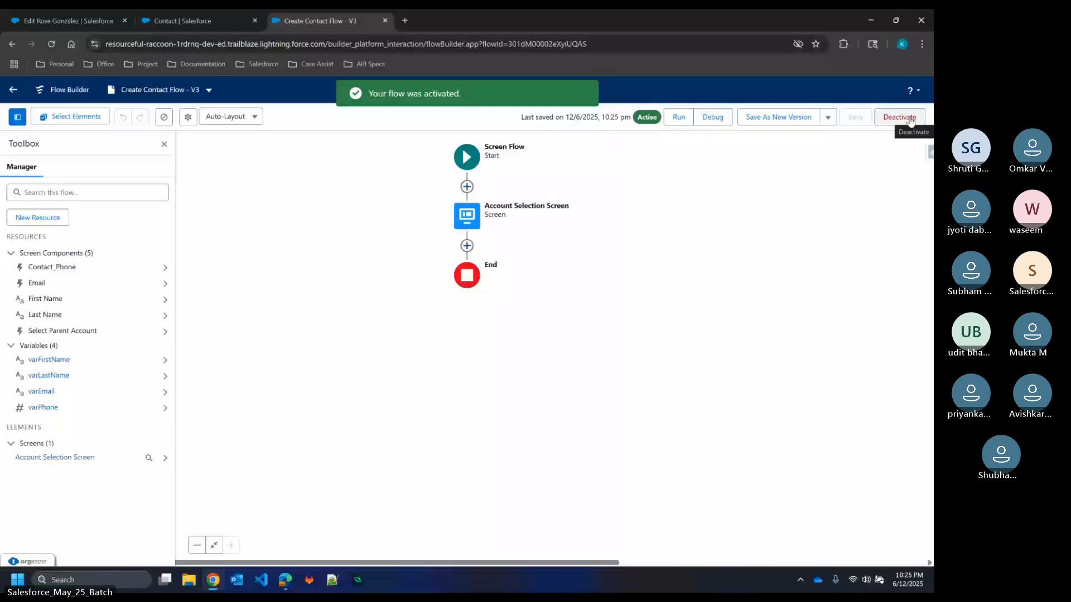
Step: Switch to the Accounts list, open the Burlington Textiles Corp of America account and launch its Create Contact Record action
key(ctrl+Tab)
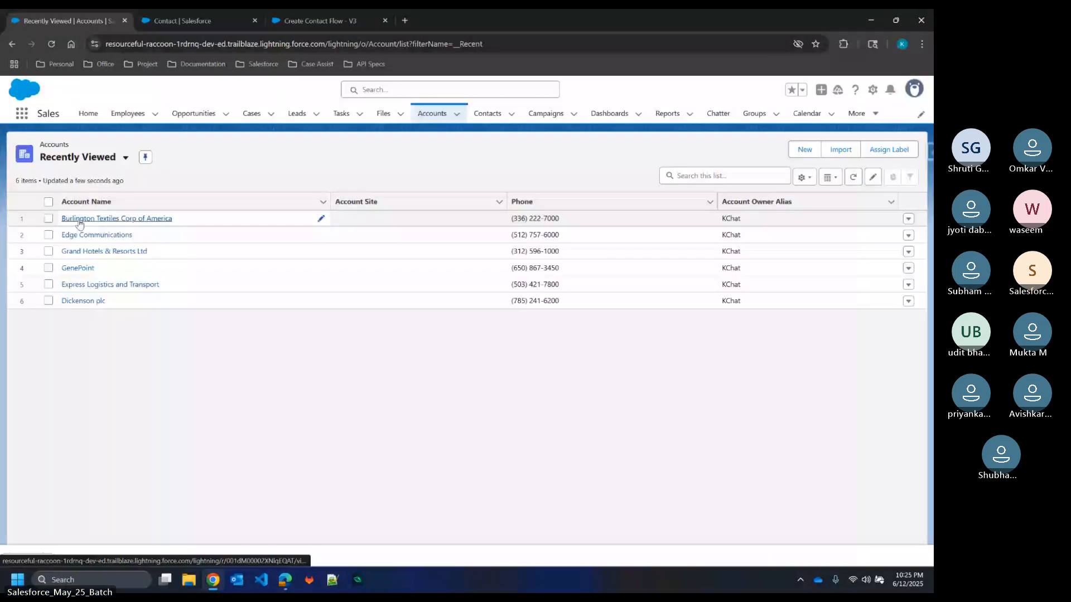
click(80, 221)
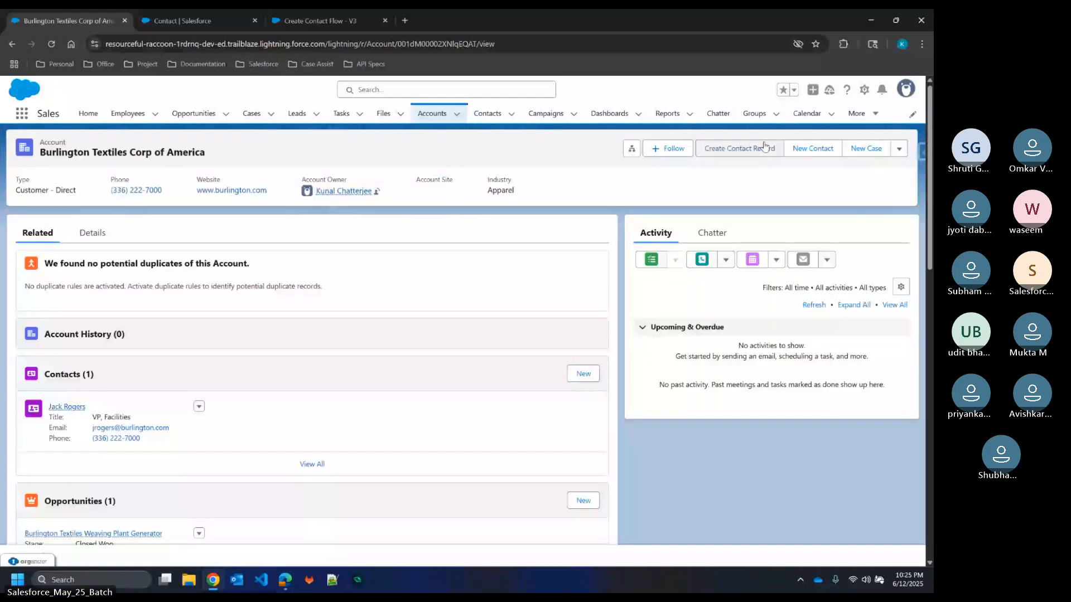
click(764, 146)
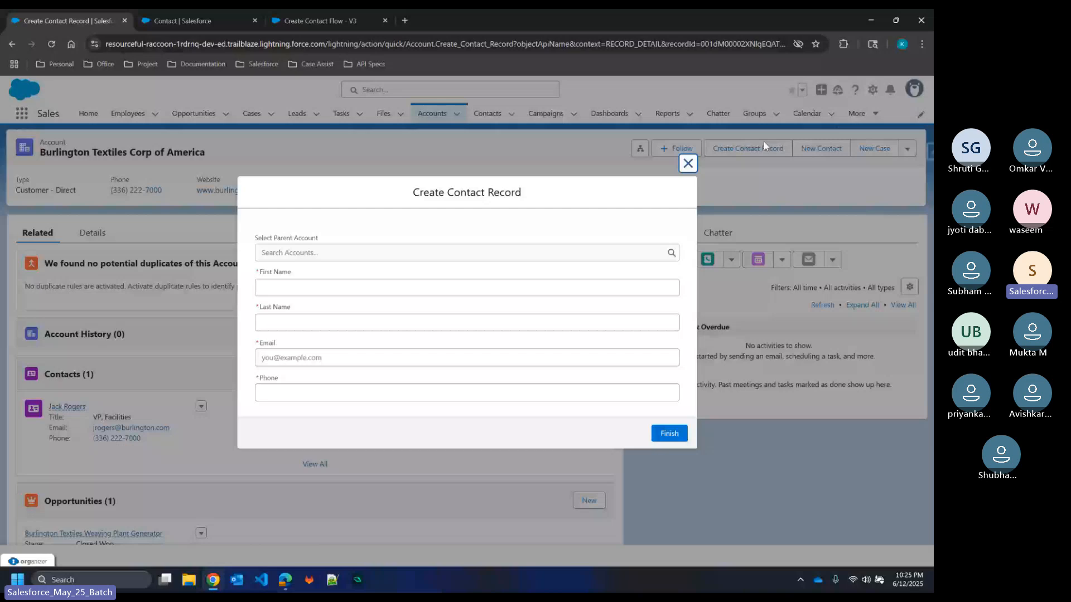
Step: Choose Burlington Textiles Corp of America as the parent account and enter first name Test and last name Contact
click(572, 247)
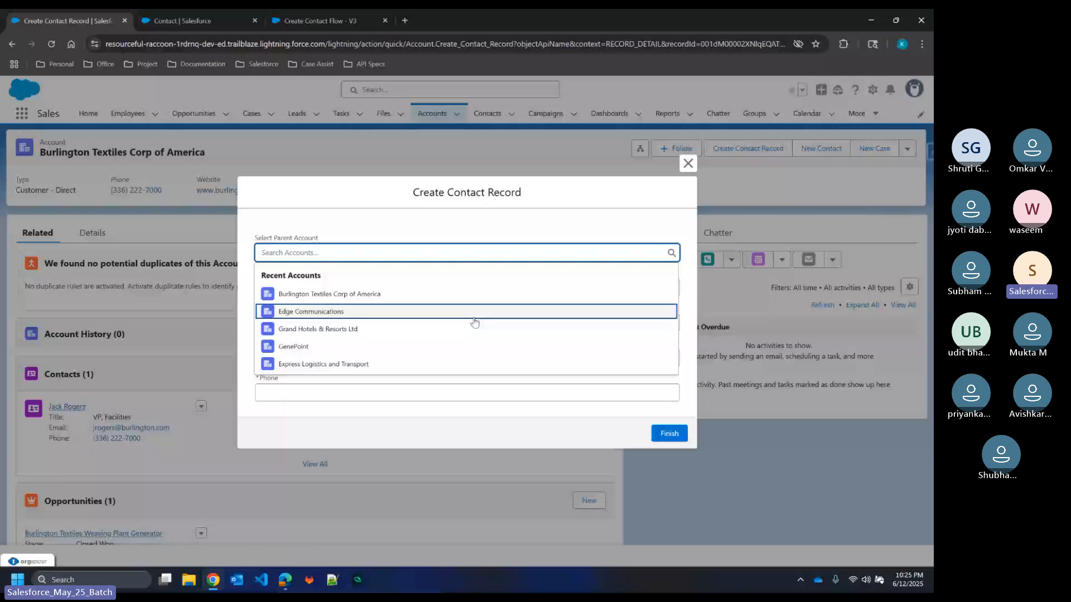
click(460, 294)
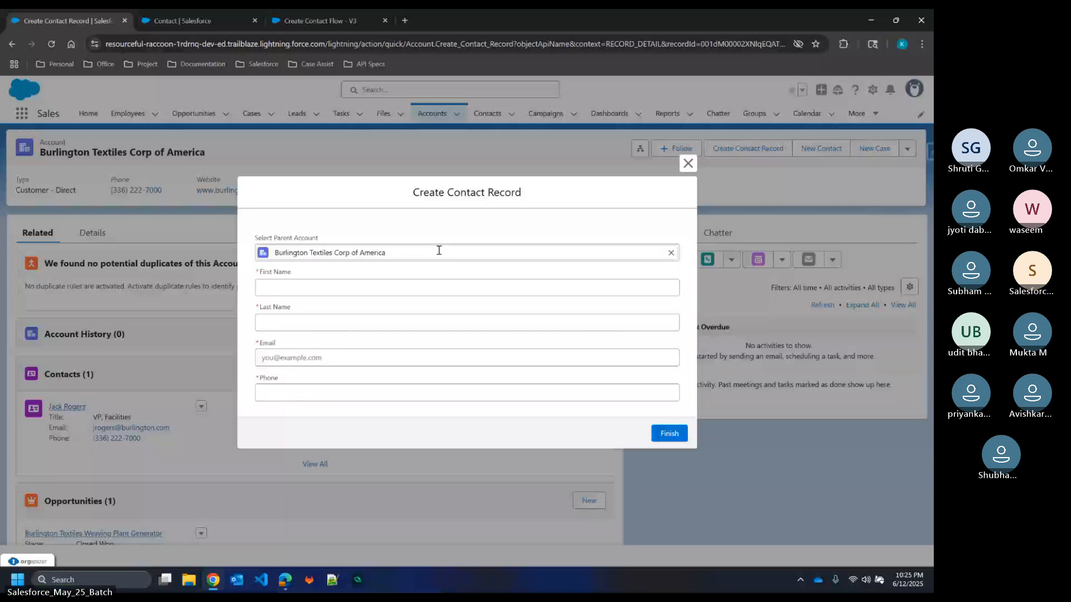
click(432, 283)
text(Test)
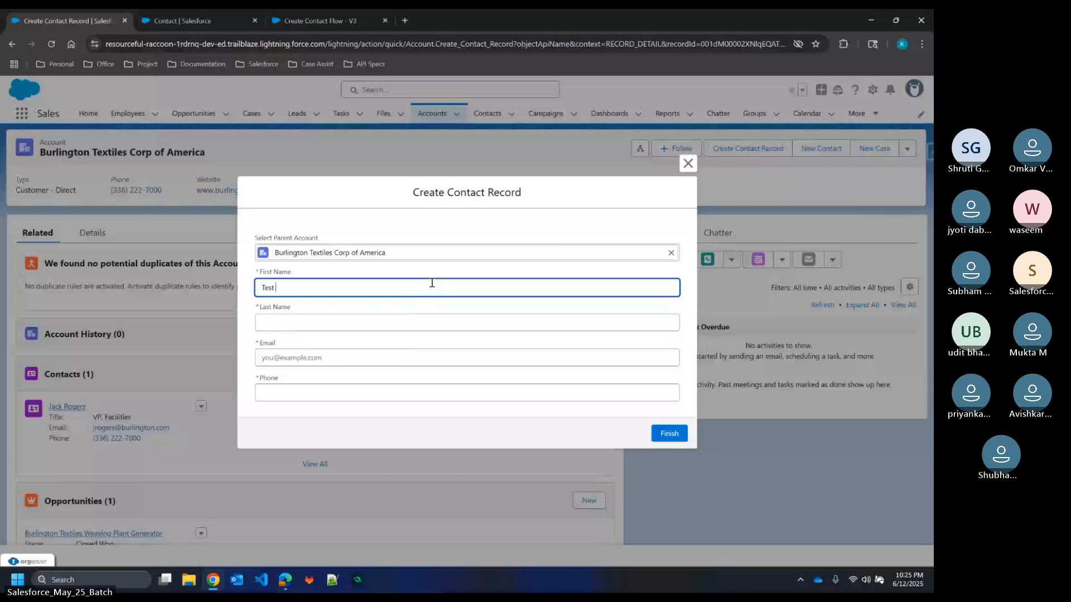
click(400, 318)
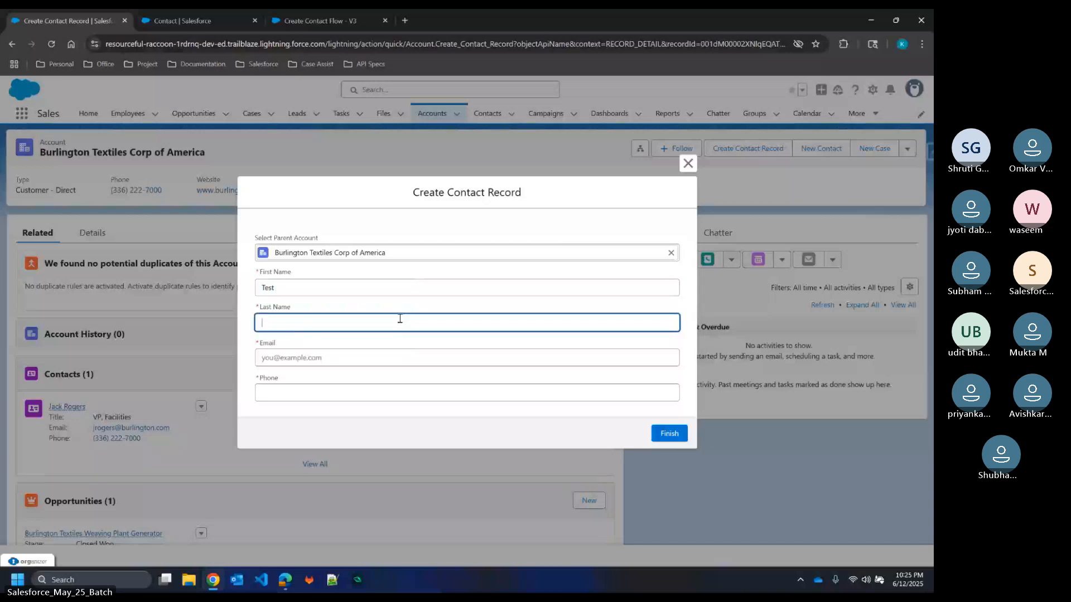
text(Contact)
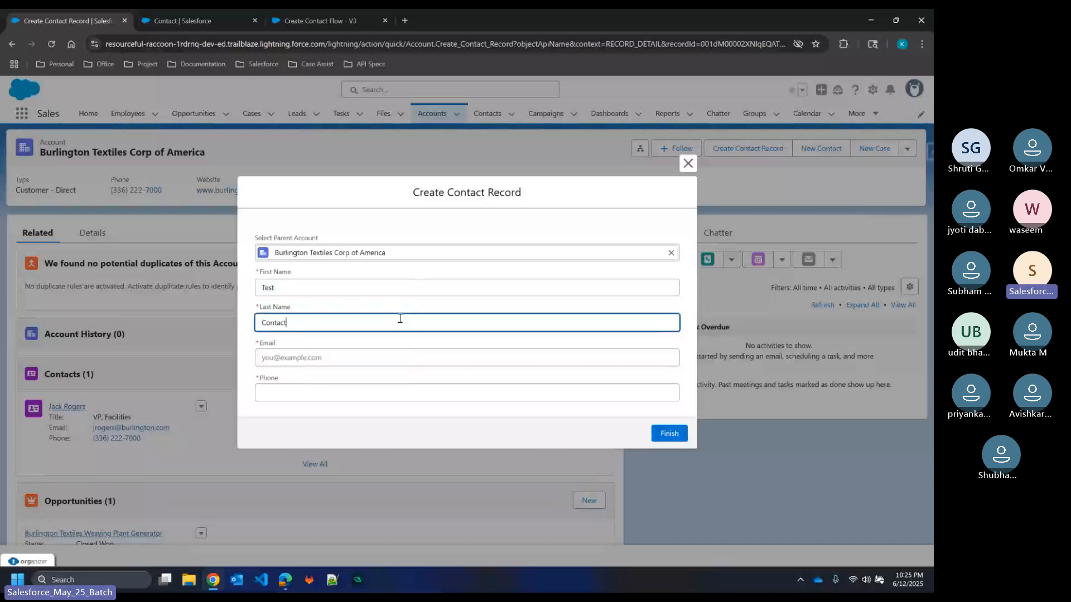
Step: Fill in the contact's test e-mail address in the Create Contact Record form
click(387, 359)
text(test.)
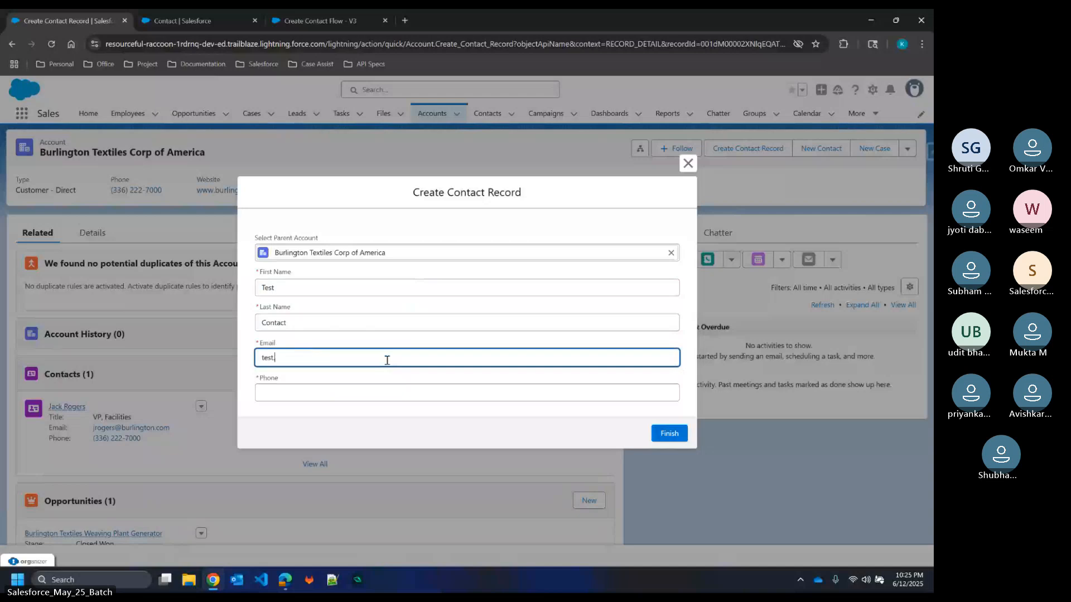
text(co)
text(nta)
text(ct@gm,ail)
key(BackSpace)
key(BackSpace)
key(BackSpace)
key(BackSpace)
key(BackSpace)
key(BackSpace)
text(tes)
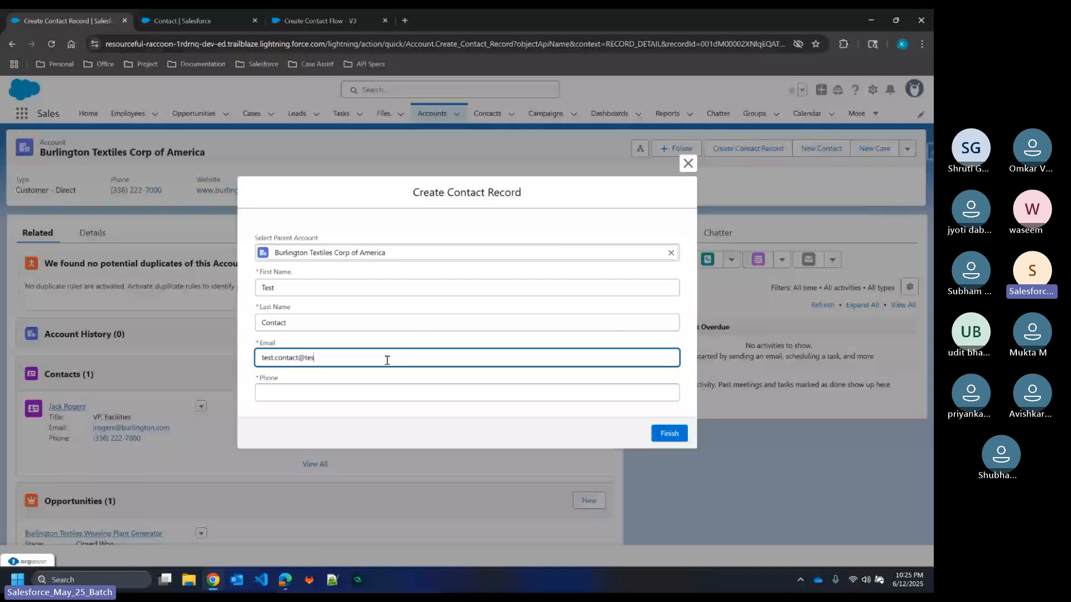
text(t.com)
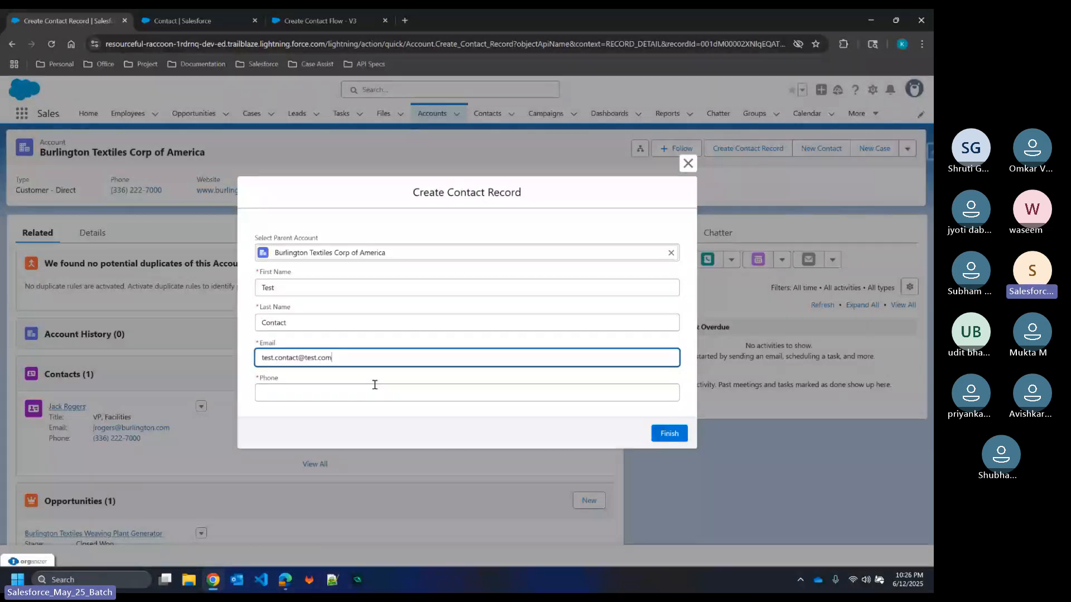
Step: Fill in the contact's phone number and finish the Create Contact Record form
click(371, 389)
text(98765)
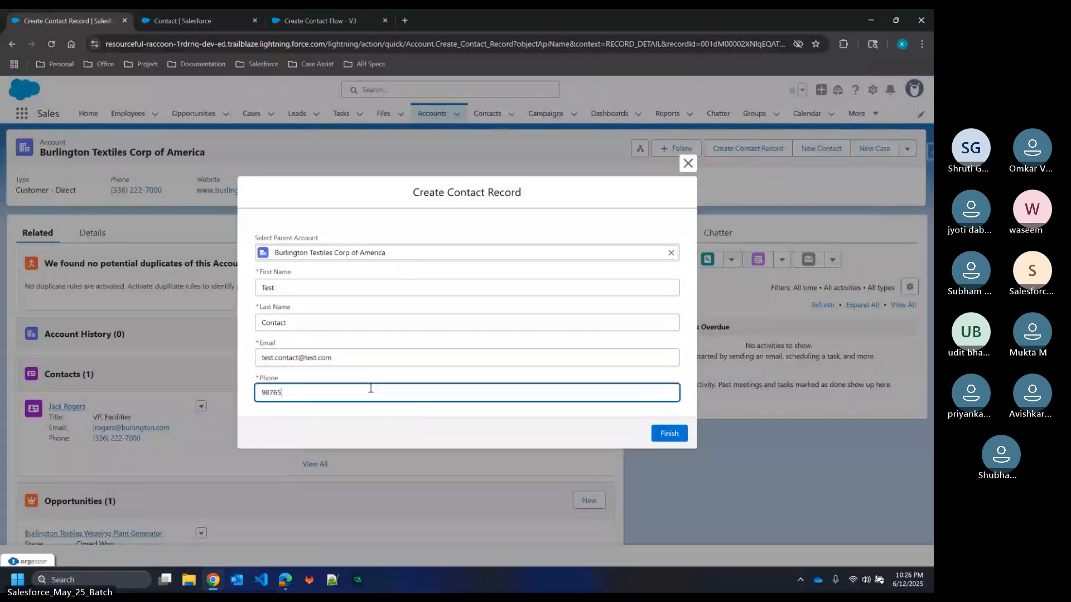
text(43211)
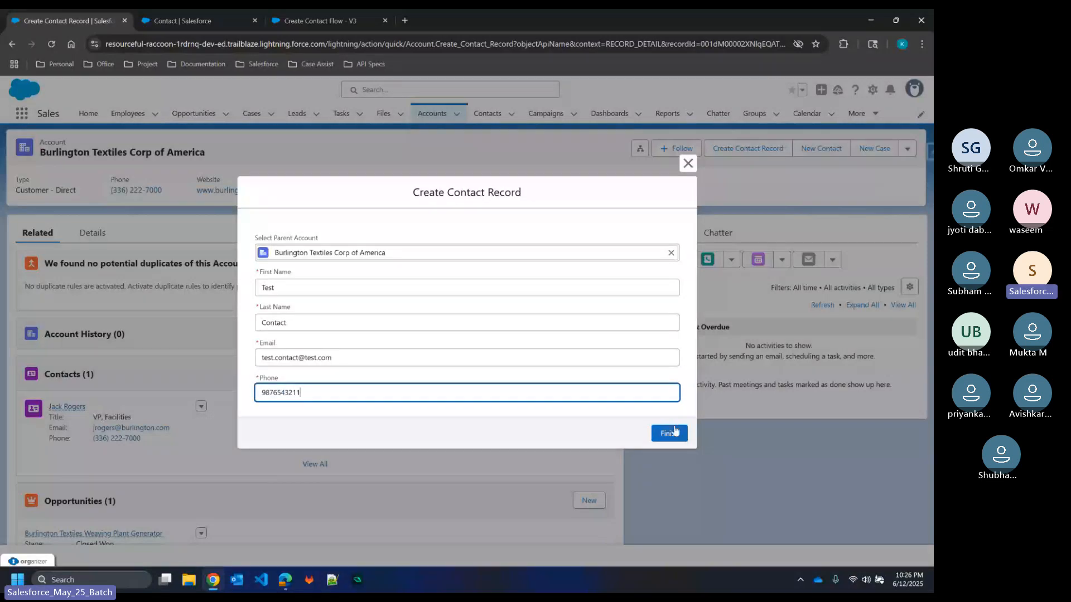
click(672, 433)
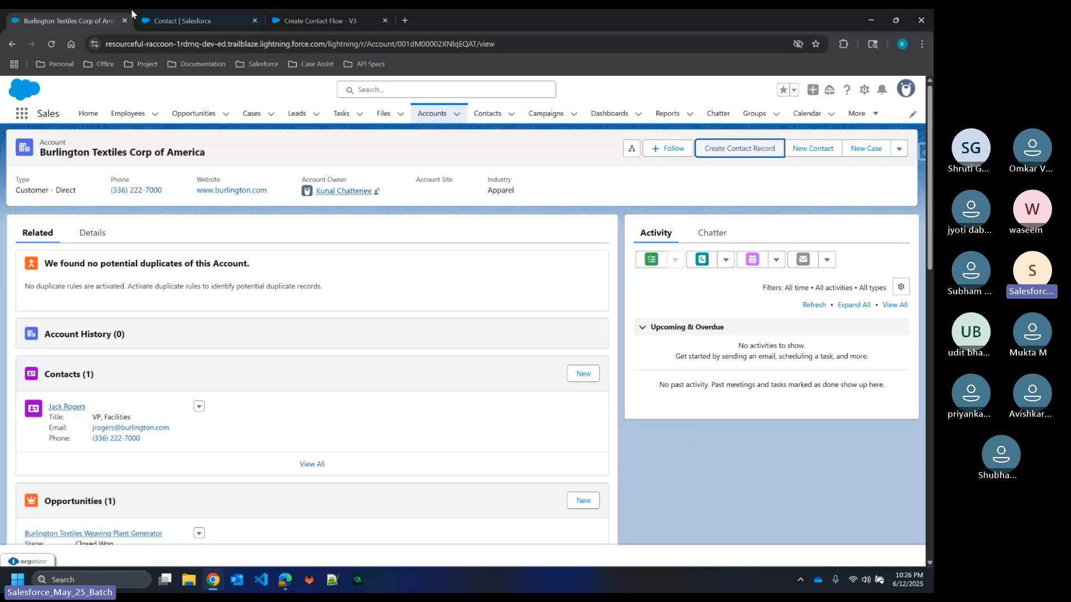
Step: Return to Create Contact Flow and add a Create Records element labelled Create Contact Record after the Account Selection Screen
click(316, 21)
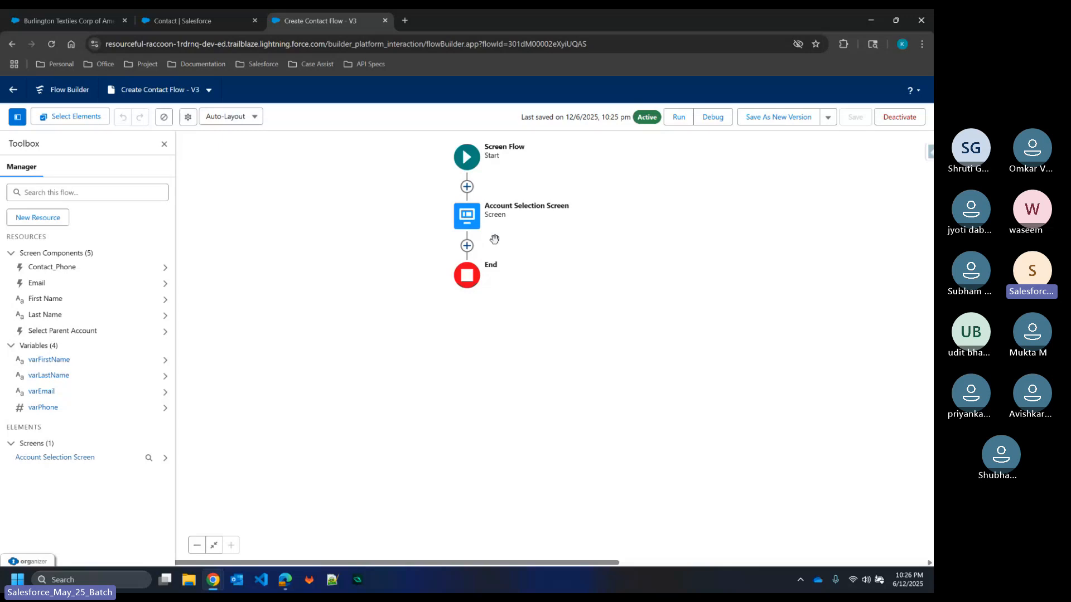
click(467, 216)
click(655, 262)
click(468, 246)
scroll(465, 374, down, 3)
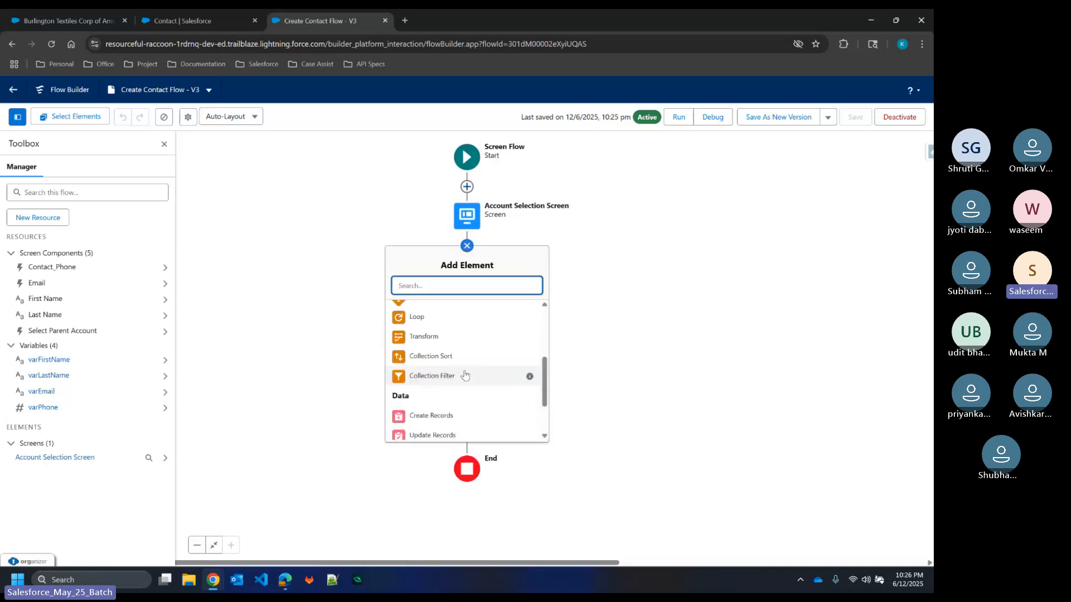
scroll(465, 374, down, 1)
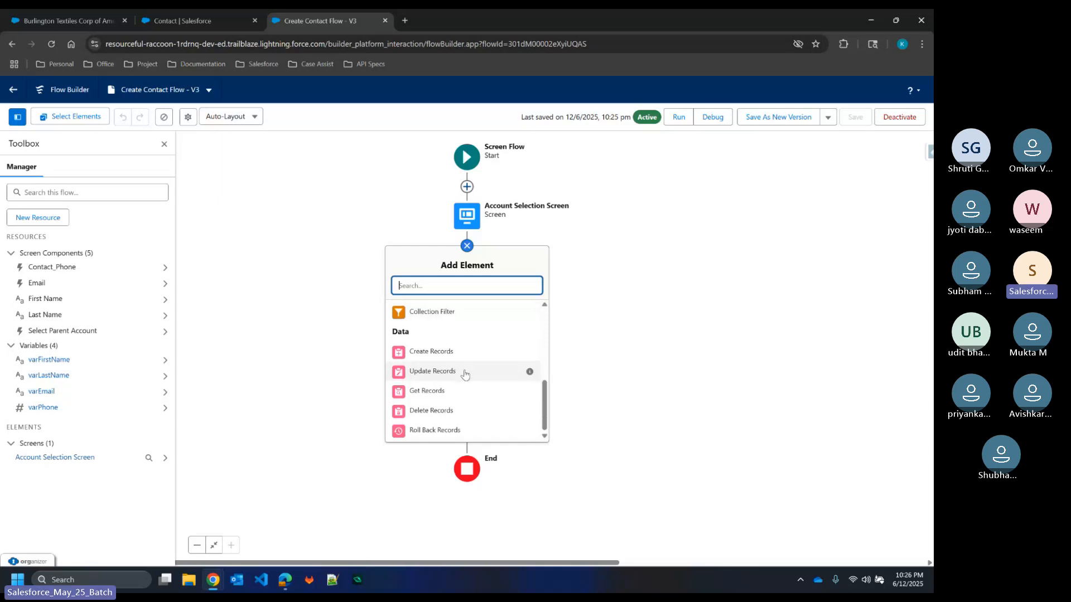
click(452, 356)
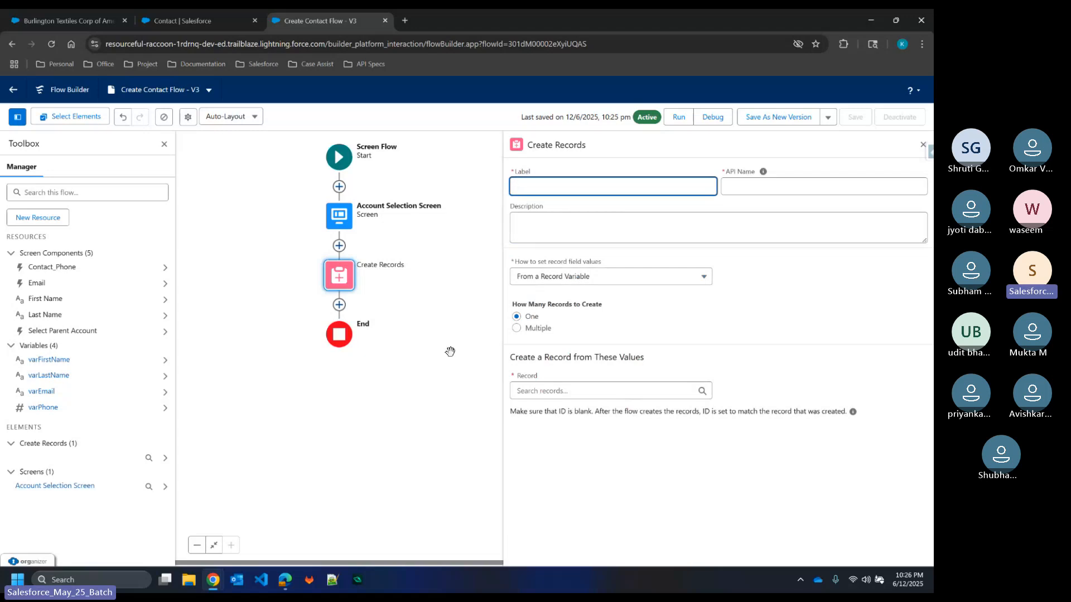
text(Create Contact Record)
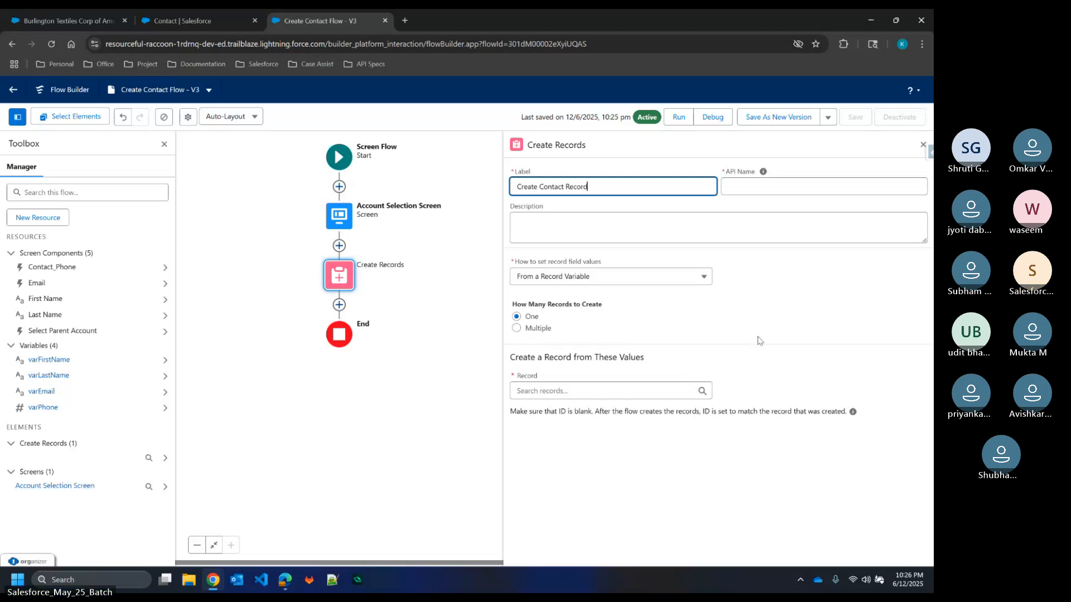
click(758, 341)
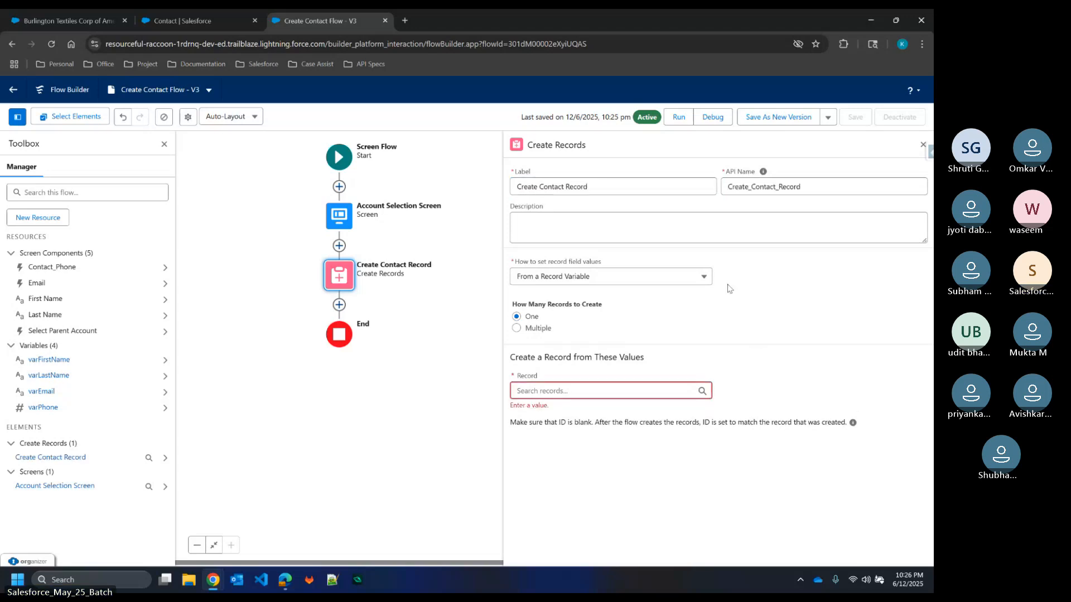
click(697, 283)
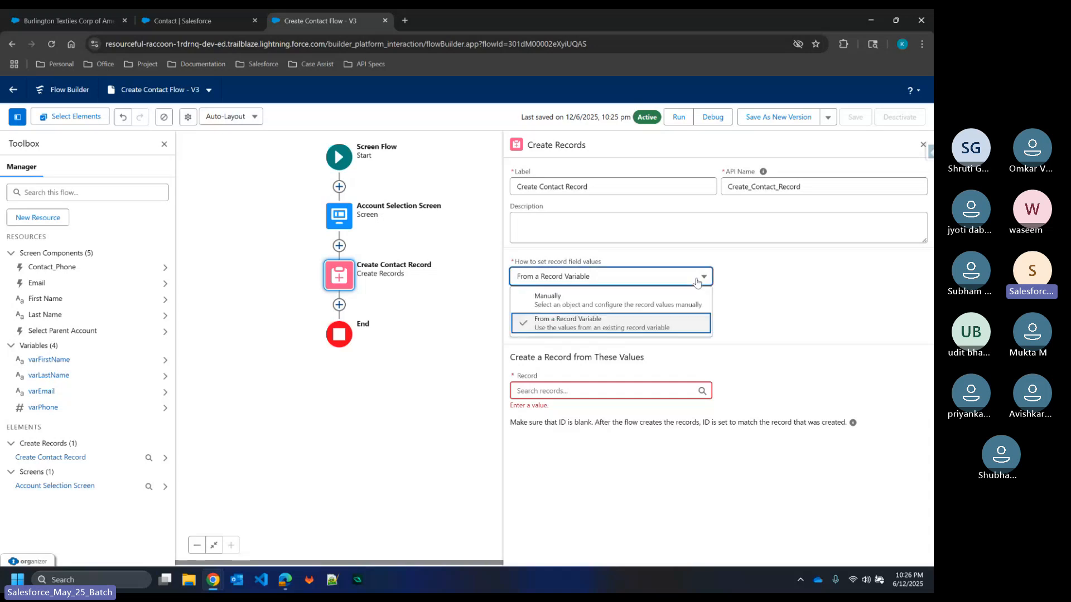
click(742, 278)
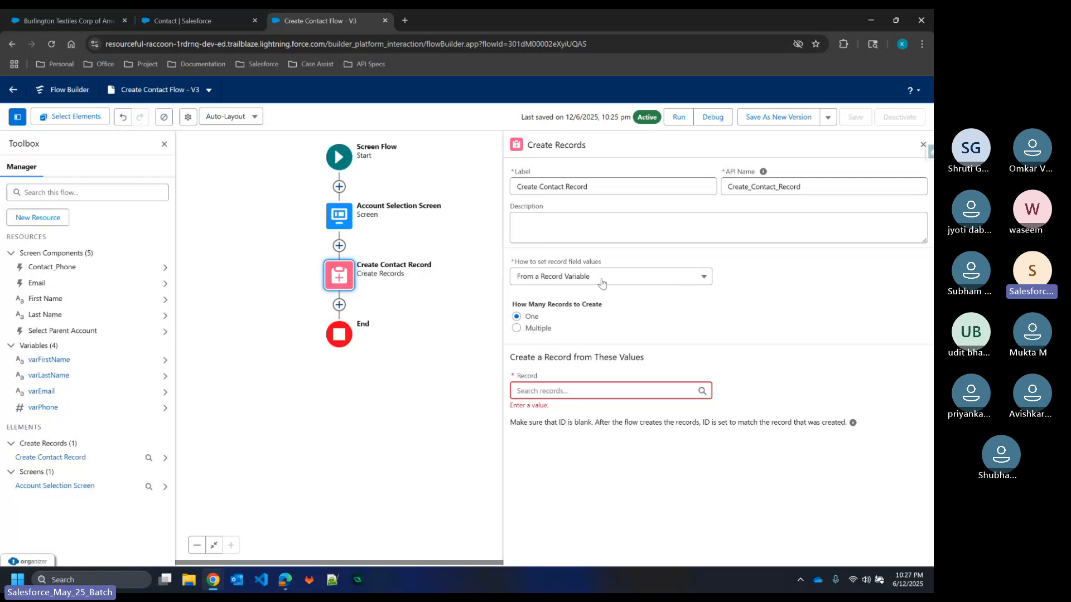
click(49, 218)
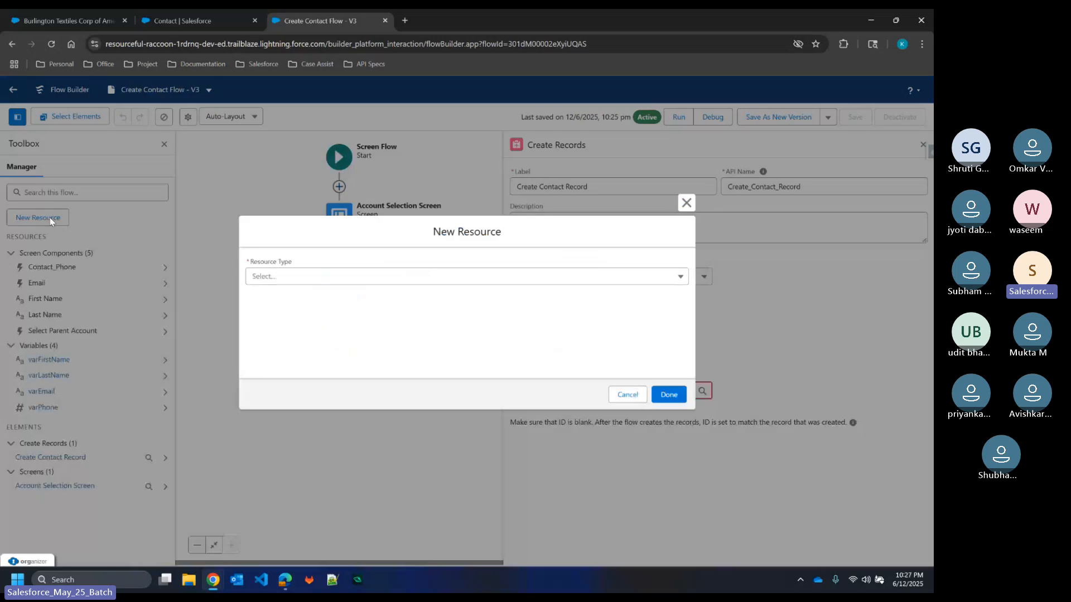
click(358, 275)
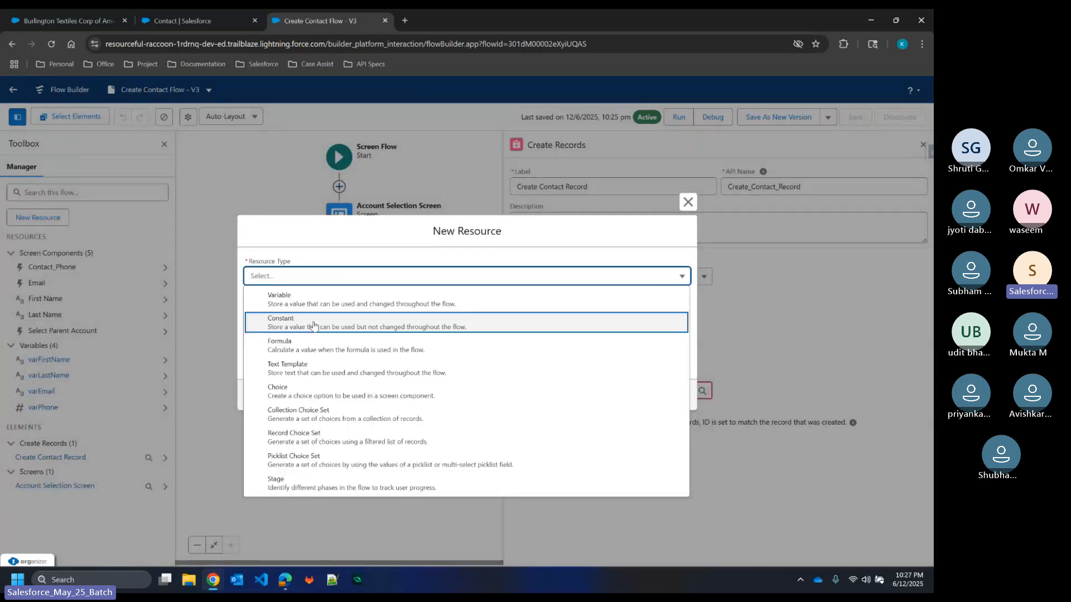
click(307, 296)
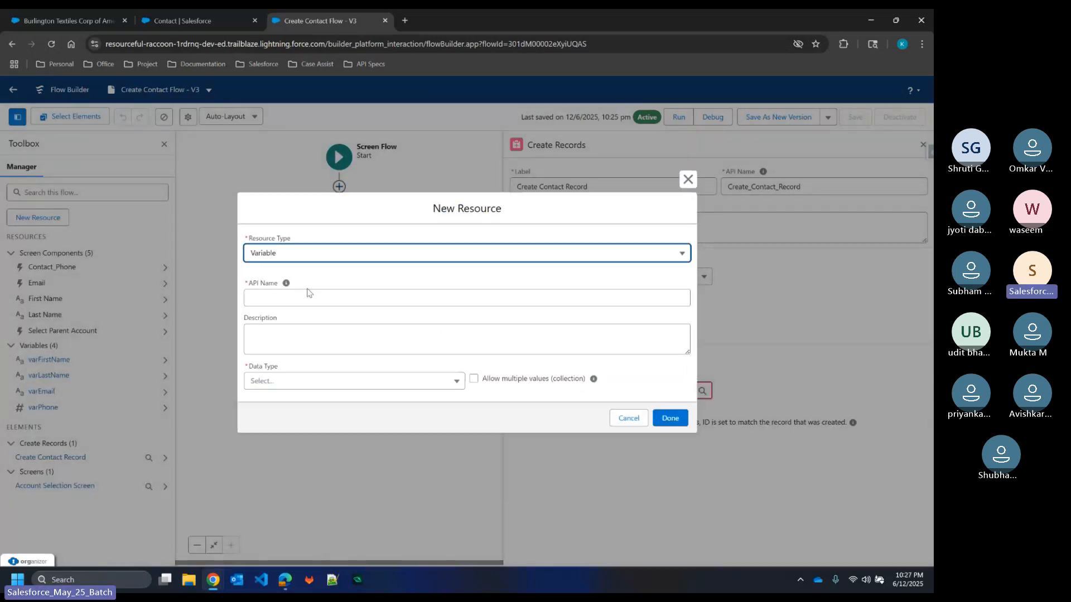
click(300, 379)
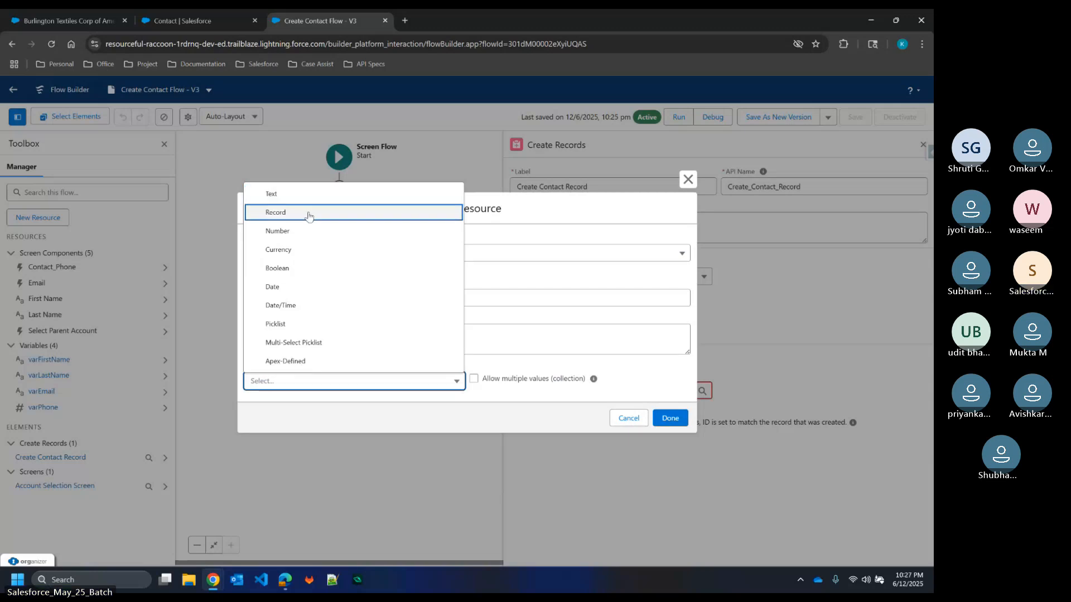
click(686, 178)
Step: Try the Manually and From a Record Variable options for setting the record field values, checking the available records
click(653, 278)
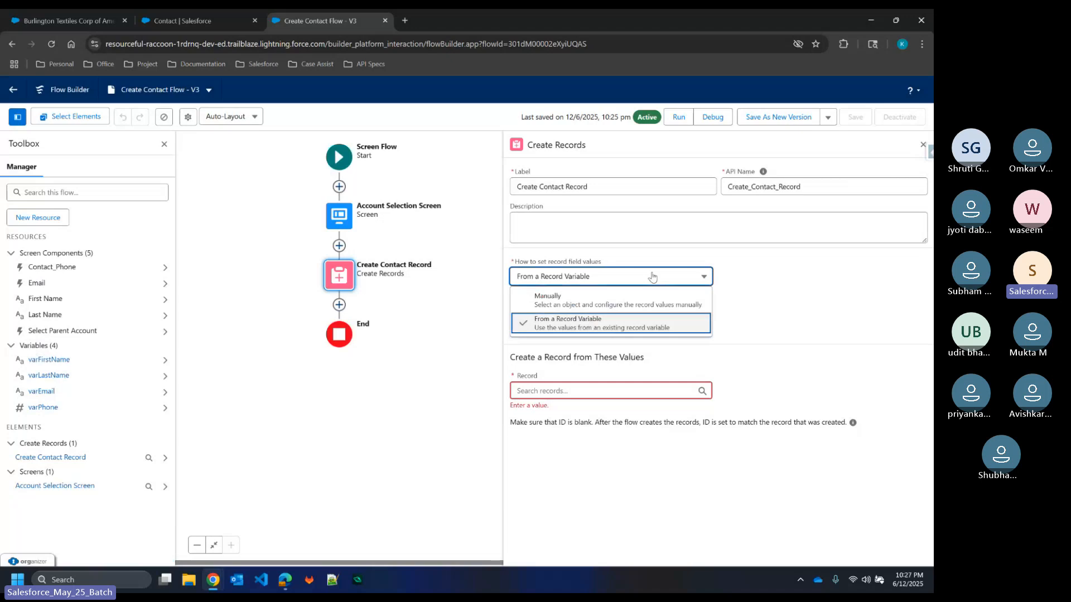
click(623, 302)
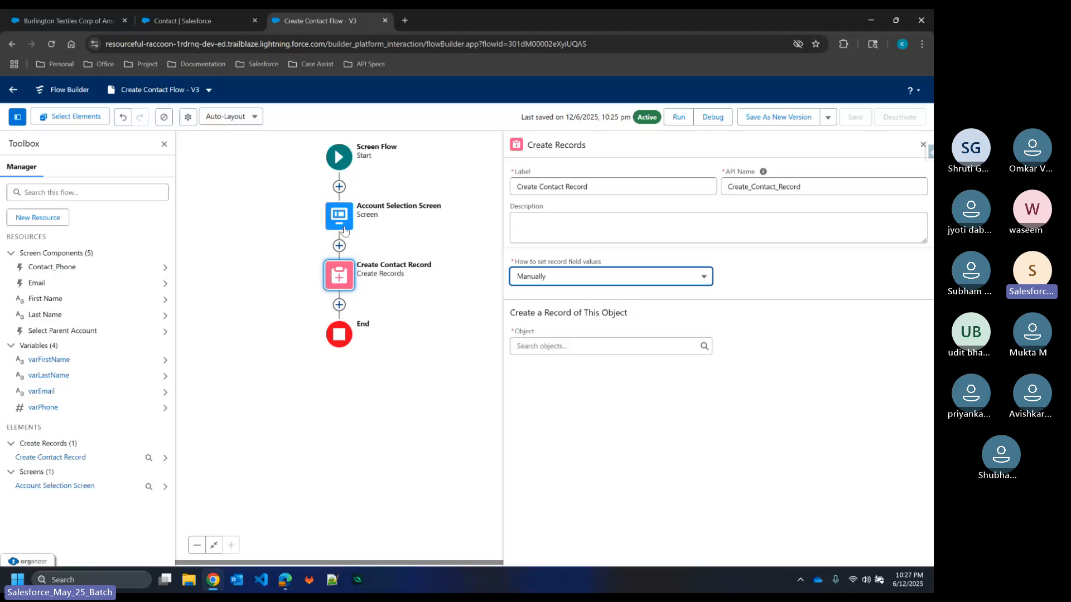
click(683, 278)
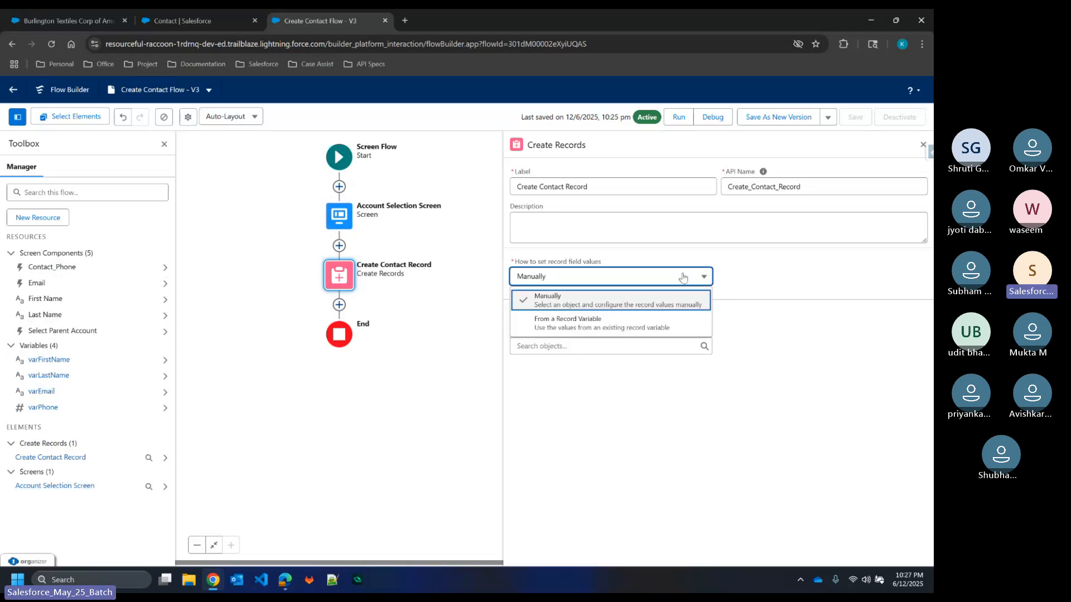
click(603, 323)
click(585, 397)
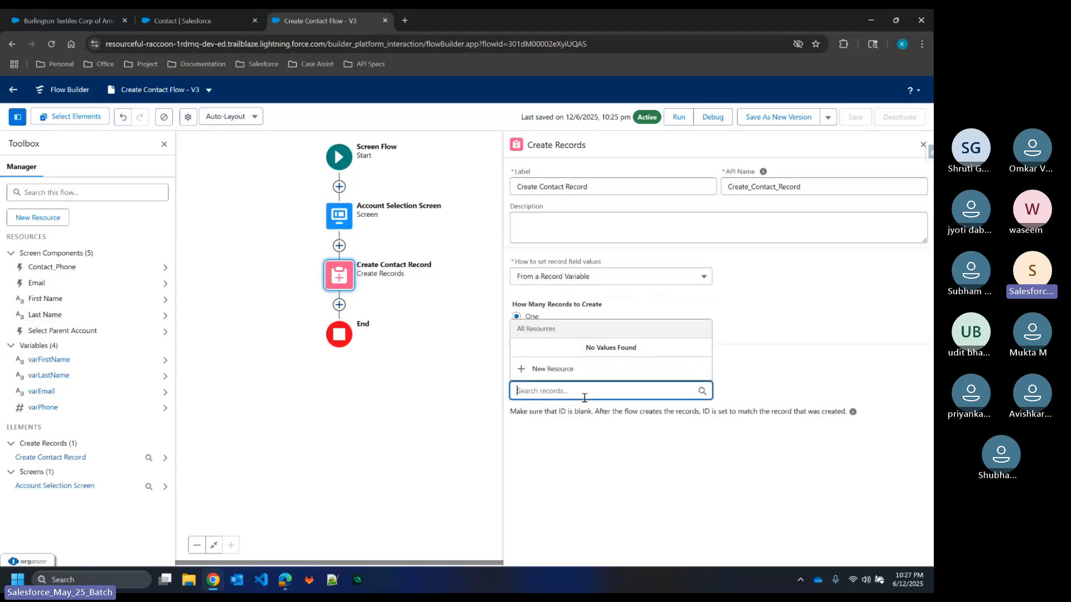
click(771, 335)
Step: Set the record field values to be assigned Manually and choose Contact as the object to create
click(642, 277)
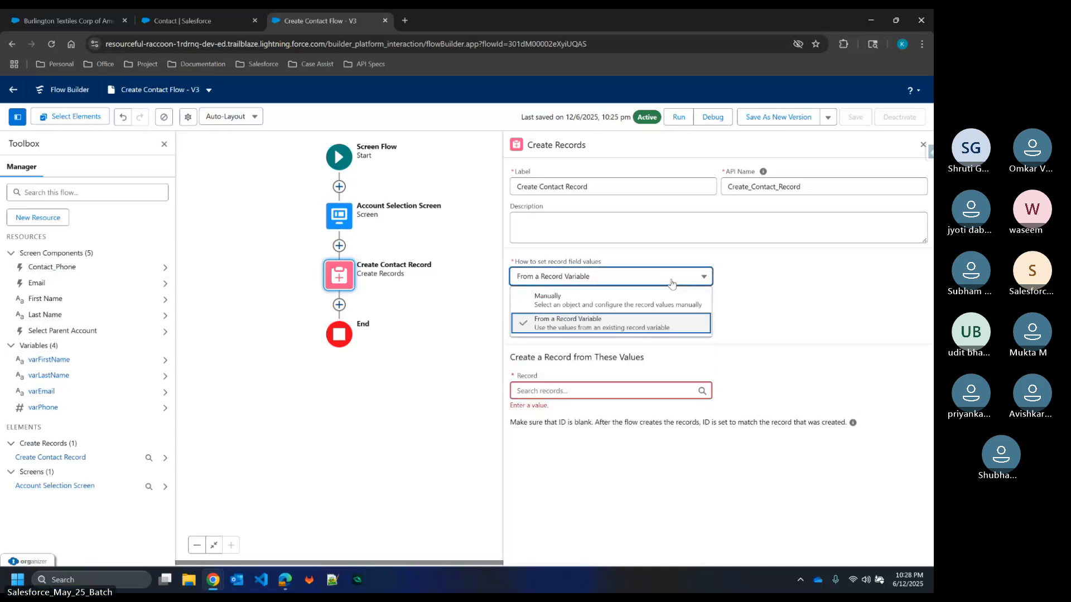
click(623, 301)
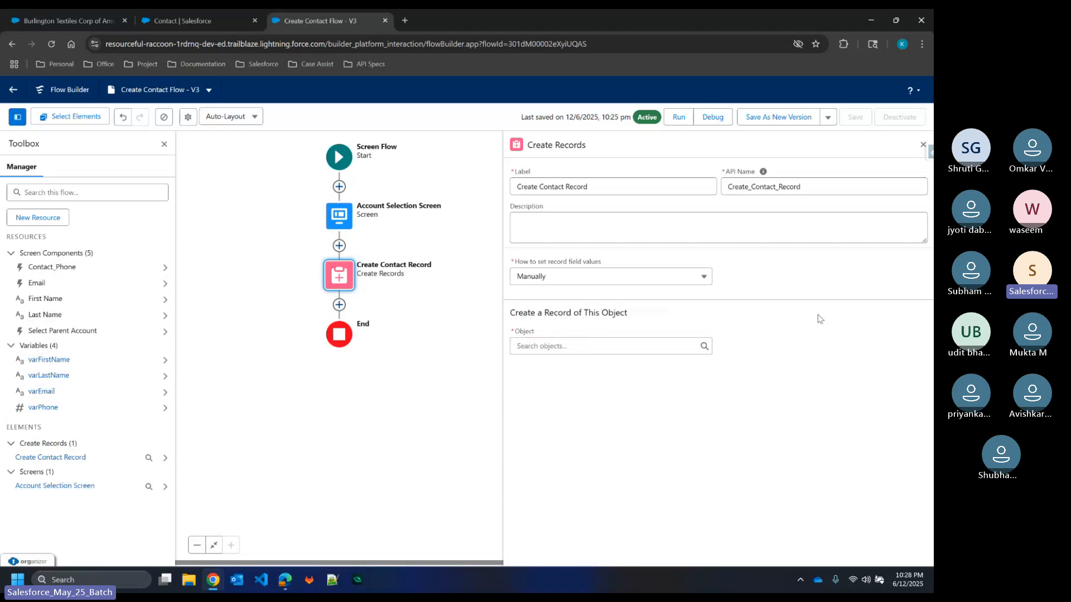
click(619, 342)
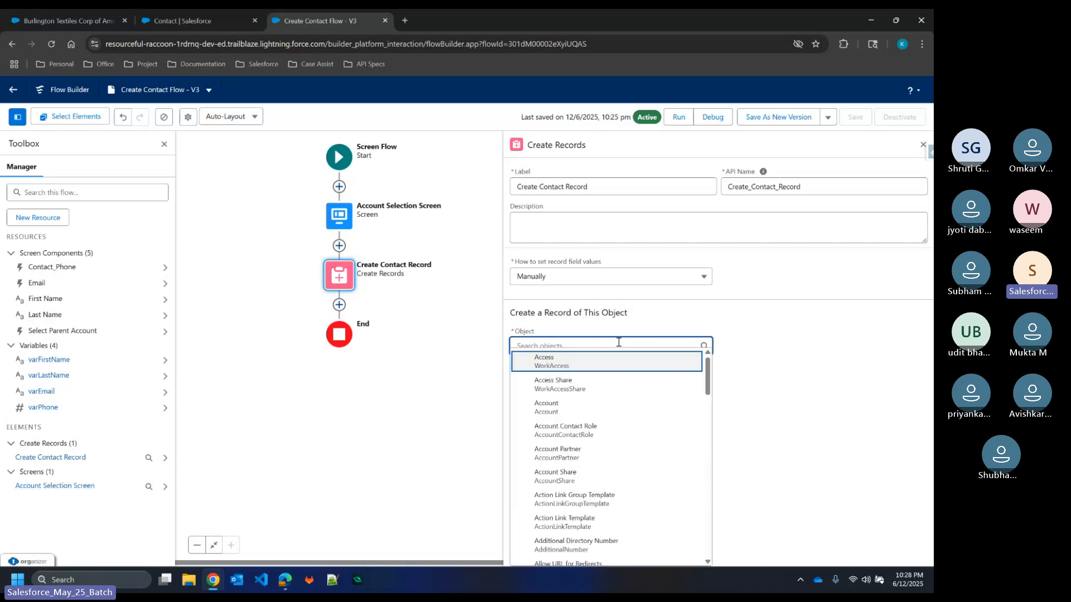
text(con)
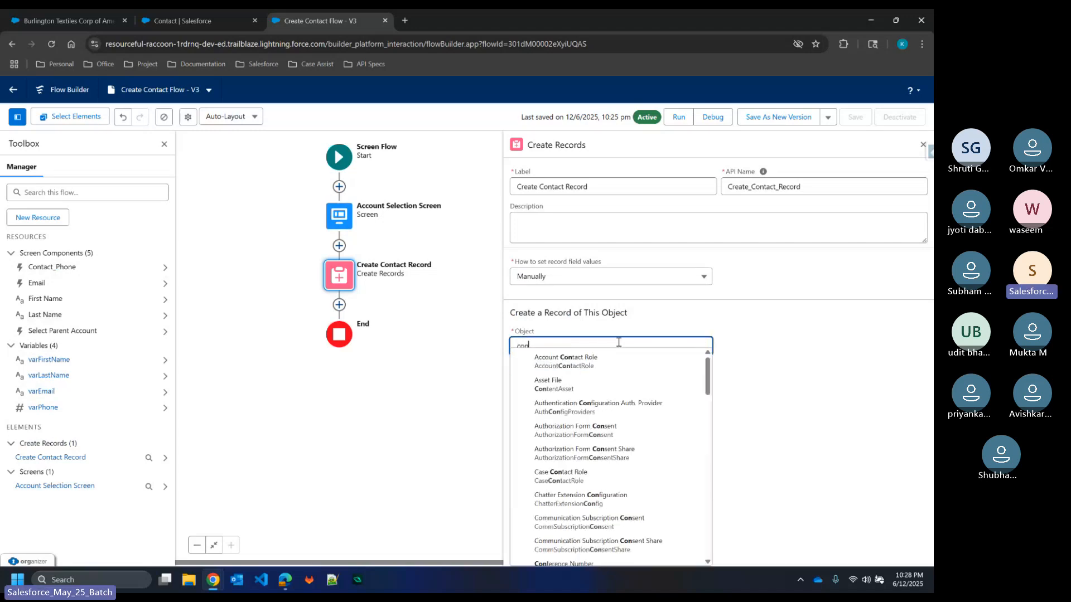
text(t)
click(552, 428)
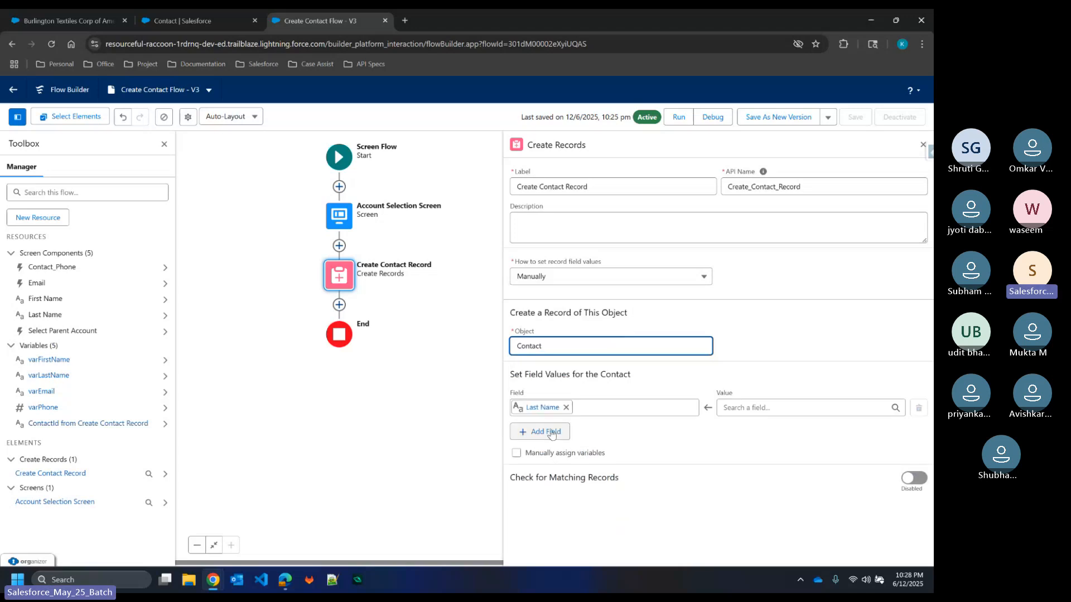
click(792, 339)
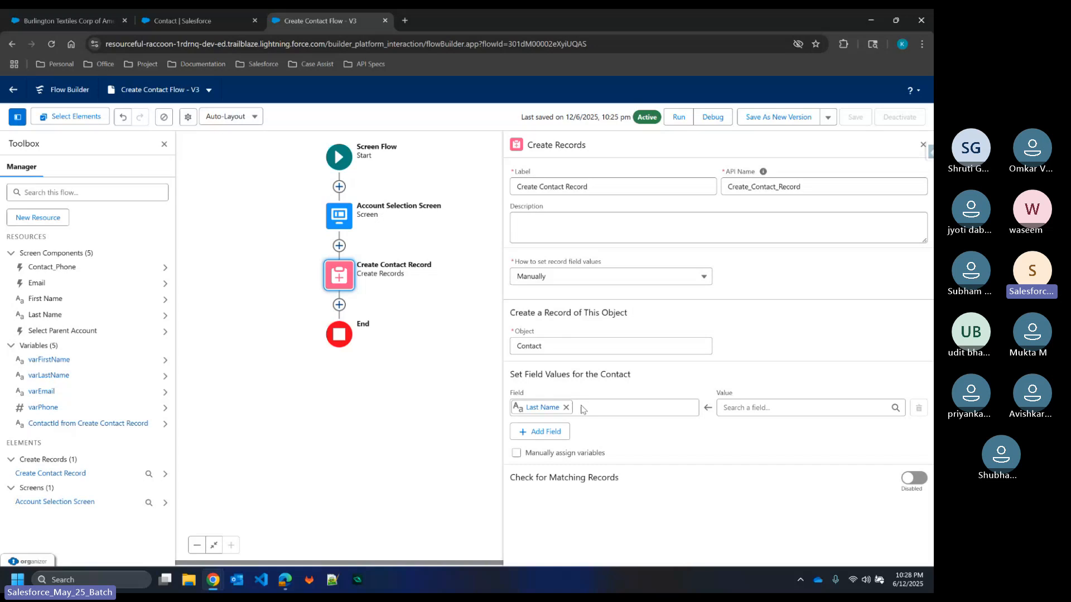
Step: Set the value of the contact's Last Name field to the Last Name component of the Account Selection Screen
click(729, 406)
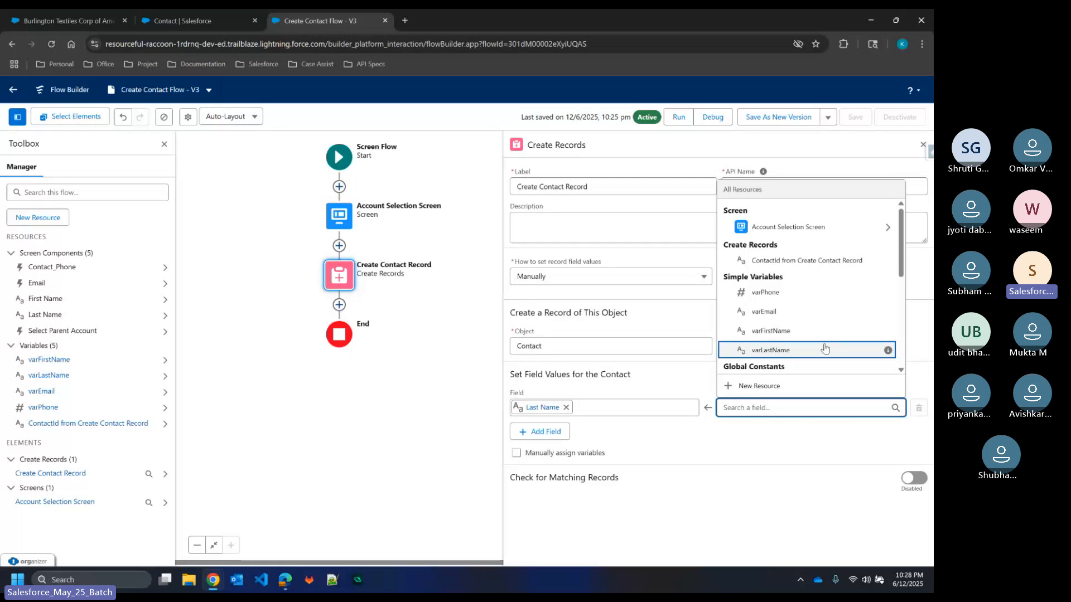
scroll(825, 349, down, 2)
scroll(825, 349, down, 2)
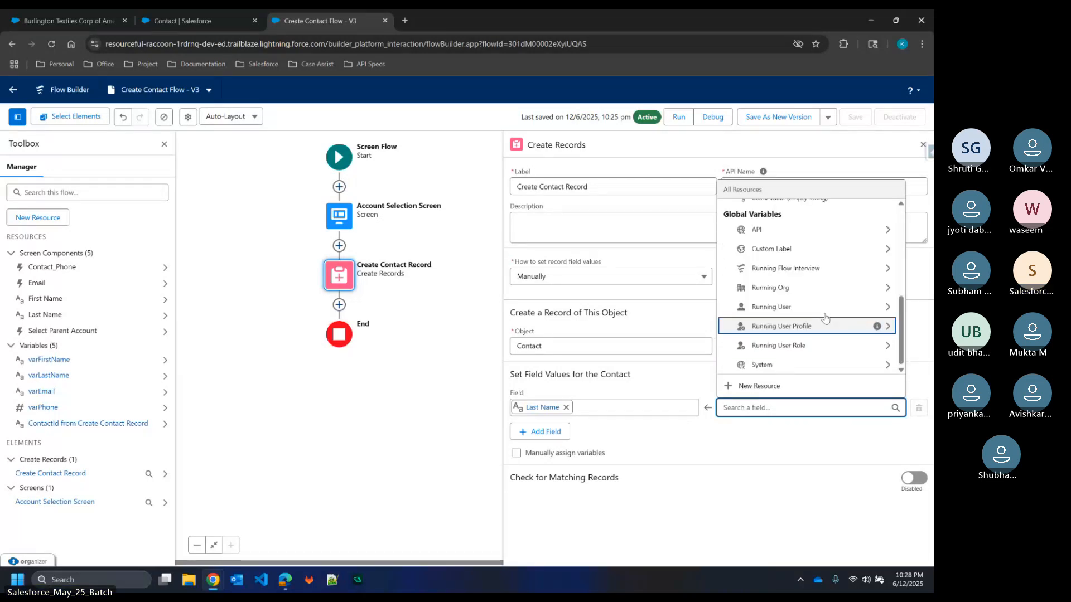
scroll(818, 279, up, 5)
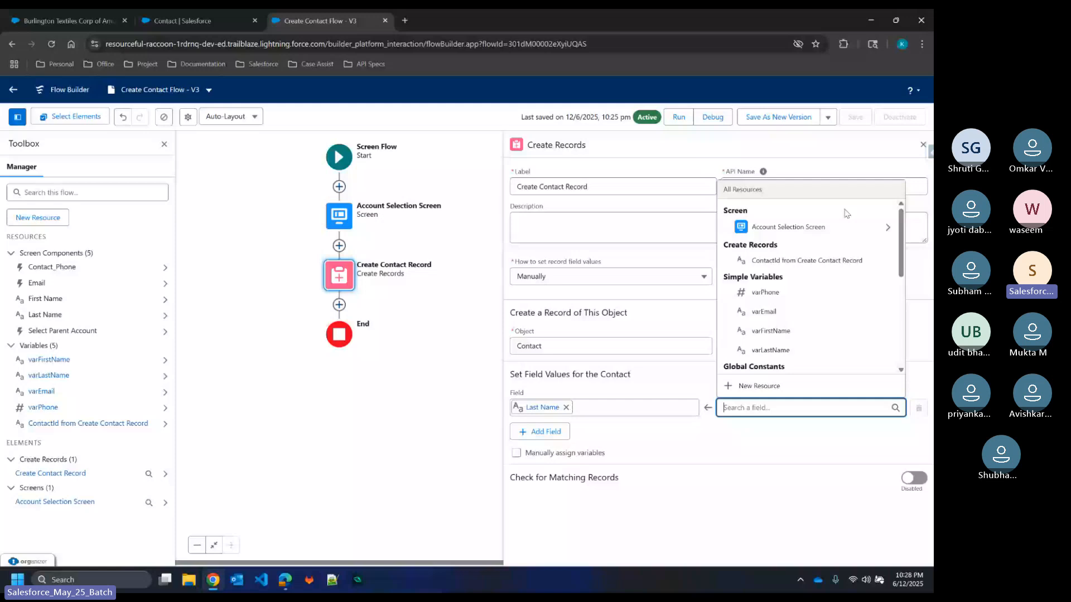
click(834, 225)
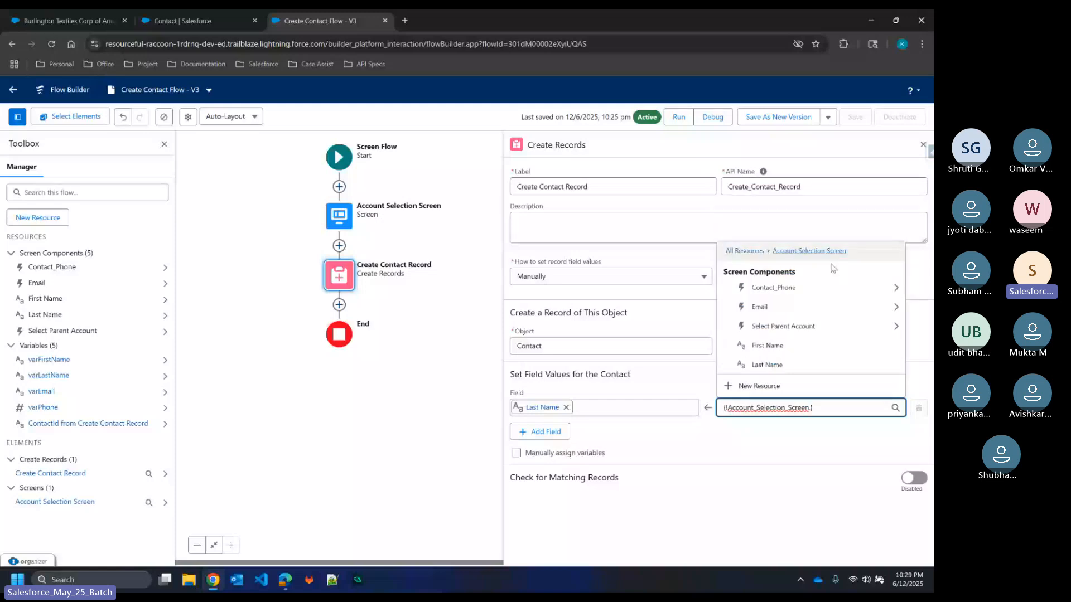
click(782, 365)
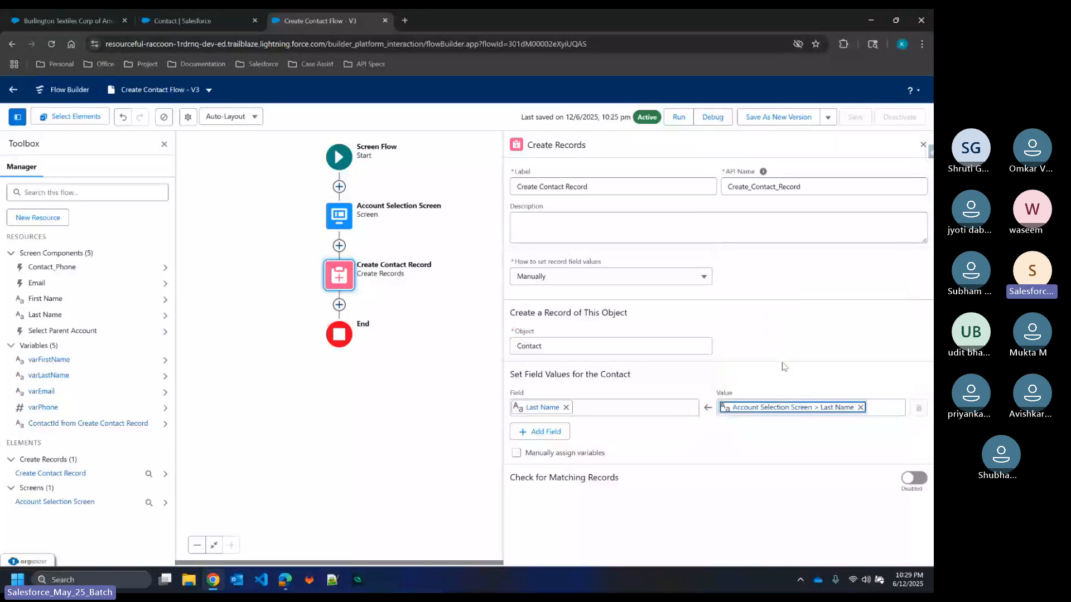
Step: Add the First Name field to the contact's field values and assign it Account Selection Screen > First Name
click(540, 433)
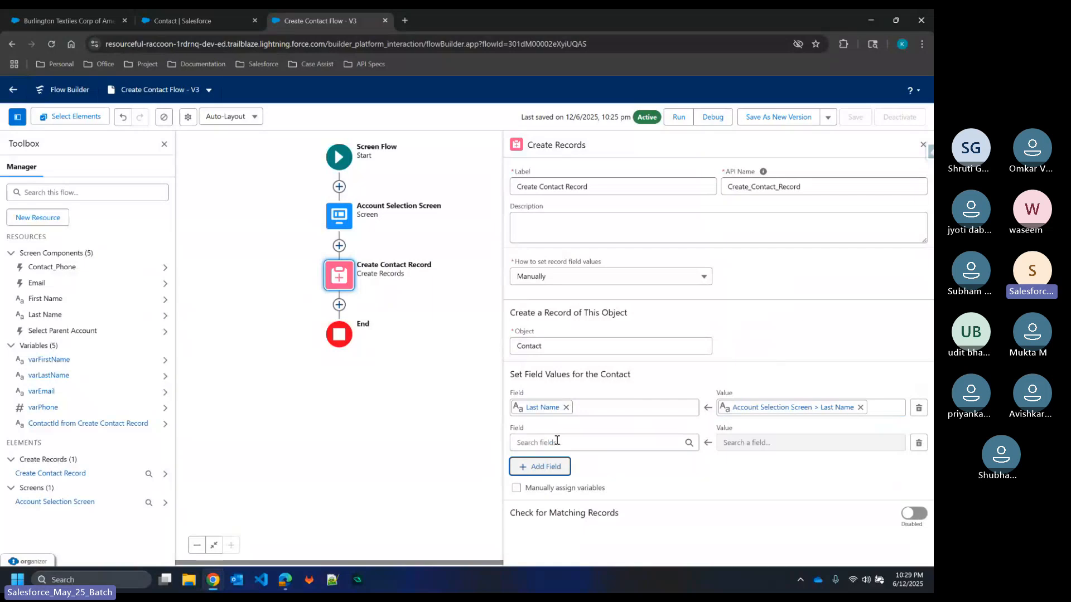
click(557, 441)
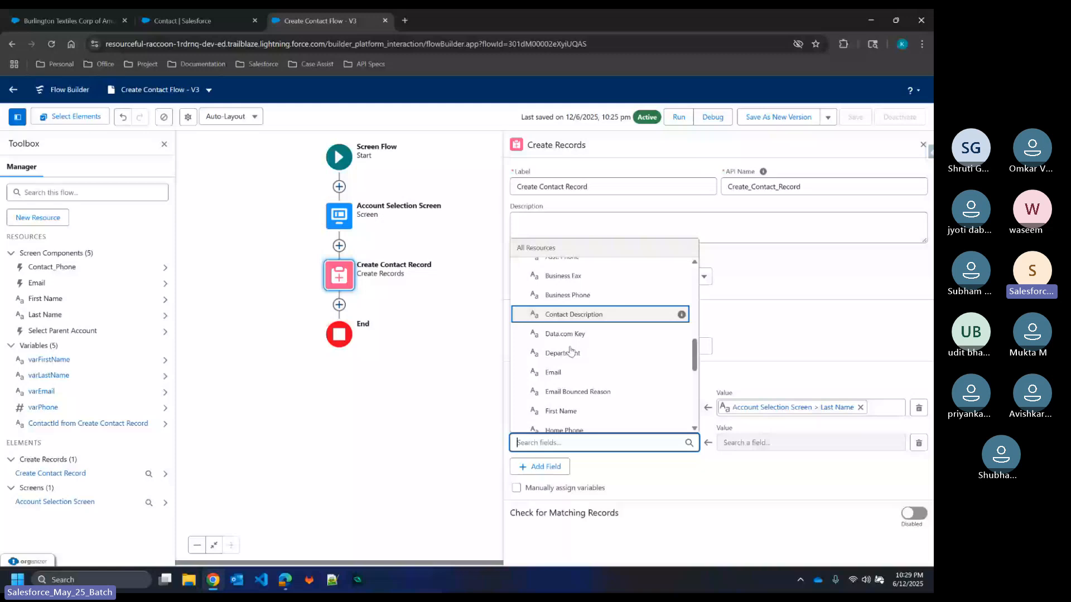
key(Down)
key(Down)
key(Down)
key(Down)
key(Down)
key(Down)
key(Down)
key(Down)
key(Down)
key(Down)
key(Down)
click(565, 306)
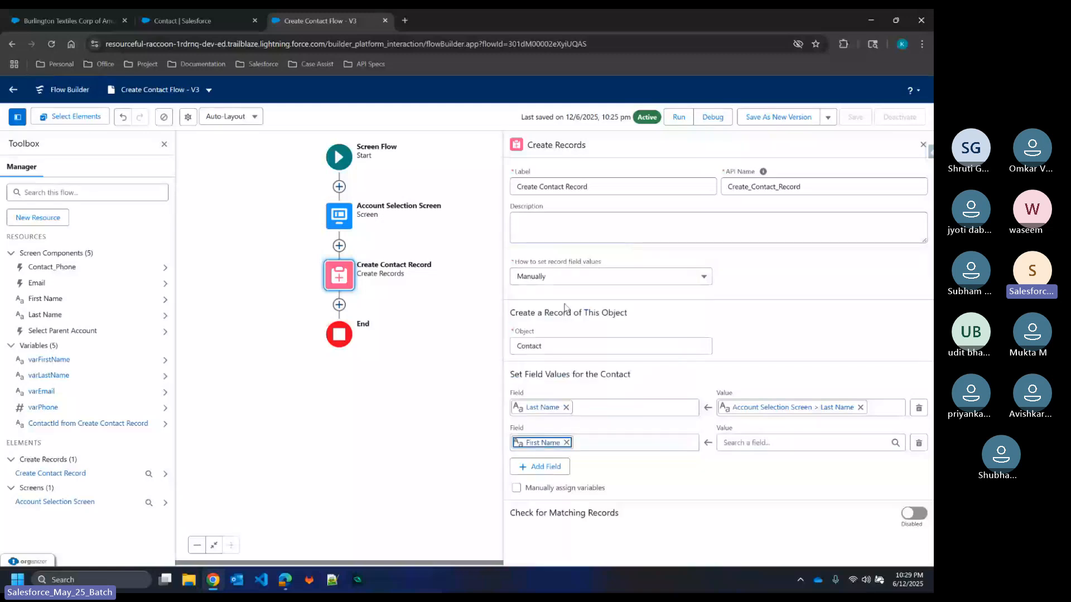
click(758, 442)
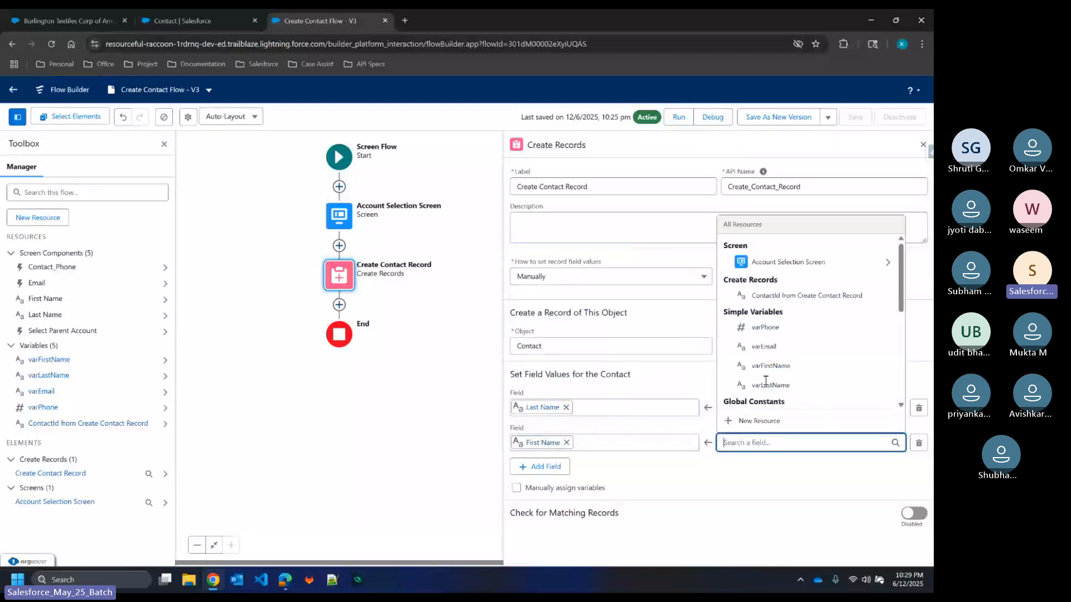
click(777, 262)
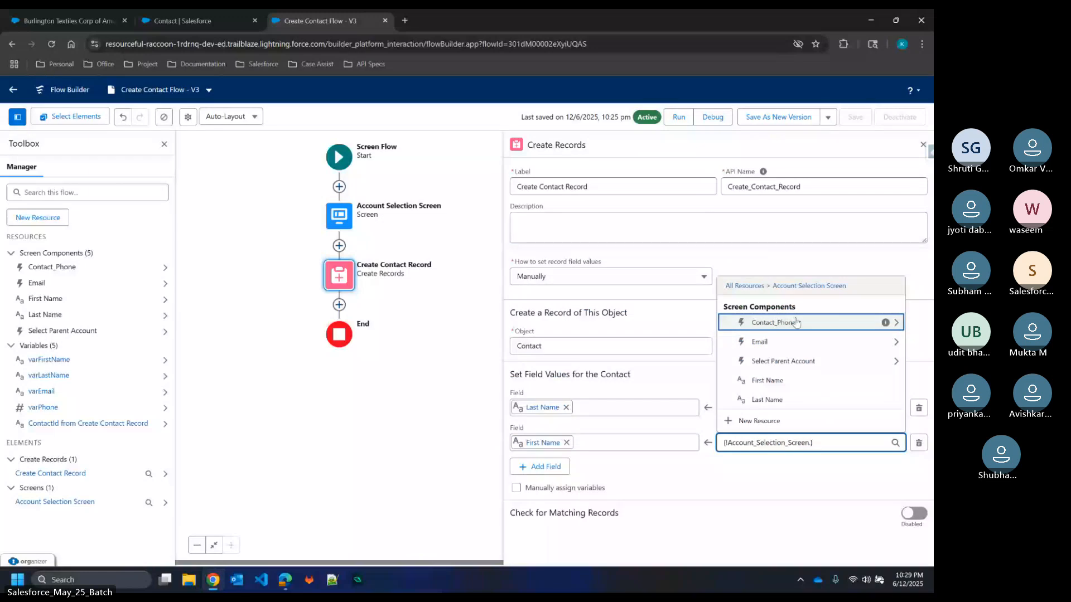
click(789, 381)
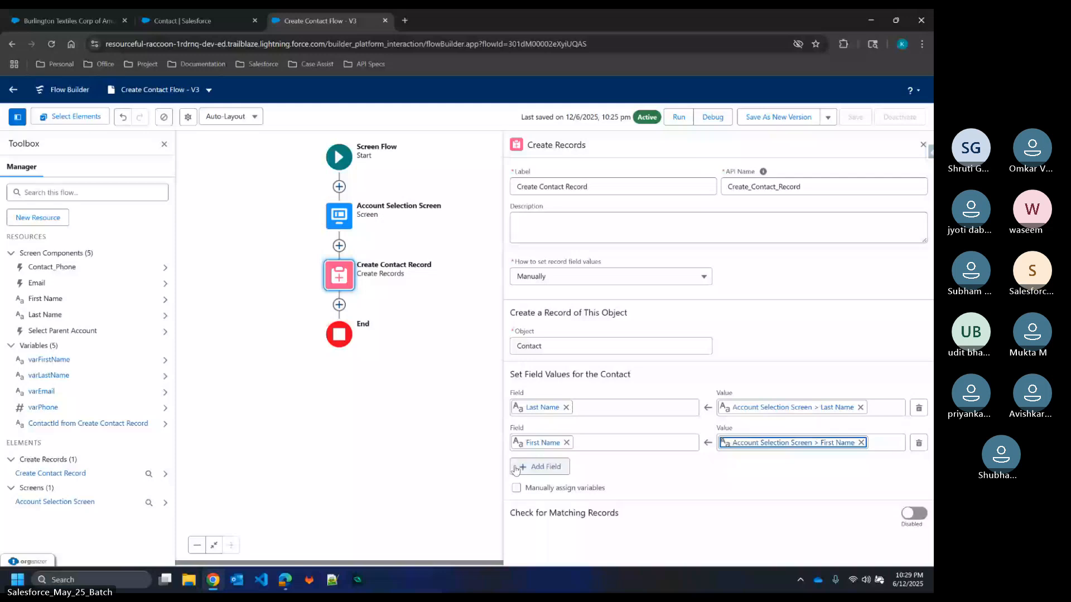
Step: Add the Email field to the contact's field values and assign it Account Selection Screen > Email > Value
click(514, 470)
text(emai)
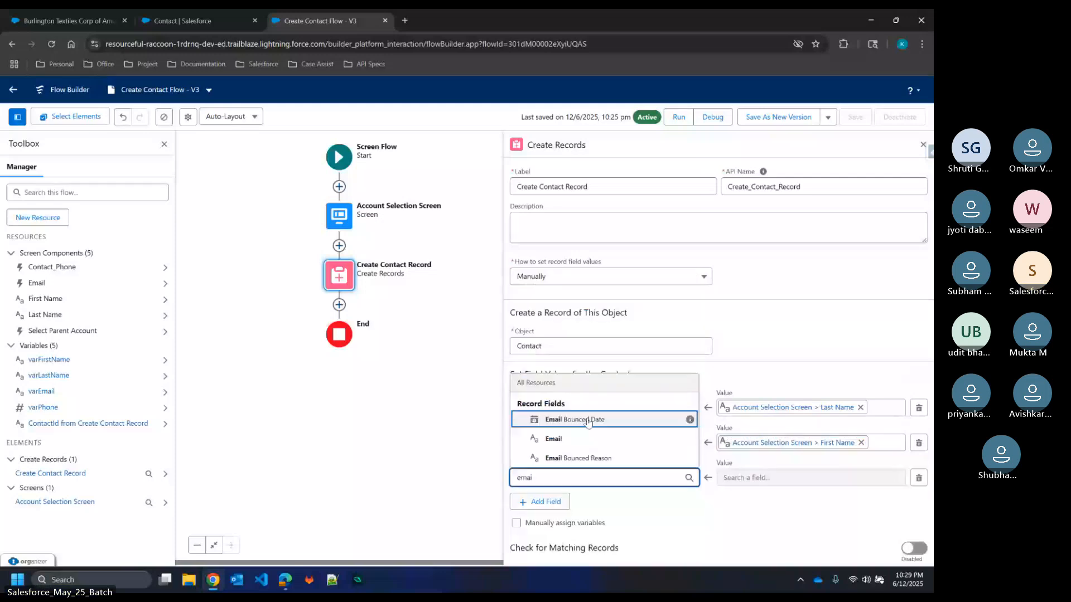
click(557, 439)
click(781, 478)
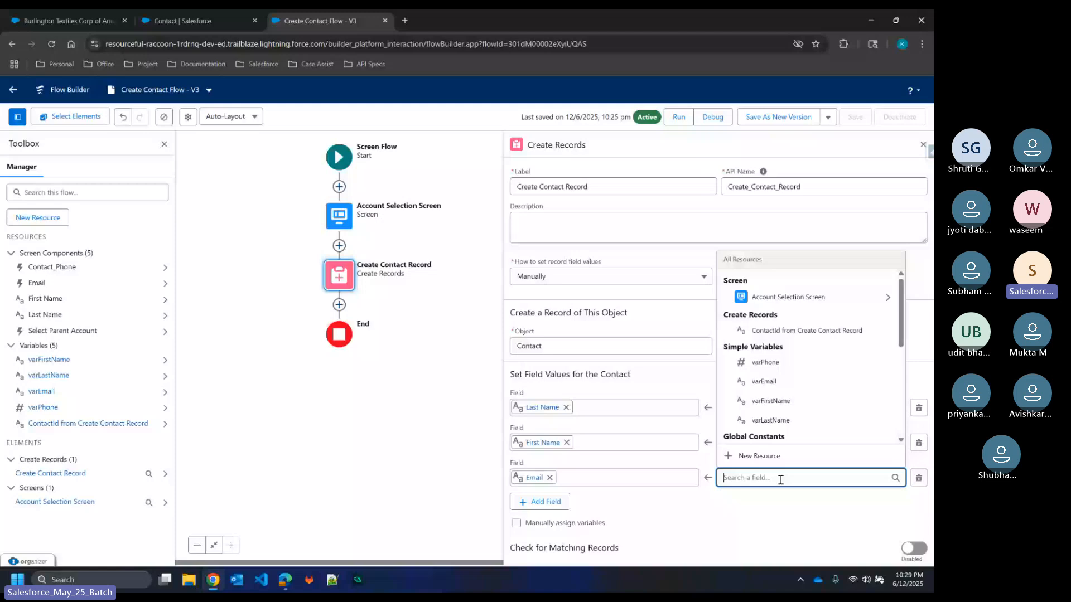
click(762, 304)
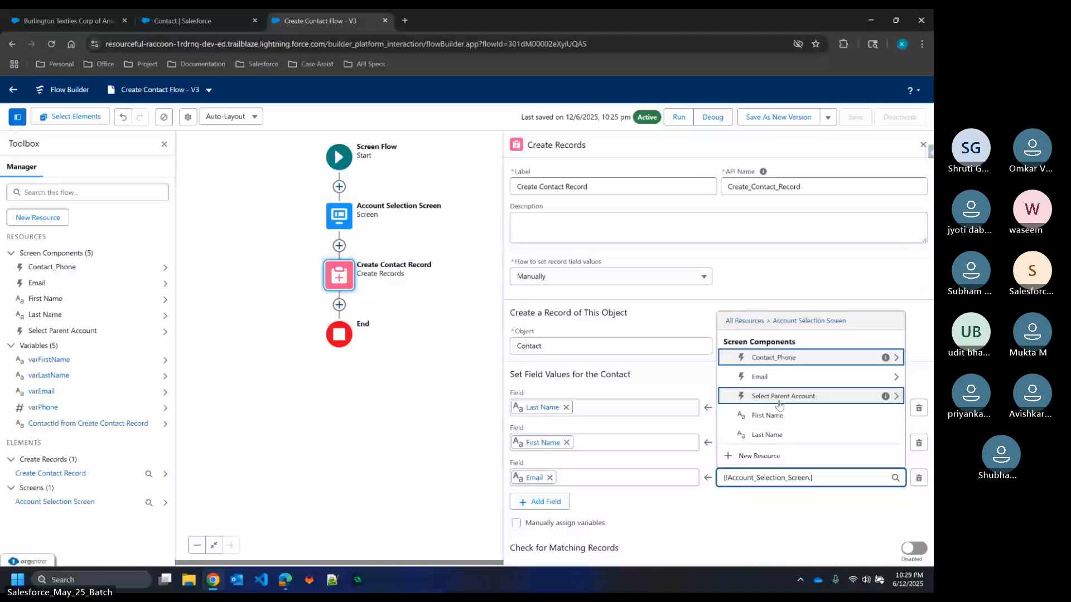
click(769, 377)
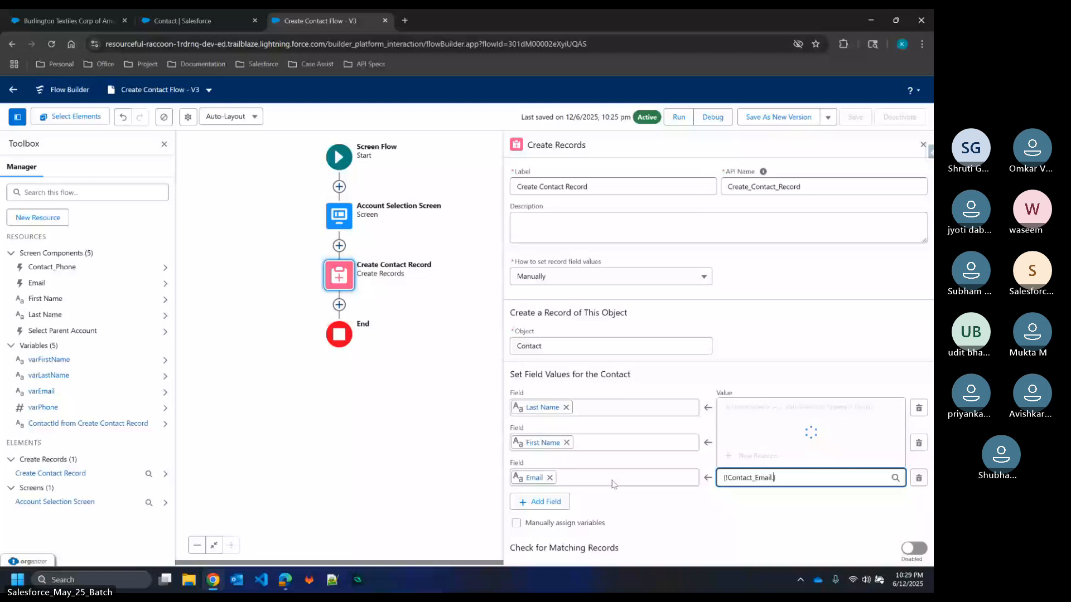
click(757, 470)
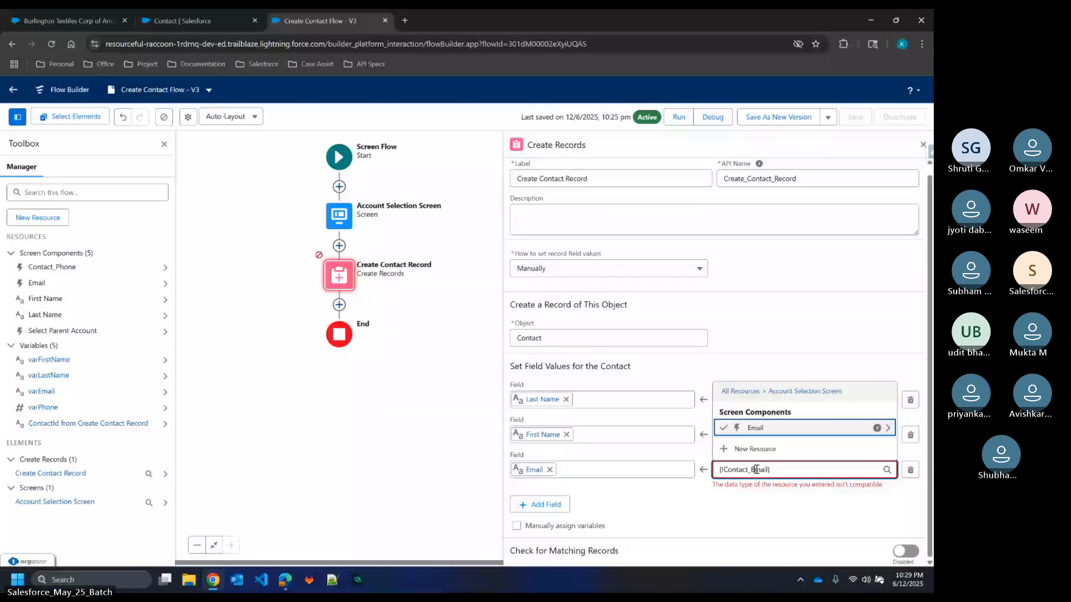
click(888, 428)
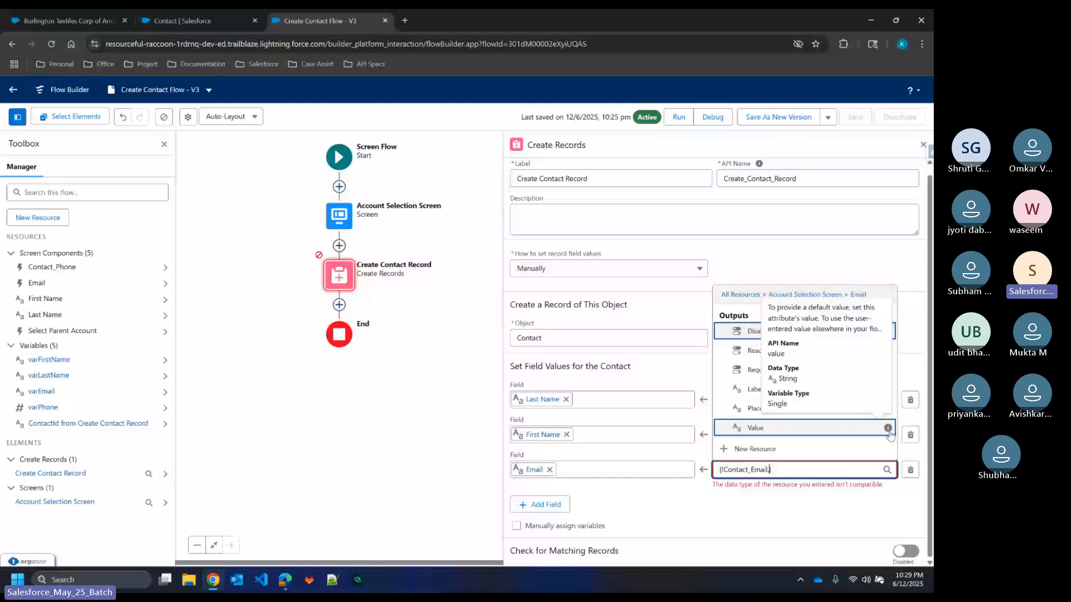
click(783, 430)
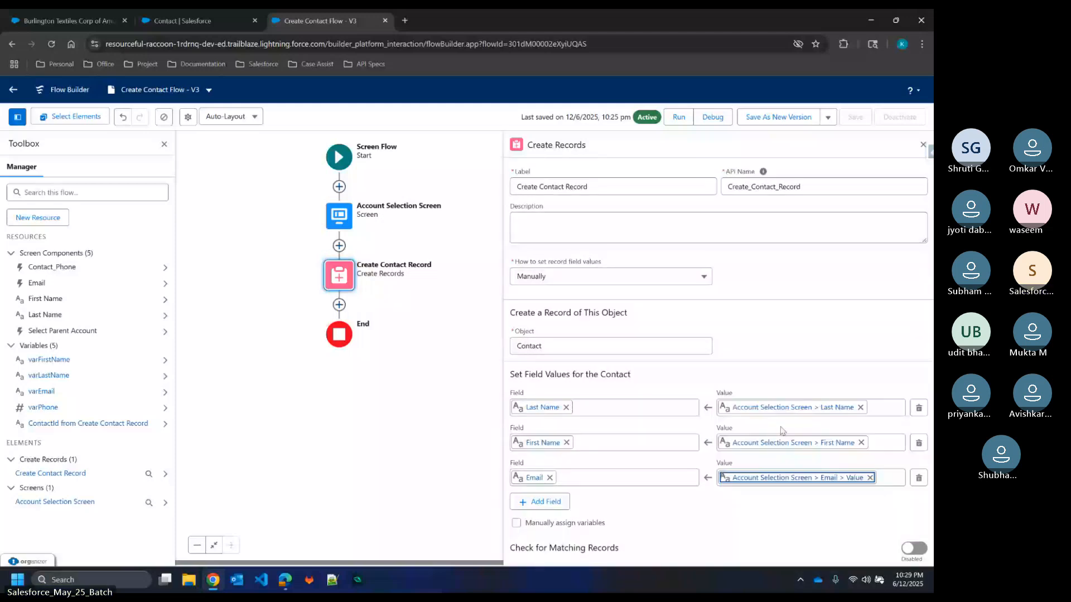
click(775, 522)
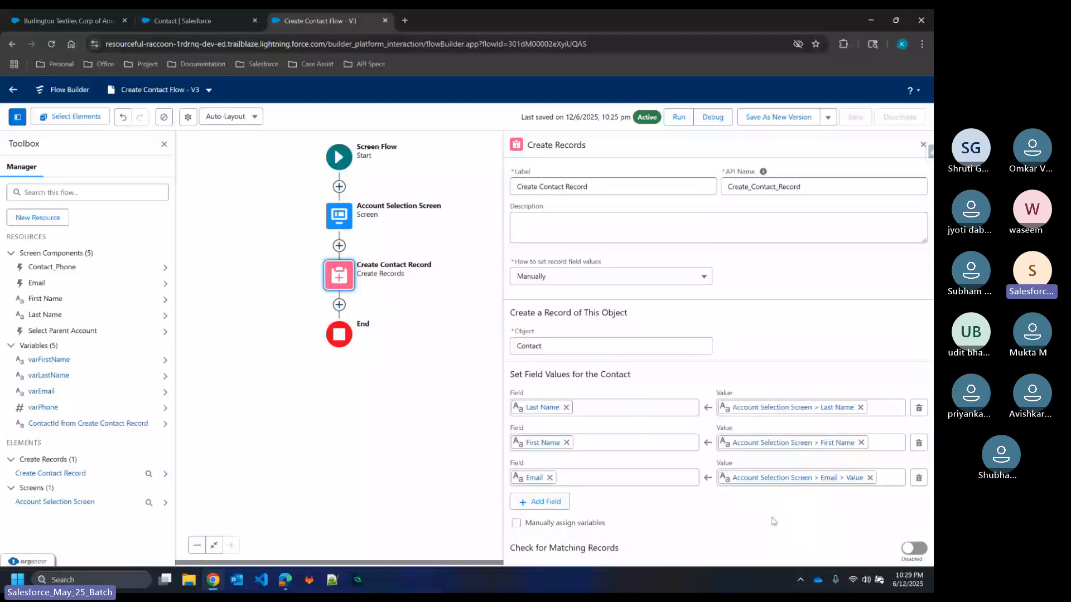
Step: Add another contact field row, look through the available phone fields and choose Home Phone
click(551, 502)
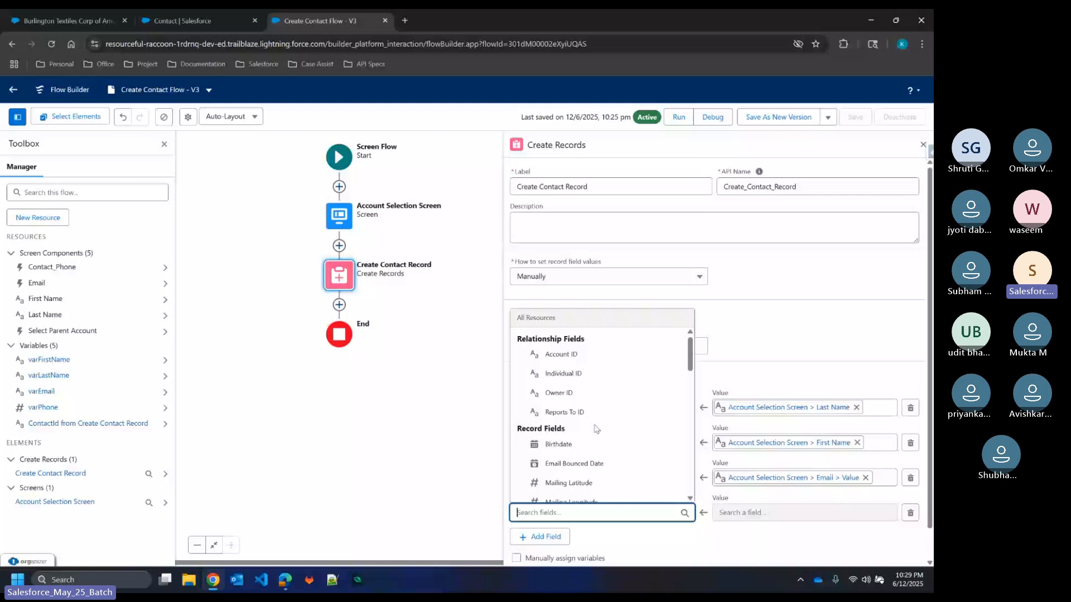
text(phon)
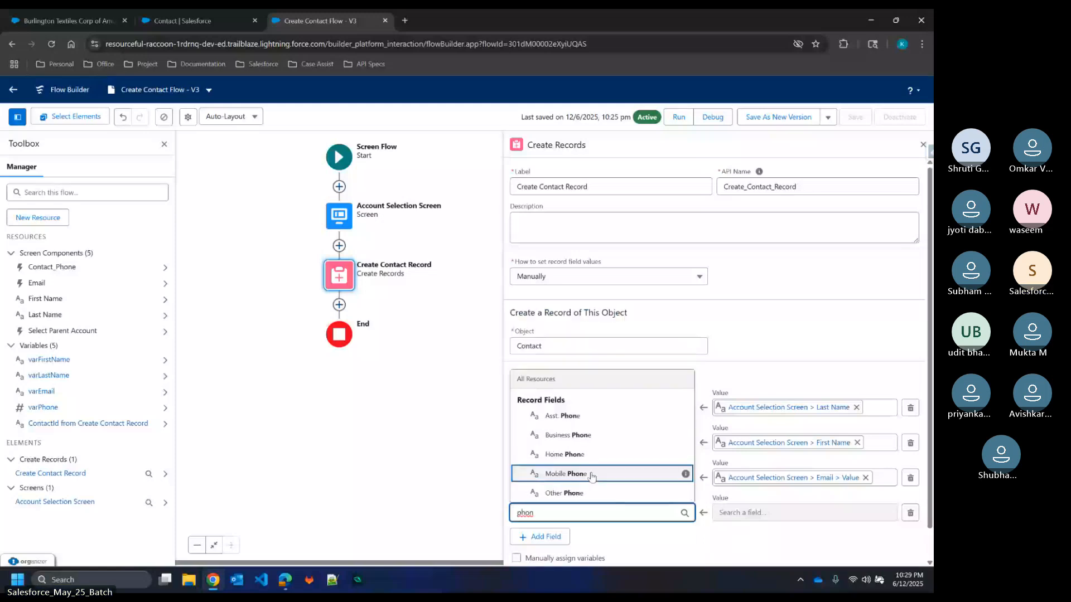
key(BackSpace)
key(BackSpace)
key(BackSpace)
key(BackSpace)
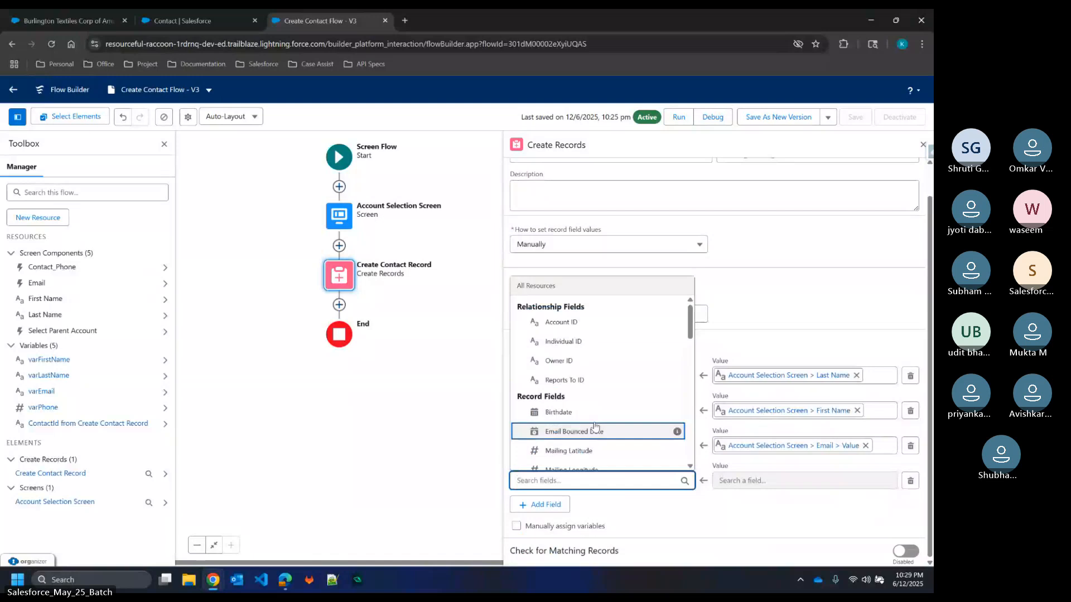
scroll(595, 427, down, 6)
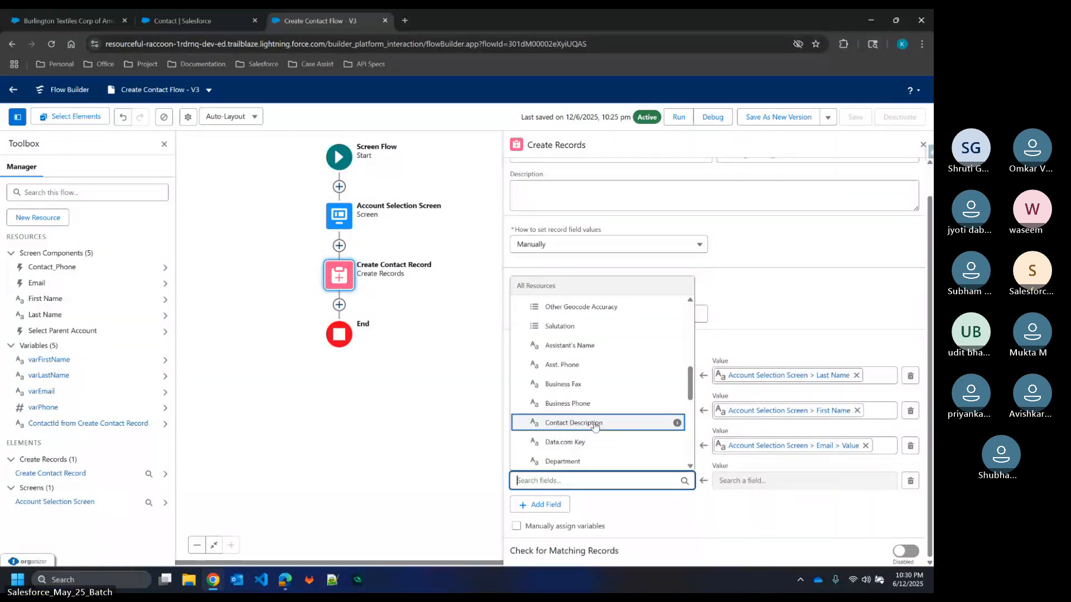
scroll(595, 427, down, 1)
scroll(595, 426, up, 1)
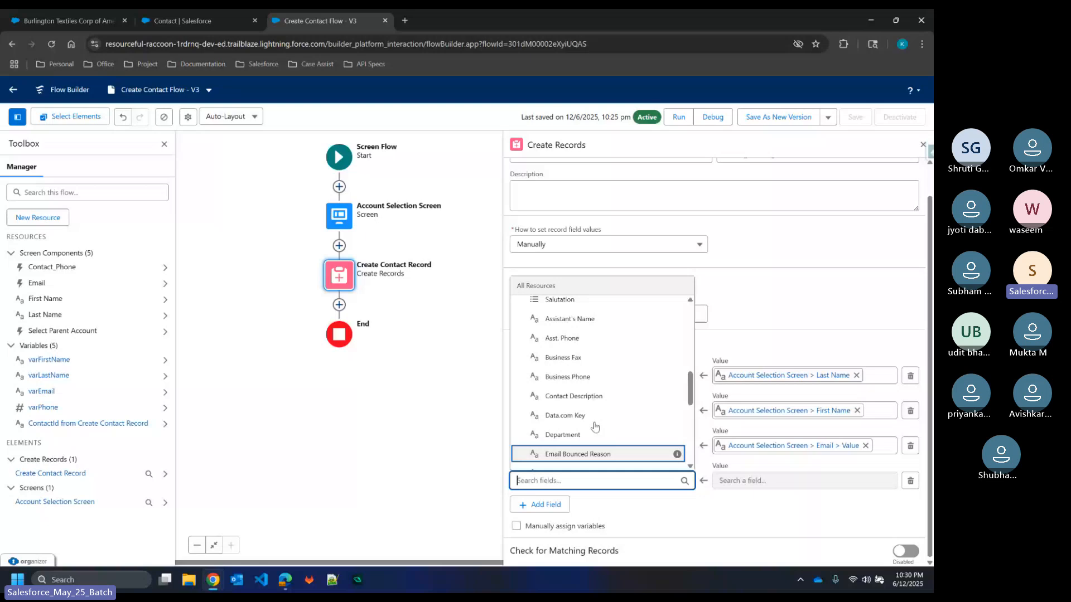
scroll(595, 426, up, 5)
scroll(595, 427, up, 2)
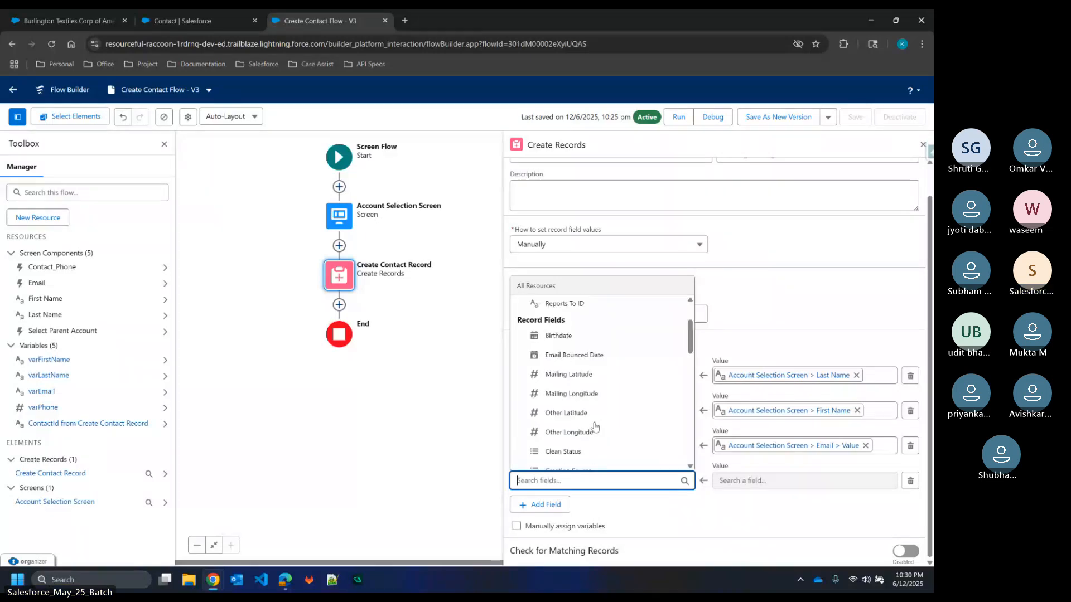
scroll(594, 427, down, 5)
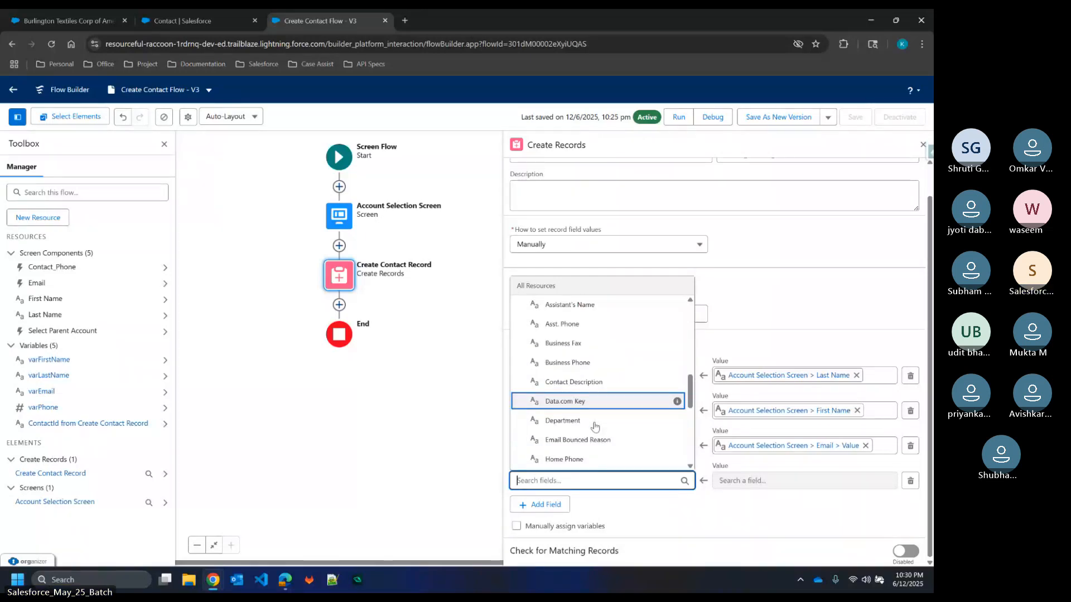
scroll(595, 426, down, 5)
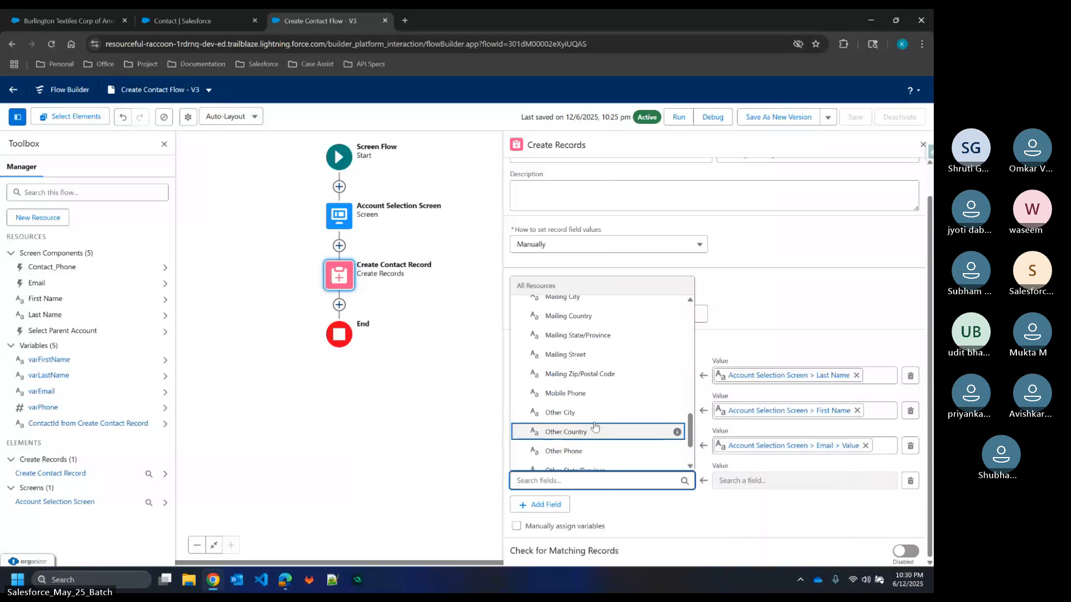
scroll(595, 426, down, 2)
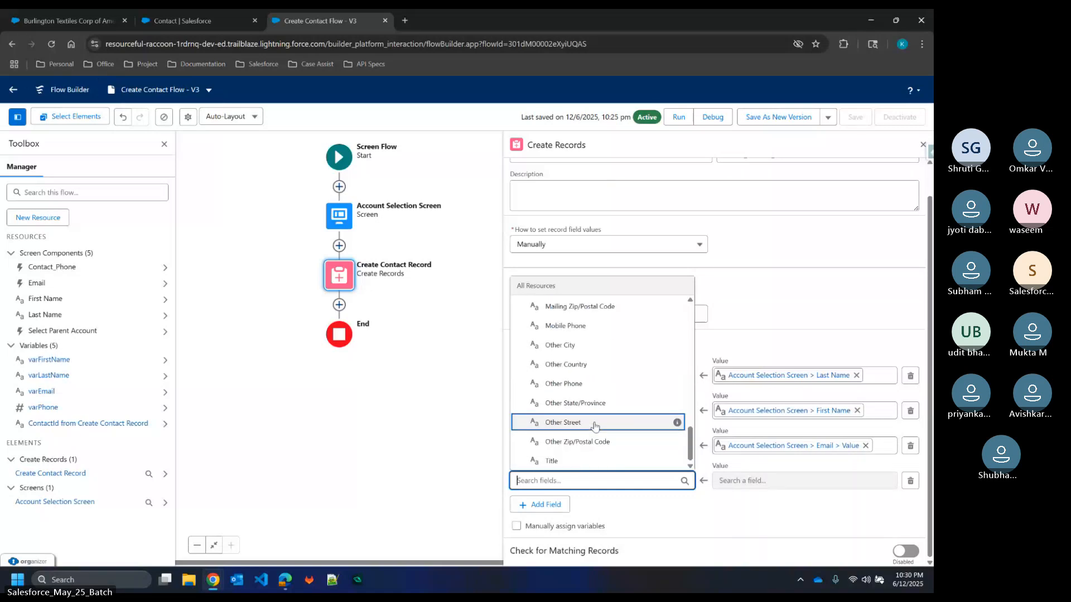
scroll(595, 427, up, 5)
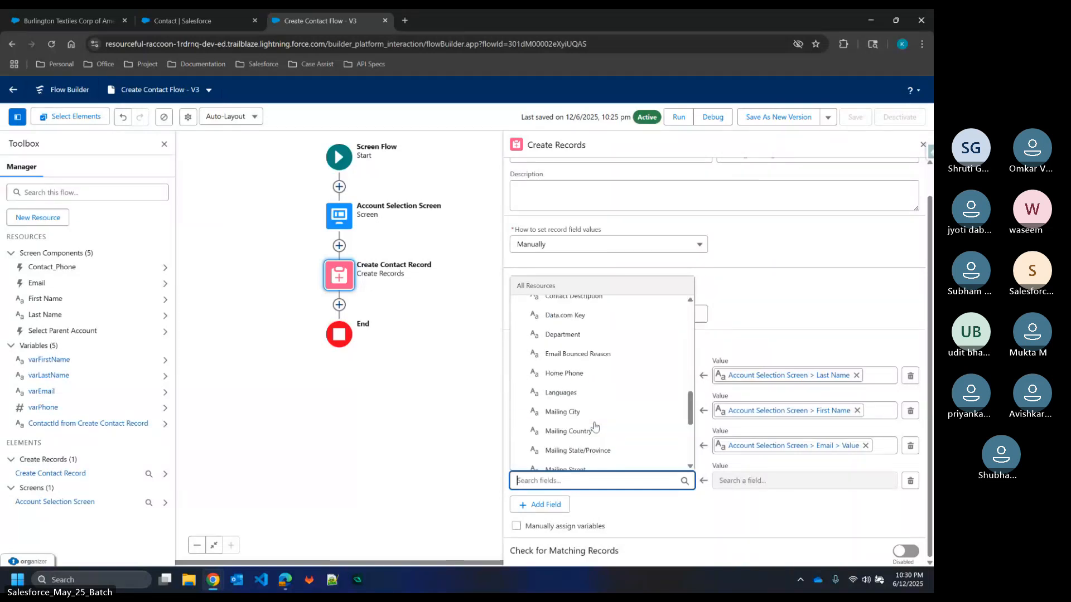
scroll(594, 427, up, 2)
scroll(594, 427, up, 1)
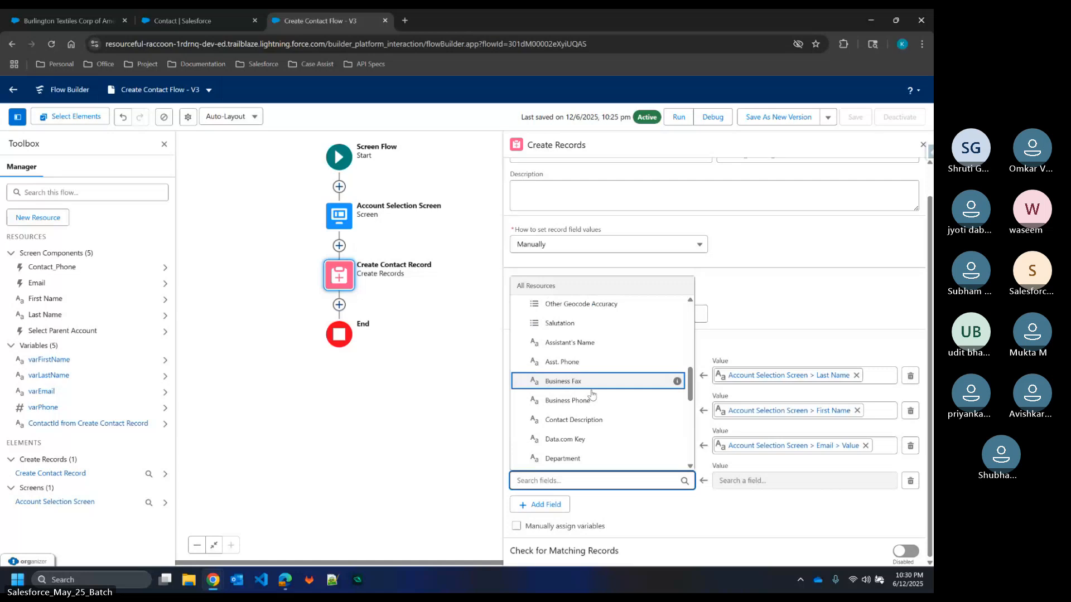
scroll(593, 395, down, 4)
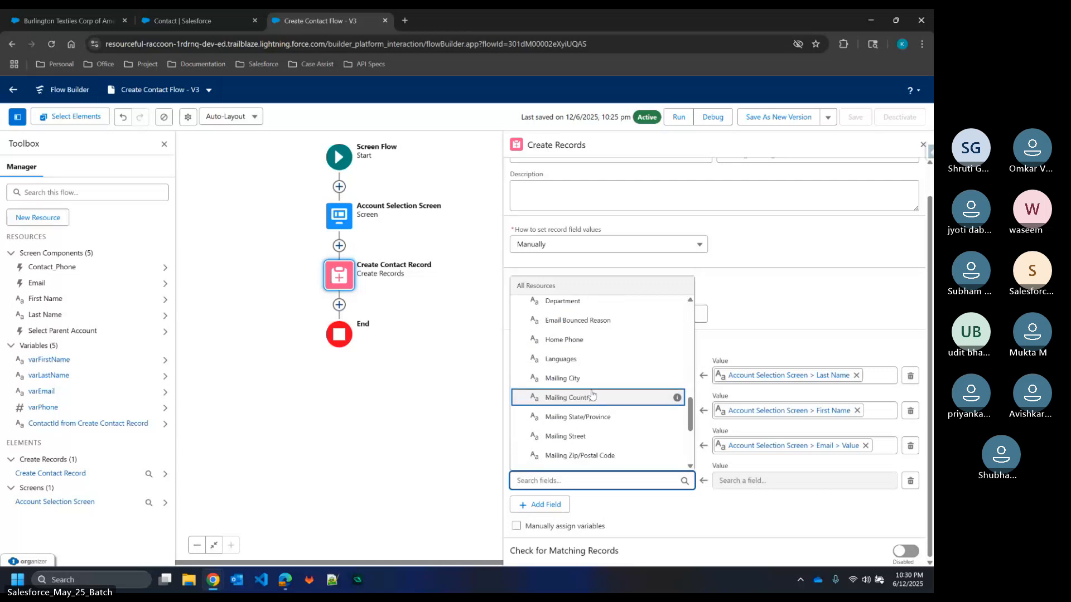
click(576, 339)
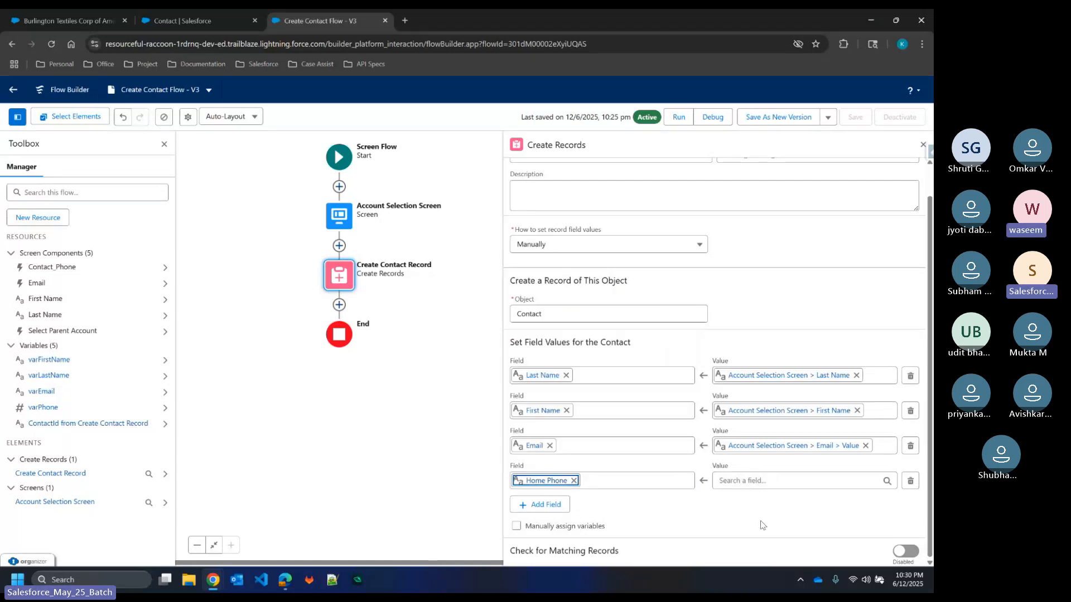
Step: Set the value of the Home Phone field to Account Selection Screen > Contact_Phone > Value
click(746, 483)
click(802, 302)
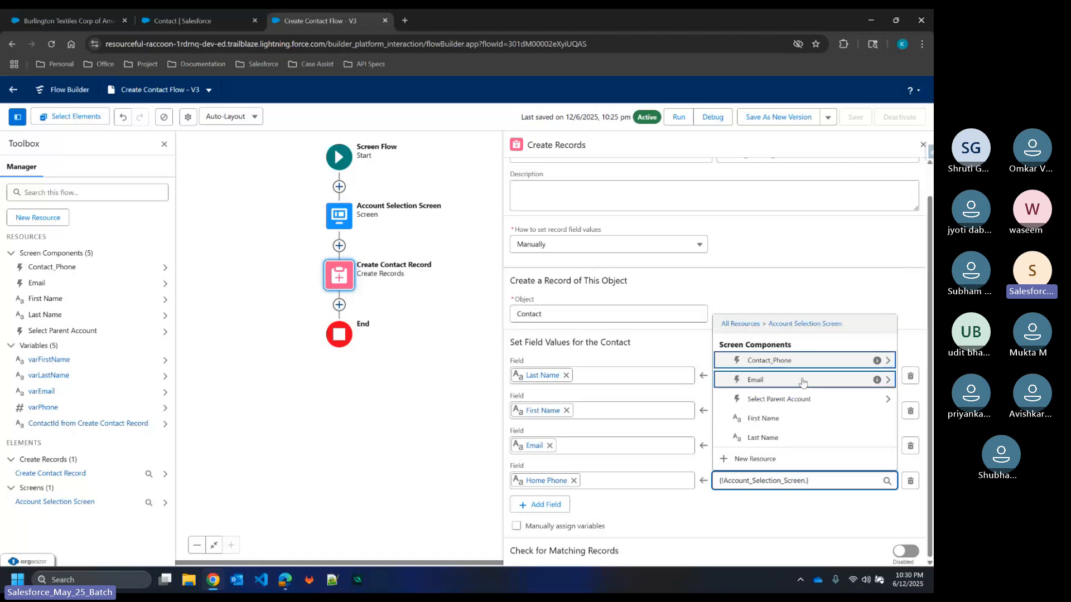
click(888, 360)
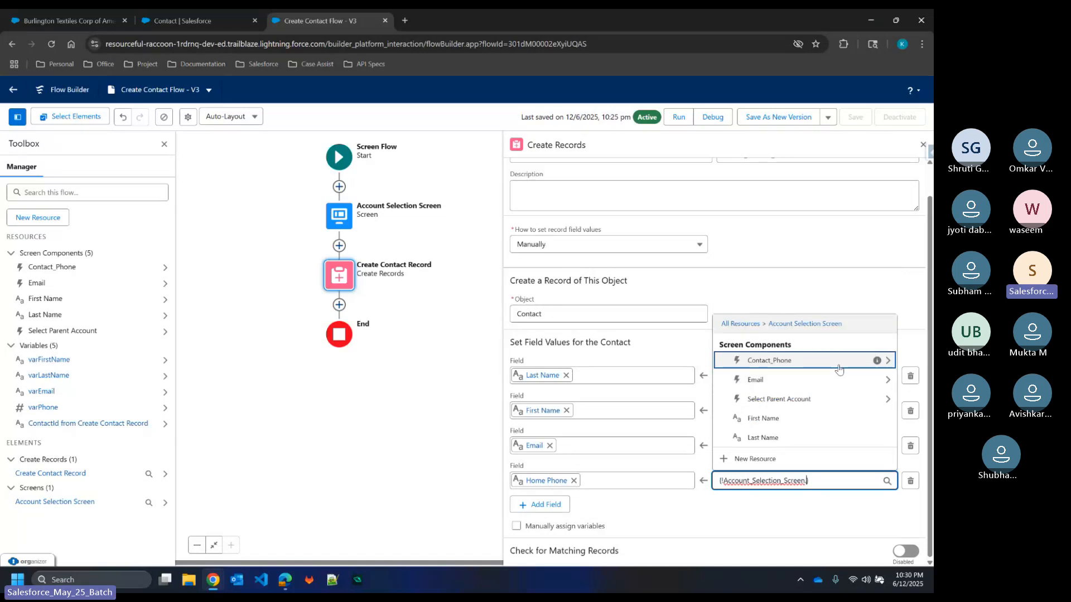
click(781, 437)
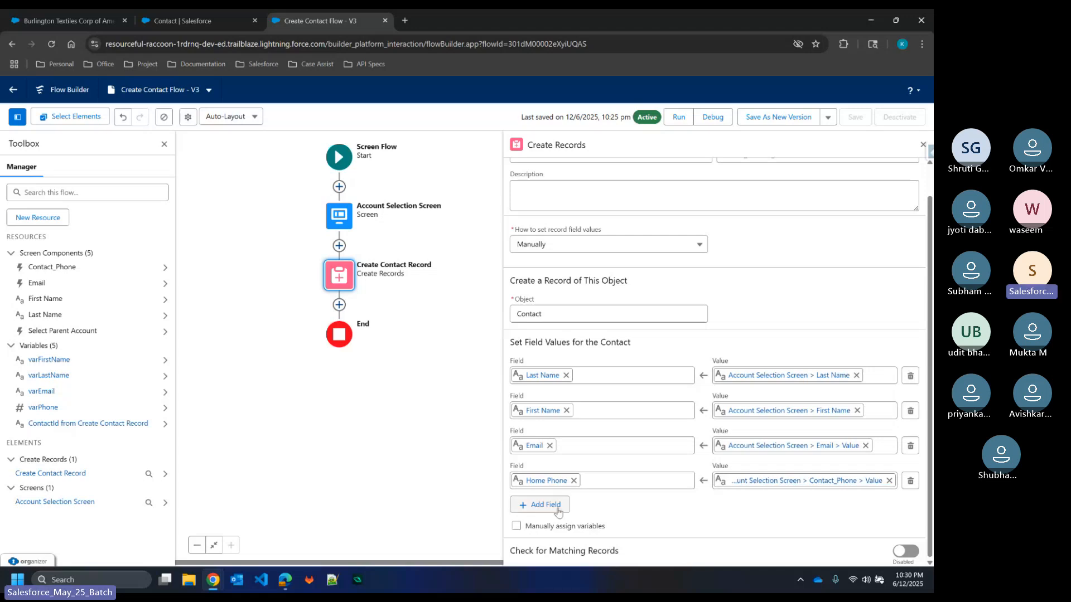
Step: Add the Account ID field to the contact's field values and assign it Account Selection Screen > Select Parent Account > Record ID
click(540, 504)
scroll(558, 508, down, 1)
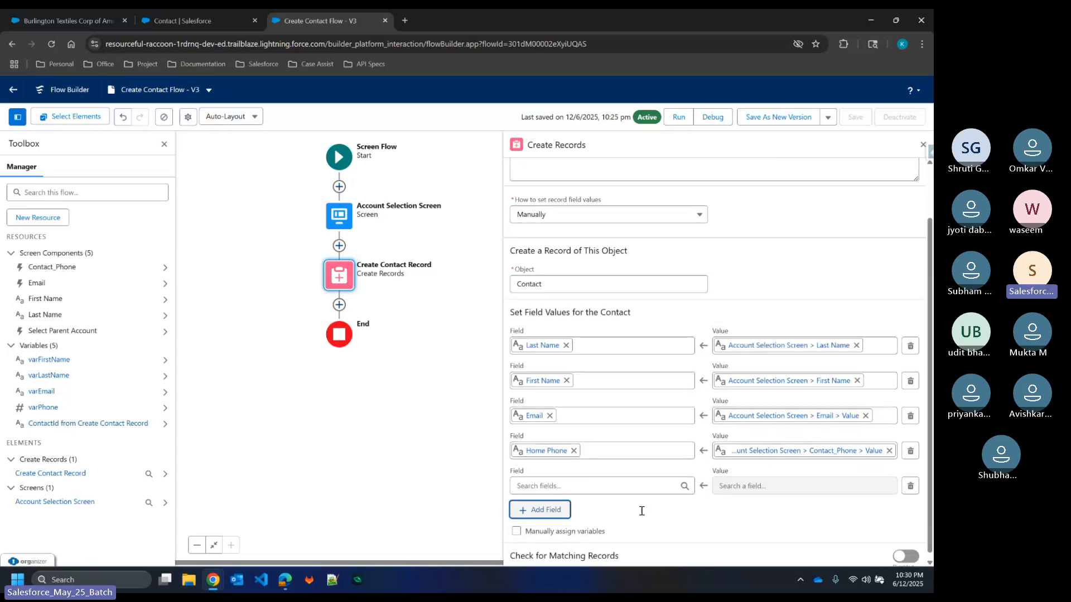
click(607, 485)
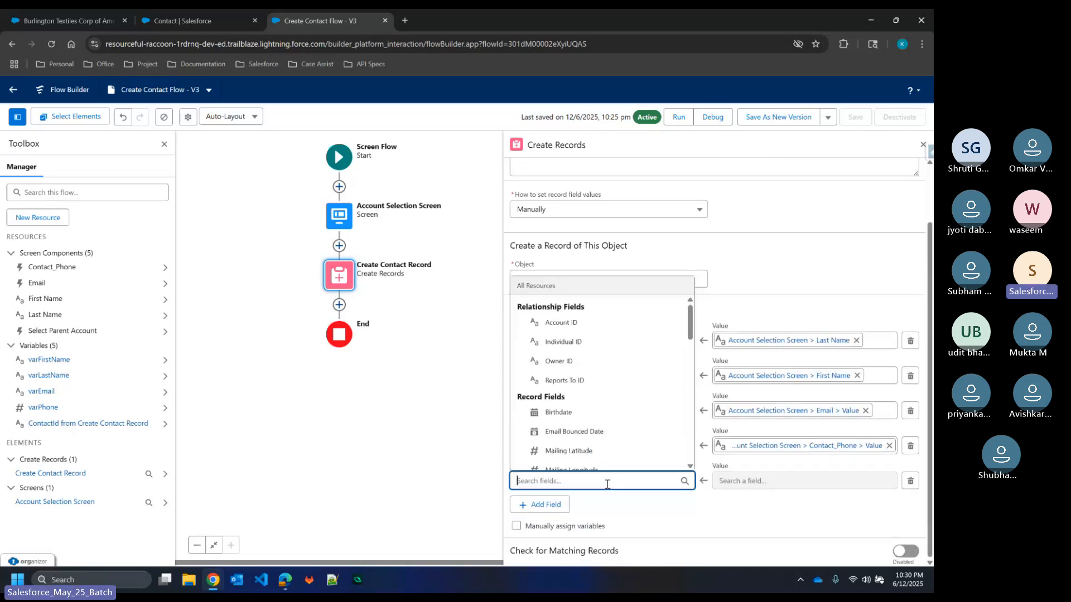
click(574, 324)
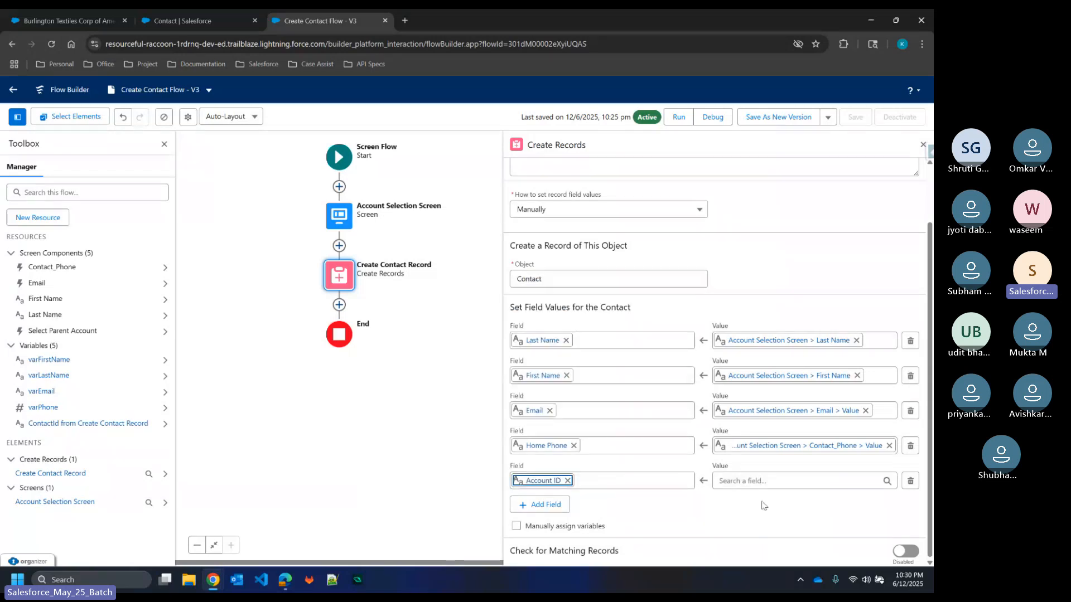
click(772, 480)
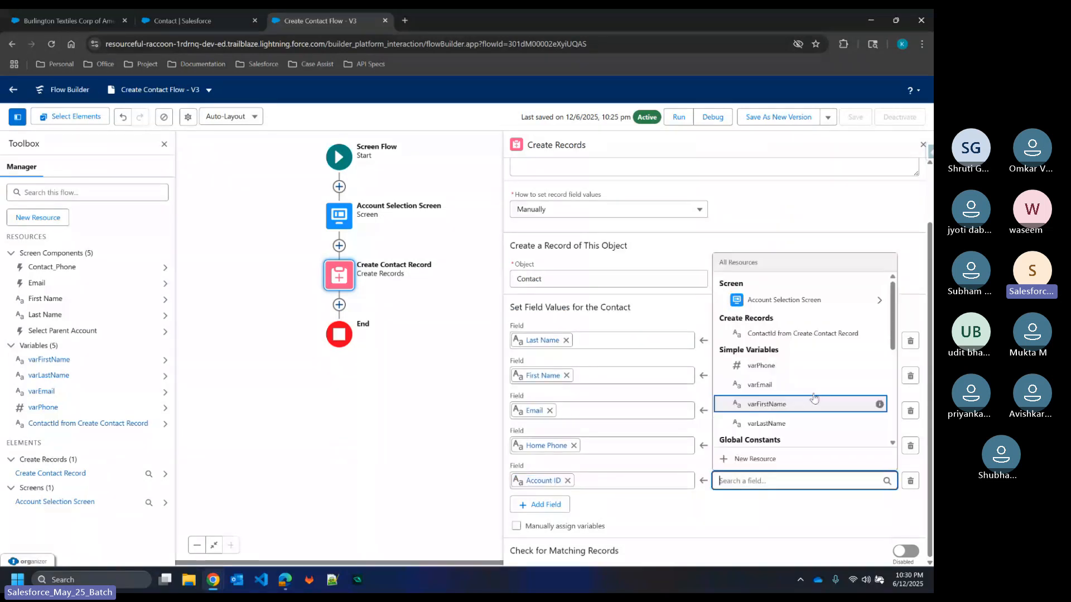
click(809, 307)
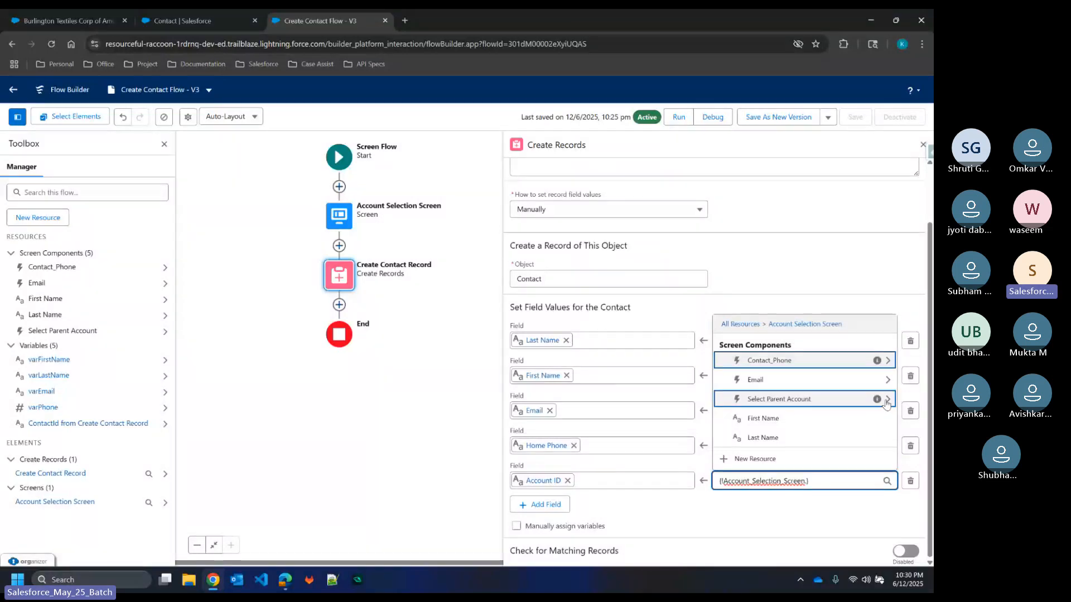
click(816, 397)
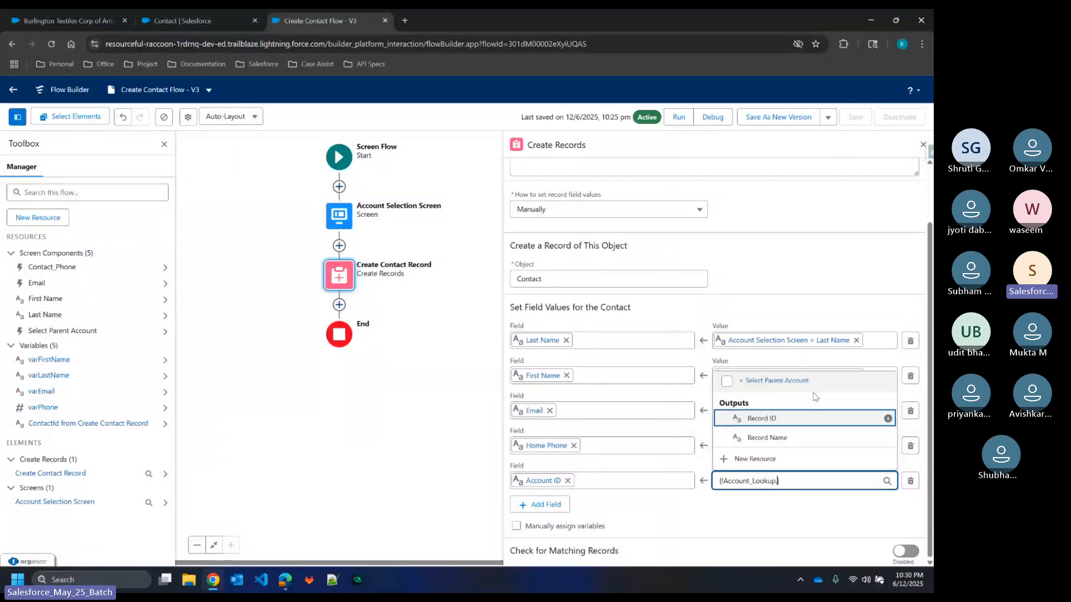
click(778, 420)
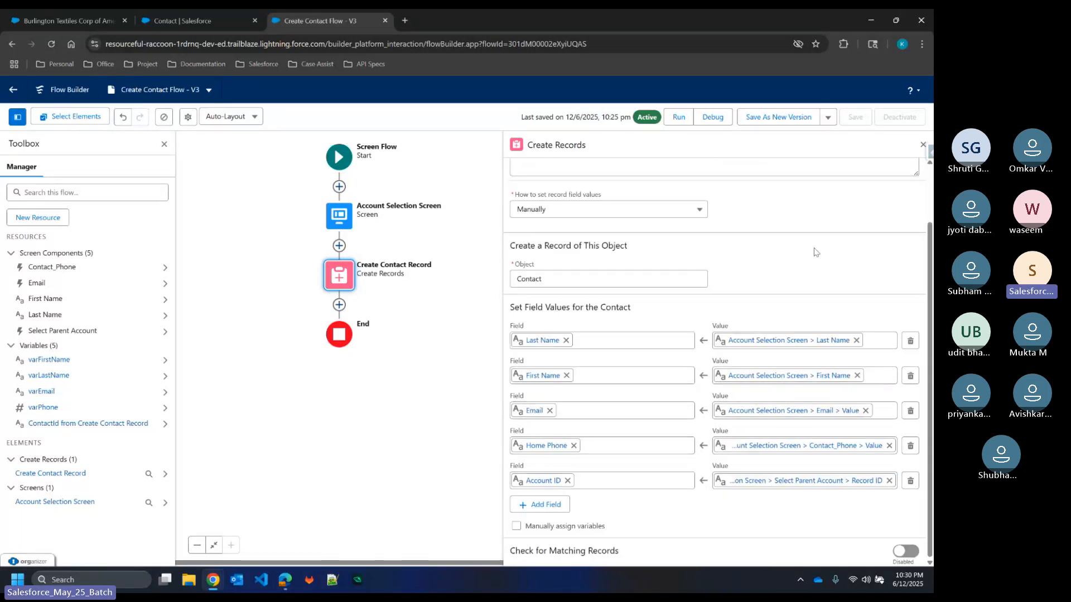
scroll(816, 252, up, 1)
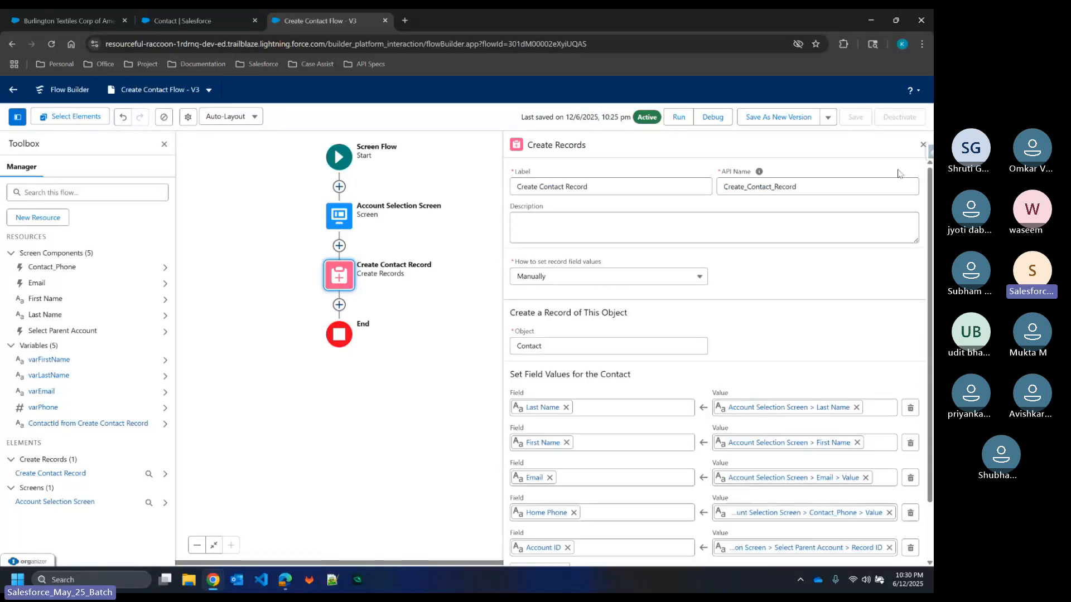
click(923, 145)
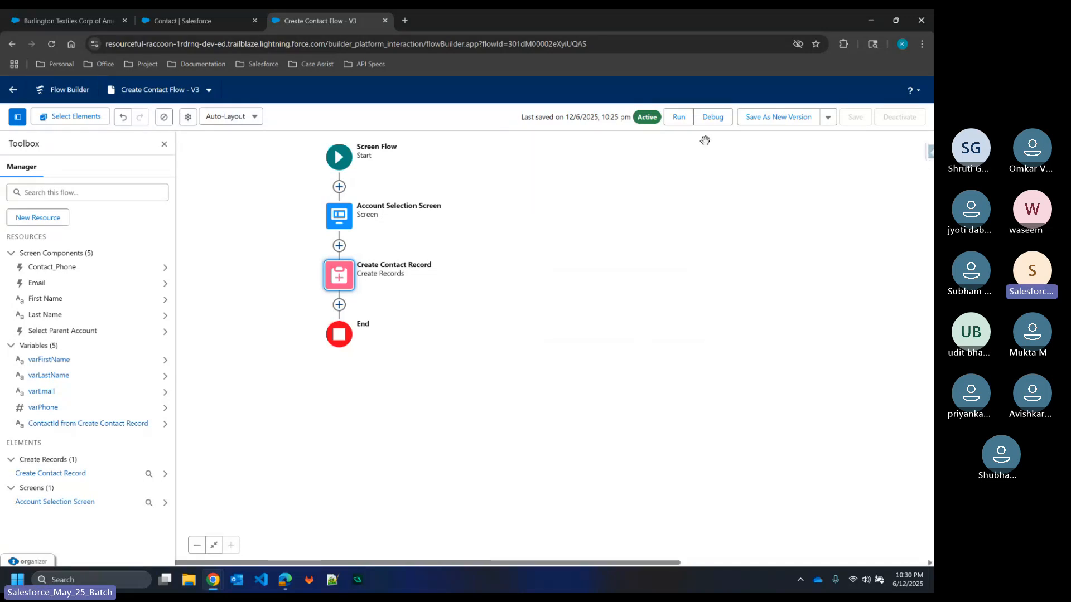
Step: Save the Create Contact Flow as a new version and activate it
click(782, 117)
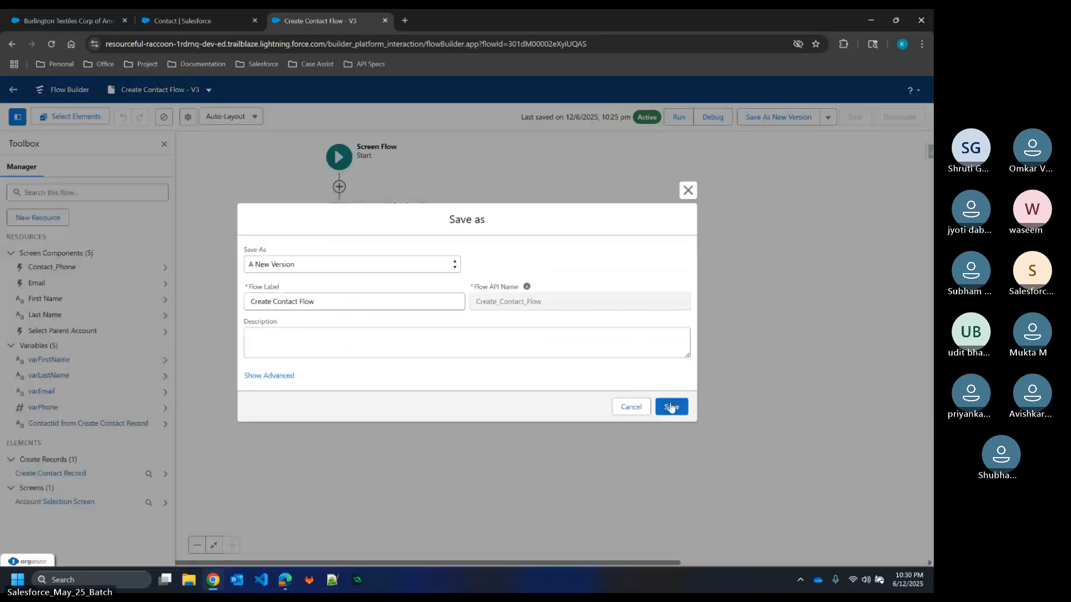
click(672, 408)
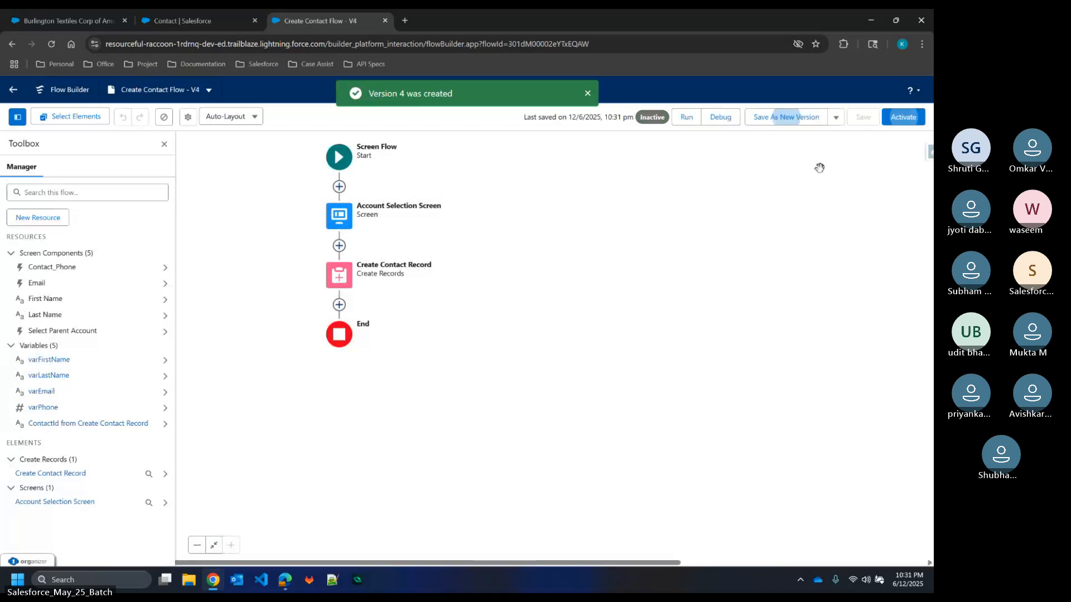
click(891, 117)
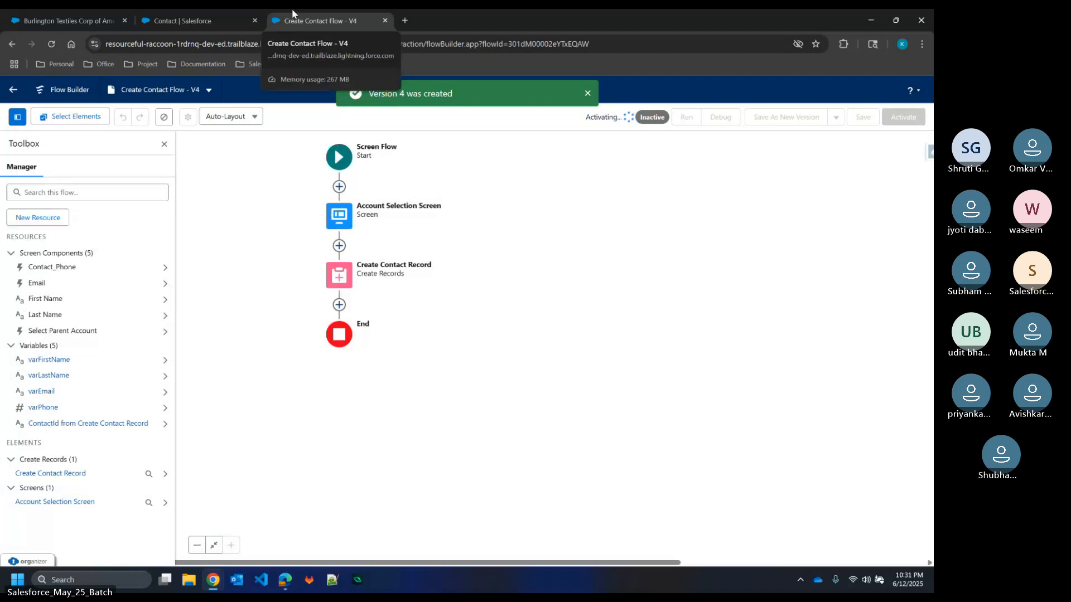
Step: Launch Create Contact Record from the Burlington Textiles Corp of America account and choose that account as the parent
click(95, 12)
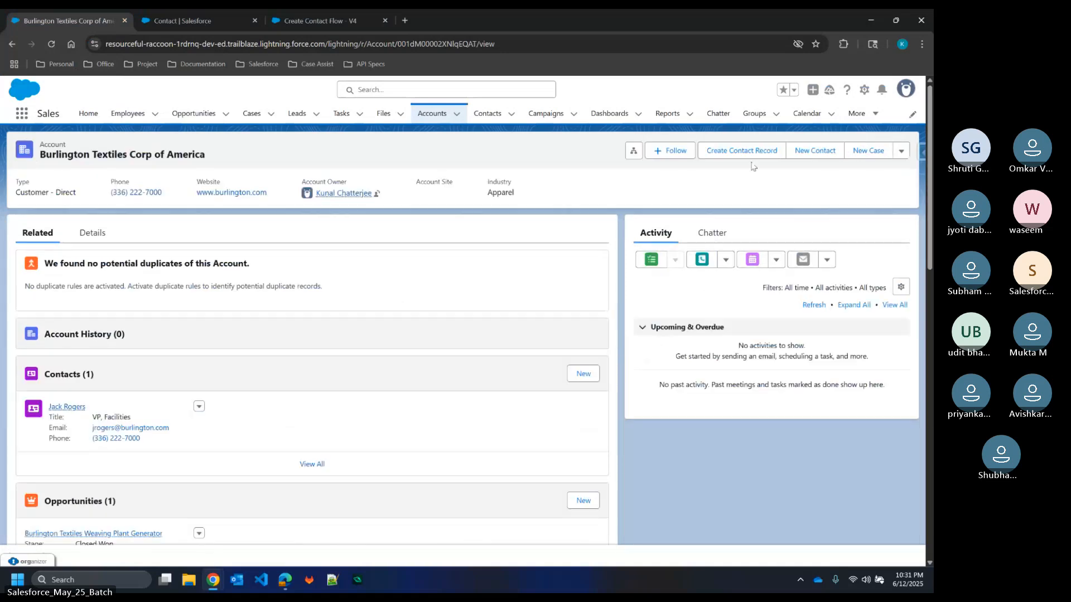
click(747, 151)
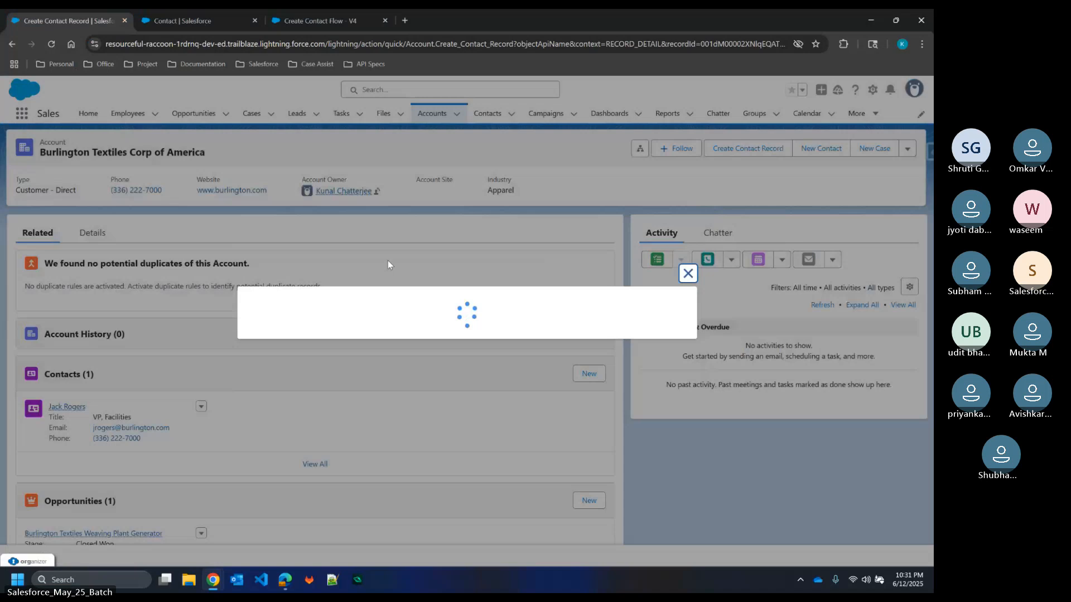
click(383, 253)
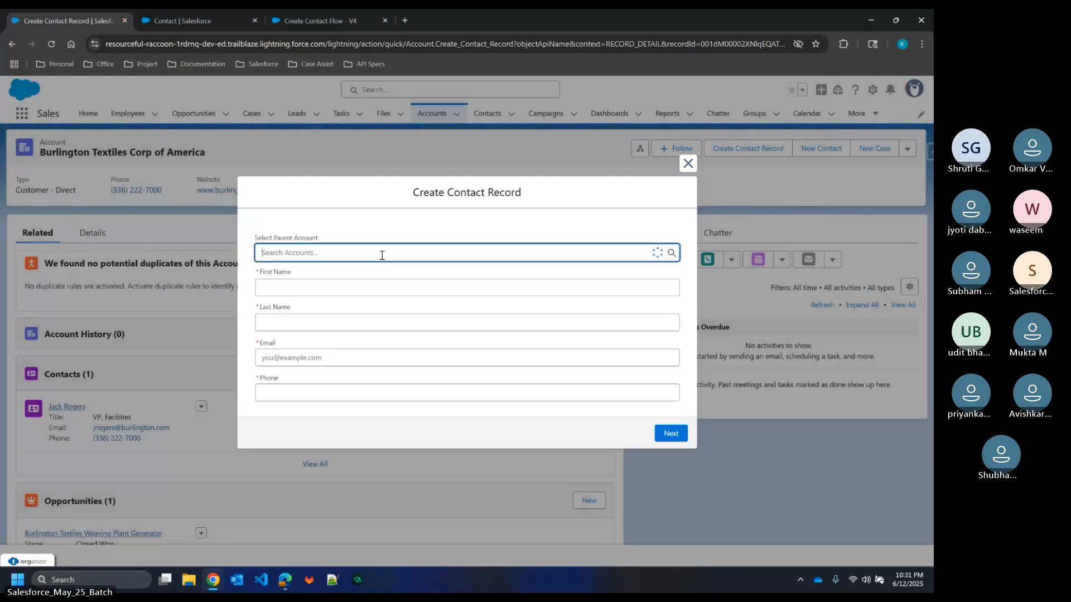
Step: Enter Test as the first name and Contact 1 as the last name in the contact form
click(335, 291)
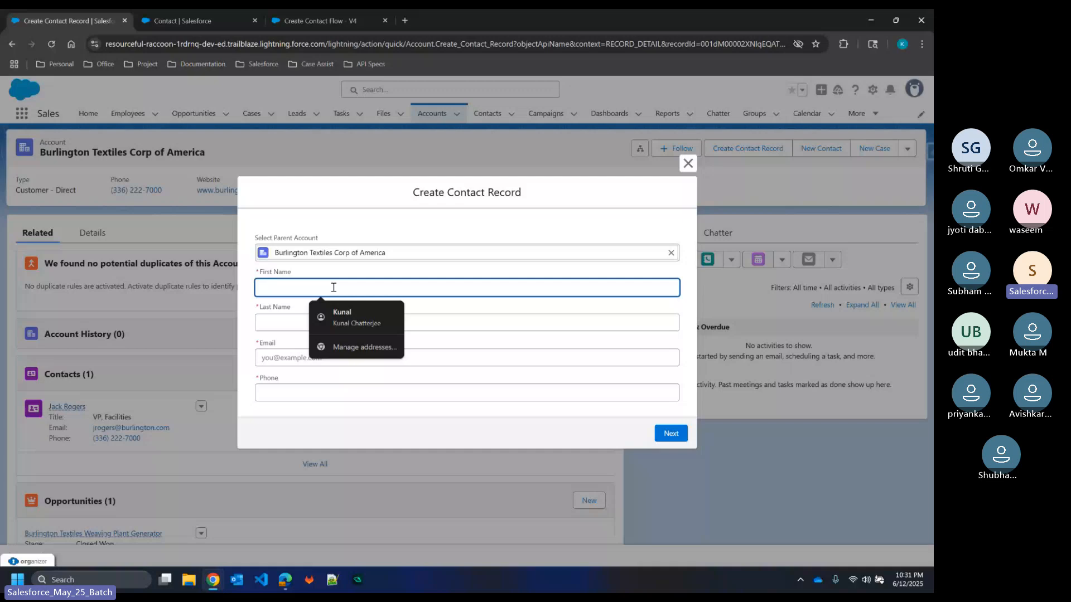
text(Test)
key(Tab)
text(Conmt)
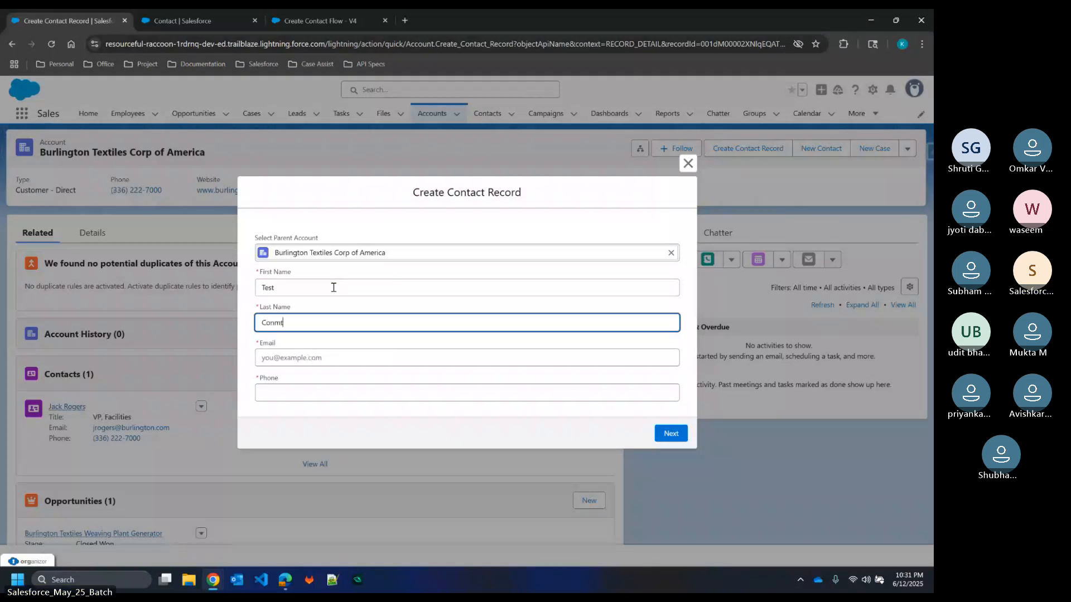
key(BackSpace)
key(BackSpace)
text(t)
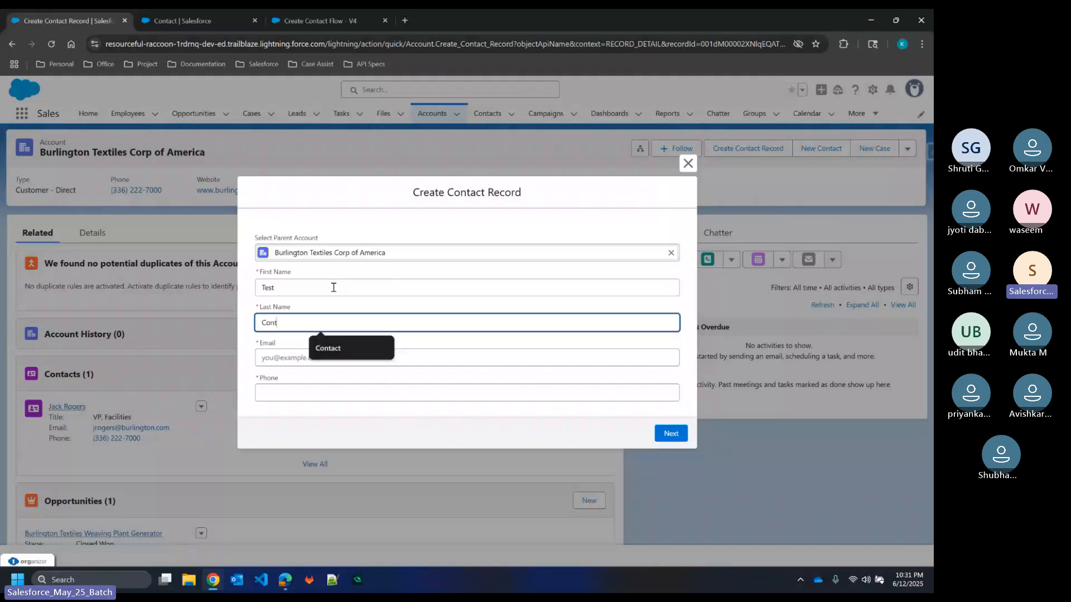
text(act )
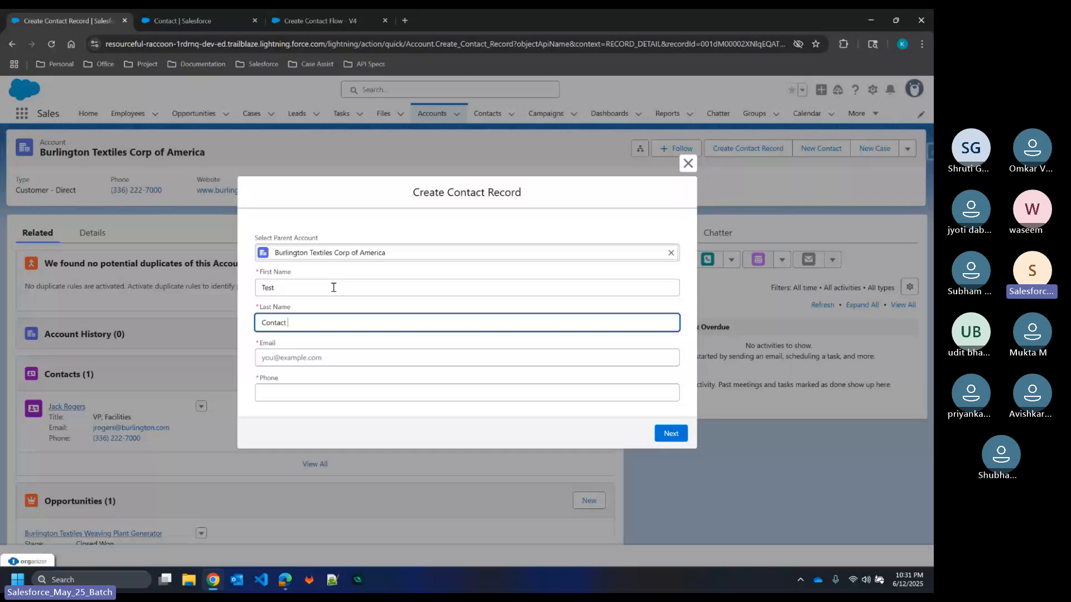
text(1)
Step: Fill in the test contact's email and phone number, and submit the form to create the contact
click(313, 353)
text(test@c)
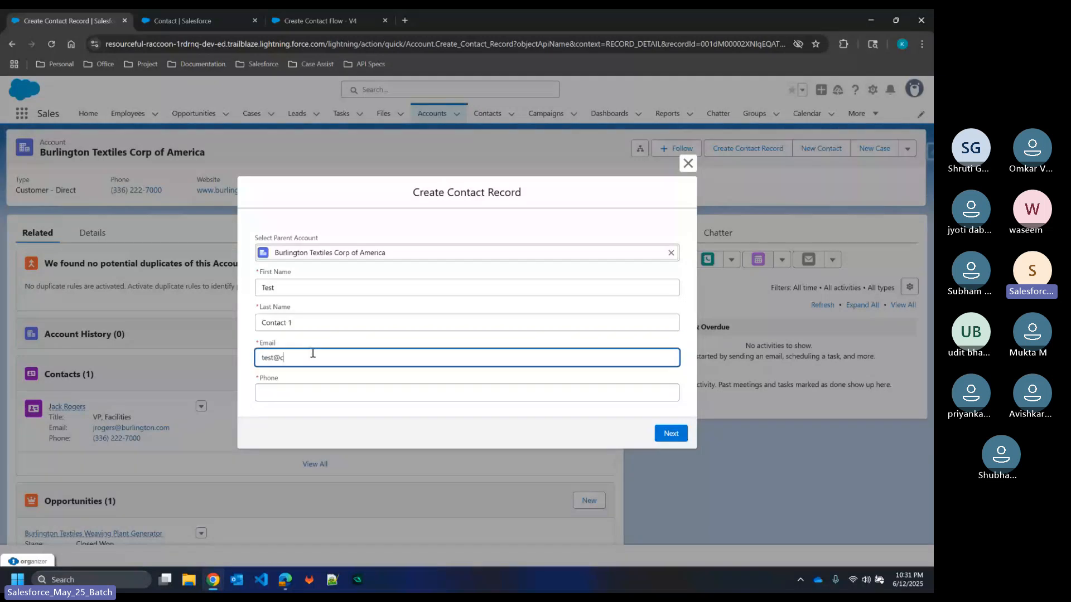
text(ontact2)
key(BackSpace)
text(1)
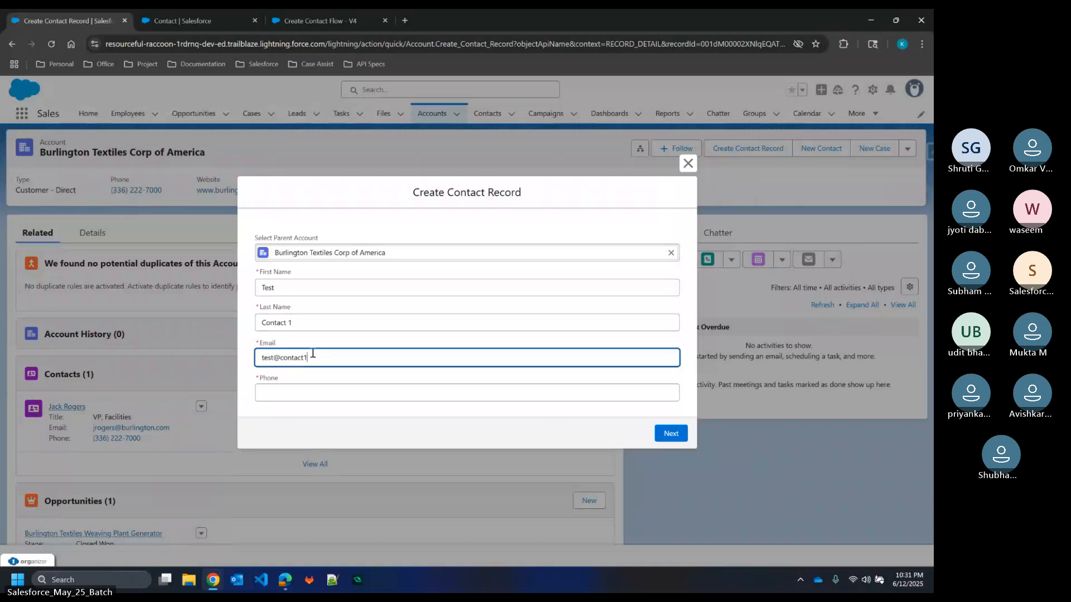
text(.com)
click(314, 394)
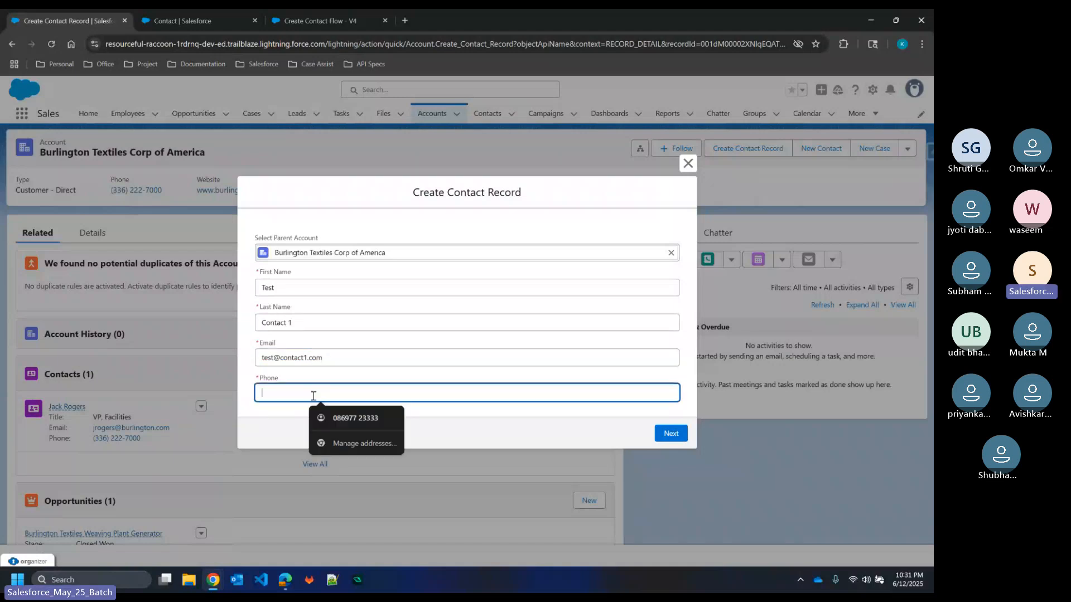
text(9876543211)
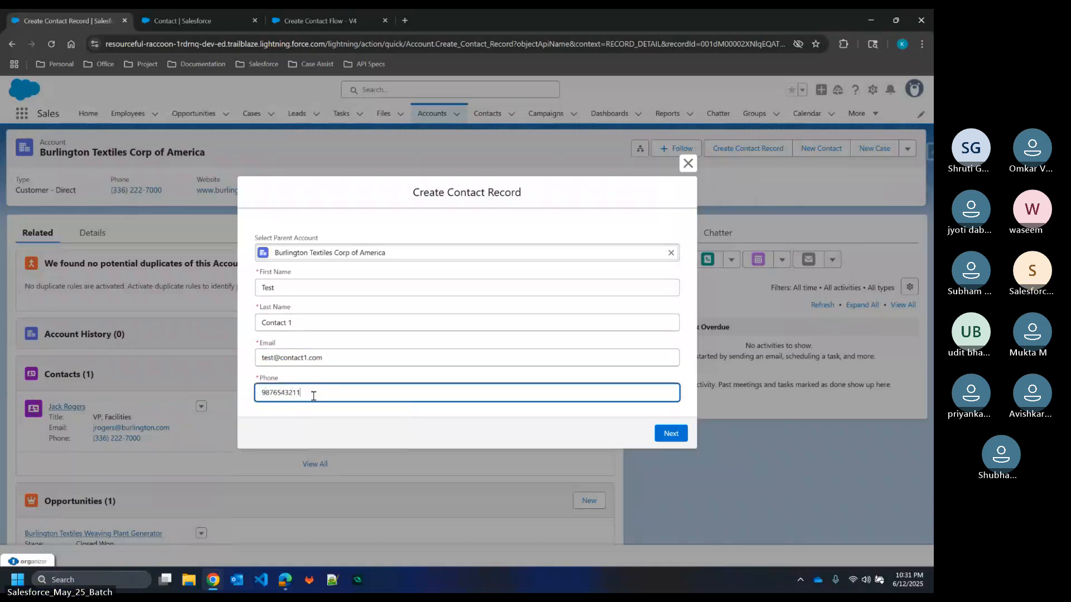
click(665, 433)
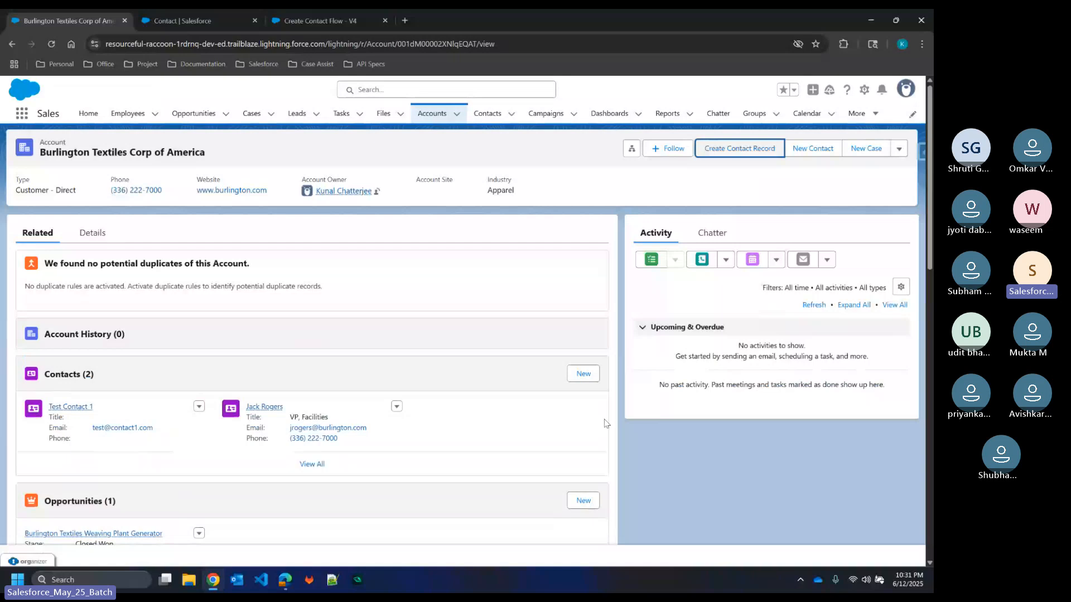
Step: Check the new Test Contact 1 record's detail fields and return to its parent account
click(72, 407)
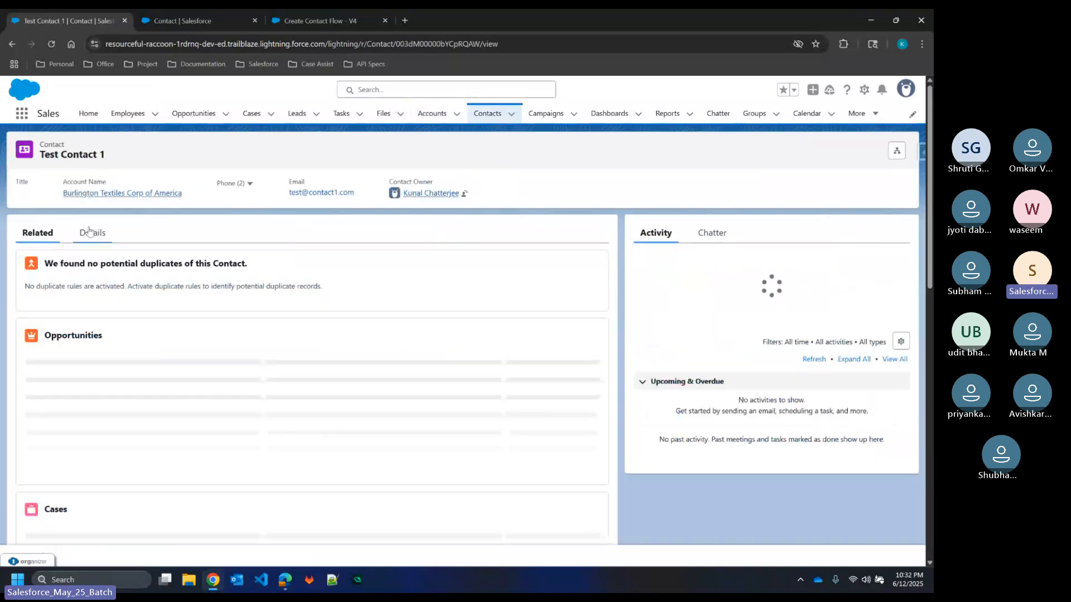
click(92, 232)
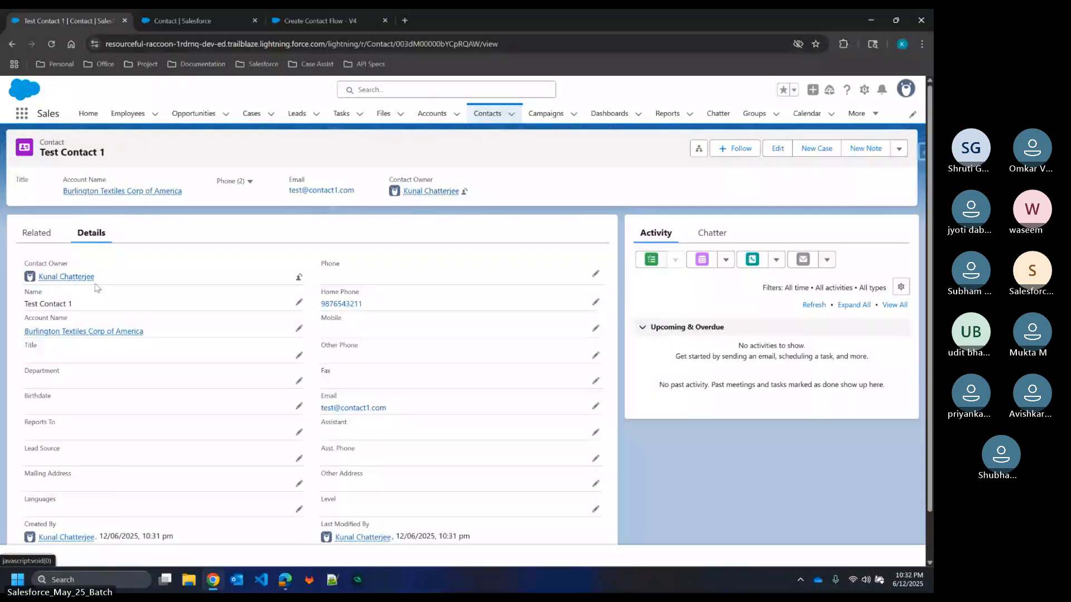
click(158, 191)
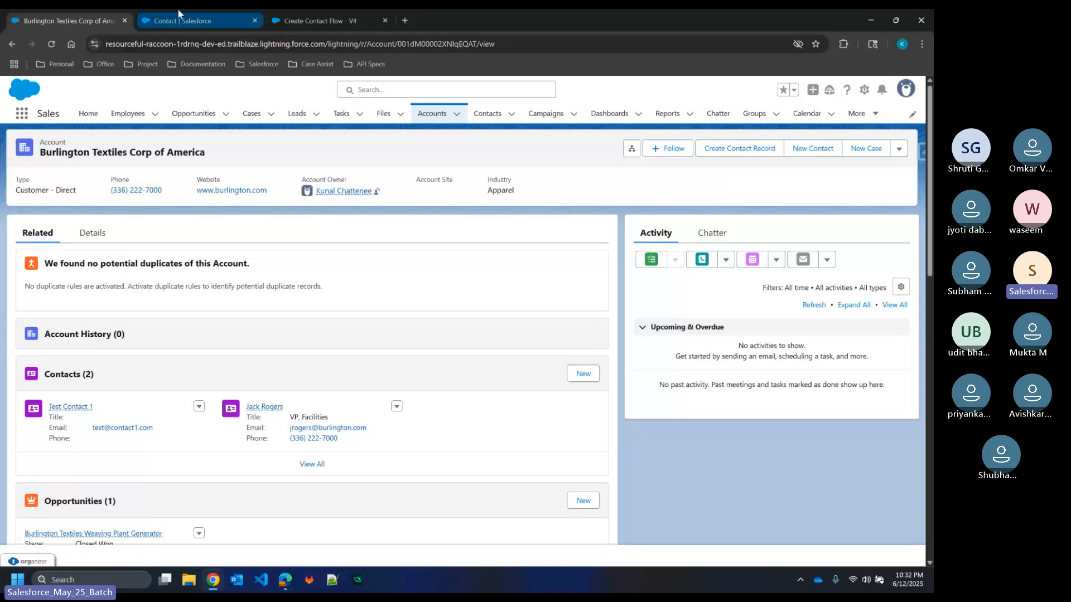
click(309, 9)
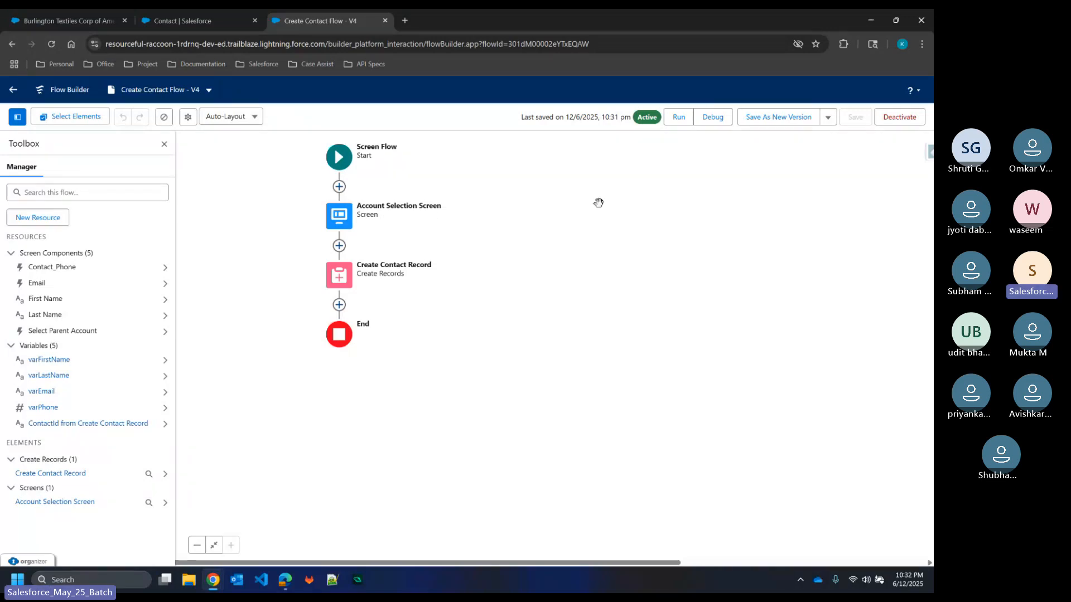
click(67, 21)
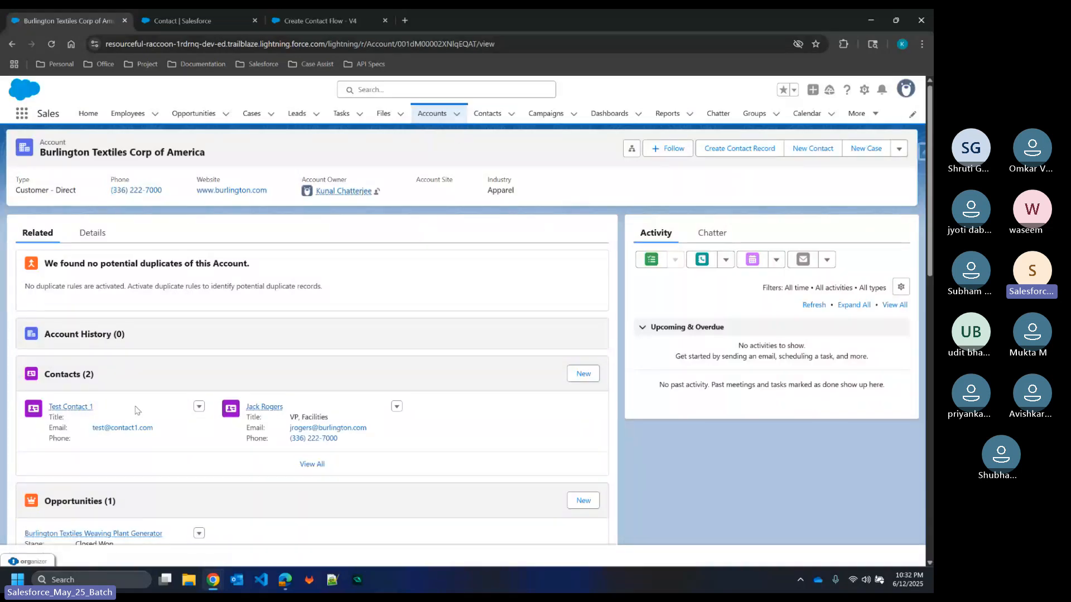
mouse_move(82, 410)
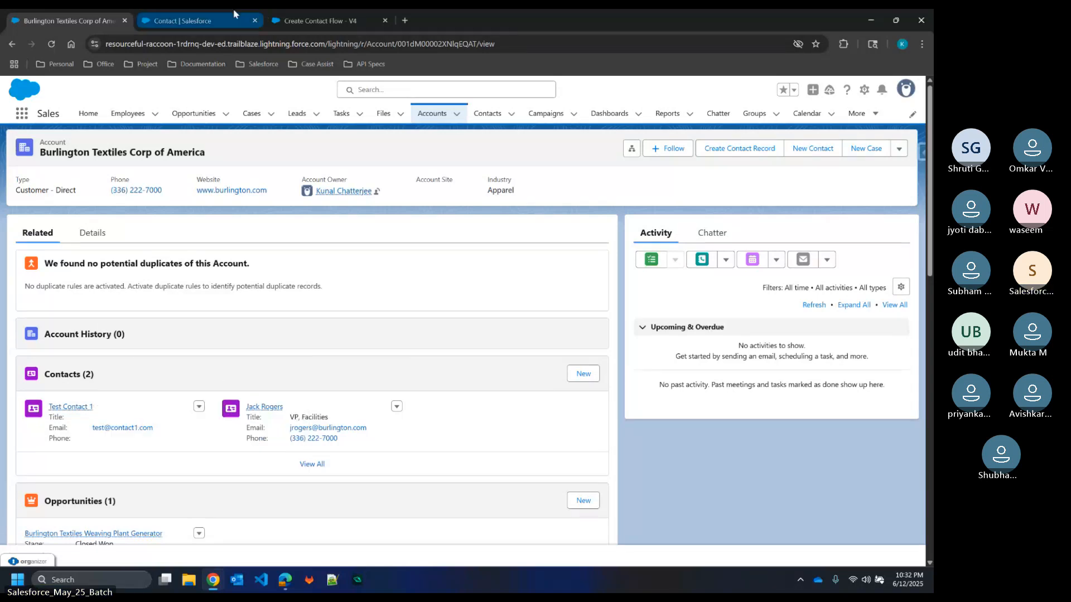
Step: Add a new screen after the Create Contact Record element in the flow and label it Success Screen
mouse_move(234, 14)
click(318, 21)
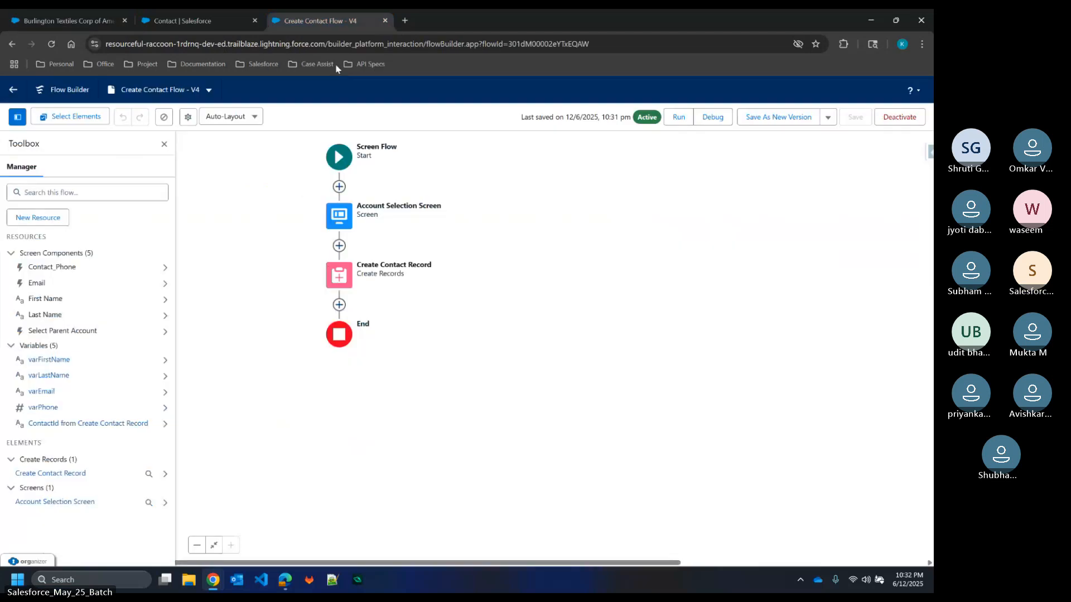
click(63, 189)
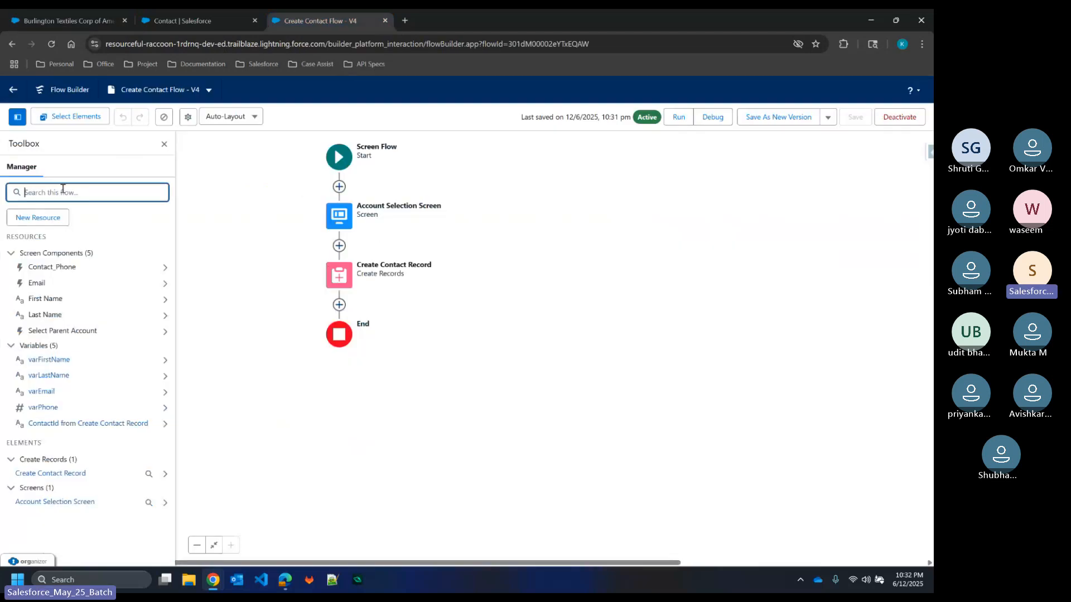
click(340, 309)
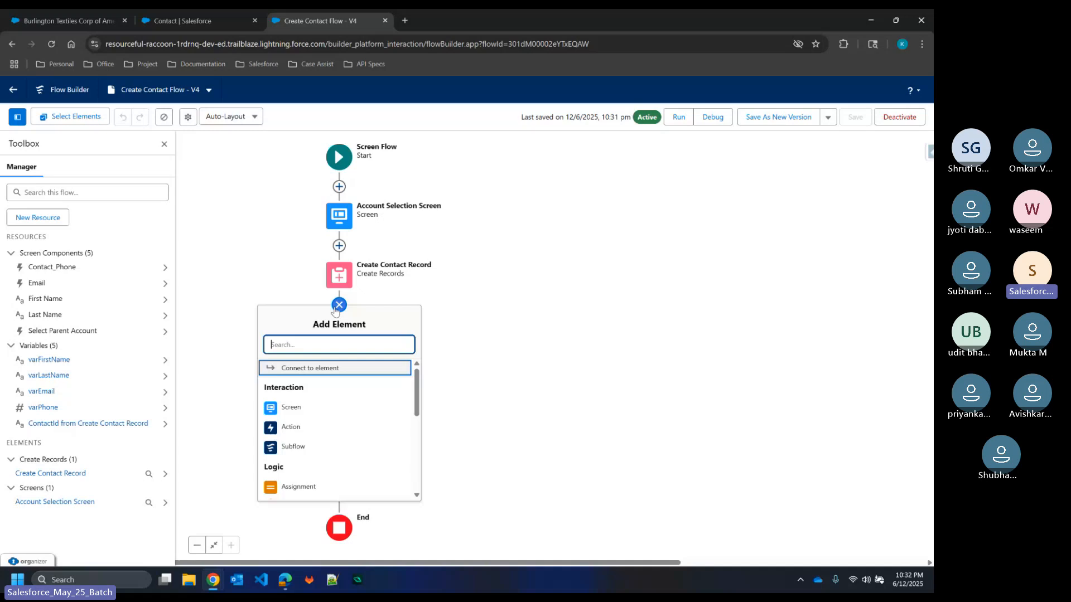
click(284, 408)
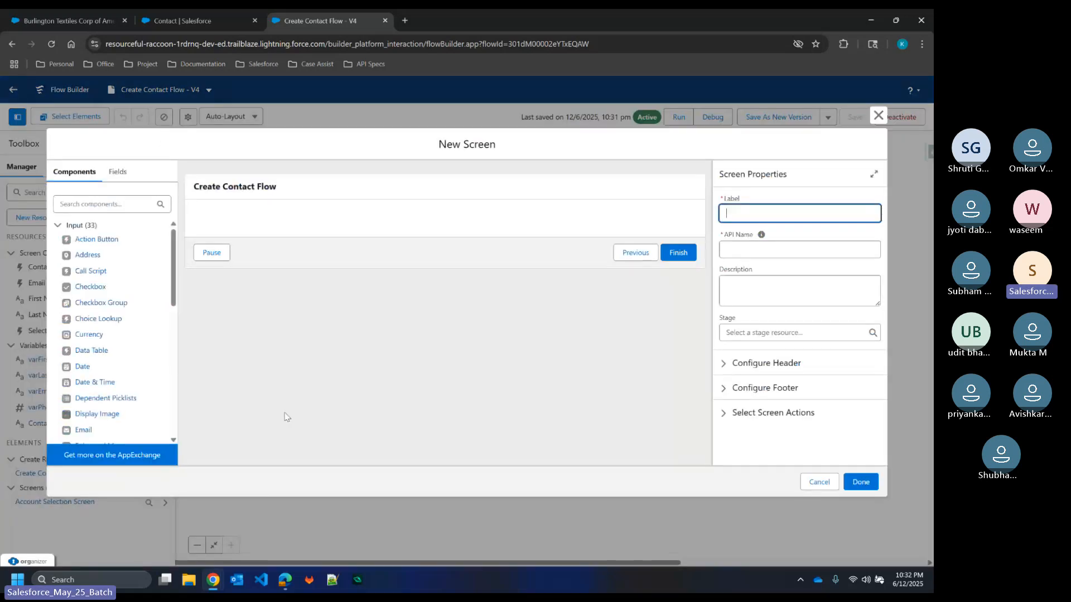
text(Success Screen)
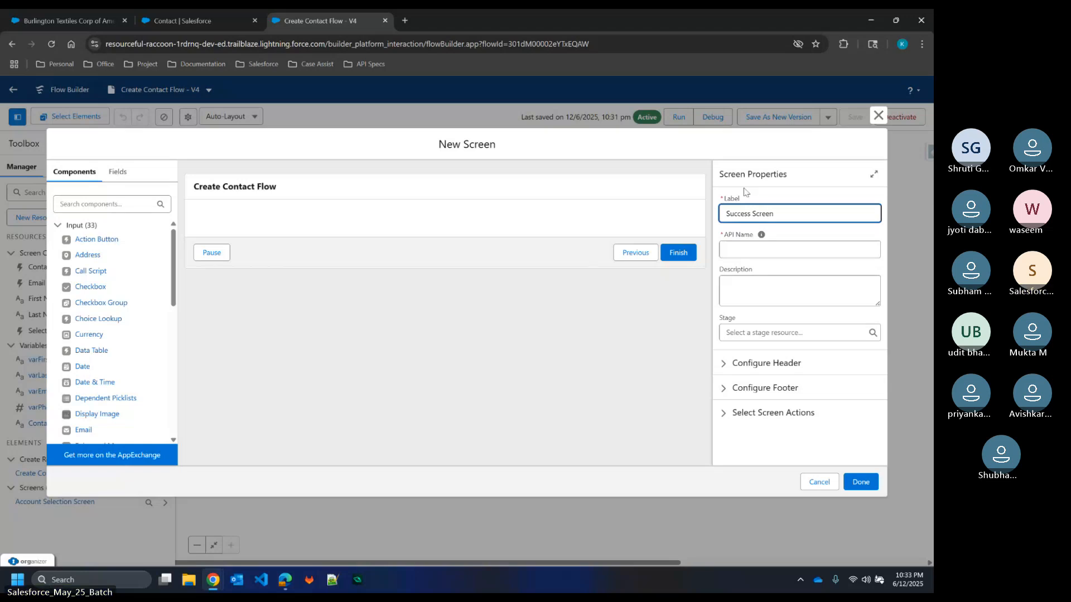
Step: Hide the header and the Previous and Pause buttons on the Success Screen
click(745, 192)
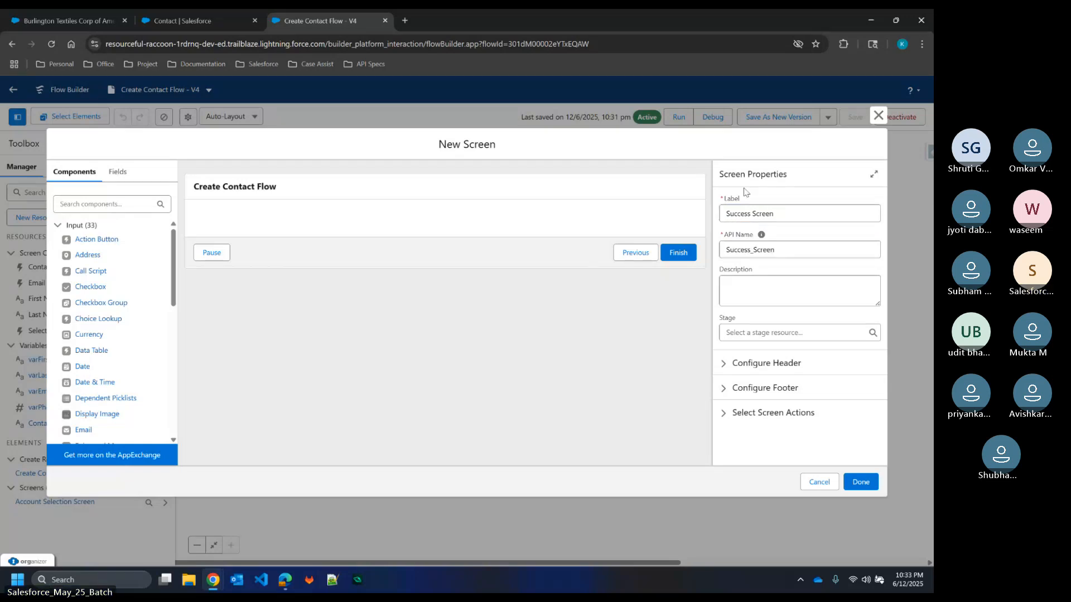
click(729, 363)
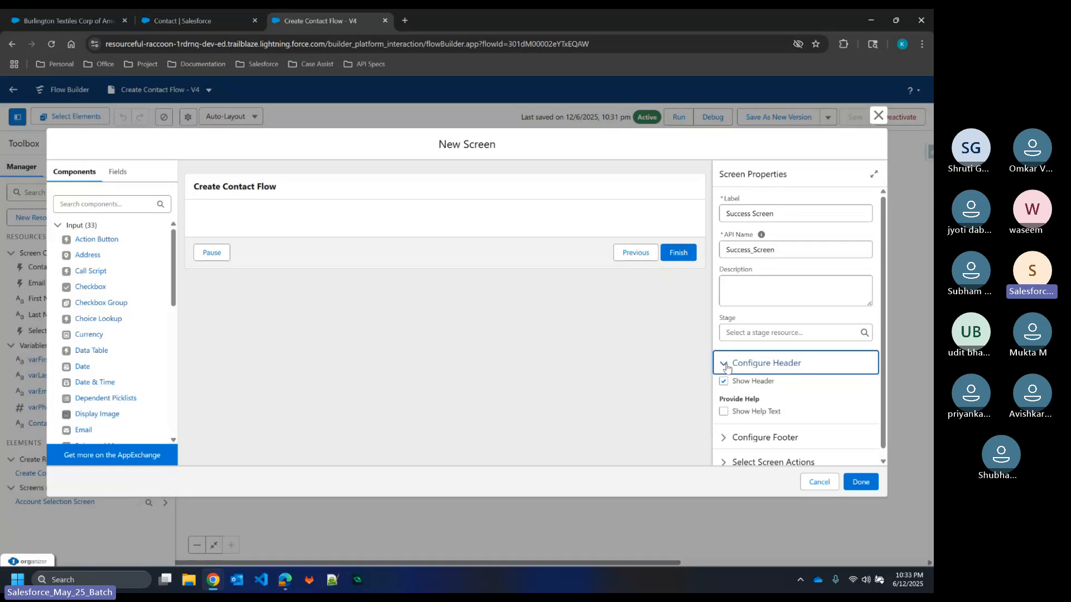
click(723, 380)
scroll(736, 433, down, 1)
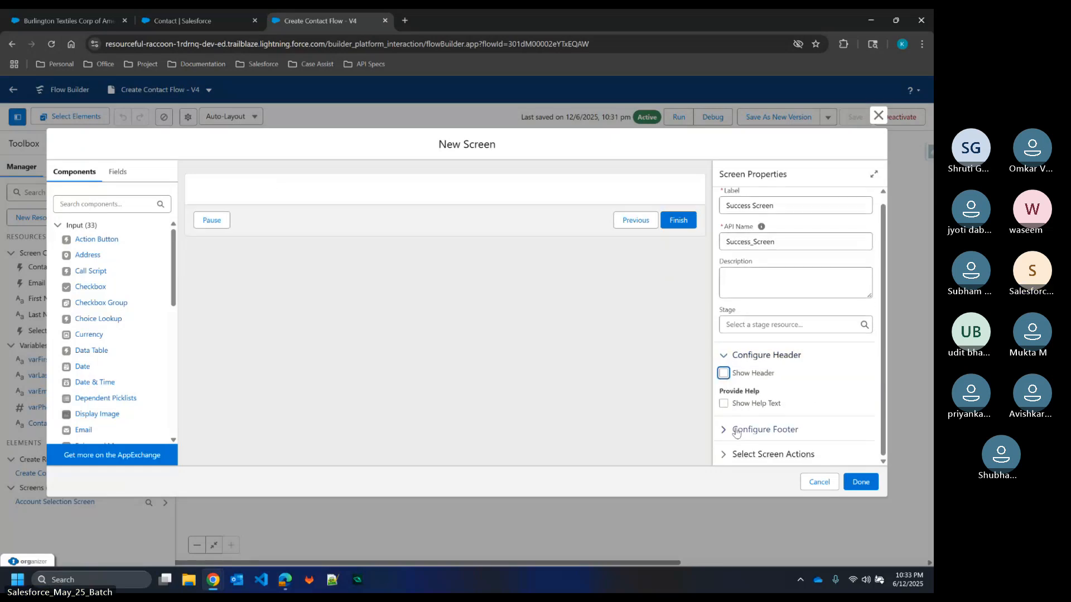
click(737, 431)
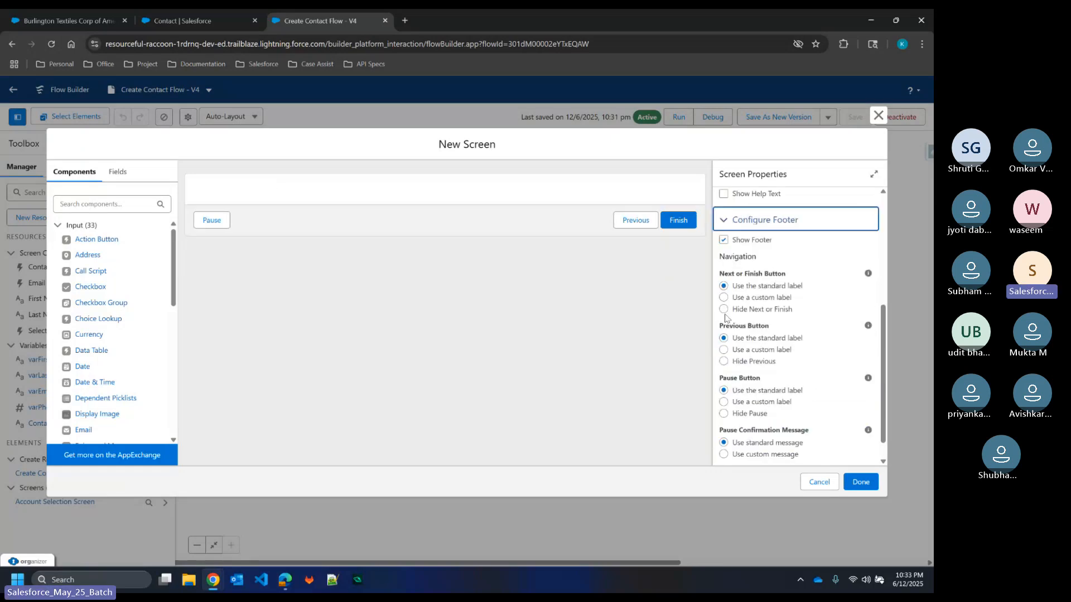
click(724, 361)
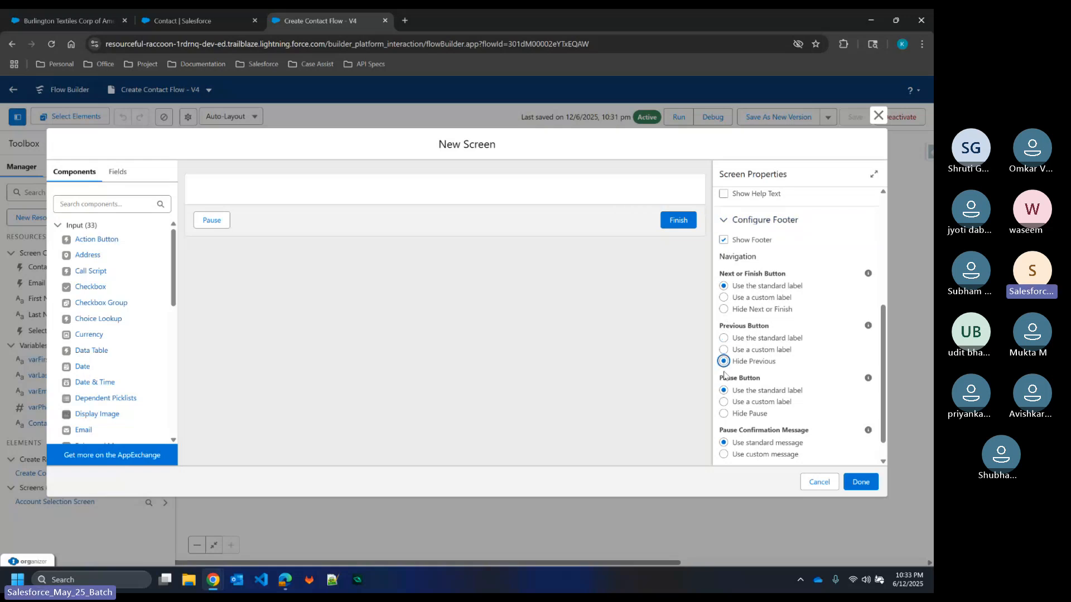
click(723, 415)
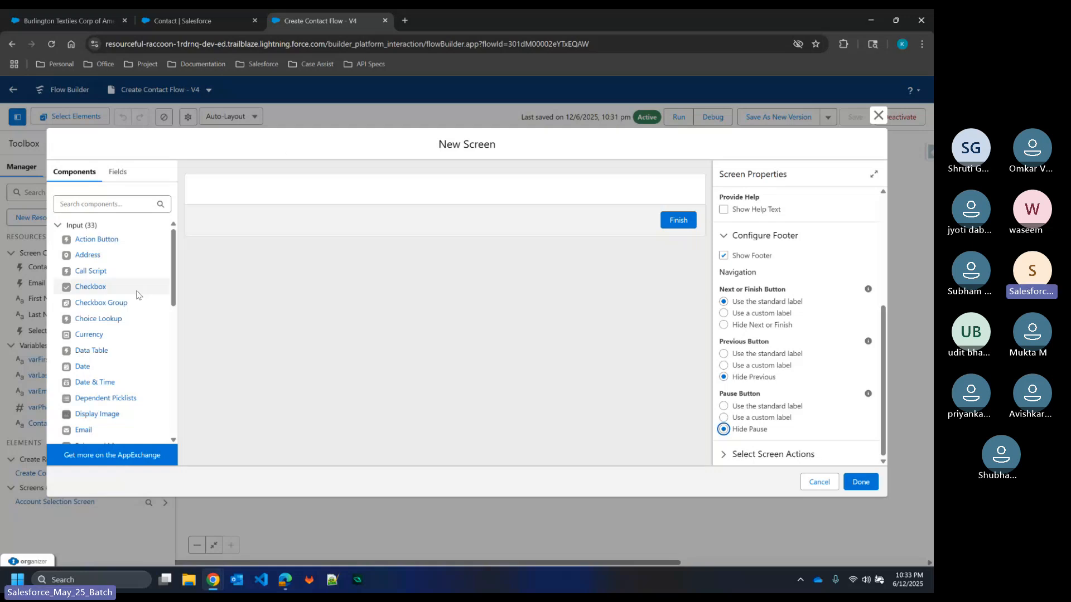
Step: Add a Display Text component to the Success Screen with the API name Success_Notification
scroll(101, 401, down, 8)
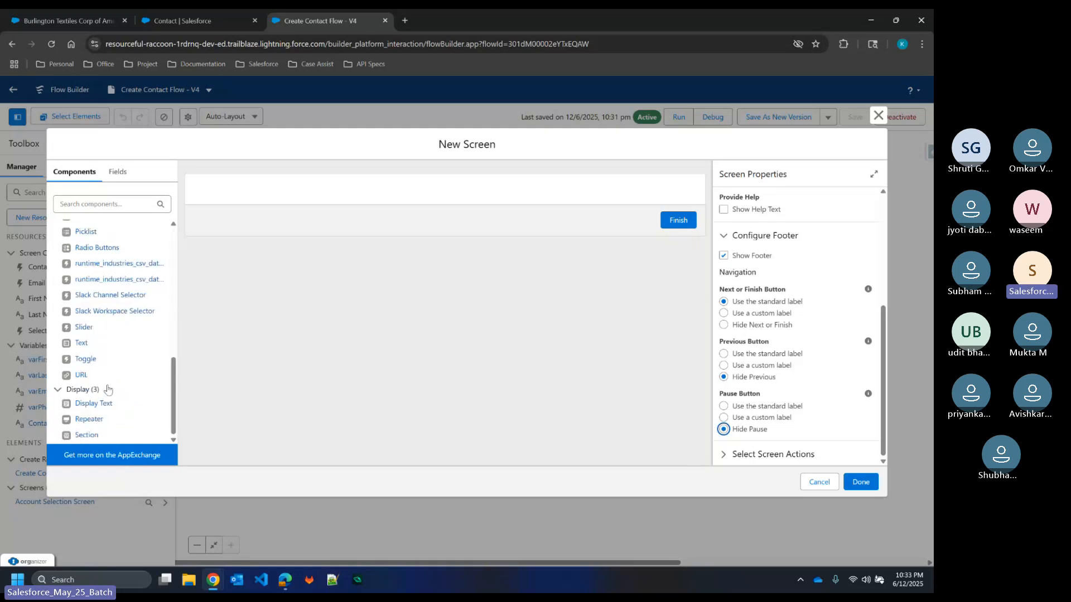
drag(101, 401, 390, 191)
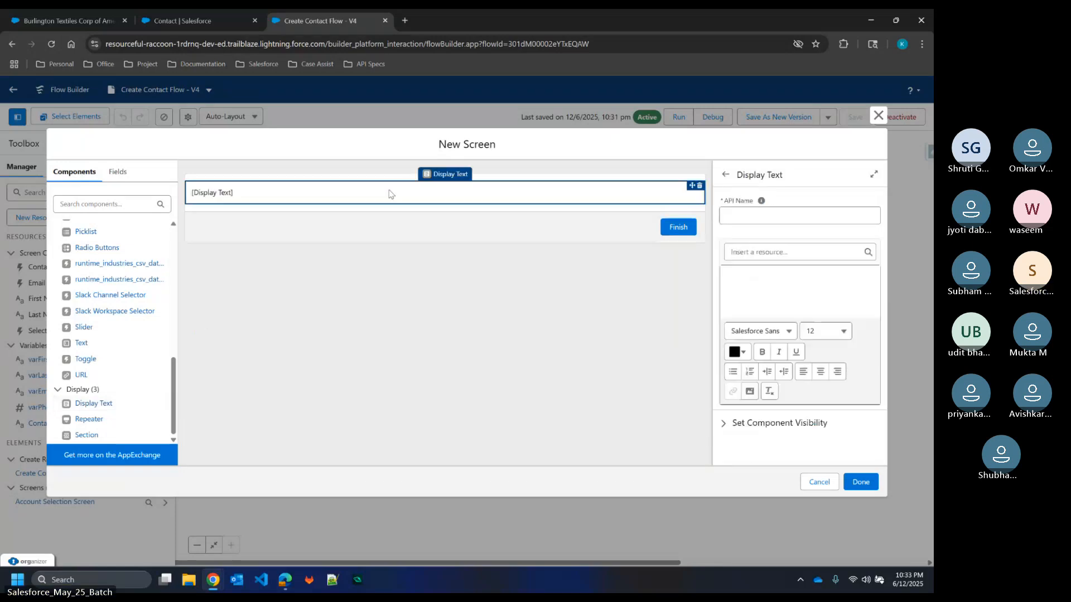
click(760, 217)
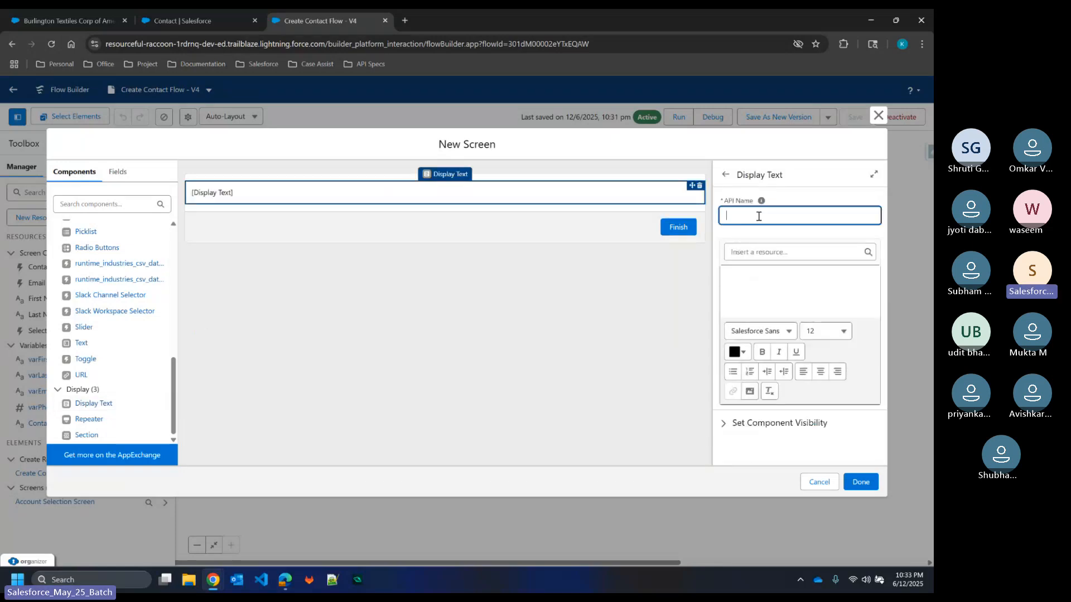
text(Success Notific)
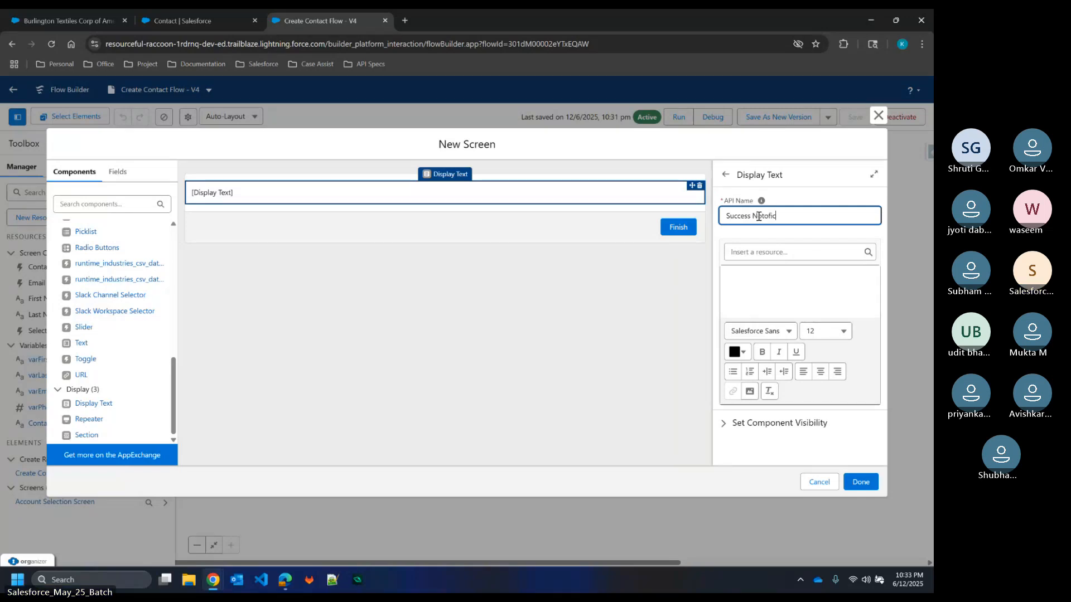
text(ation)
key(Left)
key(BackSpace)
text(i)
key(ctrl+Left)
key(BackSpace)
text(_)
Step: Enter Contact Record Created Successfully as the content of the Success_Notification display text
click(759, 285)
text(C)
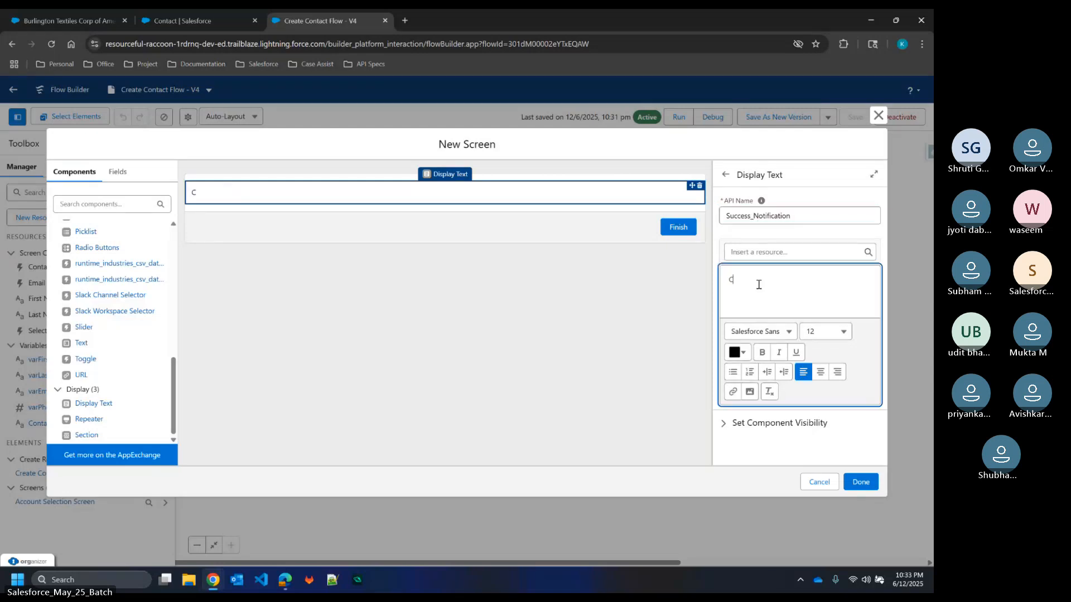
text(ontact Record )
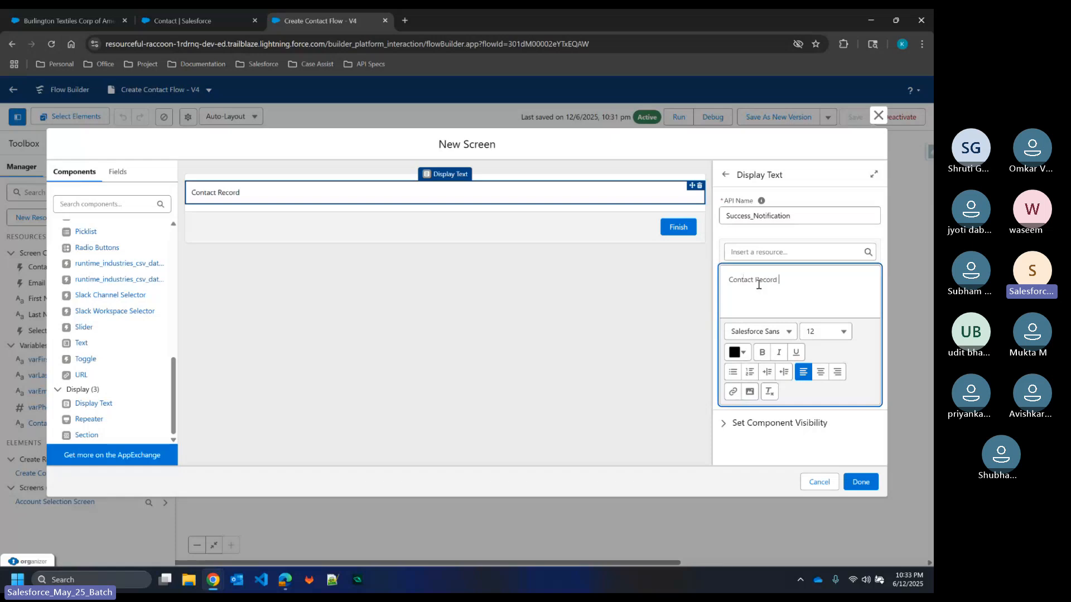
text(Created Successfuly)
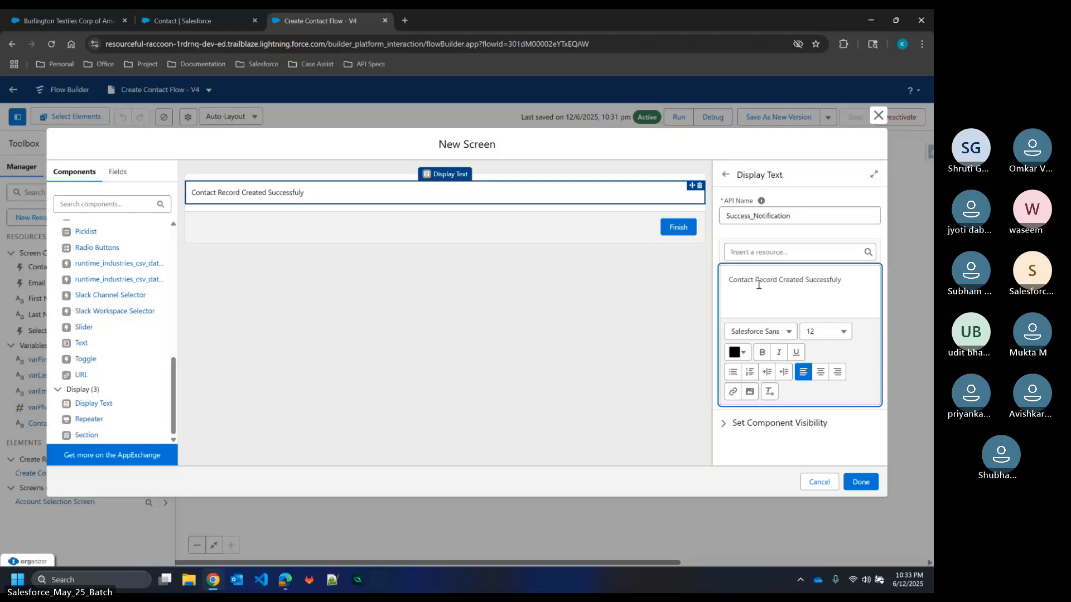
text(l)
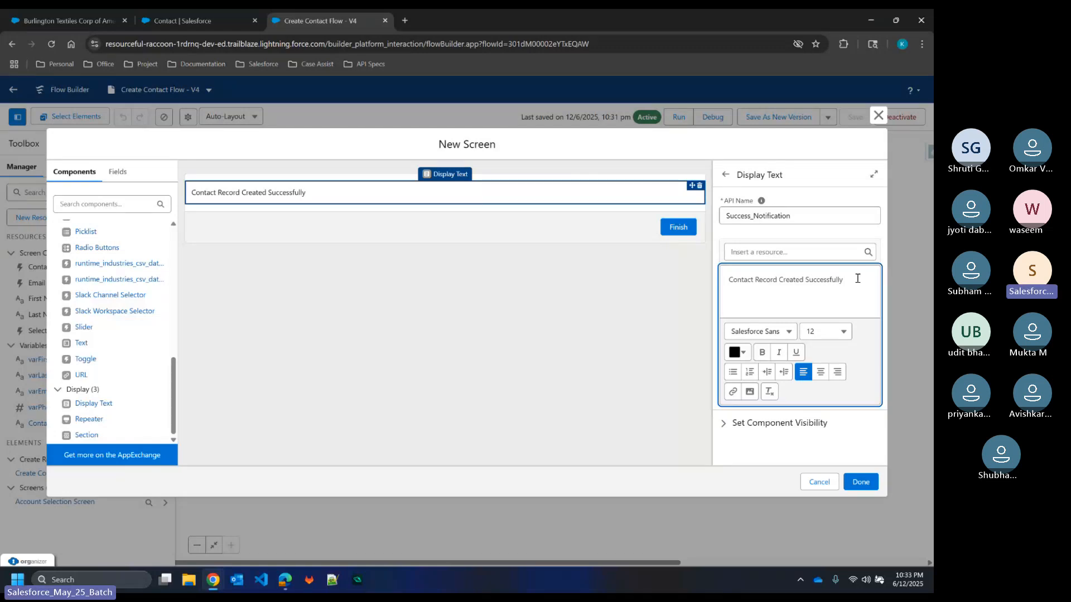
Step: Make the whole success message bold and centre it
drag(858, 278, 728, 280)
click(763, 354)
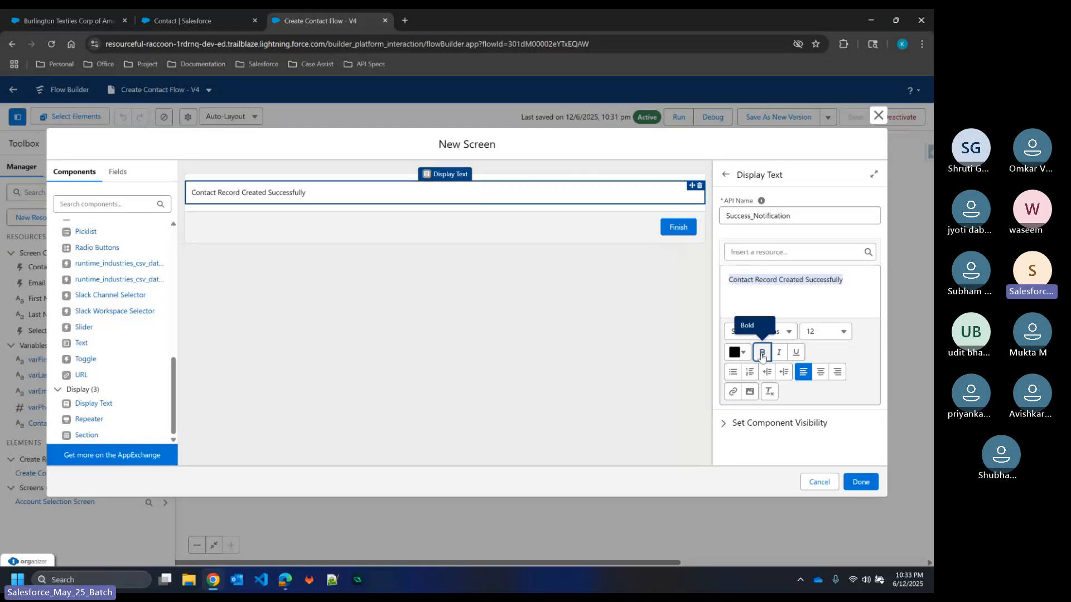
click(820, 372)
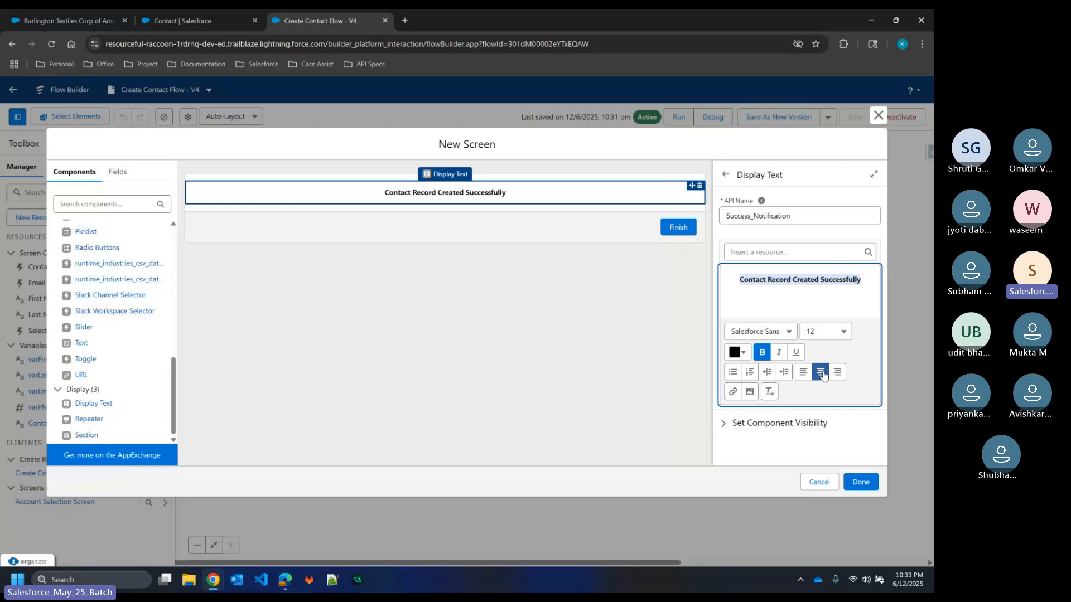
Step: Colour the success message bright green, about #3FE10E
click(739, 353)
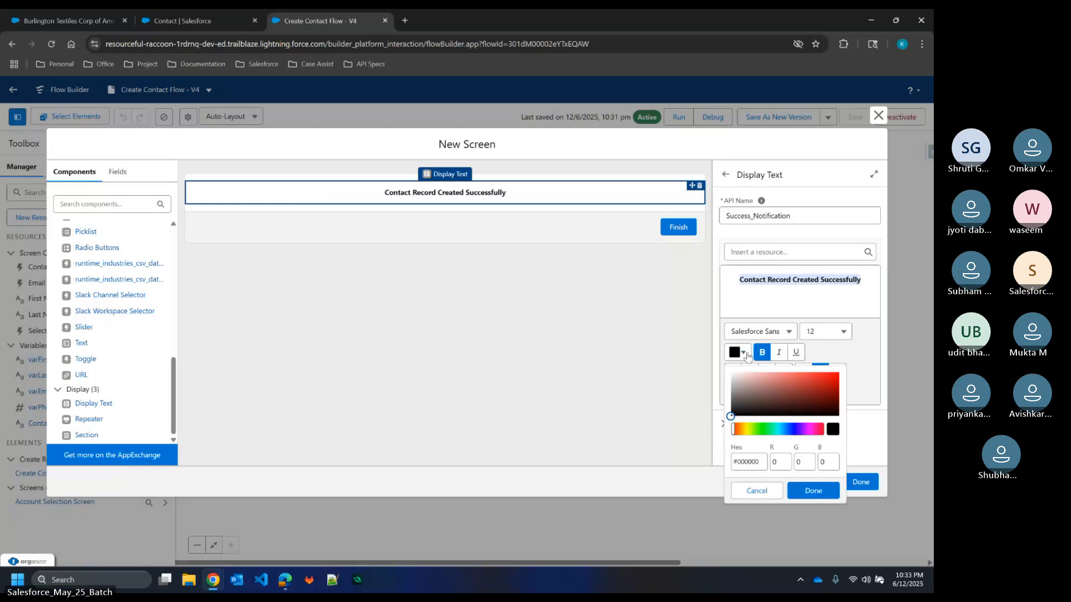
click(753, 429)
click(759, 429)
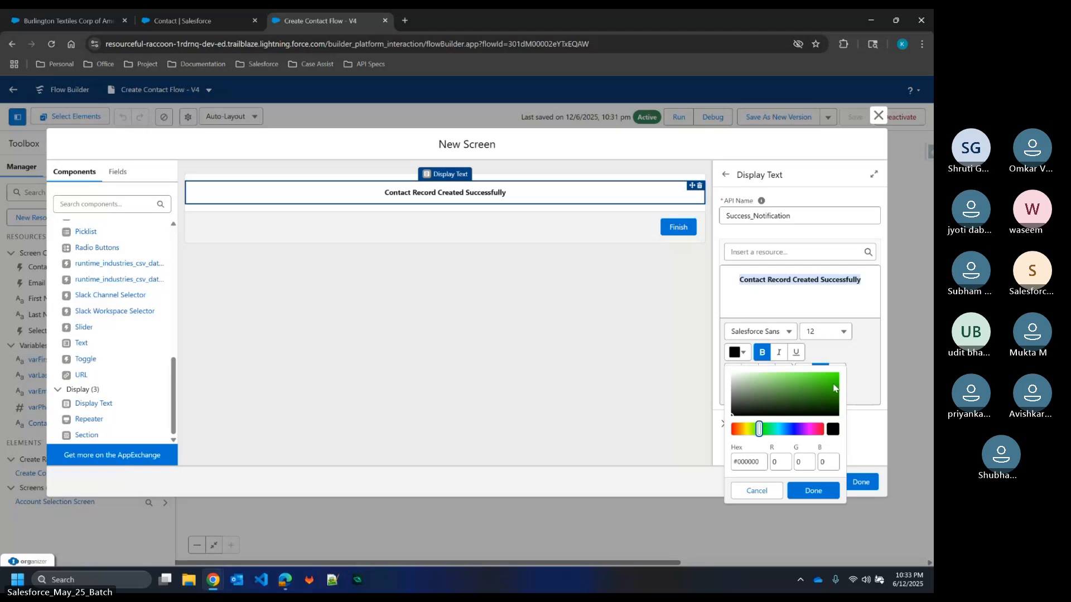
click(833, 384)
click(832, 379)
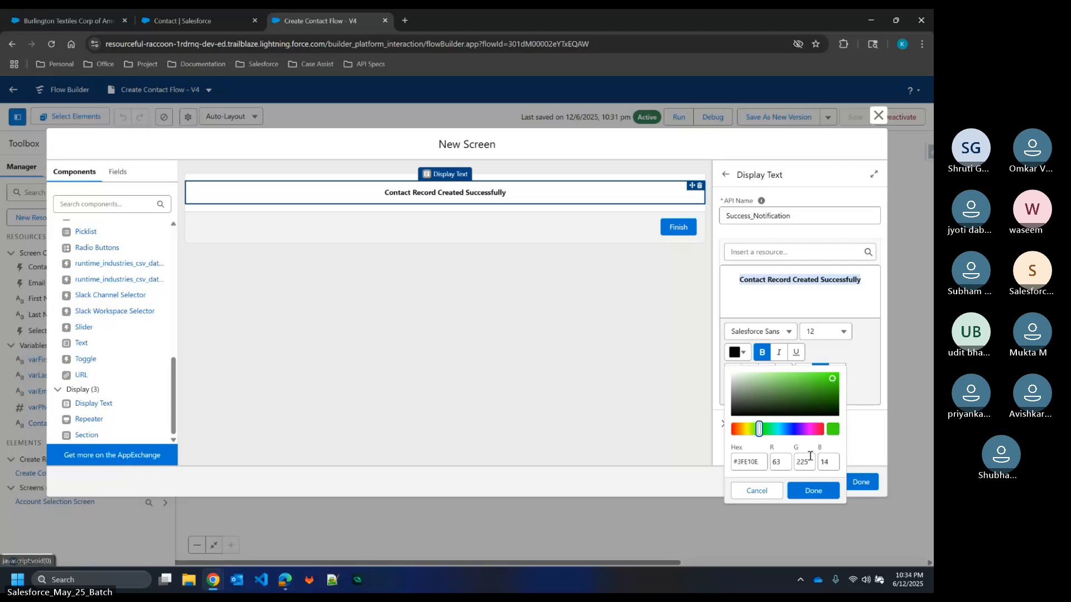
click(804, 492)
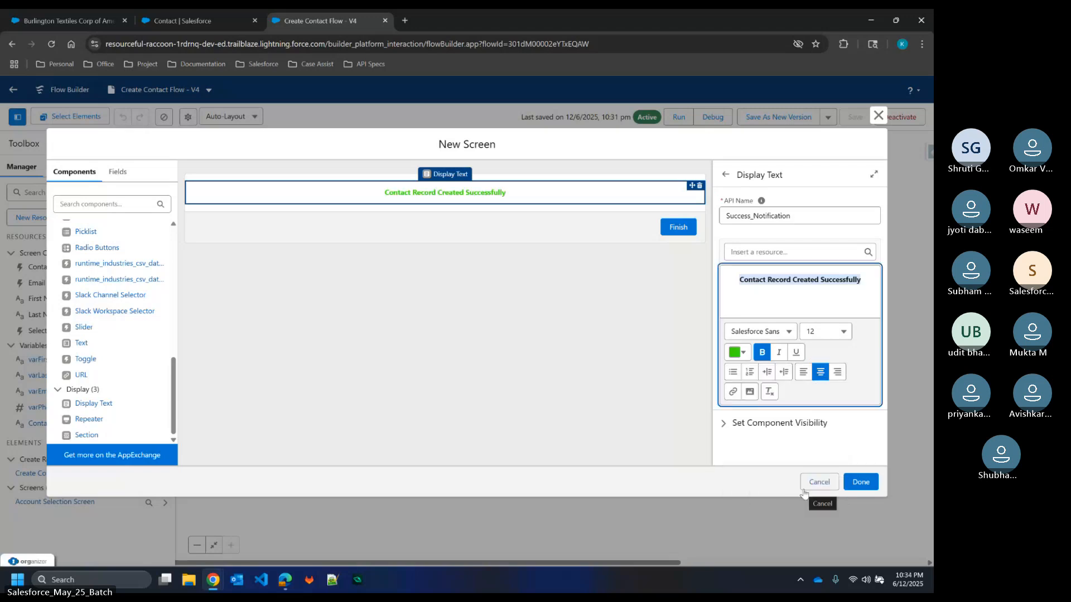
Step: Set the success message's font size to 20 and finish configuring the Success Screen
click(835, 331)
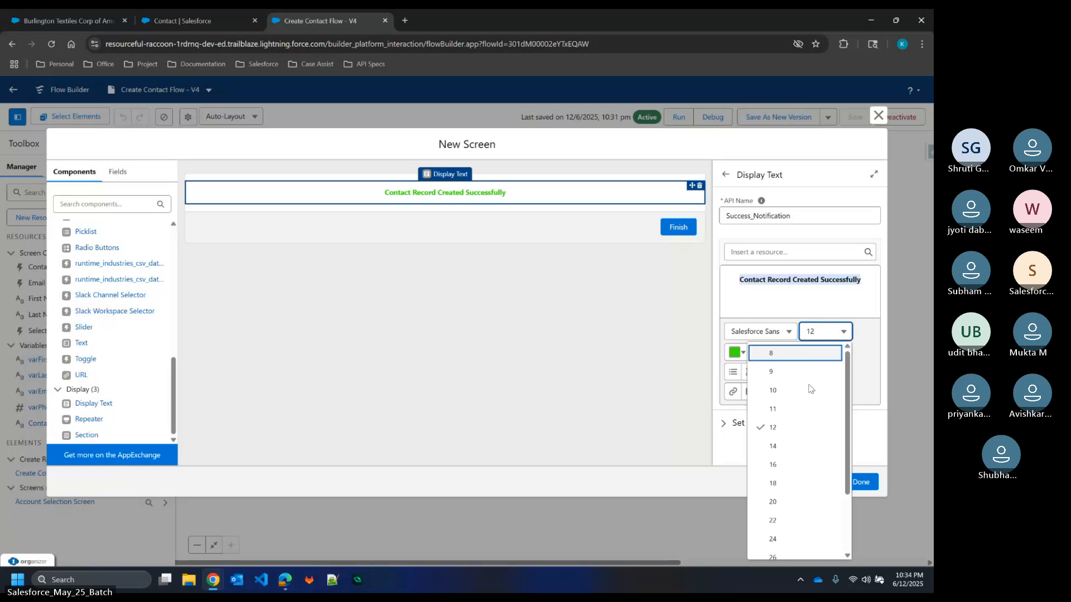
click(790, 501)
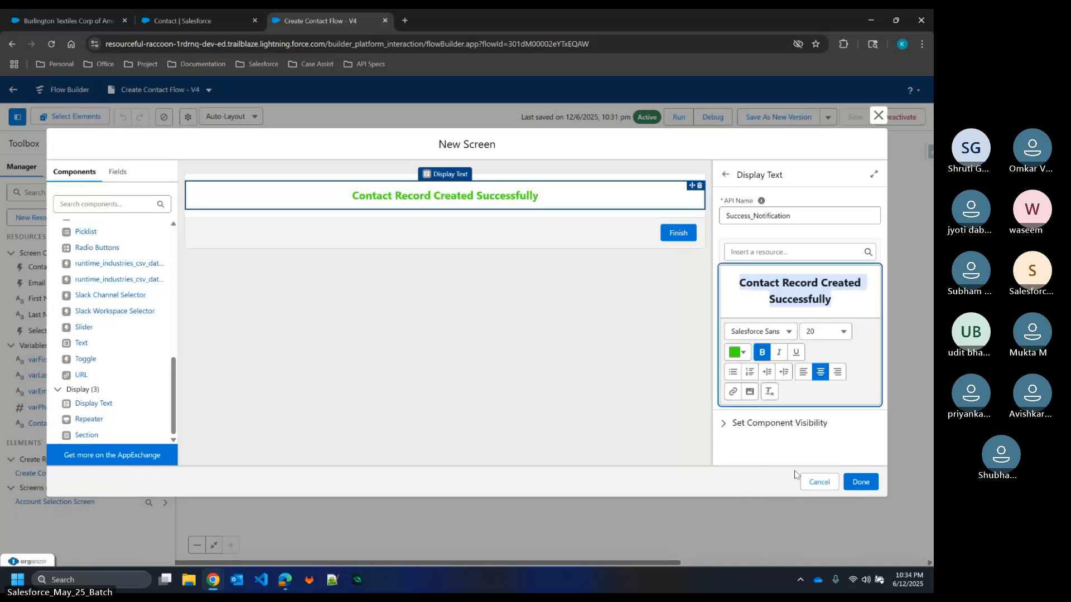
click(844, 486)
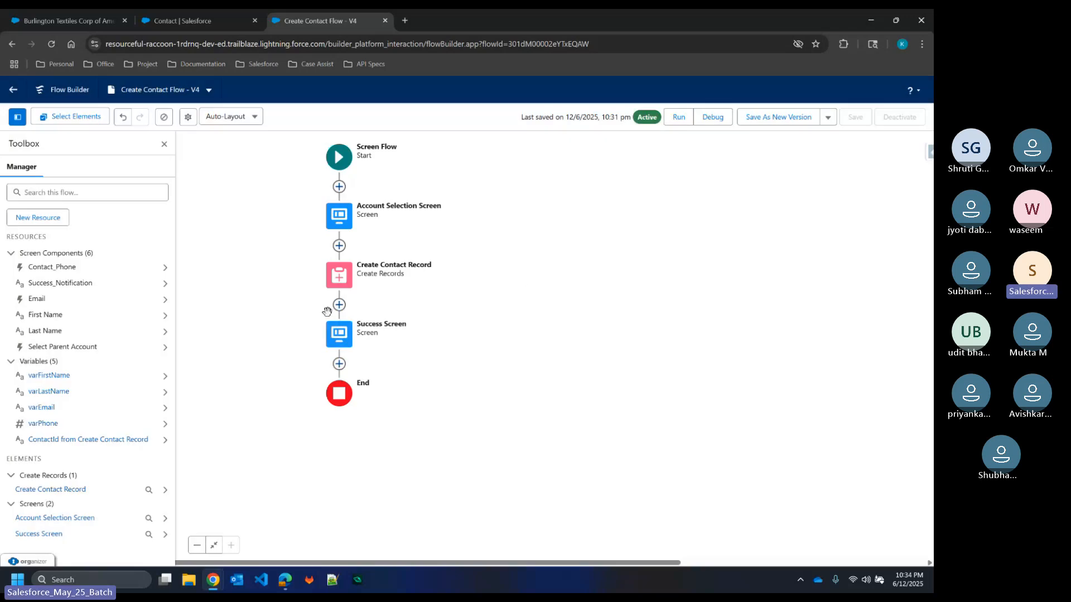
Step: Add a fault path to the Create Contact Record element and paste a copy of the Success Screen into it
click(339, 275)
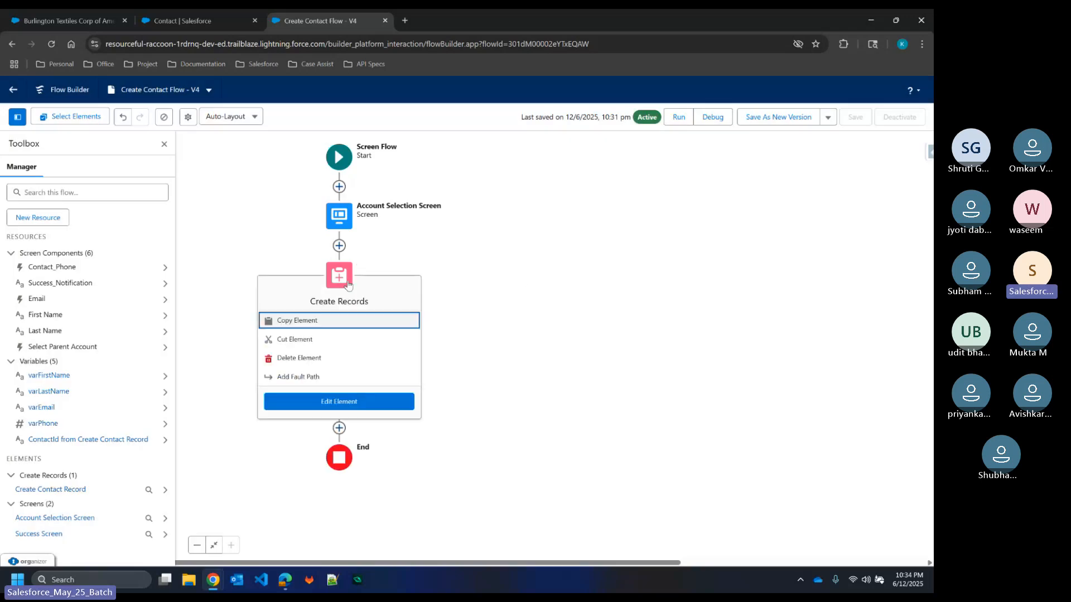
click(316, 375)
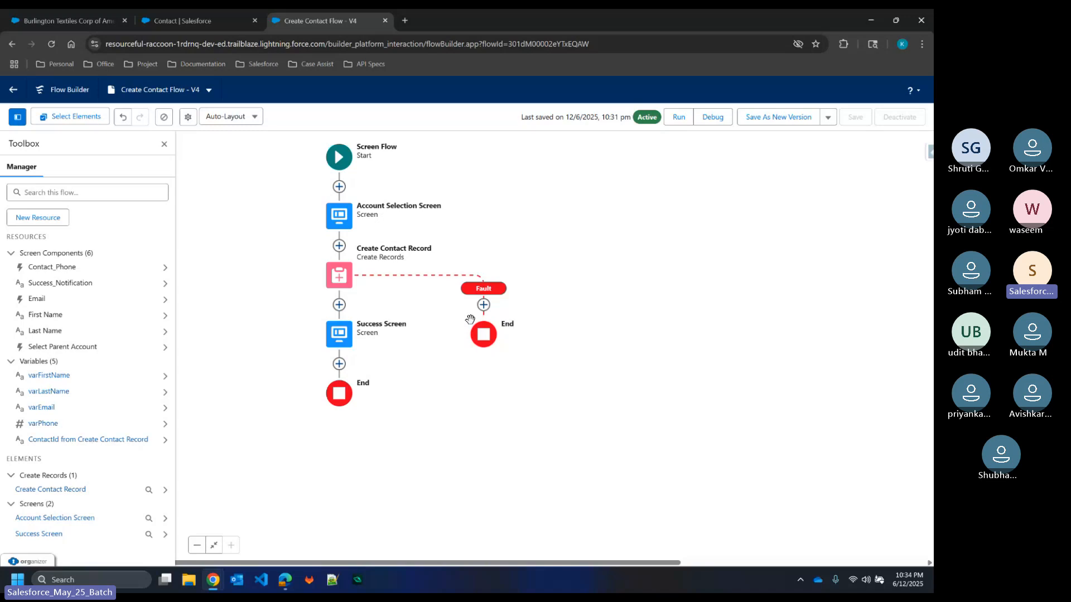
right_click(343, 330)
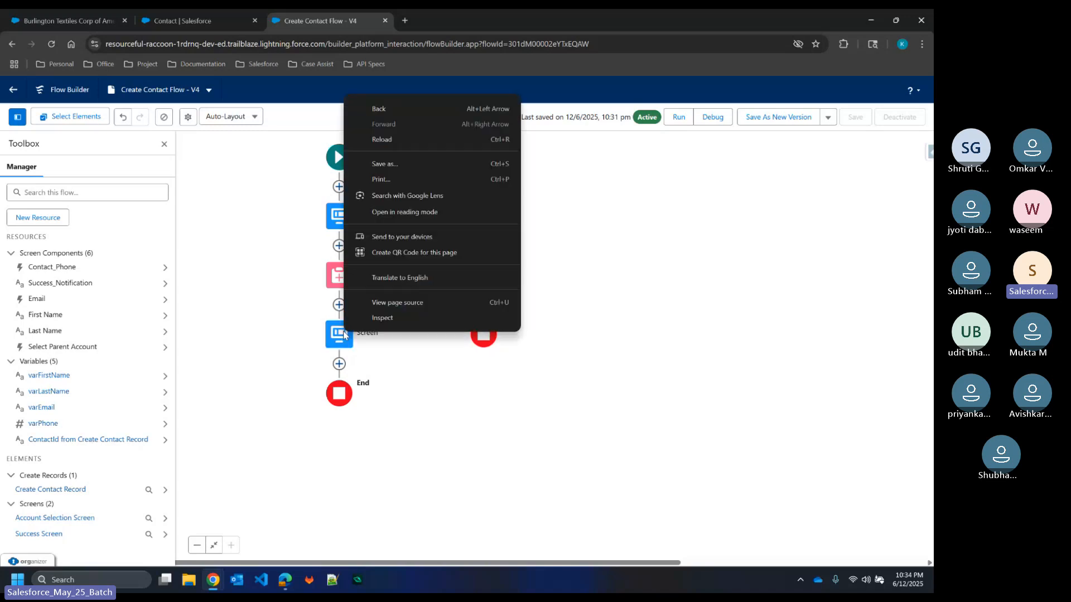
click(331, 349)
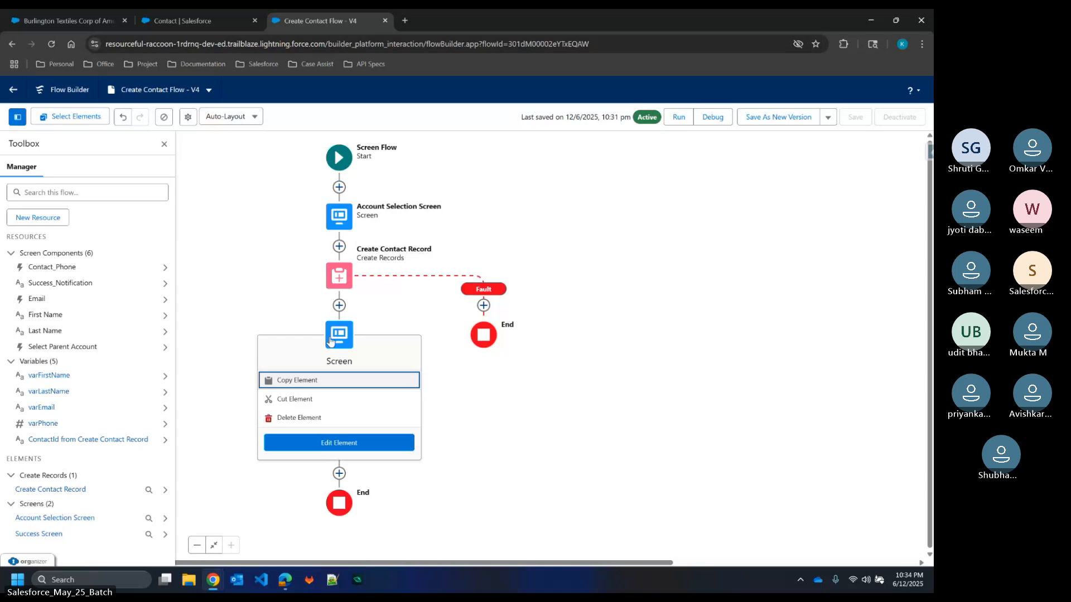
click(306, 379)
click(483, 306)
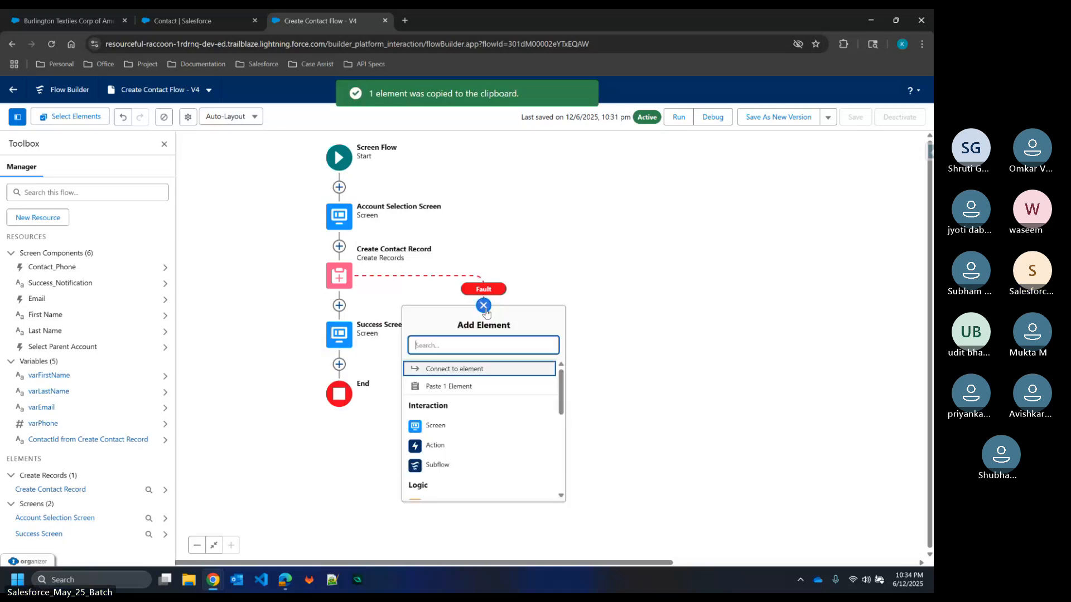
click(449, 387)
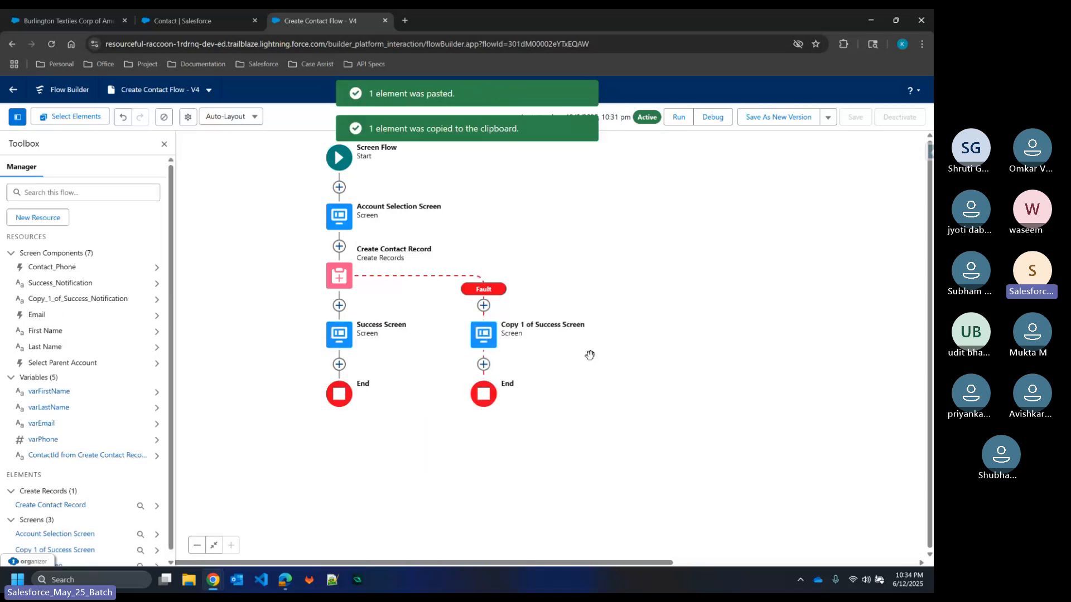
Step: Relabel the copied screen on the fault path as Error Screen and set its API name to Error_Screen
click(483, 335)
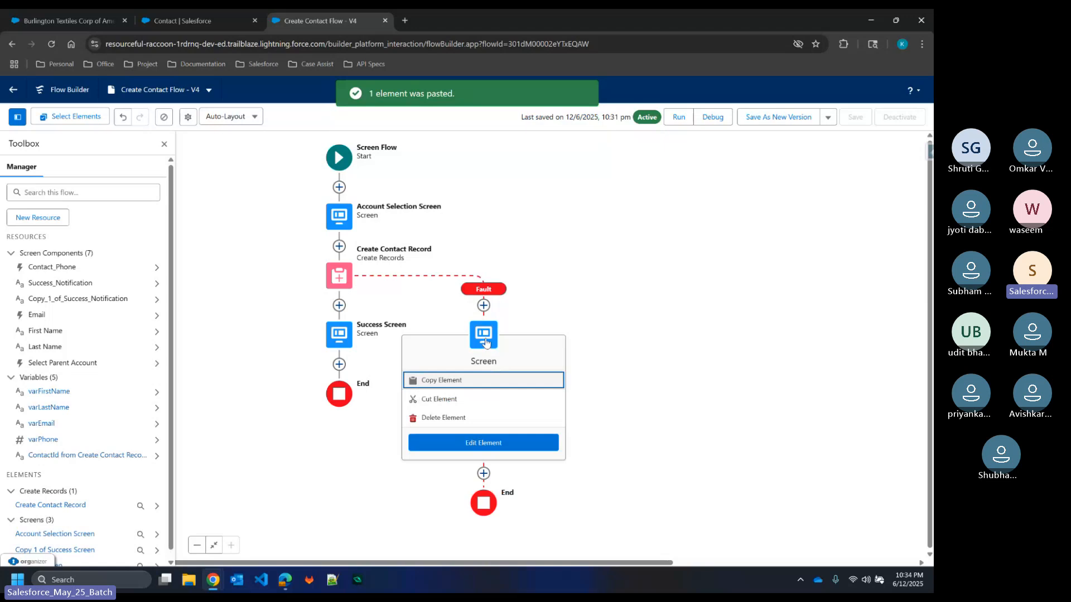
click(476, 442)
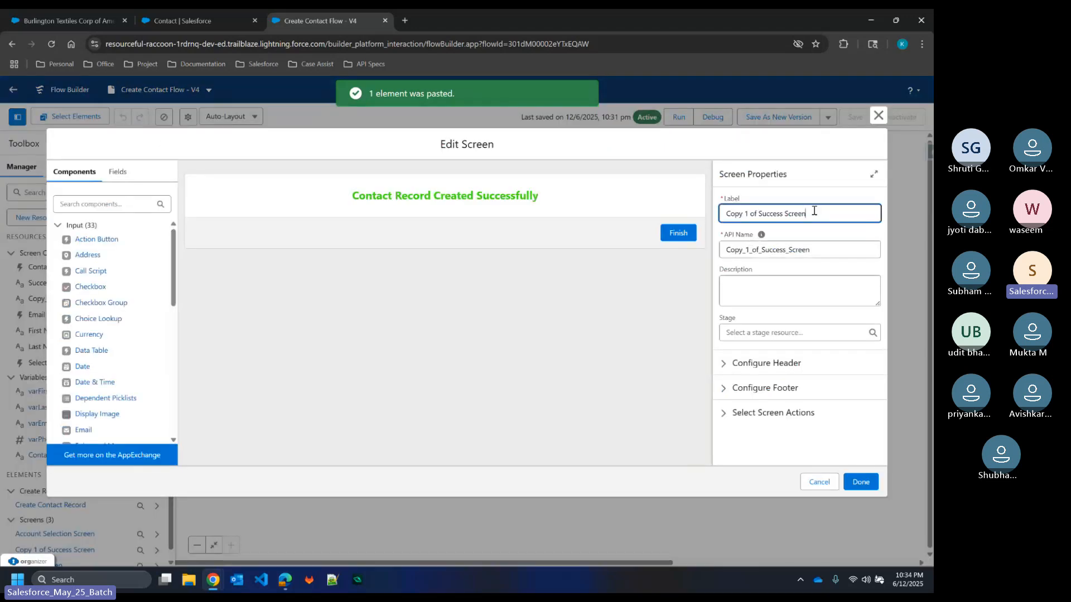
drag(814, 210, 719, 202)
text(Er)
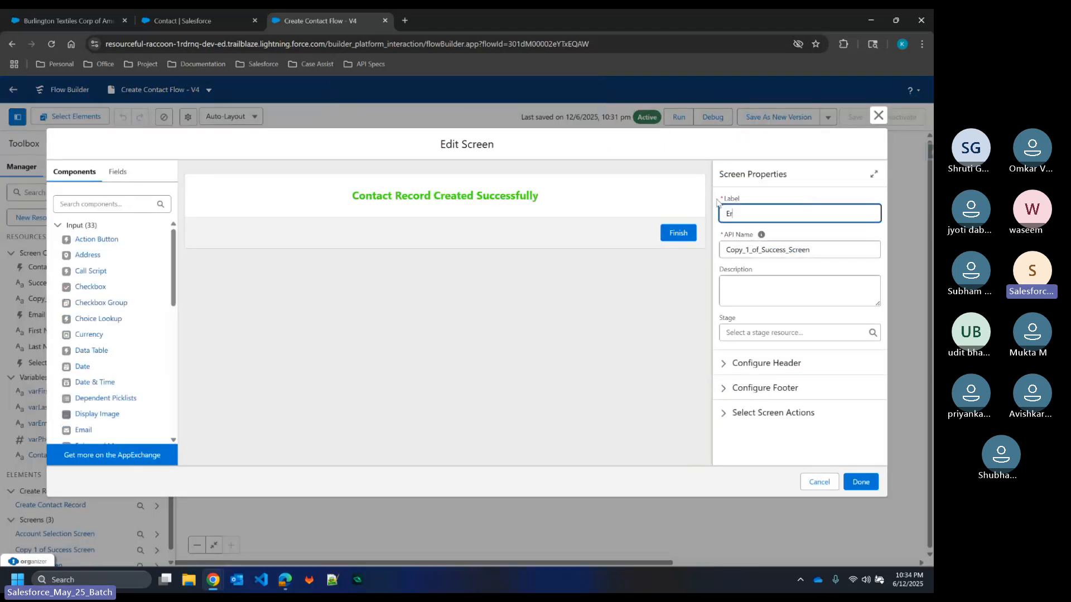
text(ror Screen)
drag(787, 249, 722, 249)
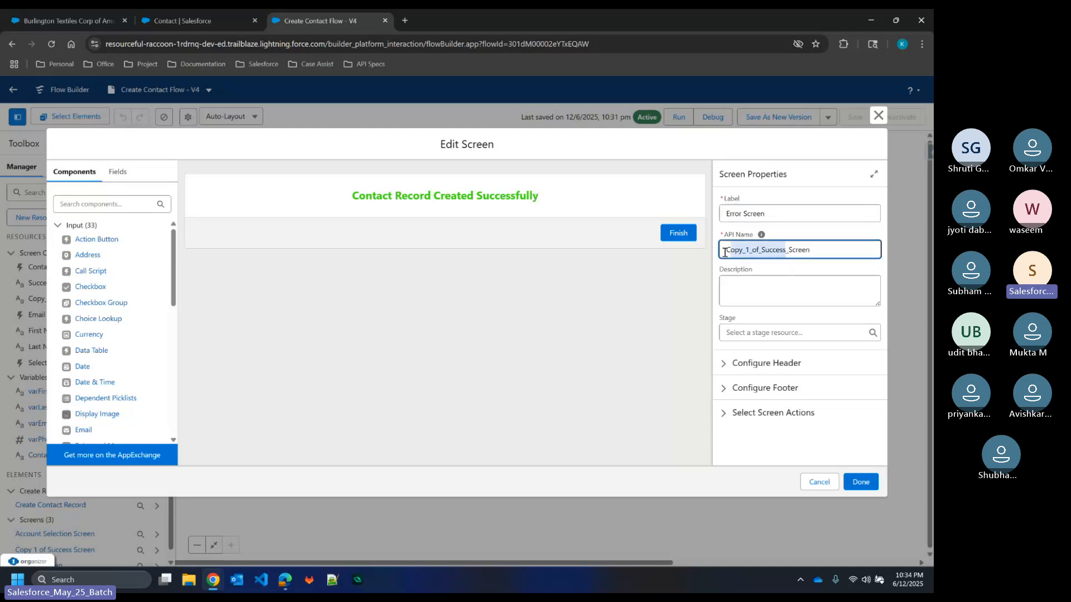
text(Error)
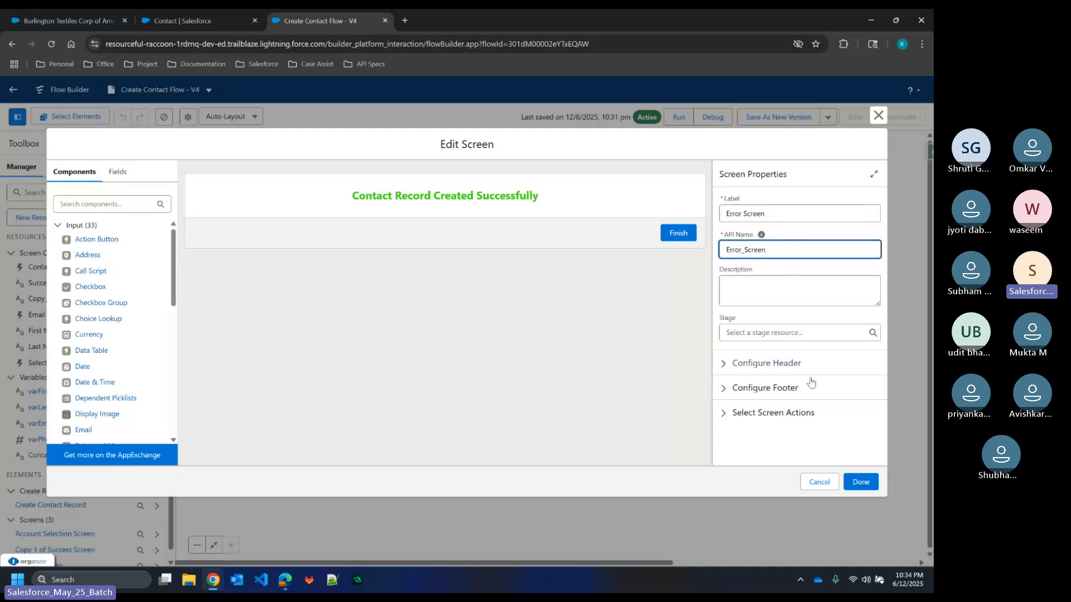
Step: Set the API name of the Error Screen's display text to Error_Notification
click(490, 202)
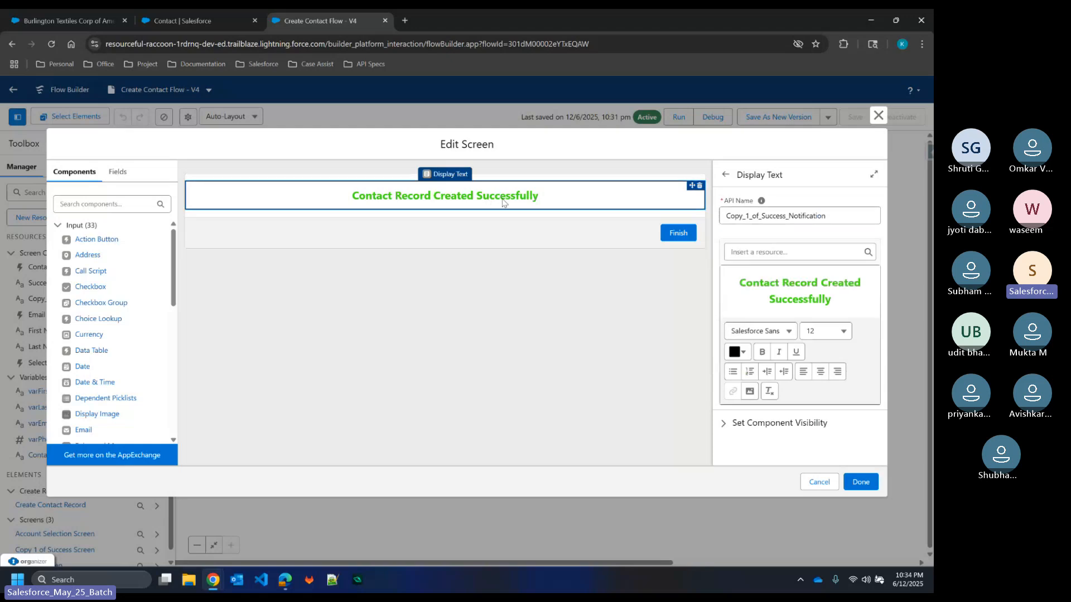
click(824, 293)
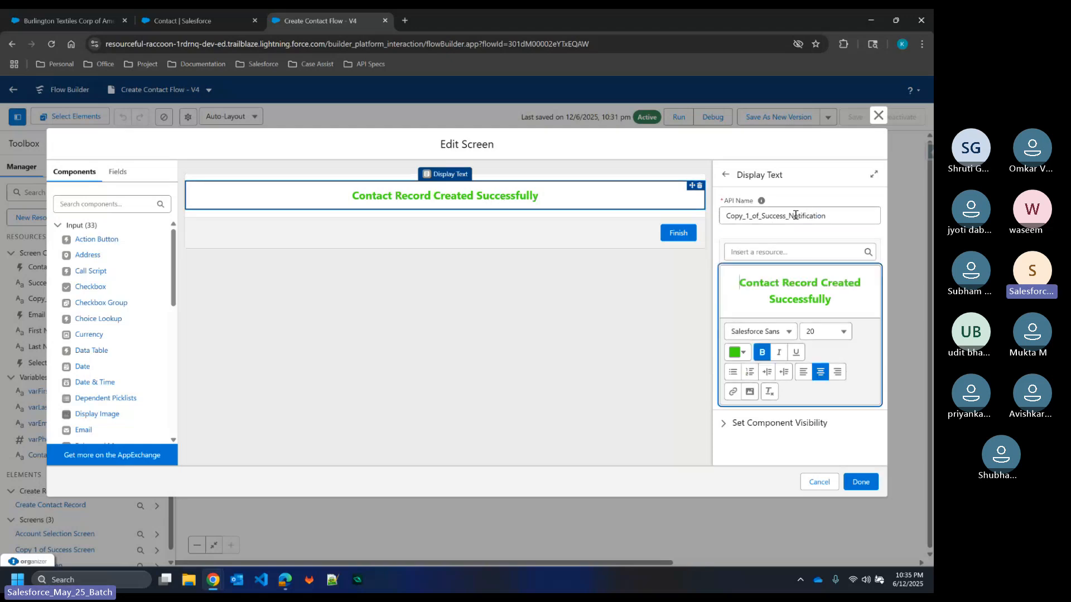
drag(795, 214, 717, 220)
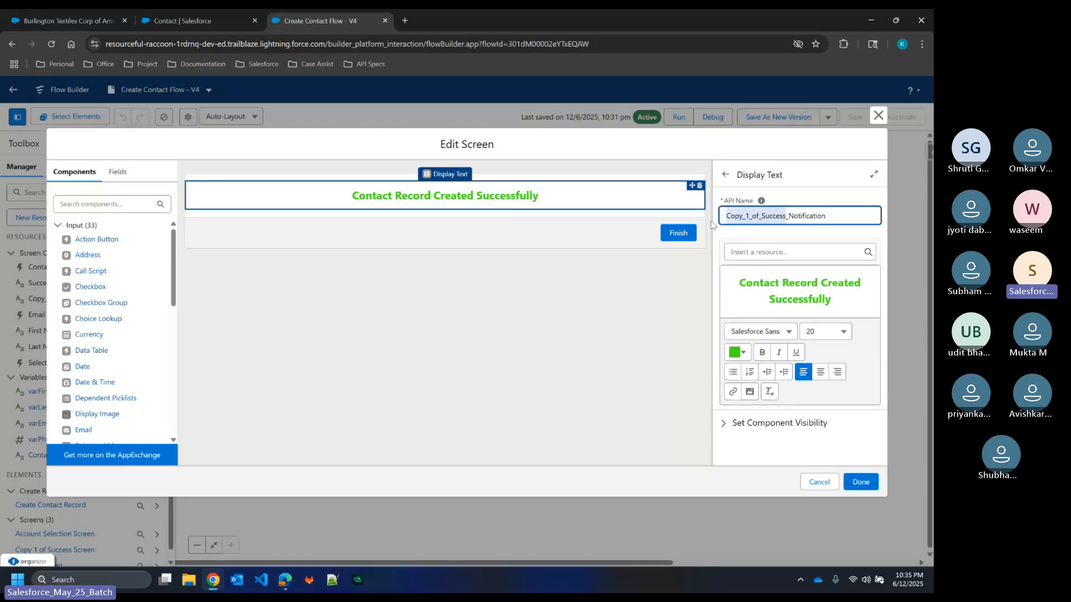
text(Error)
click(820, 196)
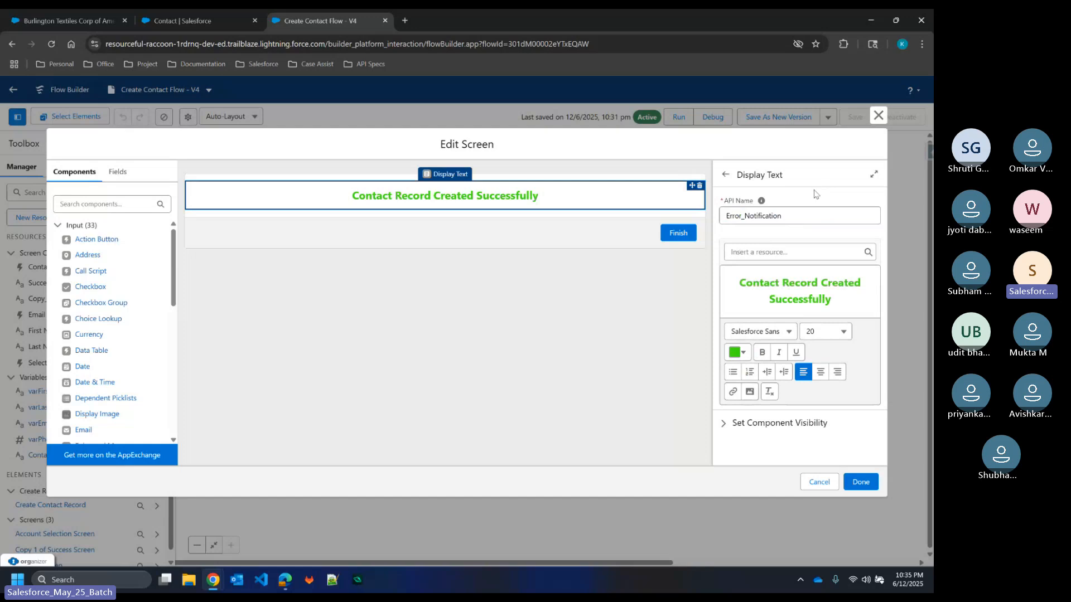
Step: Reword the Error Screen's message to read "Contact Record Creation Failed"
click(843, 297)
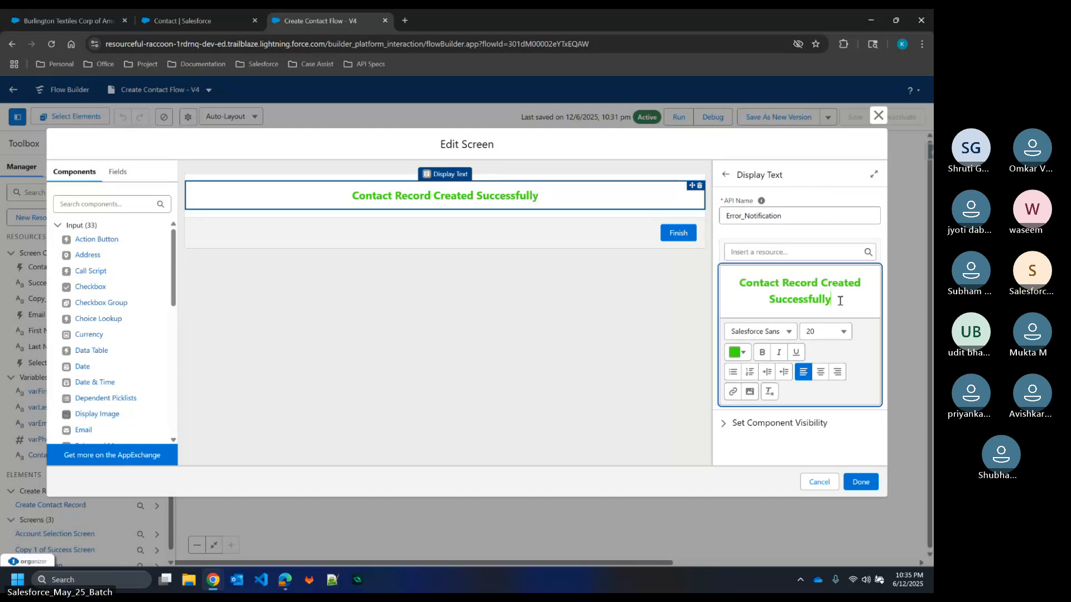
mouse_move(840, 301)
mouse_down()
mouse_move(794, 289)
mouse_move(851, 289)
mouse_up()
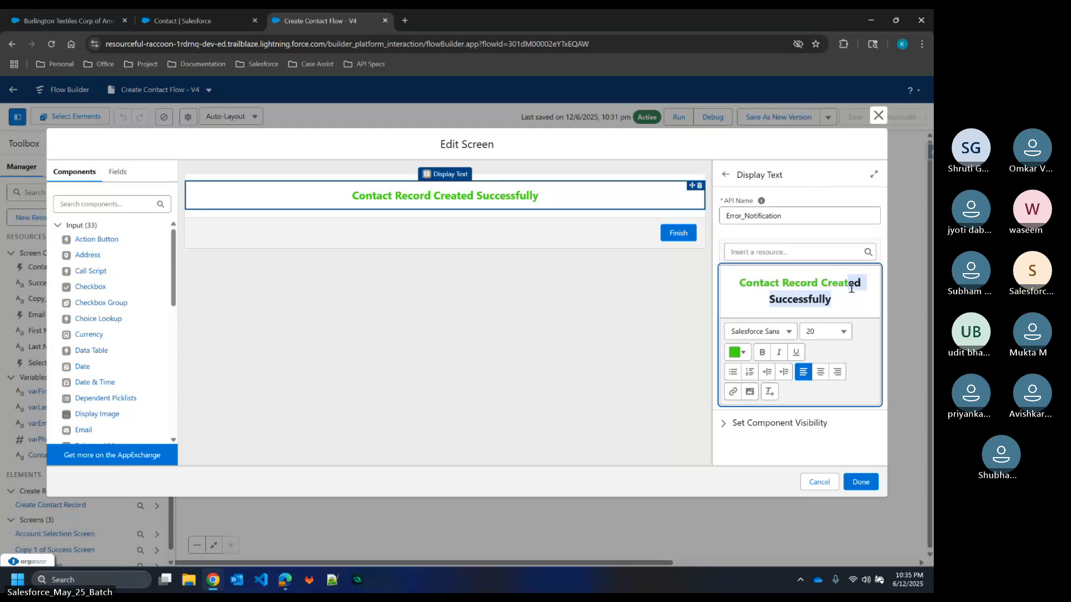
text(io)
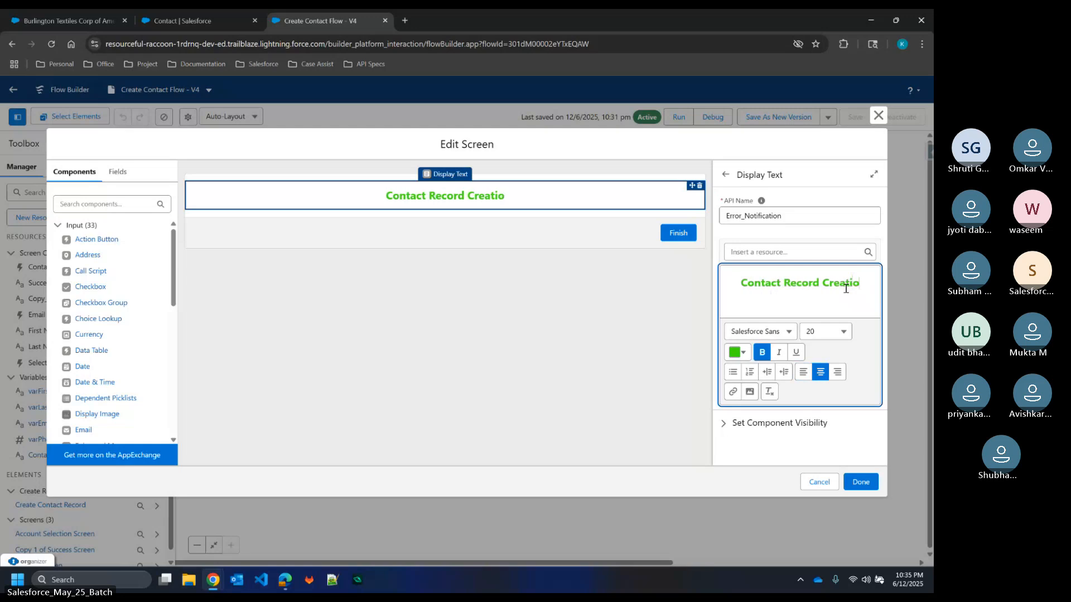
text(n Failed)
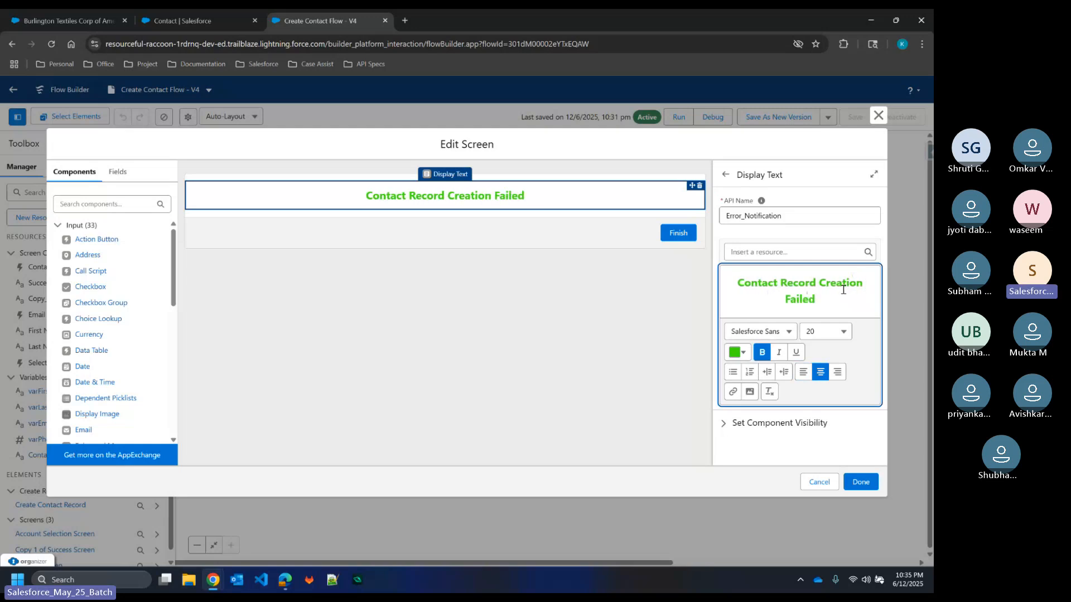
Step: Colour the whole error message red, about #D71C35, and finish configuring the Error Screen
drag(824, 299, 736, 283)
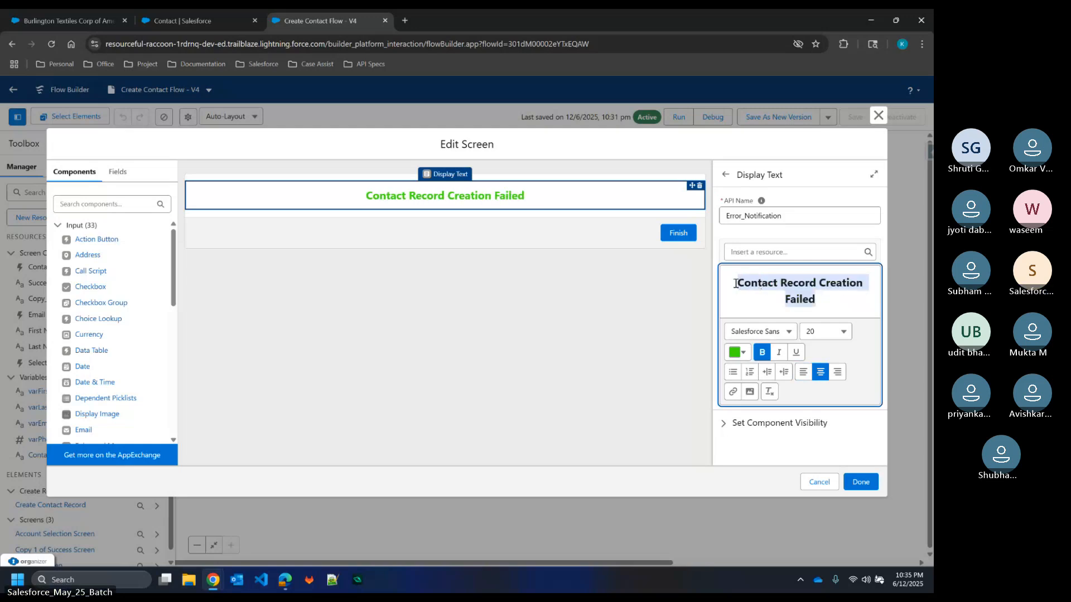
click(736, 352)
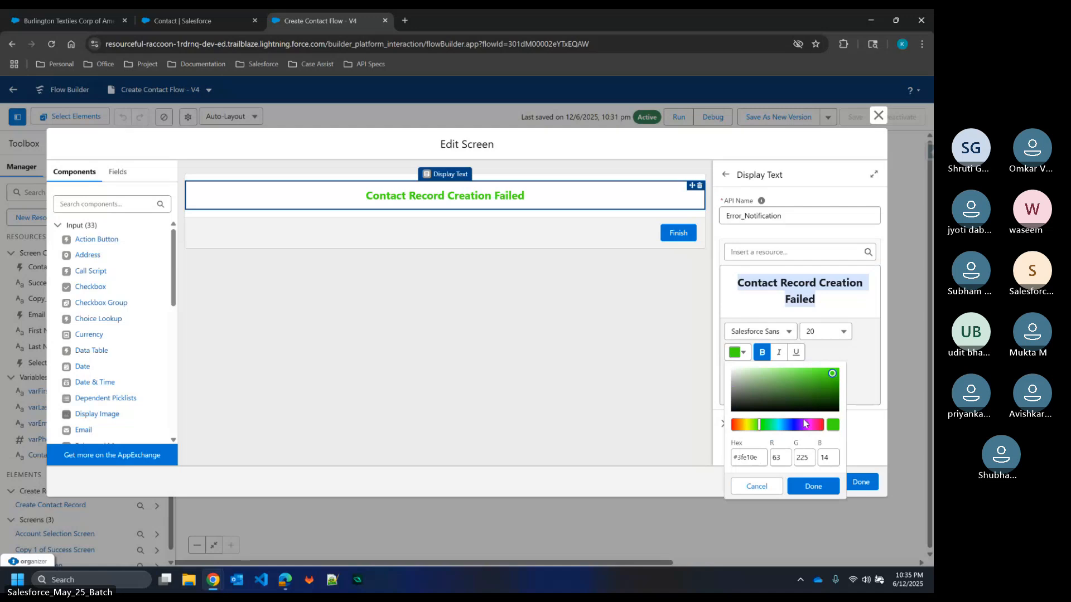
click(821, 425)
click(825, 377)
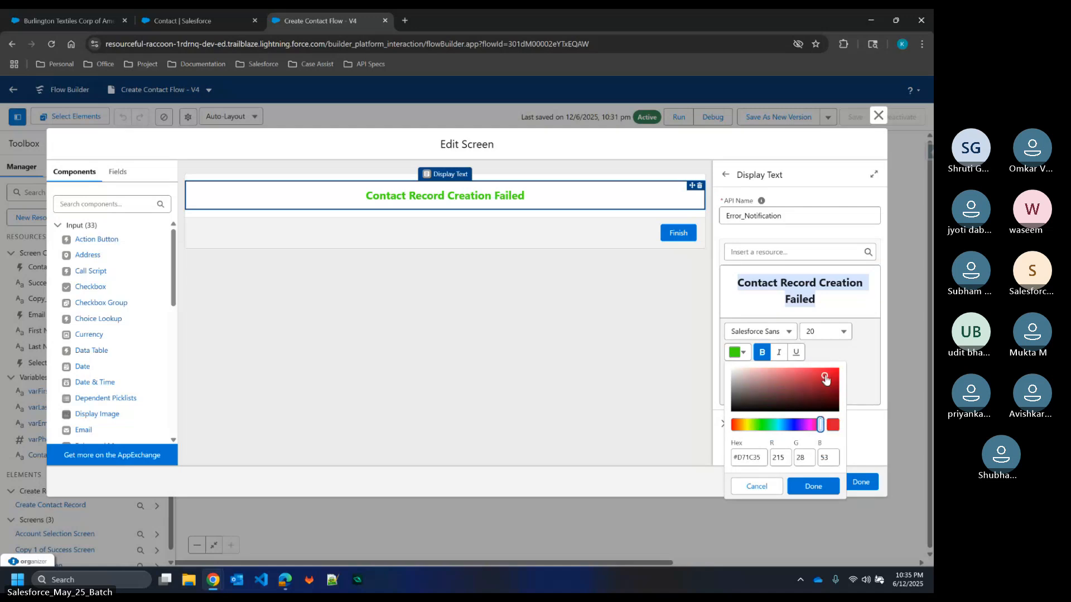
click(810, 488)
click(860, 483)
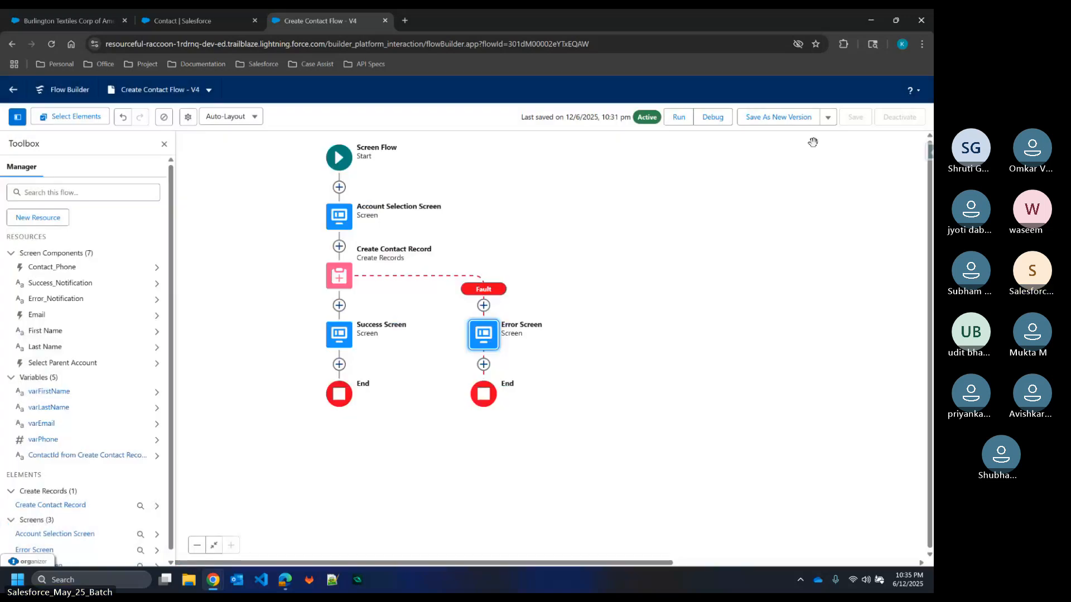
Step: Save Create Contact Flow as a new version and activate it
click(793, 117)
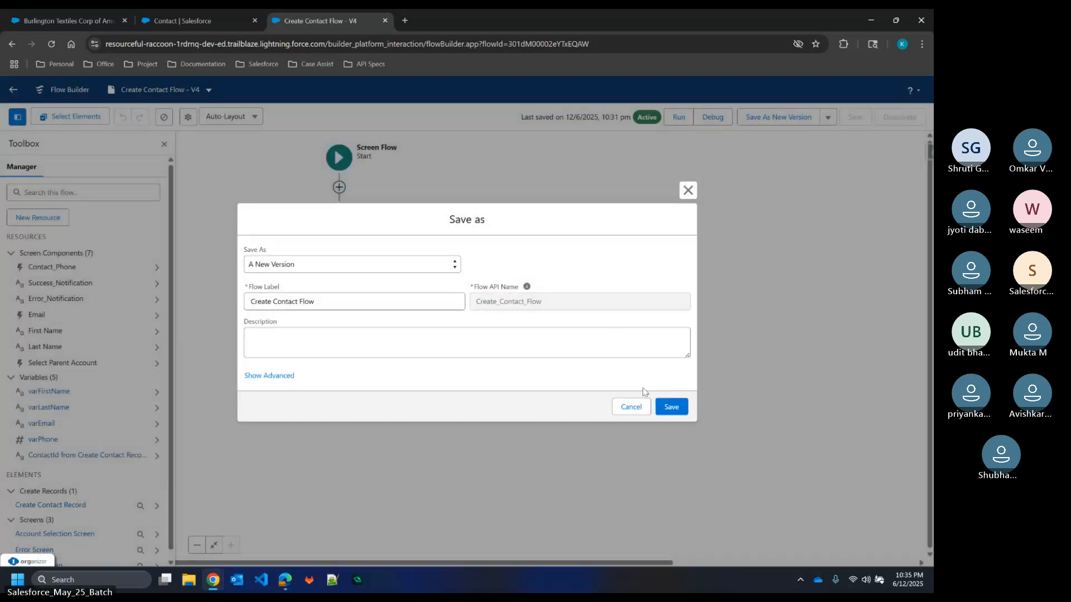
click(675, 408)
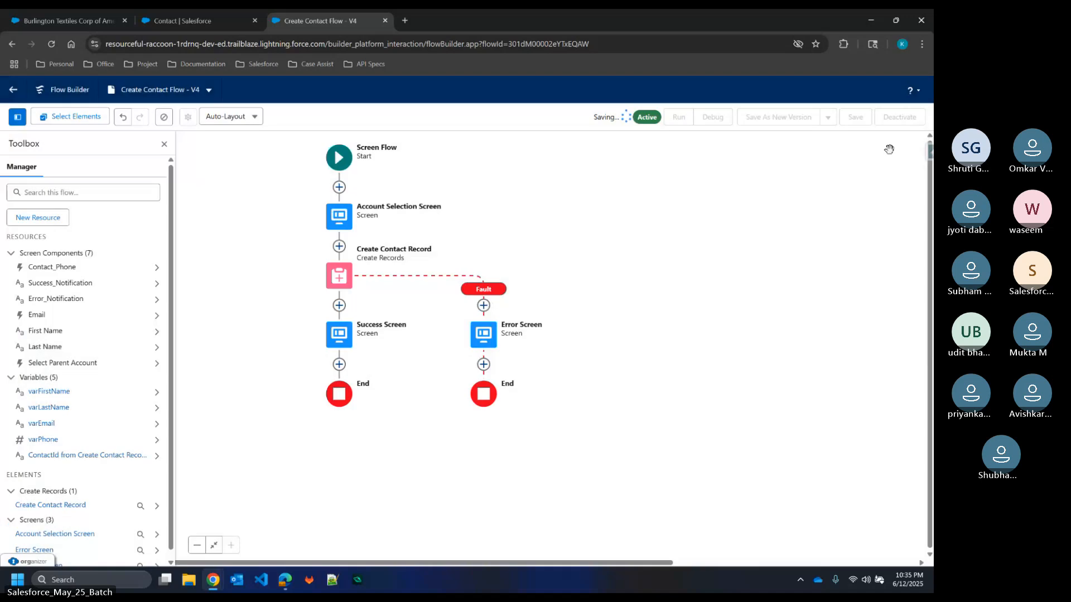
click(902, 119)
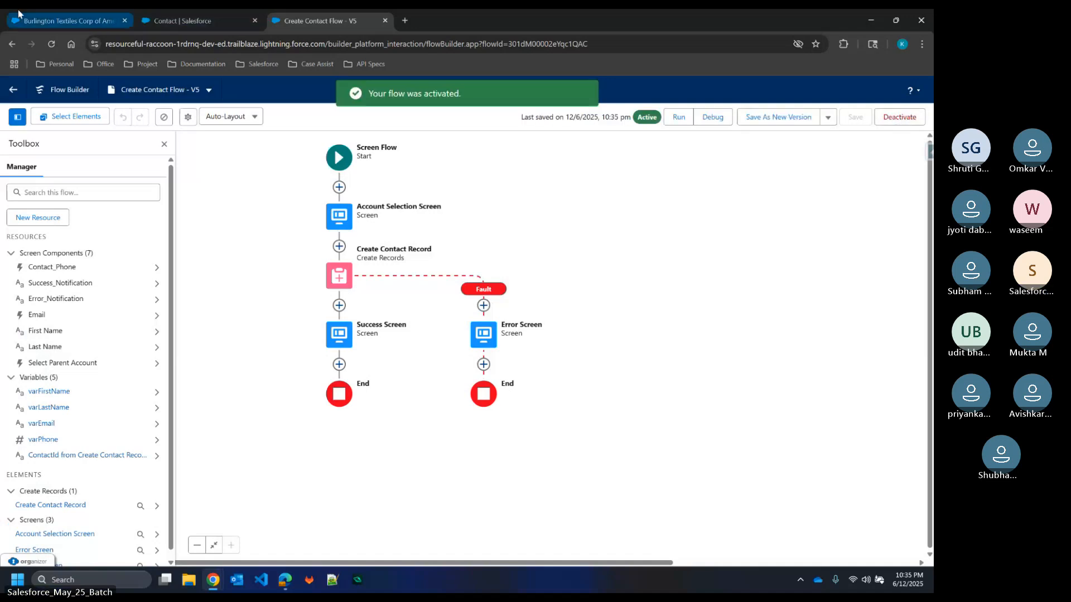
Step: Reload the Burlington Textiles Corp of America account page and launch its Create Contact Record action
click(67, 20)
click(52, 45)
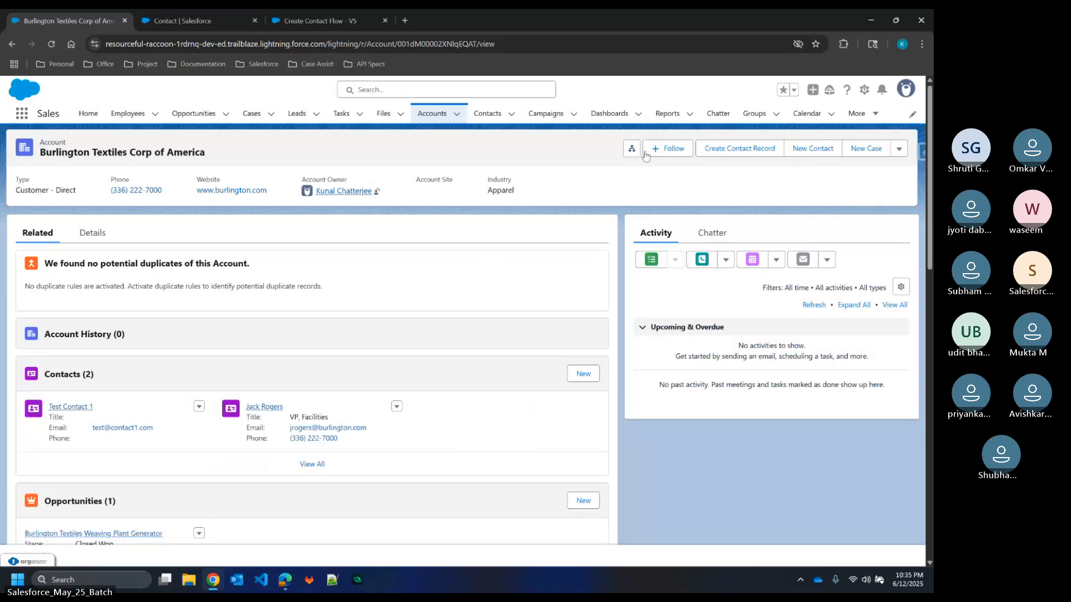
click(747, 152)
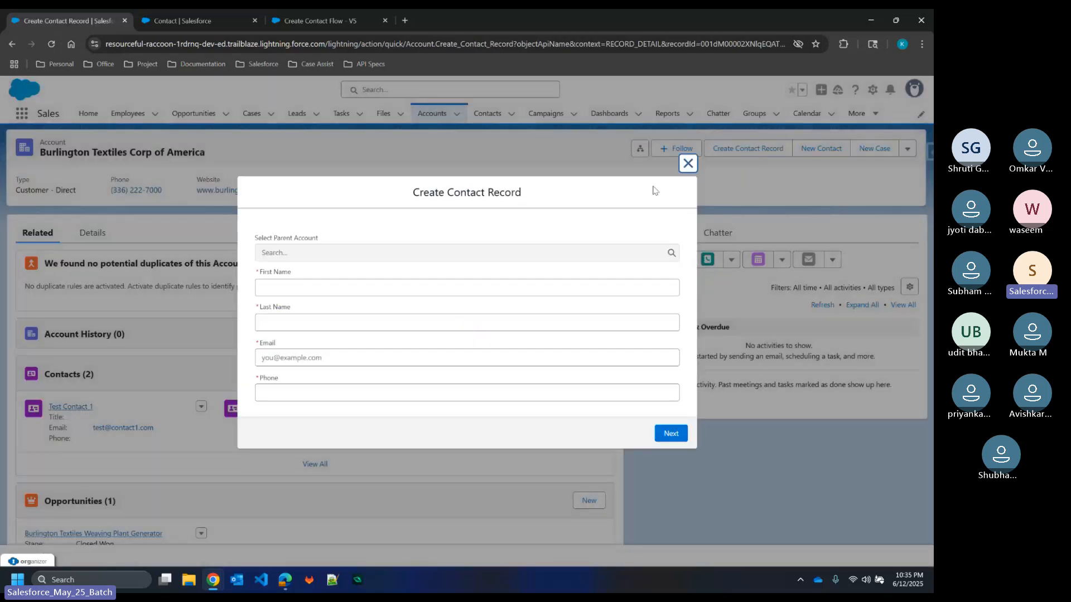
Step: Choose Burlington Textiles Corp of America as parent account and enter first name Test and last name Contact 2
click(382, 252)
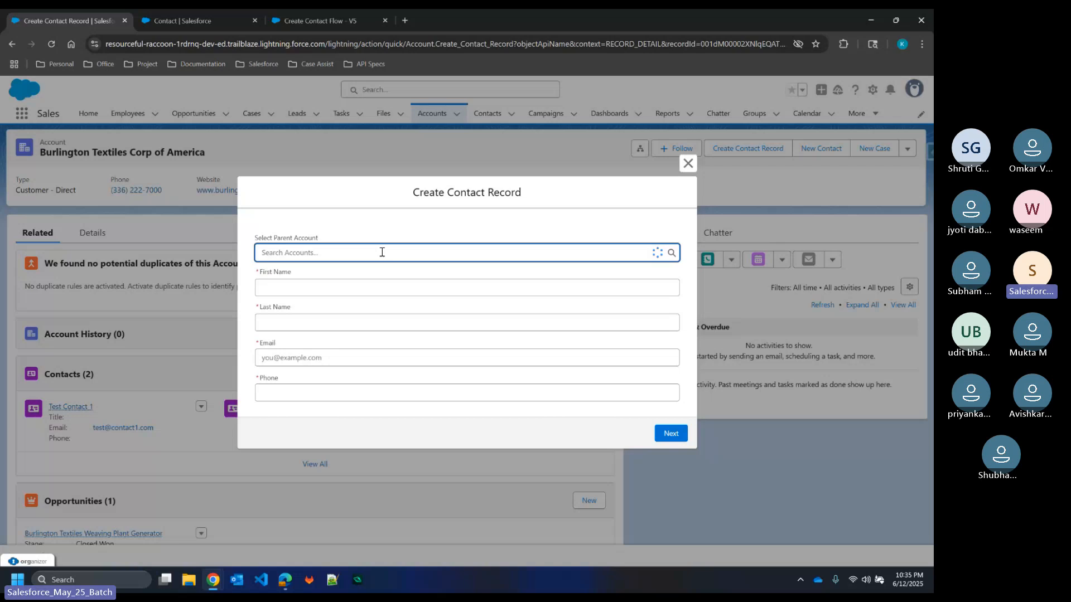
click(354, 294)
text(Test)
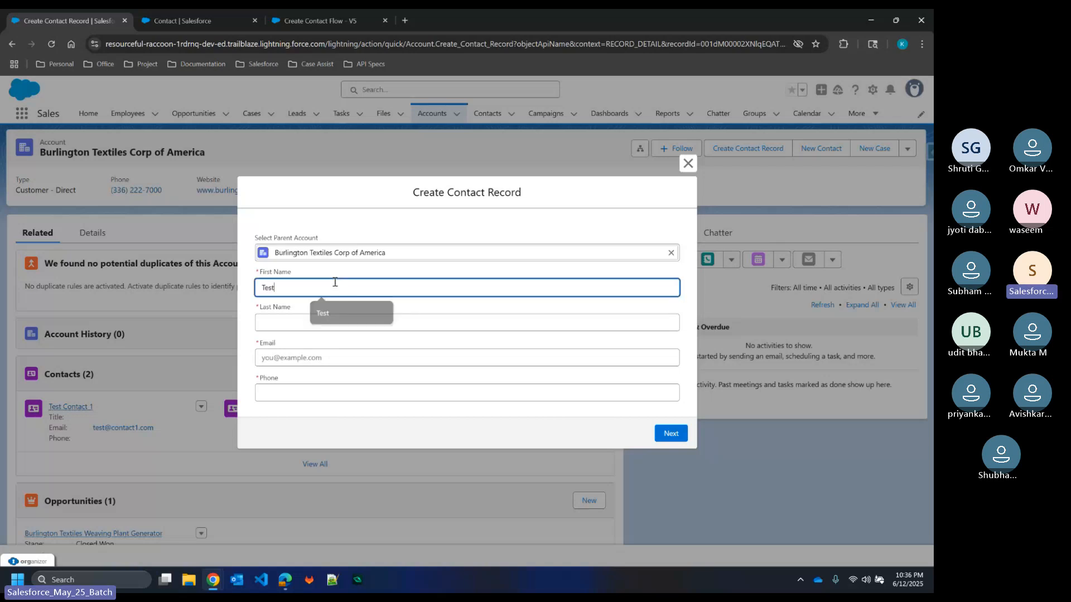
key(Tab)
text(Conatct)
key(BackSpace)
key(BackSpace)
key(BackSpace)
key(BackSpace)
key(BackSpace)
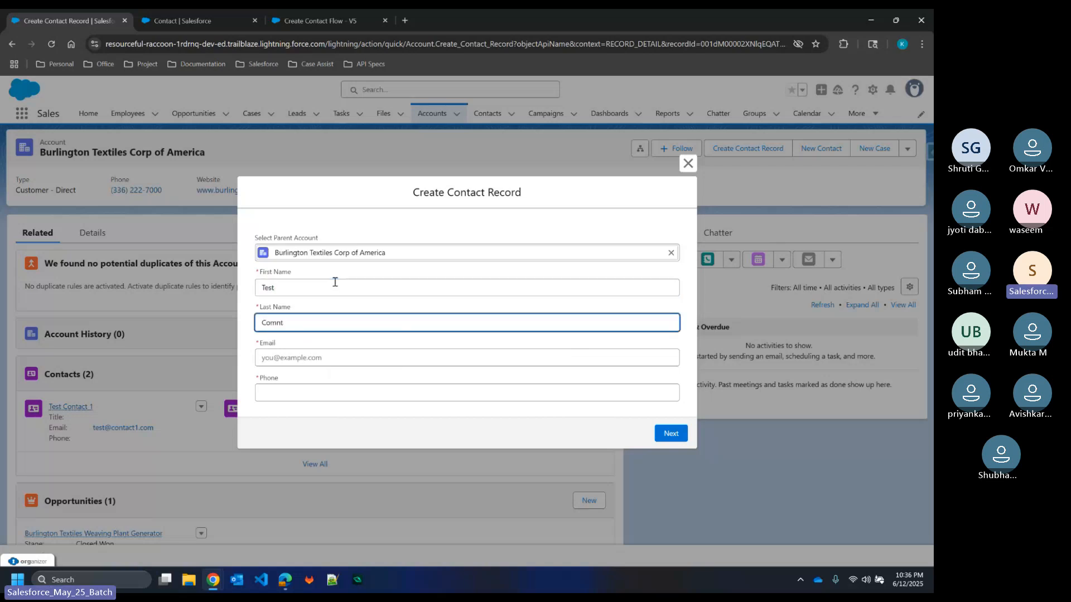
text(ntact 2)
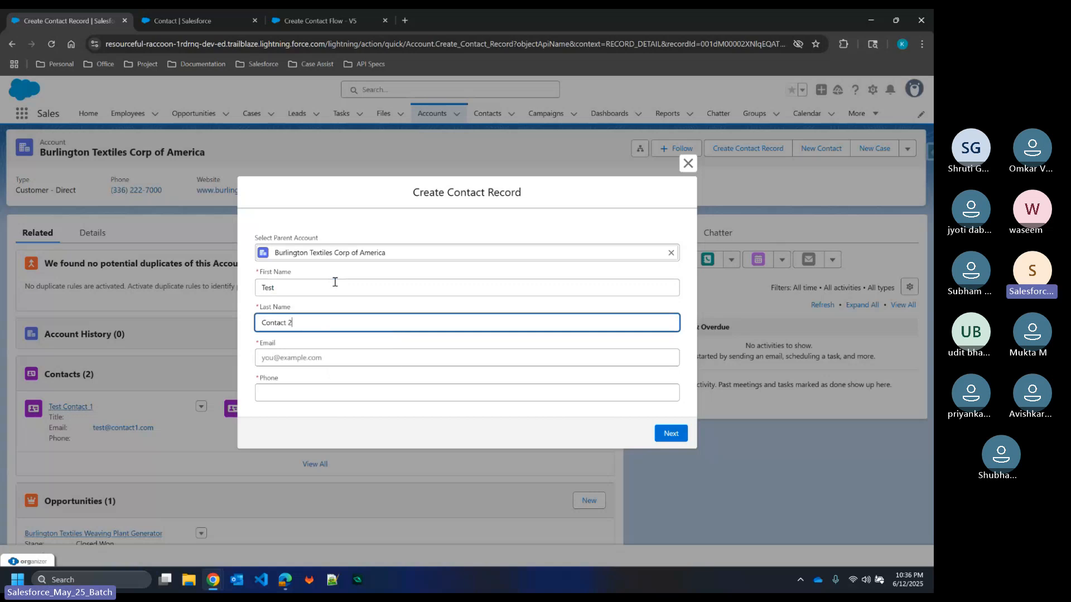
Step: Fill in the contact's email and phone number, submit the details and finish the flow
click(320, 357)
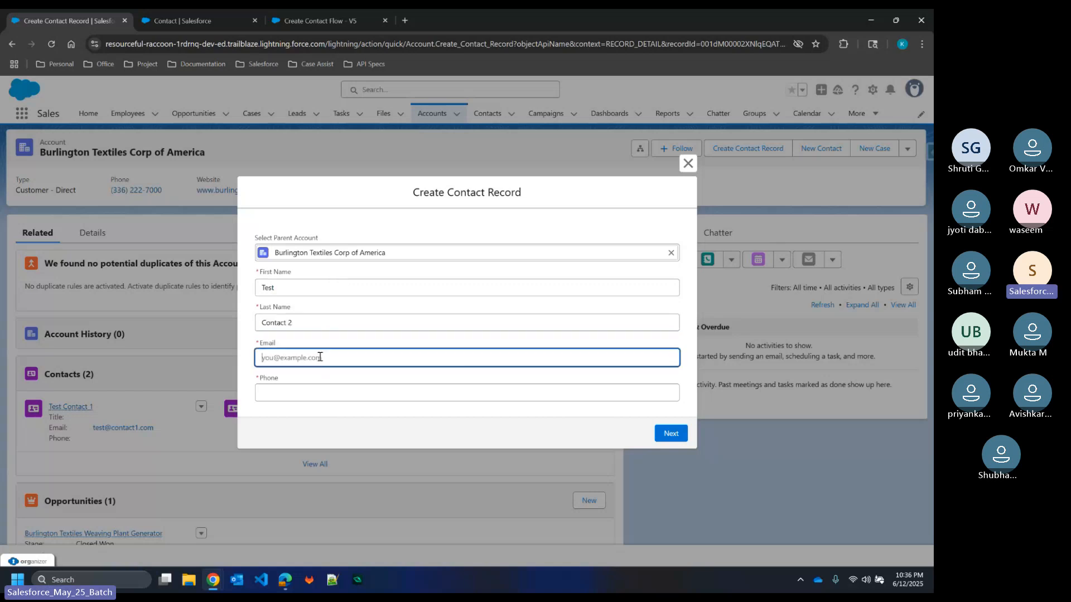
text(test@contact2.com)
click(309, 394)
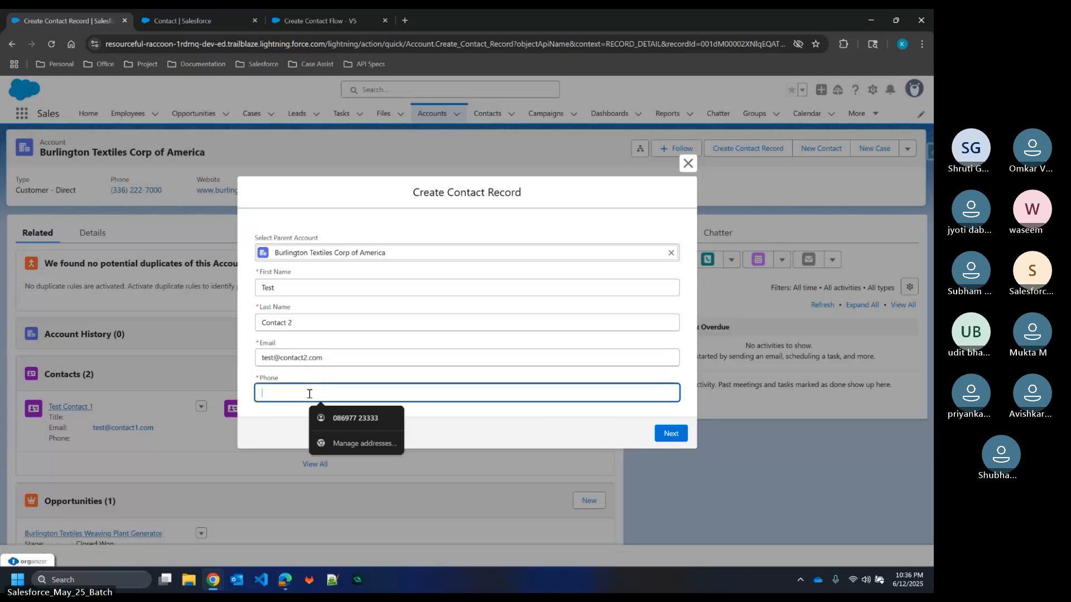
text(99876543)
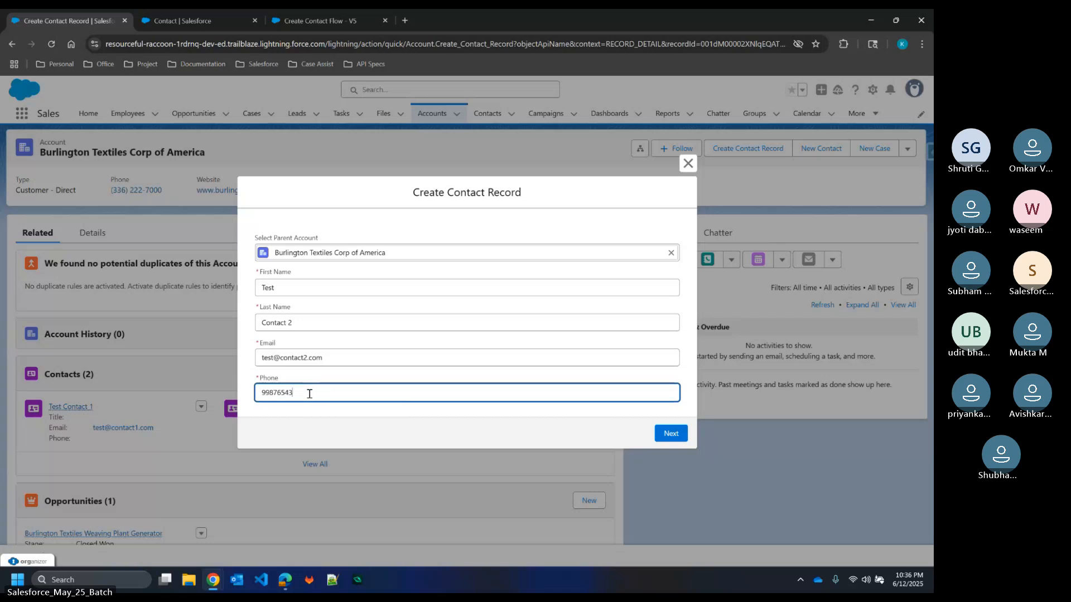
text(21)
click(671, 433)
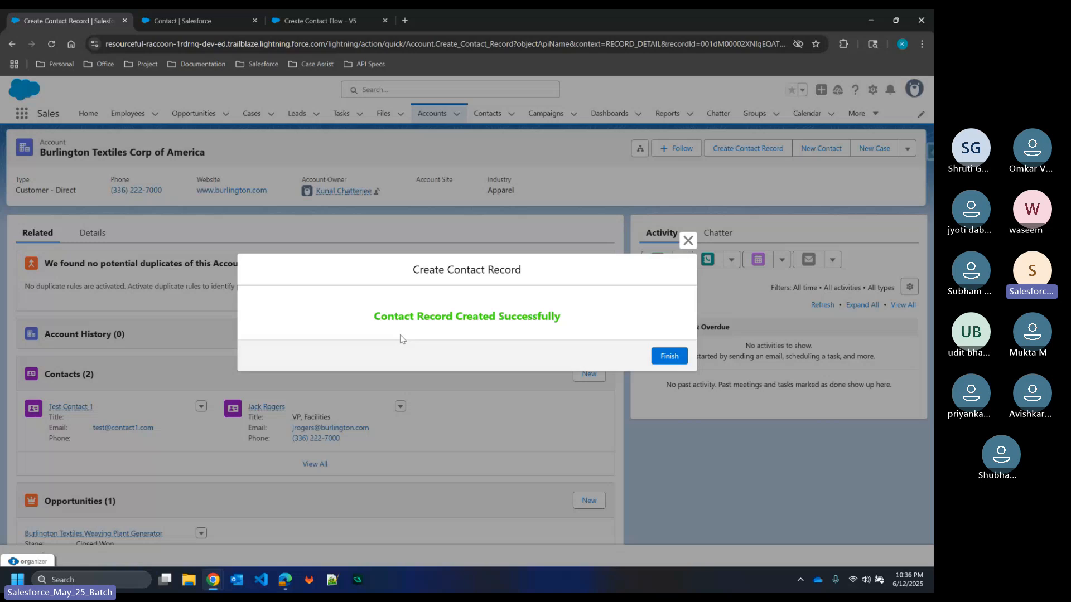
click(670, 357)
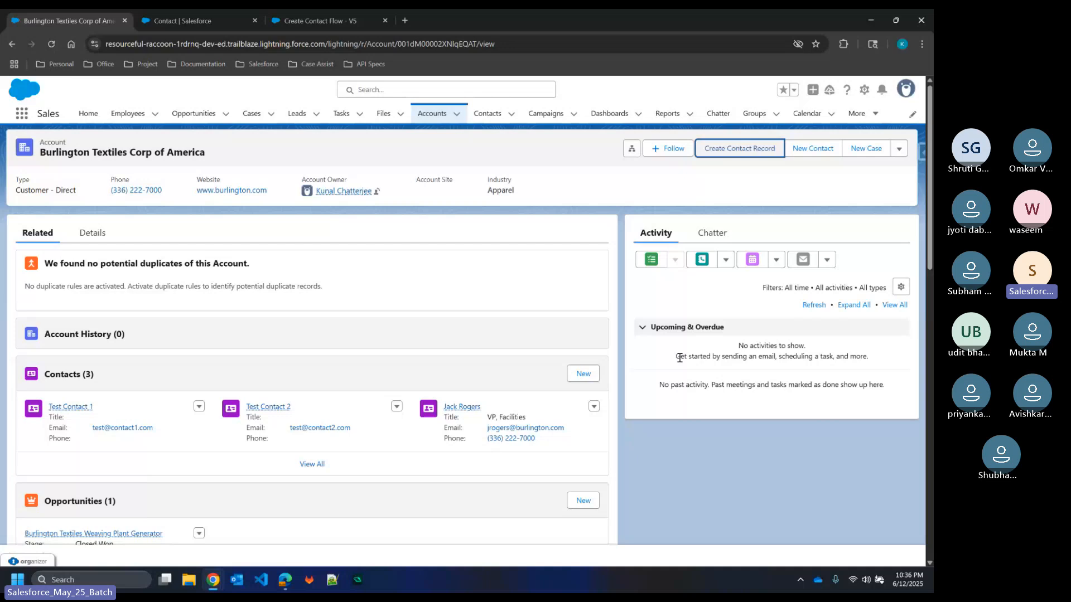
Step: Start a new validation rule on the Contact object and name it Cannot_be_test
click(319, 17)
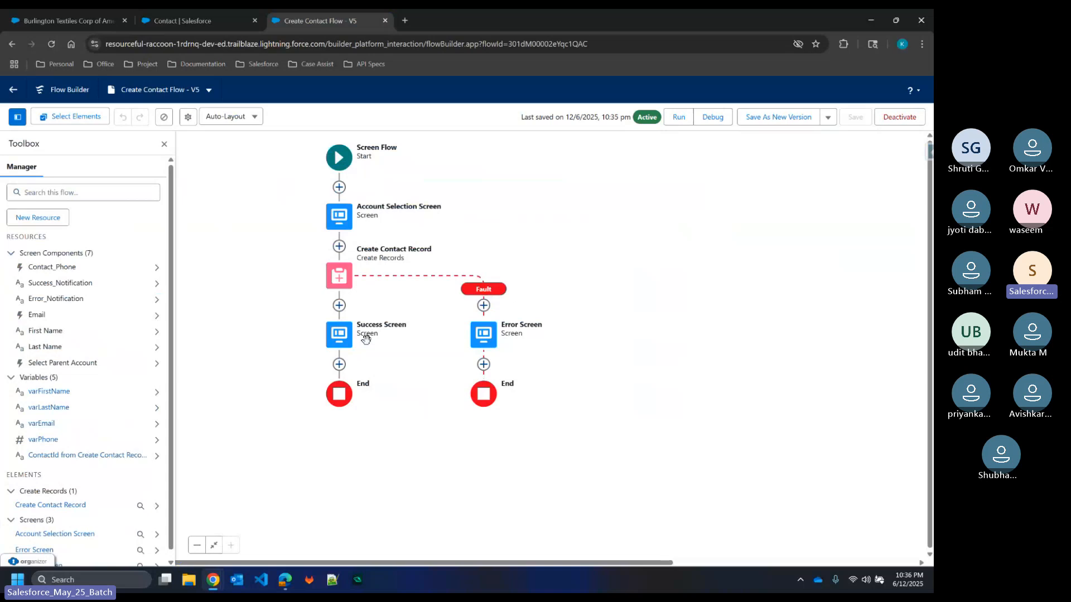
click(233, 16)
scroll(114, 457, down, 1)
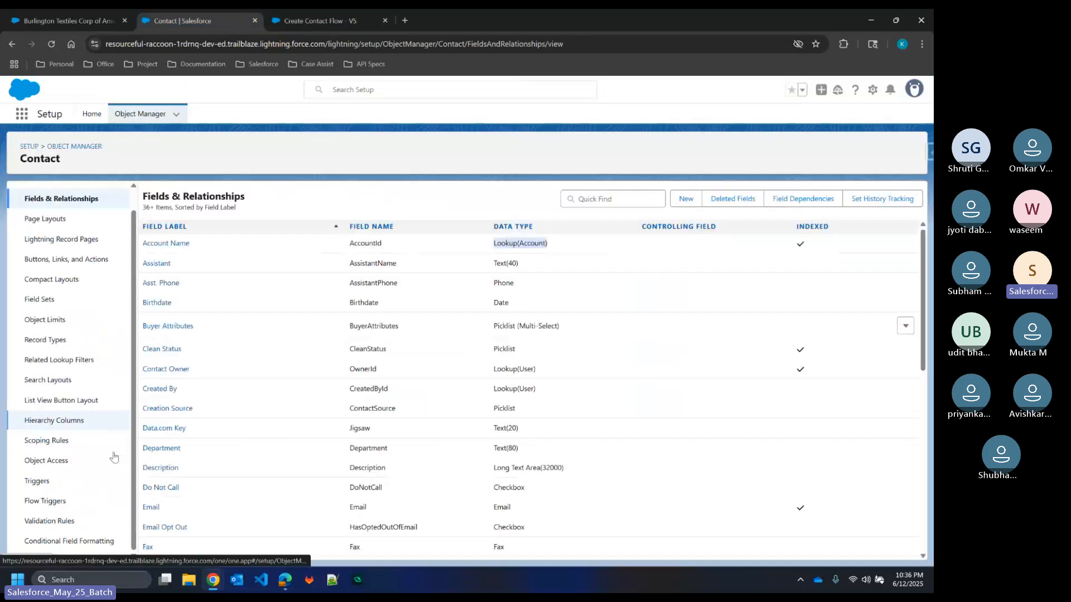
click(48, 523)
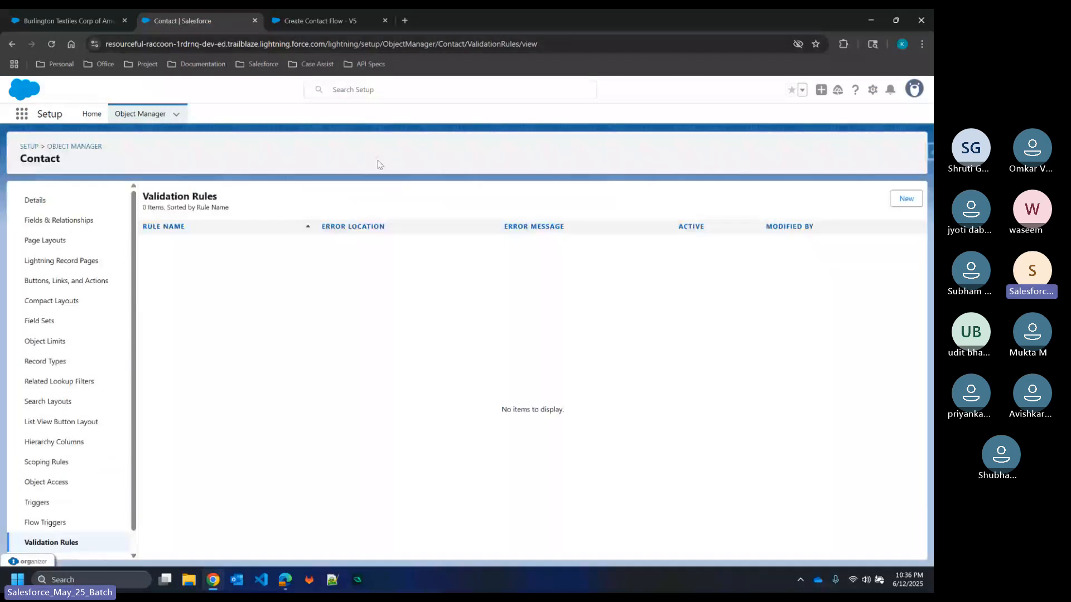
click(902, 201)
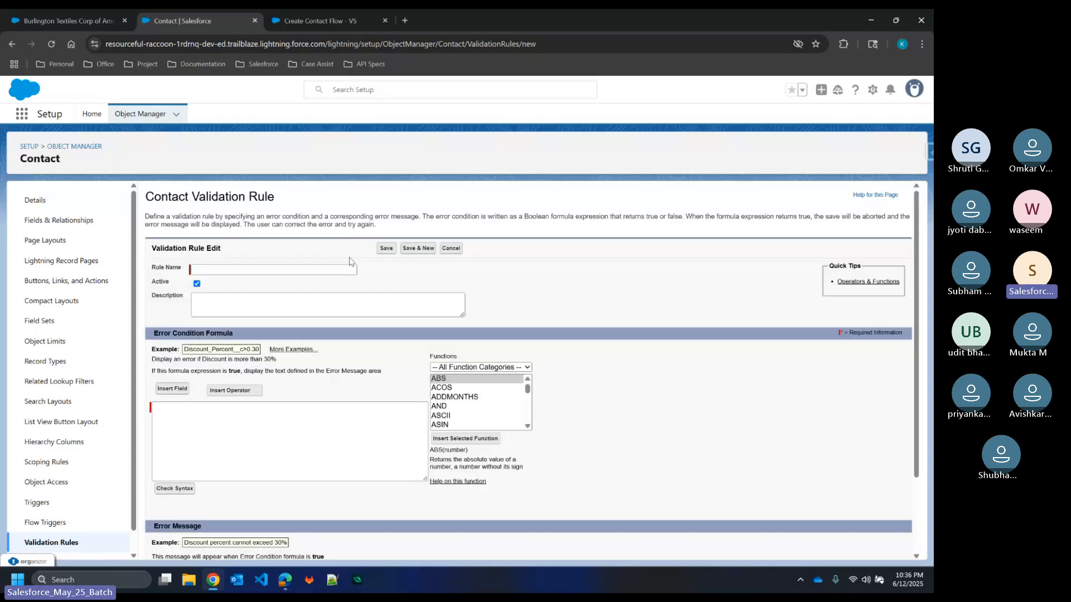
click(253, 270)
text(Cannot_be_test)
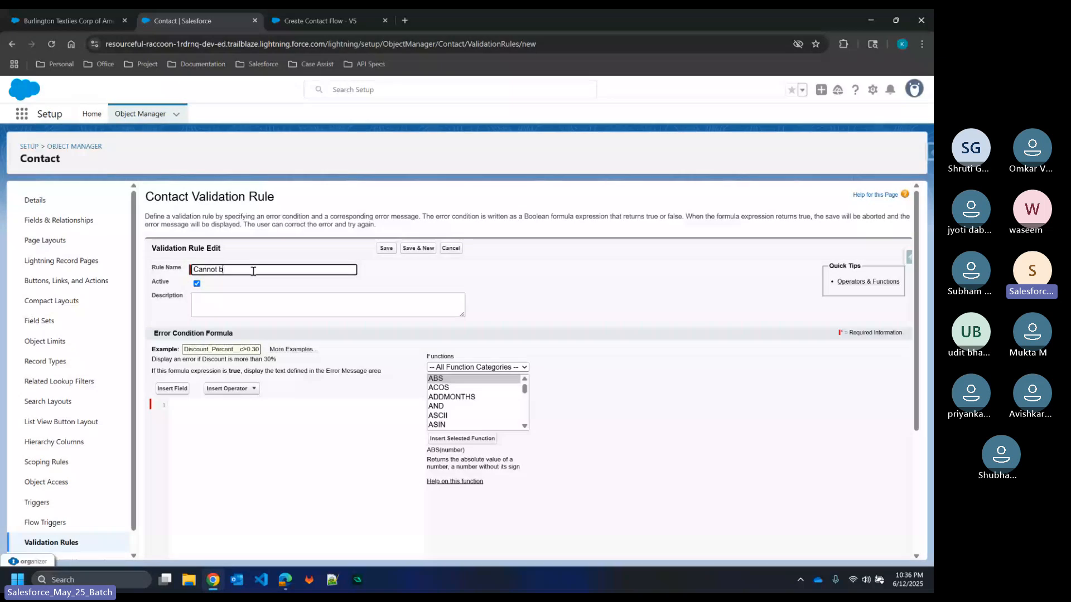
Step: Set the validation rule's error condition formula to FirstName = 'Test', inserting the Contact First Name field
click(206, 413)
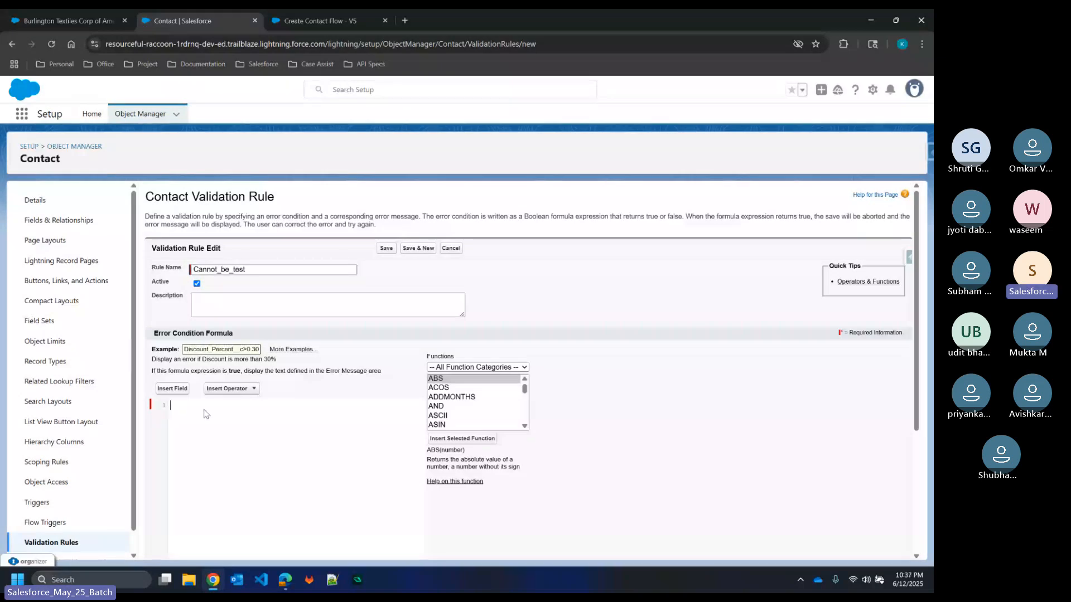
click(175, 389)
scroll(428, 358, down, 5)
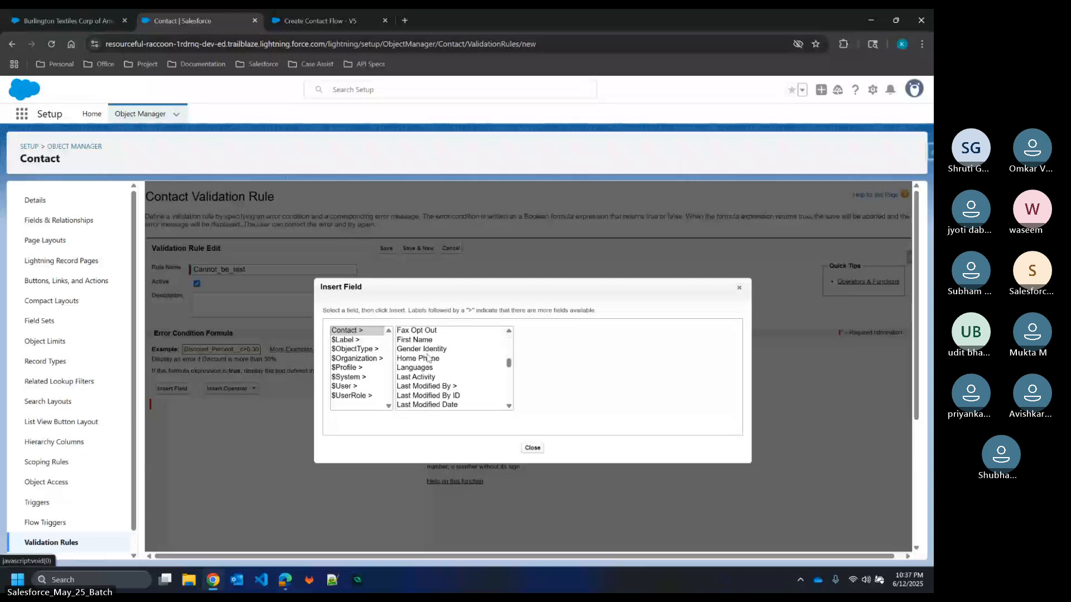
scroll(428, 359, up, 5)
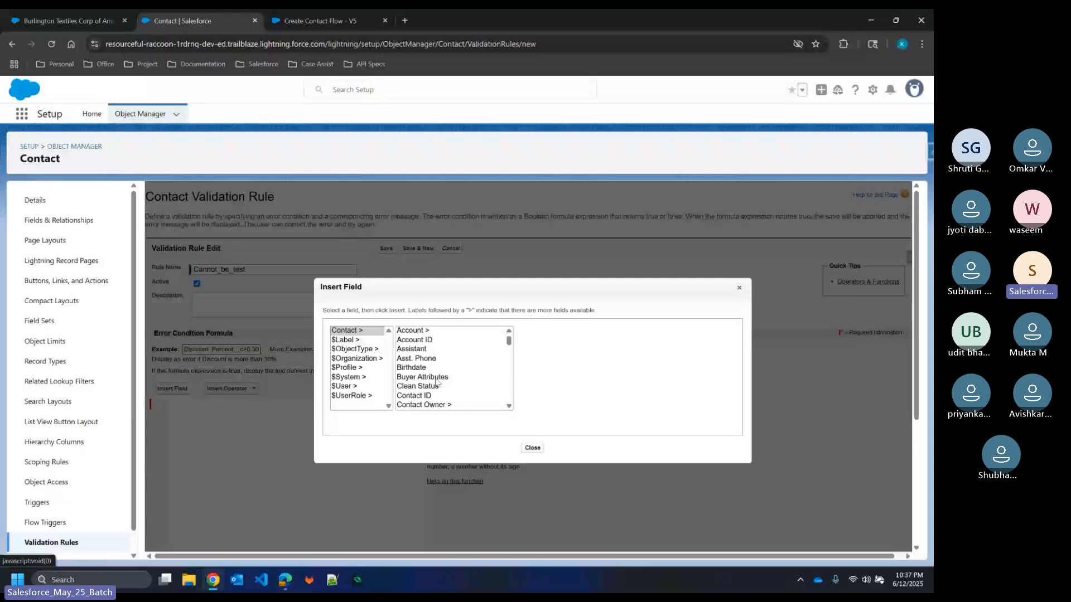
scroll(438, 382, down, 5)
click(422, 394)
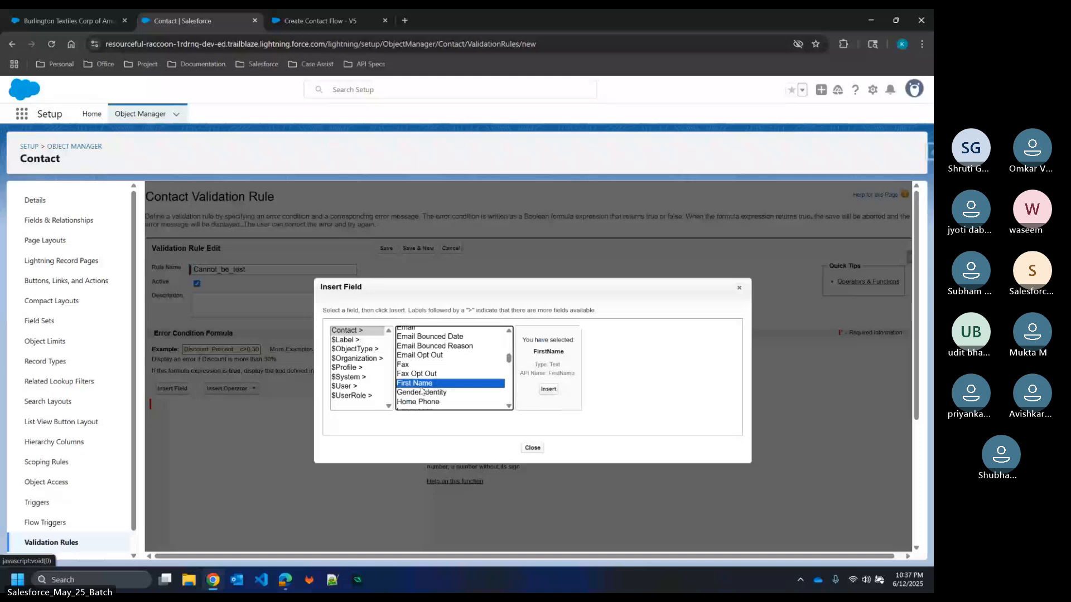
click(549, 389)
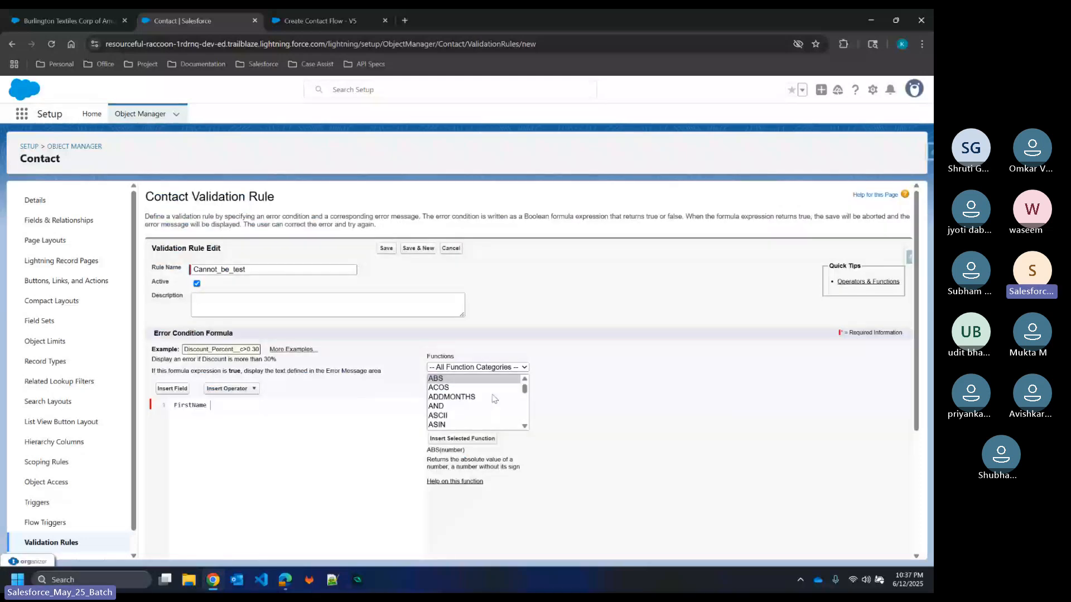
text(=)
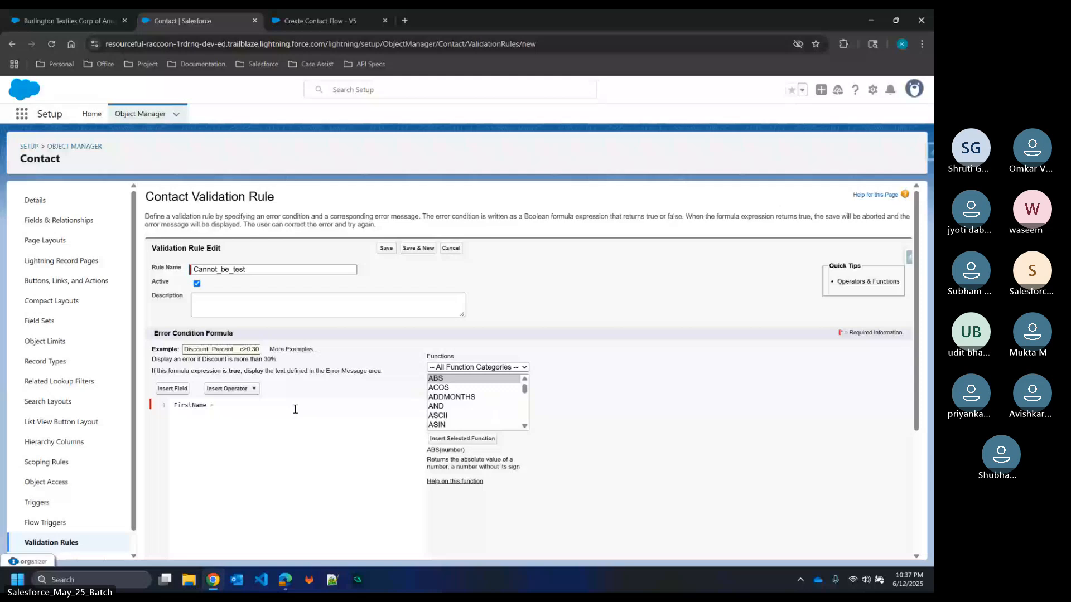
text( 'Tes)
text(t)
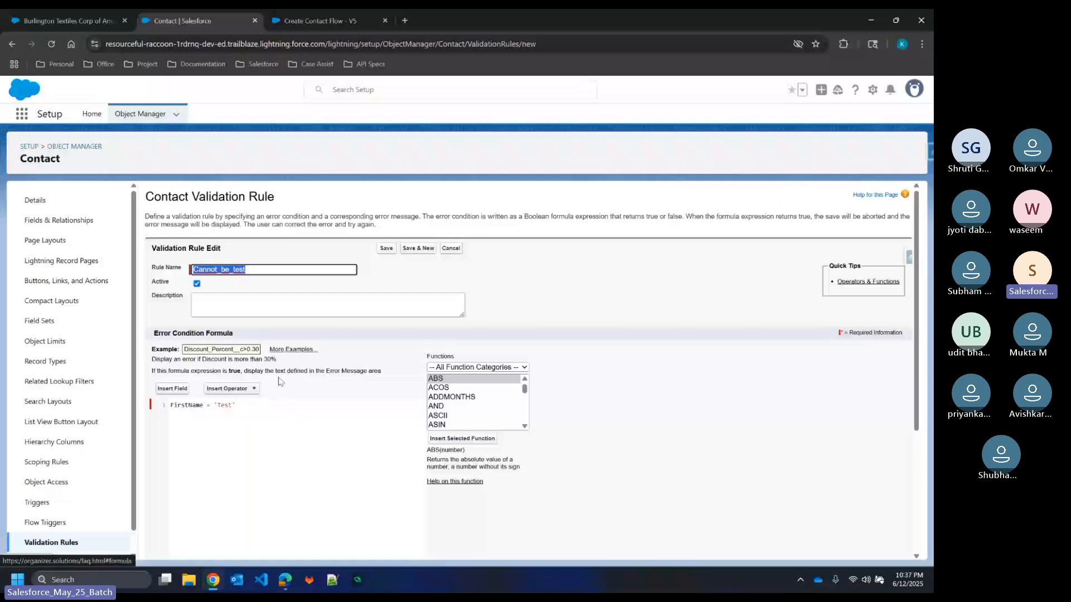
Step: Enter the error message First Name Cannot Be Test, place the error on the First Name field and save the validation rule
scroll(280, 382, down, 2)
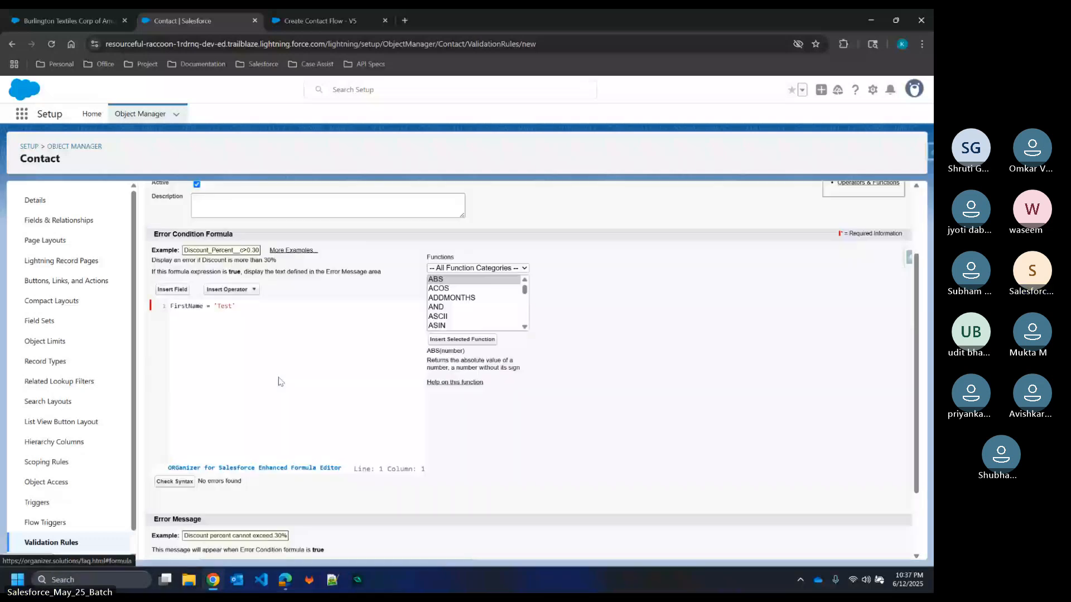
scroll(279, 391, down, 2)
click(275, 474)
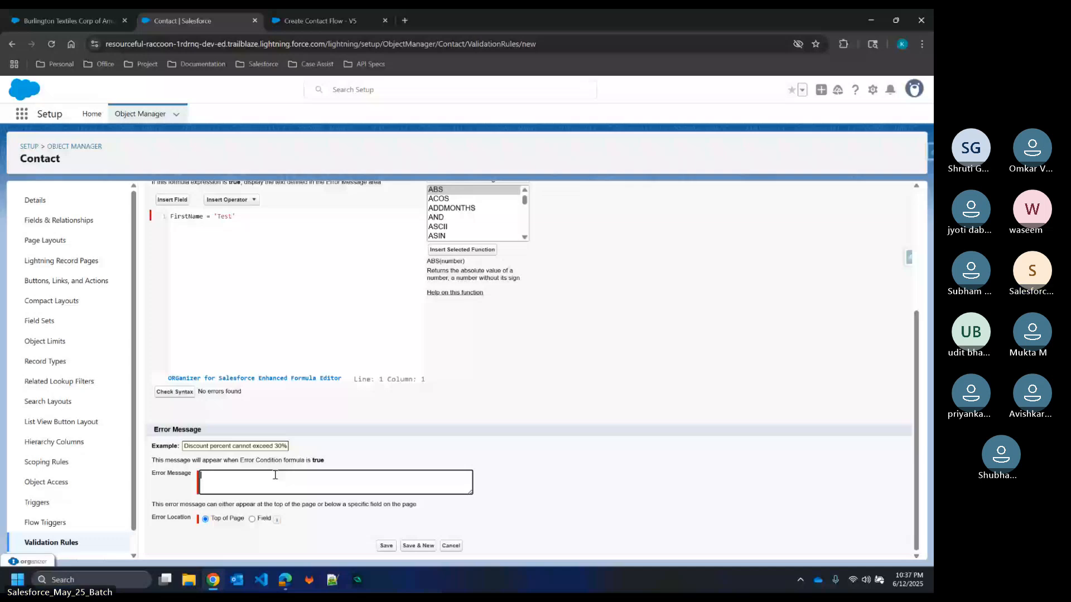
text(First Name Cannot Be Tes)
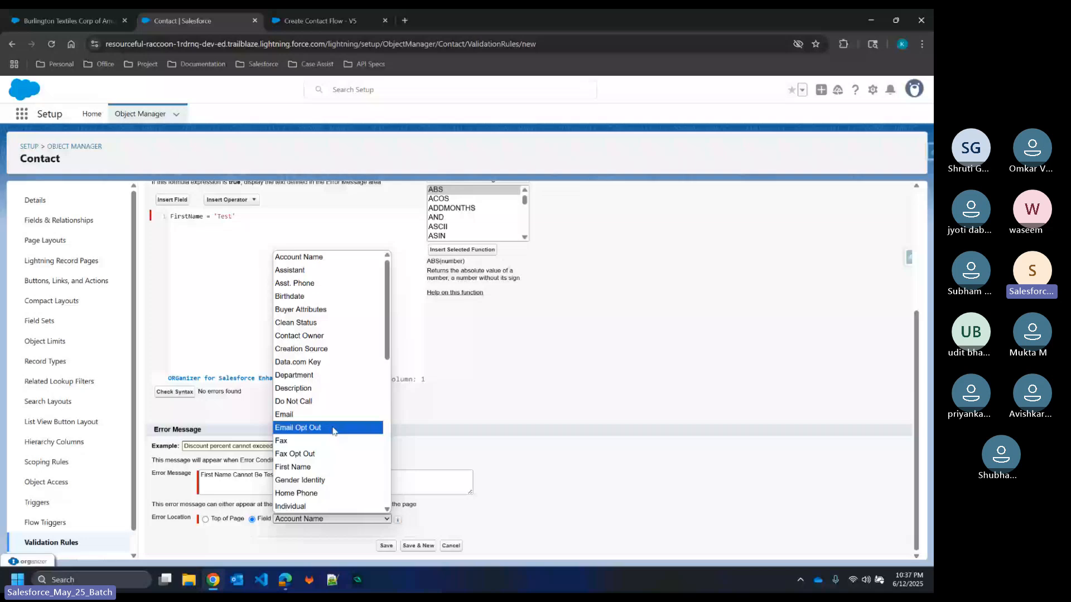
click(312, 467)
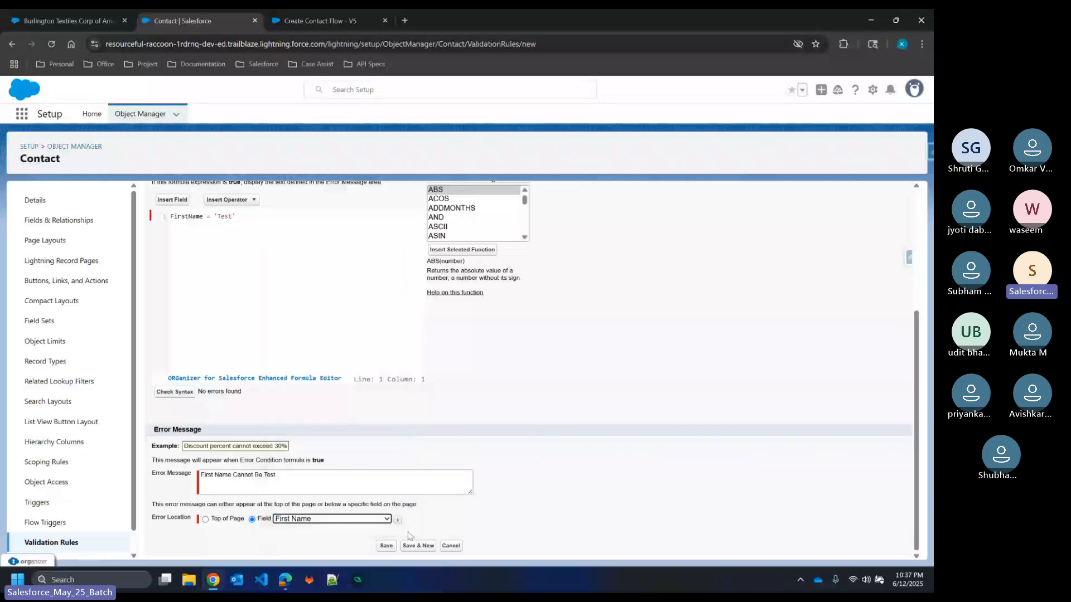
click(387, 546)
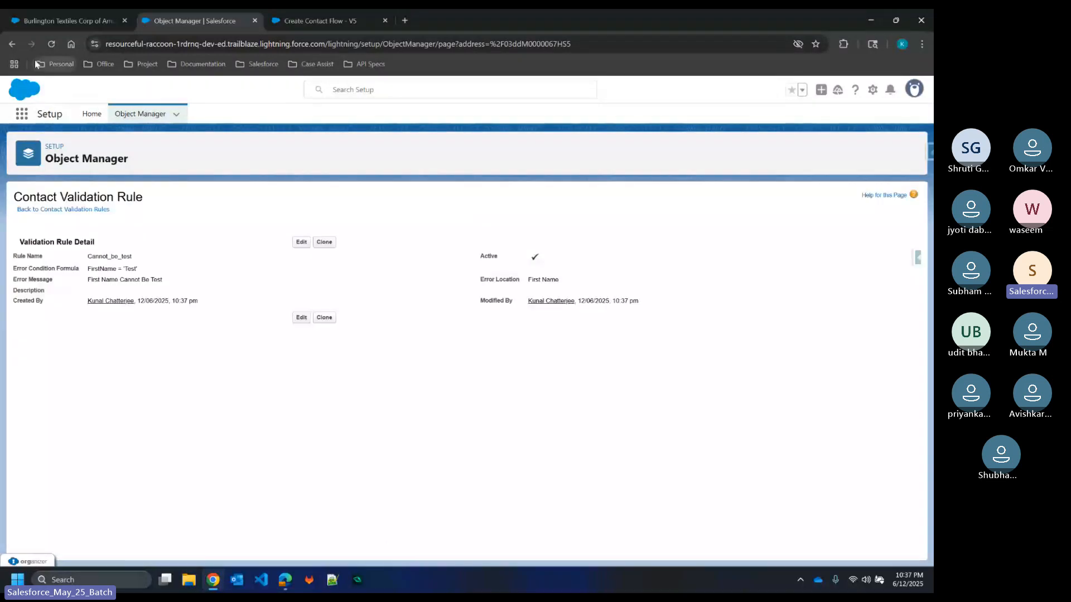
Step: Return to the Burlington Textiles Corp of America account page, reload it and launch the Create Contact Record action
click(48, 17)
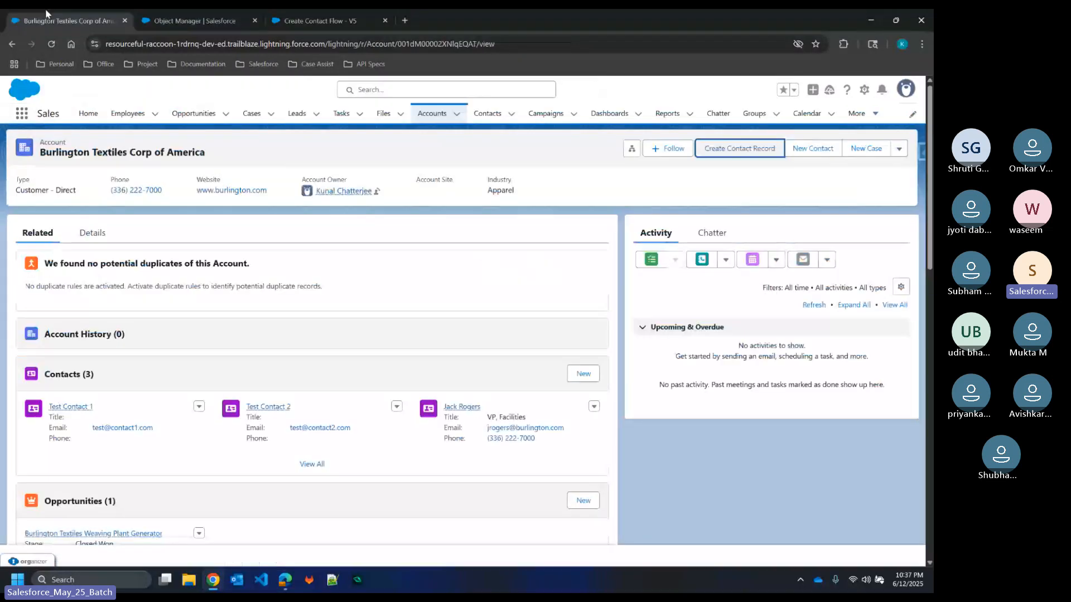
click(51, 44)
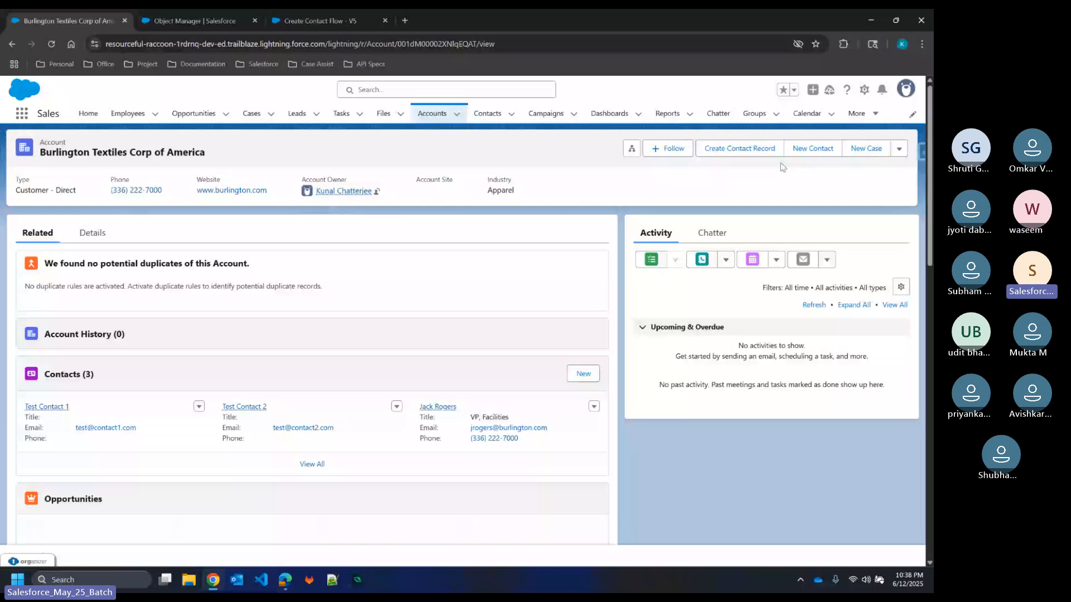
click(740, 148)
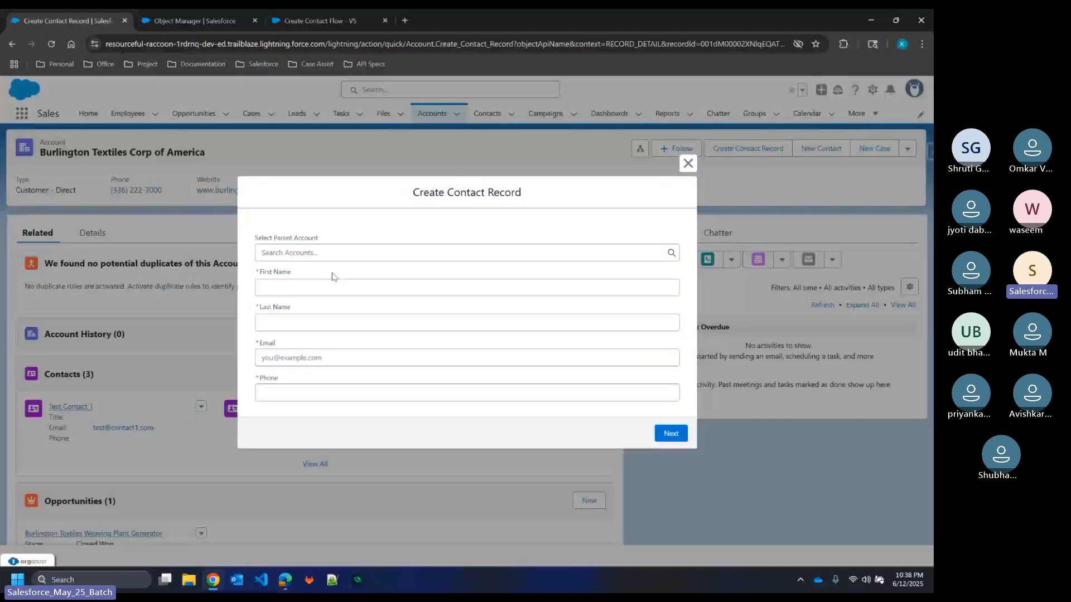
Step: Choose Burlington Textiles Corp of America as parent account and enter first name Test and last name Contact 3
click(303, 288)
text(Test)
click(299, 320)
text(c)
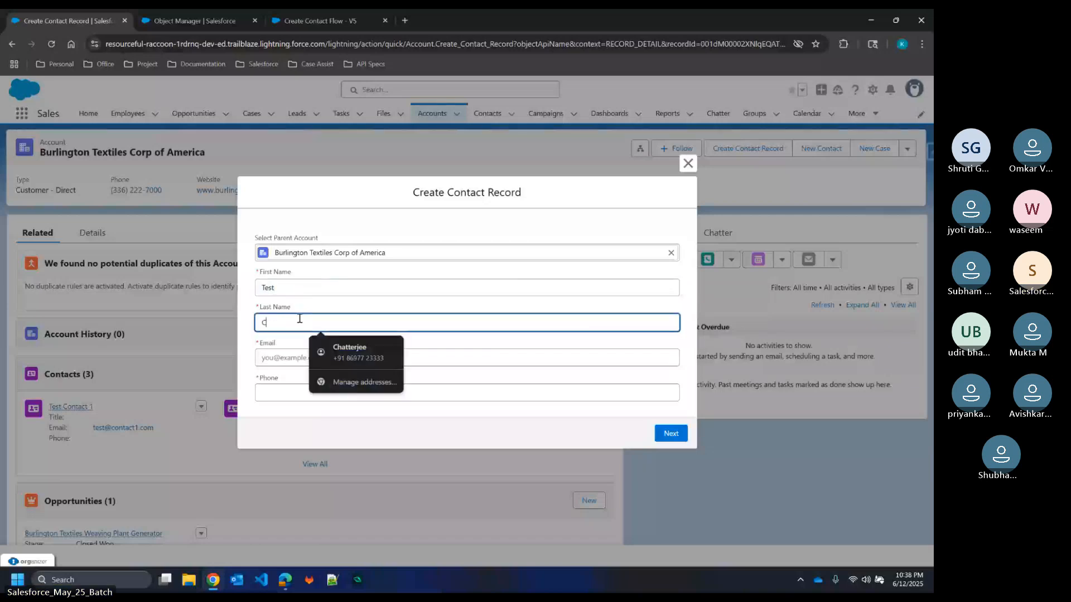
text(ontact 3)
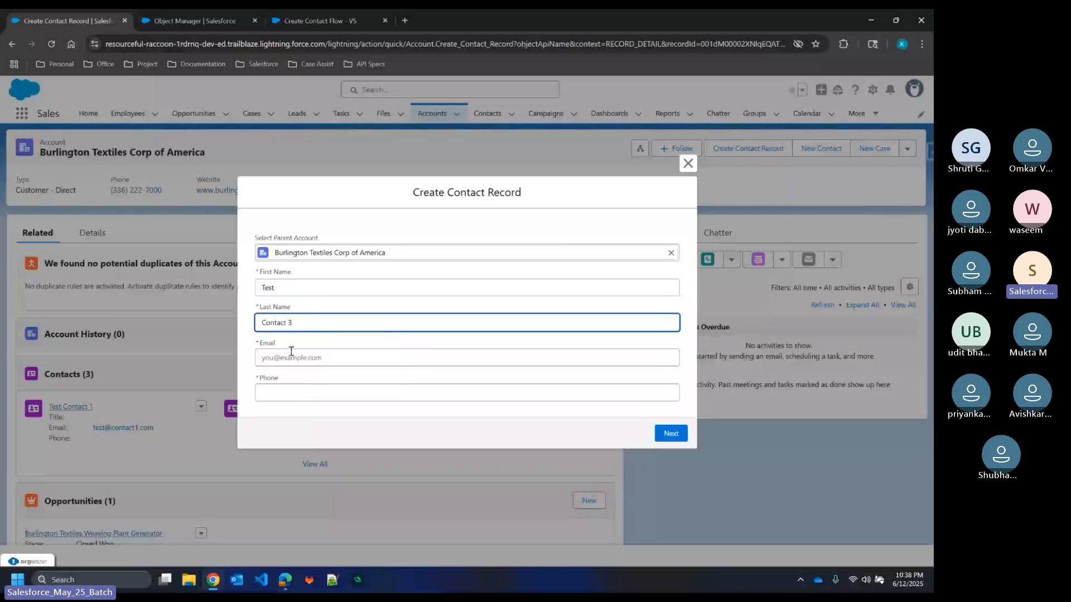
Step: Fill in the contact's email and phone number and submit the details to test the fault path
click(291, 351)
text(test@con)
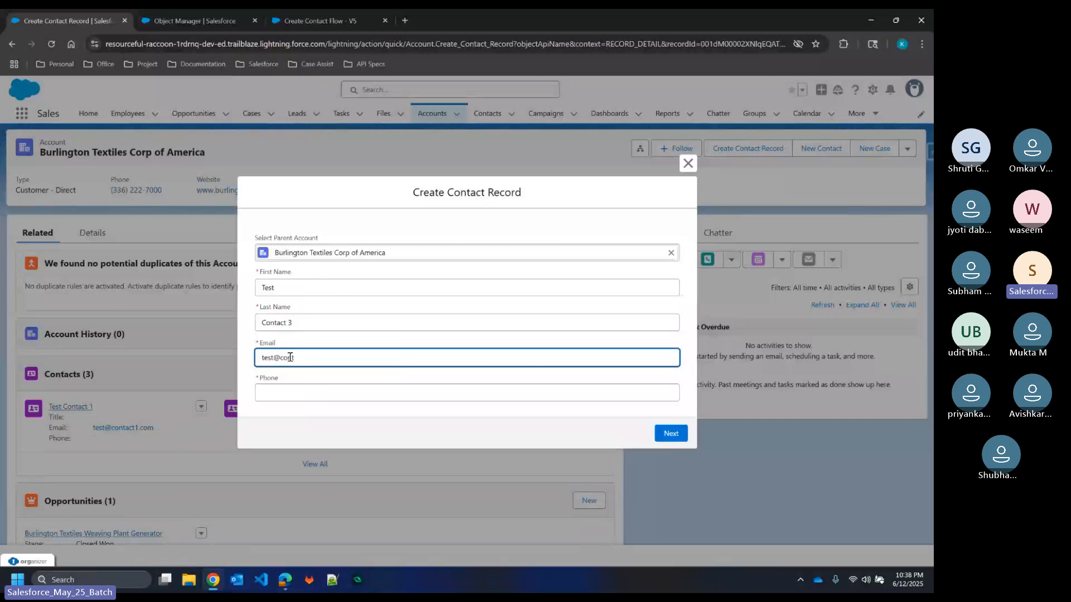
text(tact3.com)
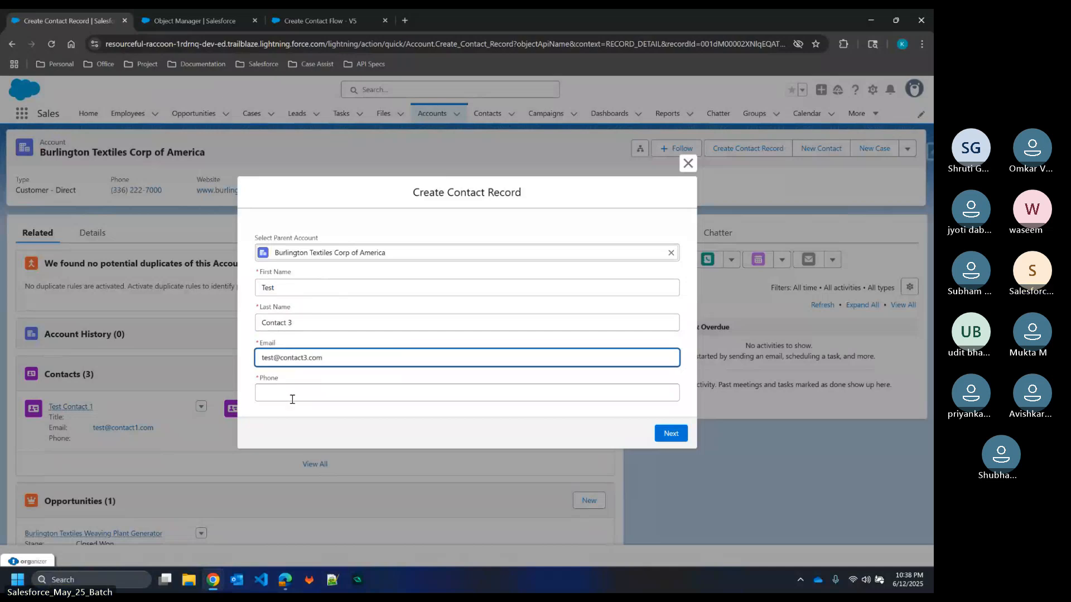
click(292, 399)
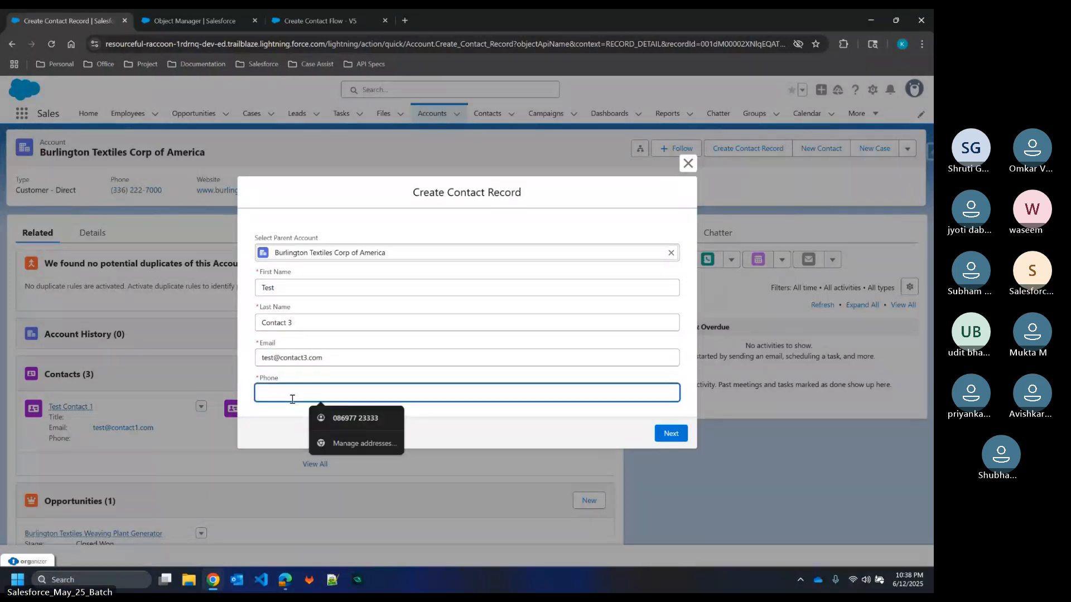
text(9876543)
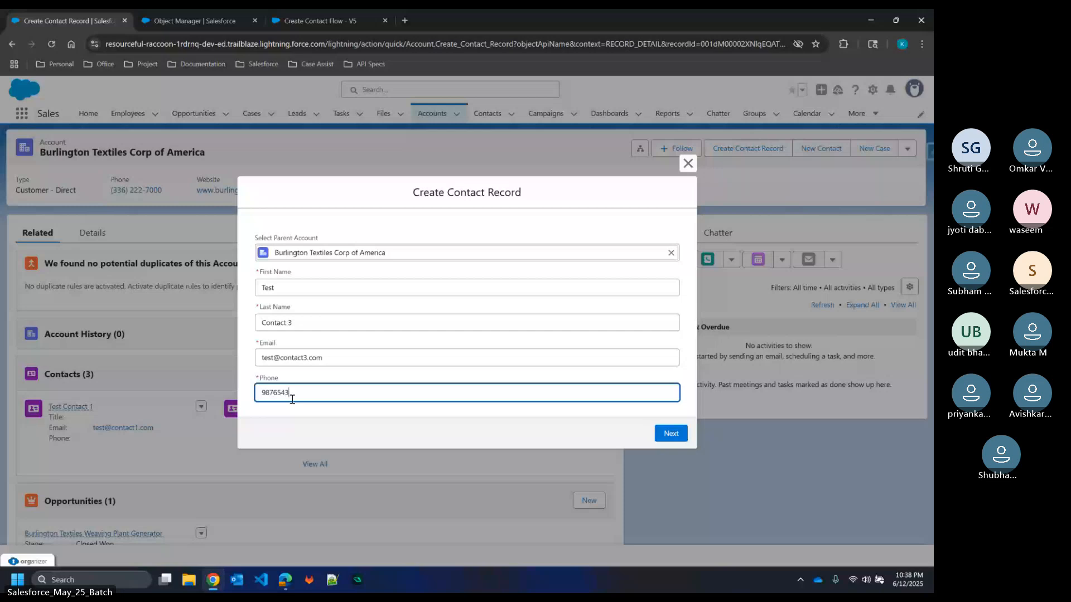
text(221)
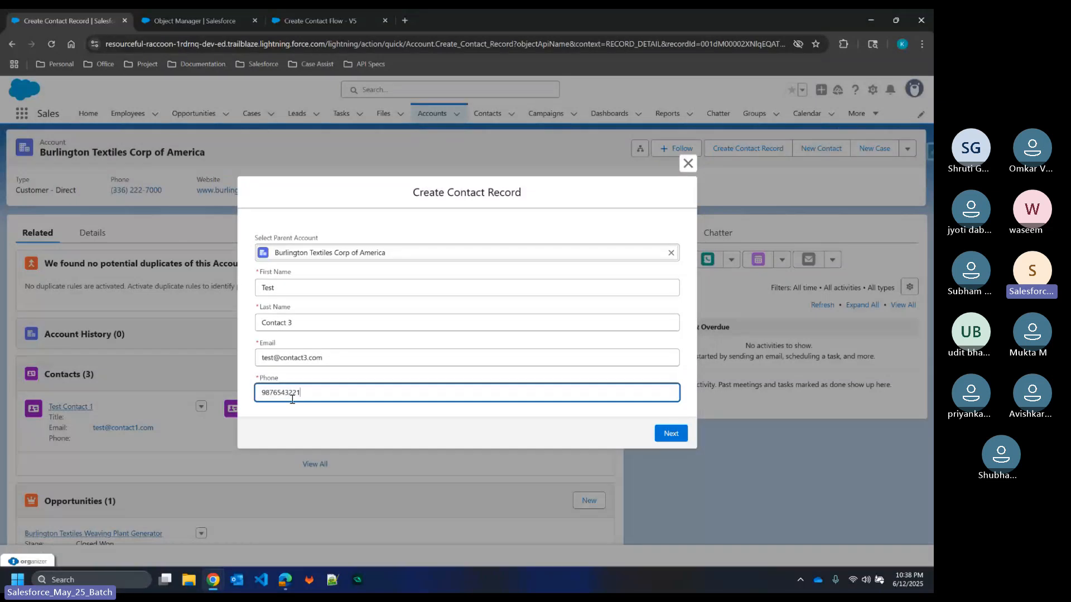
click(669, 438)
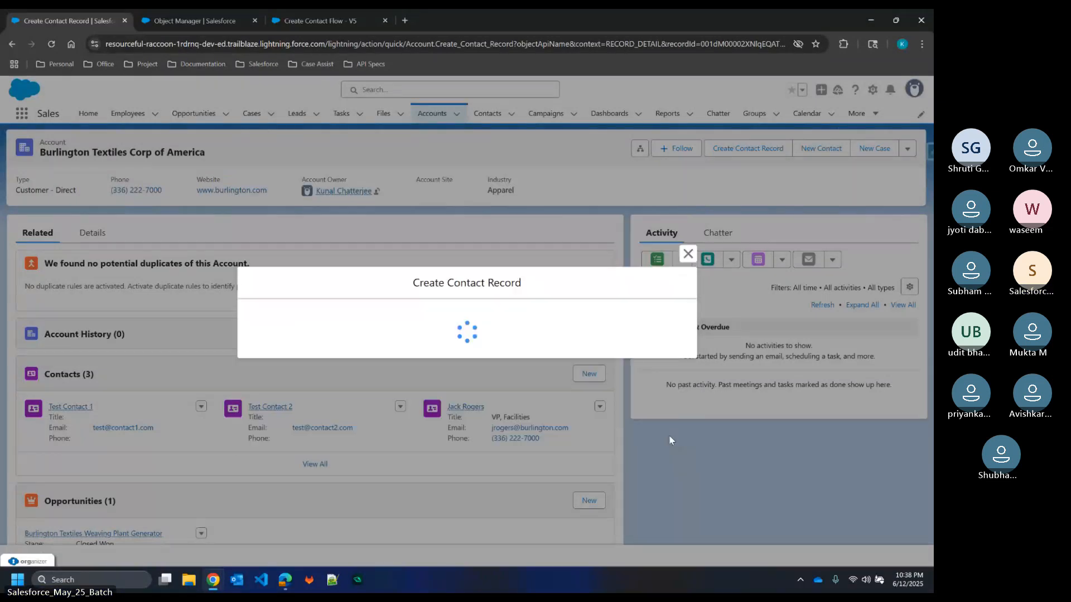
Step: Open the Error Screen of Create Contact Flow for editing and add a new line below its Contact Record Creation Failed text
click(272, 16)
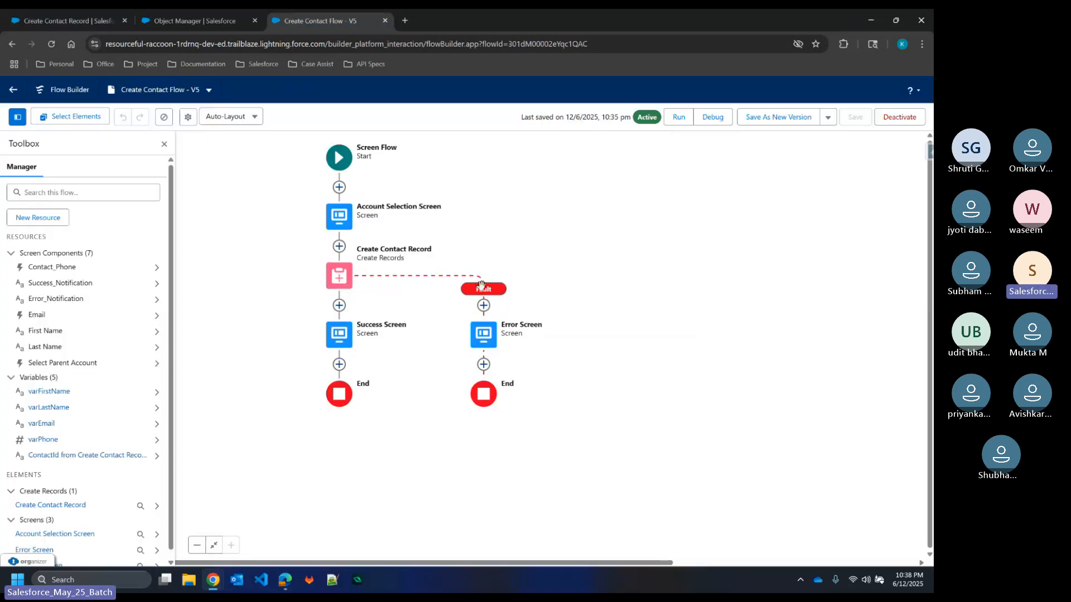
click(492, 339)
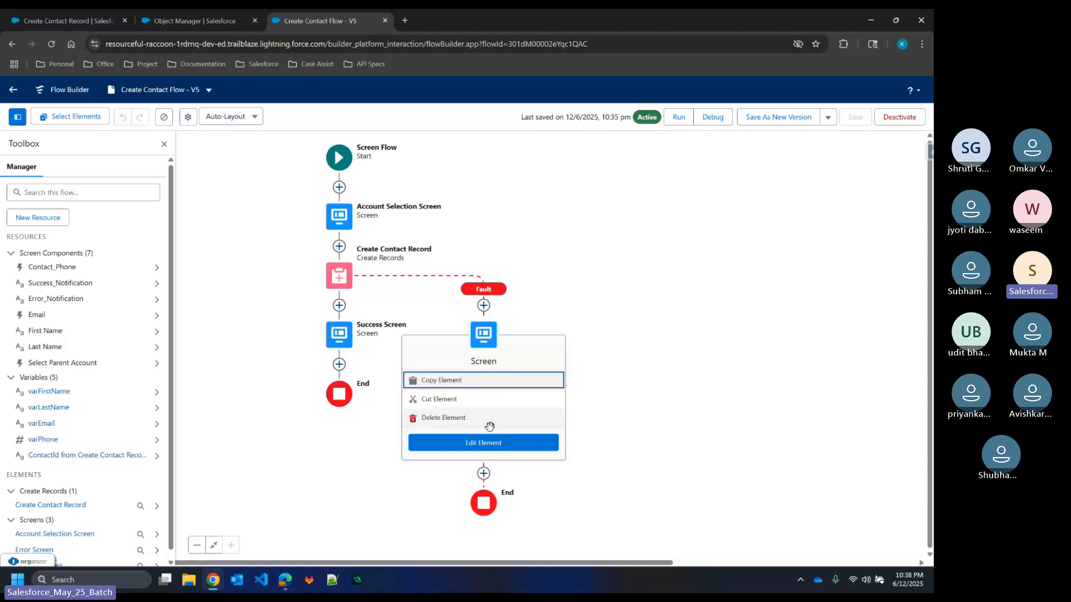
click(484, 443)
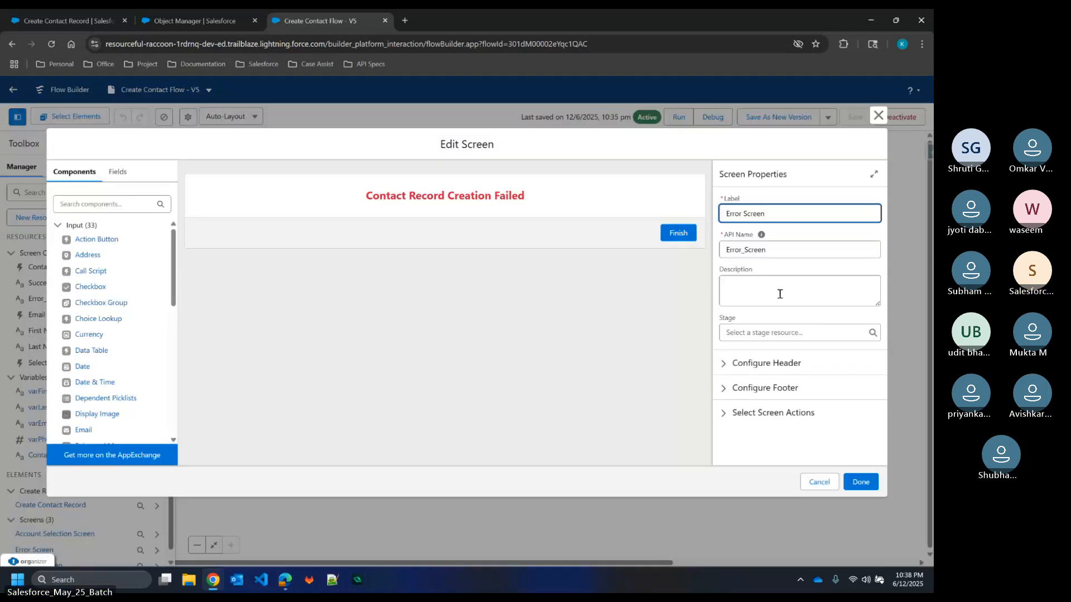
click(778, 333)
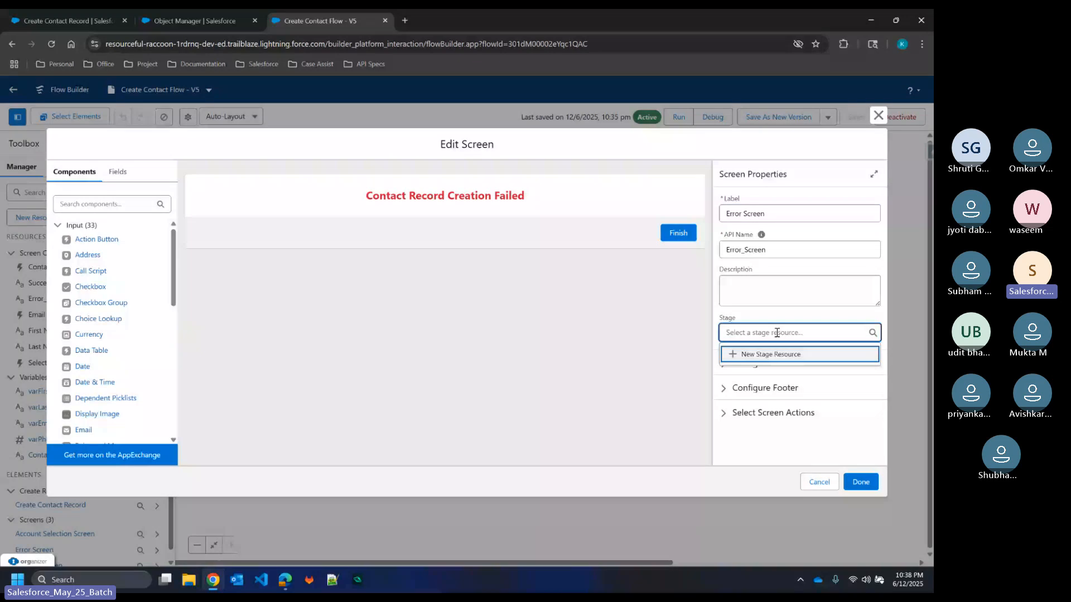
click(770, 291)
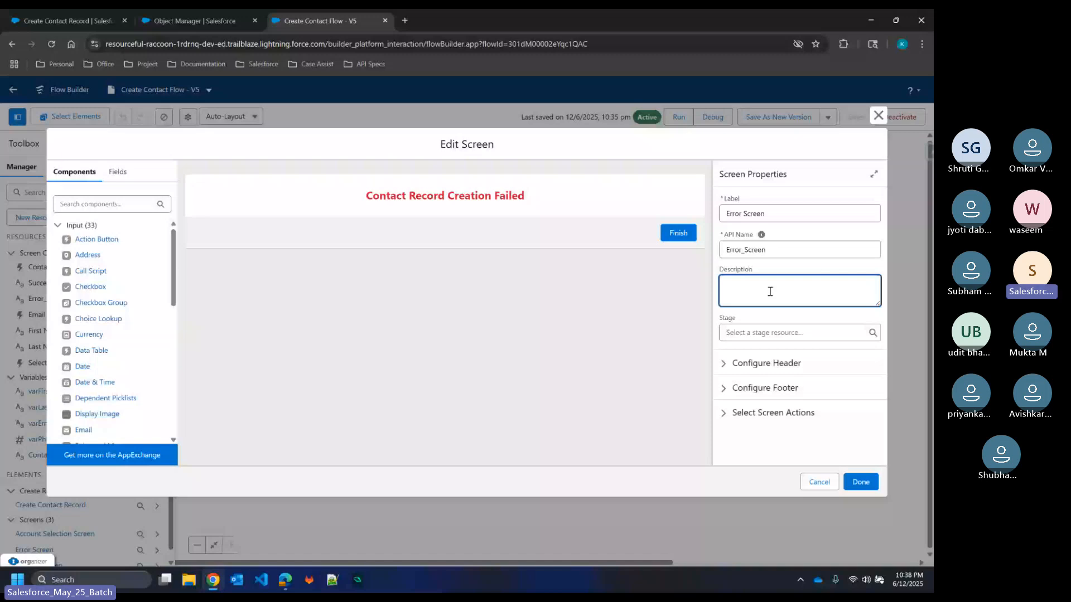
click(485, 196)
click(834, 302)
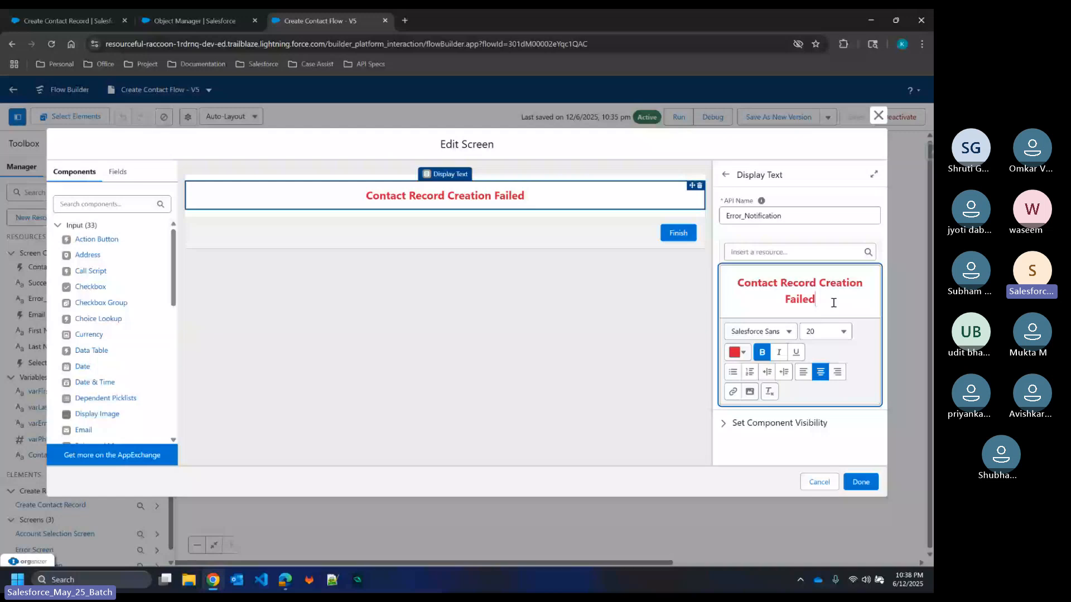
key(Return)
Step: Insert the $Flow FaultMessage global variable on the new line of the Error_Notification display text
click(800, 252)
scroll(816, 420, down, 4)
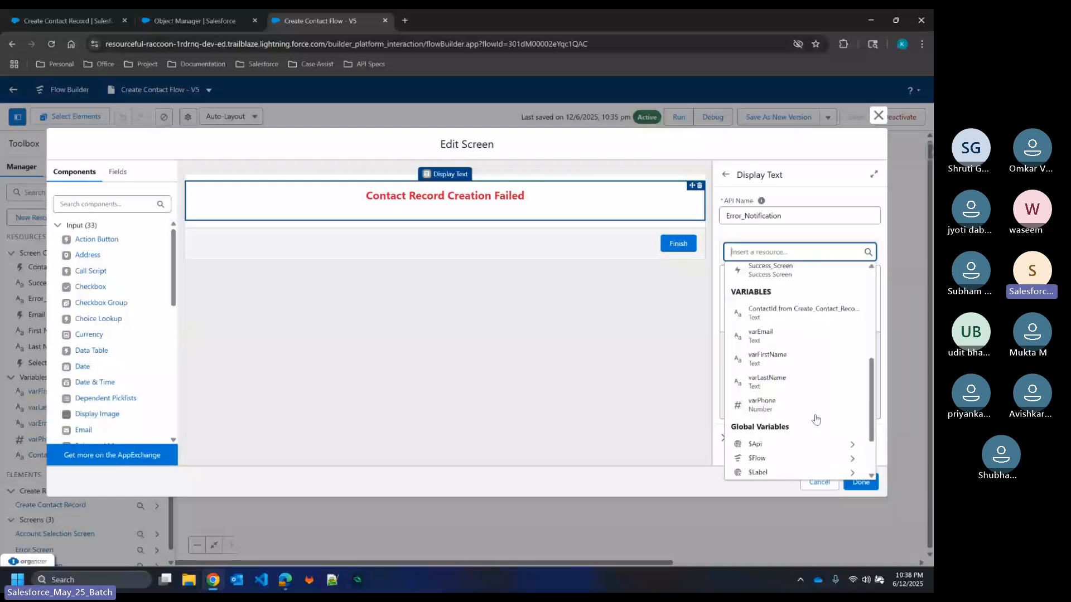
scroll(816, 420, up, 2)
scroll(816, 419, down, 4)
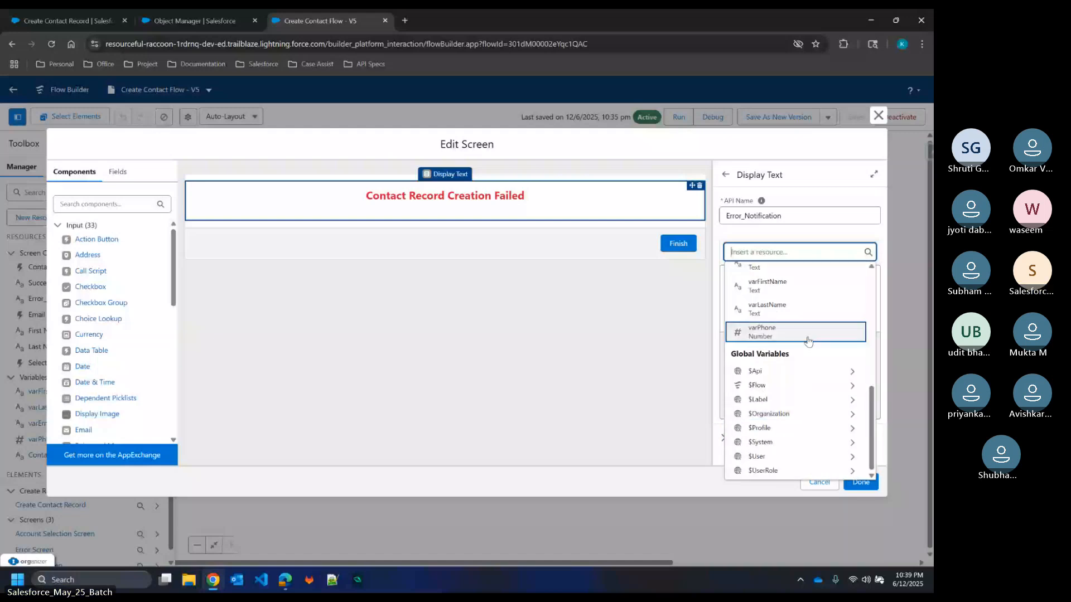
click(807, 385)
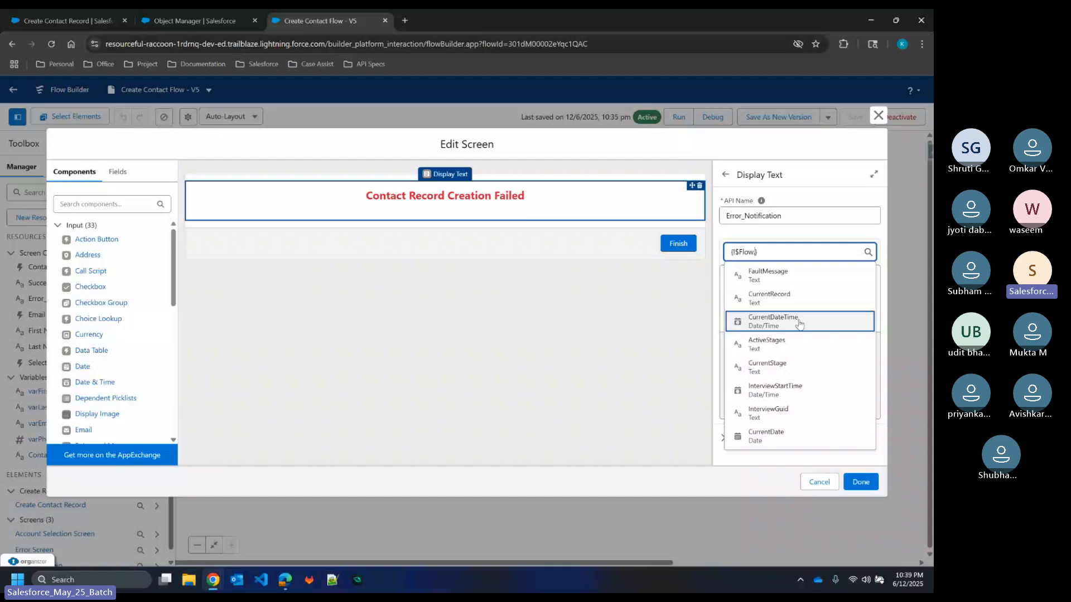
click(788, 275)
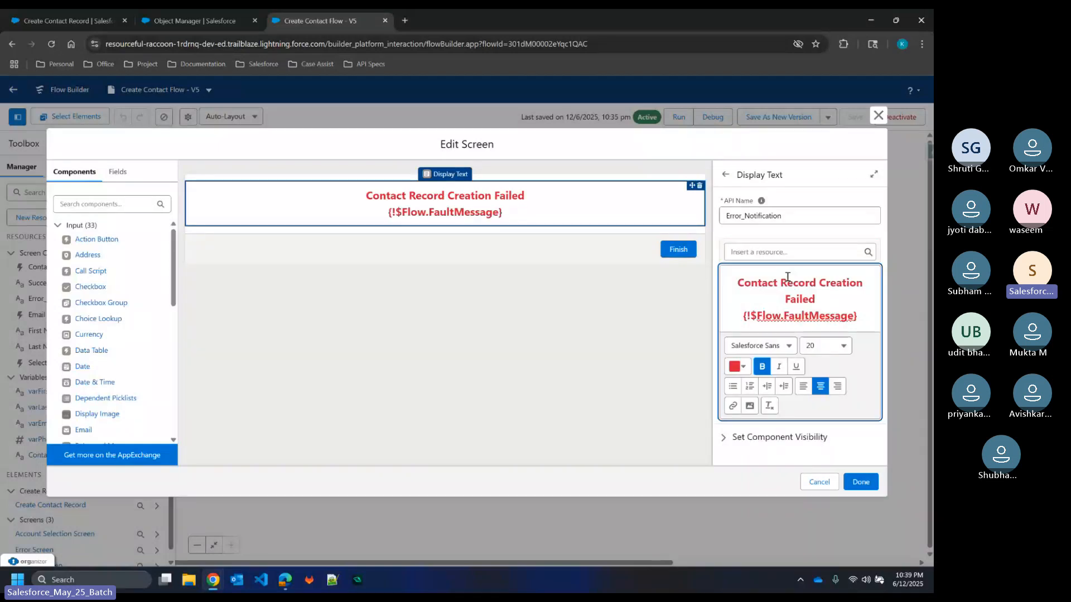
Step: Delete the {!$Flow.FaultMessage} reference from the Error_Notification display text
drag(855, 312, 724, 315)
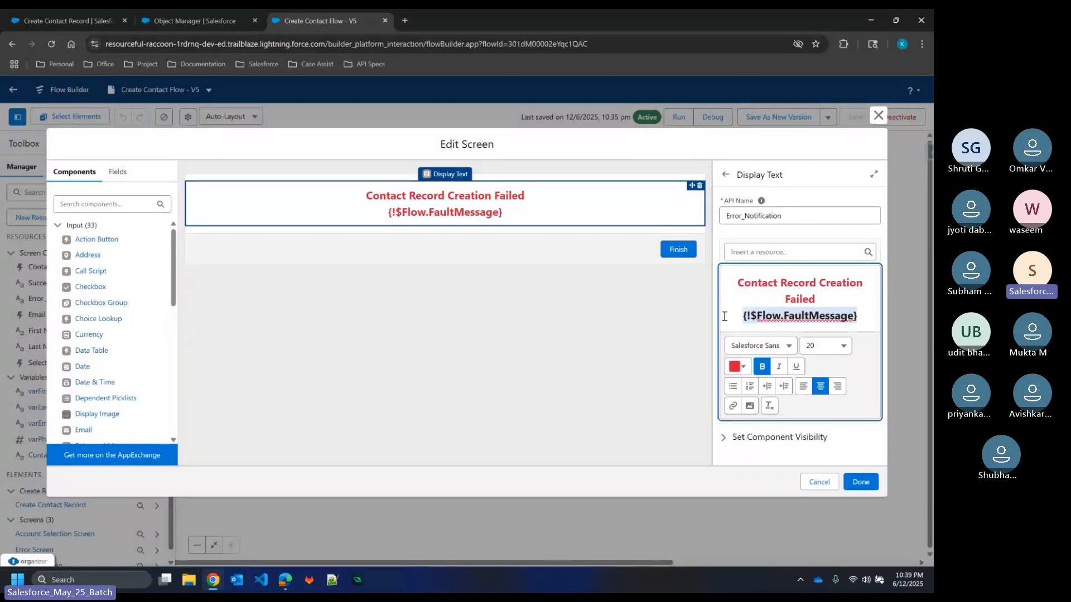
key(BackSpace)
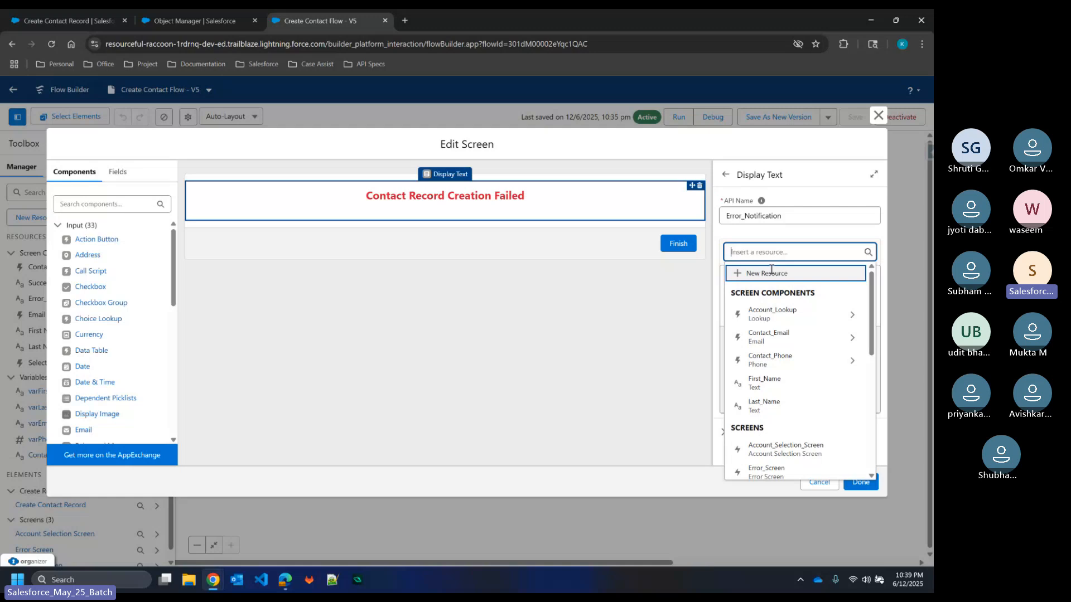
Step: Reinsert the $Flow FaultMessage global variable below Contact Record Creation Failed in the Error_Notification display text and finish editing the Error Screen
scroll(770, 368, down, 5)
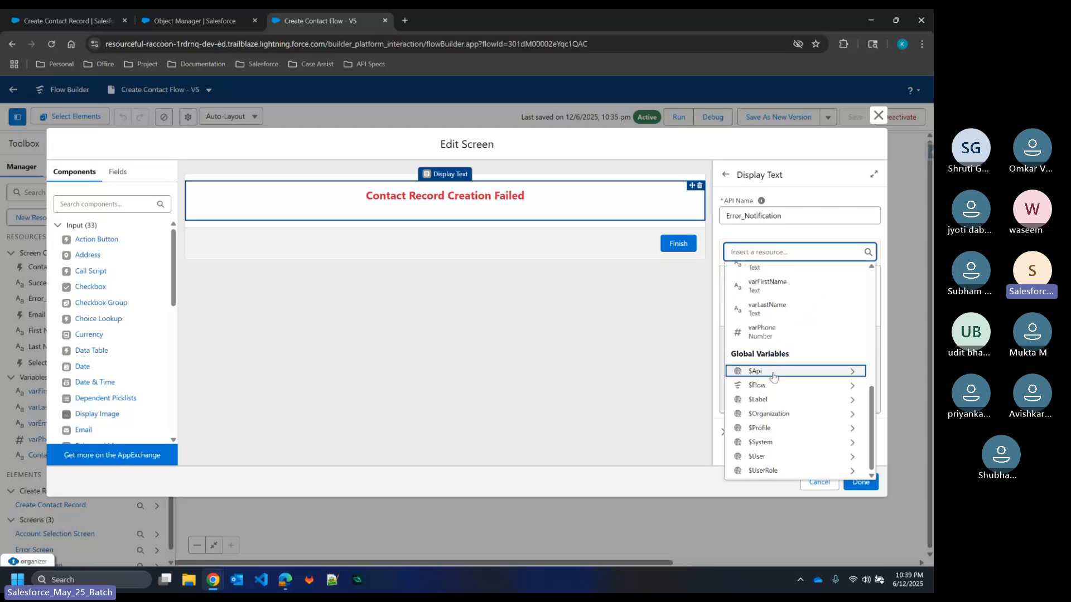
click(777, 389)
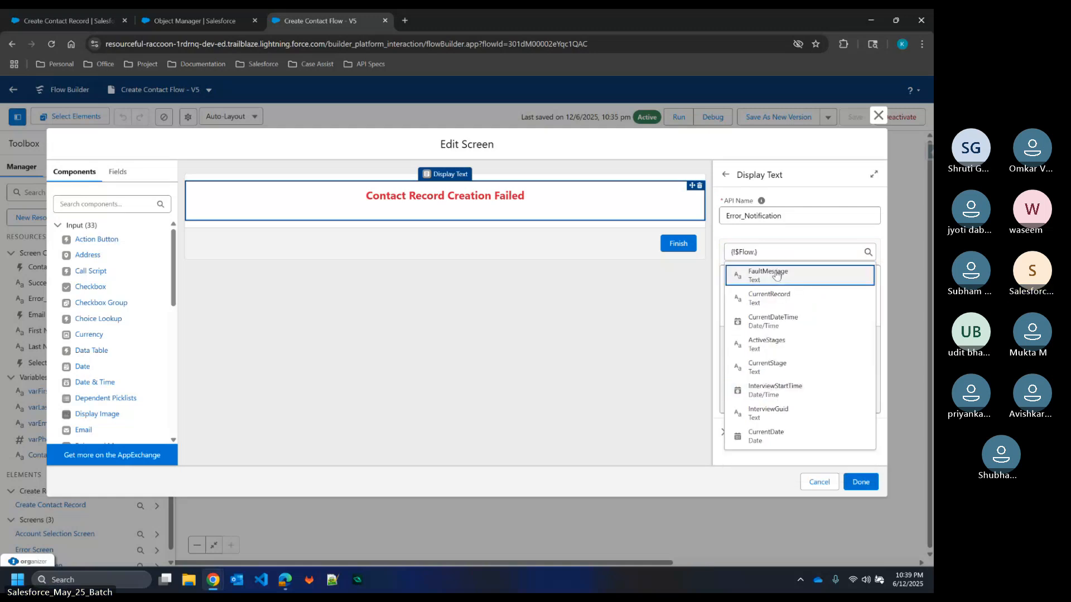
click(776, 275)
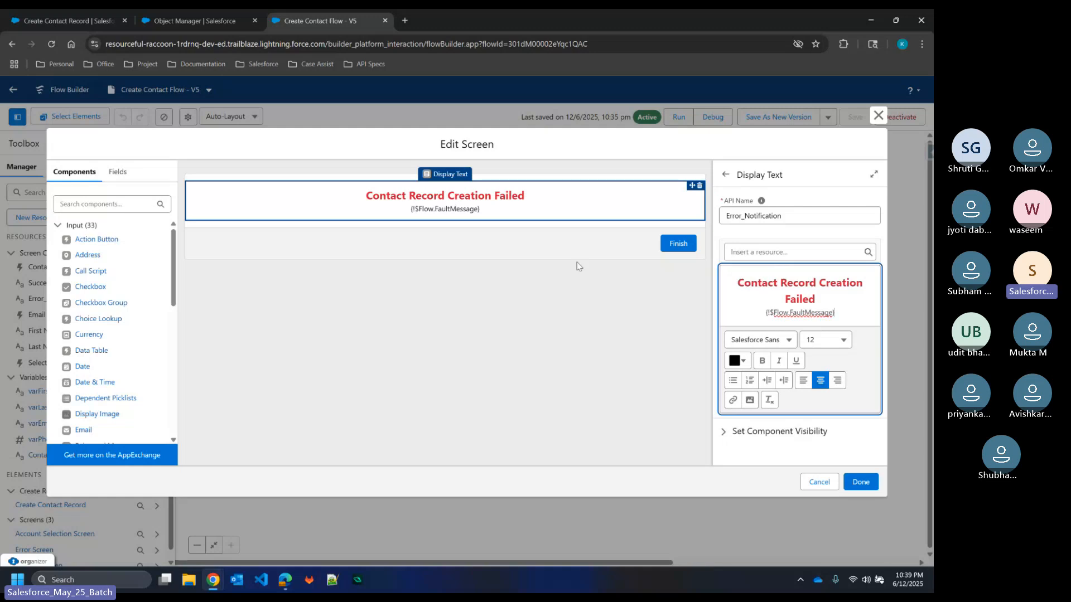
click(861, 482)
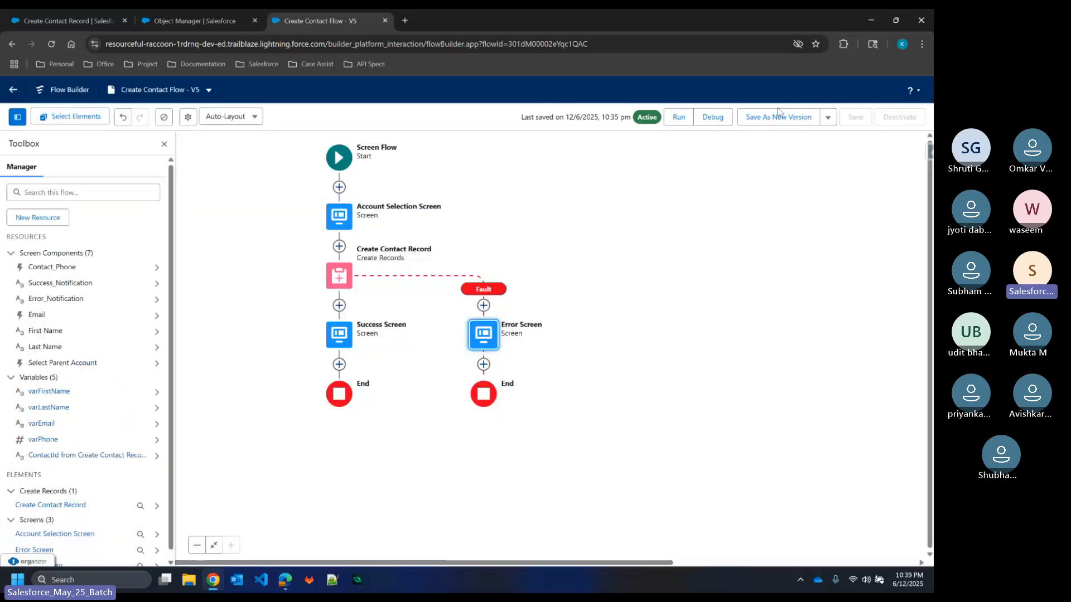
Step: Save Create Contact Flow as a new version and activate it
click(778, 114)
click(672, 408)
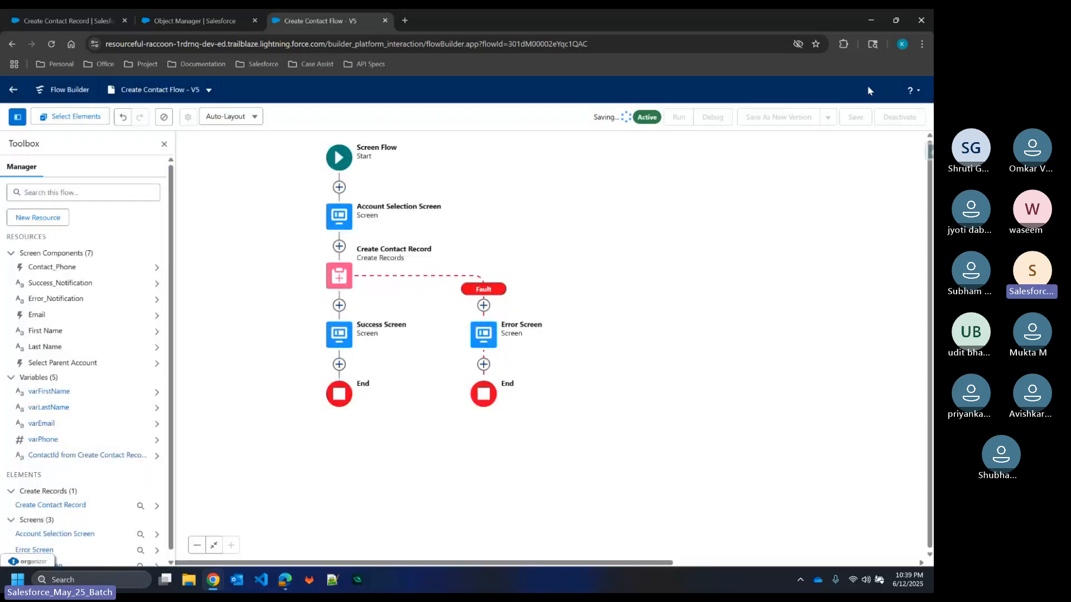
click(897, 119)
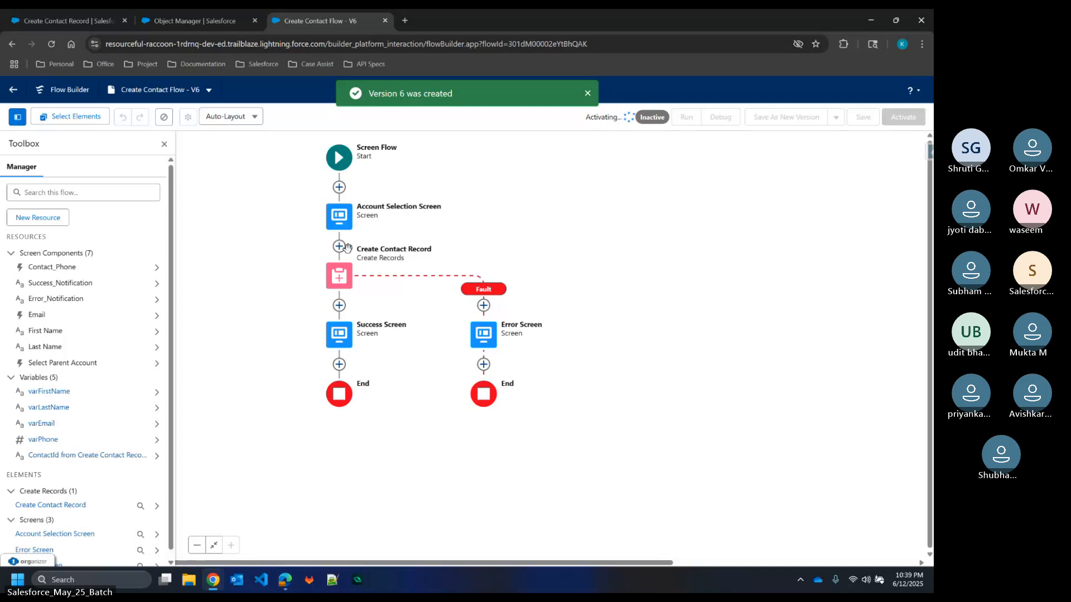
Step: Restart Create Contact Record on the Burlington Textiles Corp of America account, entering first name Test and last name Contact 3
click(67, 21)
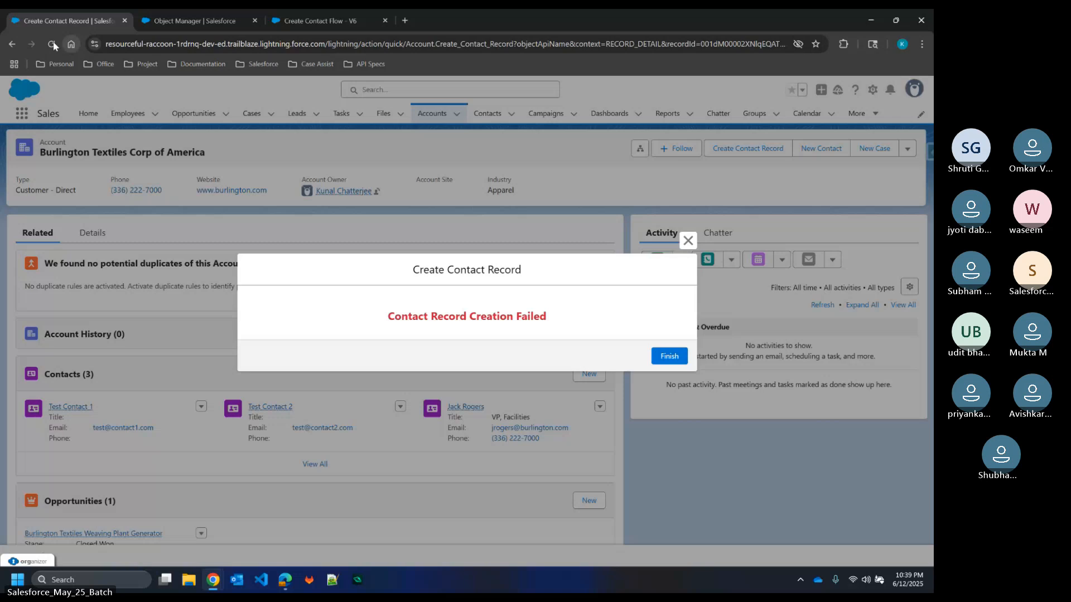
click(670, 356)
click(753, 149)
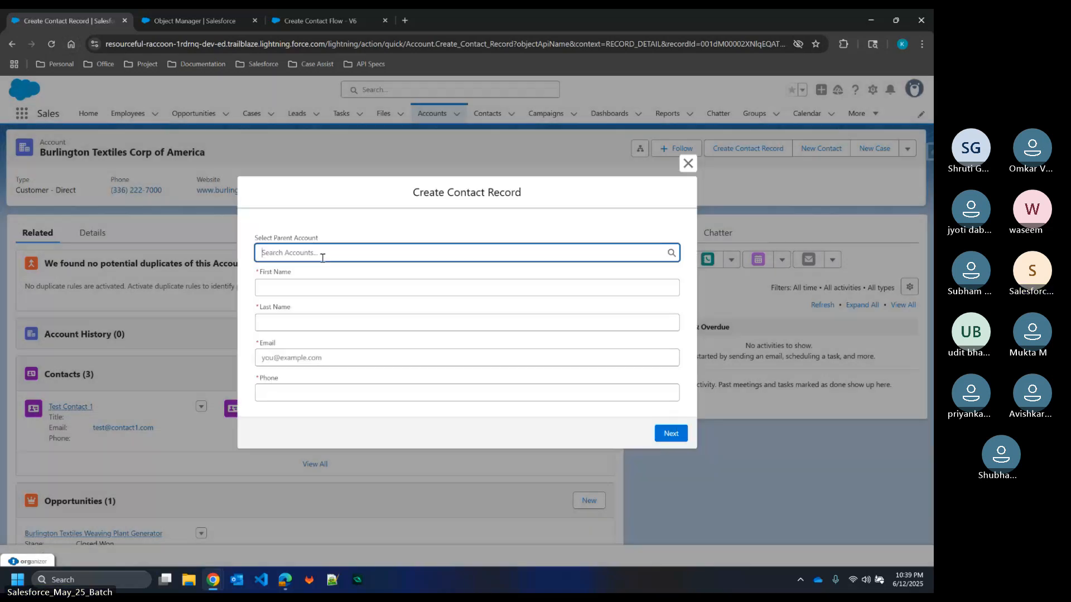
click(303, 288)
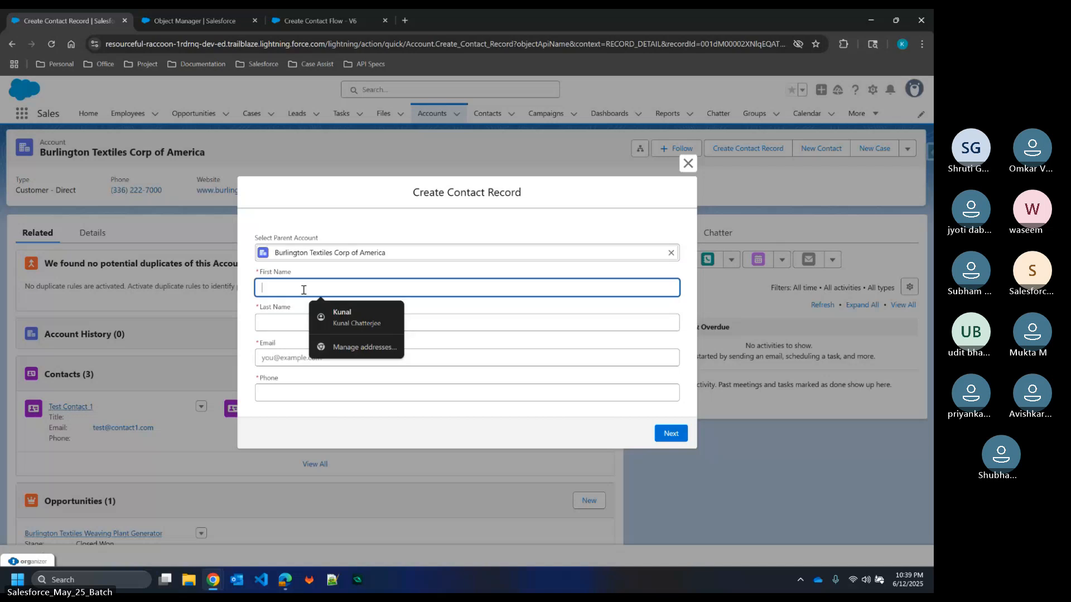
text(Test)
key(Tab)
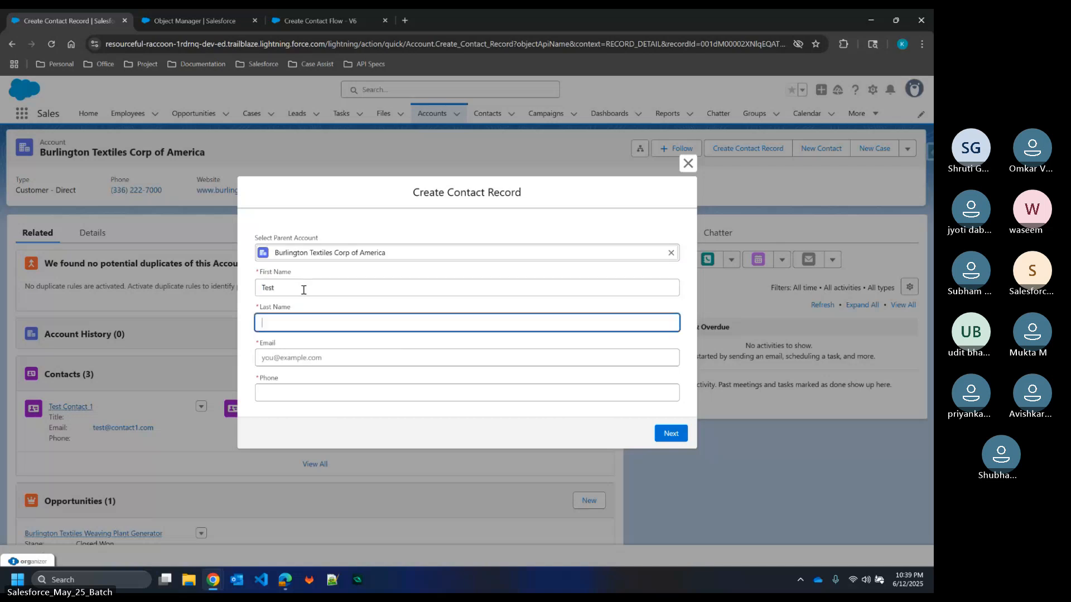
text(Contact 2)
Step: Enter the contact's email and phone number, and submit the details to trigger the fault path
click(301, 352)
text(test@)
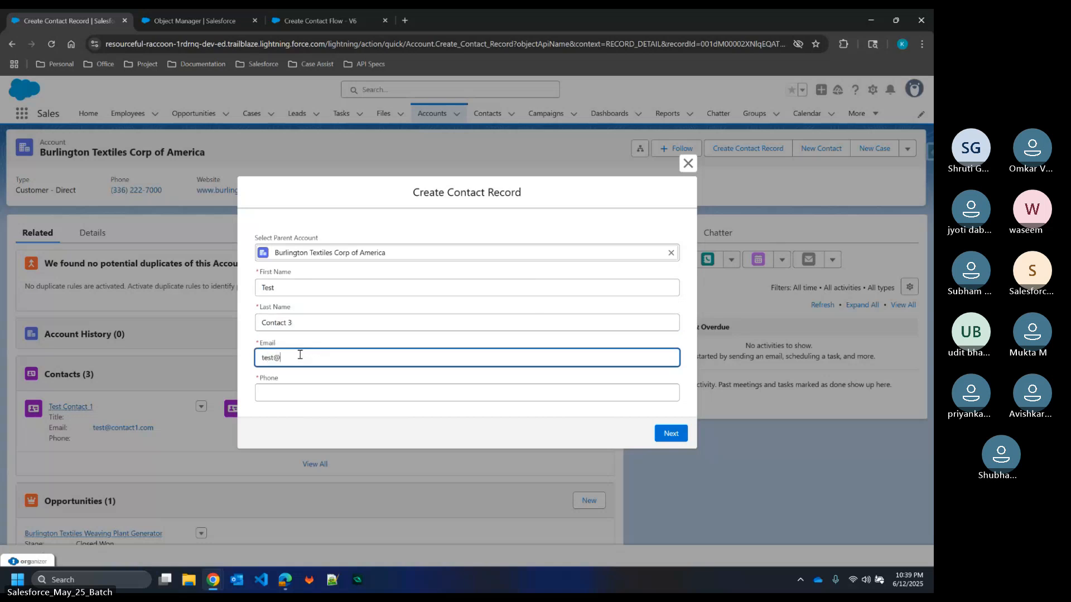
text(cm)
key(BackSpace)
text(ontact3.com)
click(300, 387)
text(99)
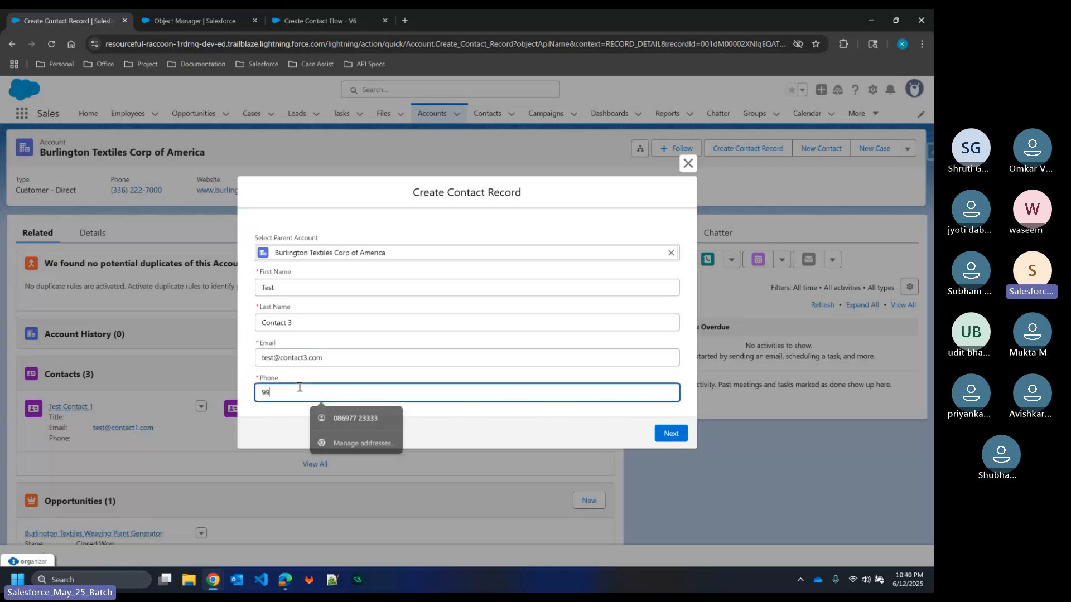
text(87654321)
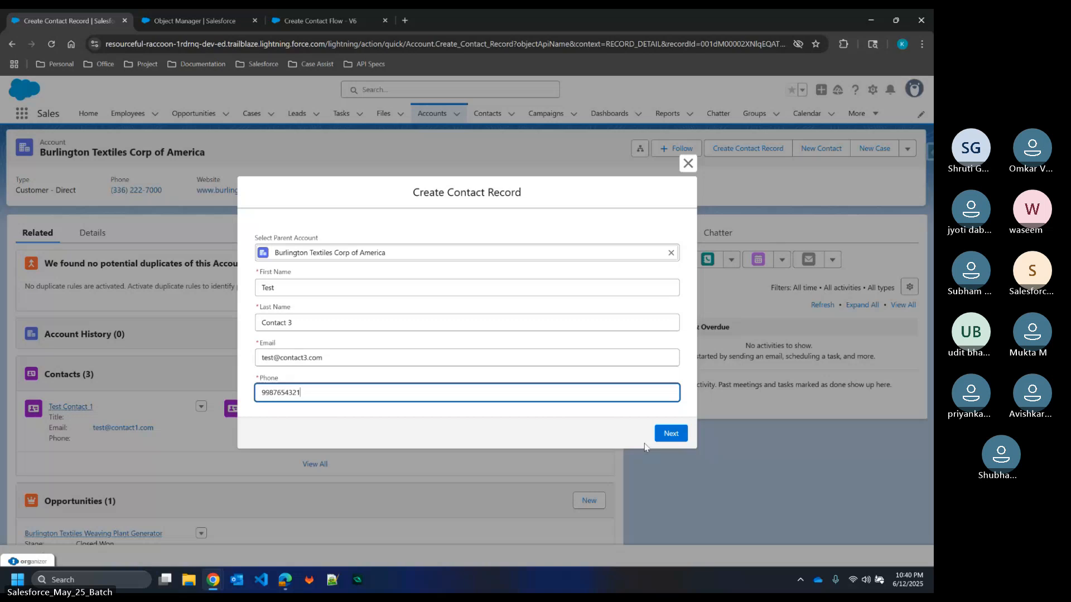
click(669, 434)
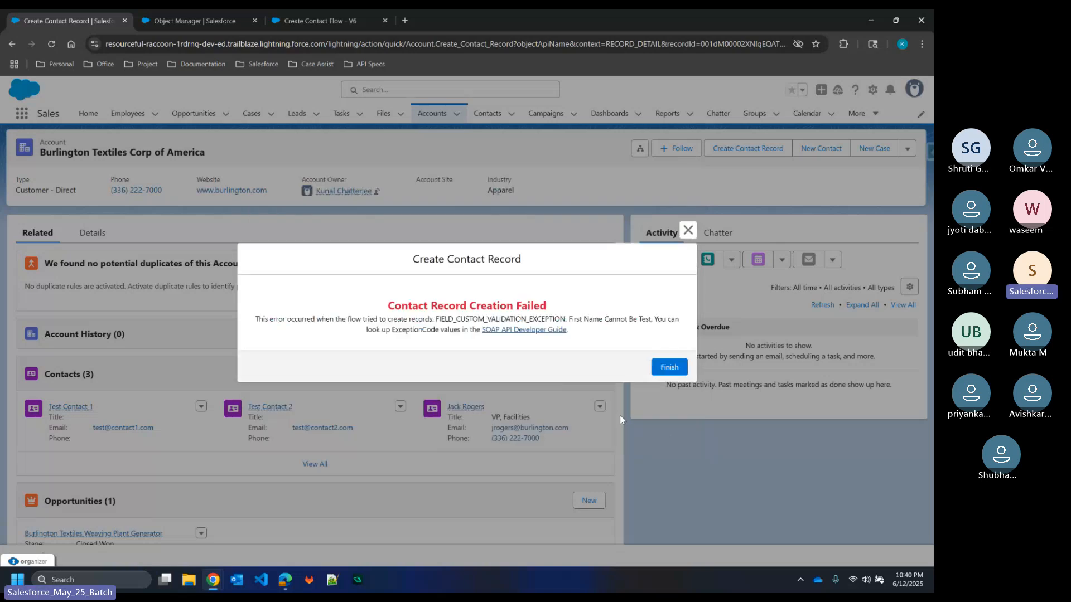
Step: Compare the displayed fault text with the Error Screen's Error_Notification component in the flow, and finish the failed Create Contact Record run
drag(387, 306, 569, 307)
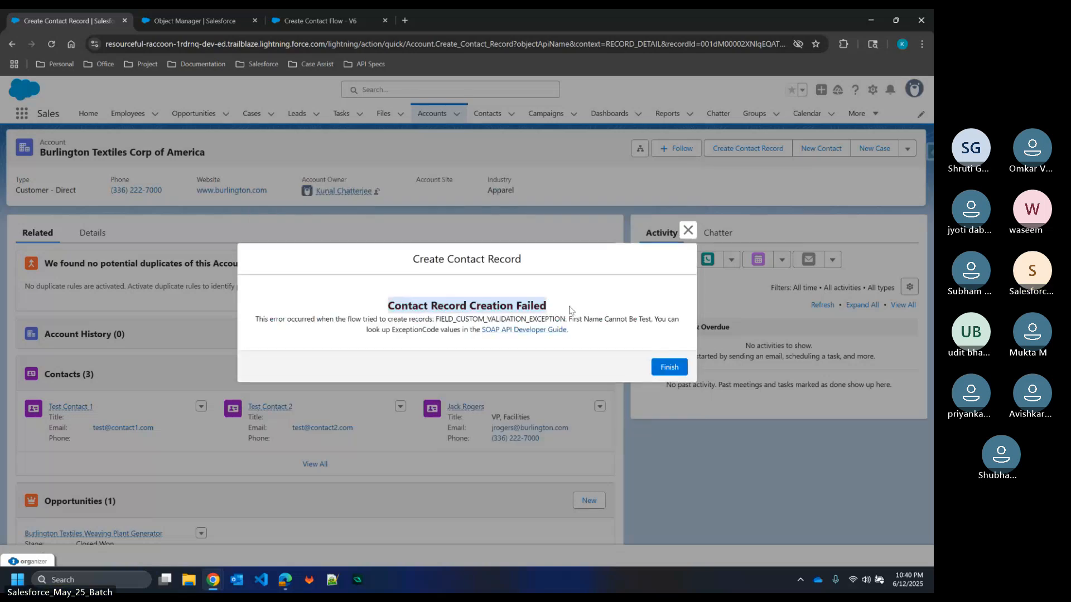
click(296, 14)
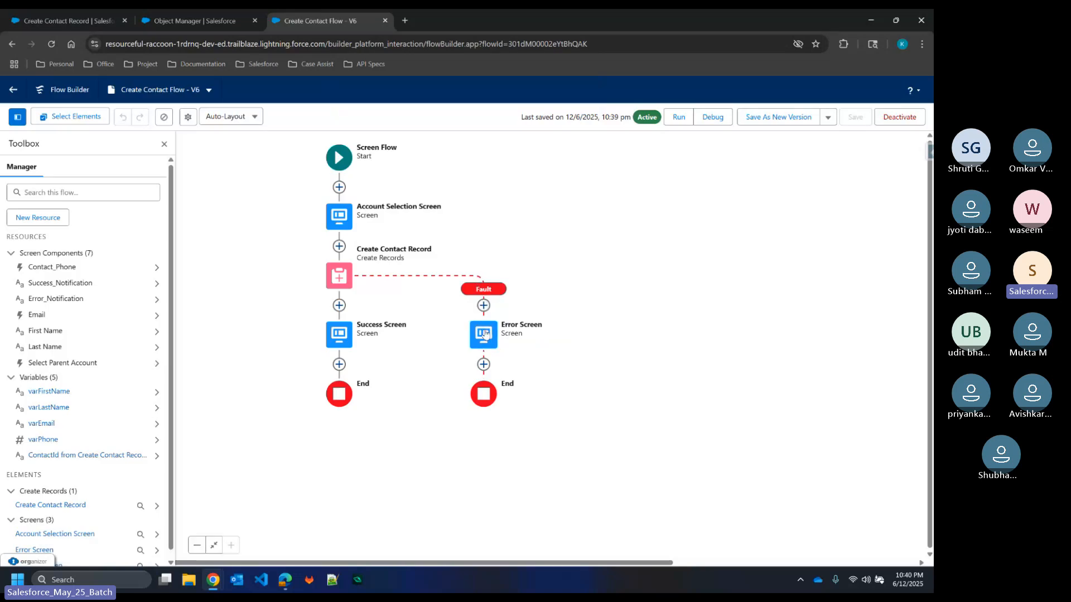
click(484, 333)
click(483, 444)
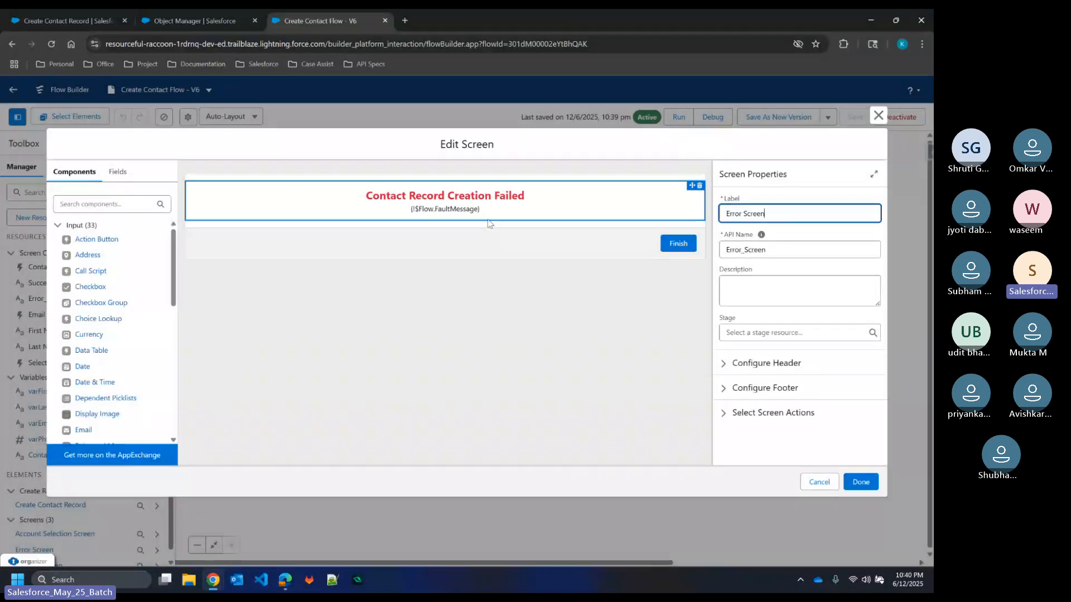
click(488, 219)
click(68, 21)
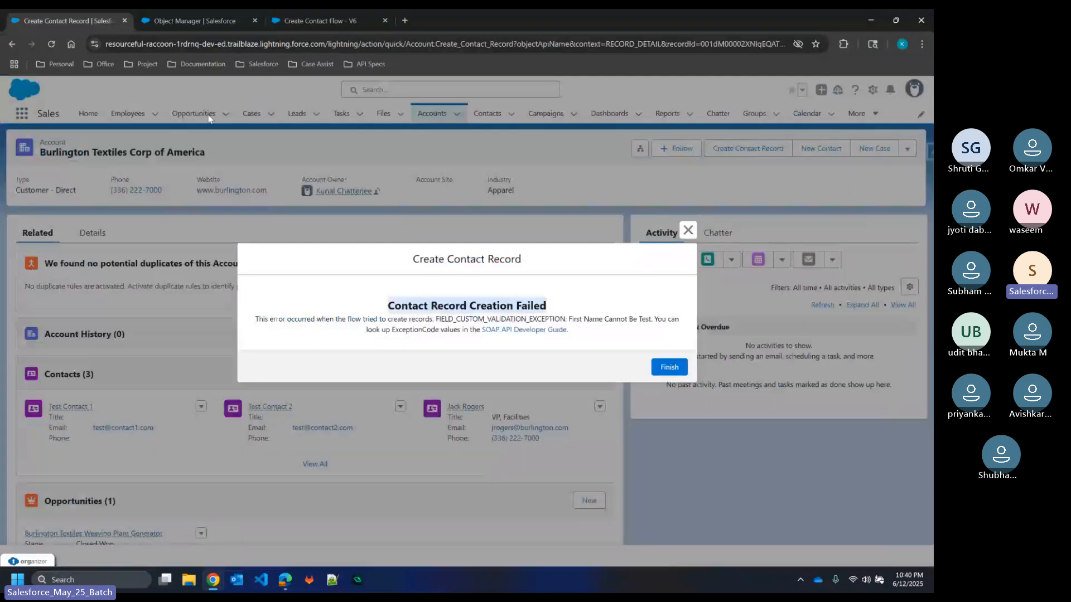
drag(254, 319, 633, 337)
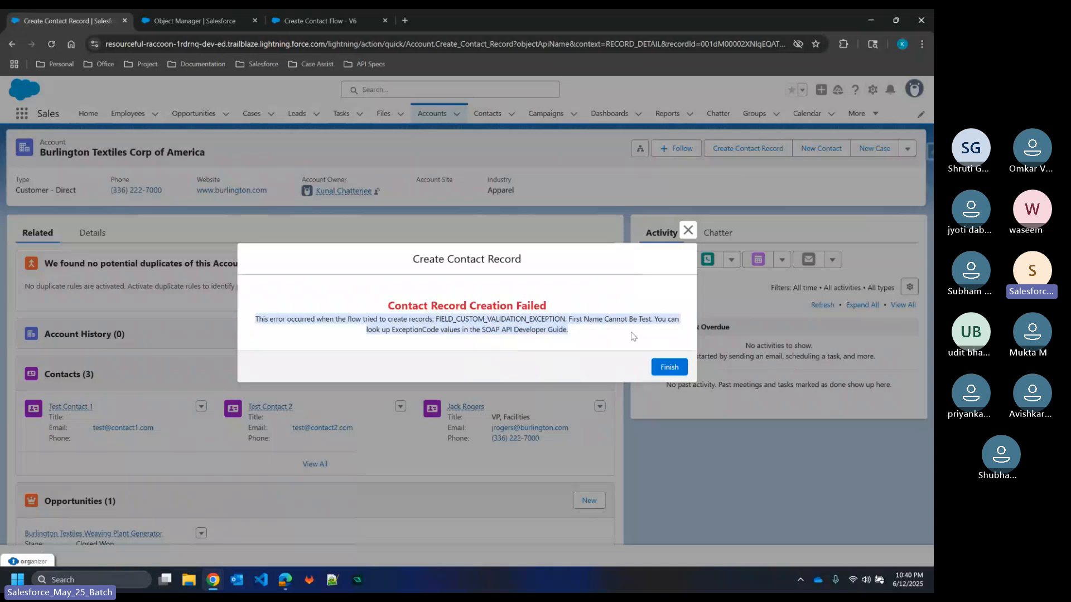
click(580, 334)
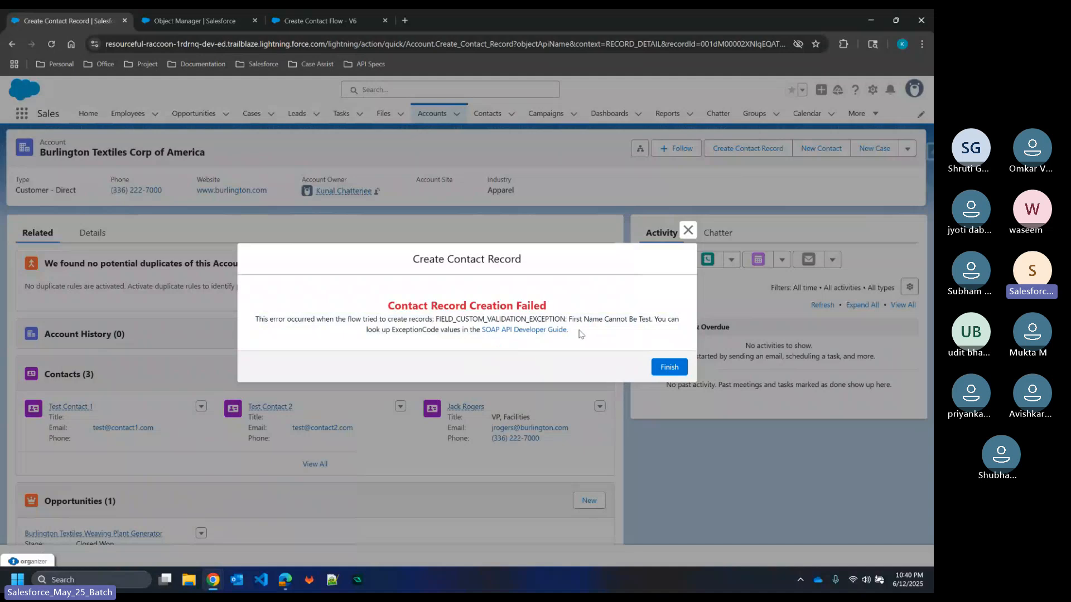
click(681, 367)
Step: Close the Error Screen editor in Create Contact Flow and switch to another browser window
click(278, 15)
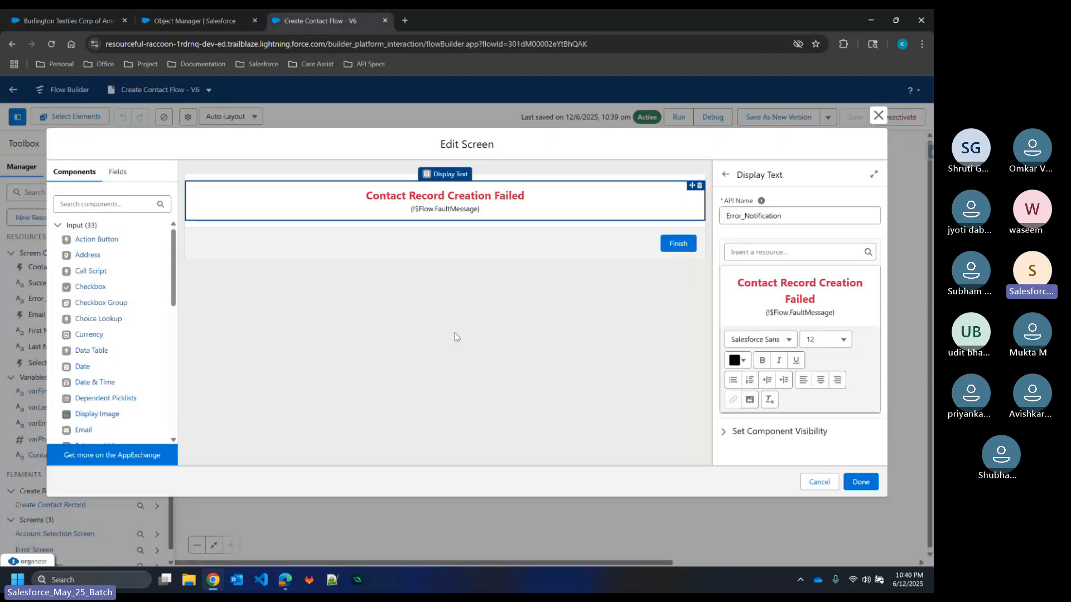
click(861, 483)
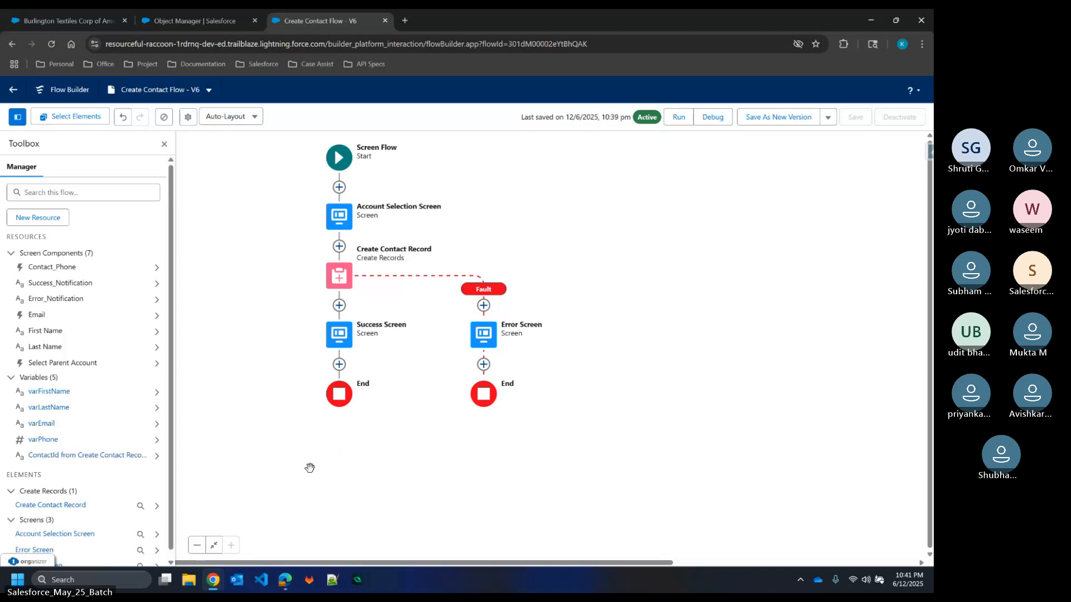
mouse_move(222, 573)
click(227, 554)
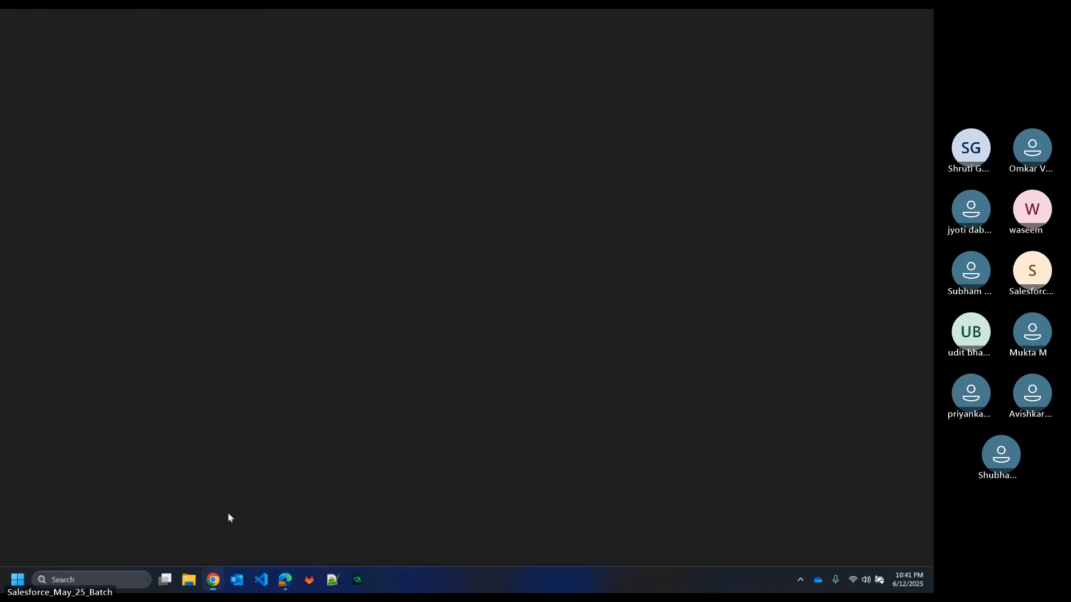